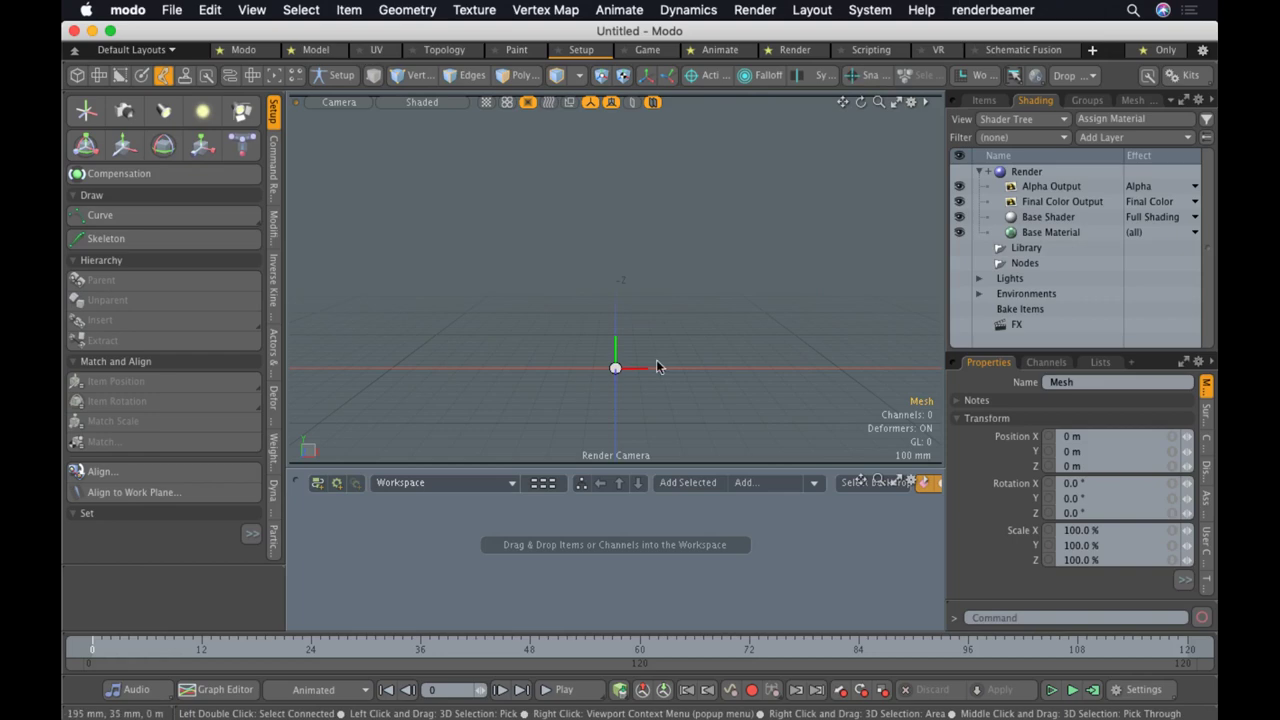
# Switch the viewport from the camera to the Perspective view and bring the scene origin into view
pyautogui.click(340, 102)
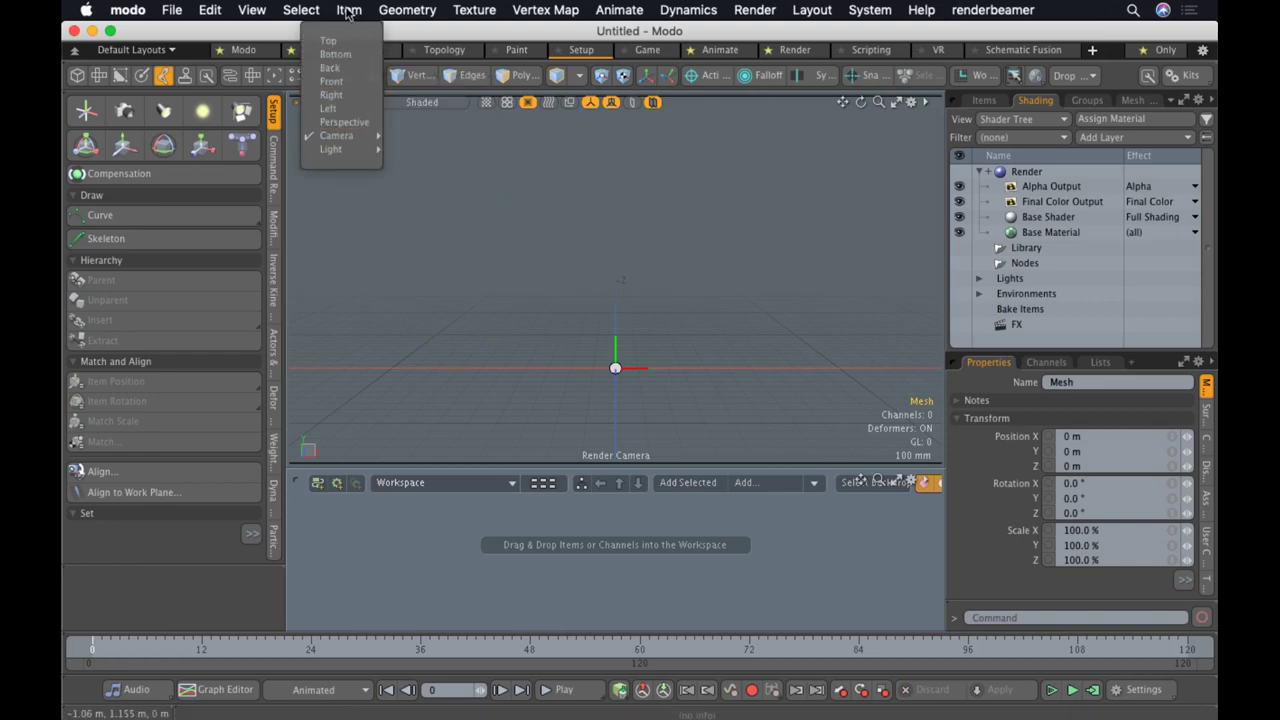
pyautogui.click(343, 134)
pyautogui.click(333, 100)
pyautogui.click(329, 81)
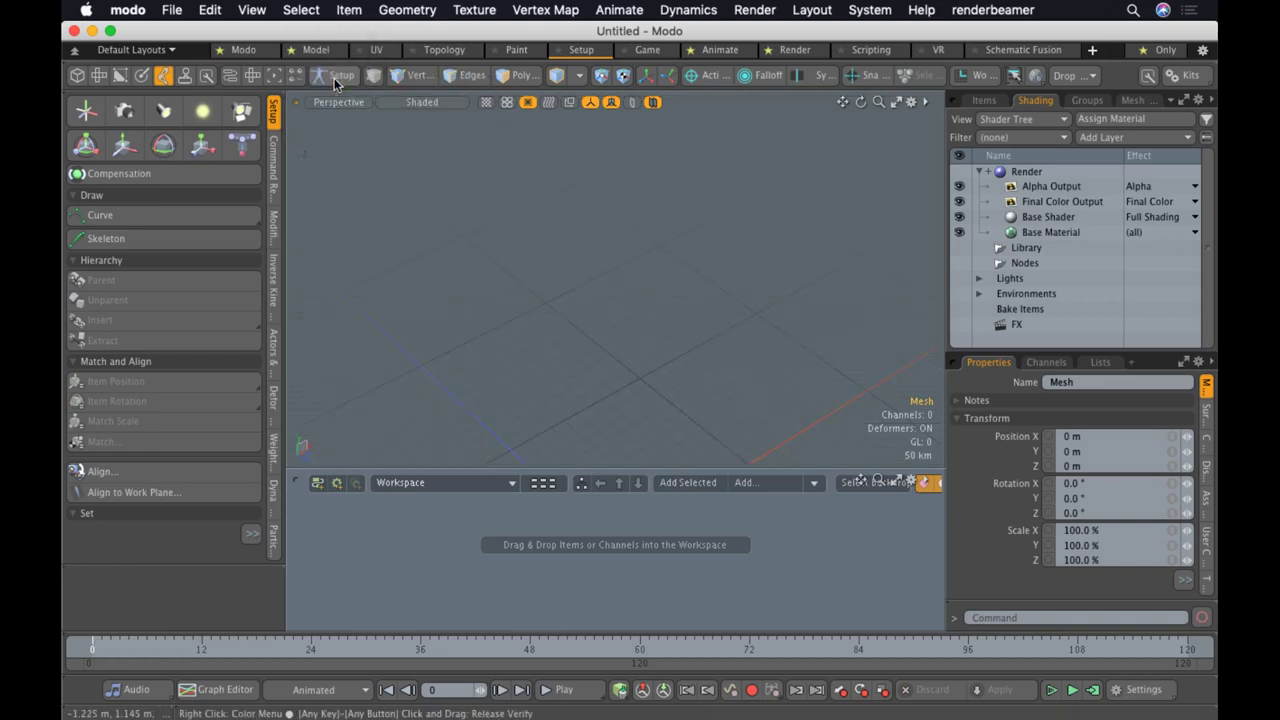
pyautogui.keyDown('alt'); pyautogui.keyDown('shift'); pyautogui.moveTo(571, 256); pyautogui.dragTo(574, 178); pyautogui.keyUp('shift'); pyautogui.keyUp('alt')
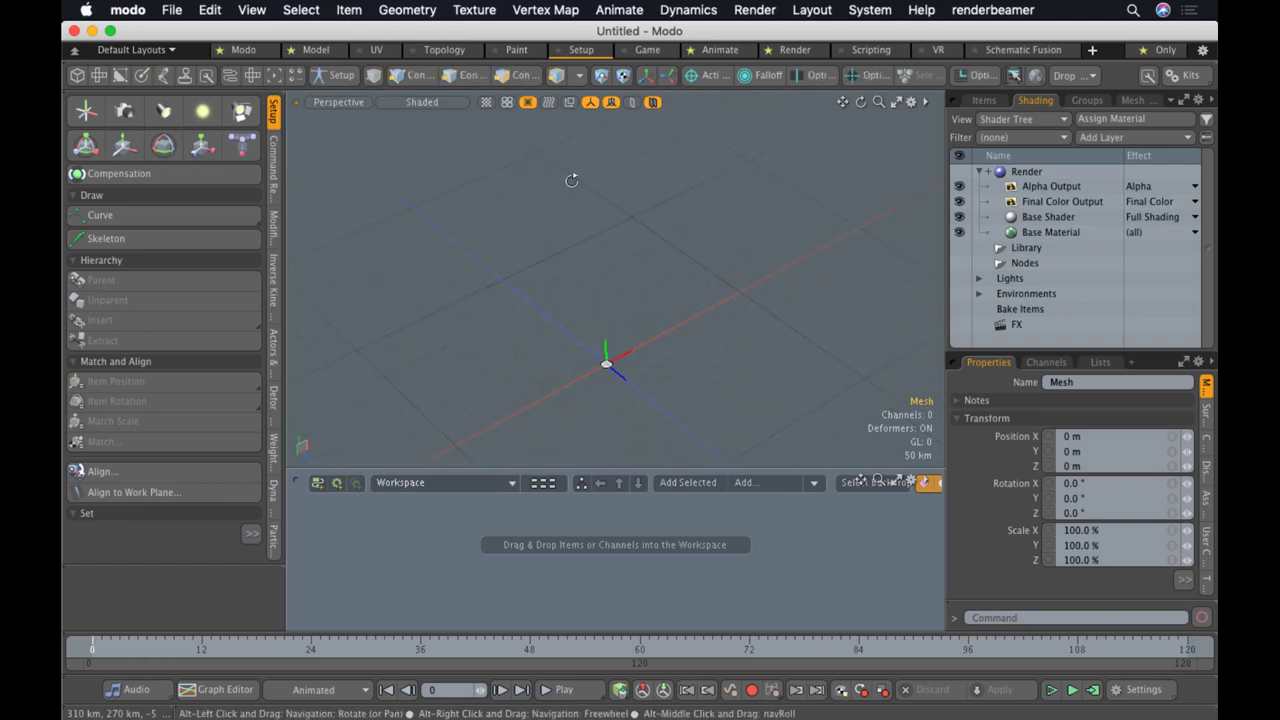
# Compare the modeling and setup toolboxes, look at the Model layout, and return to the Setup layout
pyautogui.click(74, 74)
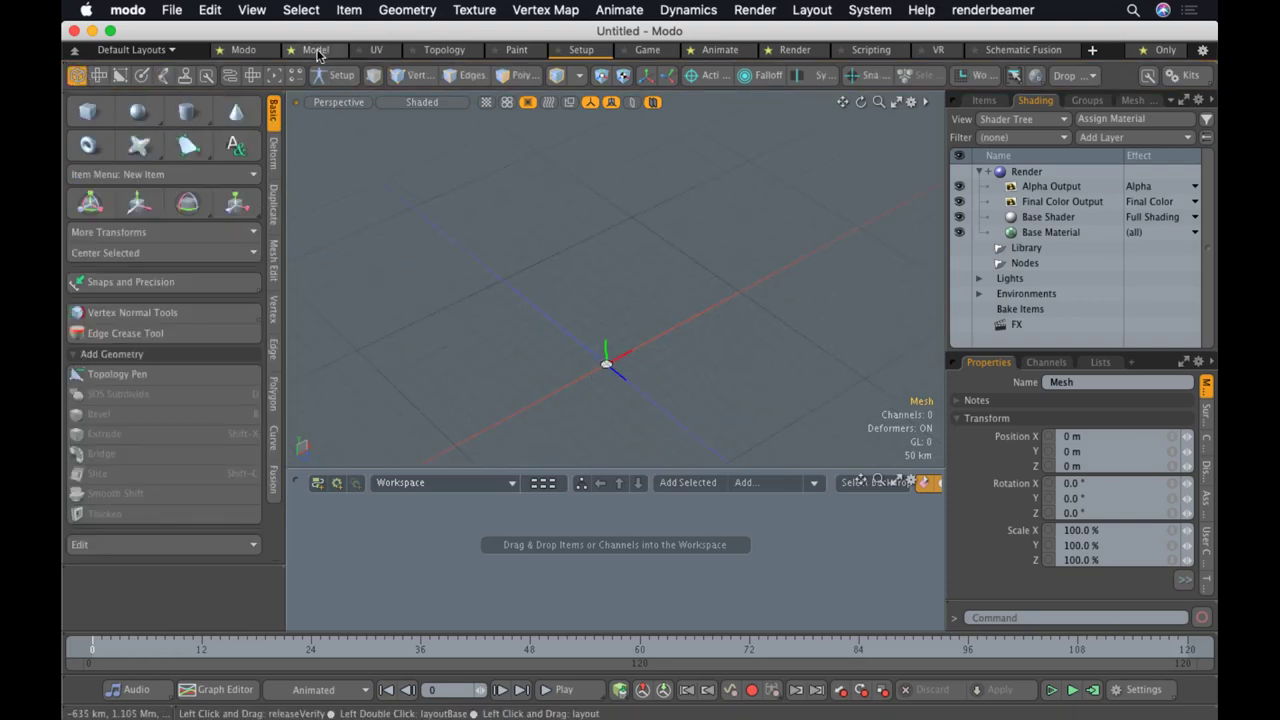
pyautogui.click(166, 79)
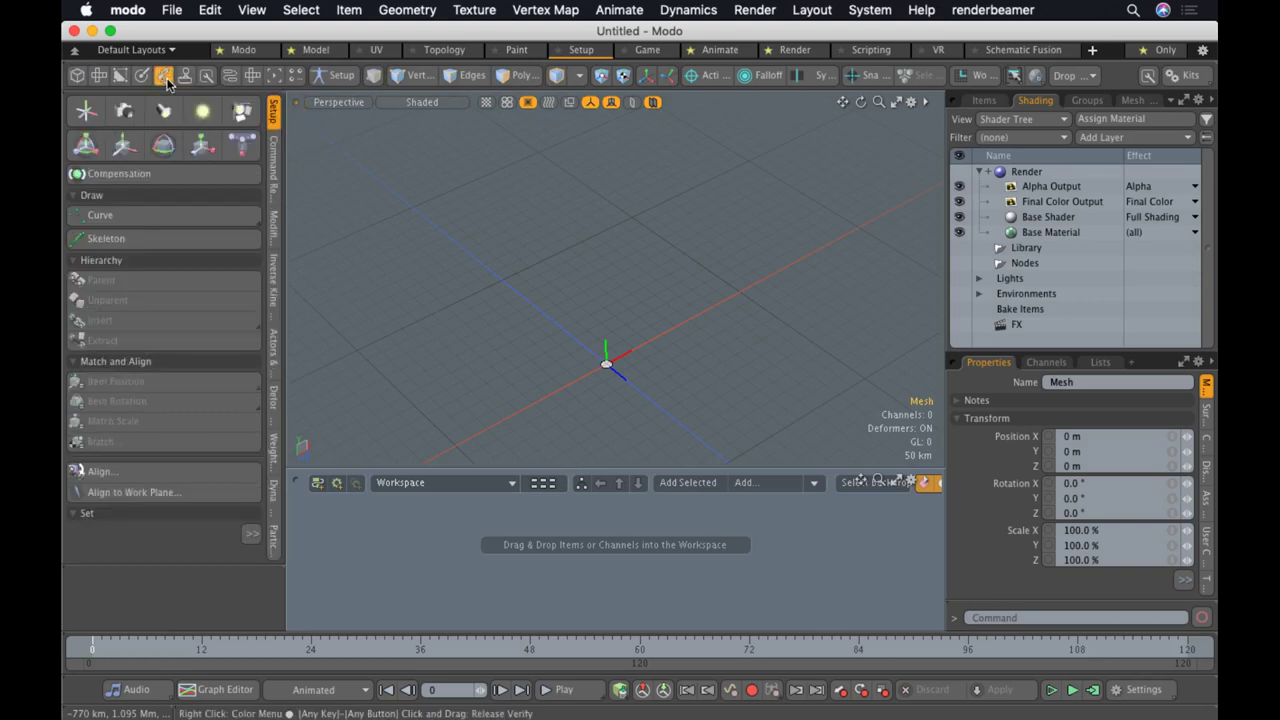
pyautogui.click(77, 77)
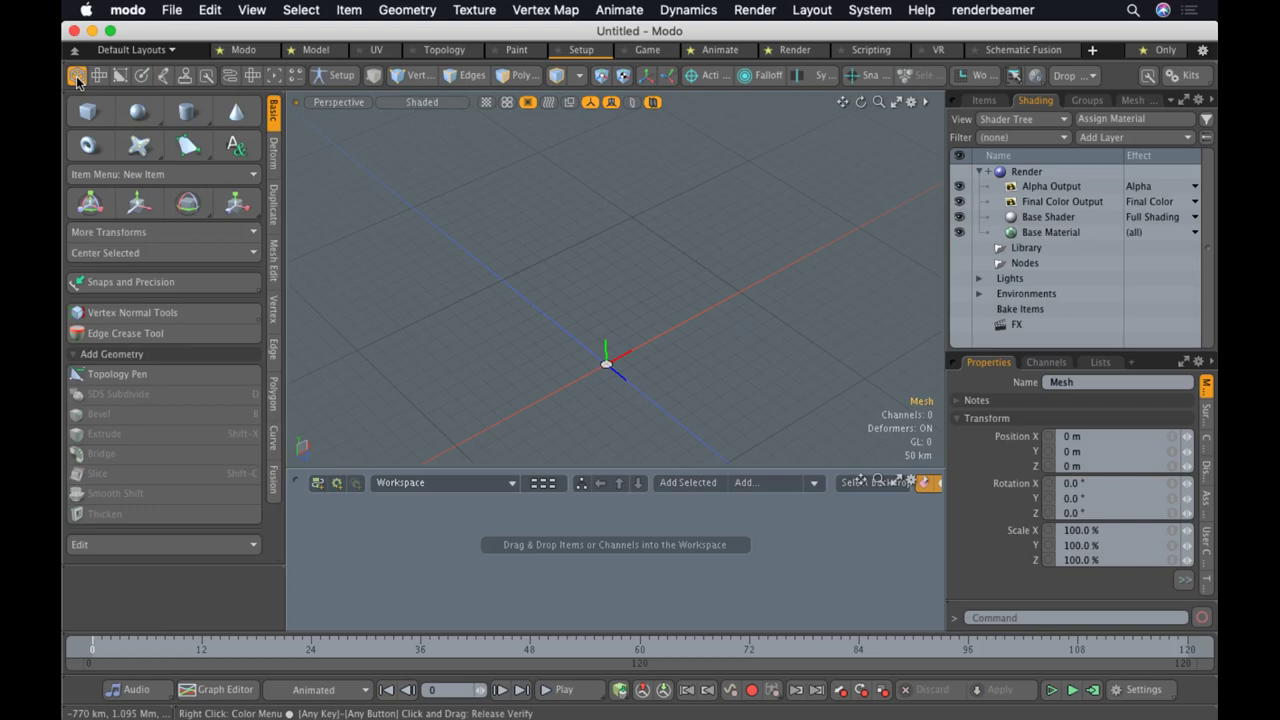
pyautogui.click(316, 50)
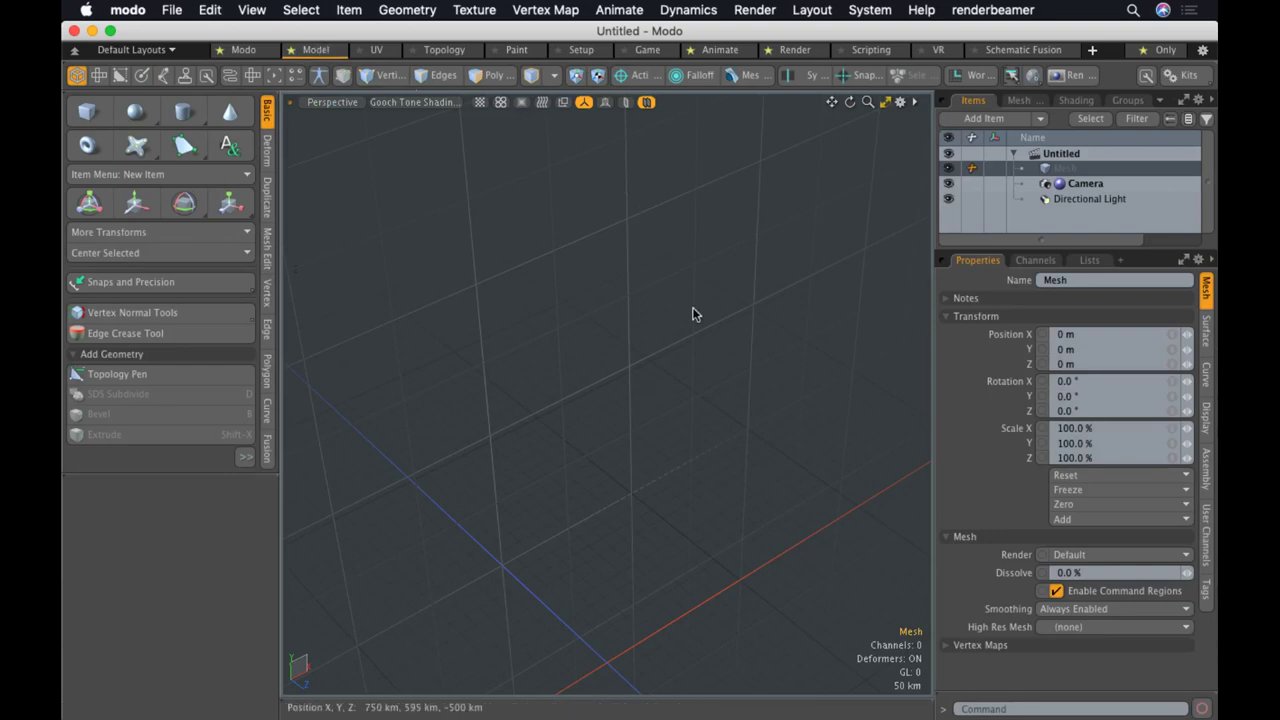
pyautogui.hotkey('shift', 'a')
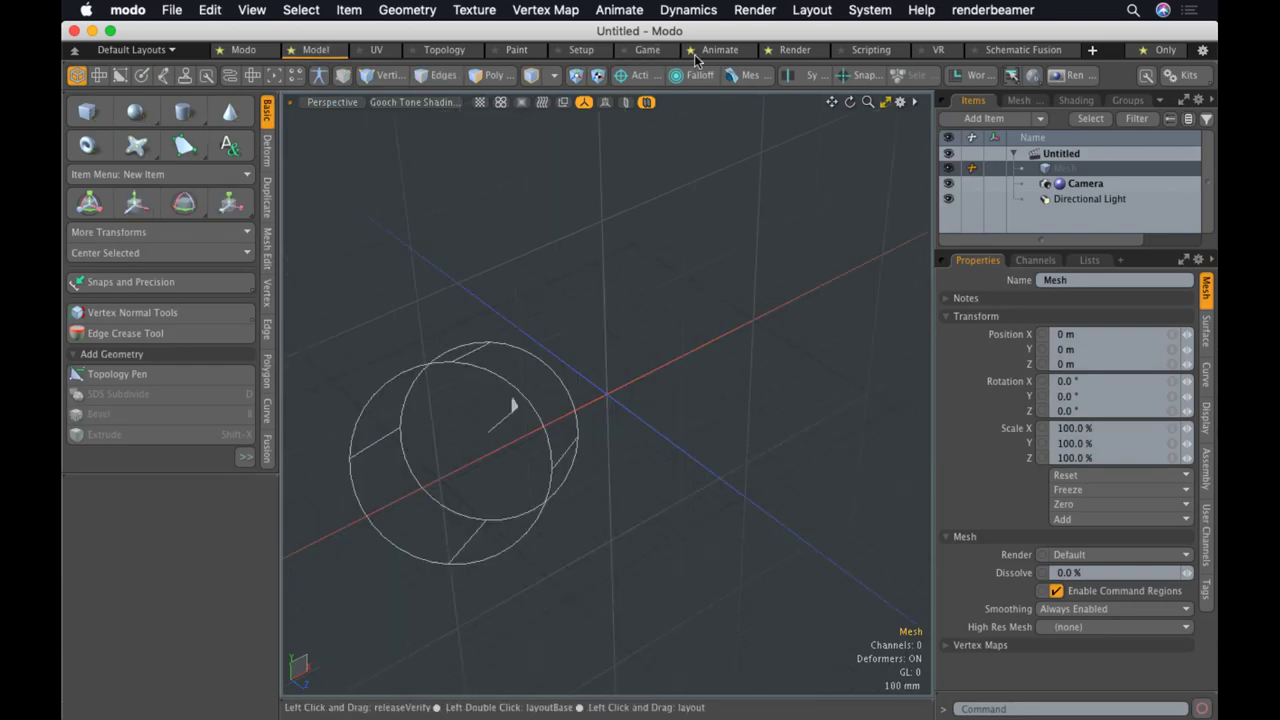
pyautogui.click(566, 50)
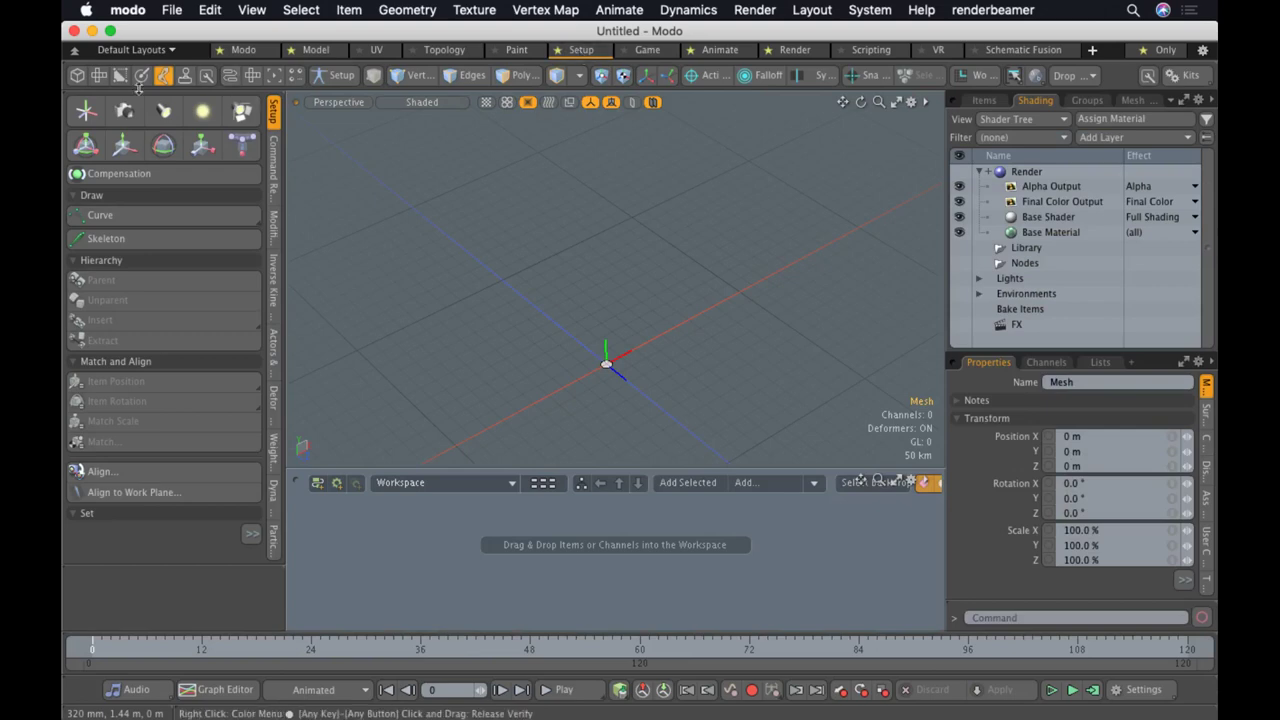
# Show the modeling tools in the Setup layout and add a unit cube to the mesh, framed in the viewport
pyautogui.click(81, 77)
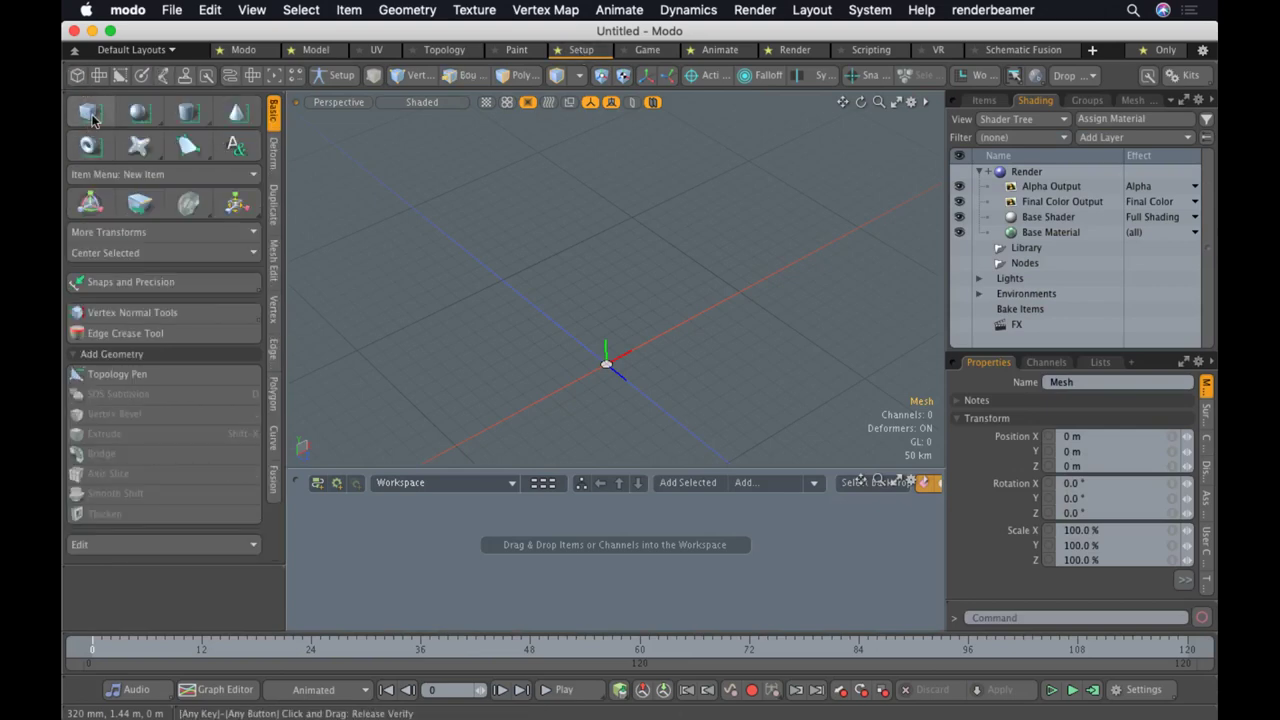
pyautogui.click(90, 115)
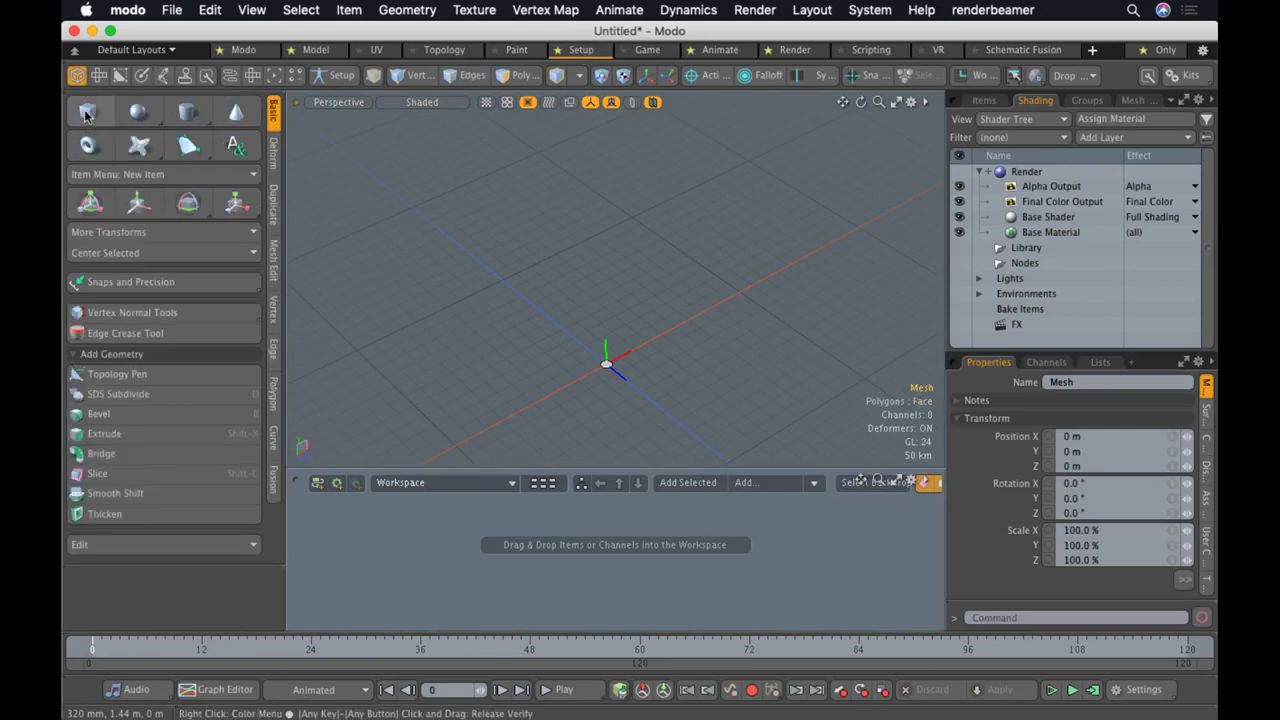
pyautogui.click(526, 260)
pyautogui.press('a')
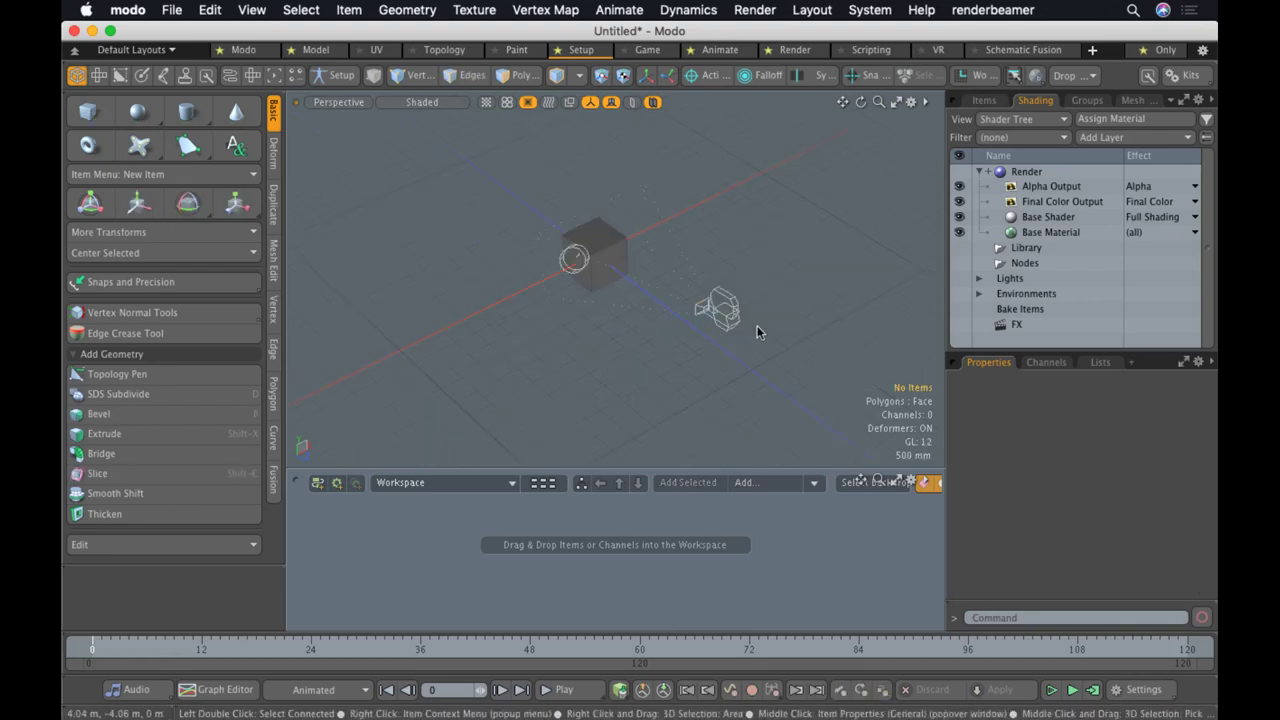
pyautogui.moveTo(820, 331)
pyautogui.mouseDown(button='right')
pyautogui.moveTo(823, 297)
pyautogui.moveTo(668, 346)
pyautogui.mouseUp(button='right')
pyautogui.keyDown('alt'); pyautogui.moveTo(668, 346); pyautogui.dragTo(691, 292); pyautogui.keyUp('alt')
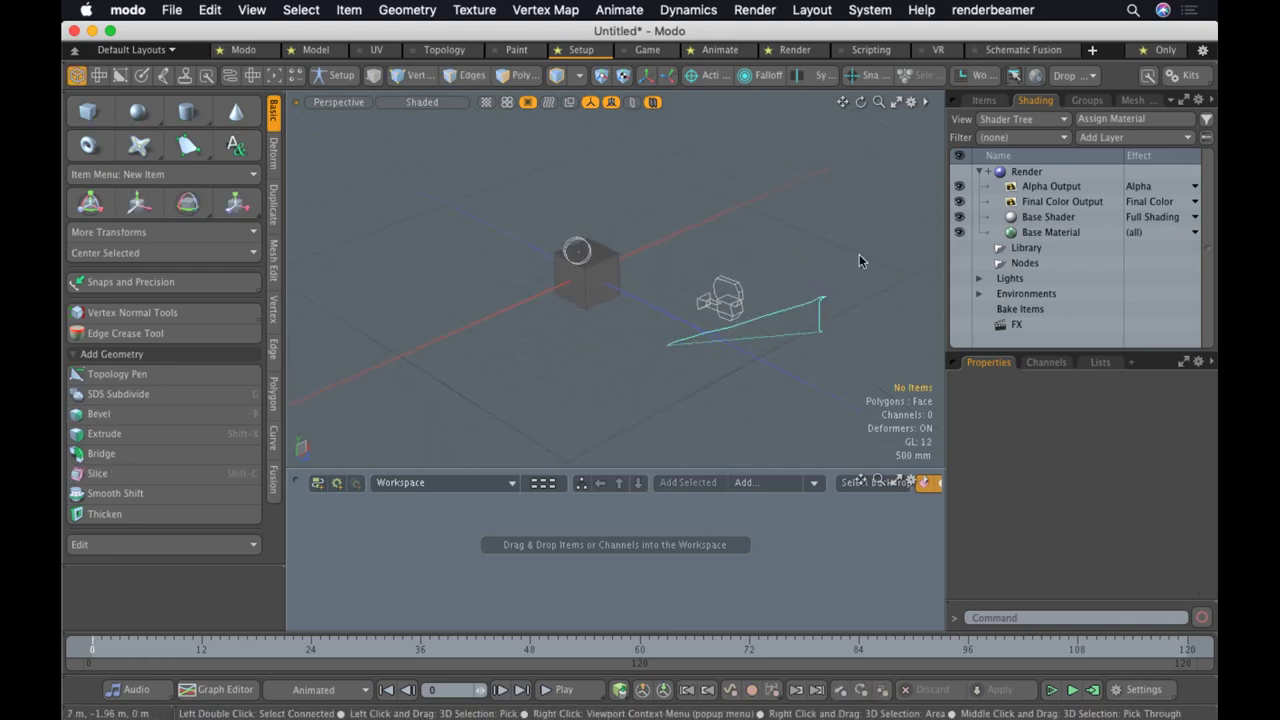
# Show the item list, create a new mesh item and add a unit sphere to it
pyautogui.click(984, 100)
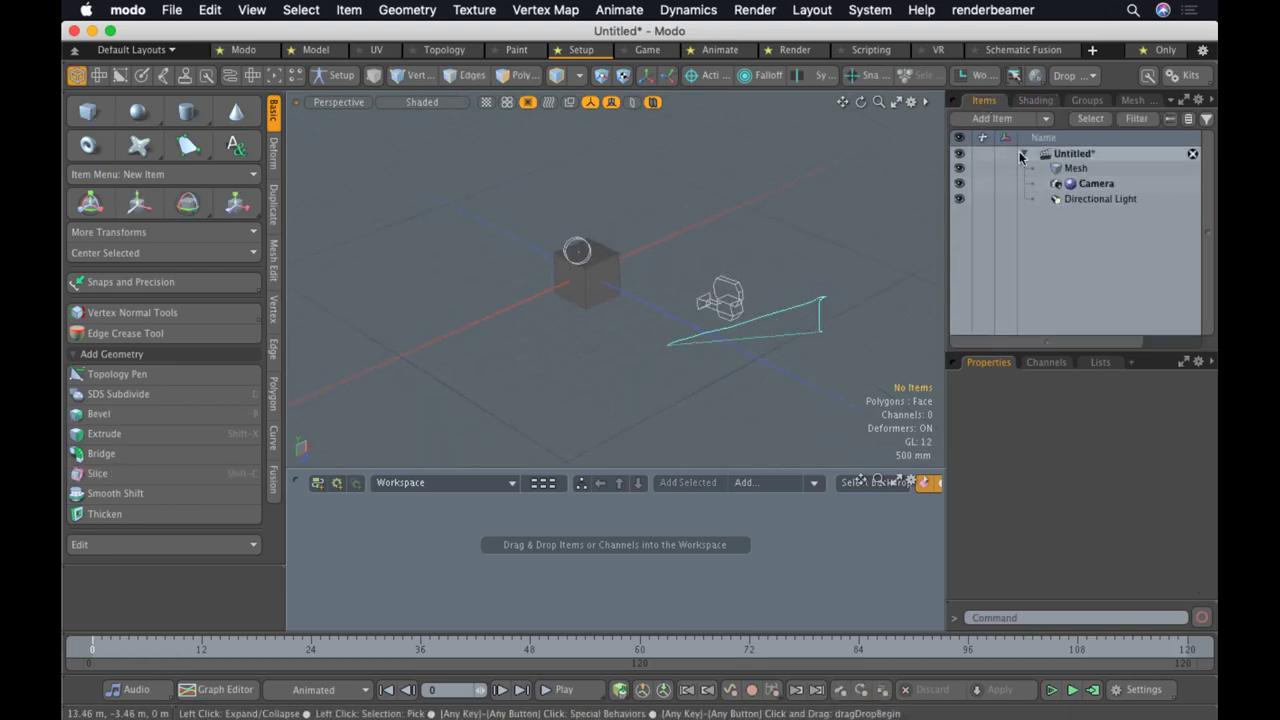
pyautogui.press('n')
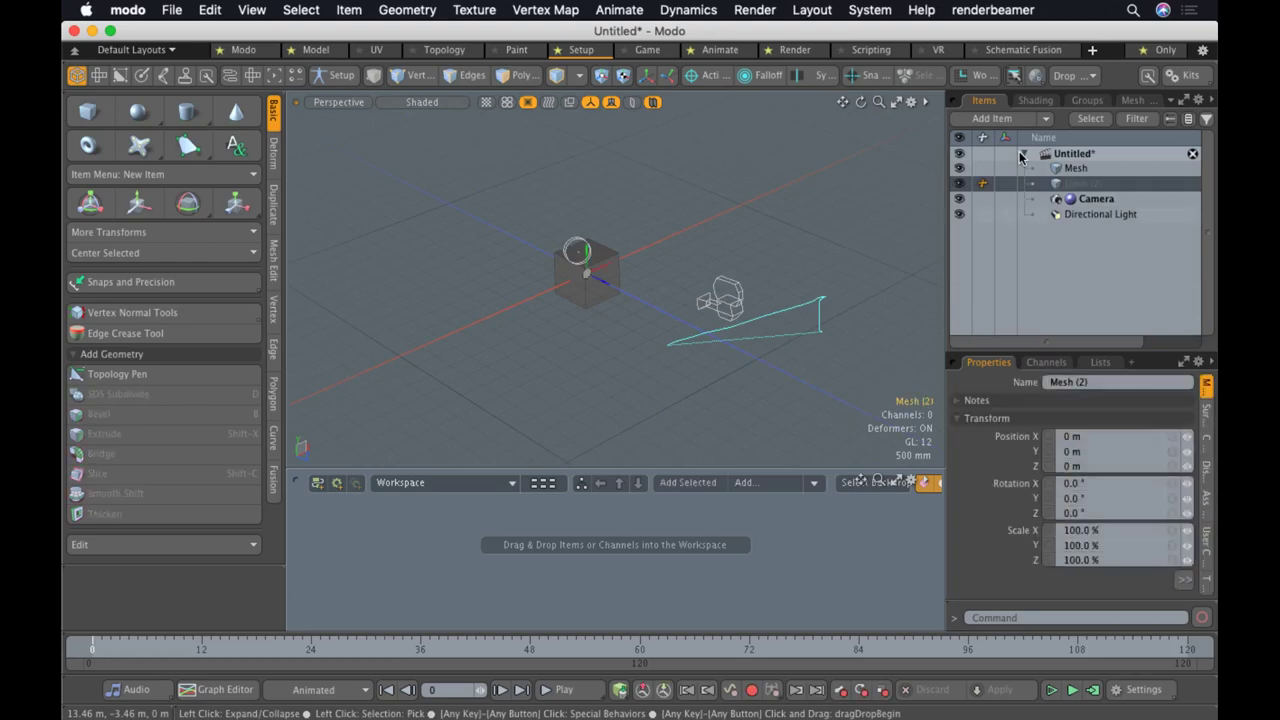
pyautogui.click(152, 119)
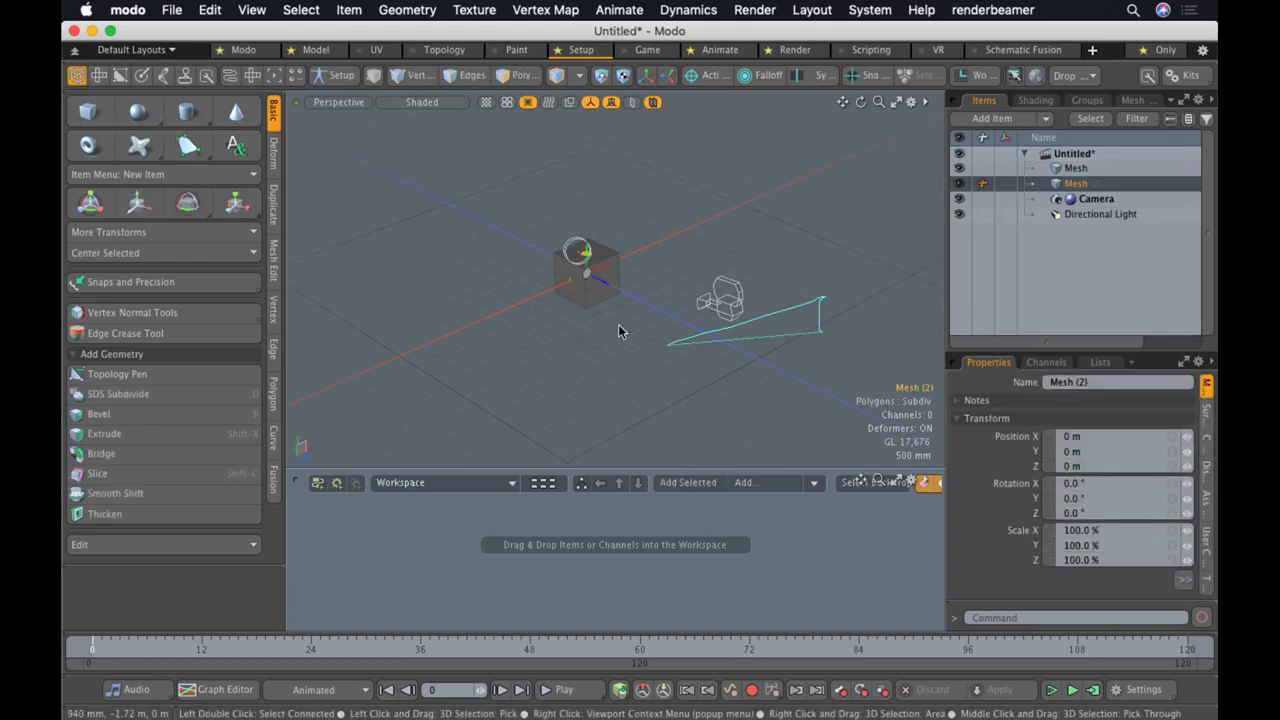
pyautogui.press('Escape')
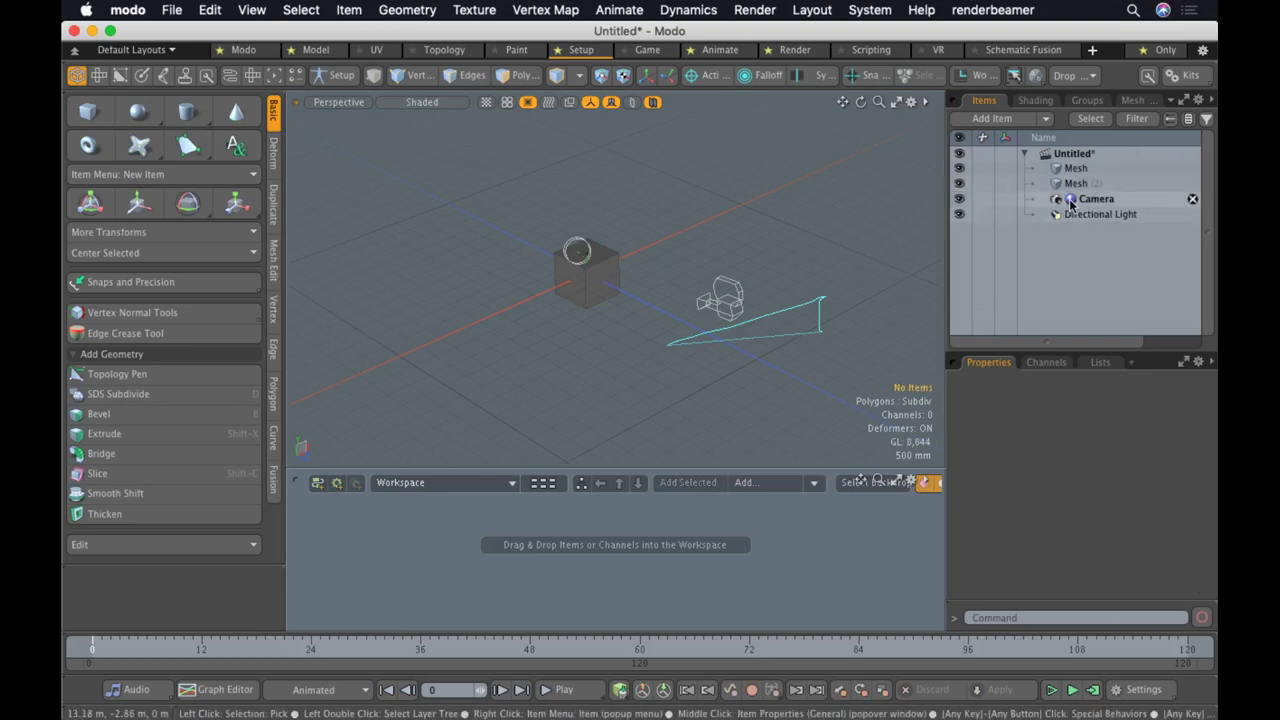
# Select the sphere's mesh item and move it along Z to about -1.87 m, clear of the cube
pyautogui.click(1097, 183)
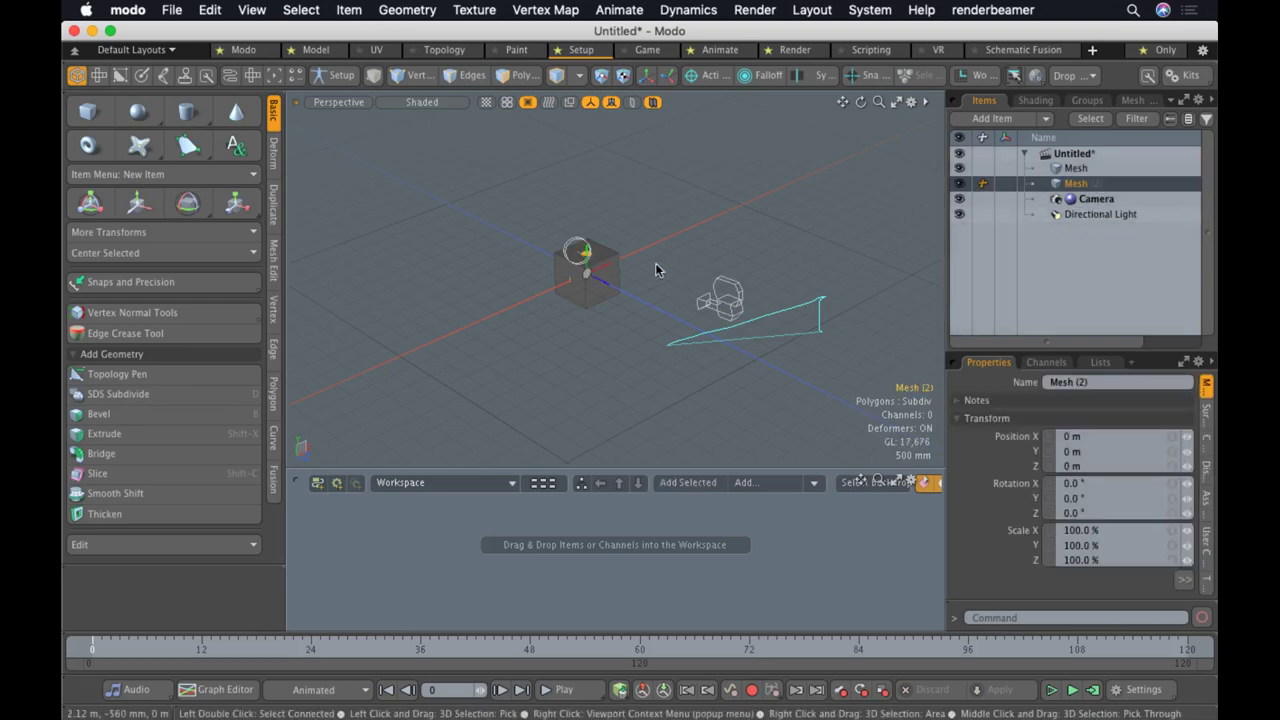
pyautogui.scroll(3, 655, 263)
pyautogui.press('w')
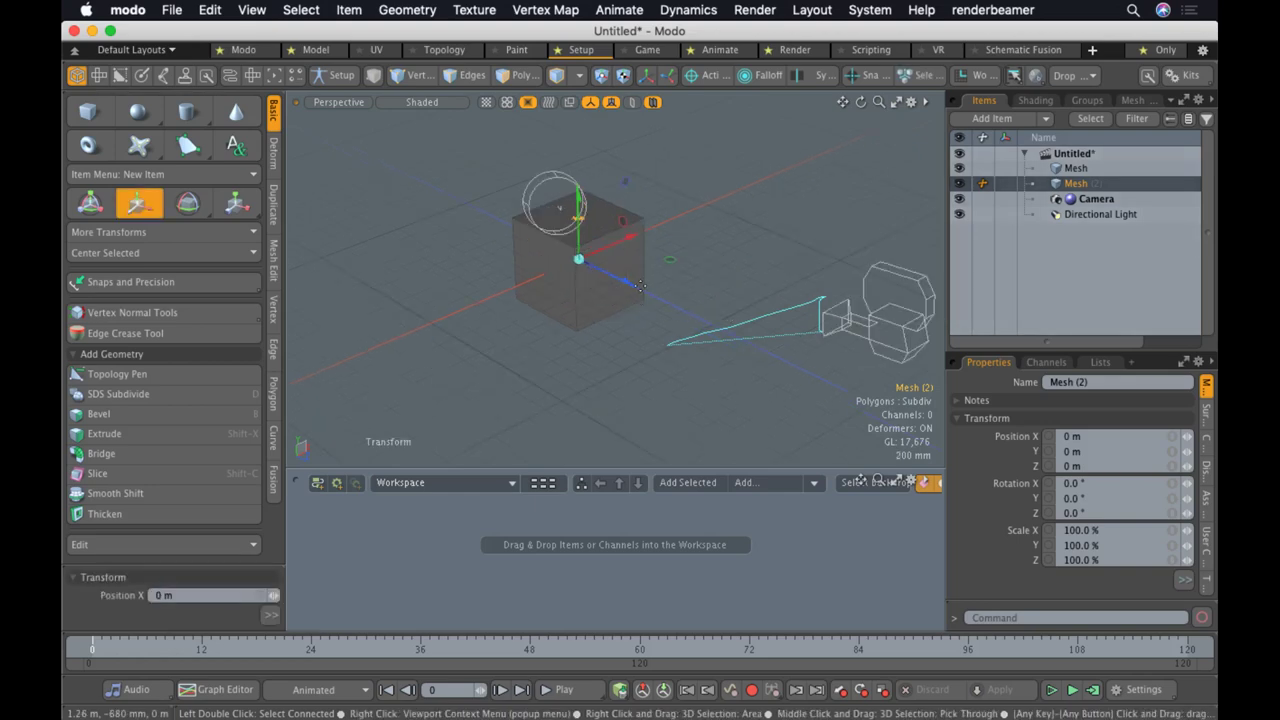
pyautogui.moveTo(621, 280); pyautogui.dragTo(520, 229)
pyautogui.press('Escape')
pyautogui.press('Escape')
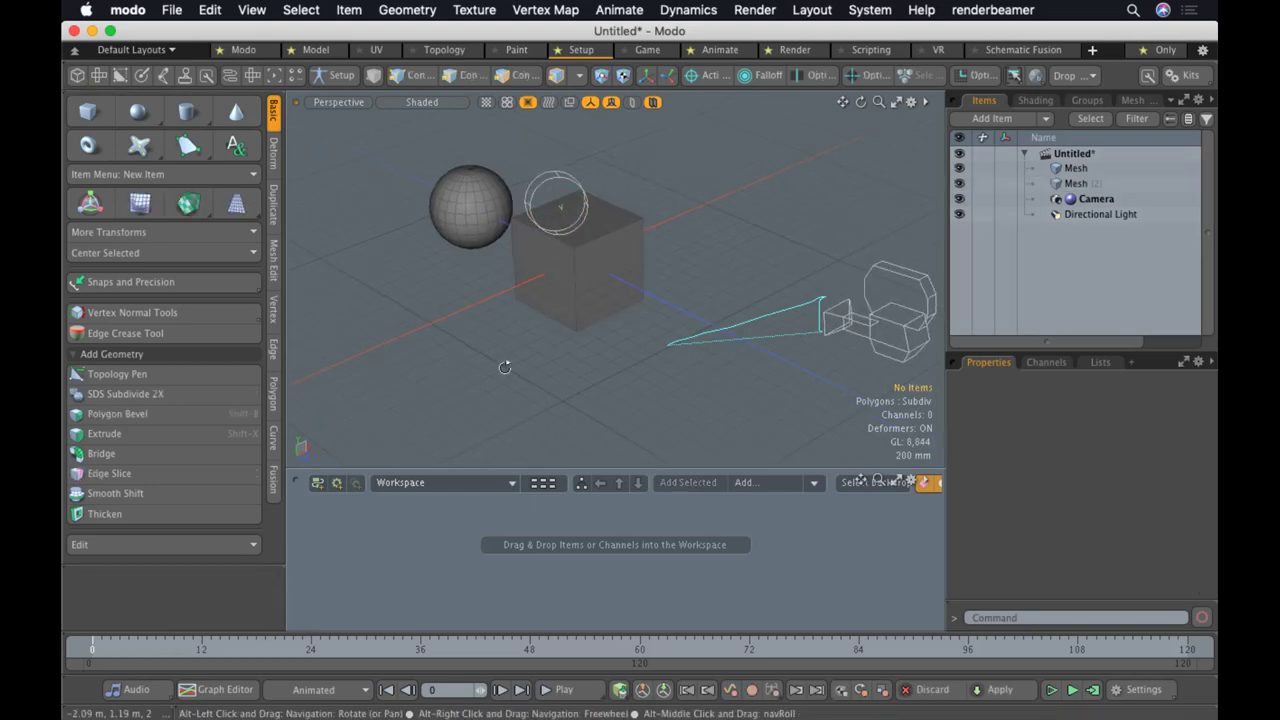
pyautogui.keyDown('alt'); pyautogui.moveTo(506, 366); pyautogui.dragTo(606, 281); pyautogui.keyUp('alt')
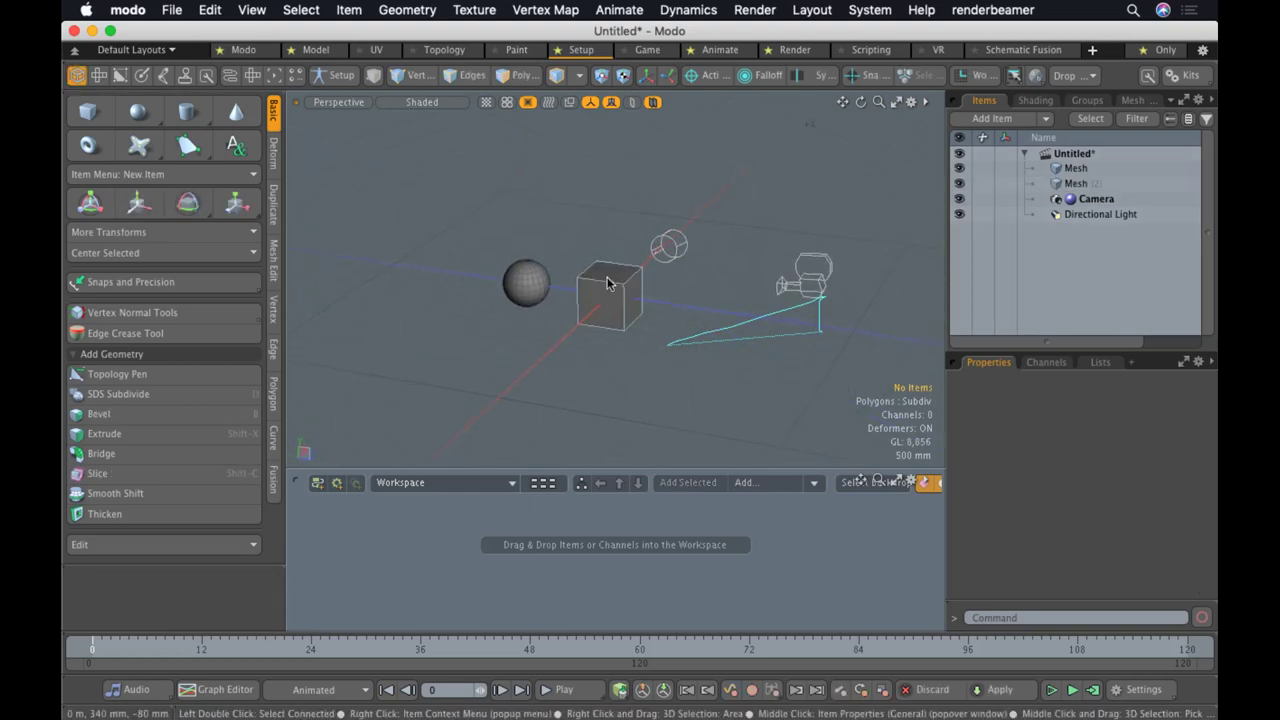
# Select the sphere's mesh item, enlarge its properties area and view the Zero transform options
pyautogui.click(1069, 181)
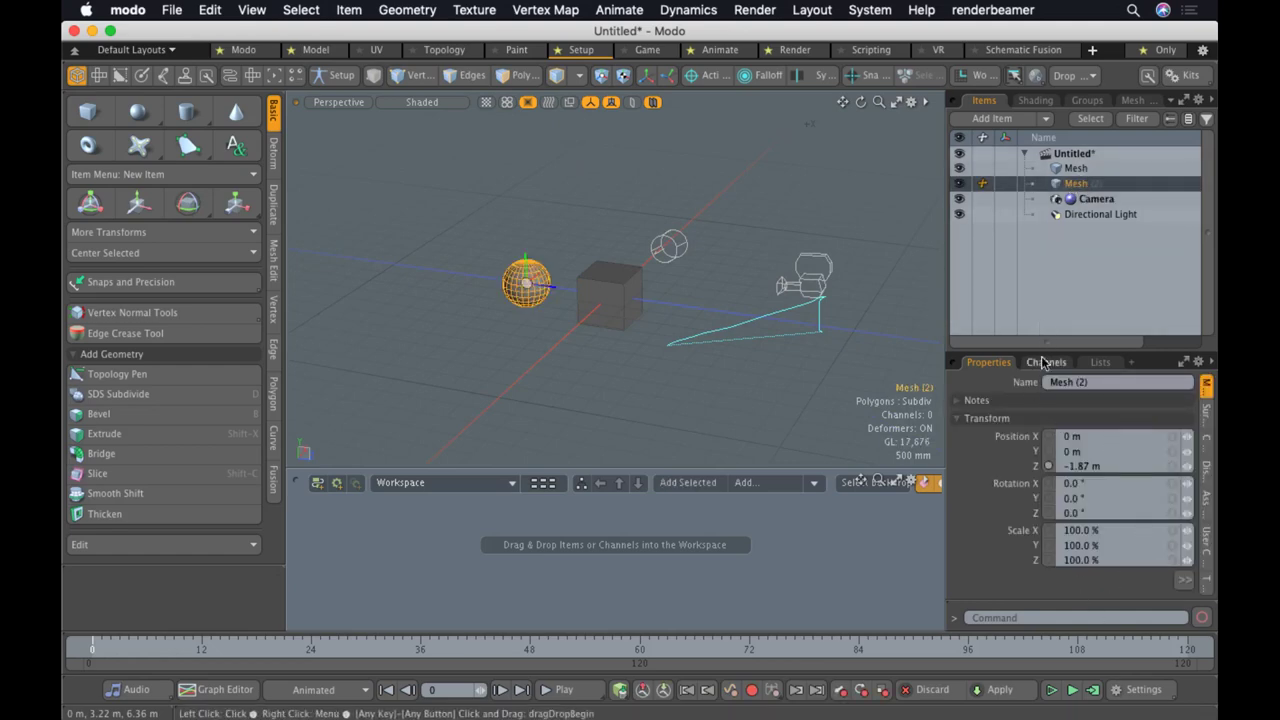
pyautogui.moveTo(1042, 353); pyautogui.dragTo(1042, 250)
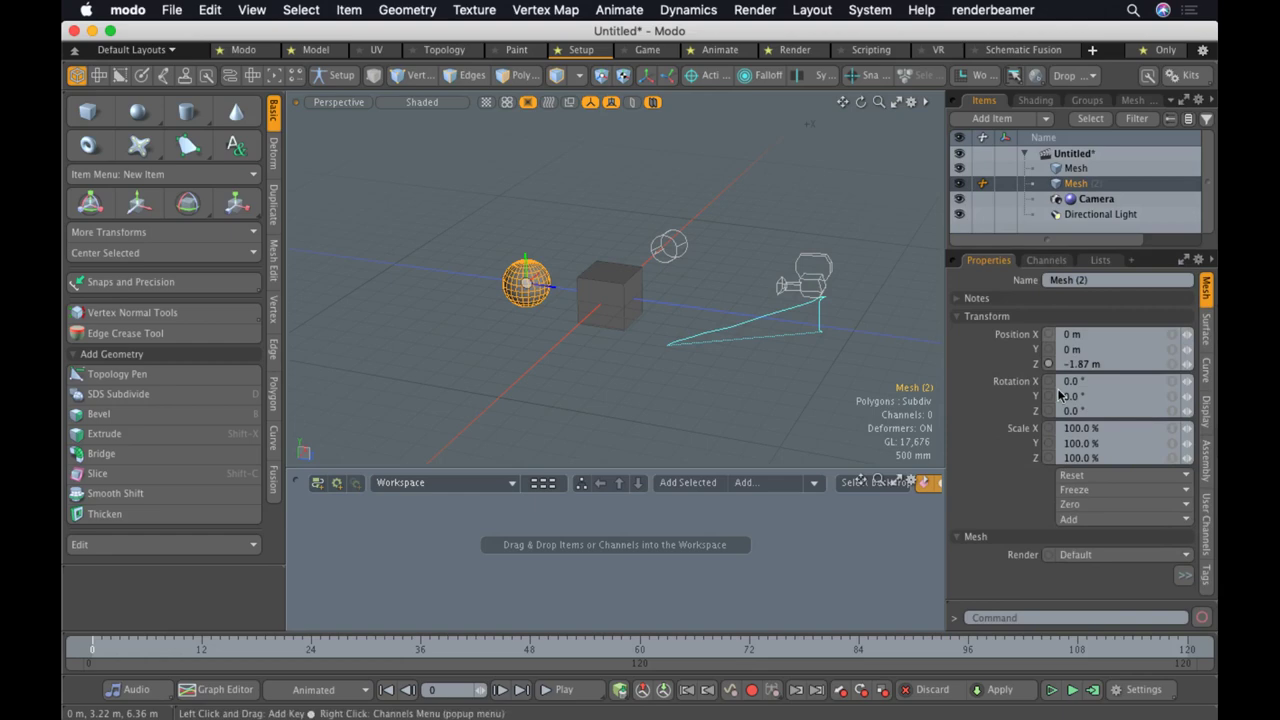
pyautogui.click(1076, 509)
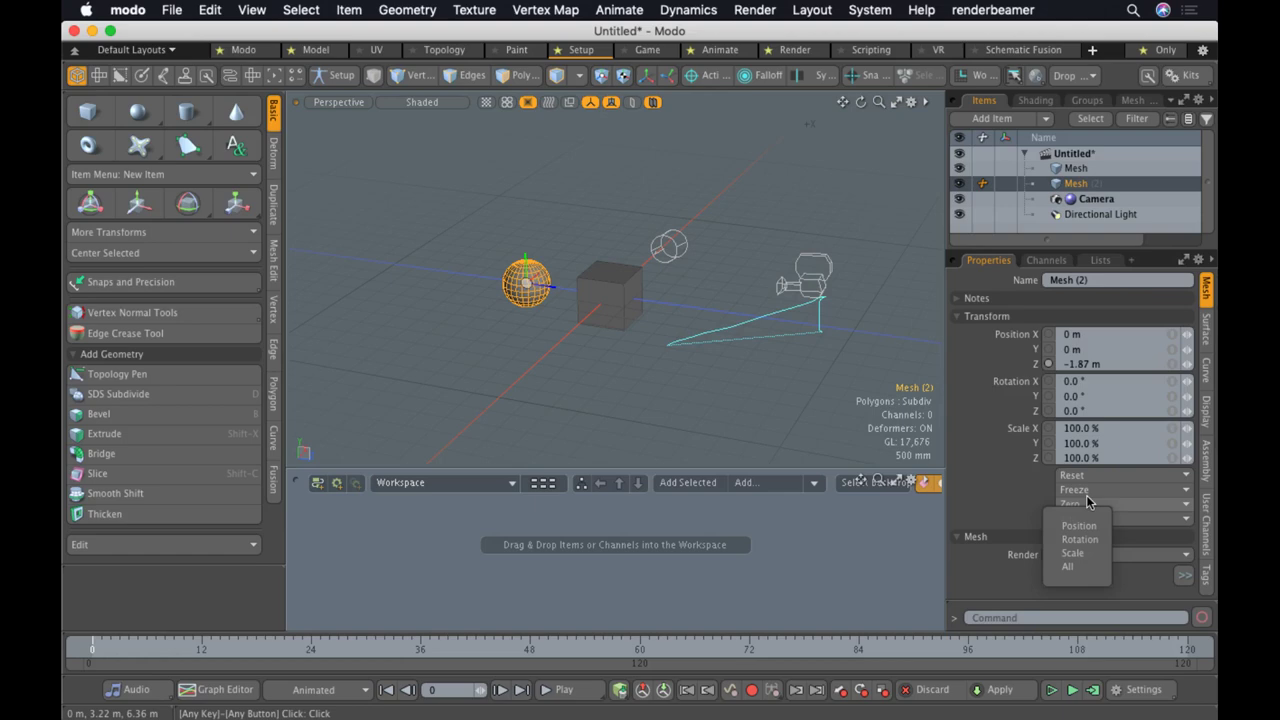
pyautogui.click(526, 285)
# In polygon mode, move all of the sphere's geometry well away from its item center
pyautogui.press('3')
pyautogui.press('w')
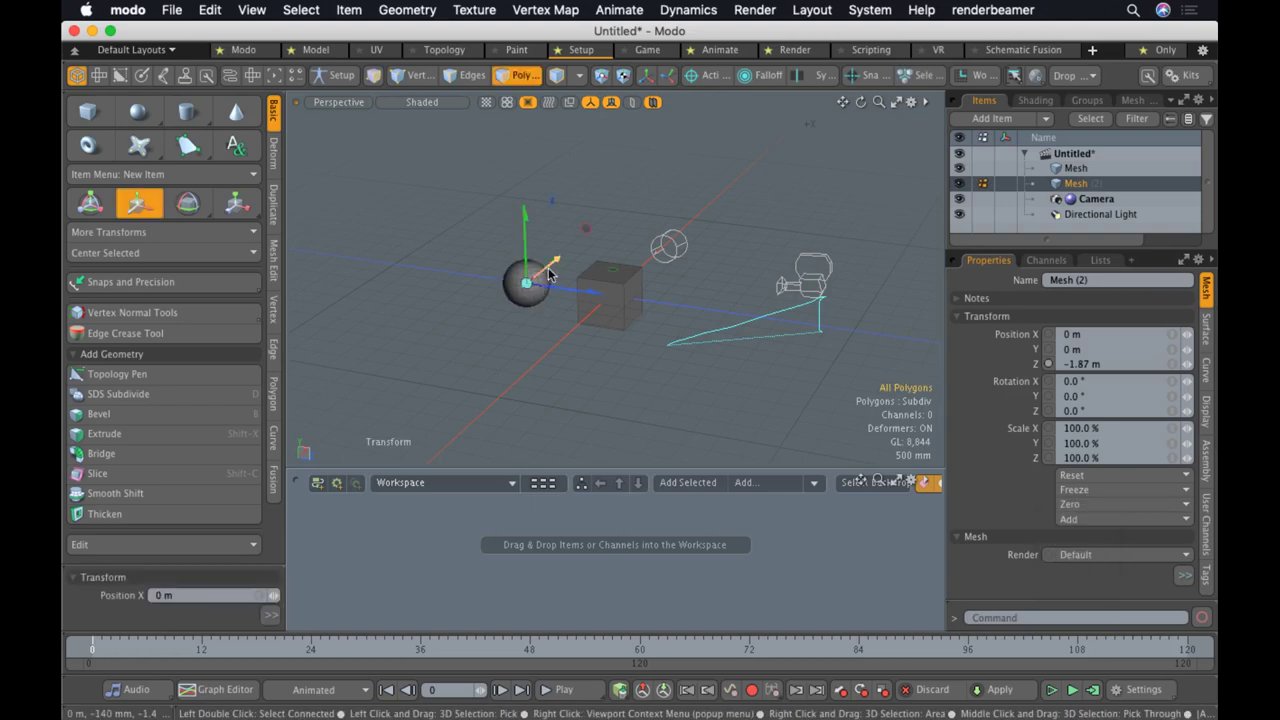
pyautogui.moveTo(554, 268); pyautogui.dragTo(433, 357)
pyautogui.press('q')
pyautogui.scroll(3, 514, 285)
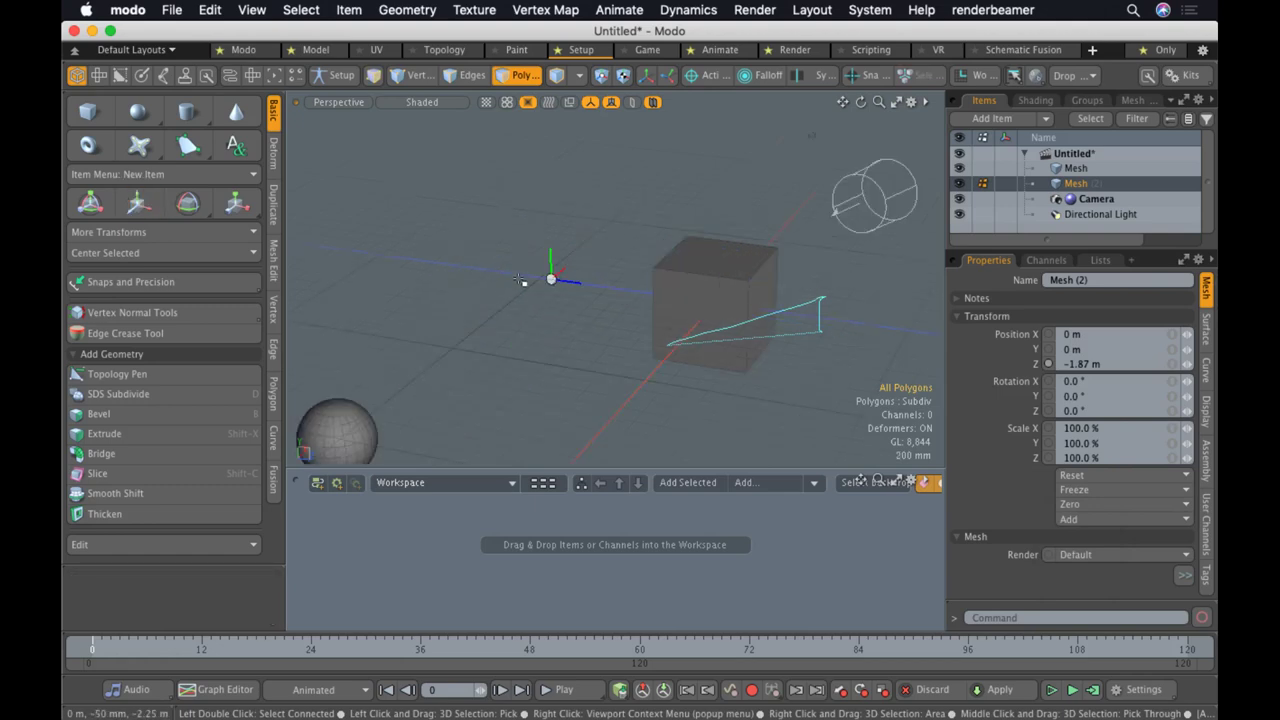
pyautogui.keyDown('ctrl'); pyautogui.keyDown('alt'); pyautogui.moveTo(582, 241); pyautogui.dragTo(512, 248); pyautogui.keyUp('alt'); pyautogui.keyUp('ctrl')
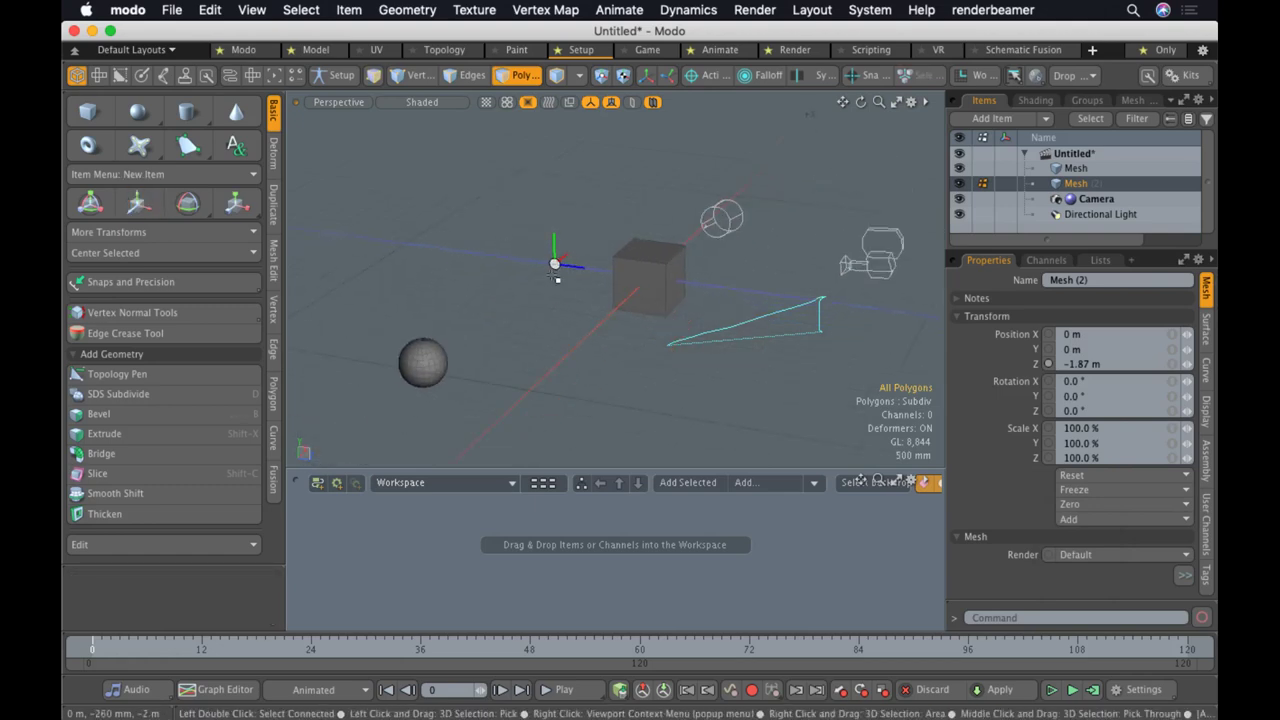
# Check the Move tool on the offset sphere, return to item mode and select the sphere's mesh item
pyautogui.click(557, 280)
pyautogui.press('w')
pyautogui.click(420, 358)
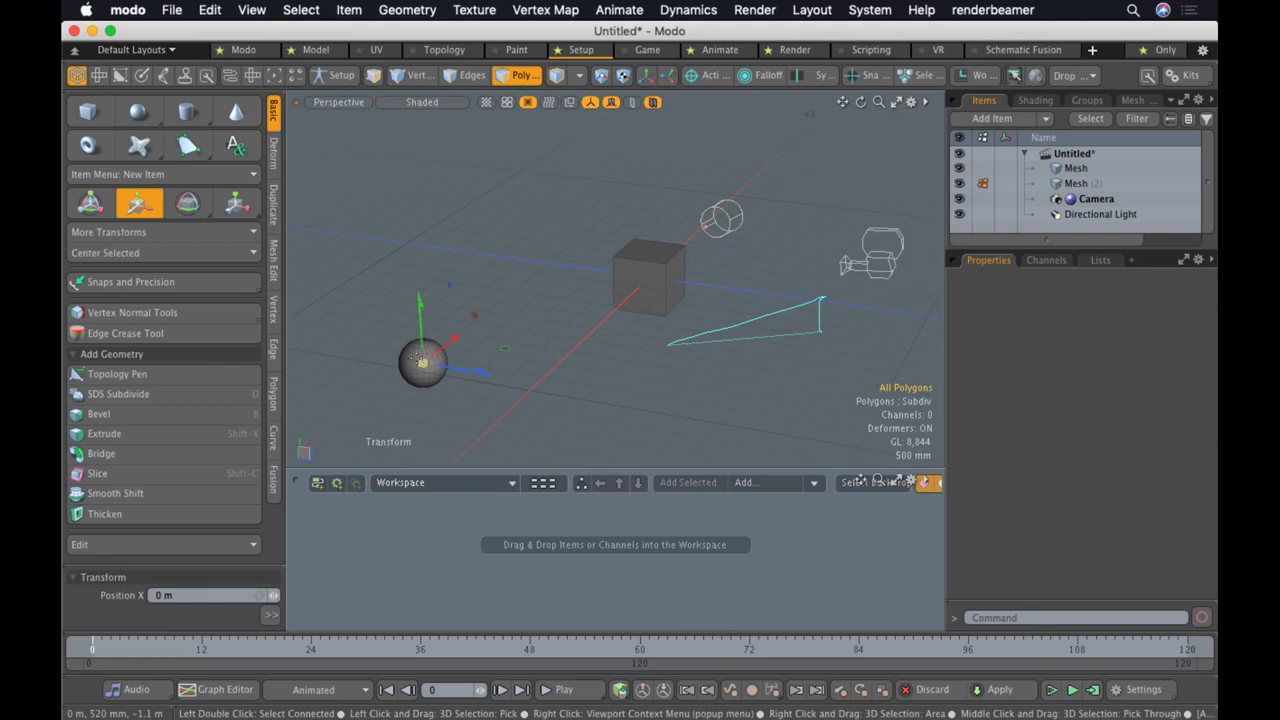
pyautogui.press('q')
pyautogui.press('w')
pyautogui.press('5')
pyautogui.press('w')
pyautogui.press('q')
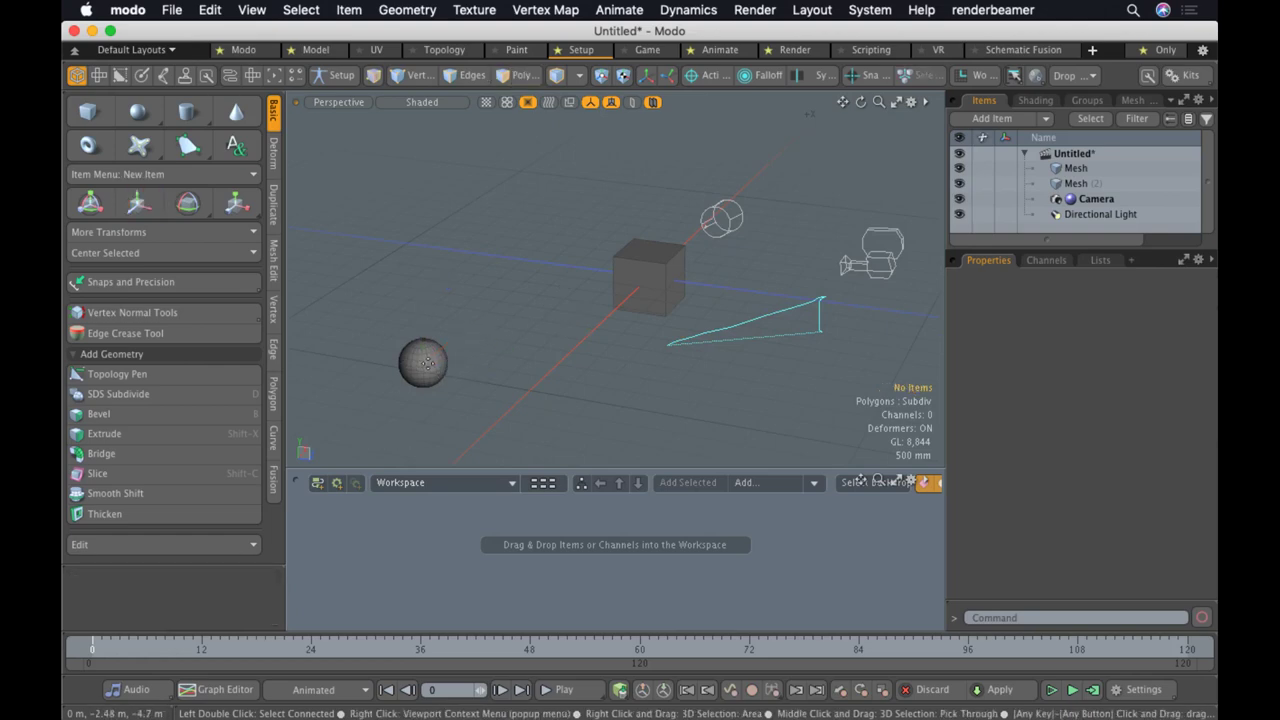
pyautogui.click(428, 362)
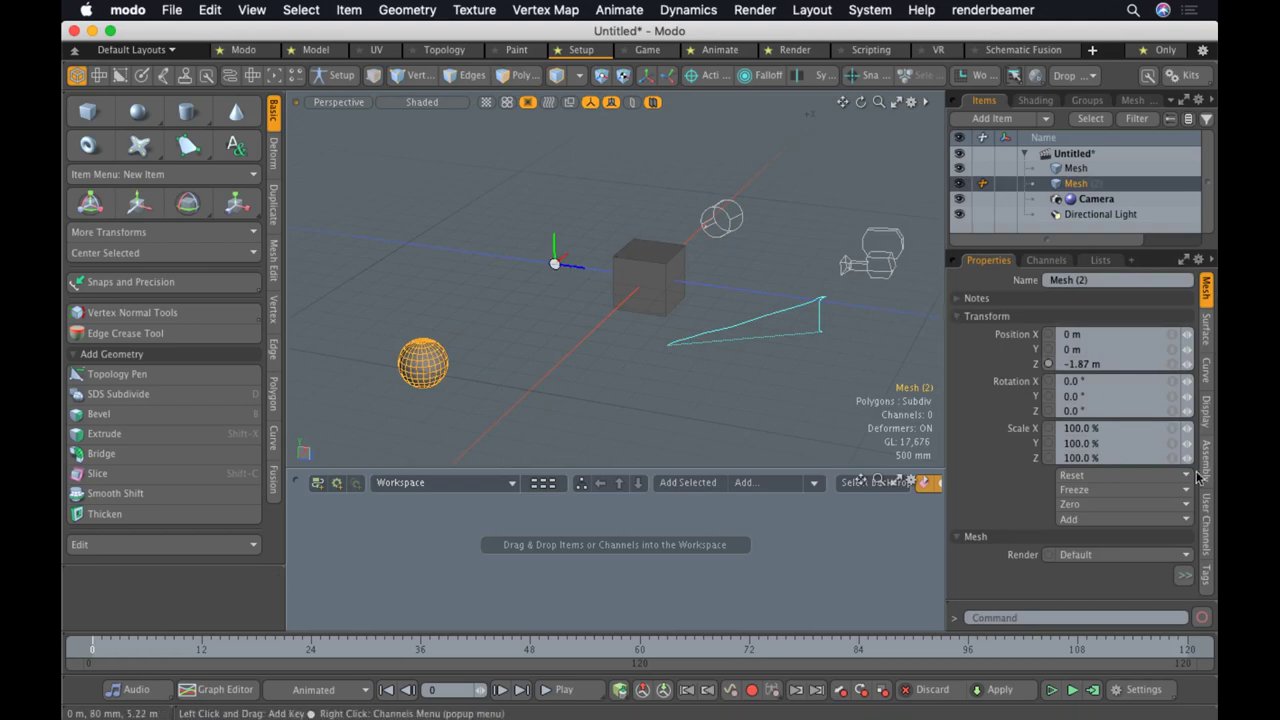
# Set the sphere mesh's center to the center of its bounding box and zero all of its transforms
pyautogui.click(343, 9)
pyautogui.moveTo(210, 9)
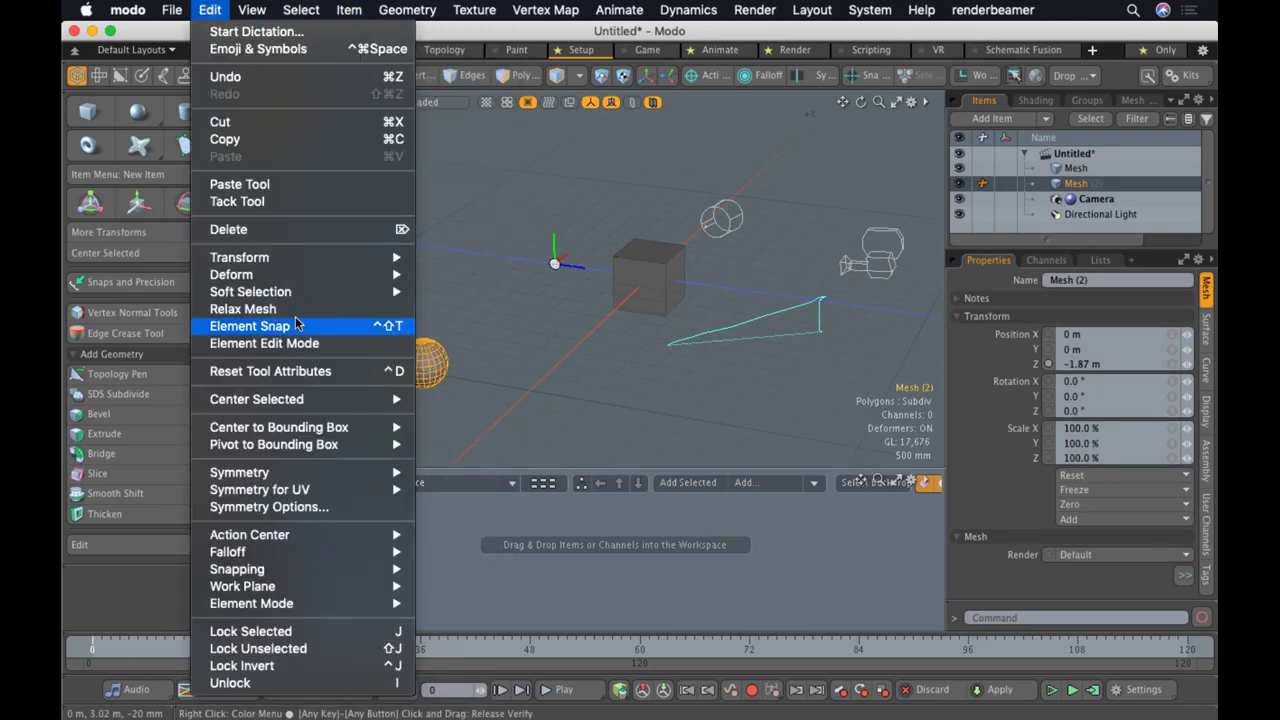
pyautogui.moveTo(405, 427)
pyautogui.click(452, 427)
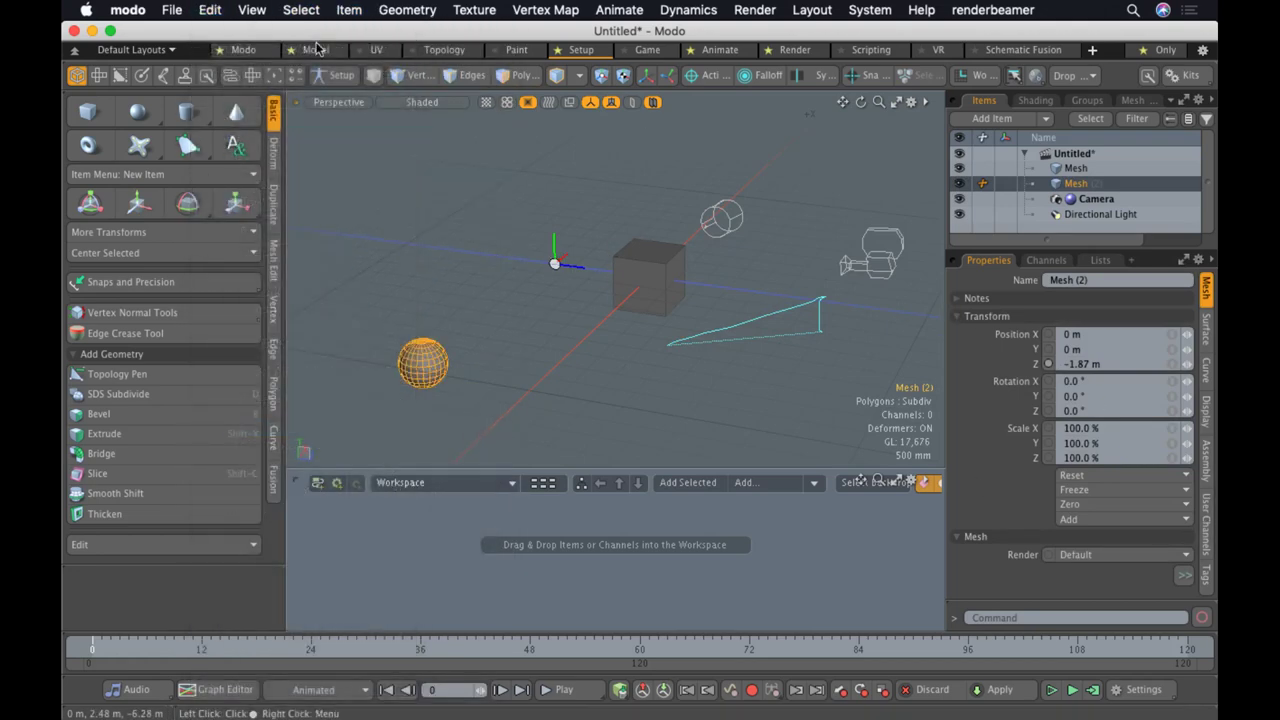
pyautogui.click(172, 9)
pyautogui.moveTo(210, 9)
pyautogui.moveTo(314, 430)
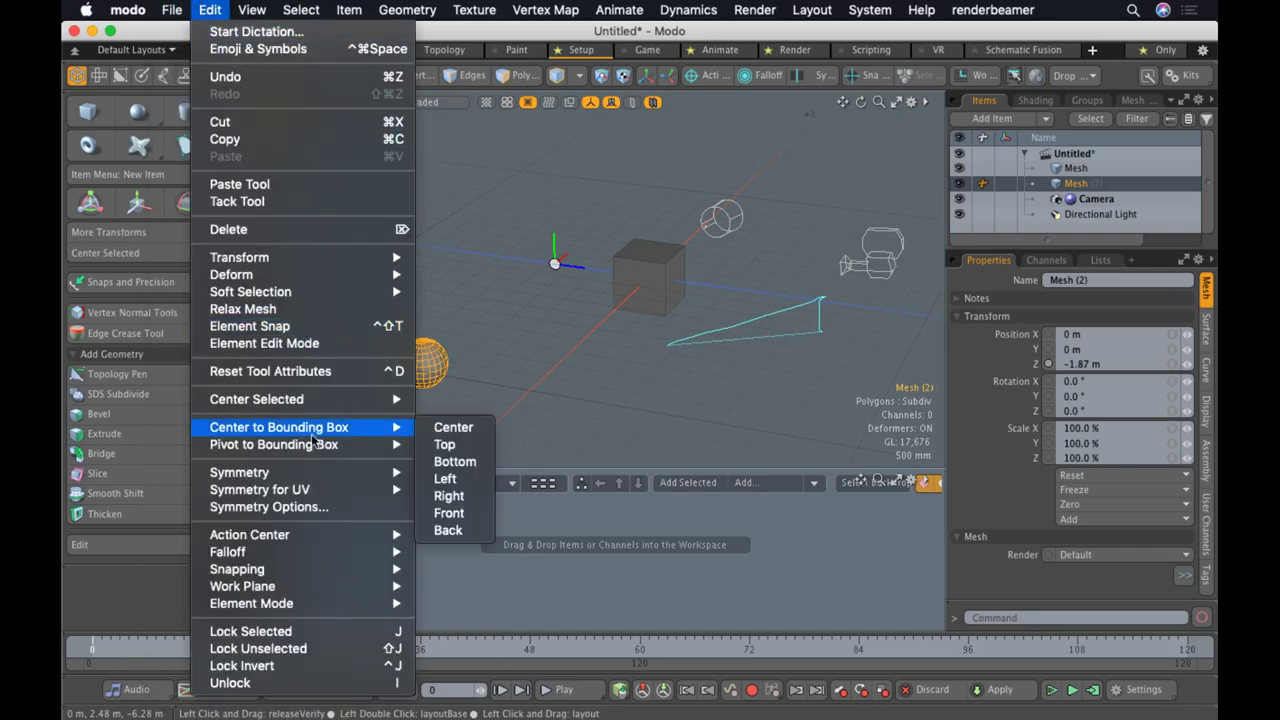
pyautogui.click(440, 428)
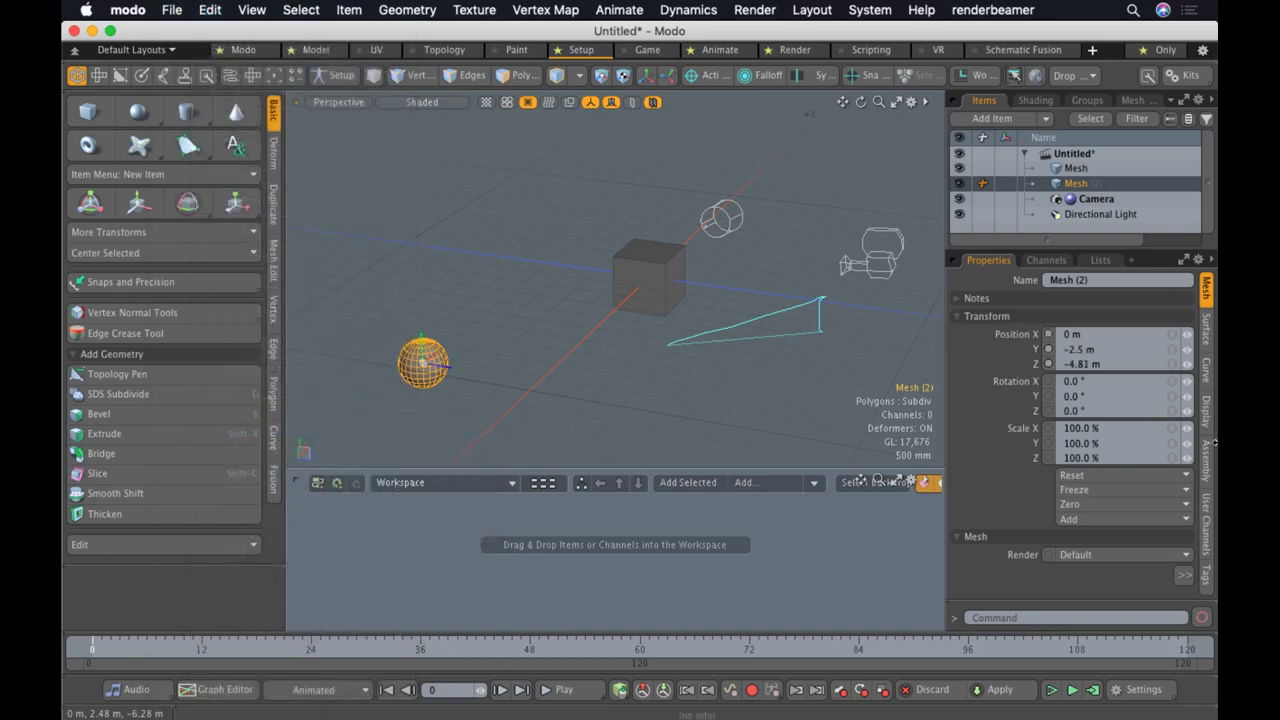
pyautogui.click(1078, 504)
pyautogui.click(1062, 567)
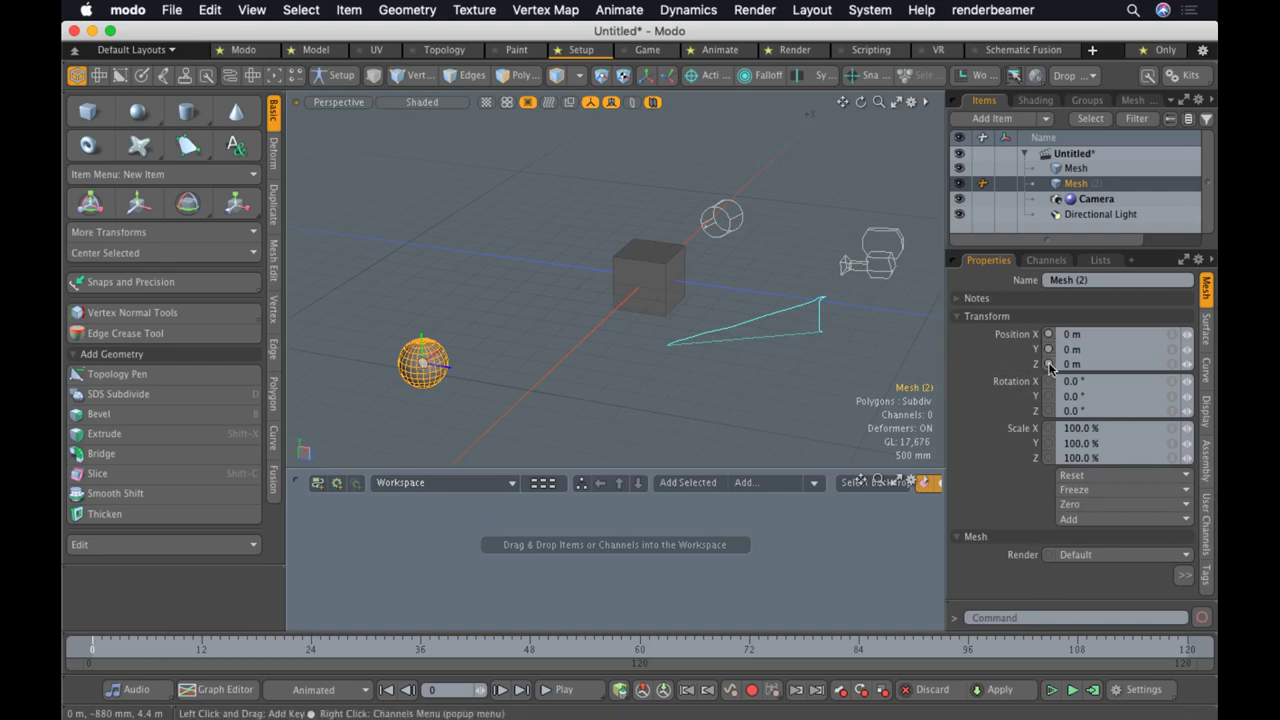
# Undo the zeroing of the sphere mesh, zero its transforms again and deselect it
pyautogui.press('super+z')
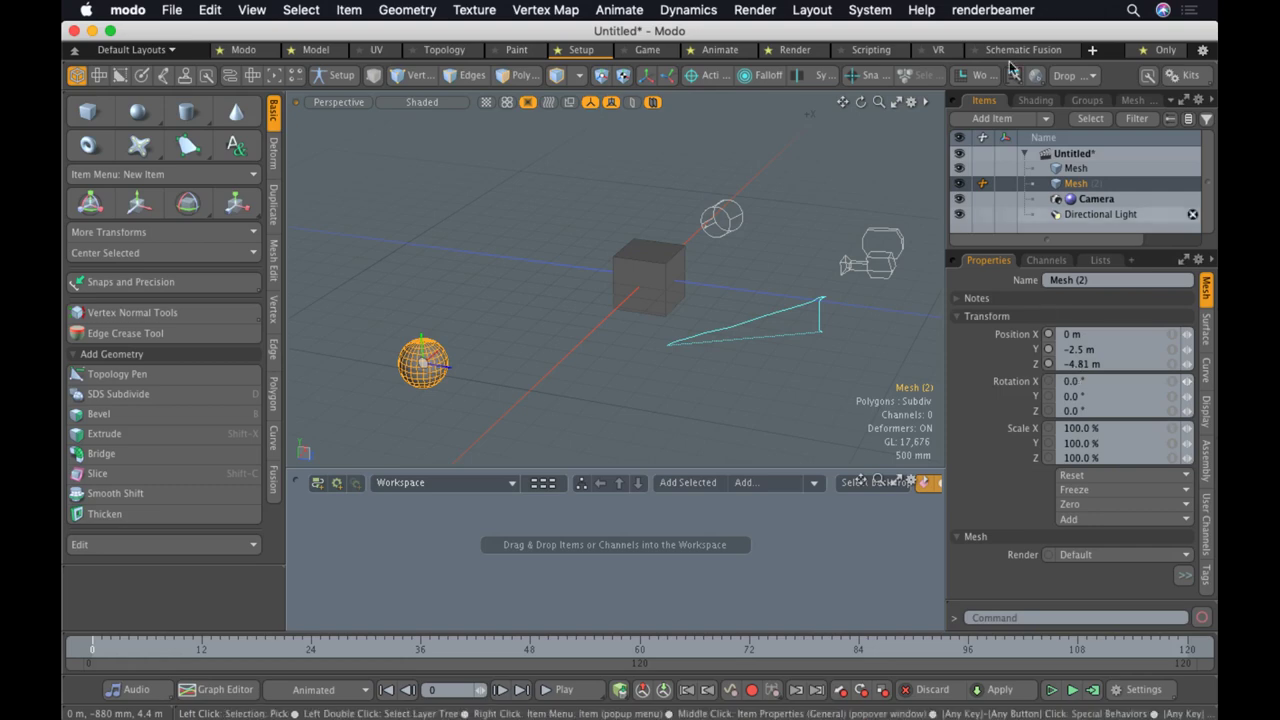
pyautogui.click(1110, 505)
pyautogui.click(1109, 570)
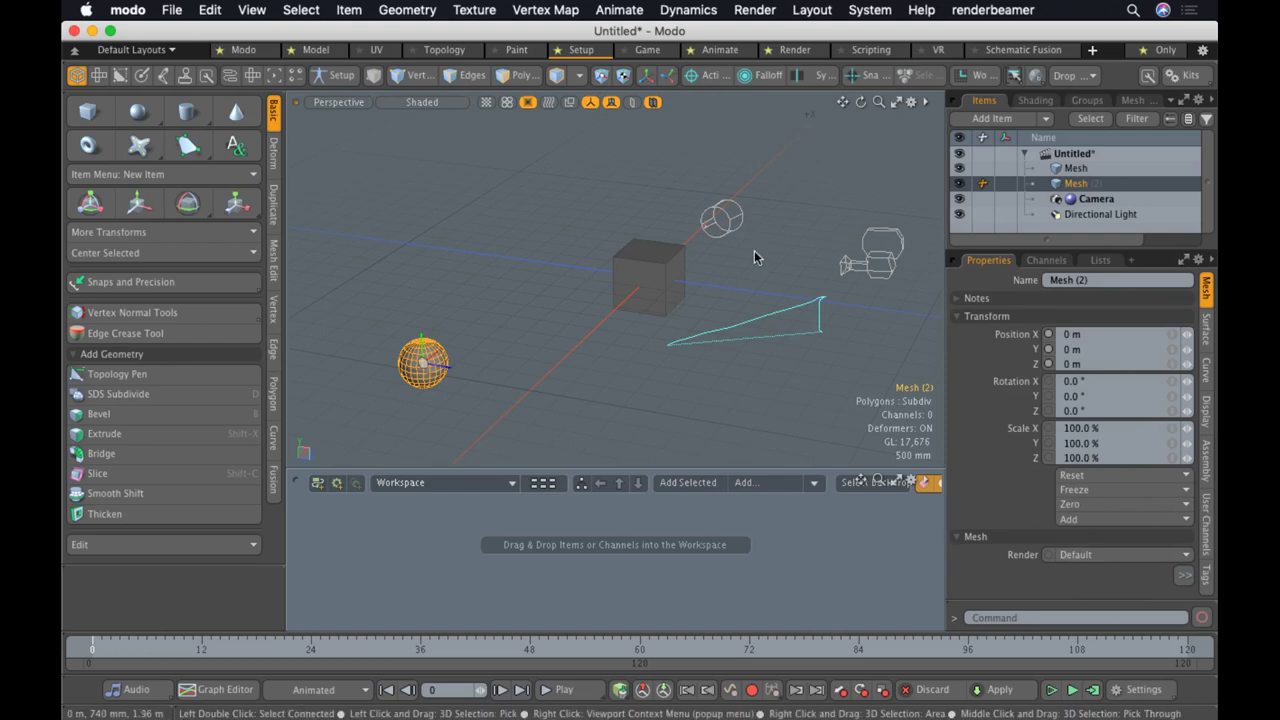
pyautogui.click(760, 314)
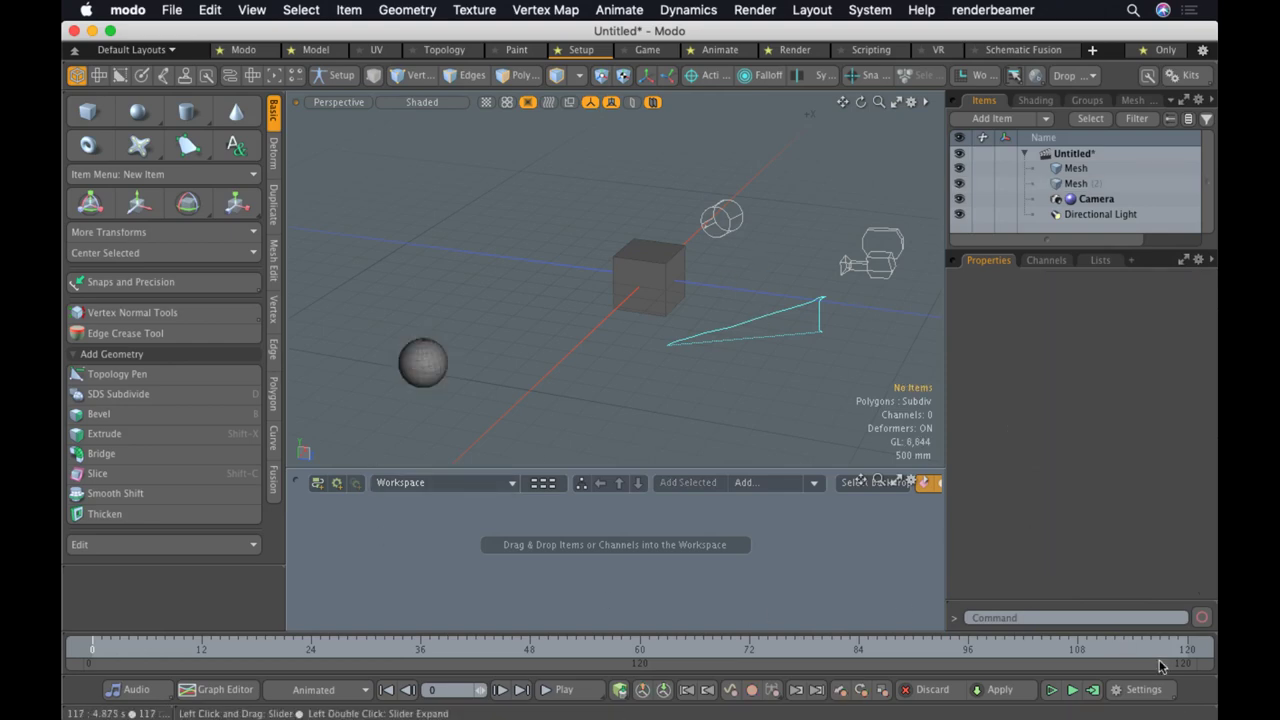
pyautogui.click(1142, 689)
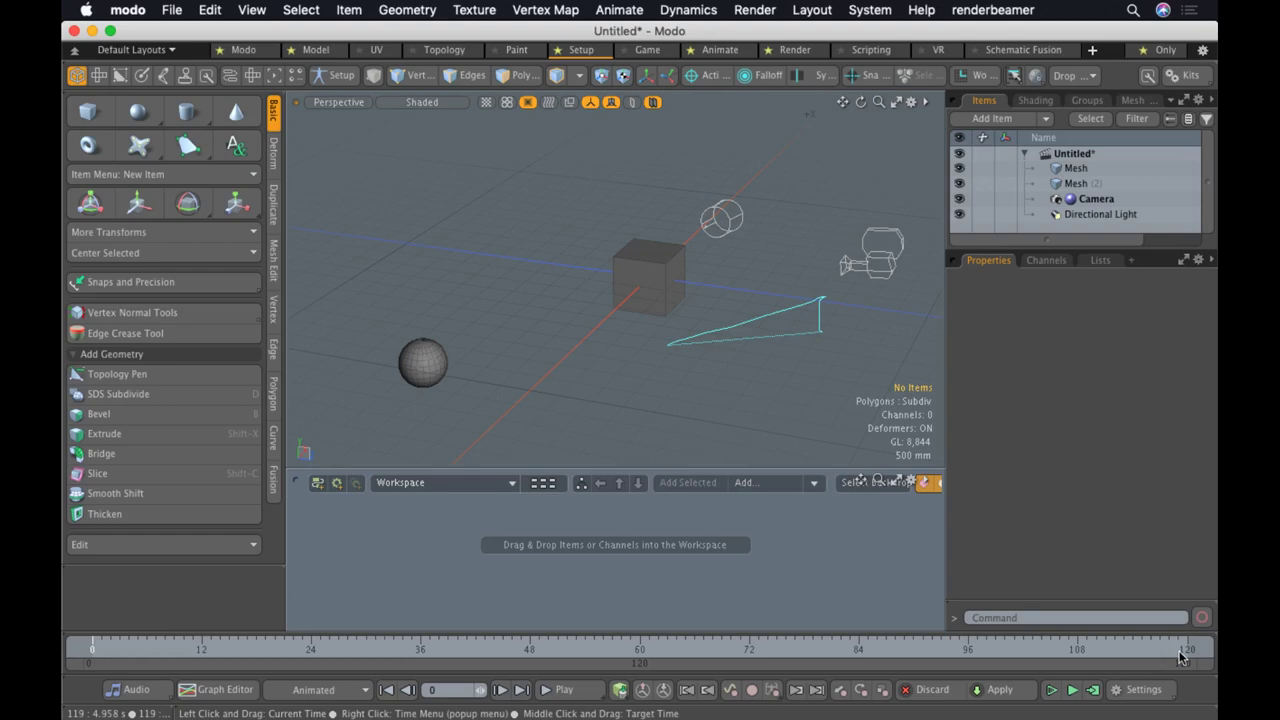
pyautogui.moveTo(109, 651)
pyautogui.mouseDown()
pyautogui.moveTo(1187, 650)
pyautogui.moveTo(88, 650)
pyautogui.mouseUp()
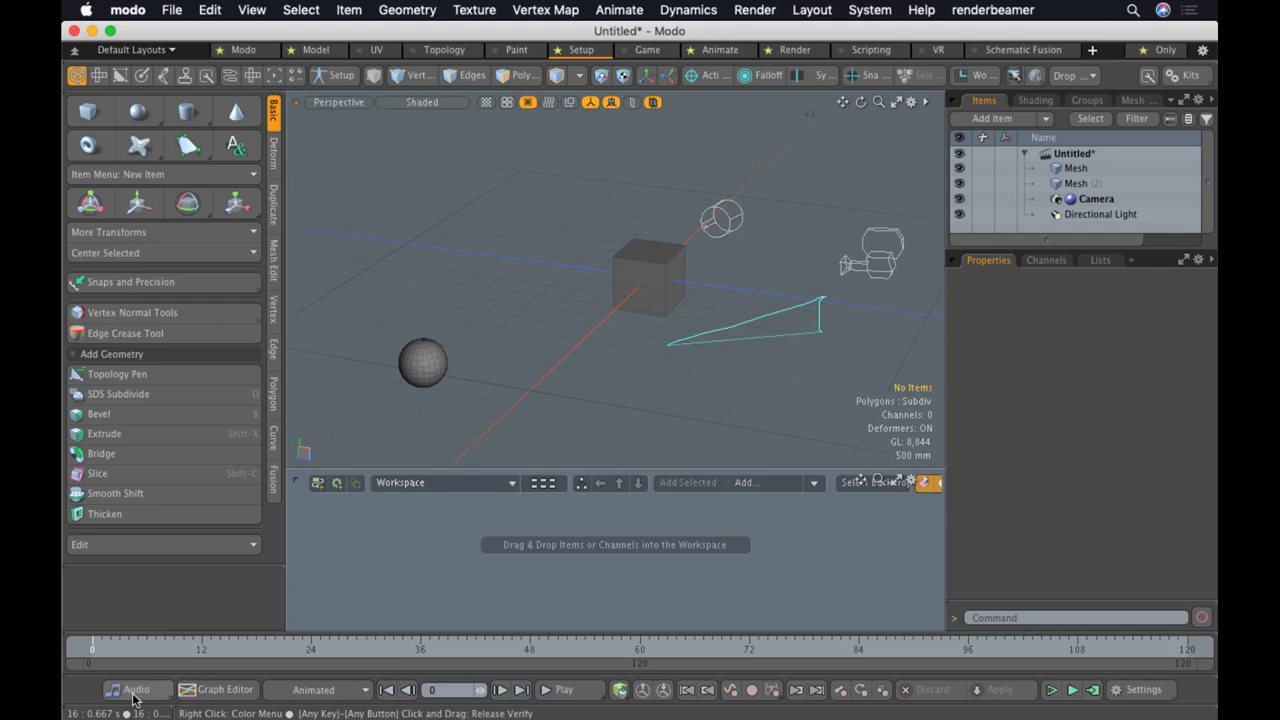
pyautogui.click(235, 694)
pyautogui.click(235, 695)
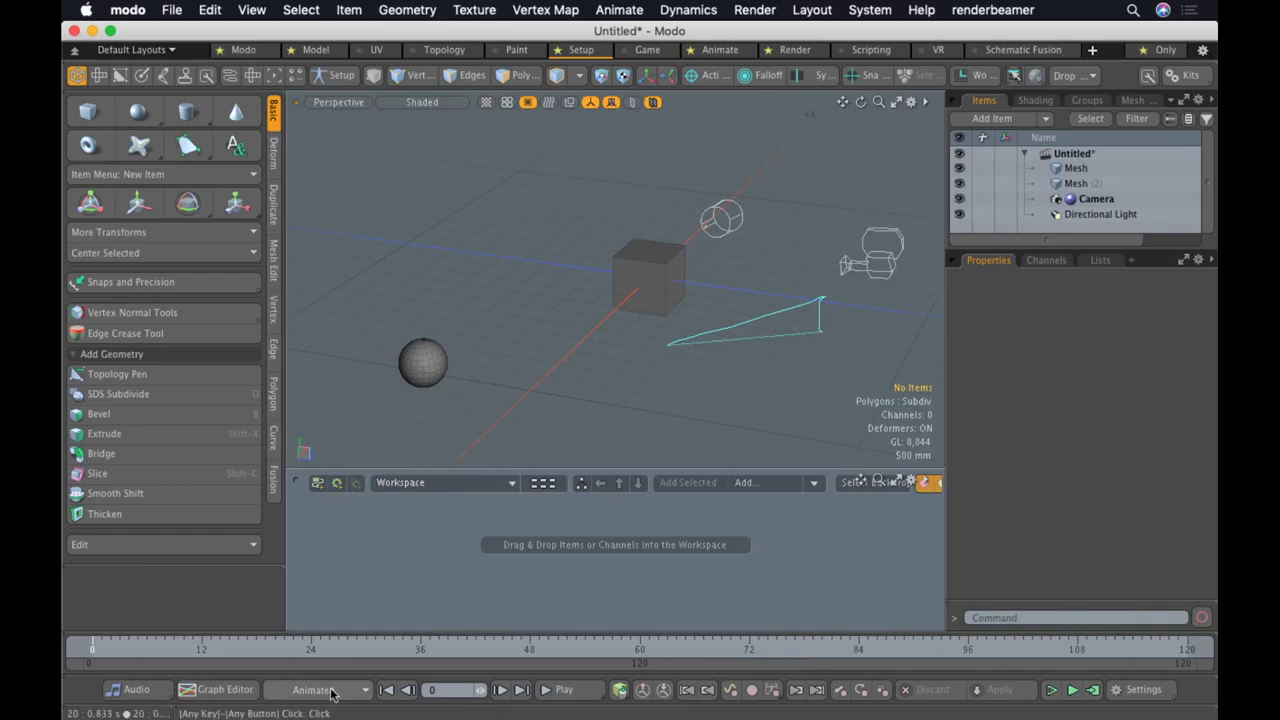
# View the timeline's channel filter options and keep the filter set to Animated
pyautogui.click(366, 690)
pyautogui.click(366, 690)
pyautogui.click(329, 694)
pyautogui.click(330, 691)
pyautogui.click(344, 695)
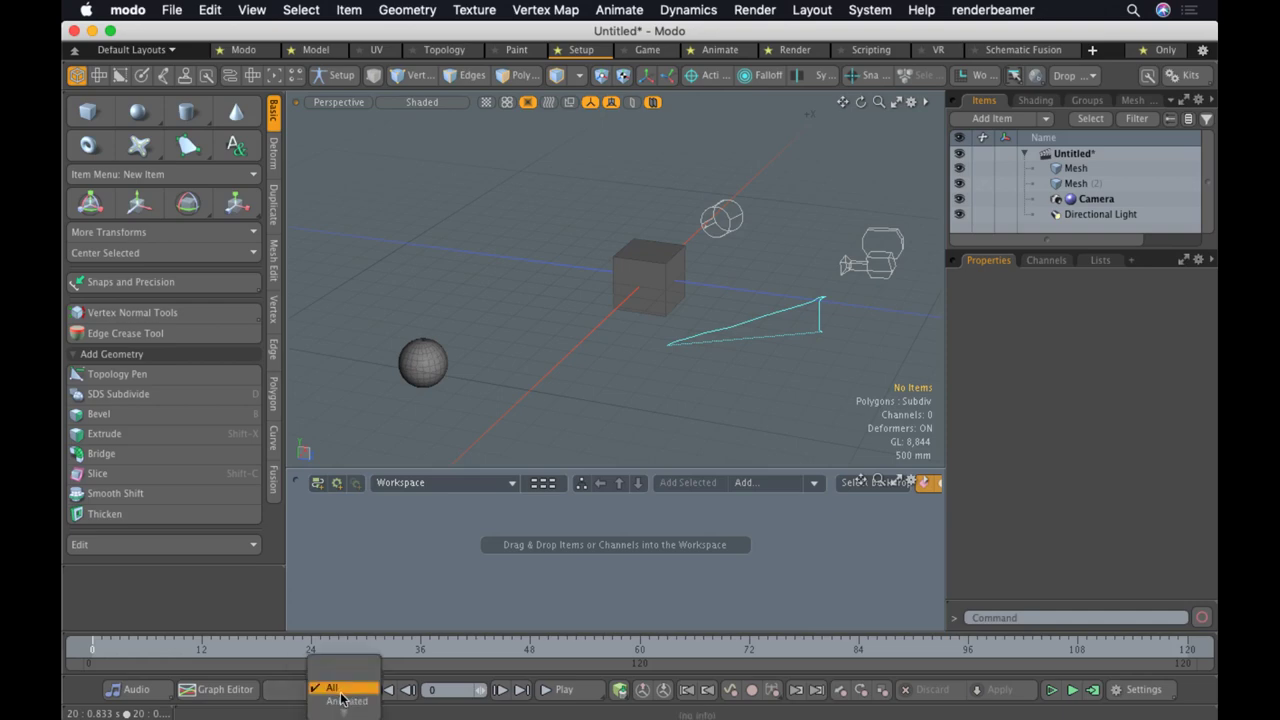
pyautogui.click(345, 700)
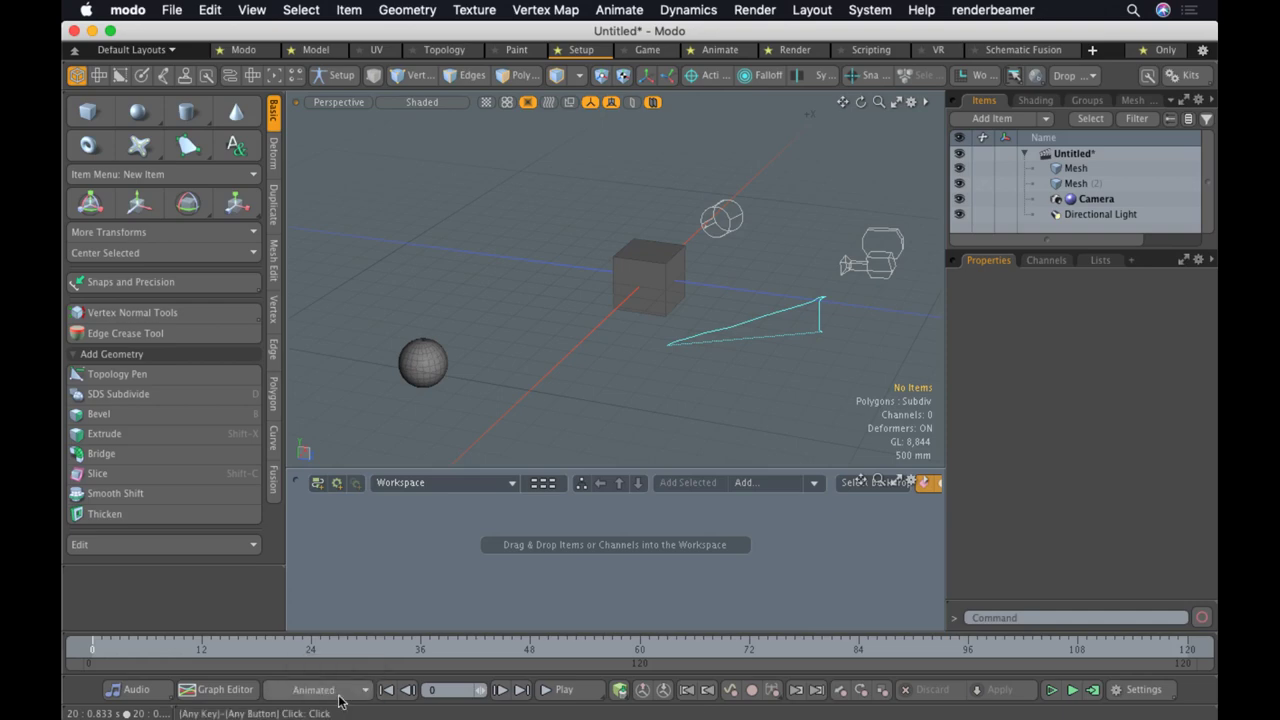
# Set the current frame to 36, and return the time slider to frame 0
pyautogui.click(455, 689)
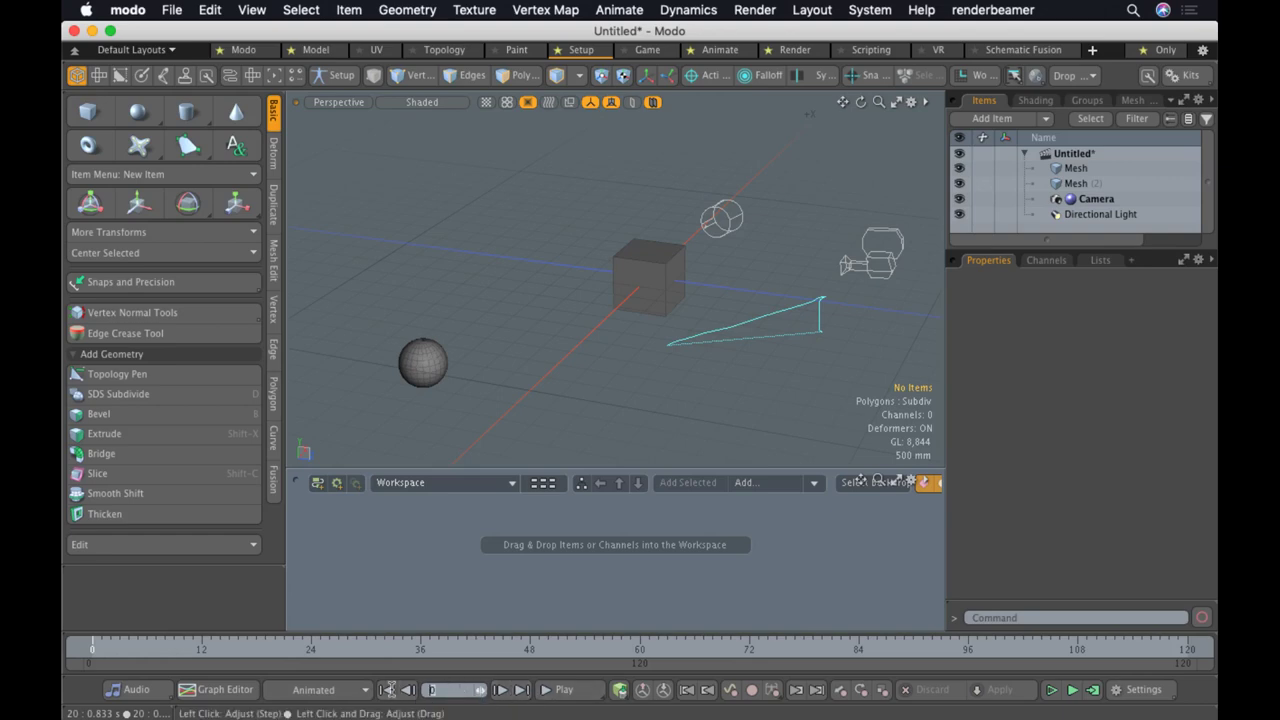
pyautogui.write('36')
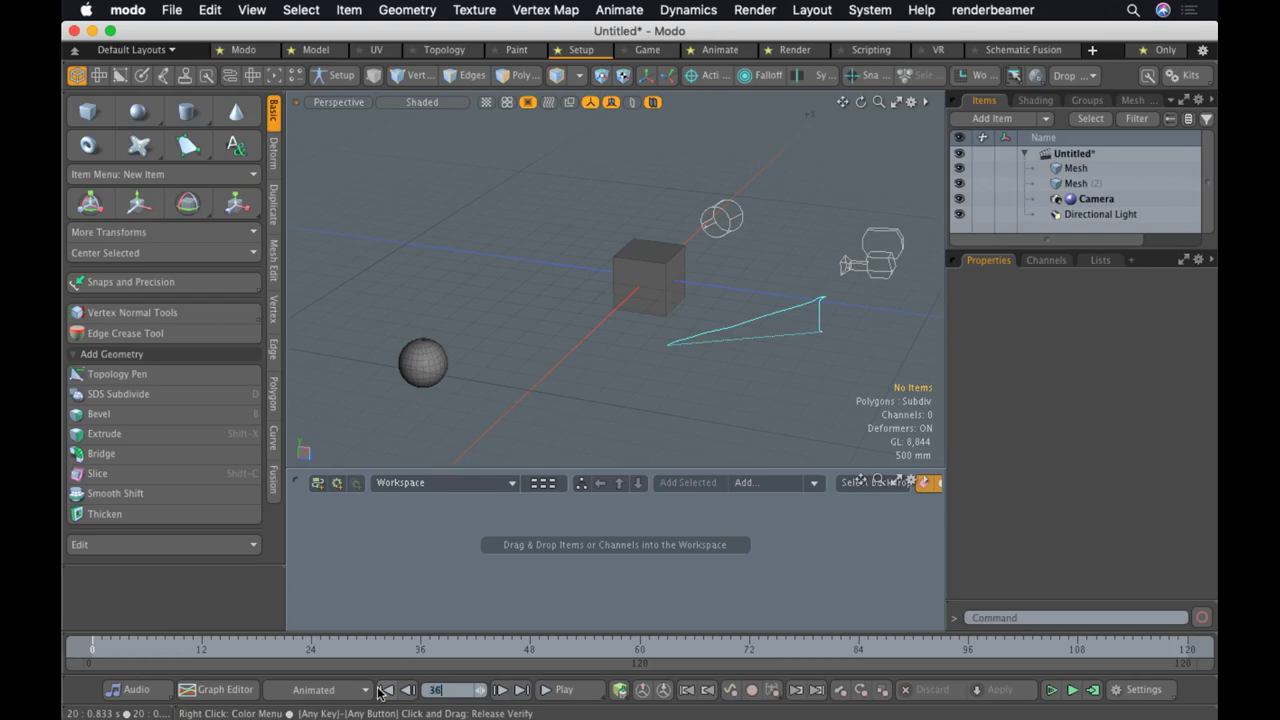
pyautogui.press('Return')
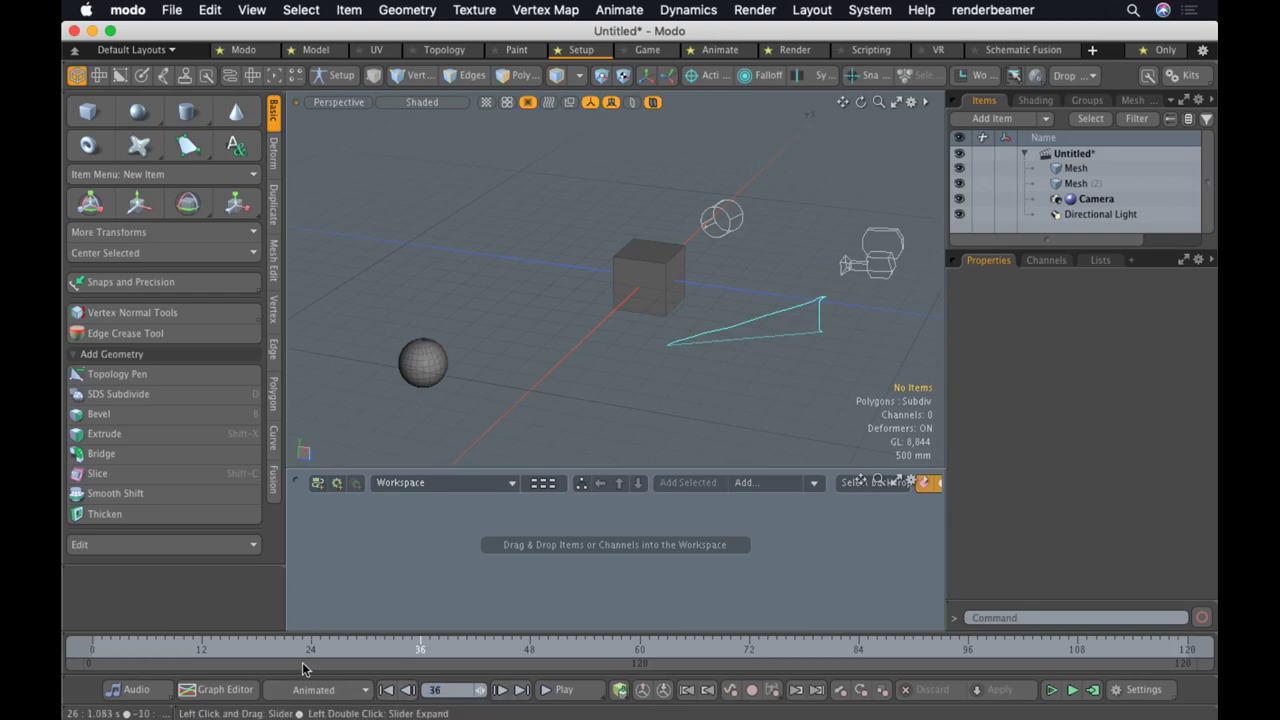
pyautogui.moveTo(306, 650); pyautogui.dragTo(63, 611)
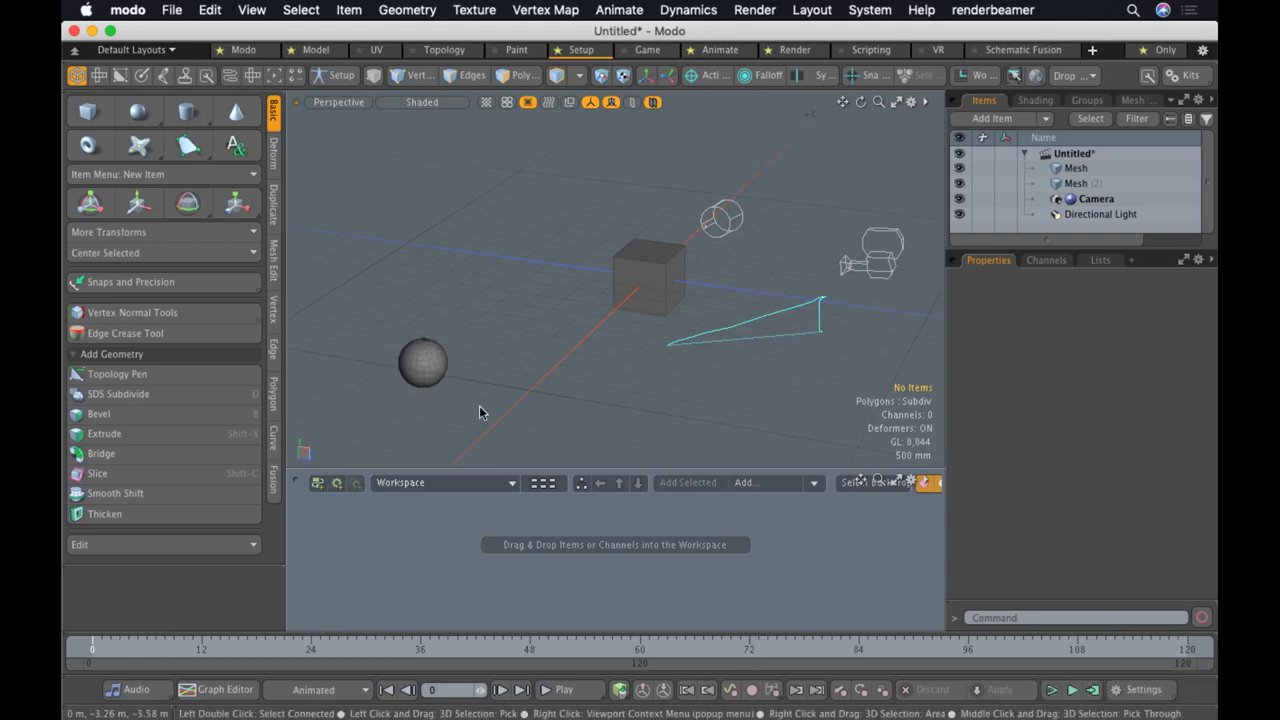
# Select the sphere and examine its position channels with the Move tool active
pyautogui.click(428, 364)
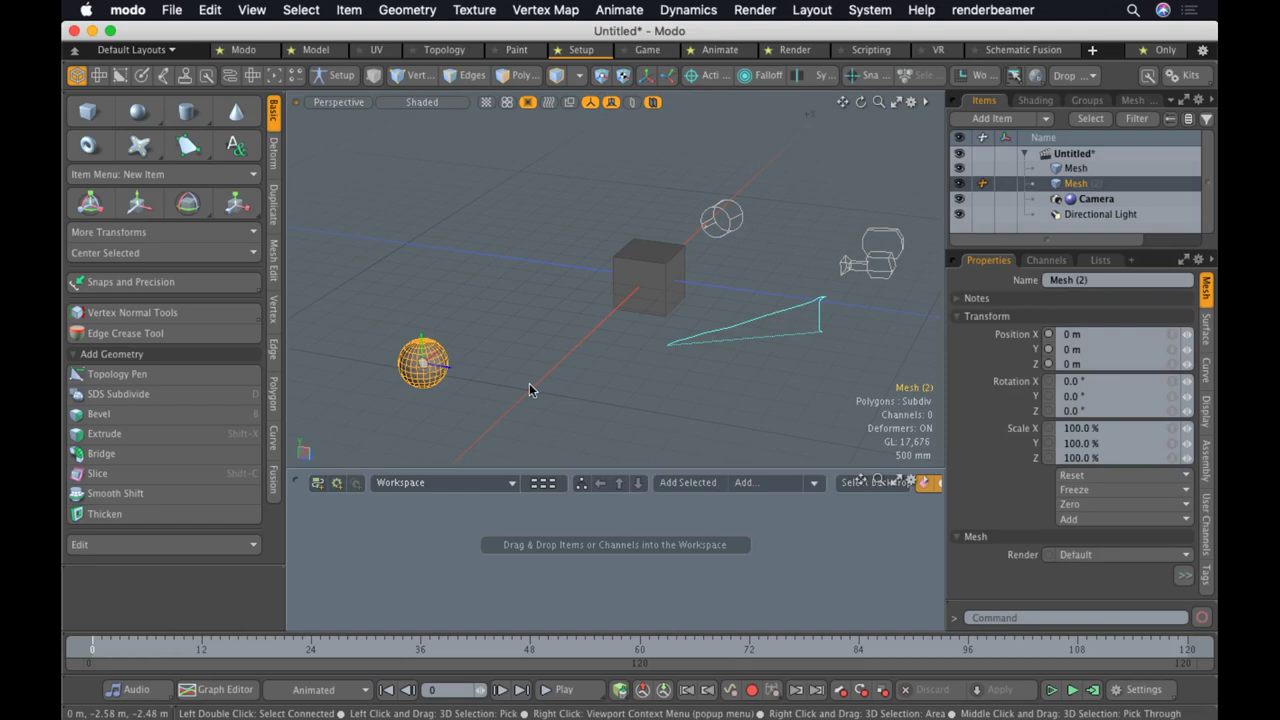
pyautogui.press('w')
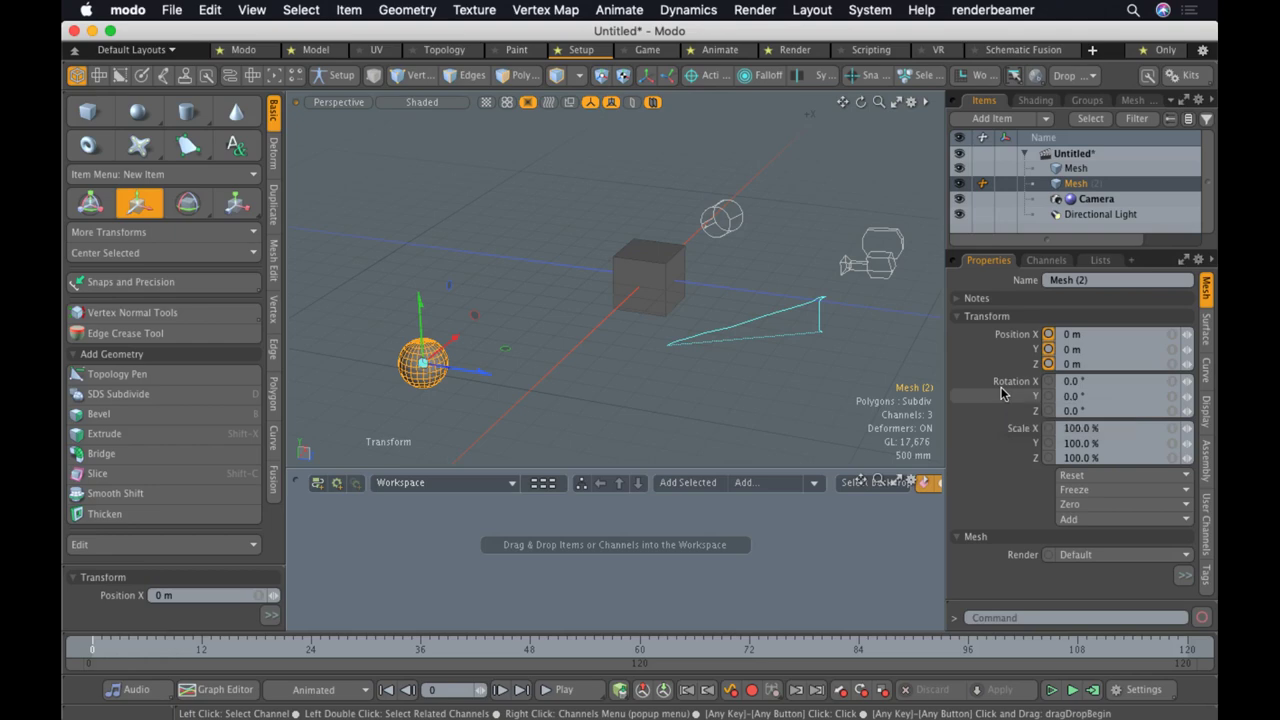
pyautogui.scroll(3, 412, 342)
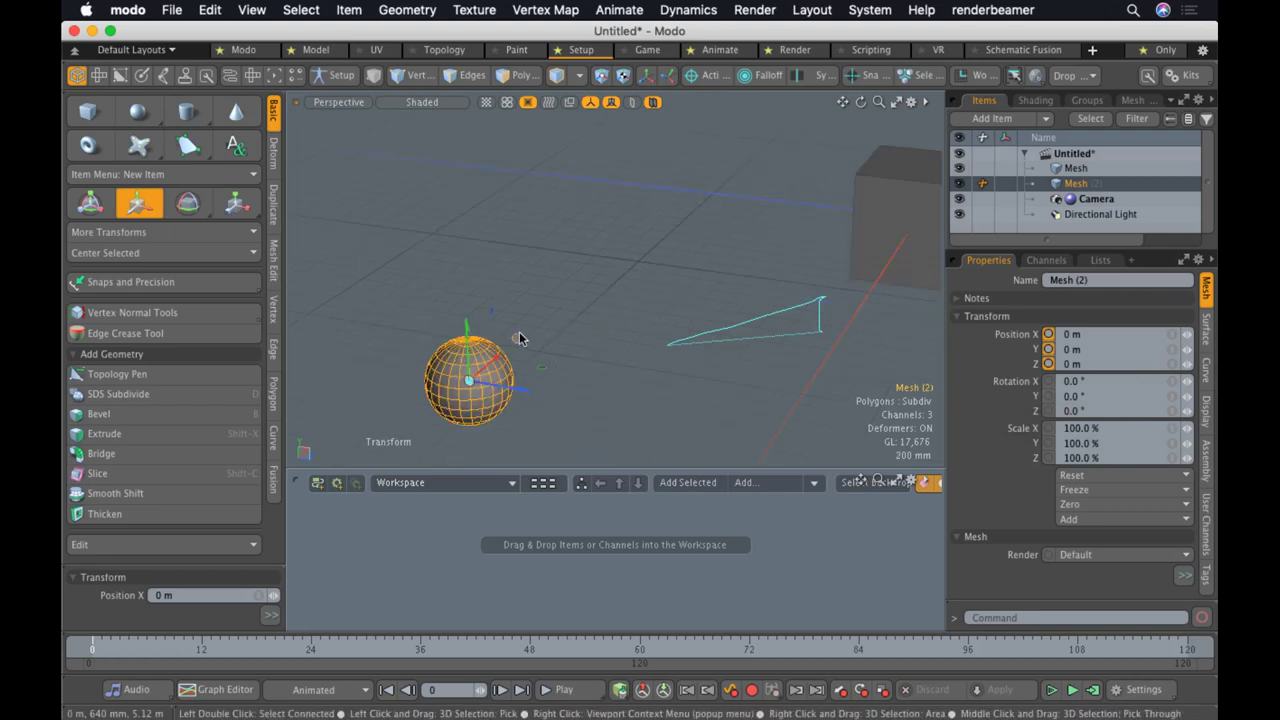
pyautogui.scroll(-3, 510, 330)
# Select the cube, key its Position X, Y and Z channels at frame 0, and undo those keys
pyautogui.click(735, 272)
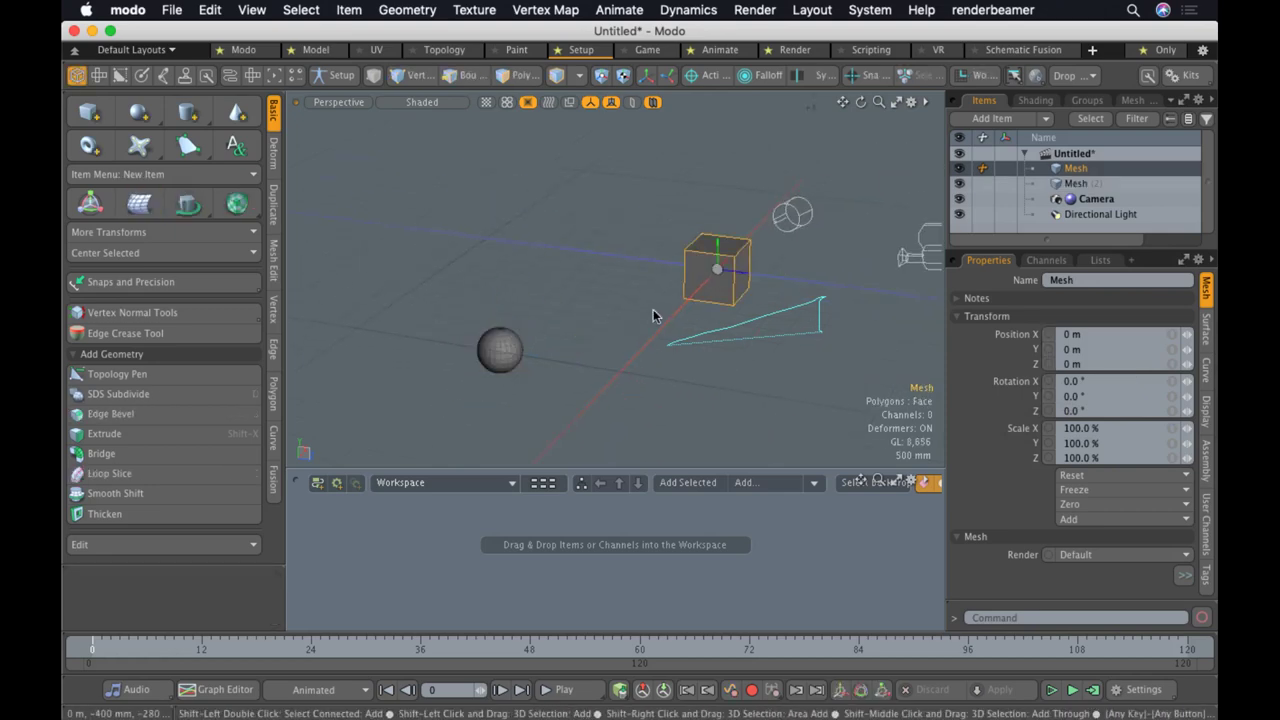
pyautogui.keyDown('shift'); pyautogui.click(503, 335); pyautogui.keyUp('shift')
pyautogui.click(616, 303)
pyautogui.click(726, 264)
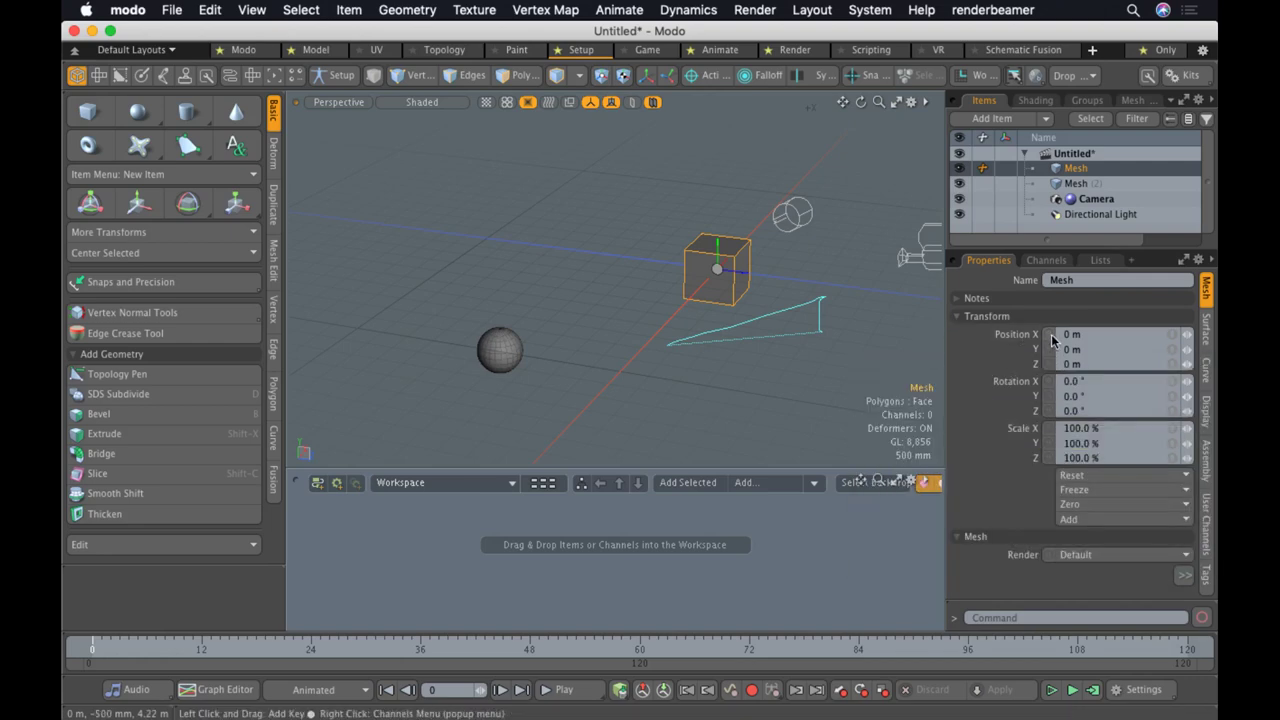
pyautogui.moveTo(1049, 336); pyautogui.dragTo(1049, 363)
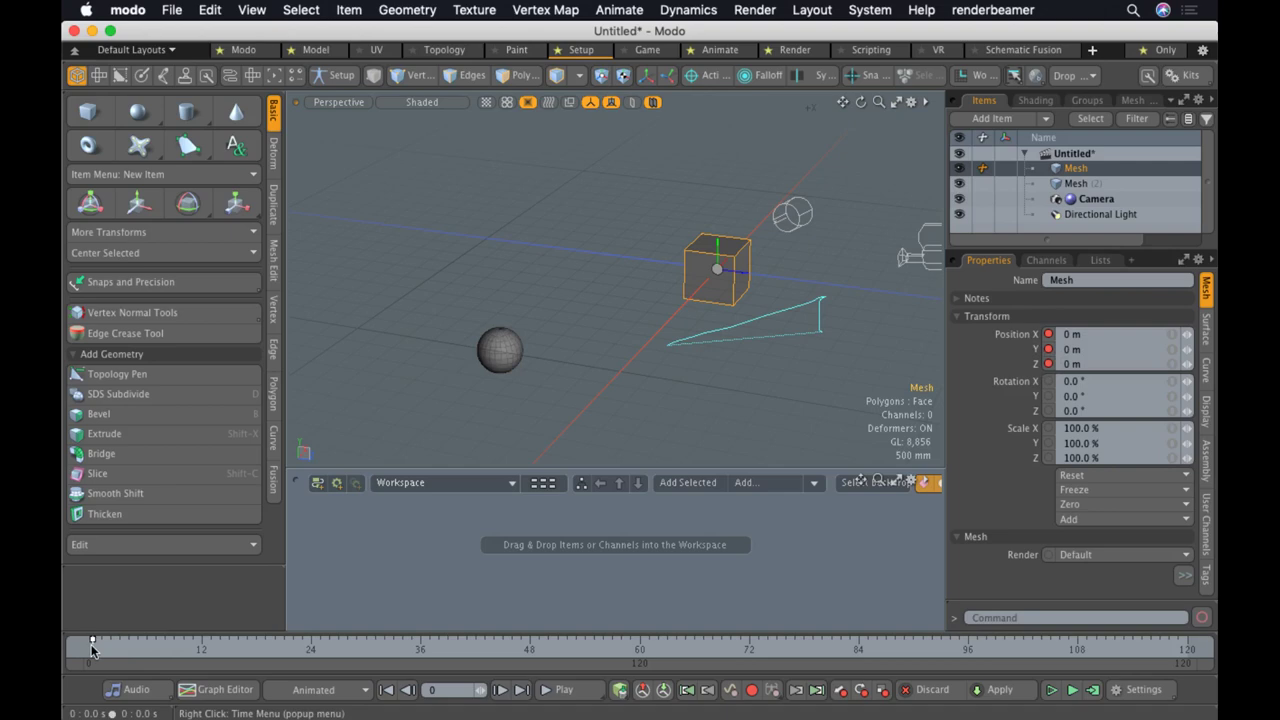
pyautogui.press('super+z')
pyautogui.press('super+z')
pyautogui.press('super+z')
# Compare the transform channels of the cube and the sphere while activating the Move and Rotate tools
pyautogui.press('w')
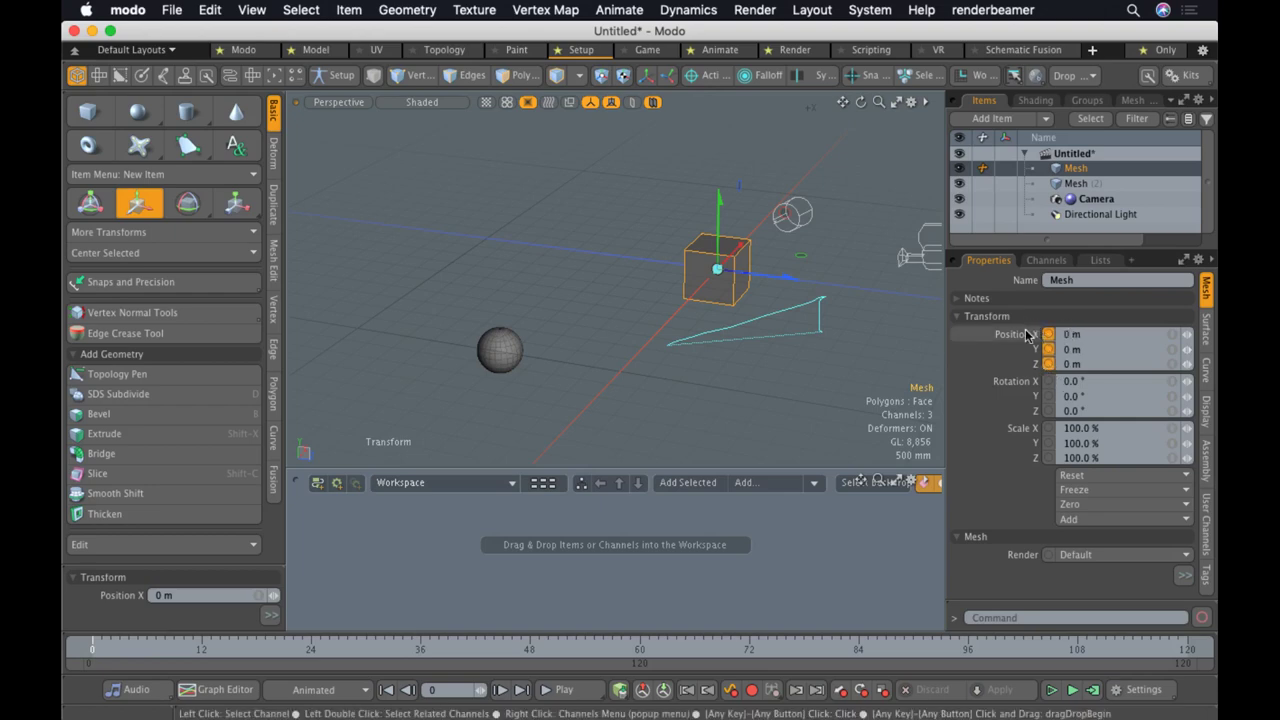
pyautogui.moveTo(1050, 340)
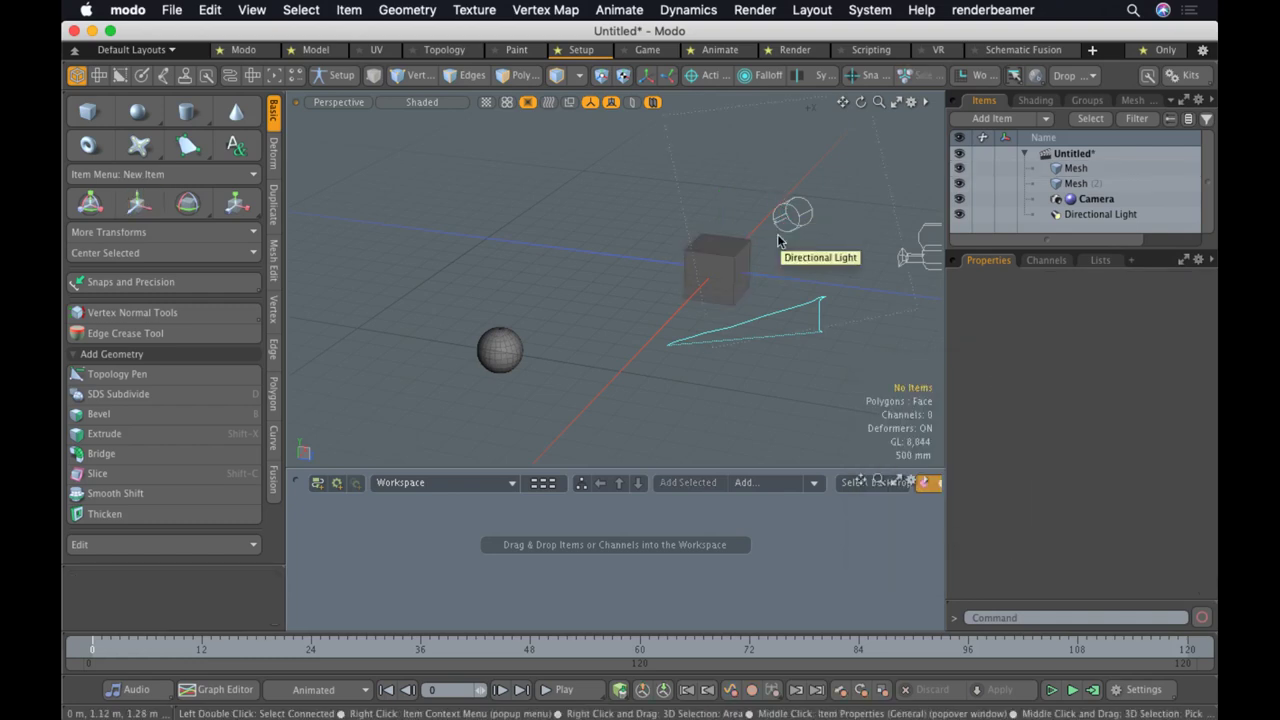
pyautogui.click(497, 349)
pyautogui.press('e')
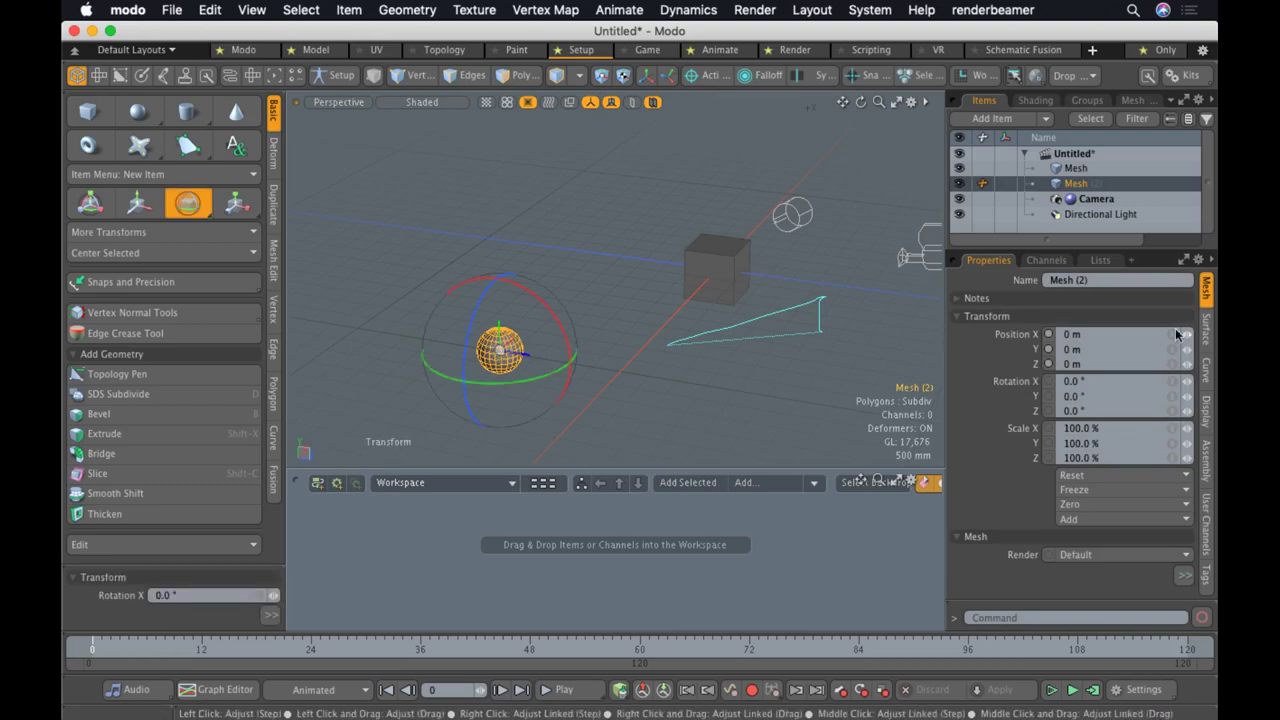
pyautogui.click(1075, 168)
pyautogui.press('w')
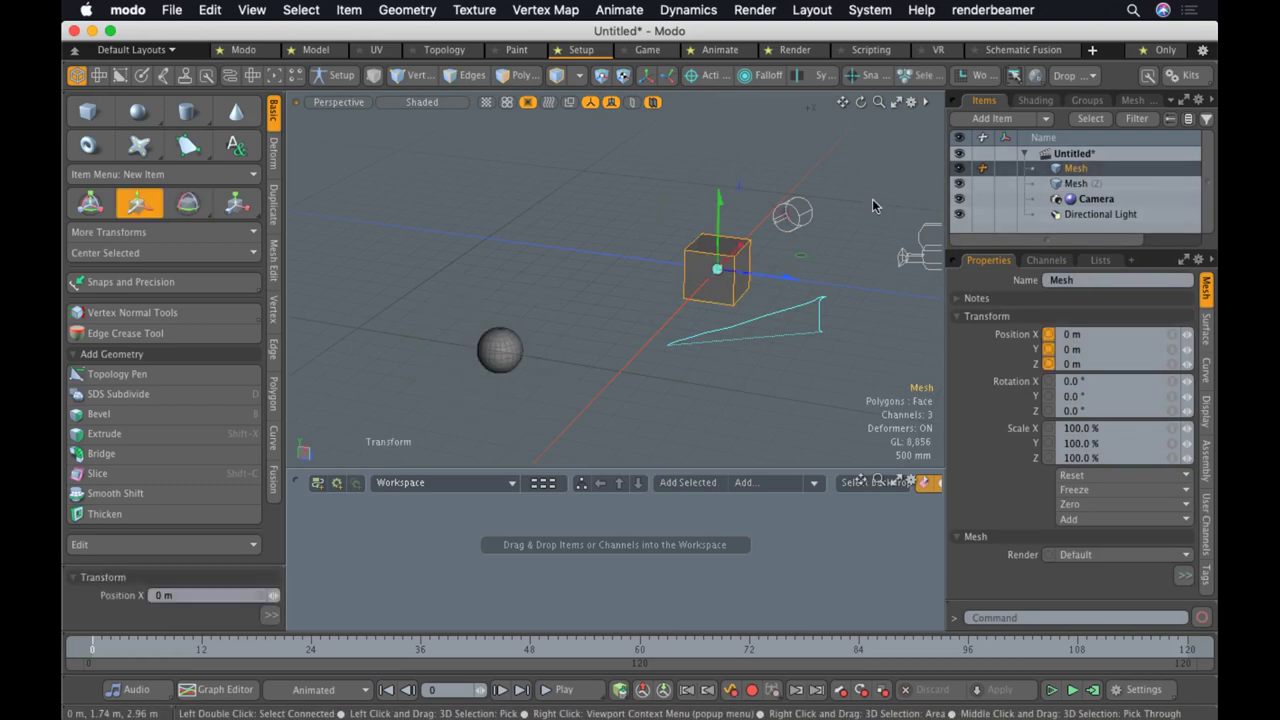
# Examine the camera's channels with the Rotate tool and the sphere's channels with the Move tool
pyautogui.press('e')
pyautogui.click(1090, 198)
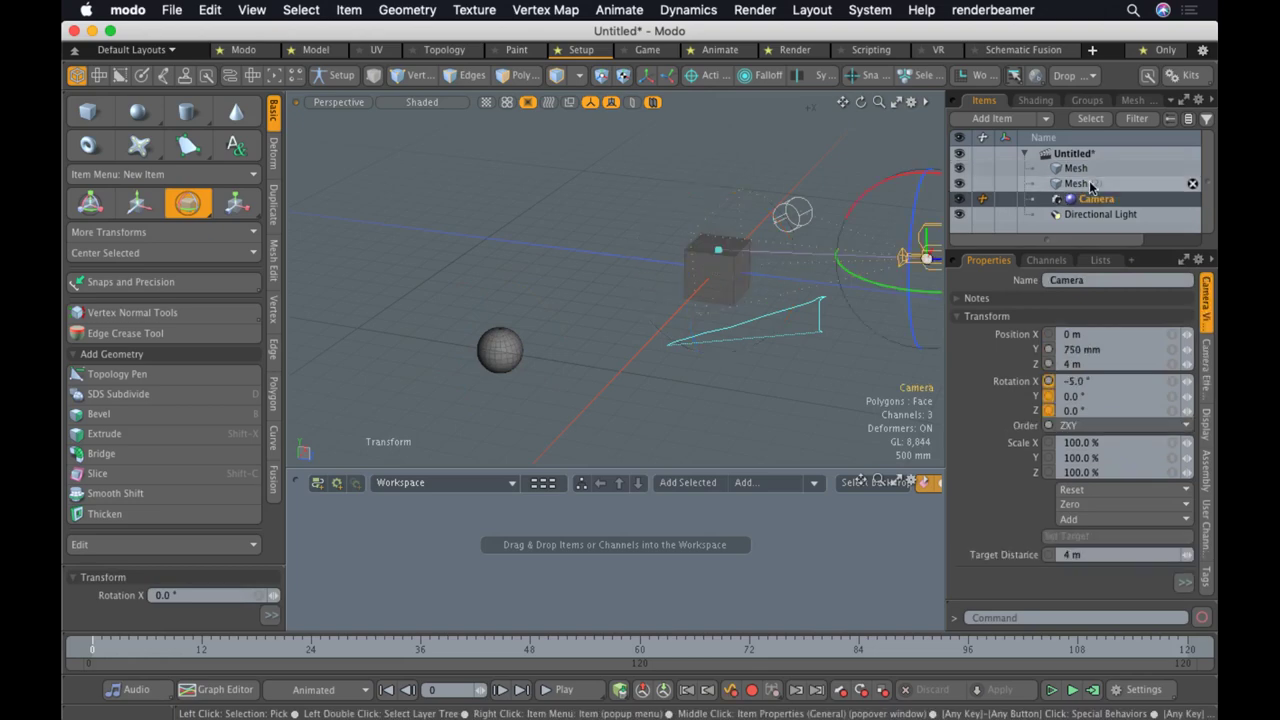
pyautogui.click(500, 350)
pyautogui.press('w')
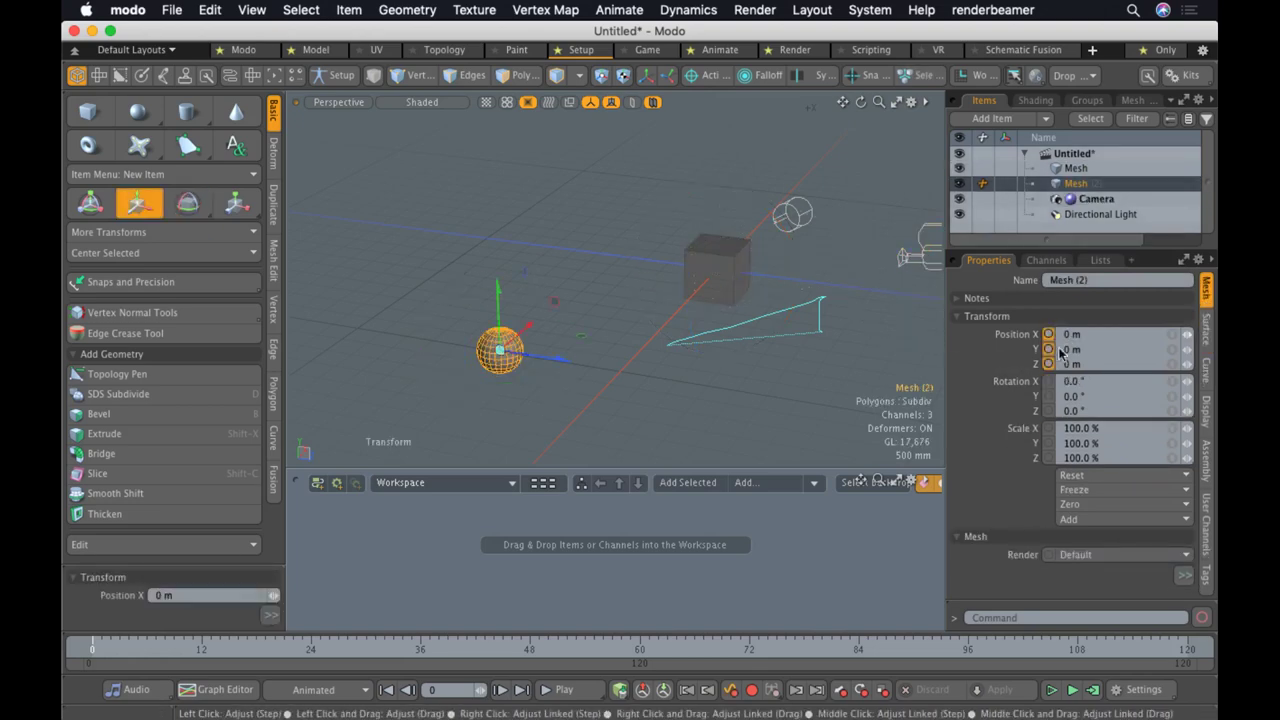
pyautogui.press('Escape')
pyautogui.press('Escape')
# Select the cube and sphere meshes together and key their Position X, Y and Z channels at frame 0
pyautogui.click(705, 253)
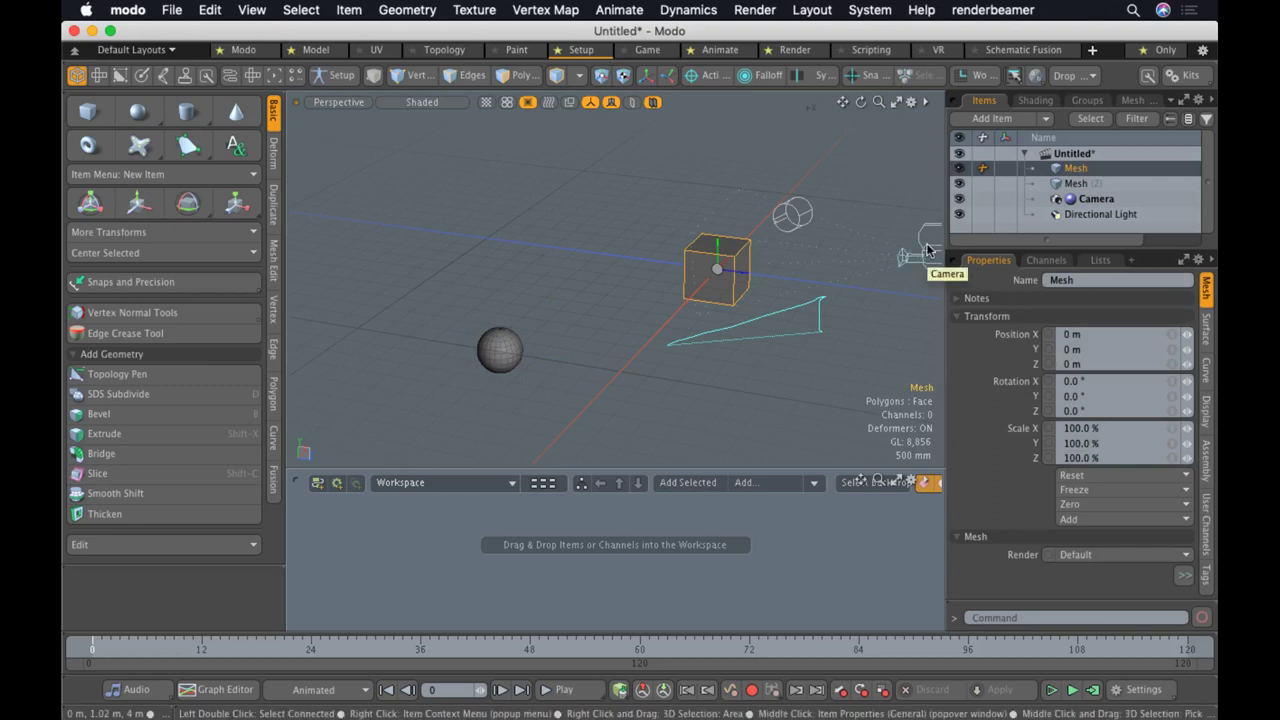
pyautogui.click(1098, 186)
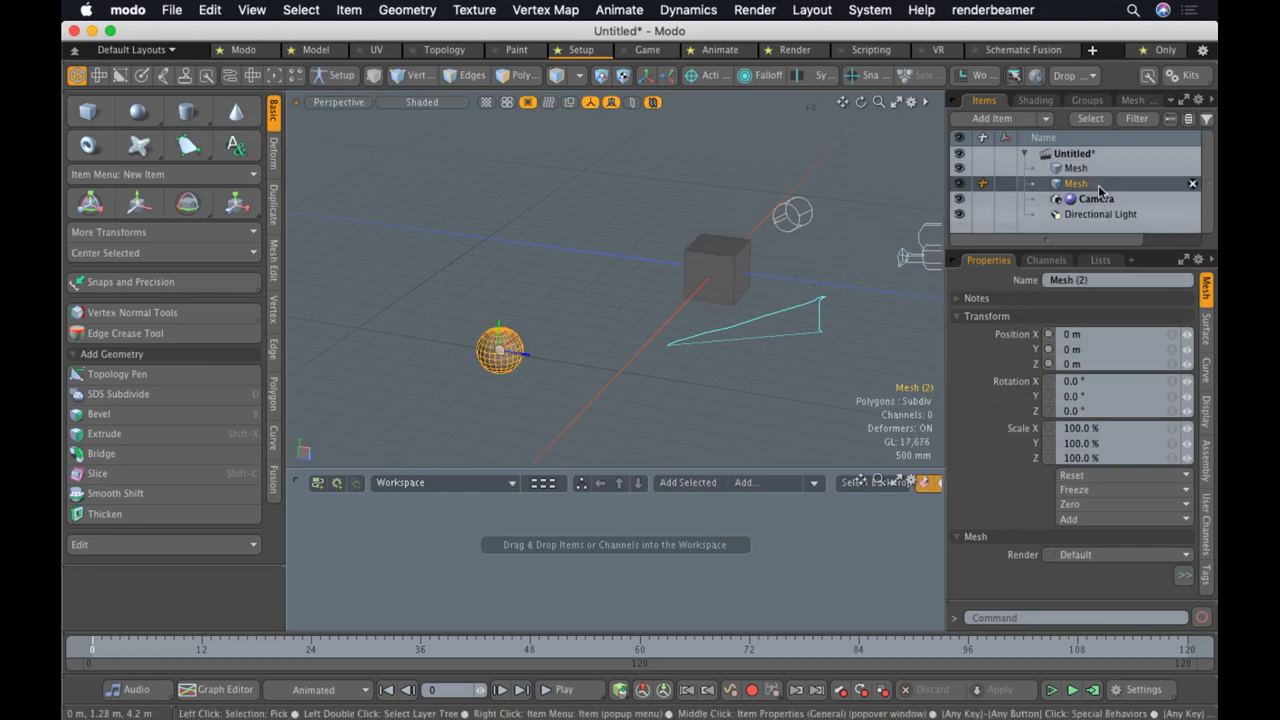
pyautogui.click(1076, 168)
pyautogui.keyDown('shift'); pyautogui.click(1076, 185); pyautogui.keyUp('shift')
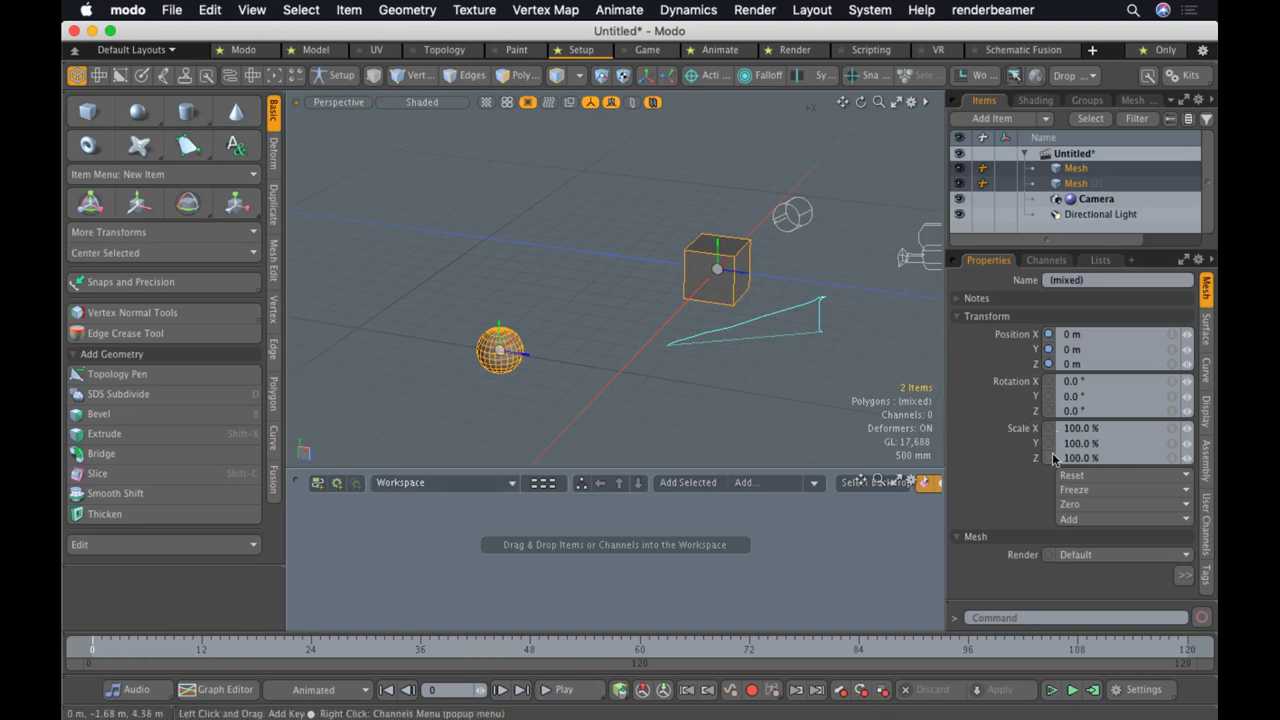
pyautogui.click(1048, 334)
pyautogui.click(1048, 349)
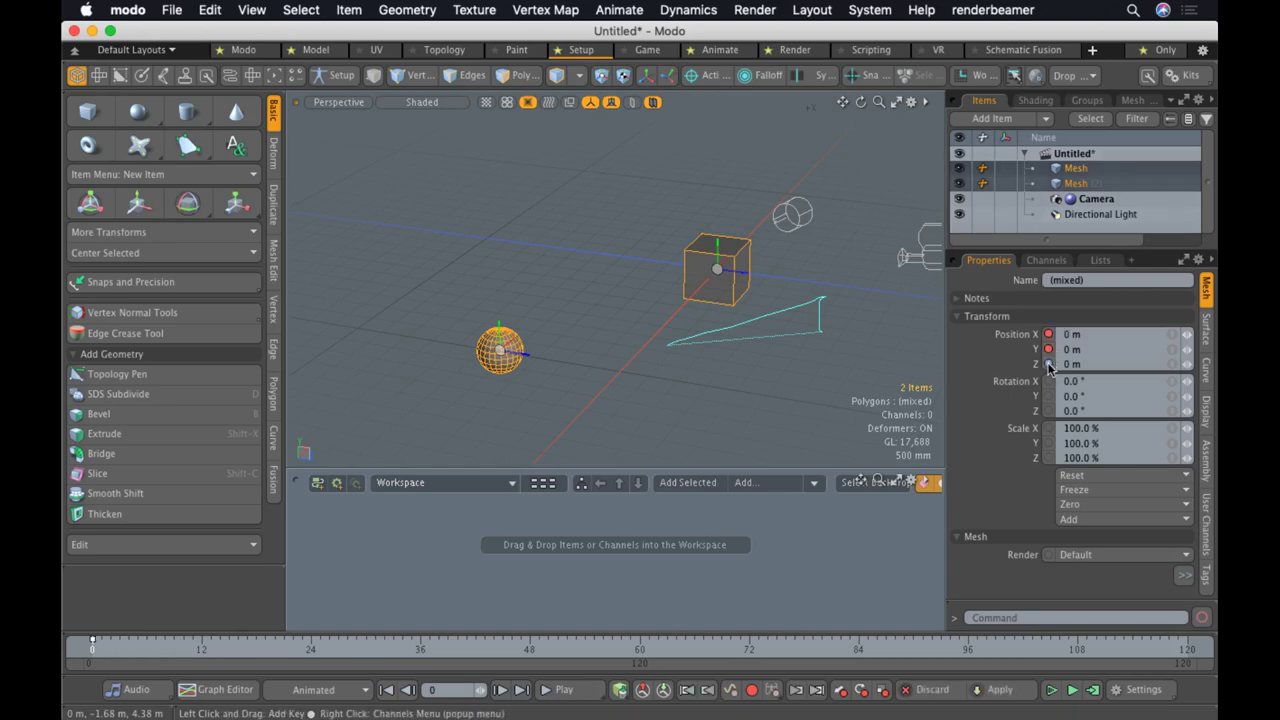
pyautogui.click(1048, 364)
# Key the Rotation X, Y and Z and Scale X channels of both meshes at frame 0
pyautogui.click(1048, 381)
pyautogui.click(1048, 396)
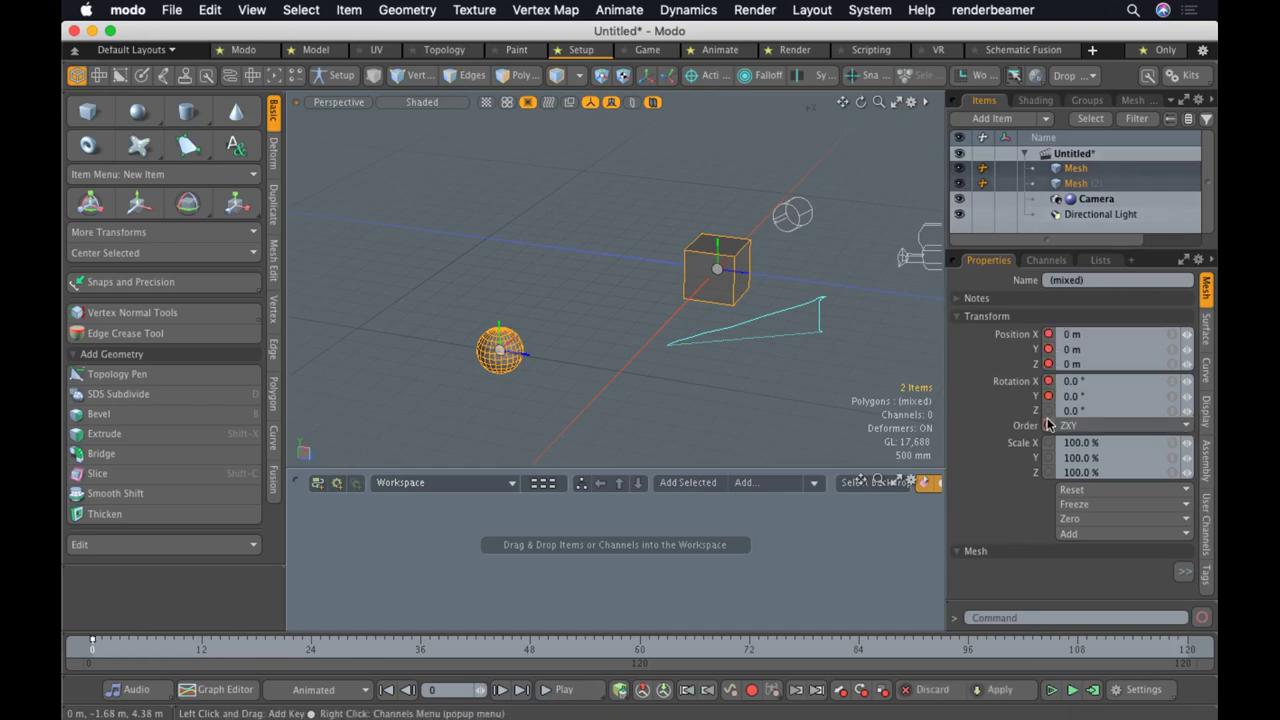
pyautogui.click(1048, 411)
pyautogui.click(1048, 442)
# Key the Scale Y and Z channels of both meshes, and undo those keys
pyautogui.click(1048, 457)
pyautogui.click(1048, 472)
pyautogui.press('super+z')
pyautogui.press('super+z')
pyautogui.press('super+z')
pyautogui.press('super+z')
pyautogui.press('super+z')
pyautogui.press('super+z')
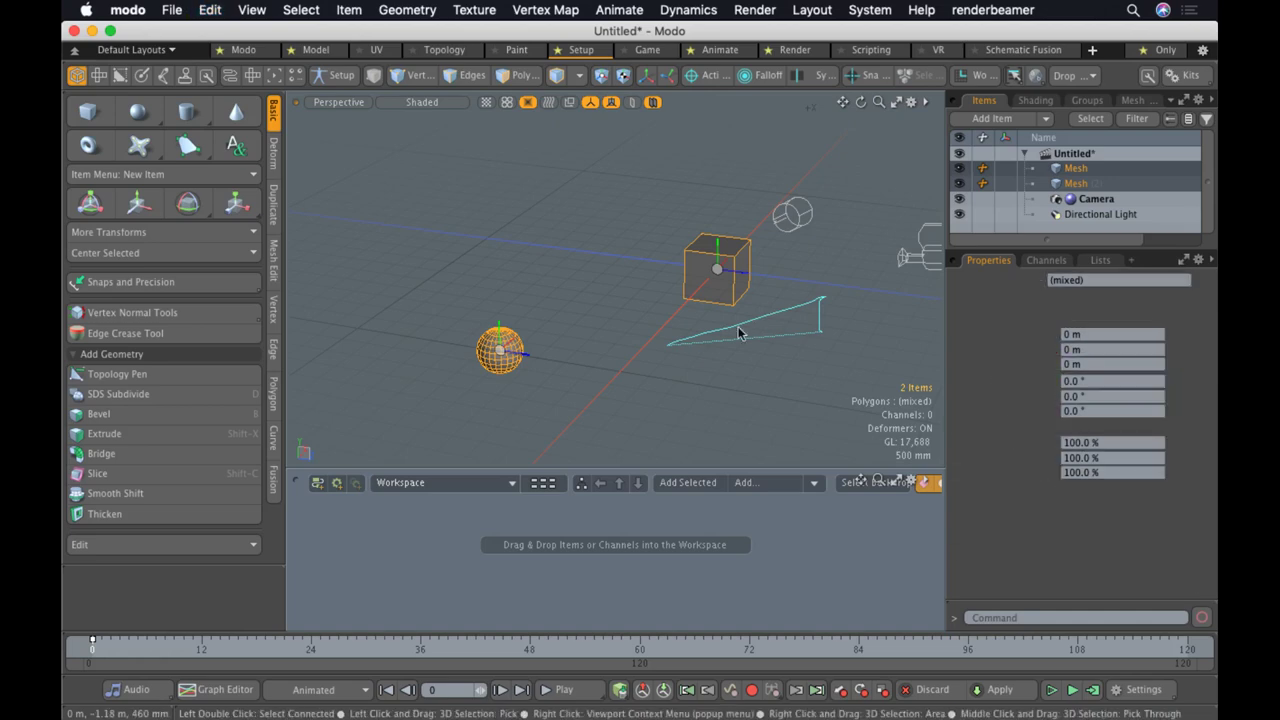
pyautogui.press('super+z')
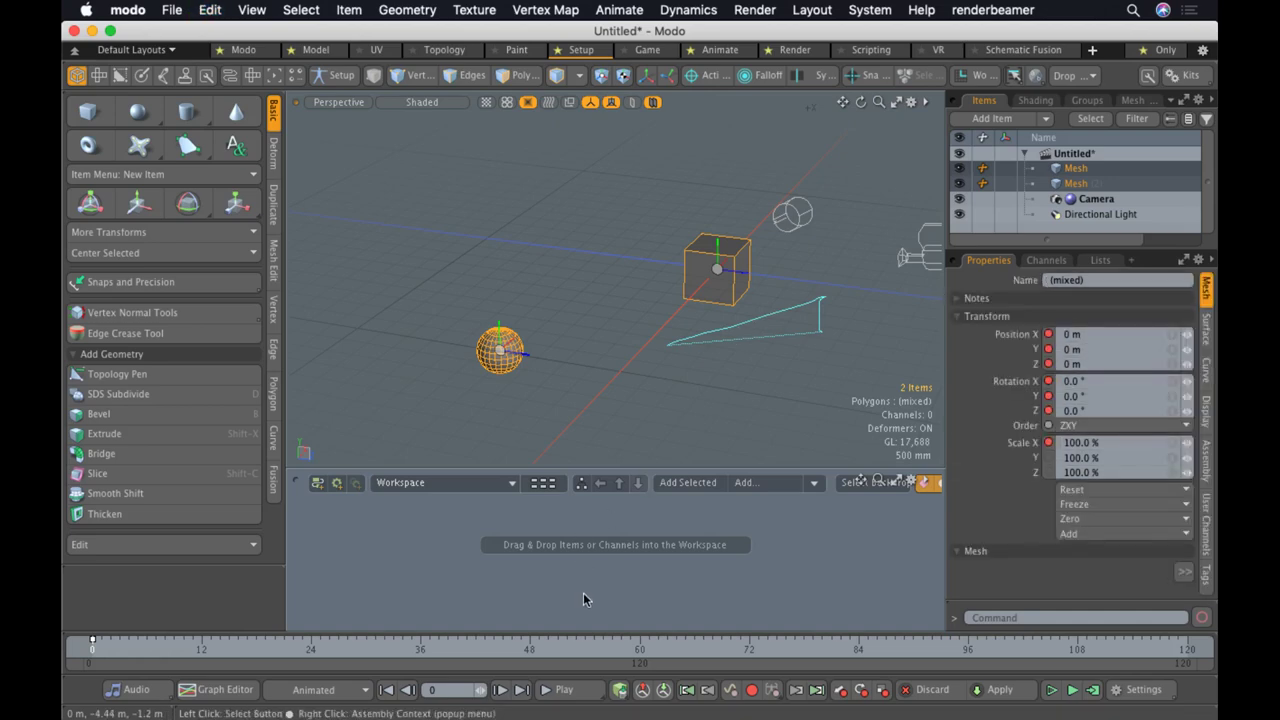
# Enlarge the timeline to show the keyframe tracks and try selecting both meshes' keys at frame 0
pyautogui.moveTo(586, 634); pyautogui.dragTo(586, 484)
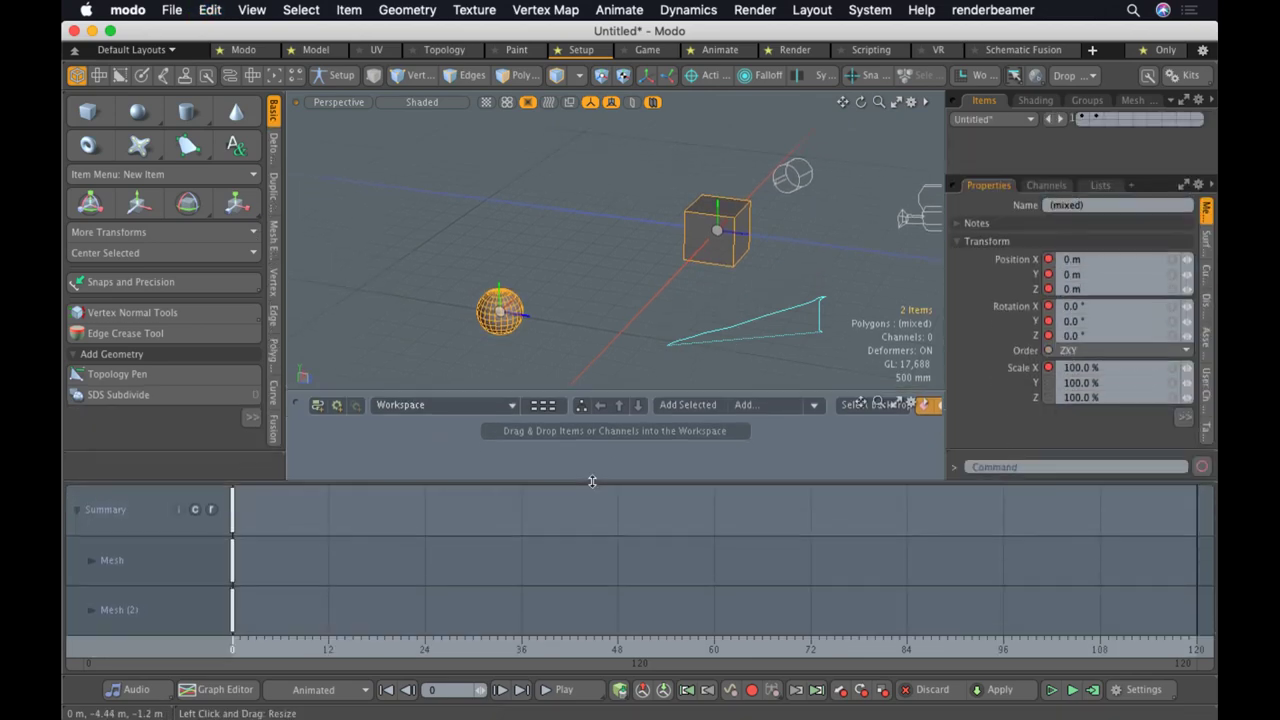
pyautogui.click(230, 505)
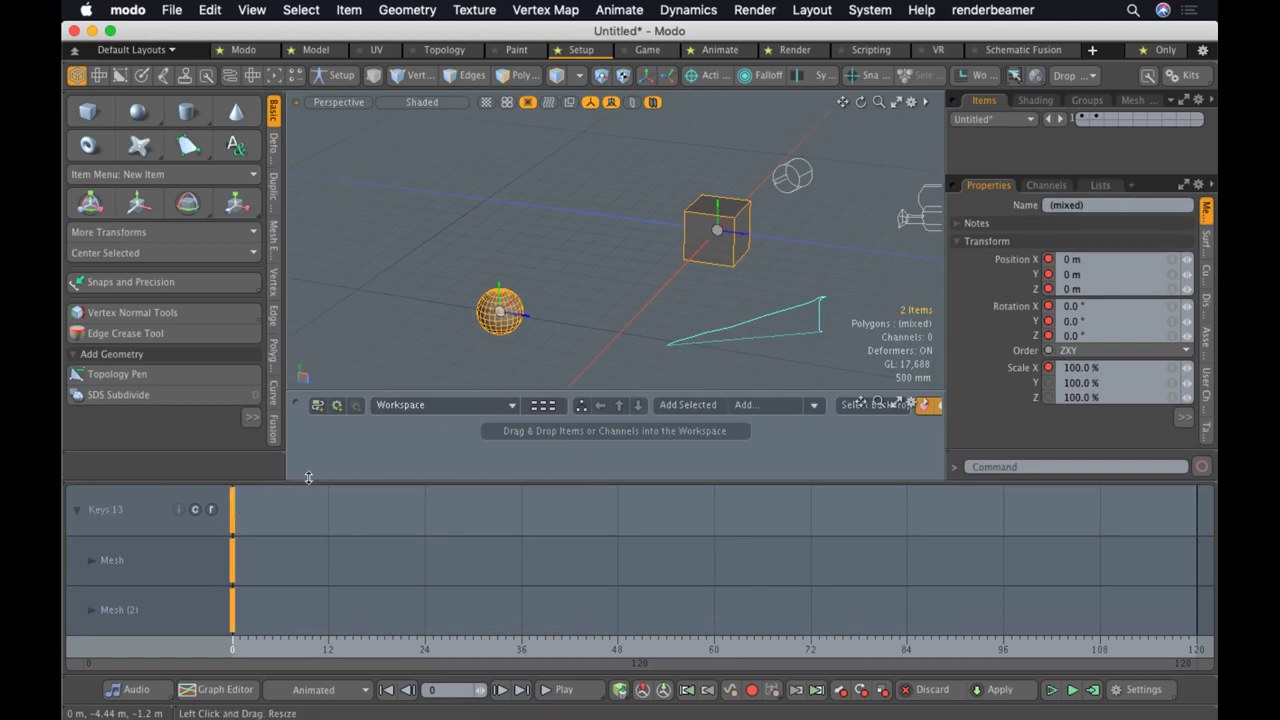
pyautogui.moveTo(308, 477); pyautogui.dragTo(319, 633)
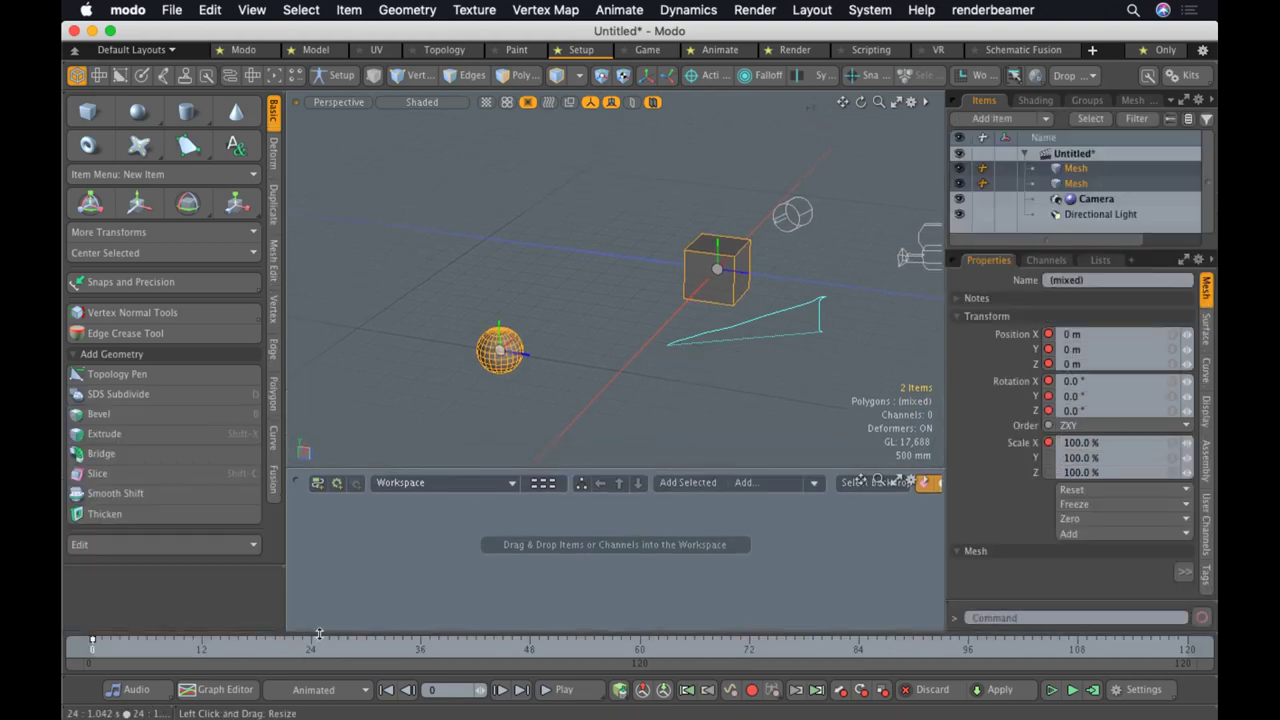
pyautogui.moveTo(319, 633); pyautogui.dragTo(230, 512)
pyautogui.click(311, 520)
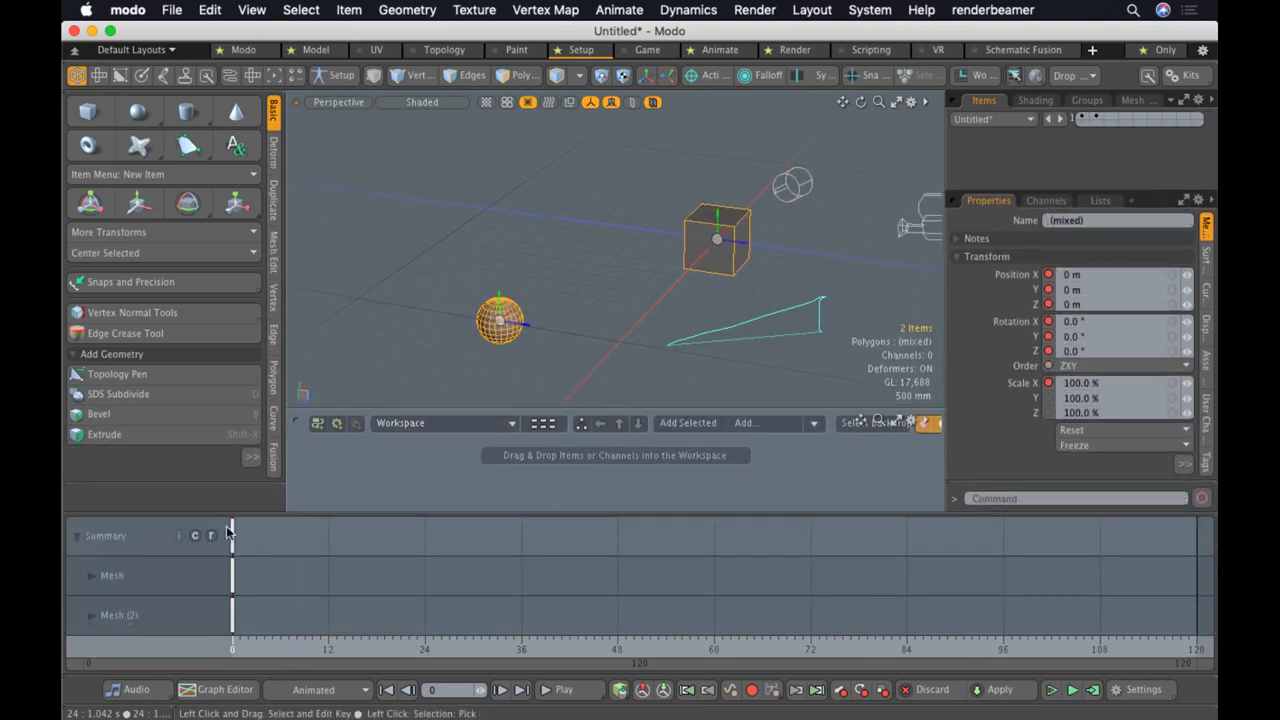
# Try deleting the keys at frame 0 while both meshes are selected, and undo the deletion
pyautogui.click(230, 545)
pyautogui.press('Delete')
pyautogui.press('Return')
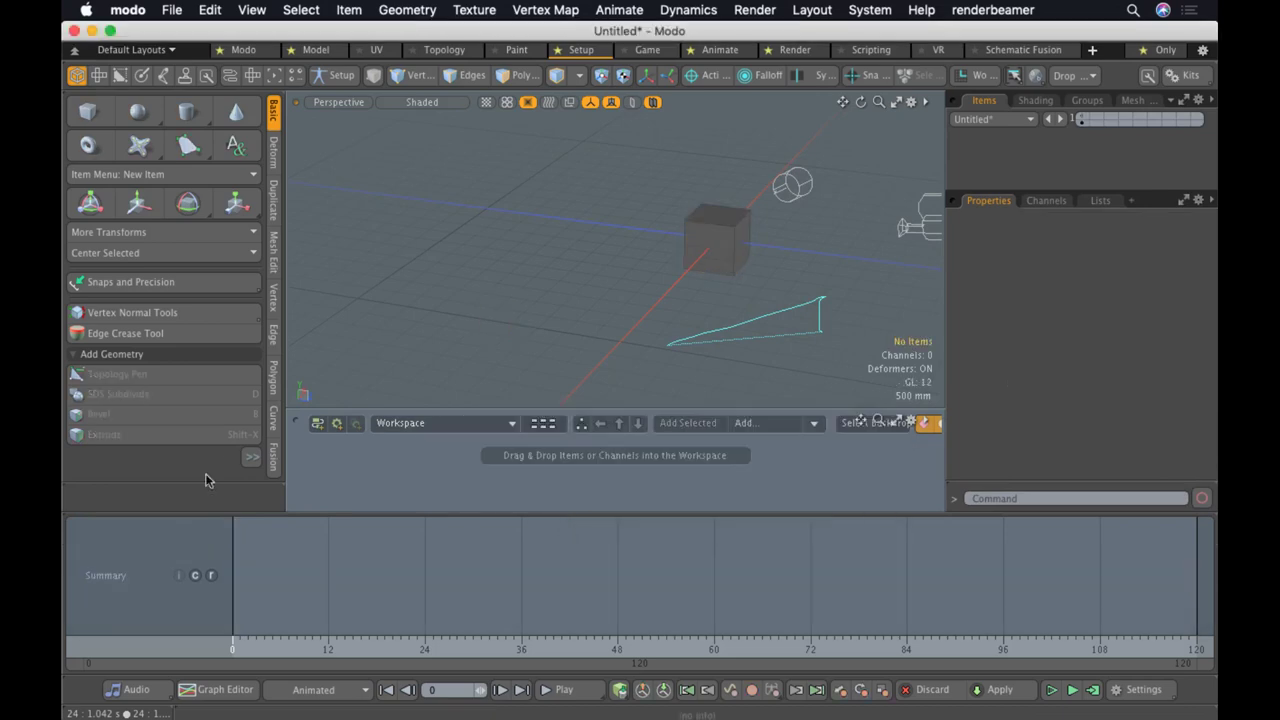
pyautogui.press('super+z')
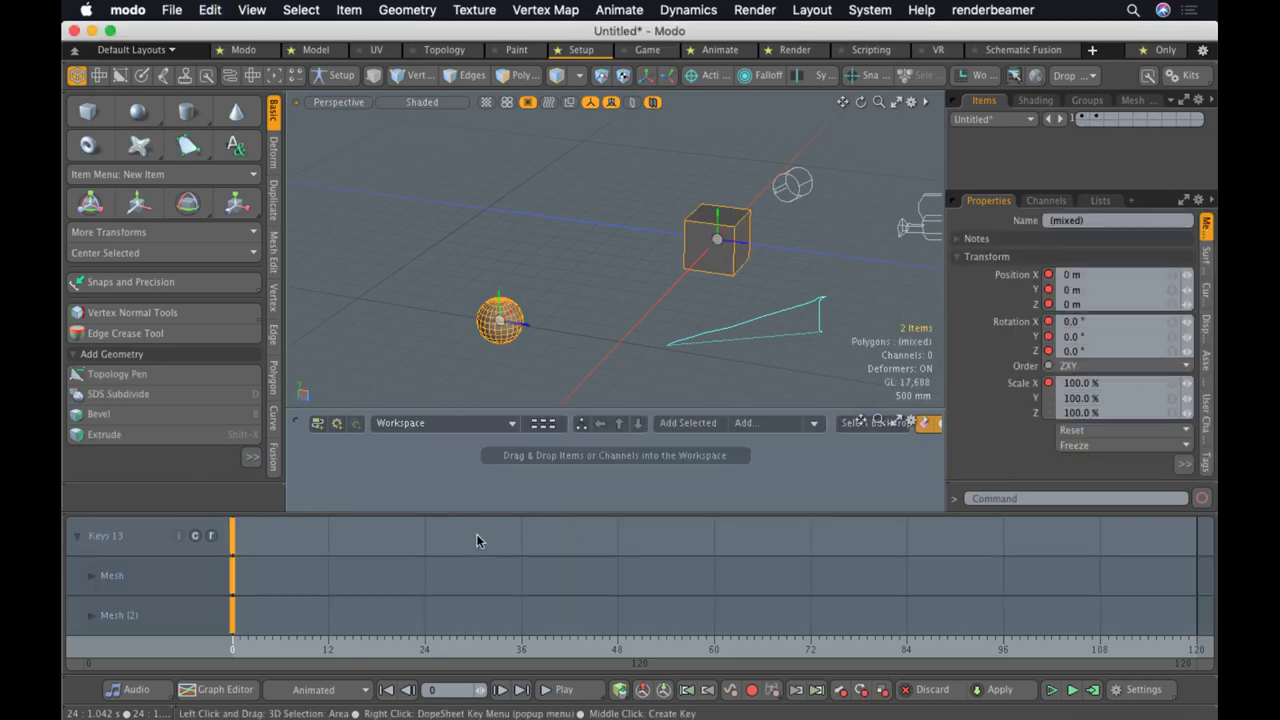
# Delete the related keys of both meshes at frame 0, and undo that removal
pyautogui.rightClick(232, 543)
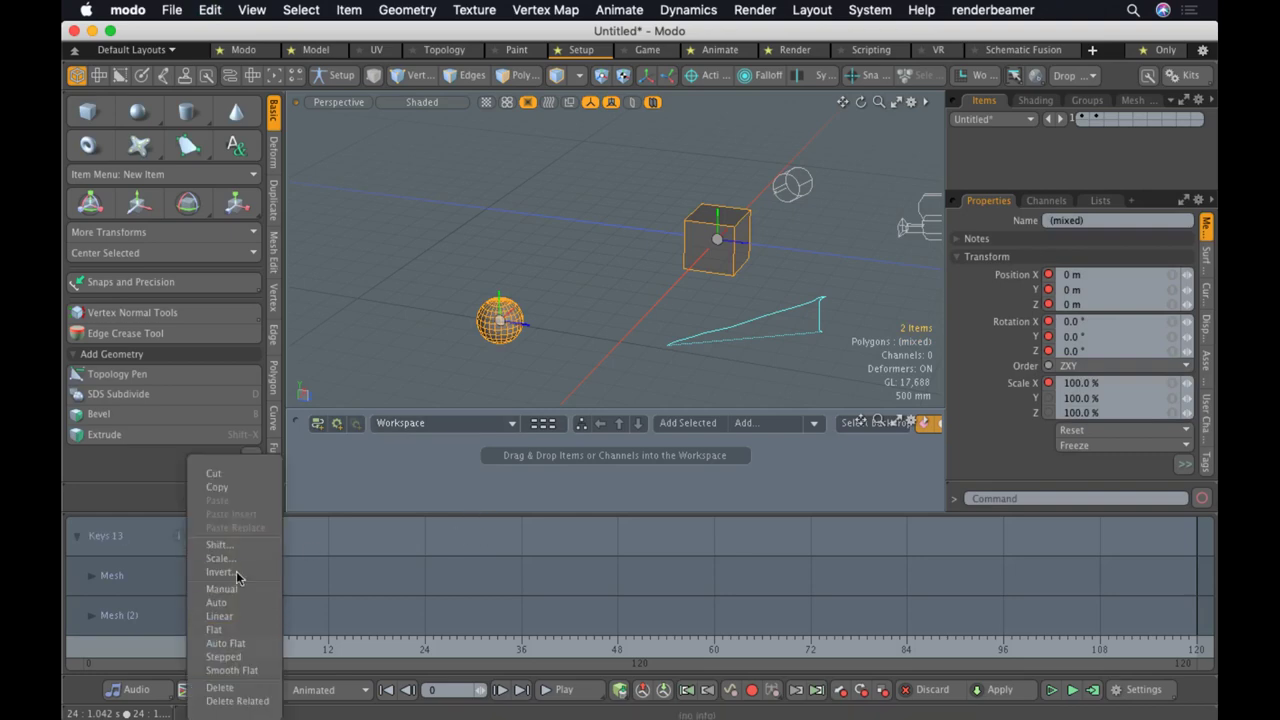
pyautogui.click(229, 700)
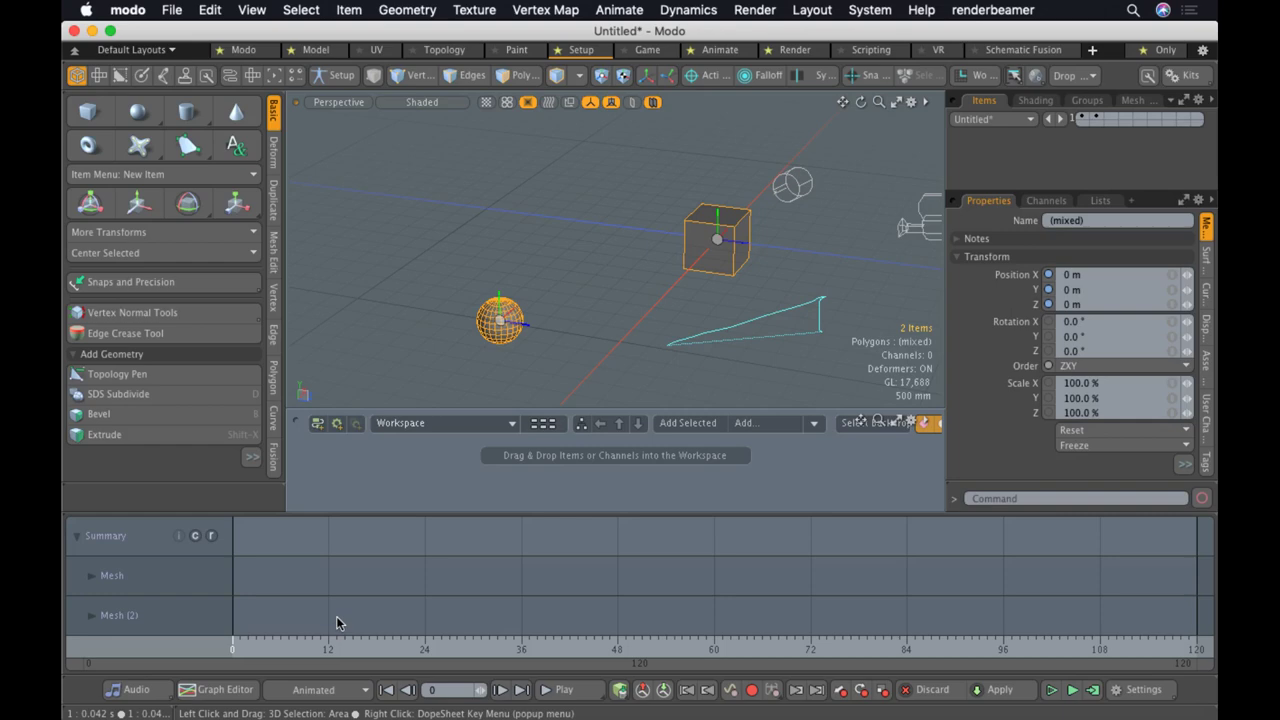
pyautogui.press('s')
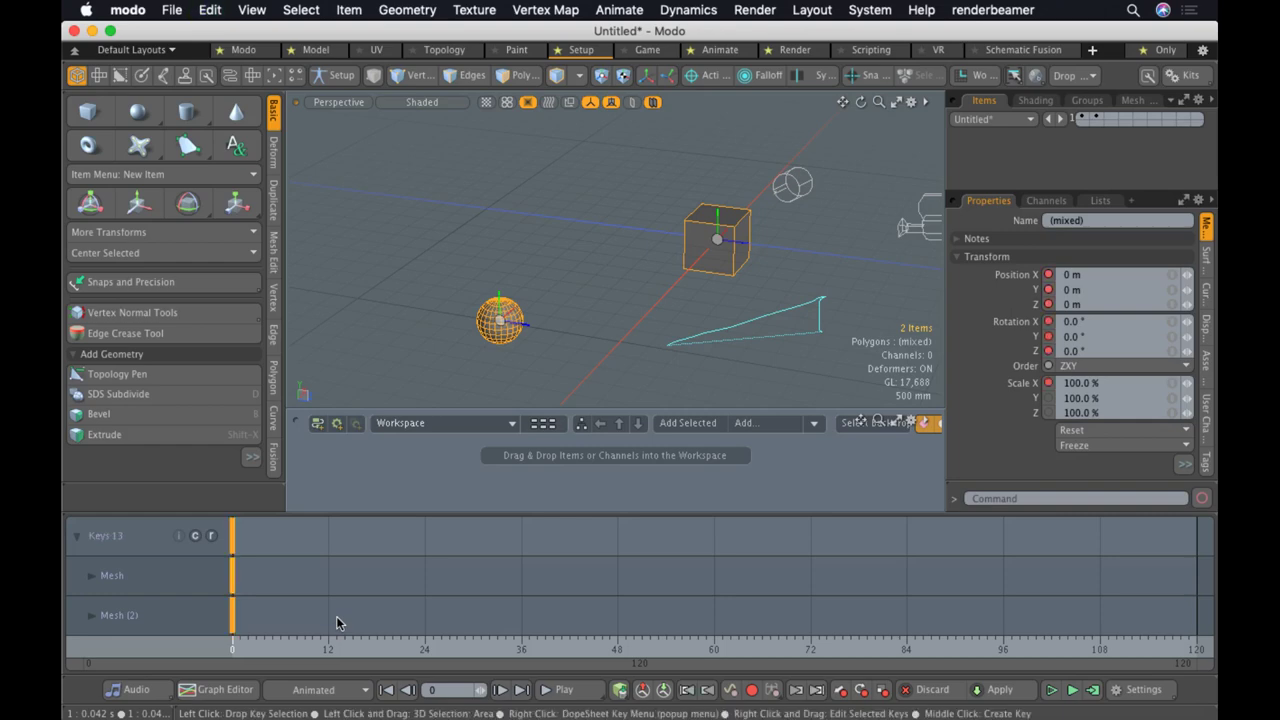
# Delete only the selected frame 0 keys of the cube and sphere, and restore them
pyautogui.rightClick(236, 538)
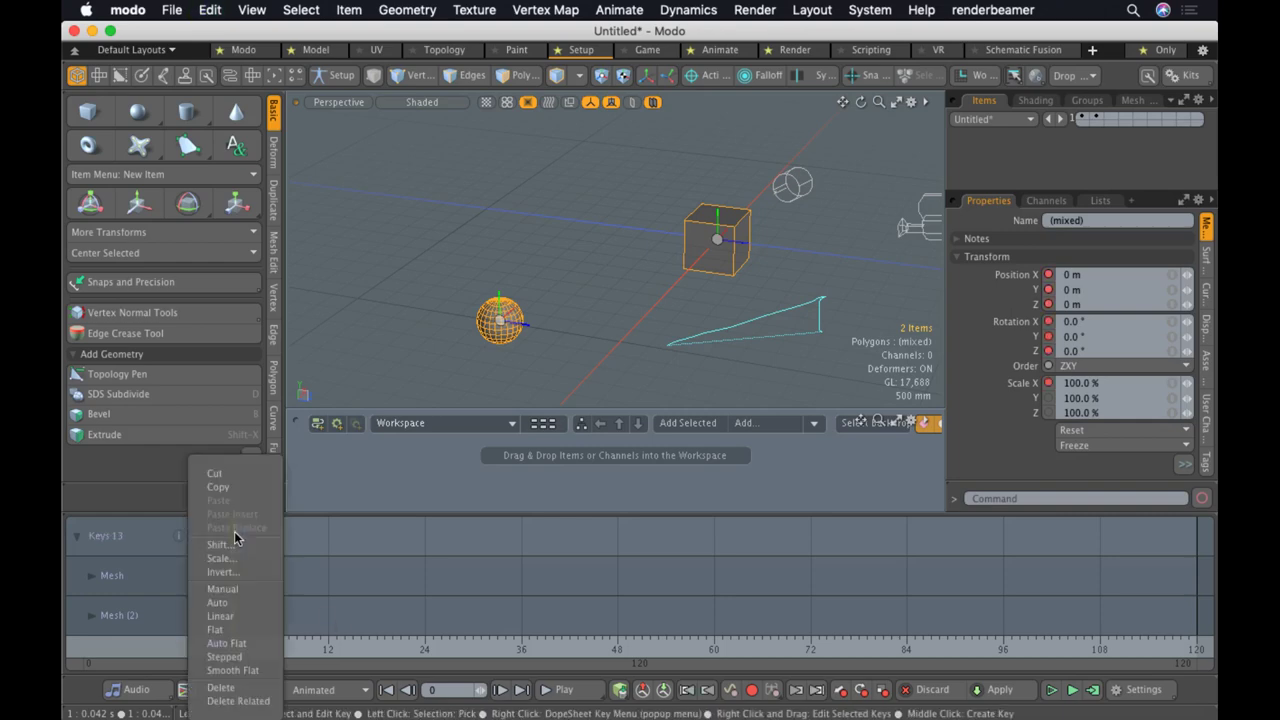
pyautogui.click(225, 688)
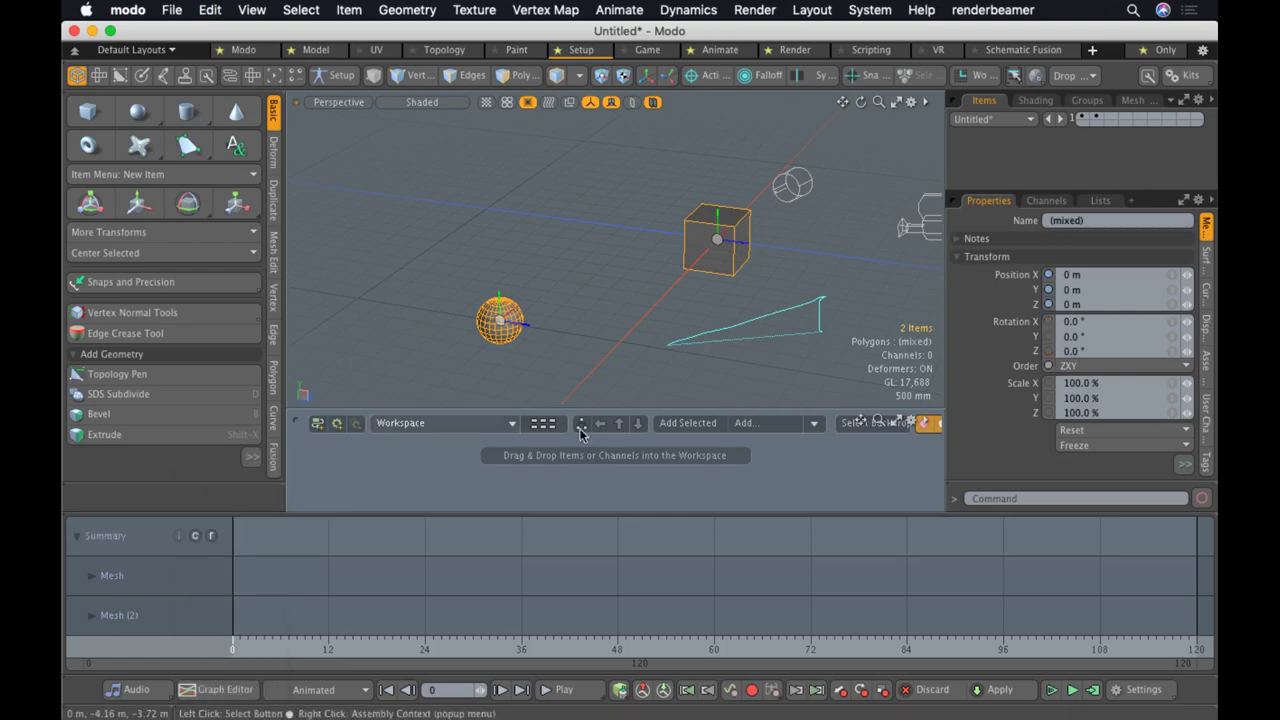
pyautogui.press('super+z')
# Try the general delete on the two selected meshes, answer its warning, and undo the loss of both items
pyautogui.press('Delete')
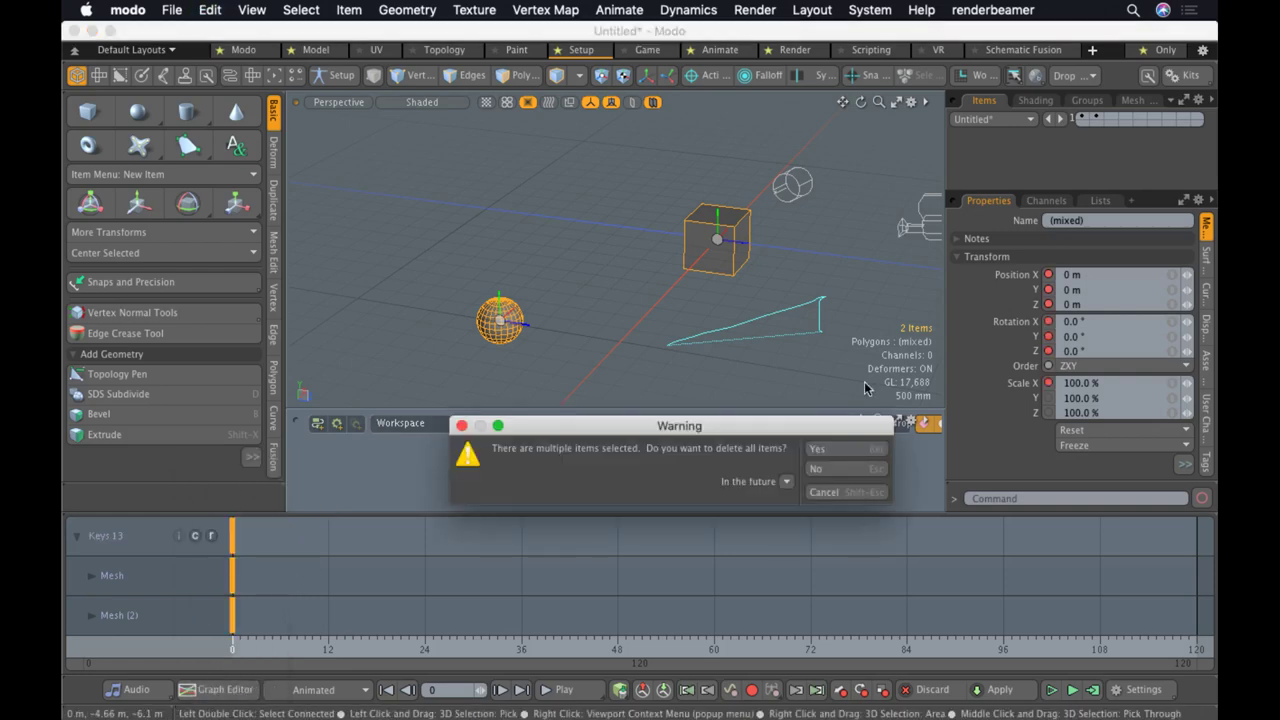
pyautogui.click(862, 474)
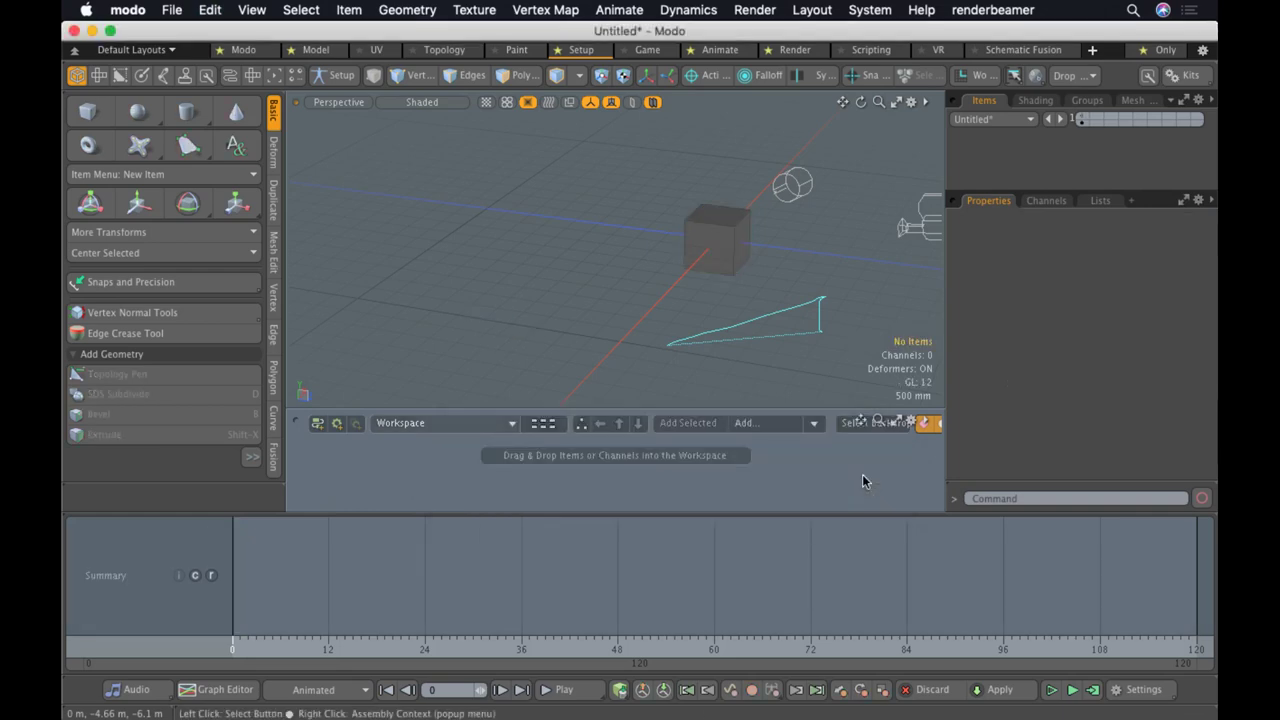
pyautogui.press('super+z')
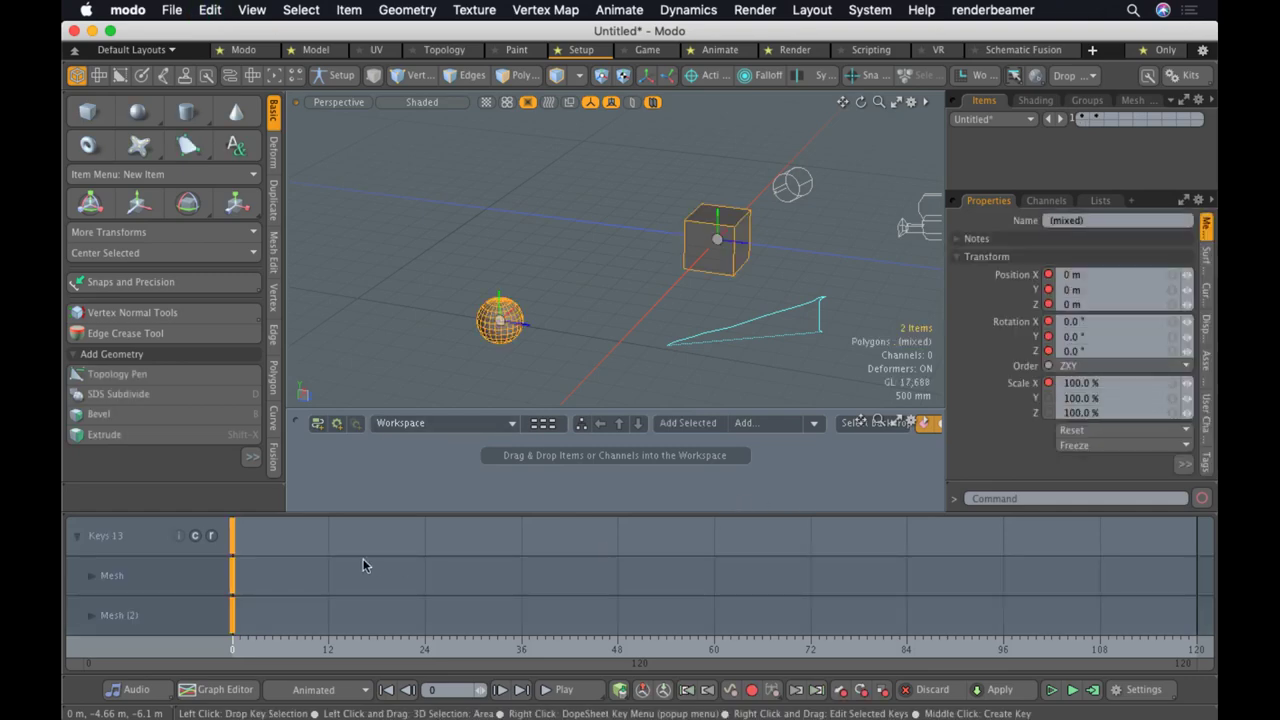
# Delete the selected keys of both meshes at frame 0
pyautogui.rightClick(244, 537)
pyautogui.click(251, 693)
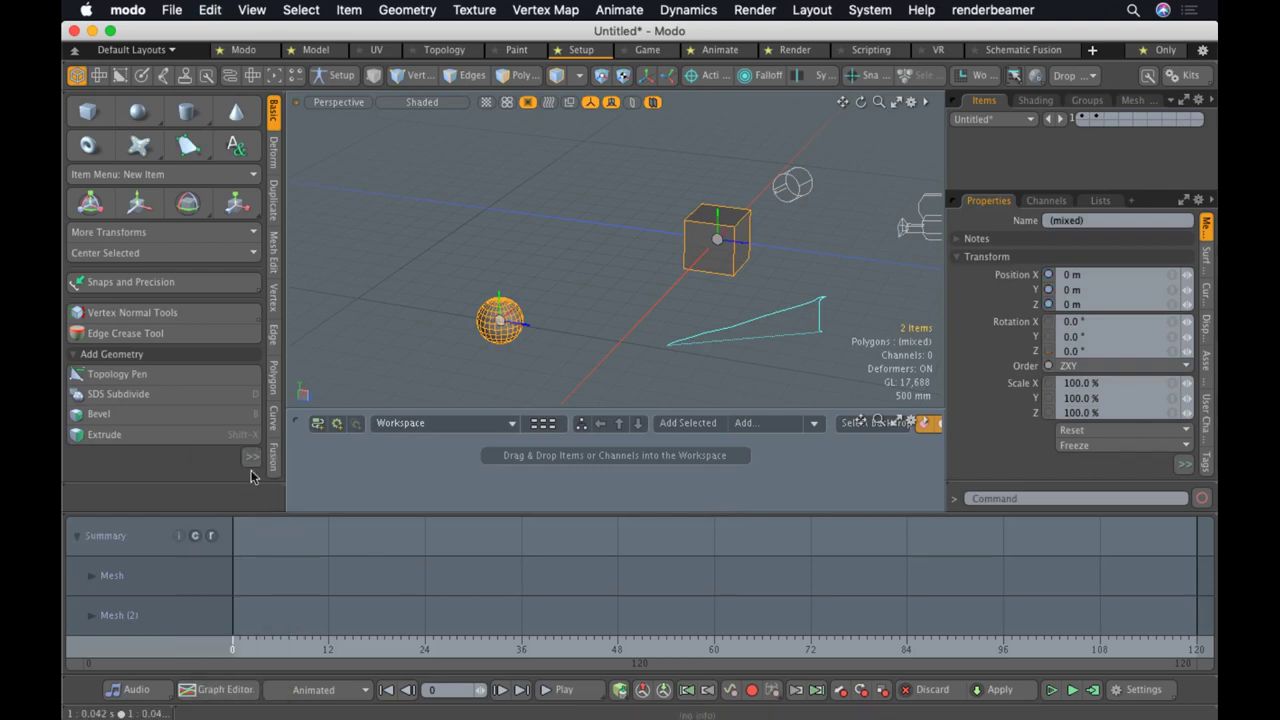
# Select the cube and sphere, key their Position channels at frame 0 with the Move tool active, then undo the keys and clear the selection
pyautogui.click(680, 277)
pyautogui.click(680, 250)
pyautogui.keyDown('shift'); pyautogui.click(506, 315); pyautogui.keyUp('shift')
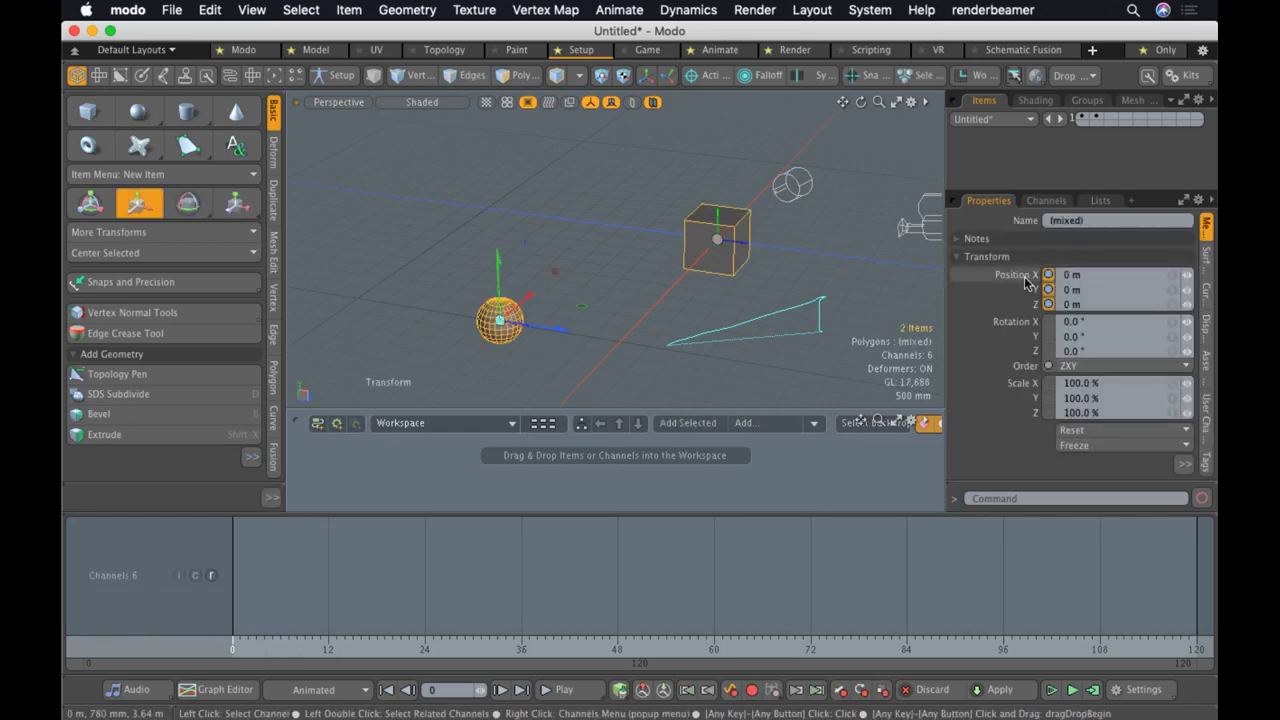
pyautogui.click(886, 230)
pyautogui.click(686, 226)
pyautogui.keyDown('shift'); pyautogui.click(500, 320); pyautogui.keyUp('shift')
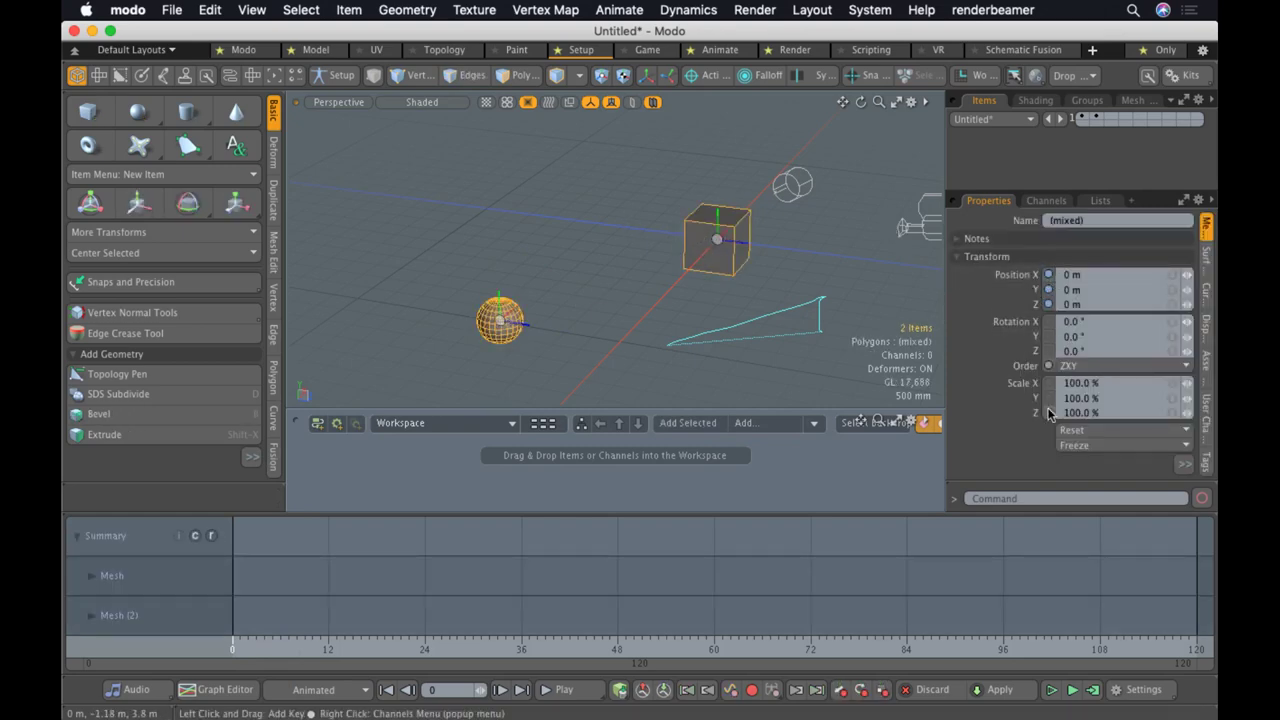
pyautogui.moveTo(1049, 413)
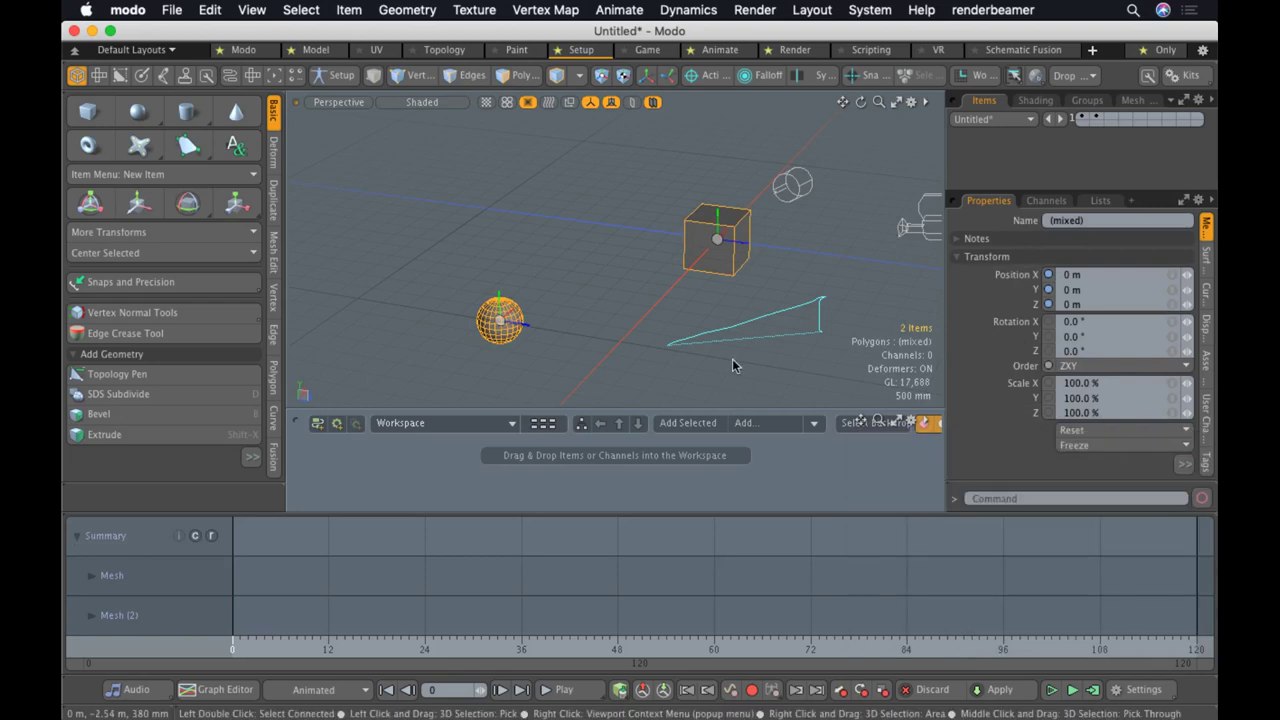
pyautogui.press('w')
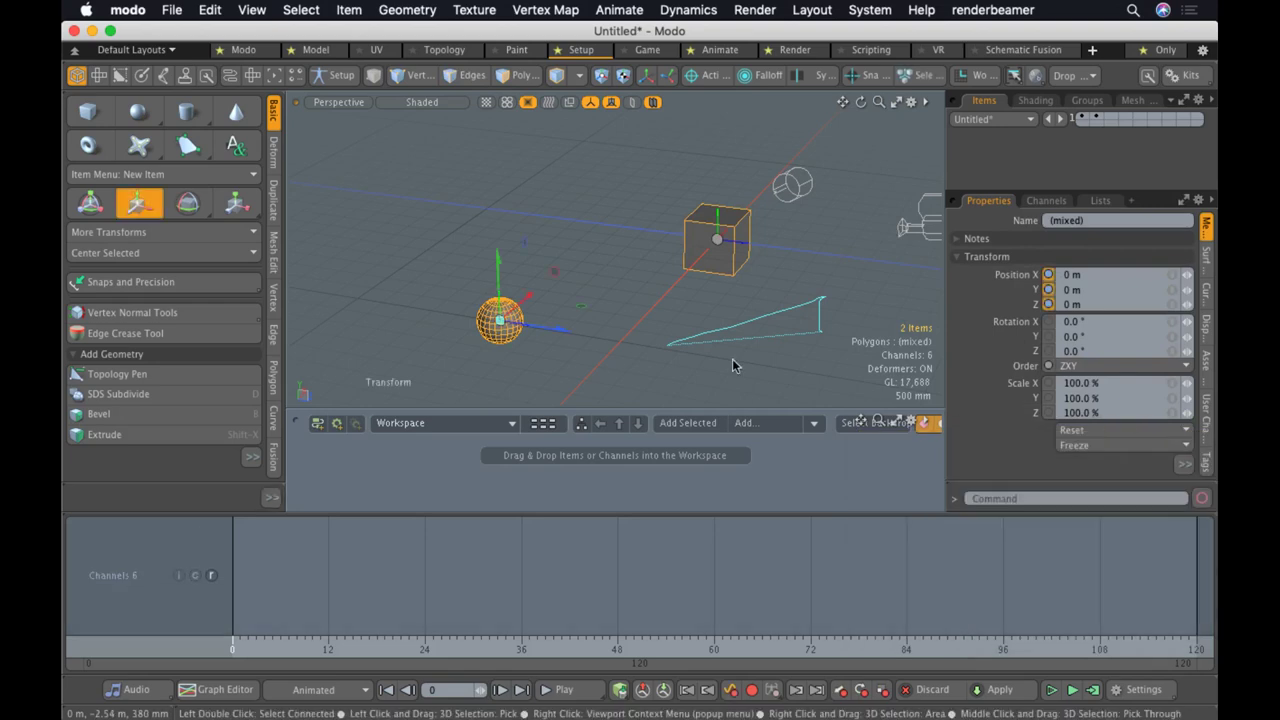
pyautogui.press('s')
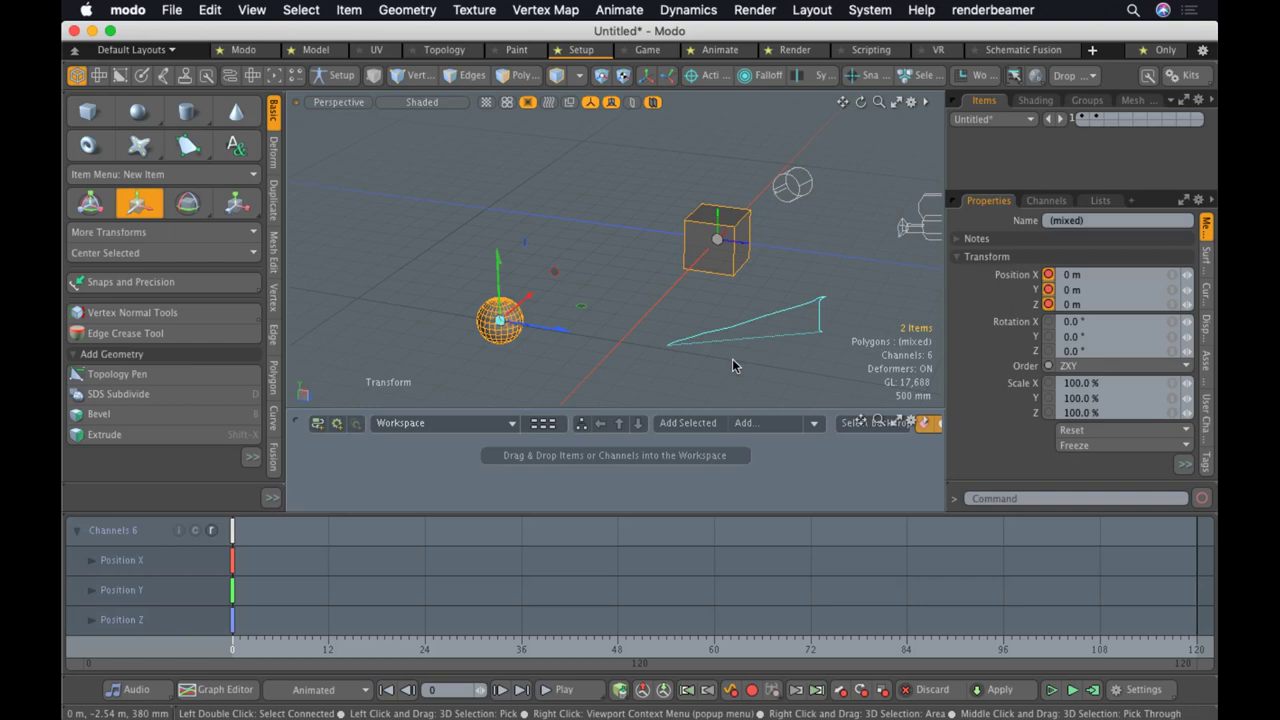
pyautogui.press('super+z')
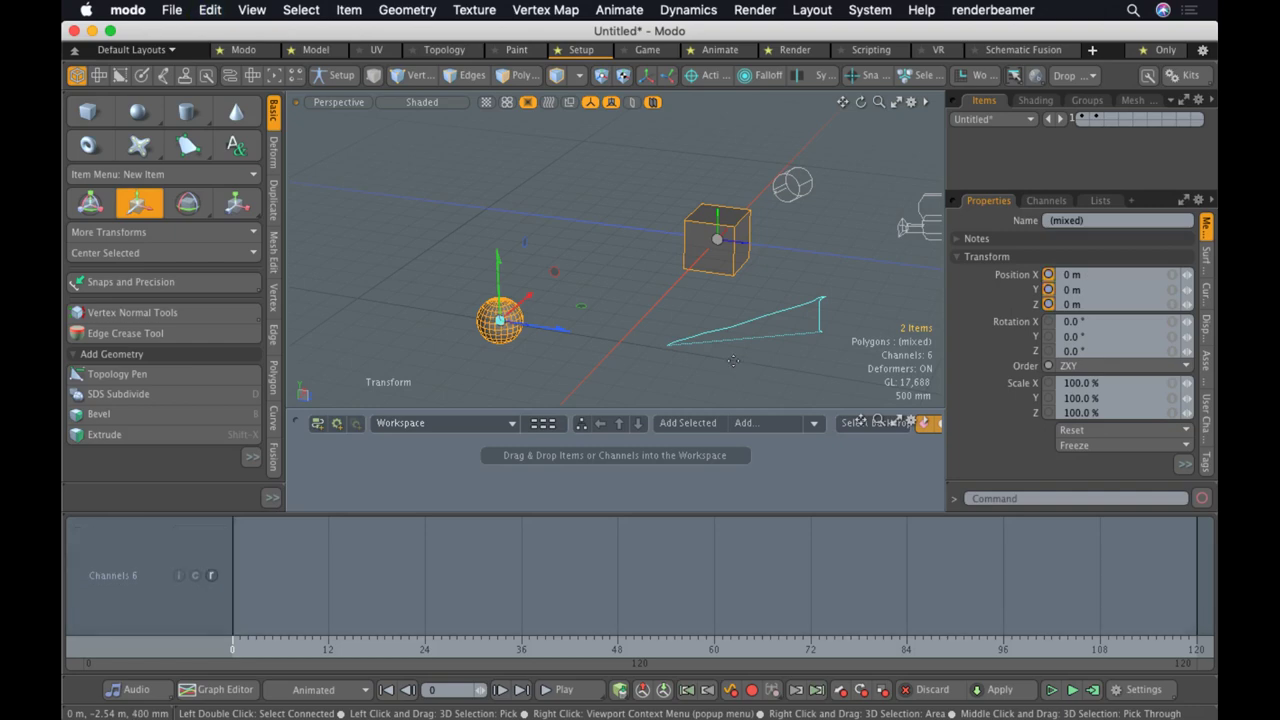
pyautogui.press('Escape')
pyautogui.press('Escape')
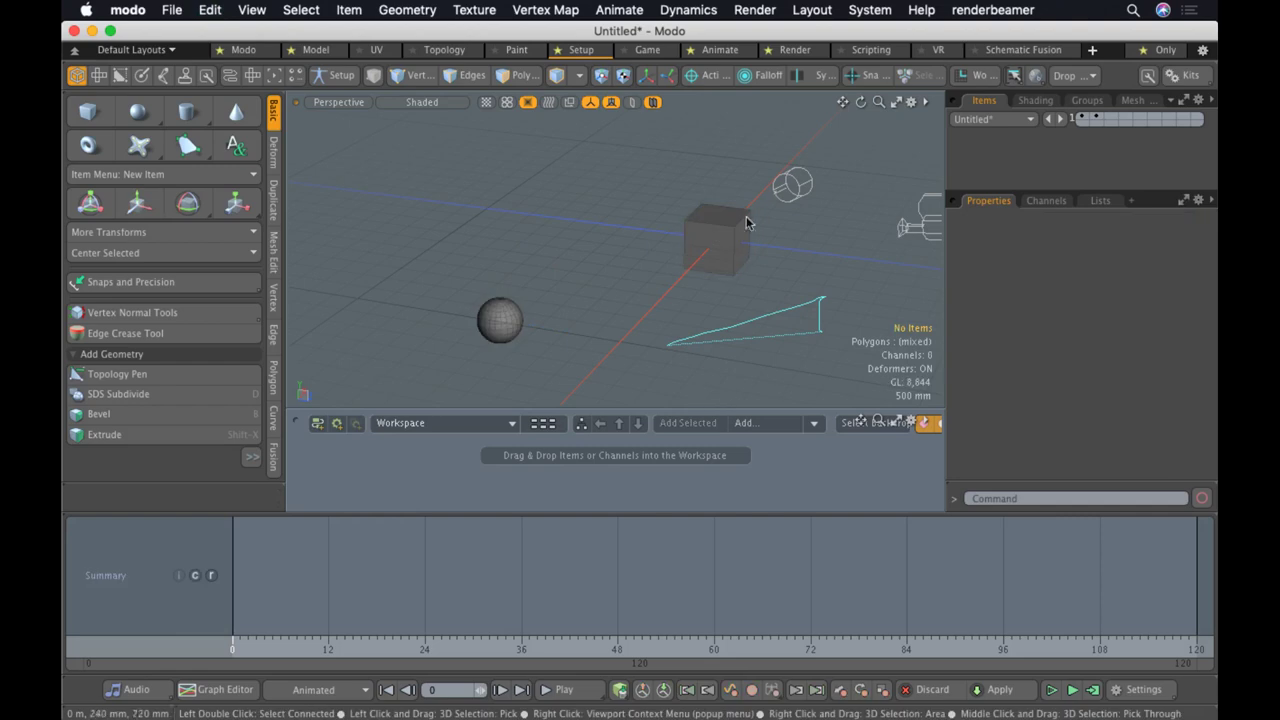
# Activate the combined Transform tool on both meshes to select their position, rotation and scale channels, then drop the tool and selection
pyautogui.click(711, 251)
pyautogui.keyDown('shift'); pyautogui.click(500, 312); pyautogui.keyUp('shift')
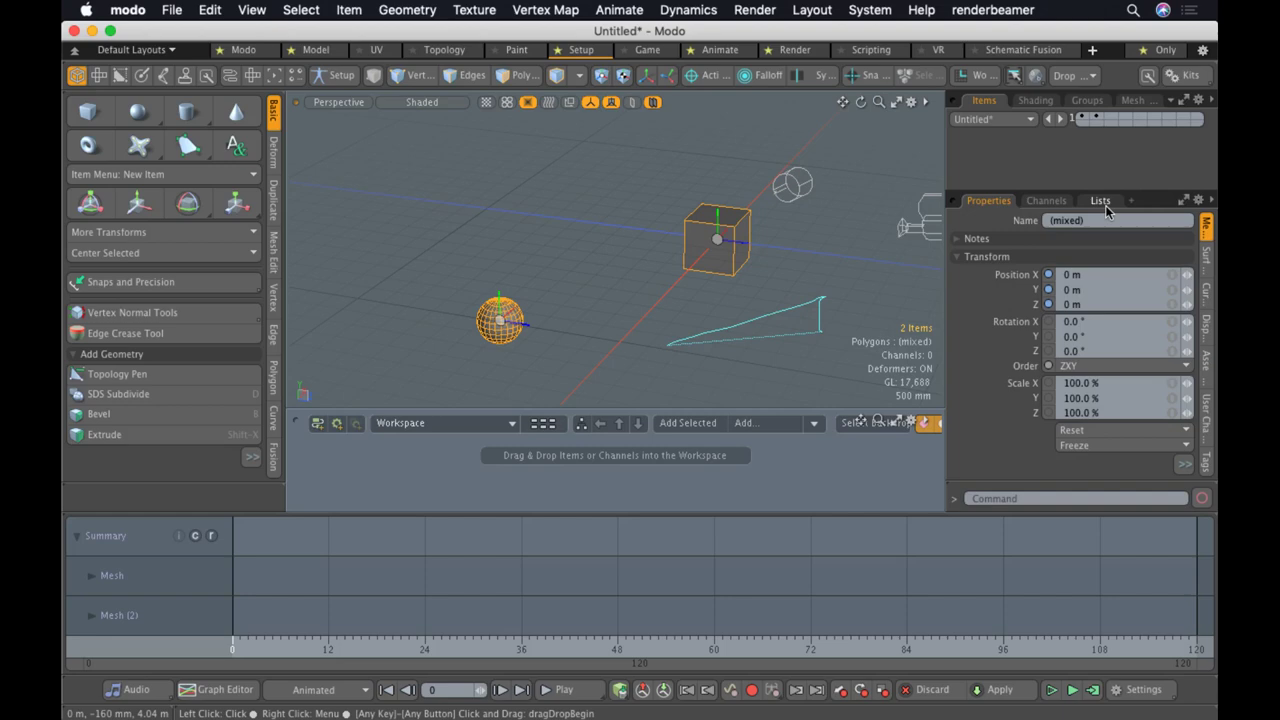
pyautogui.press('y')
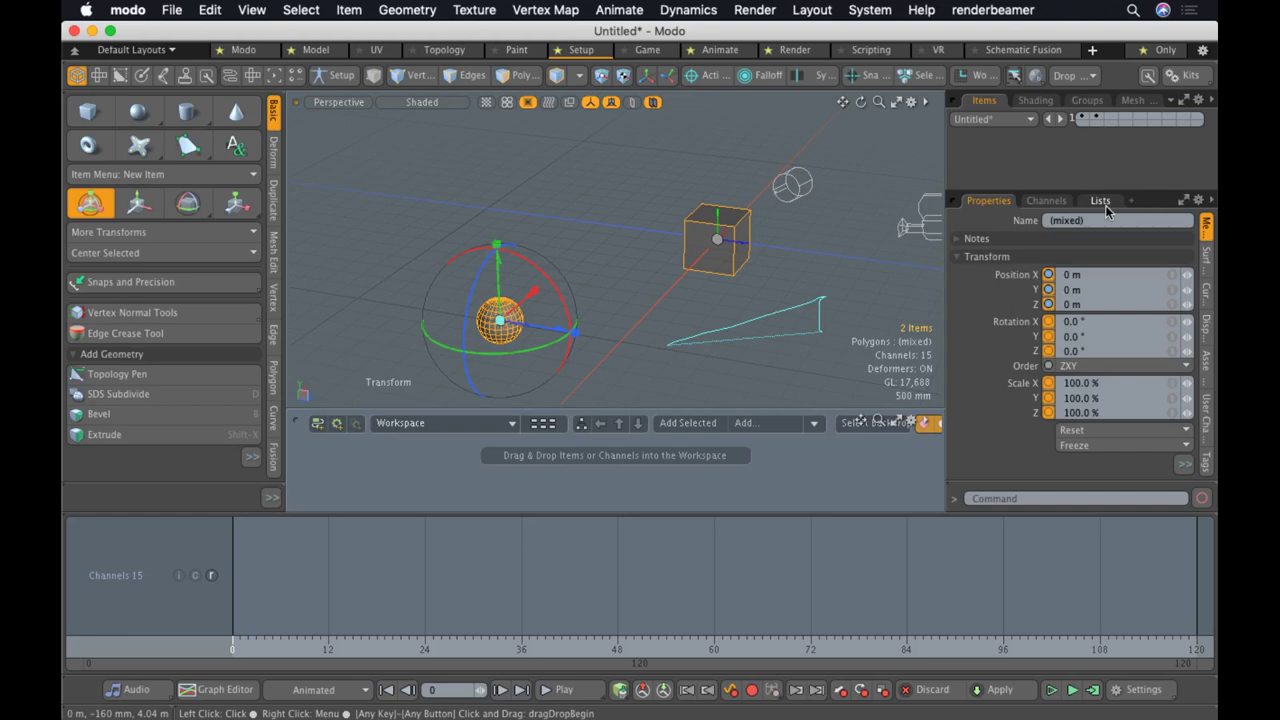
pyautogui.press('Escape')
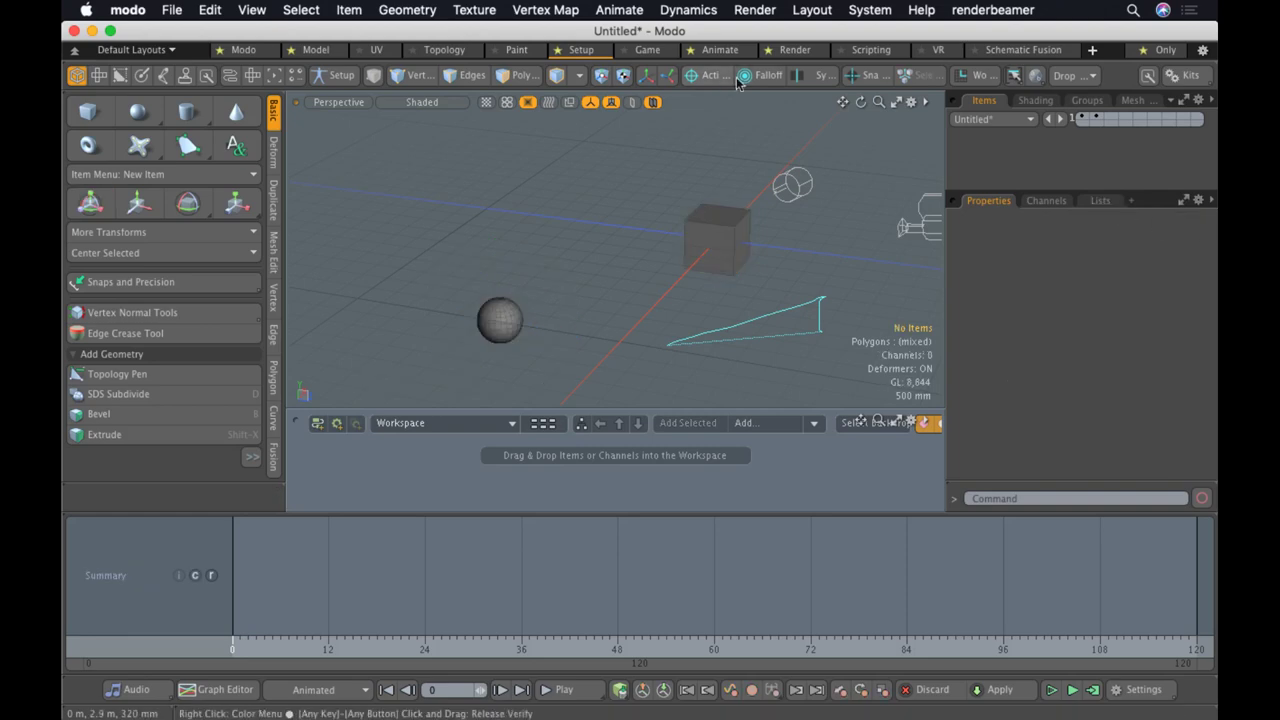
# Select the cube, cycle through the Move, Rotate, Scale and combined Transform tools, and key all nine transform channels at frame 0
pyautogui.click(731, 233)
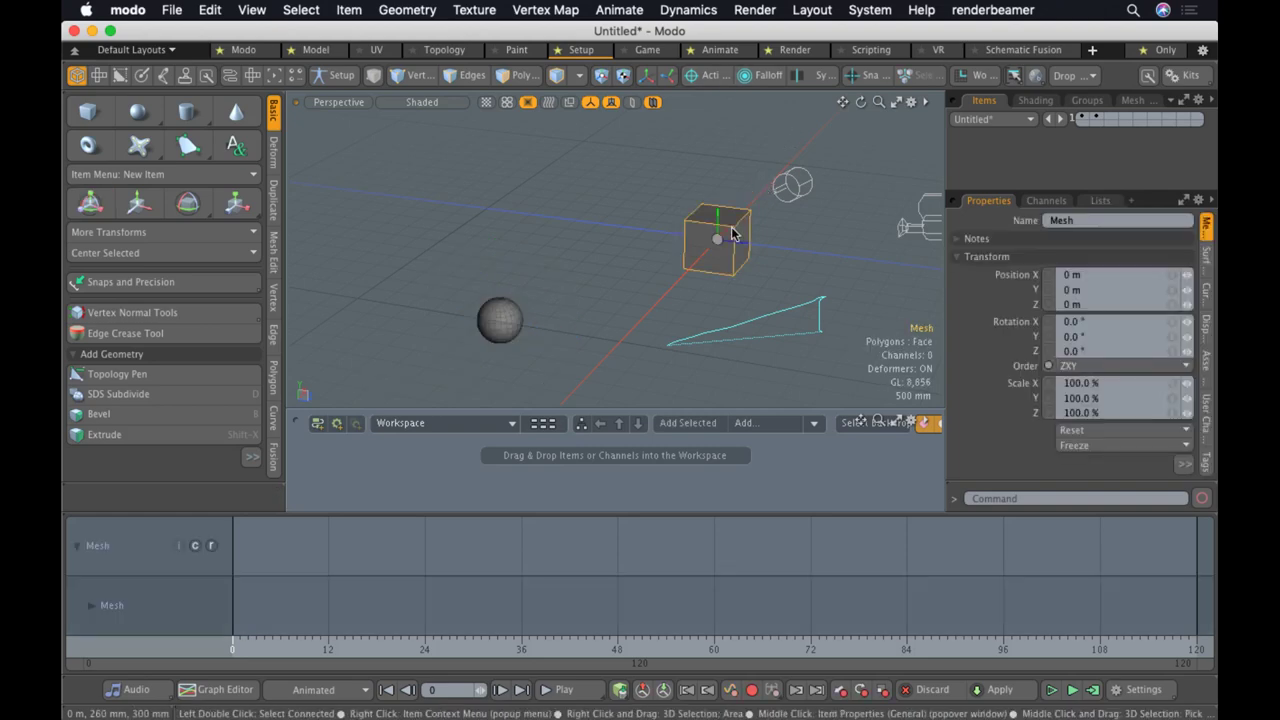
pyautogui.press('w')
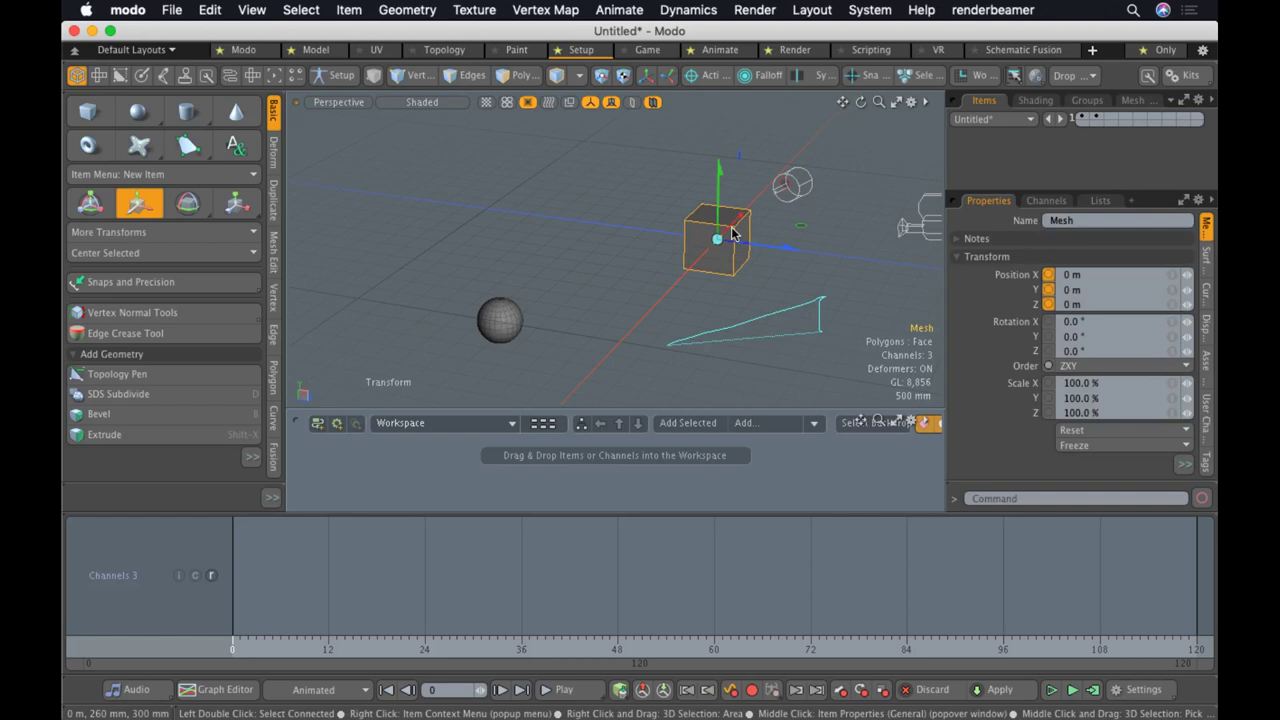
pyautogui.press('e')
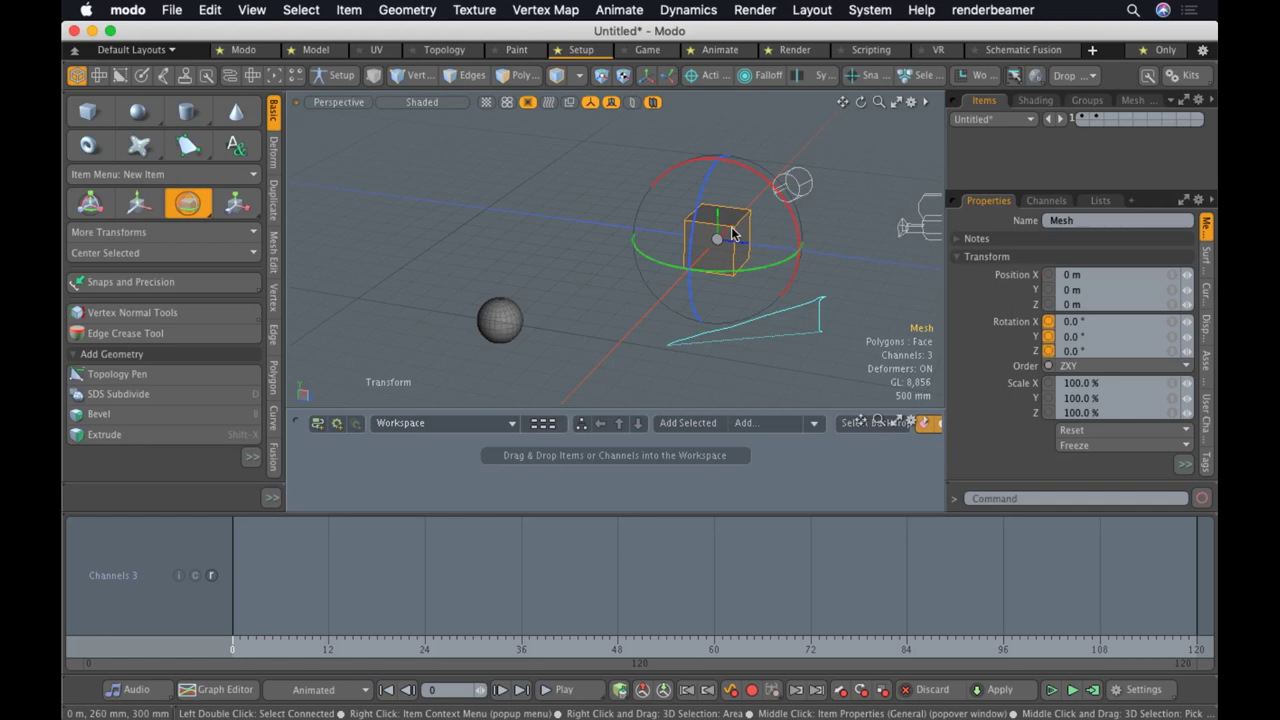
pyautogui.press('r')
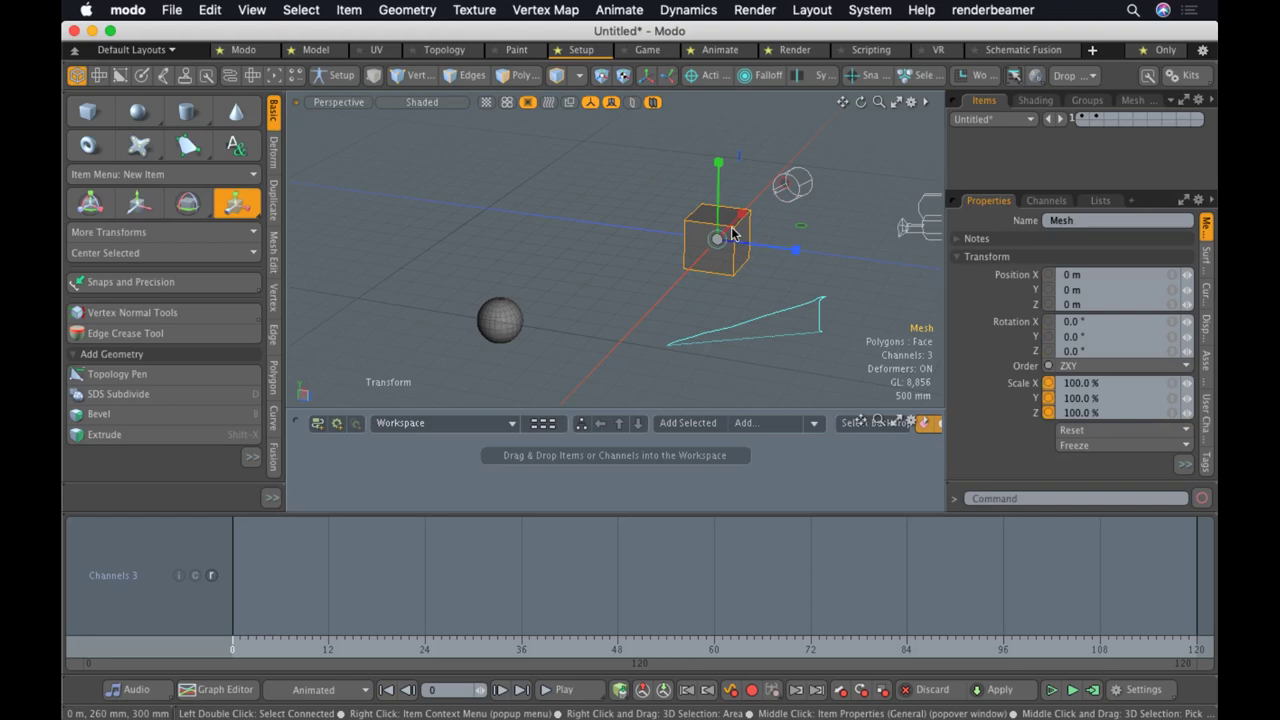
pyautogui.press('y')
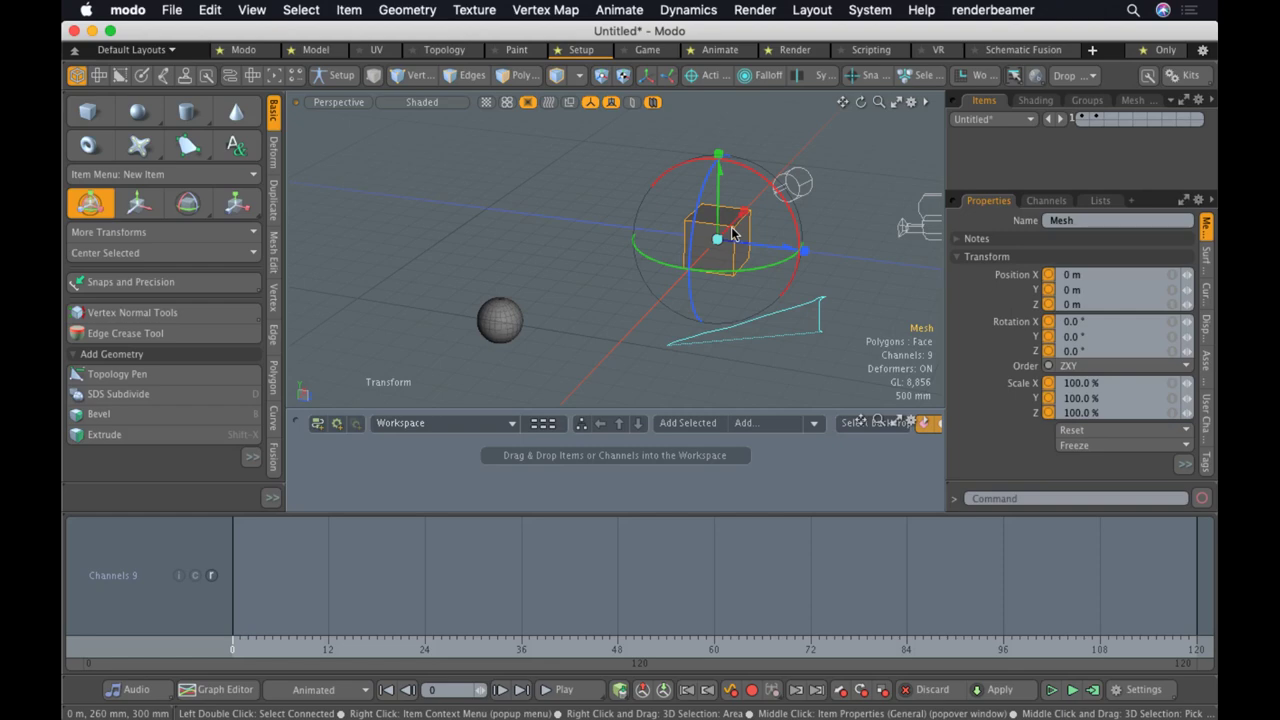
pyautogui.press('space')
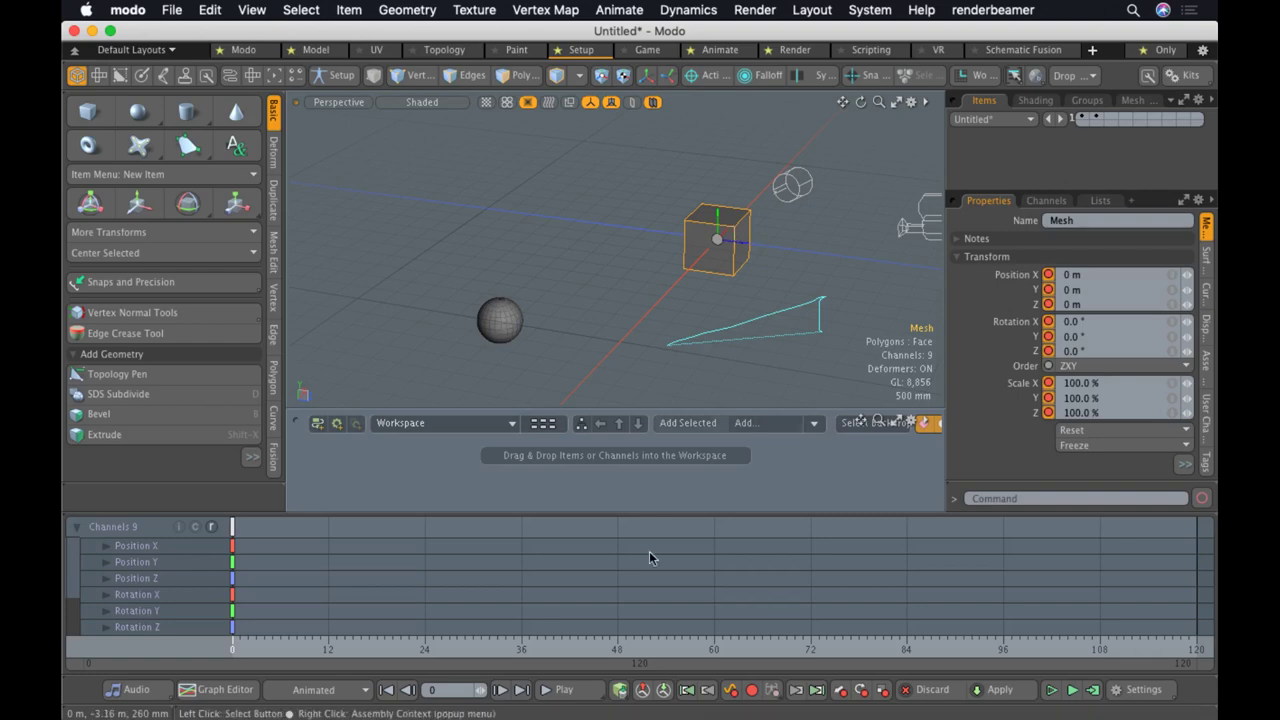
# At frame 120, move the cube to about 4.25 m in Y and -11.25 m in Z
pyautogui.moveTo(512, 650); pyautogui.dragTo(1198, 648)
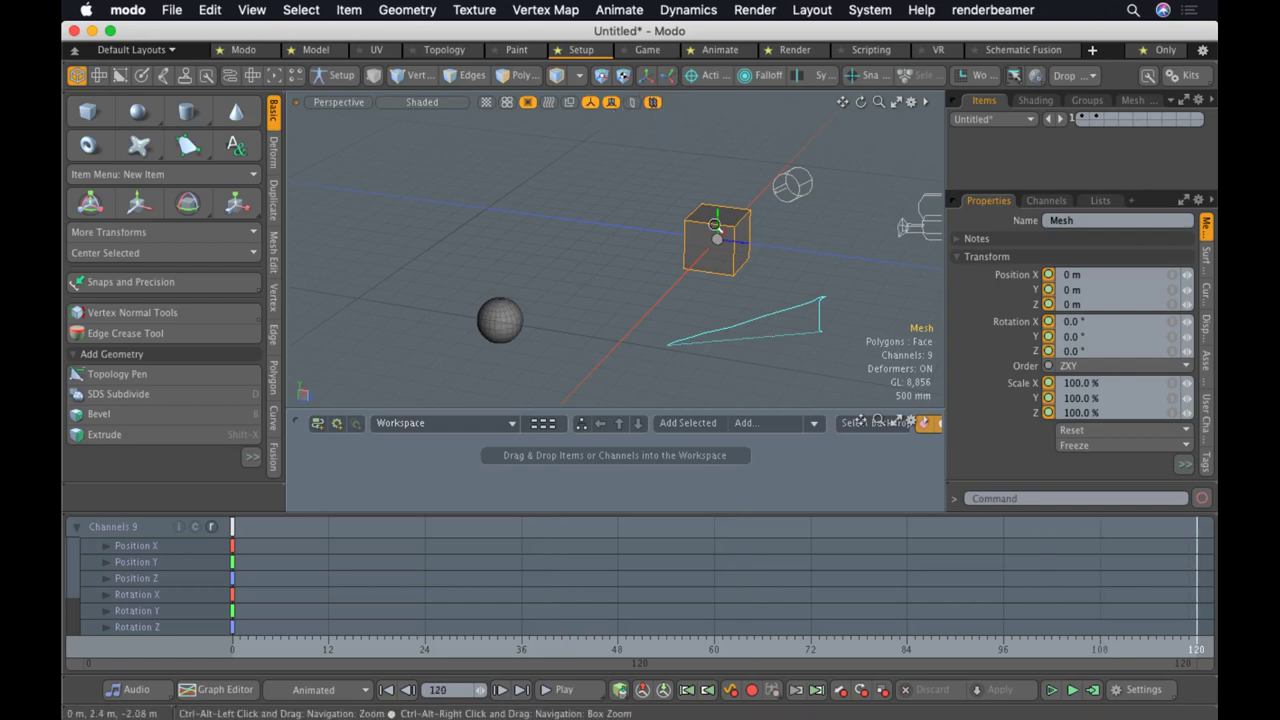
pyautogui.scroll(-5, 590, 265)
pyautogui.press('w')
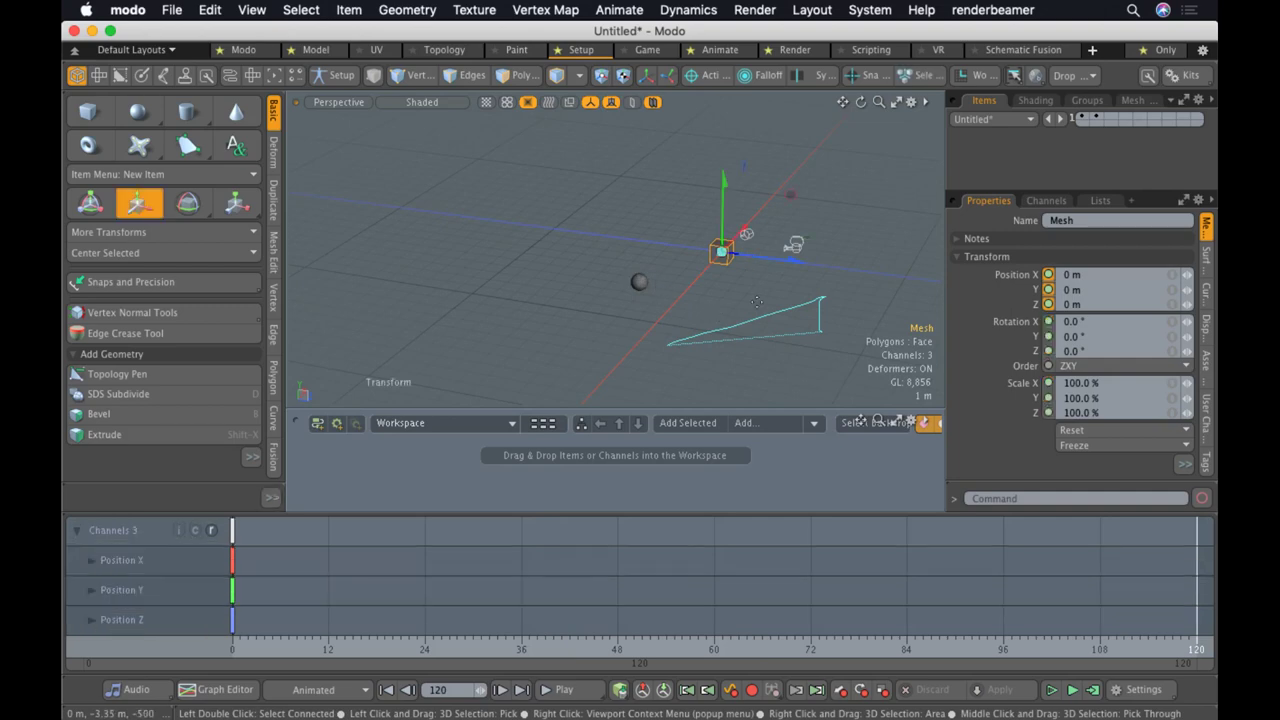
pyautogui.moveTo(762, 263); pyautogui.dragTo(538, 124)
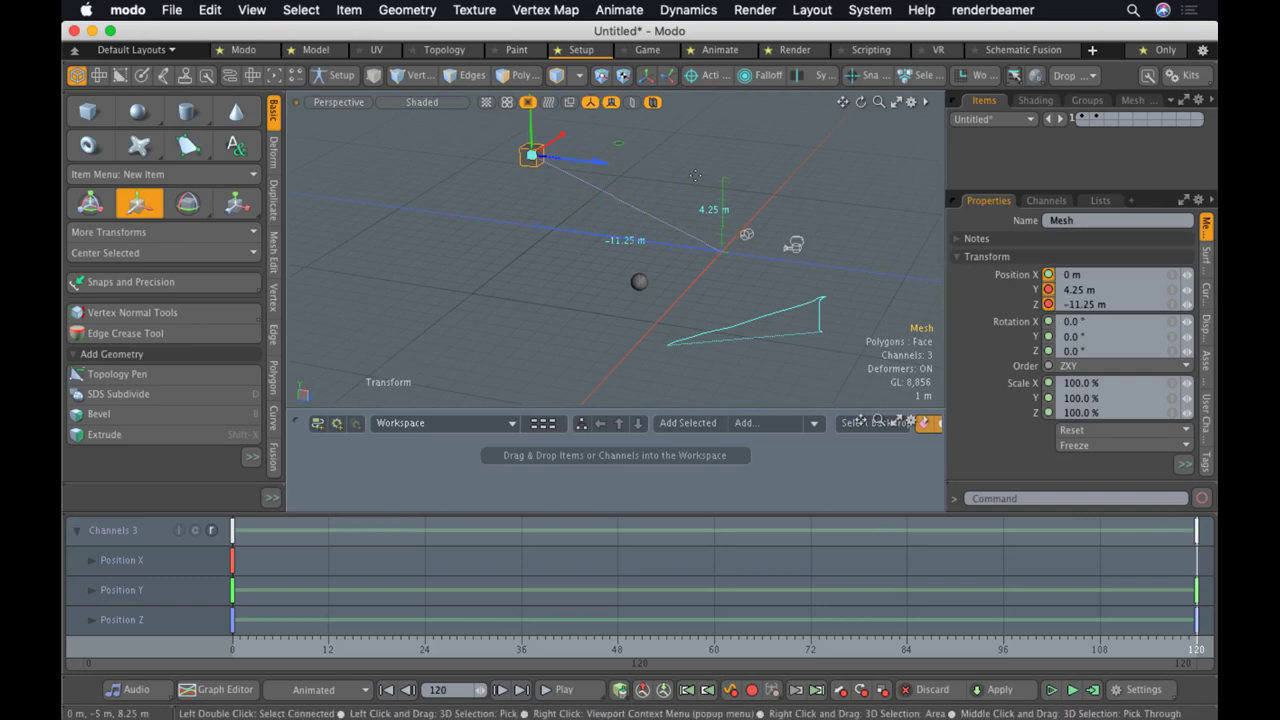
# Rotate the cube about its X axis to about 248.4° at frame 120
pyautogui.press('e')
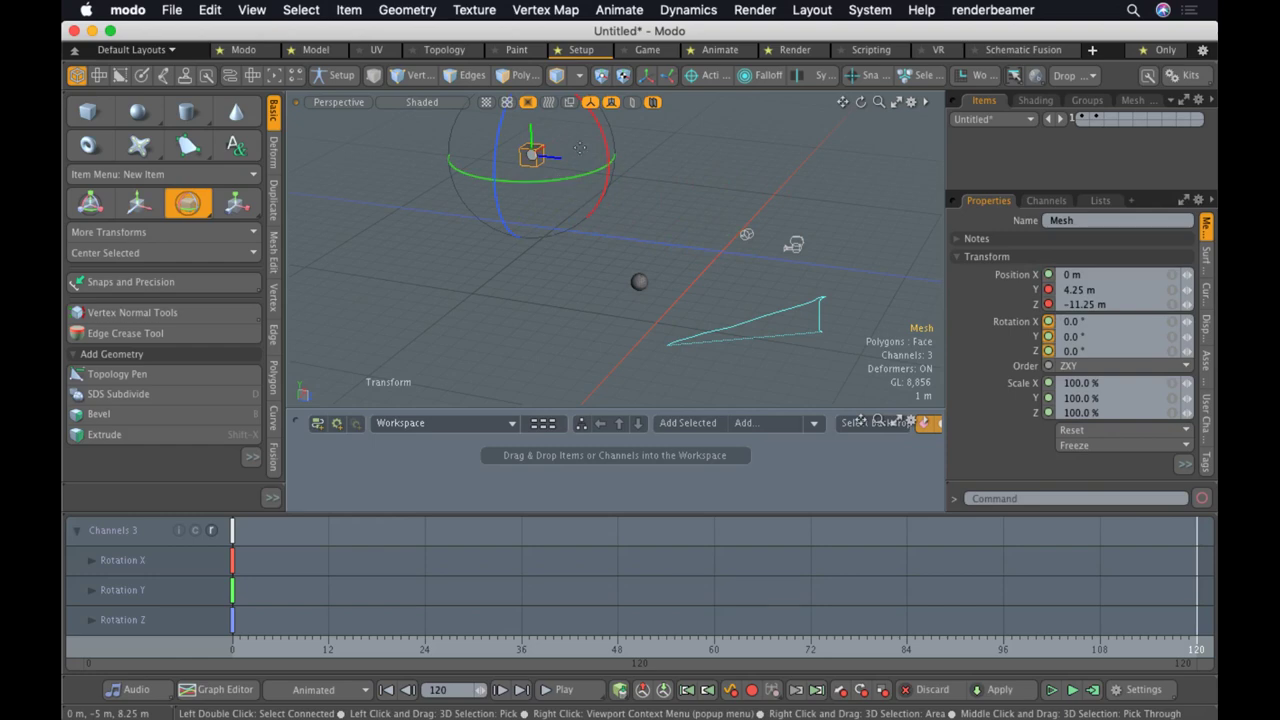
pyautogui.moveTo(601, 132); pyautogui.dragTo(594, 192)
pyautogui.moveTo(468, 112); pyautogui.dragTo(409, 23)
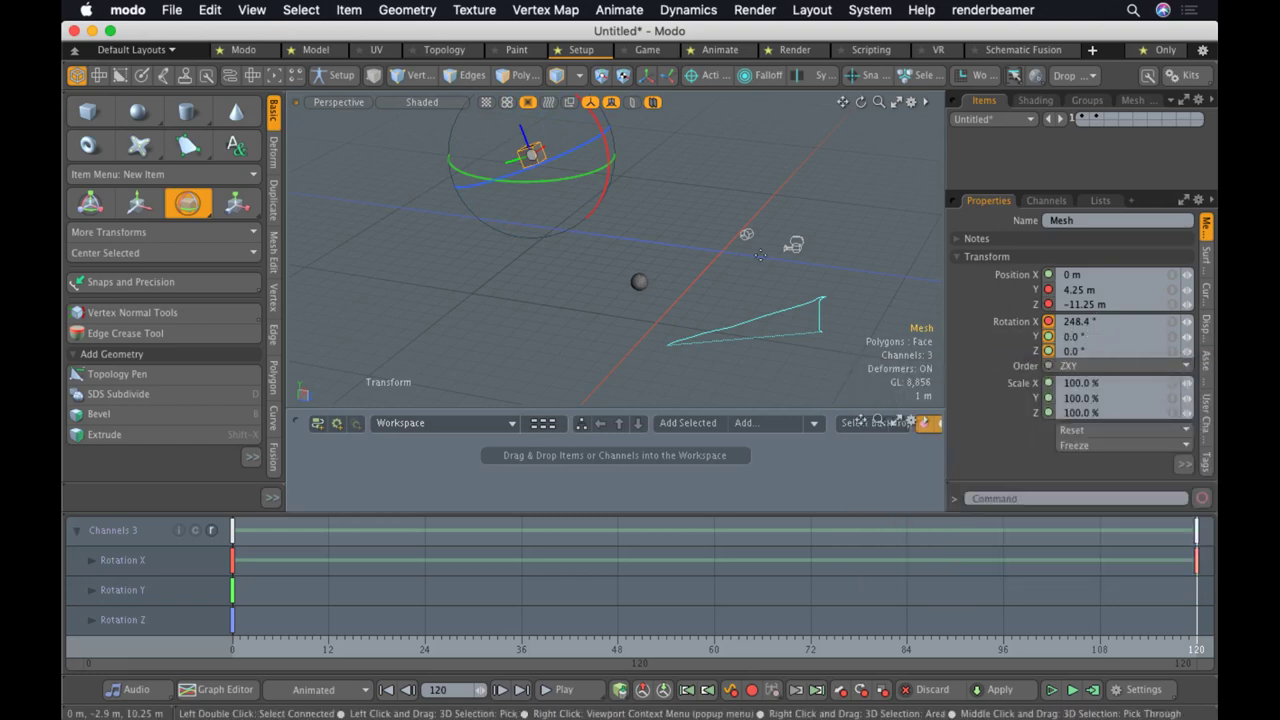
# Scale the cube uniformly to about 538% at frame 120, and scrub the timeline back to frame 0
pyautogui.press('r')
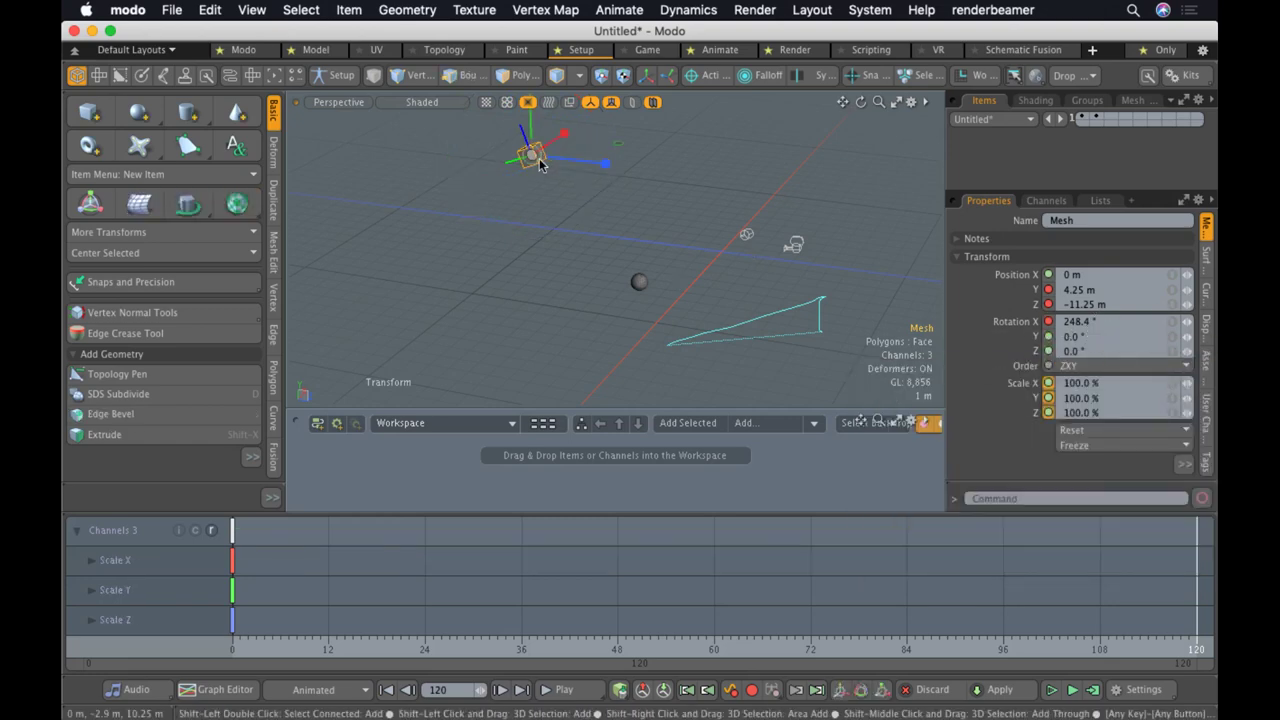
pyautogui.keyDown('shift'); pyautogui.moveTo(531, 157); pyautogui.dragTo(575, 160); pyautogui.keyUp('shift')
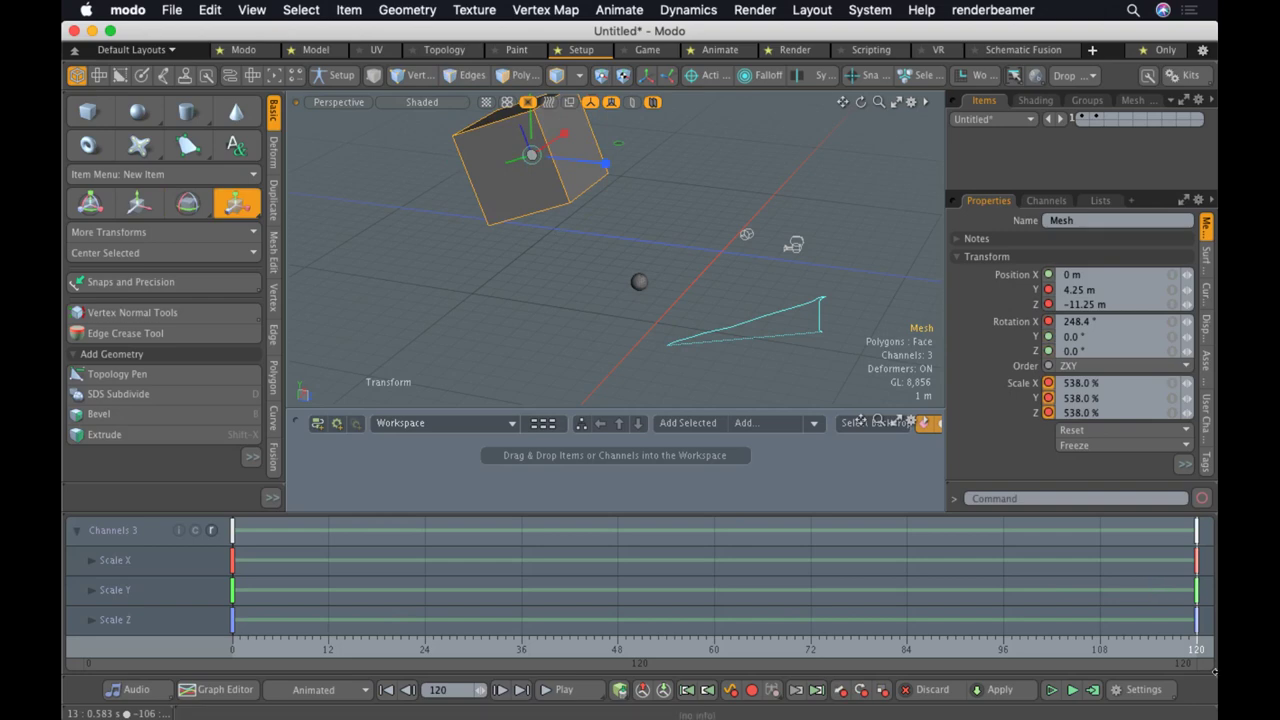
pyautogui.moveTo(1185, 650); pyautogui.dragTo(232, 650)
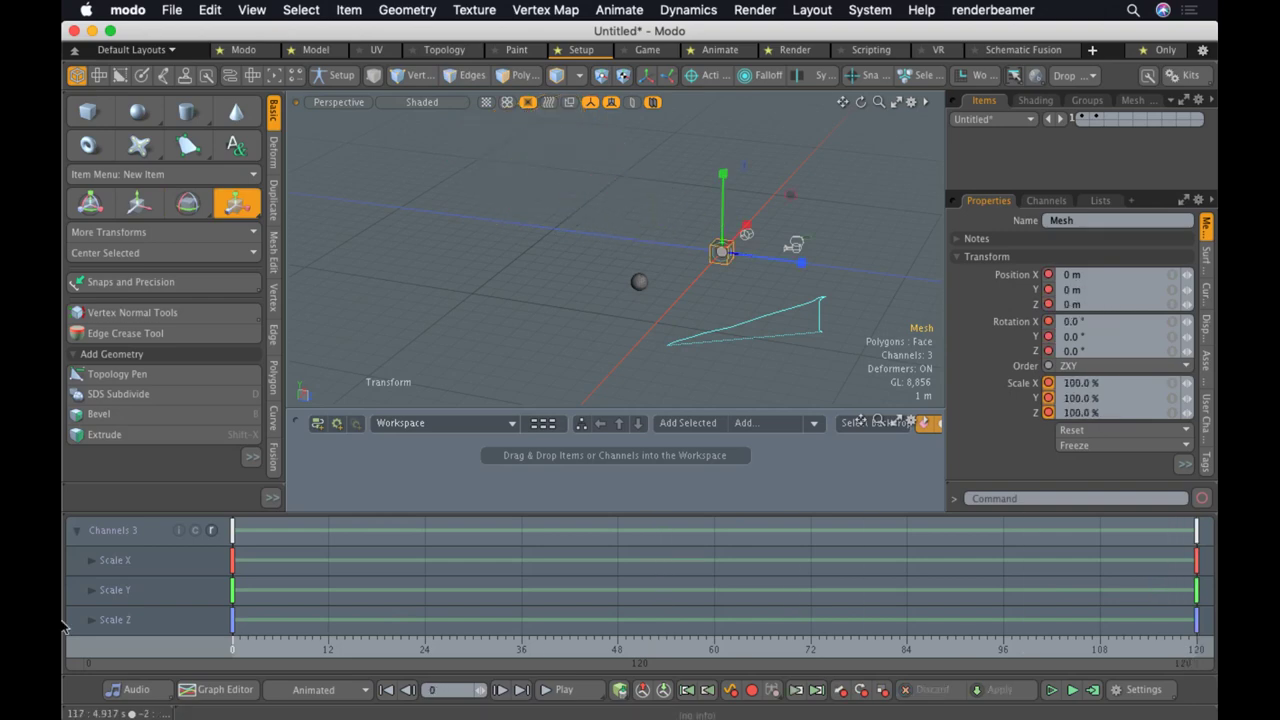
# Play back the cube's animation, stop it, and drop the active transform tool
pyautogui.click(590, 694)
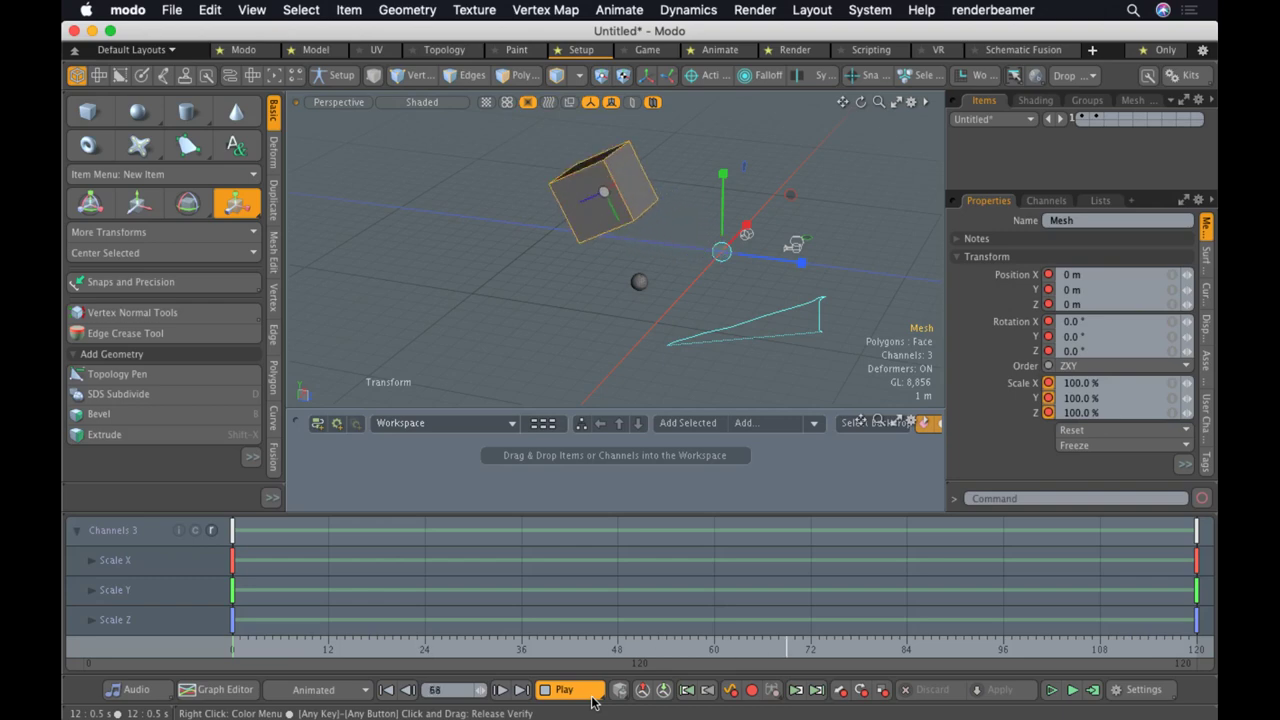
pyautogui.click(591, 697)
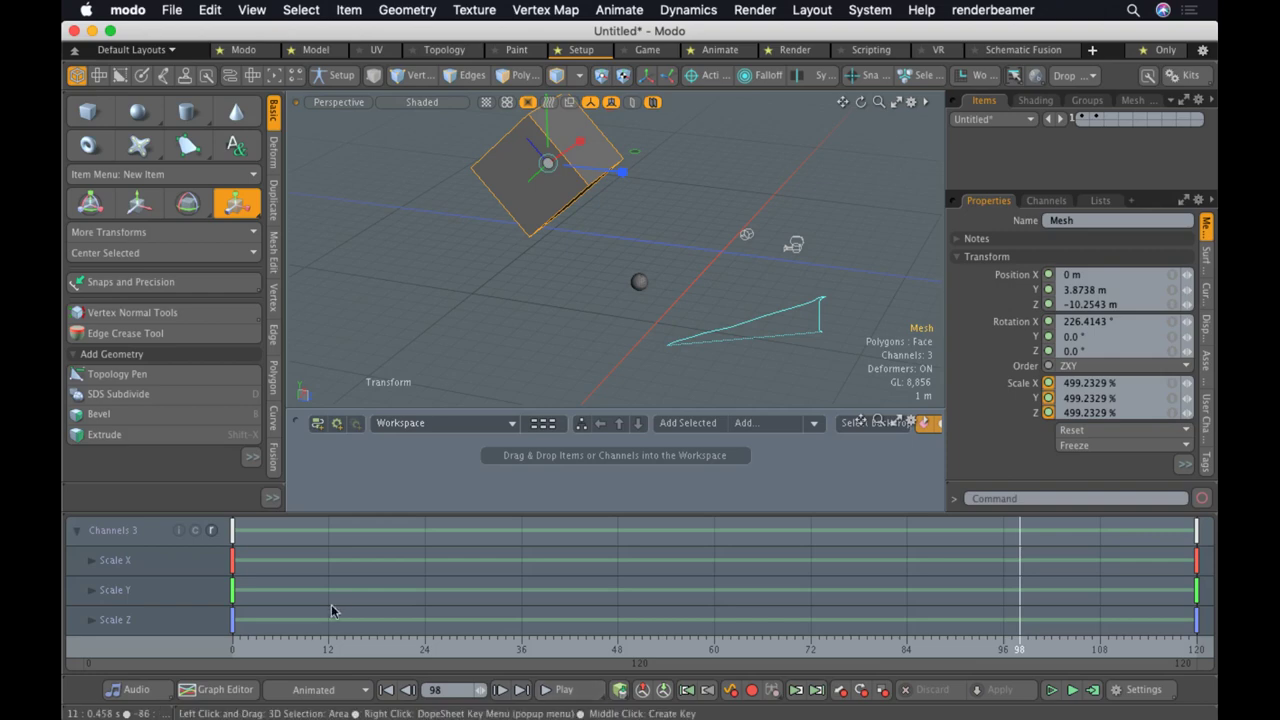
pyautogui.press('space')
# At frame 60, key the cube's position channels and move the cube to about -10.2 m in X
pyautogui.moveTo(738, 660); pyautogui.dragTo(713, 651)
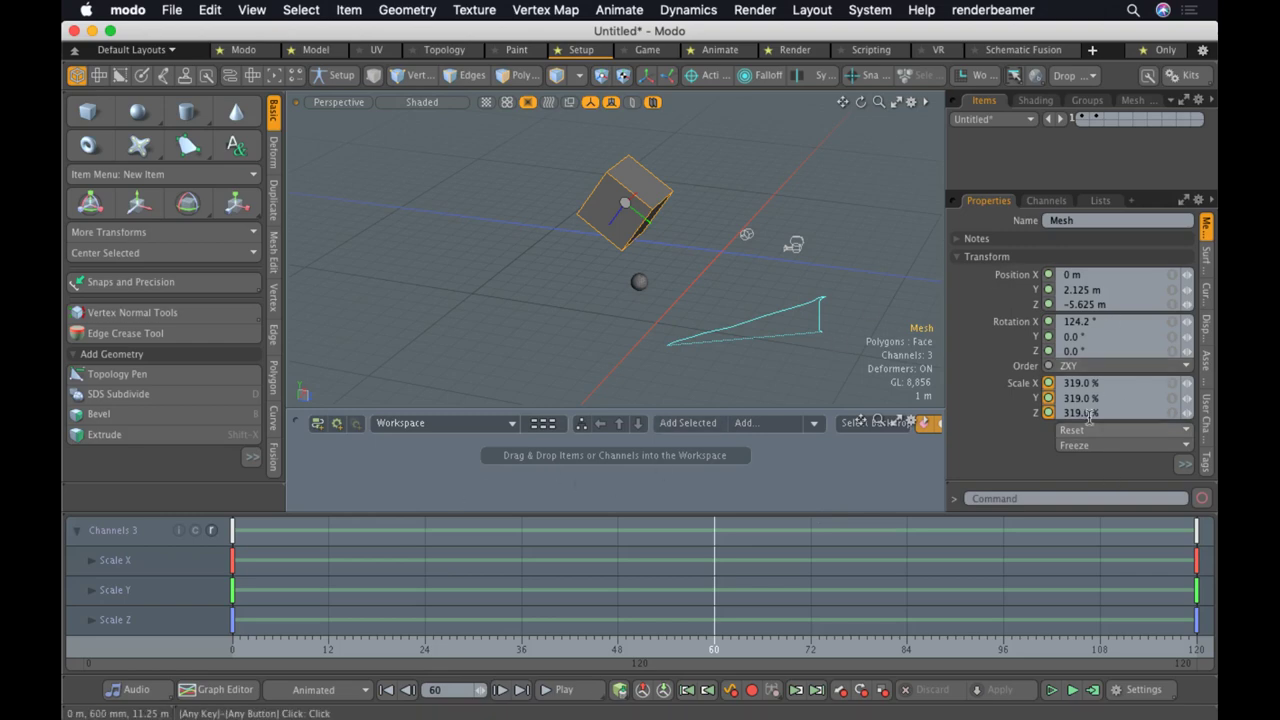
pyautogui.press('w')
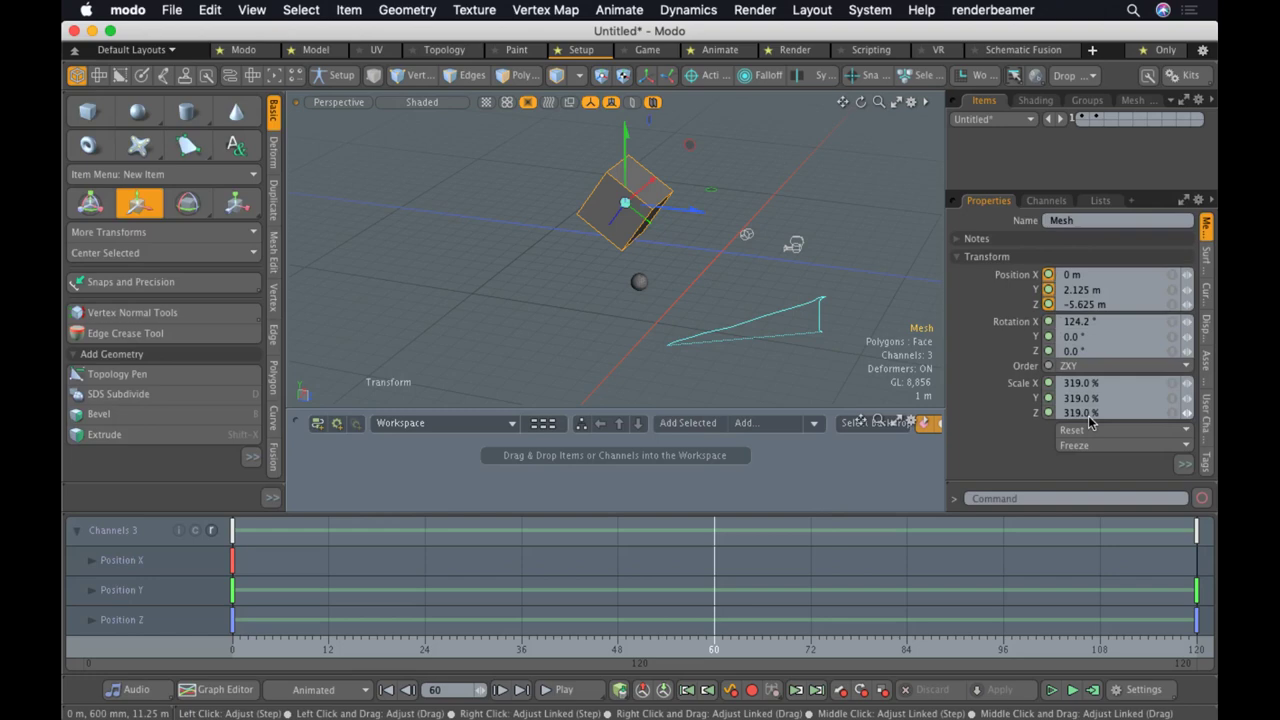
pyautogui.press('s')
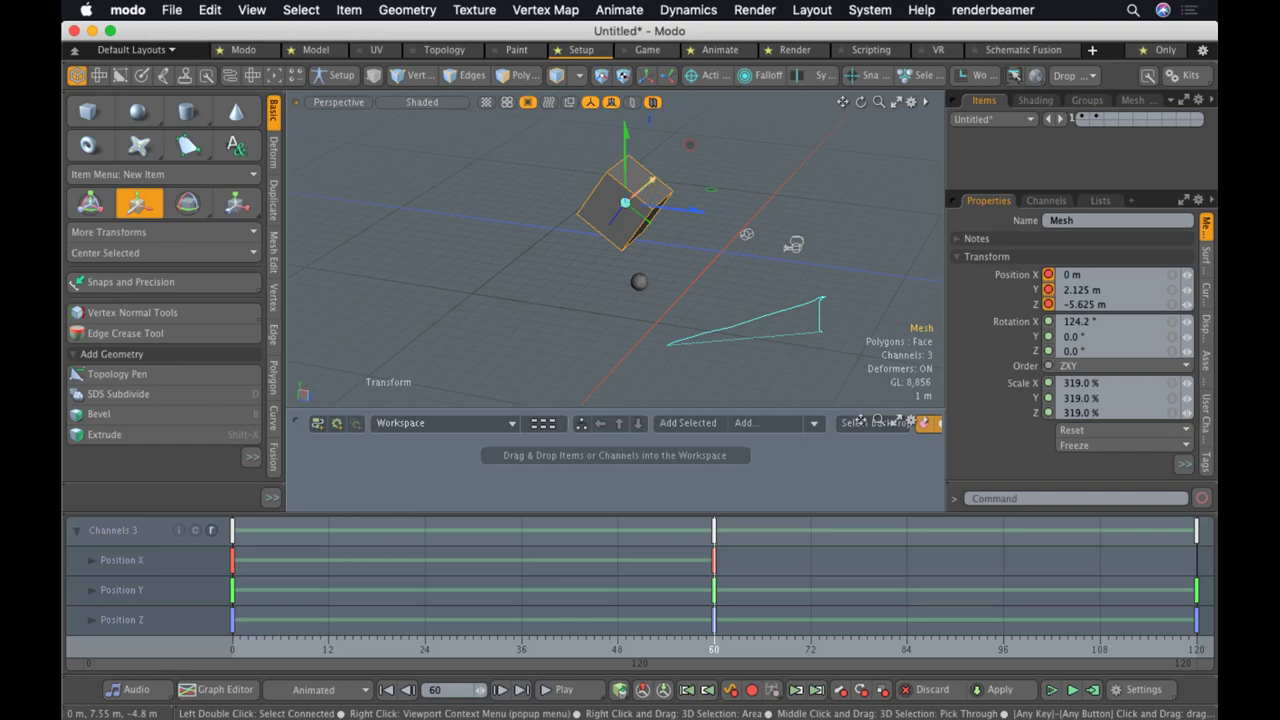
pyautogui.moveTo(655, 183); pyautogui.dragTo(578, 248)
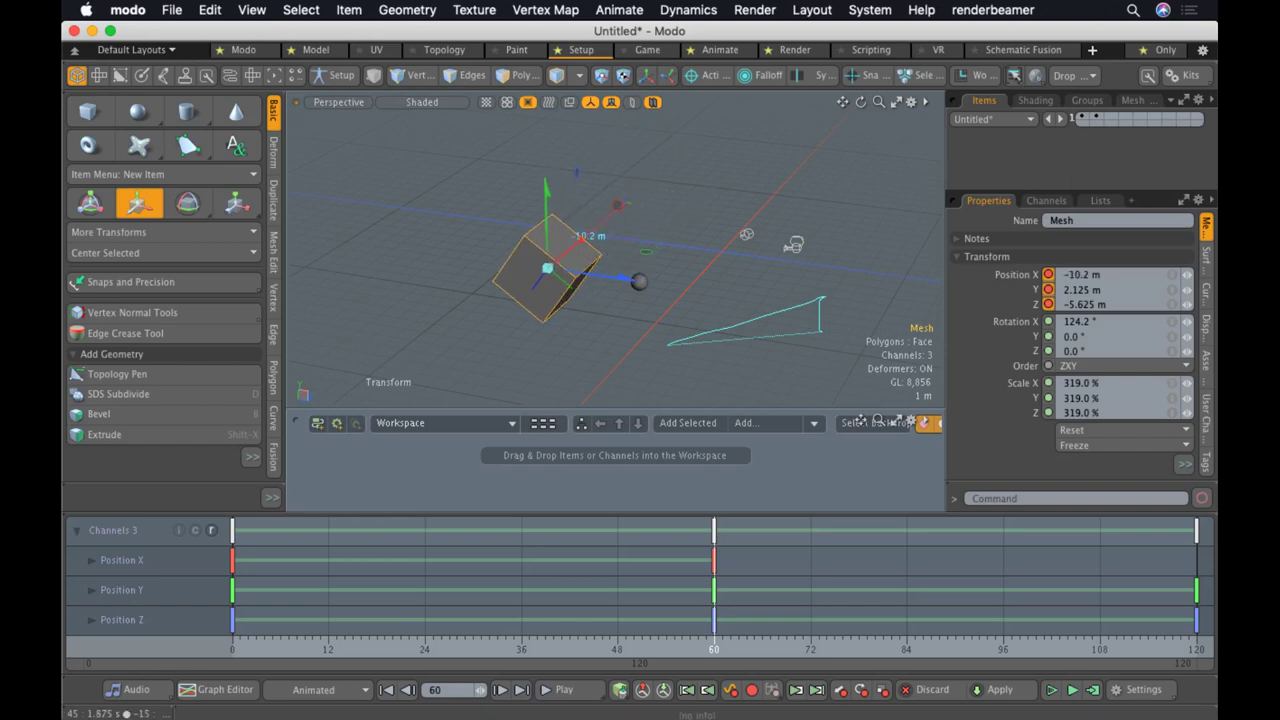
# Play the animation from frame 0 and scrub around frame 60 to examine the cube's motion along X
pyautogui.click(240, 650)
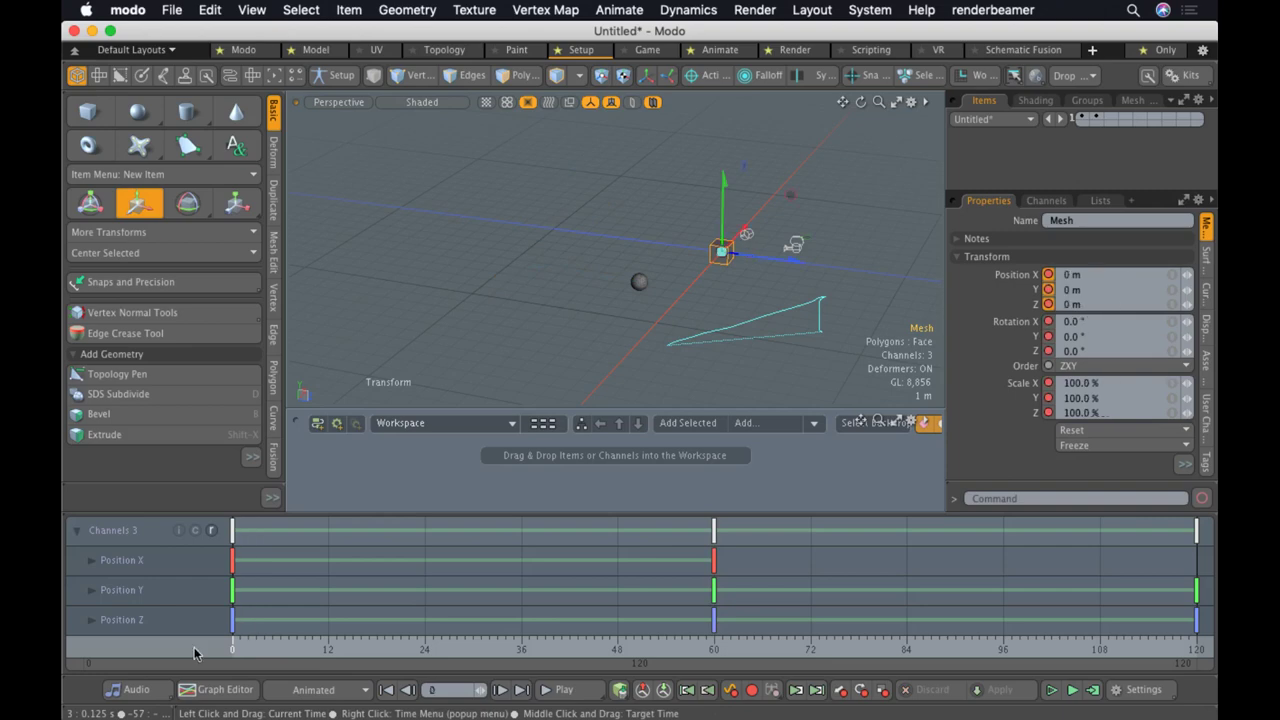
pyautogui.click(566, 690)
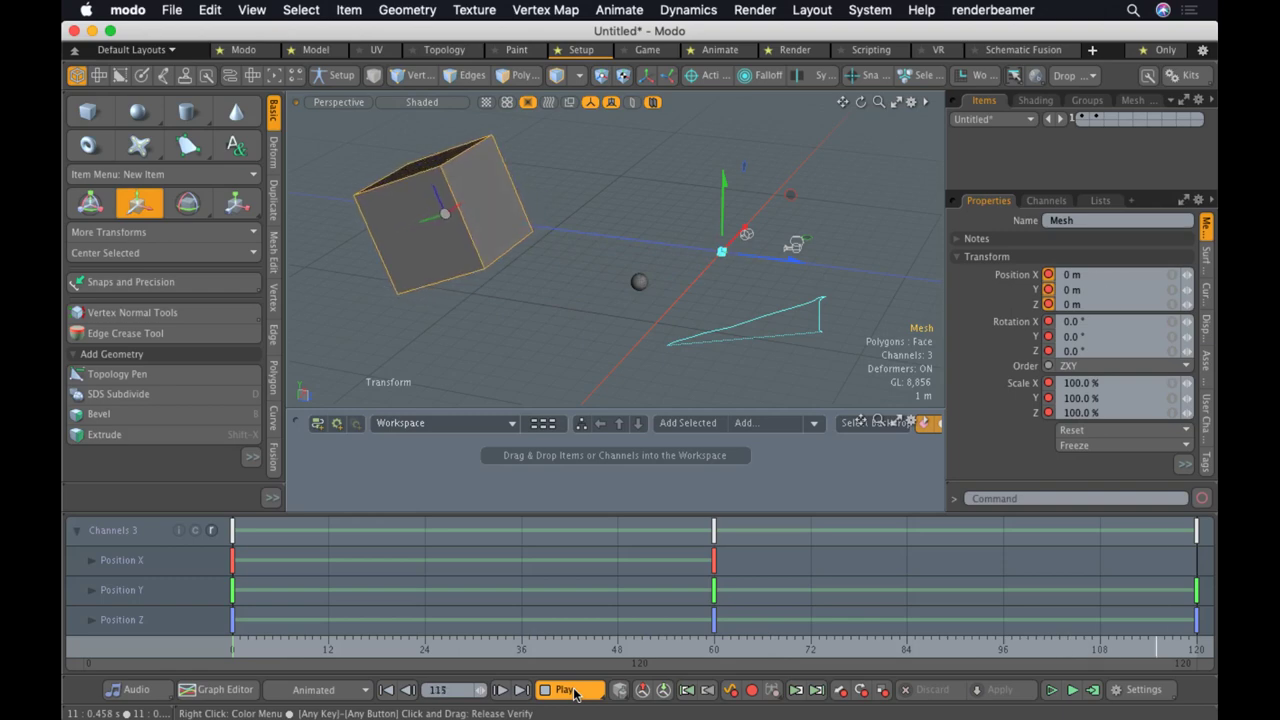
pyautogui.click(570, 690)
pyautogui.click(689, 640)
pyautogui.moveTo(689, 640); pyautogui.dragTo(778, 645)
pyautogui.keyDown('alt'); pyautogui.moveTo(770, 298); pyautogui.dragTo(649, 289); pyautogui.keyUp('alt')
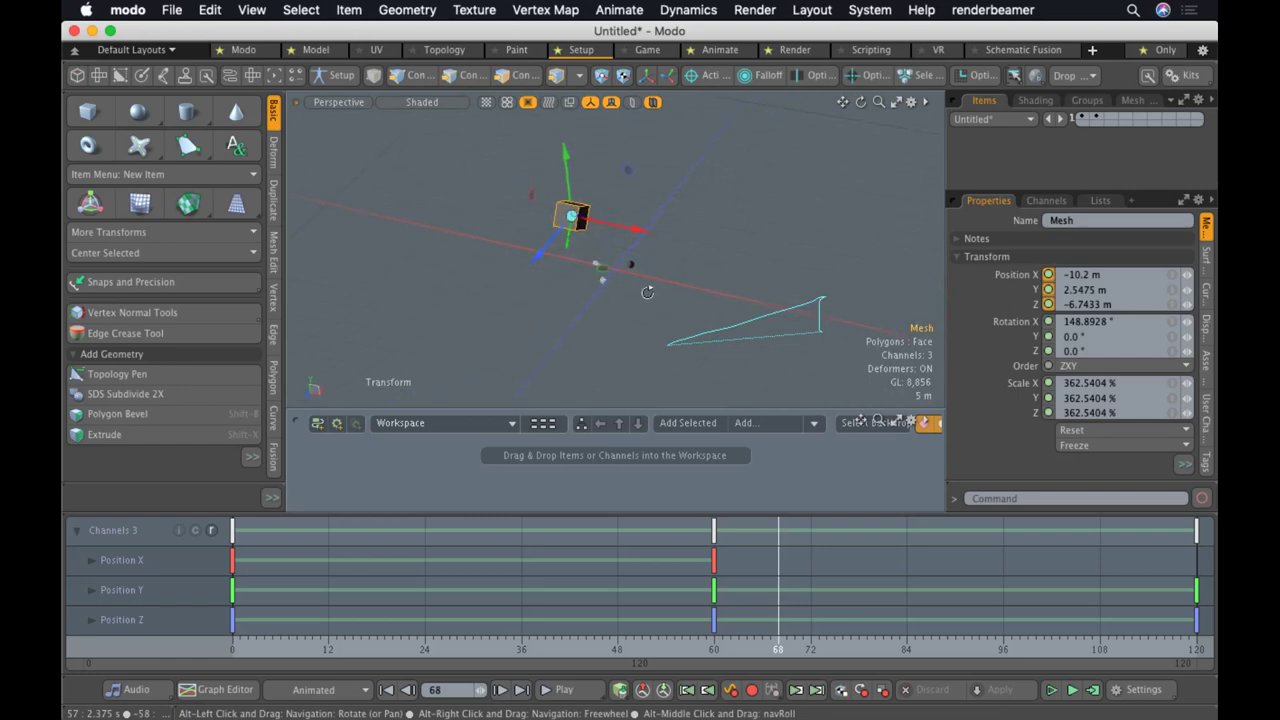
pyautogui.moveTo(774, 634)
pyautogui.mouseDown()
pyautogui.moveTo(235, 648)
pyautogui.moveTo(1075, 648)
pyautogui.moveTo(690, 648)
pyautogui.moveTo(707, 648)
pyautogui.mouseUp()
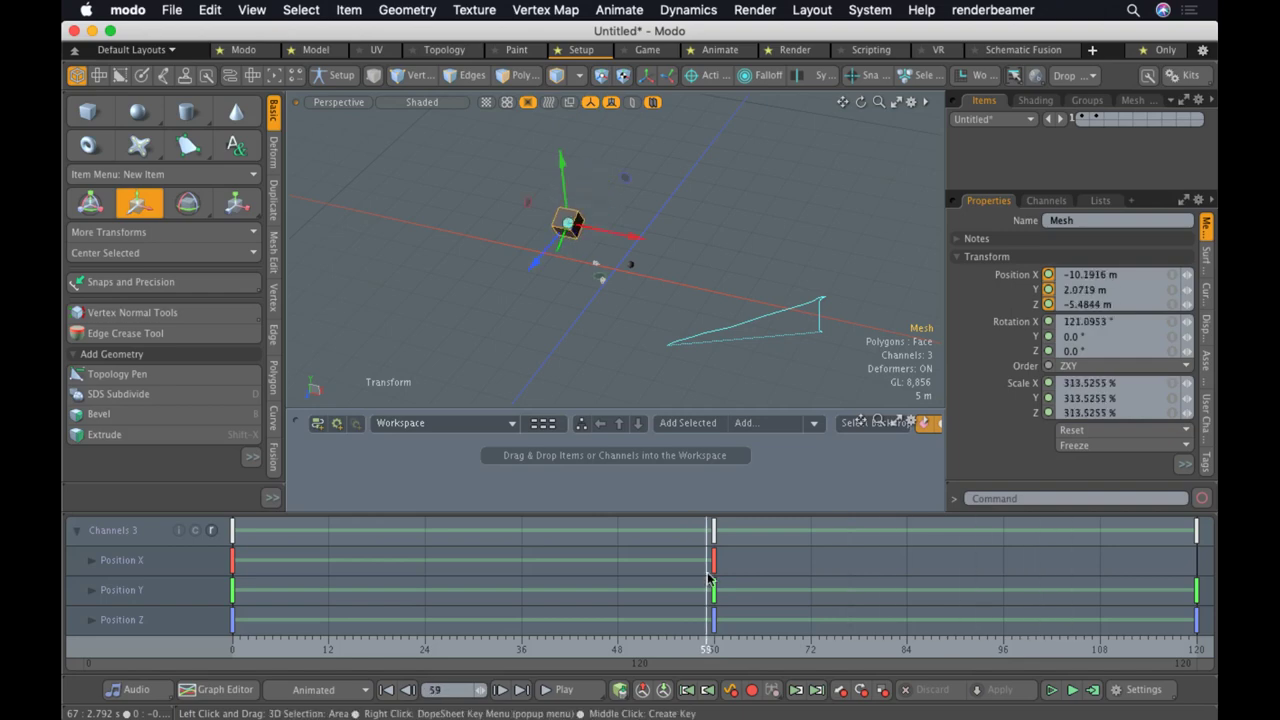
# Deselect and reselect the cube, and select its Position X, Y and Z channels
pyautogui.click(938, 267)
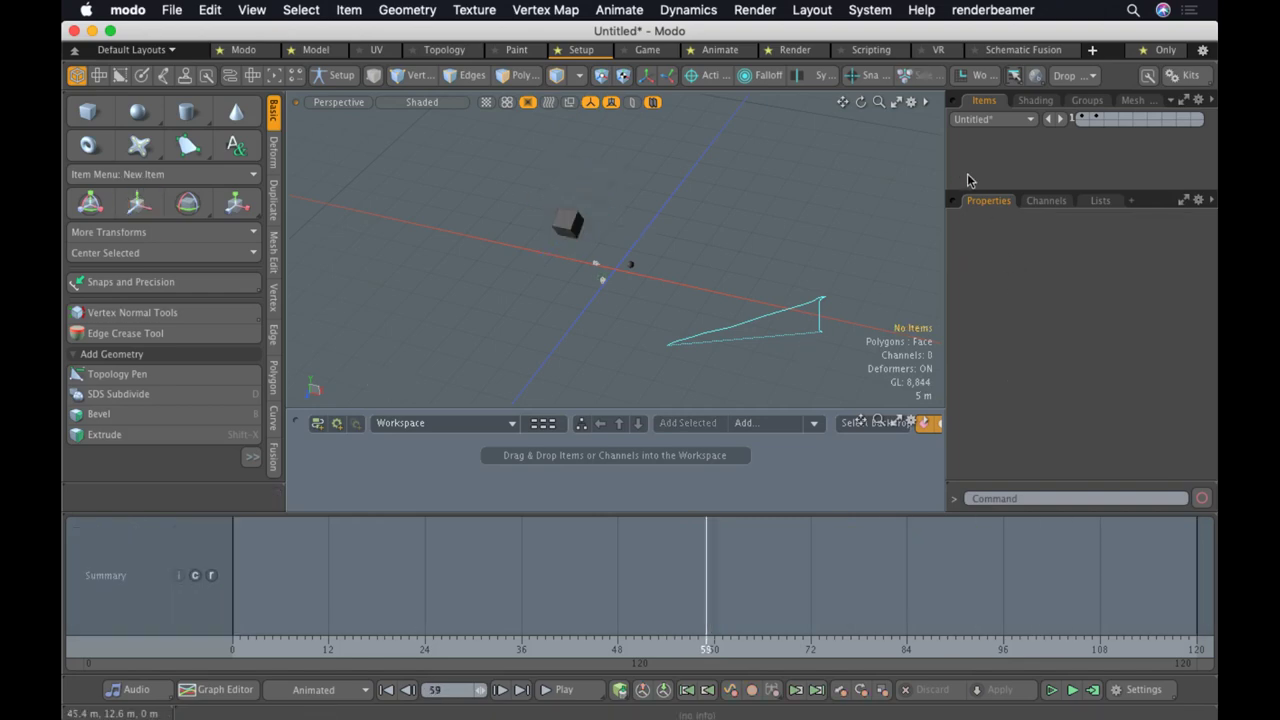
pyautogui.click(568, 227)
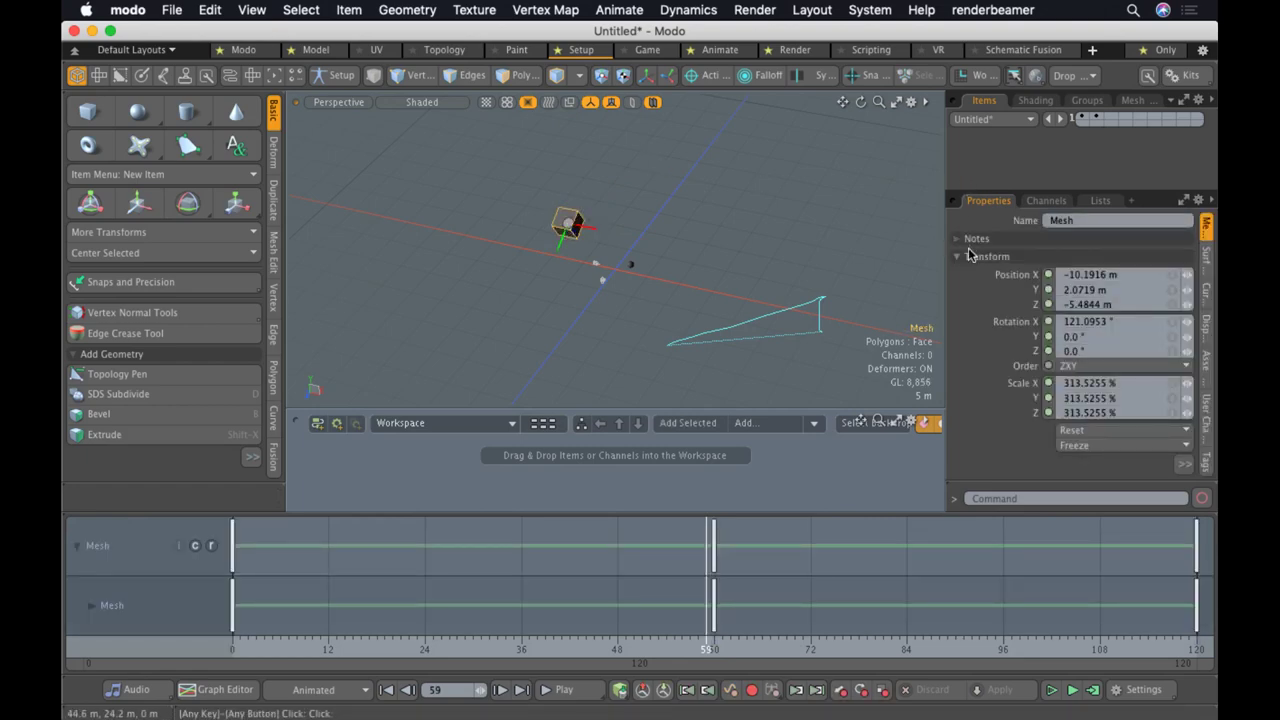
pyautogui.click(1013, 274)
pyautogui.keyDown('shift'); pyautogui.click(1012, 297); pyautogui.keyUp('shift')
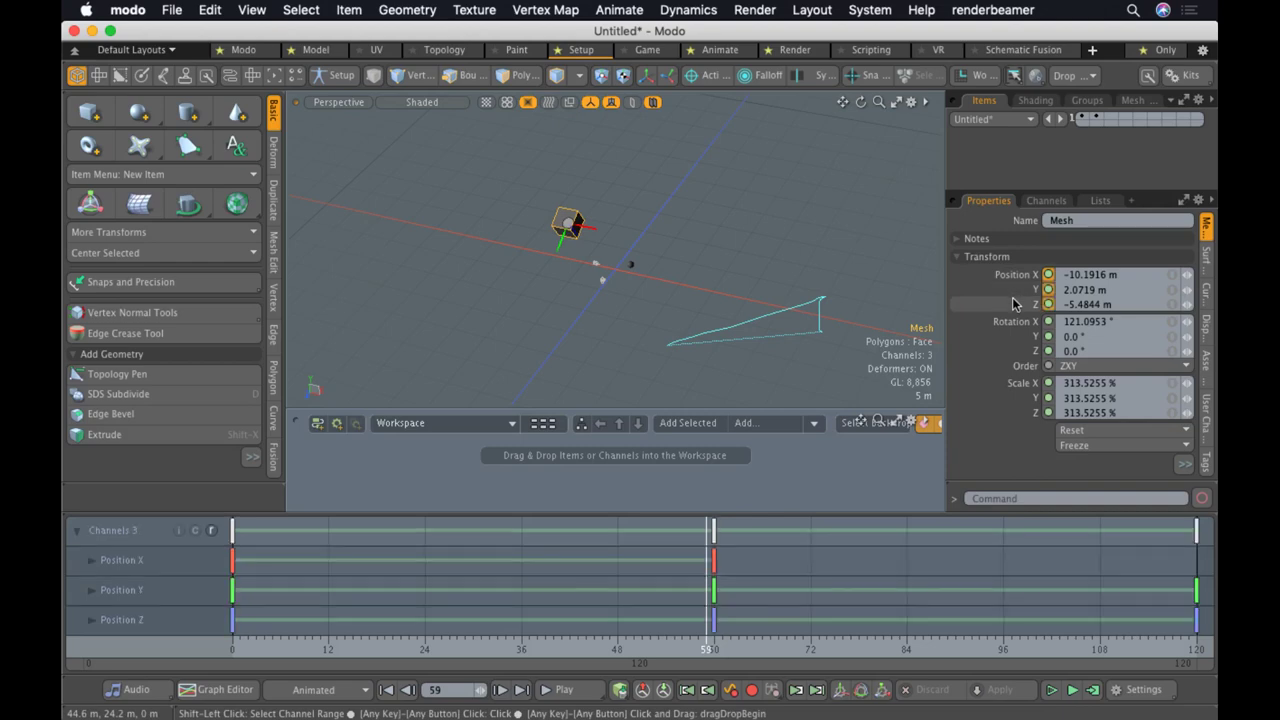
pyautogui.click(520, 190)
pyautogui.click(572, 224)
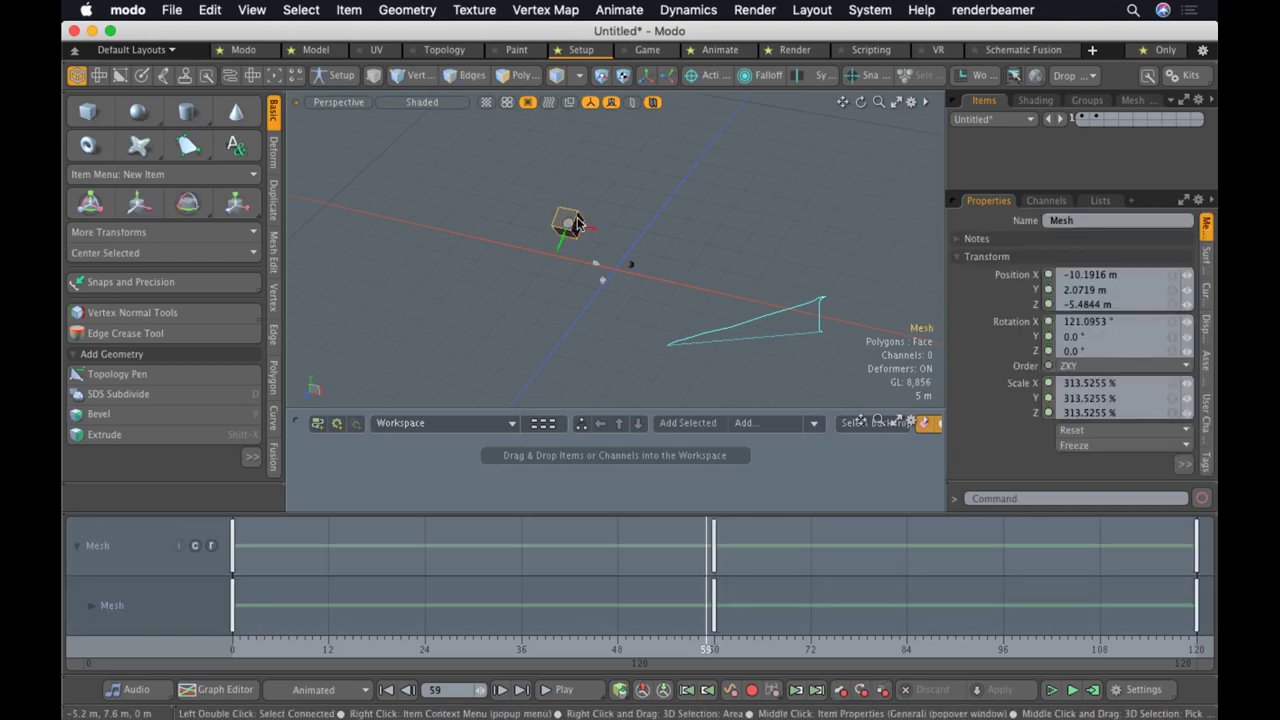
pyautogui.click(997, 280)
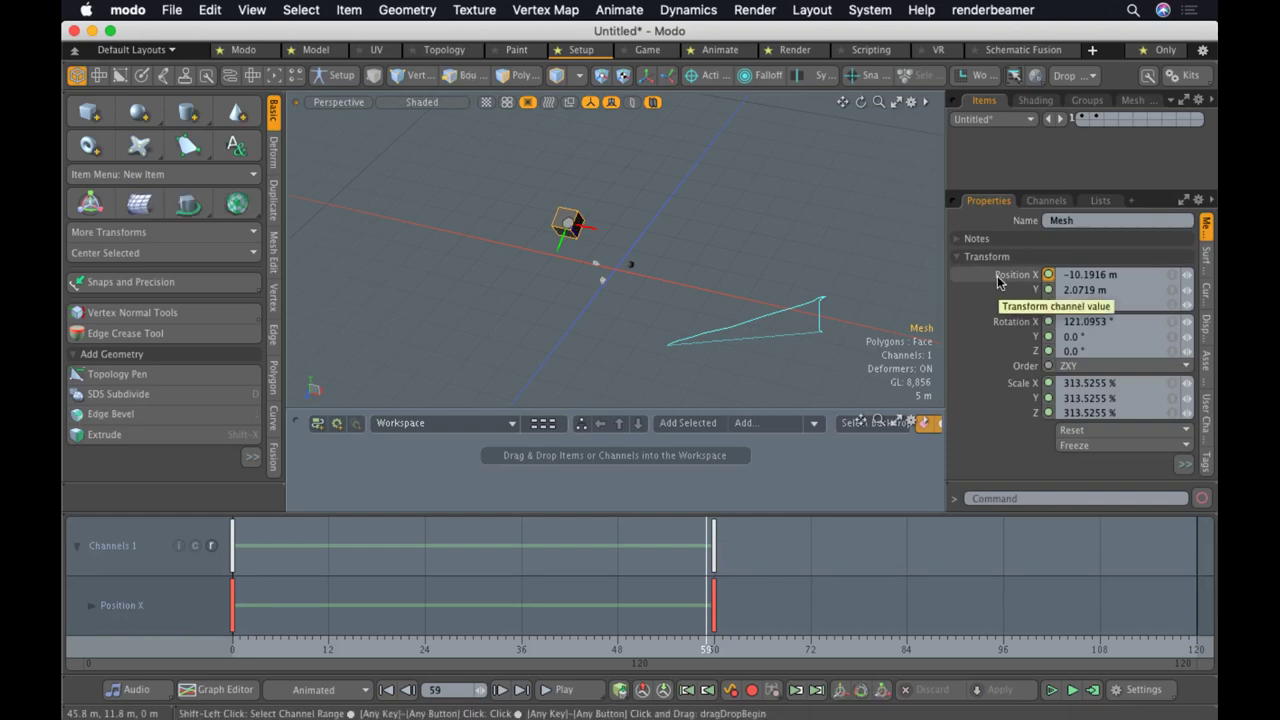
pyautogui.keyDown('shift'); pyautogui.click(1018, 304); pyautogui.keyUp('shift')
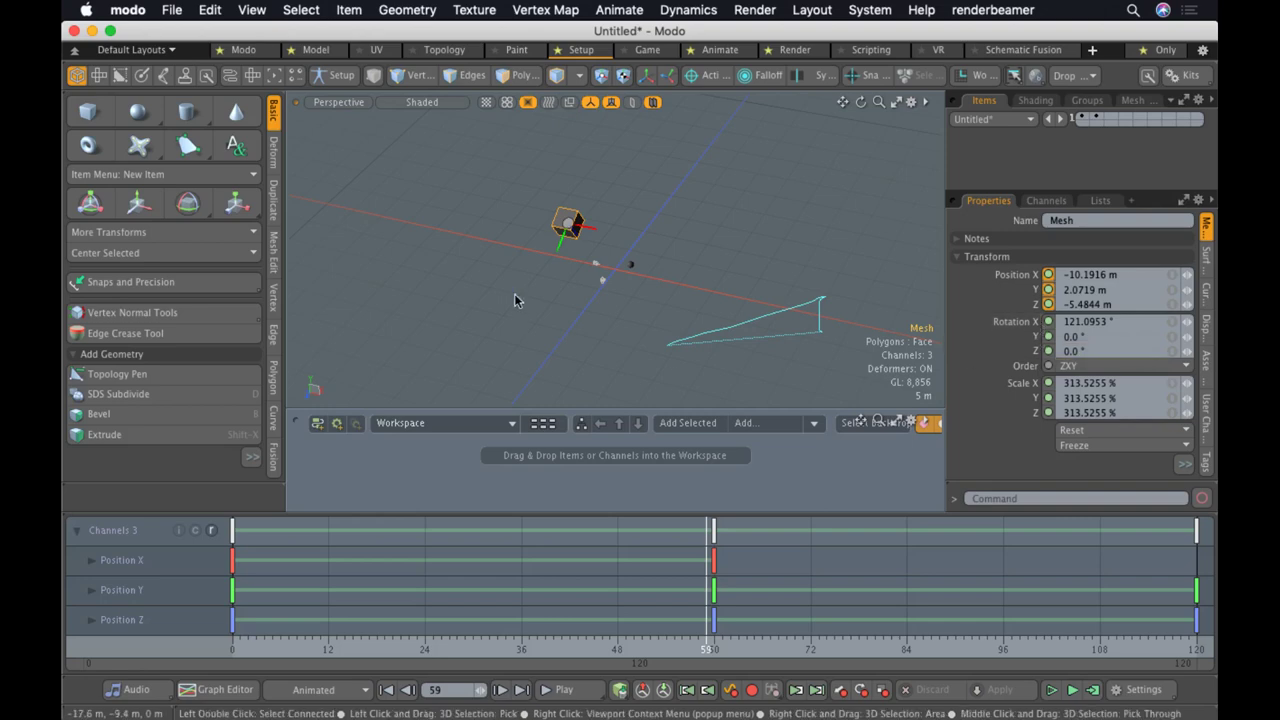
# Open the Graph Editor with the three position curves fully framed, and shift its window down to uncover the cube in the viewport
pyautogui.click(215, 691)
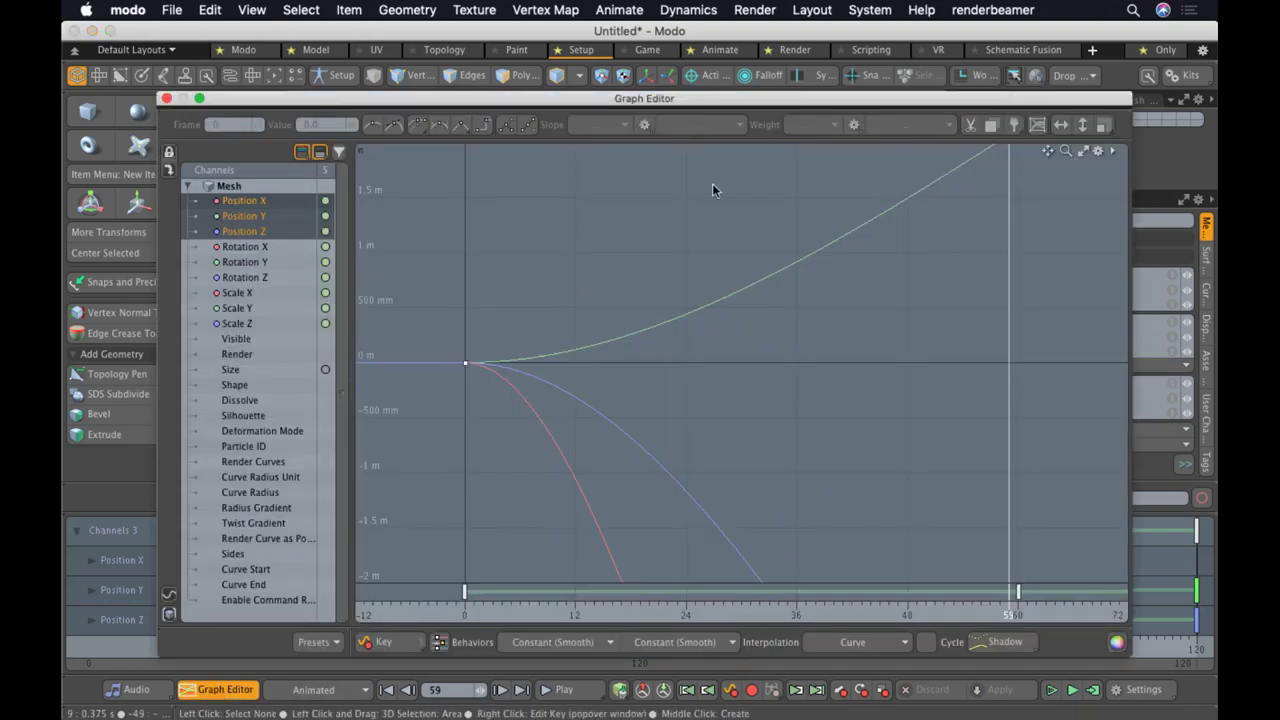
pyautogui.keyDown('ctrl'); pyautogui.keyDown('alt'); pyautogui.moveTo(690, 290); pyautogui.dragTo(570, 335); pyautogui.keyUp('alt'); pyautogui.keyUp('ctrl')
pyautogui.keyDown('ctrl'); pyautogui.keyDown('alt'); pyautogui.moveTo(730, 375); pyautogui.dragTo(570, 390); pyautogui.keyUp('alt'); pyautogui.keyUp('ctrl')
pyautogui.keyDown('ctrl'); pyautogui.keyDown('alt'); pyautogui.moveTo(728, 403); pyautogui.dragTo(730, 560); pyautogui.keyUp('alt'); pyautogui.keyUp('ctrl')
pyautogui.keyDown('alt'); pyautogui.moveTo(806, 510); pyautogui.dragTo(771, 439); pyautogui.keyUp('alt')
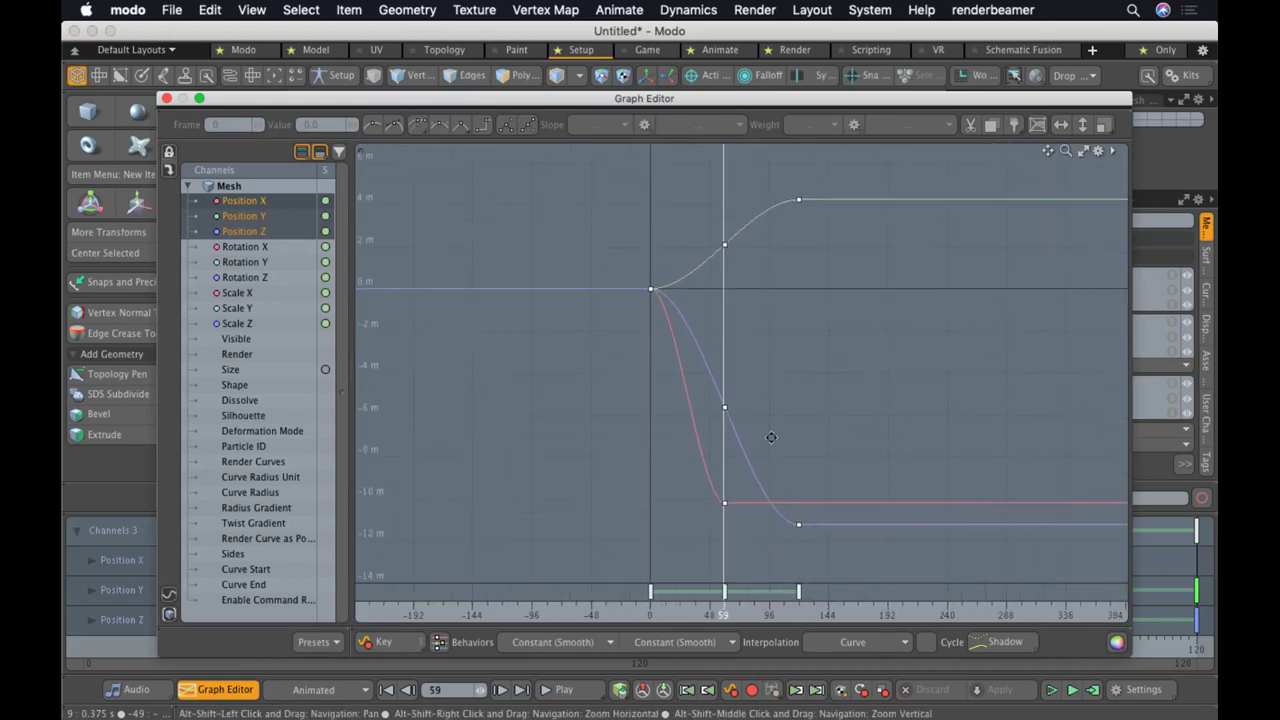
pyautogui.moveTo(593, 102); pyautogui.dragTo(630, 336)
pyautogui.moveTo(788, 409)
pyautogui.keyDown('ctrl'); pyautogui.keyDown('alt'); pyautogui.mouseDown()
pyautogui.moveTo(806, 357)
pyautogui.moveTo(803, 406)
pyautogui.mouseUp(); pyautogui.keyUp('alt'); pyautogui.keyUp('ctrl')
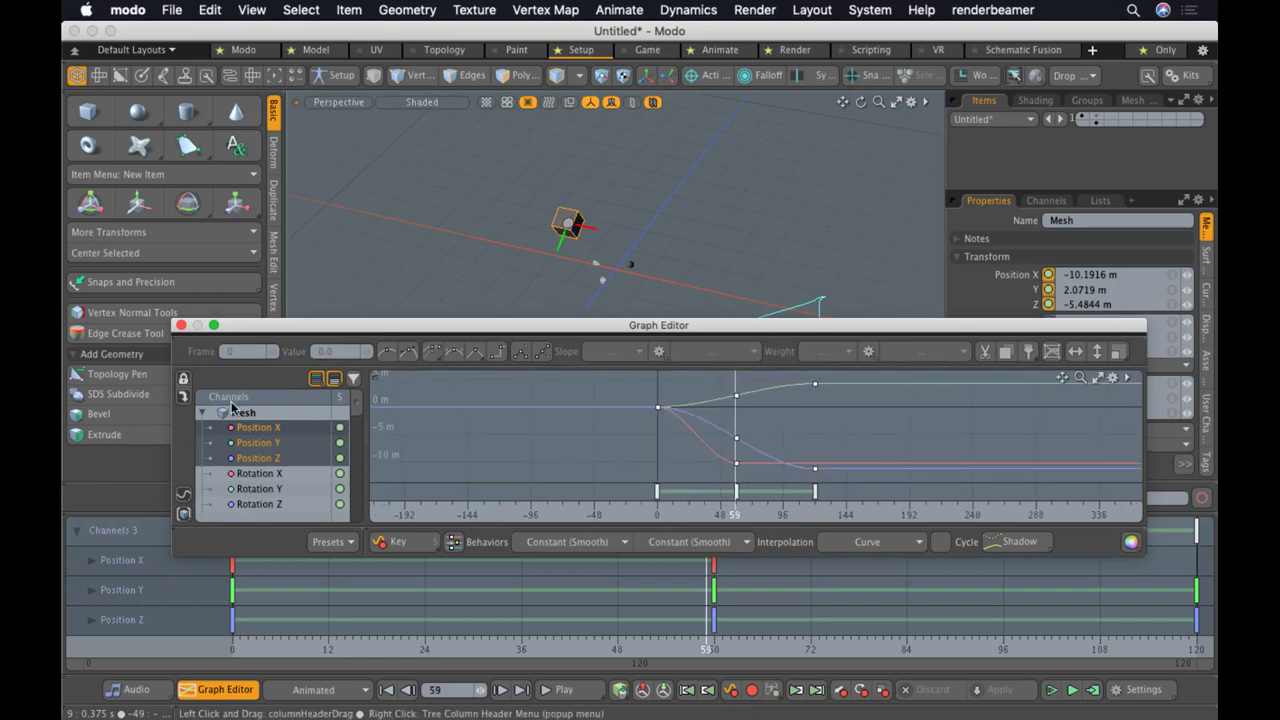
# Show only the Position X curve in the Graph Editor and switch the Animated keying mode to Off
pyautogui.click(253, 428)
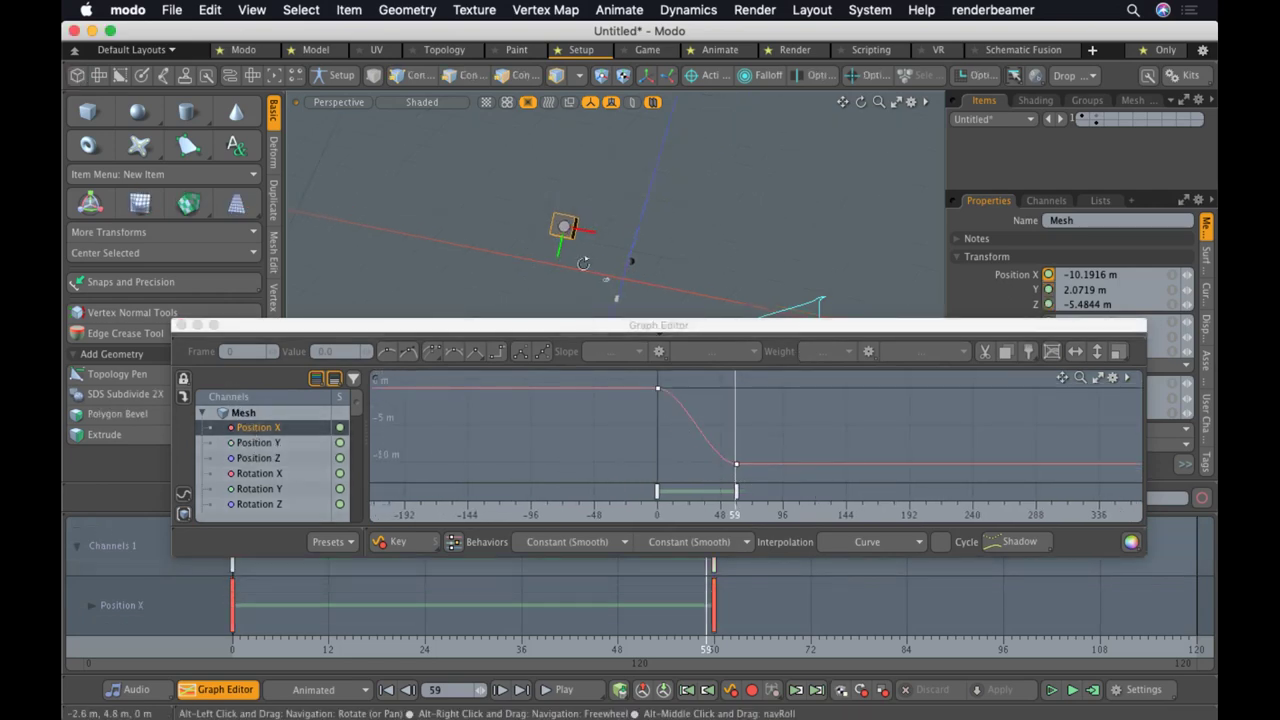
pyautogui.keyDown('alt'); pyautogui.moveTo(568, 259); pyautogui.dragTo(443, 192); pyautogui.keyUp('alt')
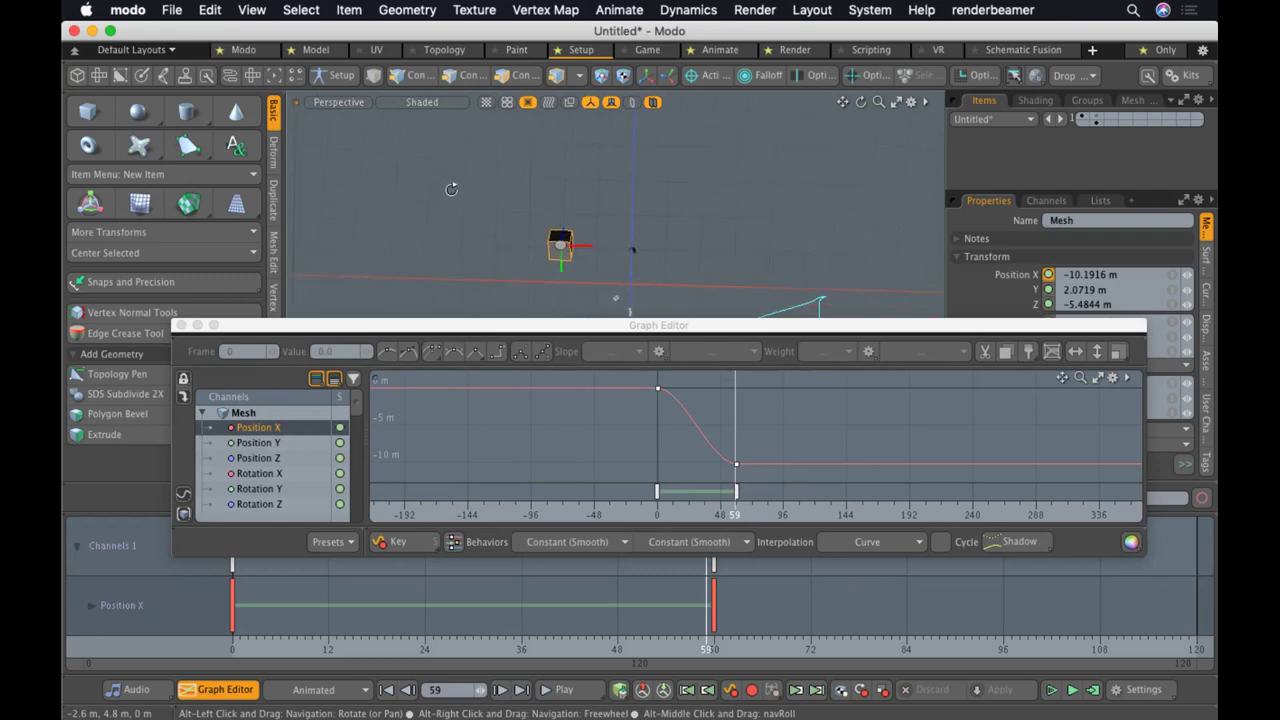
pyautogui.click(283, 687)
# Return to frame 0 and play the animation with the cube seen along the Z axis
pyautogui.moveTo(268, 648); pyautogui.dragTo(232, 648)
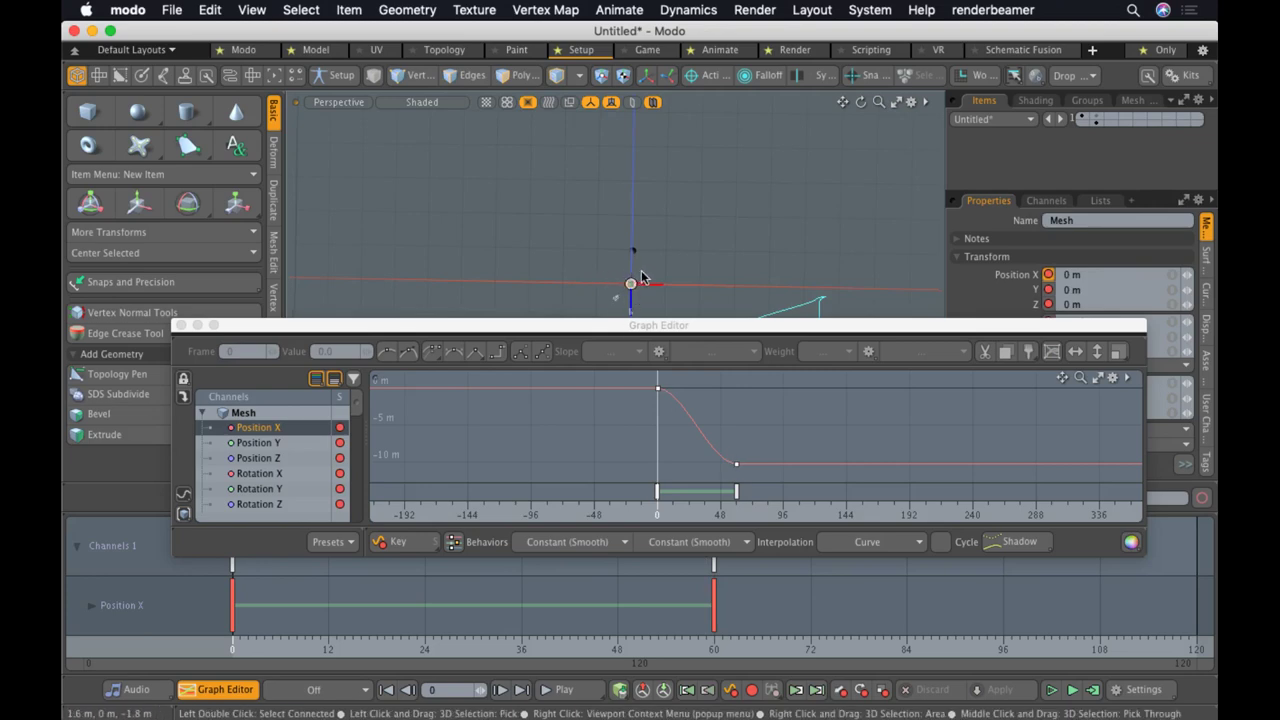
pyautogui.keyDown('ctrl'); pyautogui.keyDown('alt'); pyautogui.moveTo(620, 293); pyautogui.dragTo(766, 277); pyautogui.keyUp('alt'); pyautogui.keyUp('ctrl')
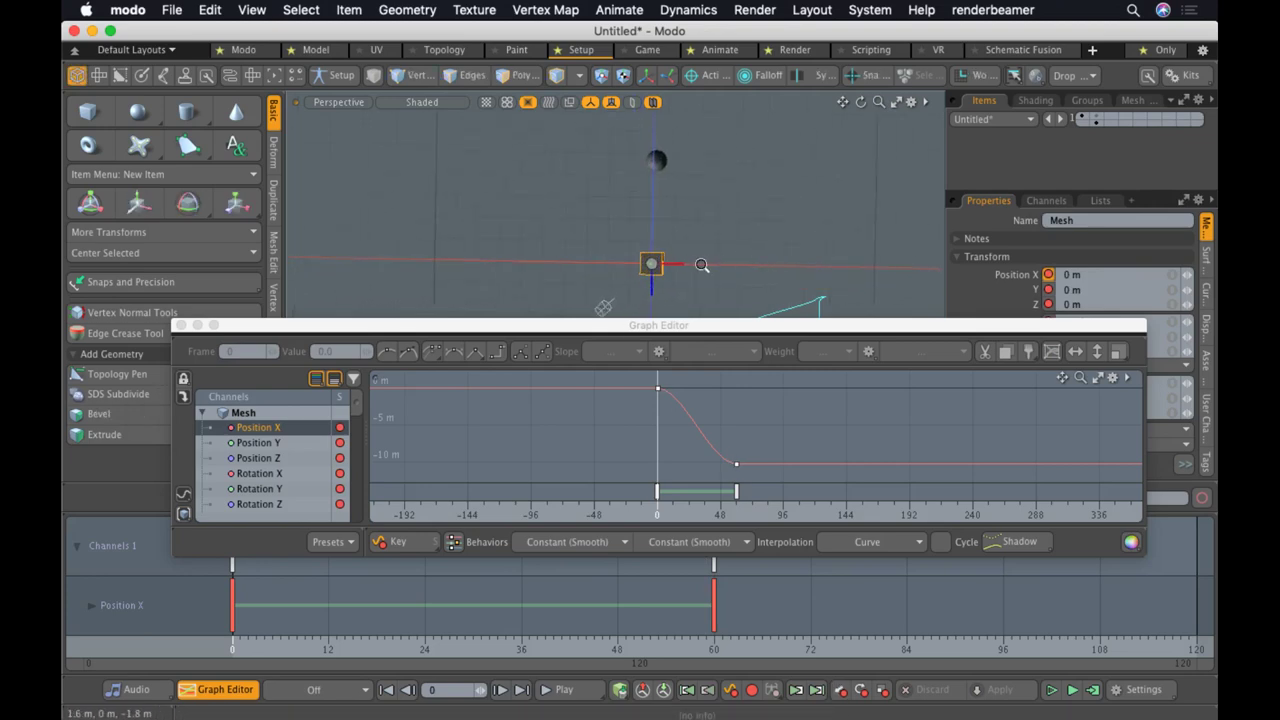
pyautogui.click(558, 690)
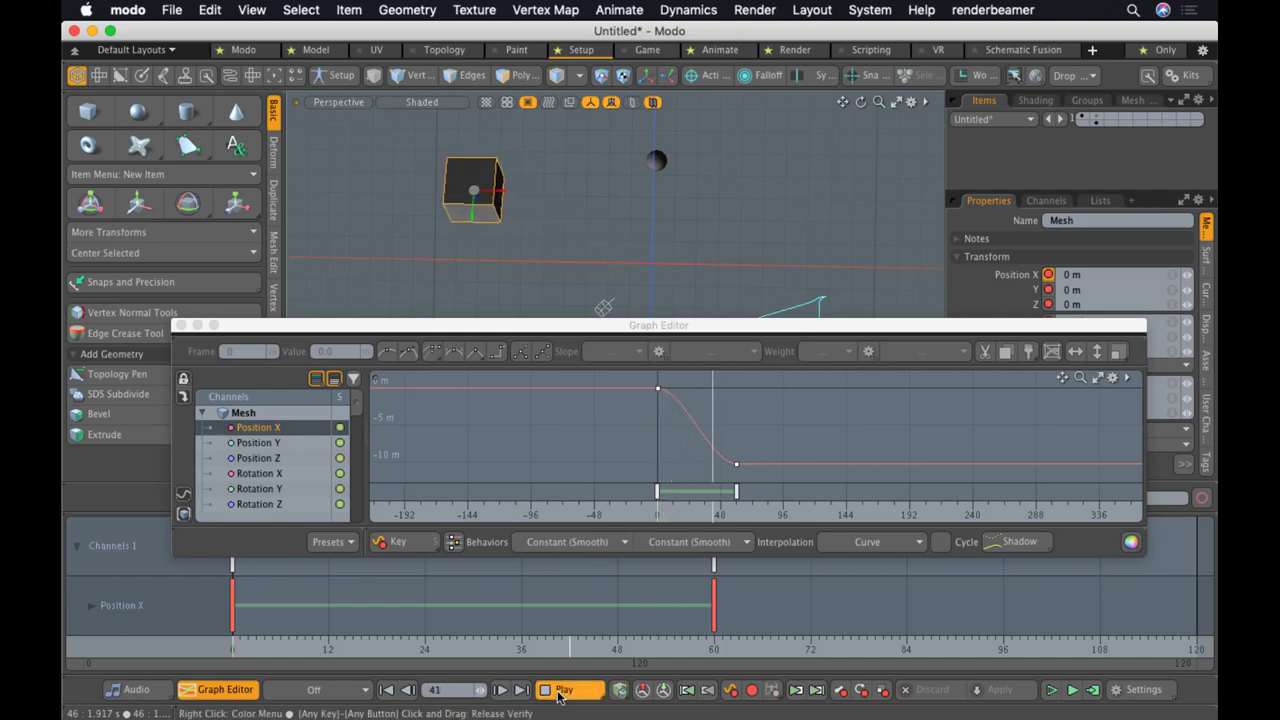
pyautogui.click(558, 697)
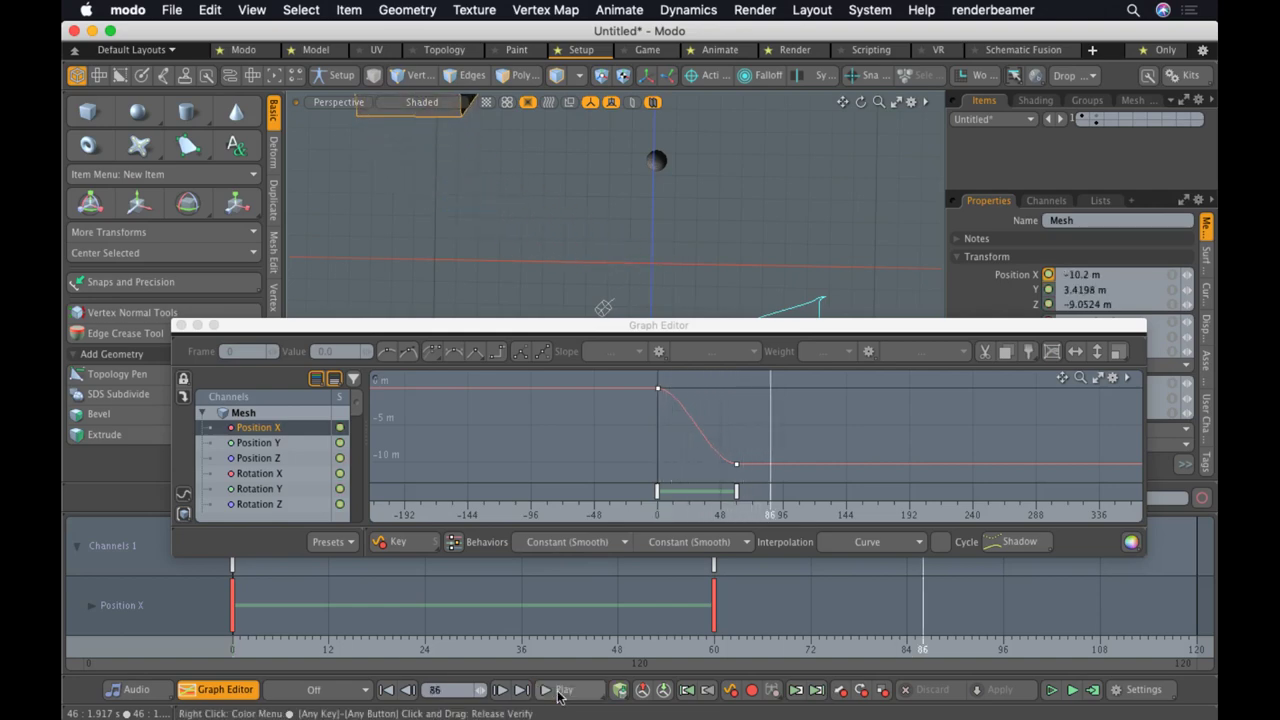
# Select the Position X key at frame 60 and scrub past it to frame 108 to examine the curve after the last key
pyautogui.moveTo(691, 657)
pyautogui.mouseDown()
pyautogui.moveTo(489, 657)
pyautogui.moveTo(842, 652)
pyautogui.moveTo(232, 652)
pyautogui.moveTo(810, 652)
pyautogui.mouseUp()
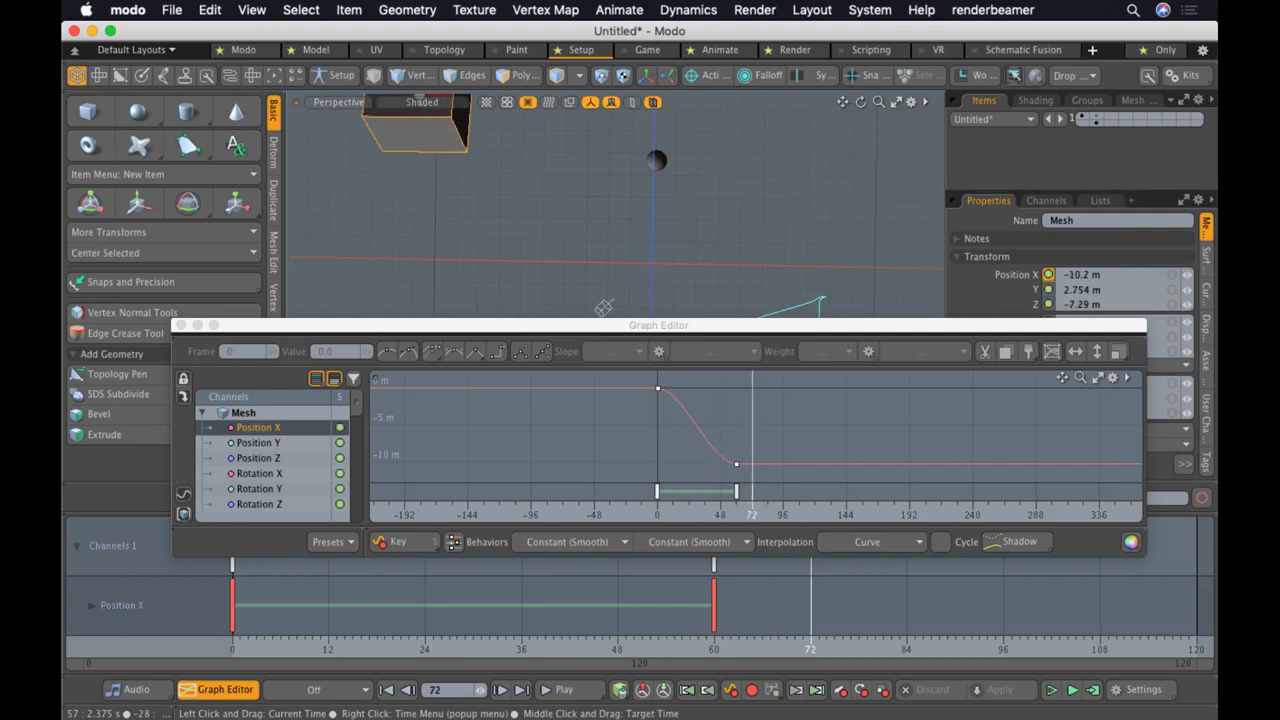
pyautogui.moveTo(810, 652); pyautogui.dragTo(713, 652)
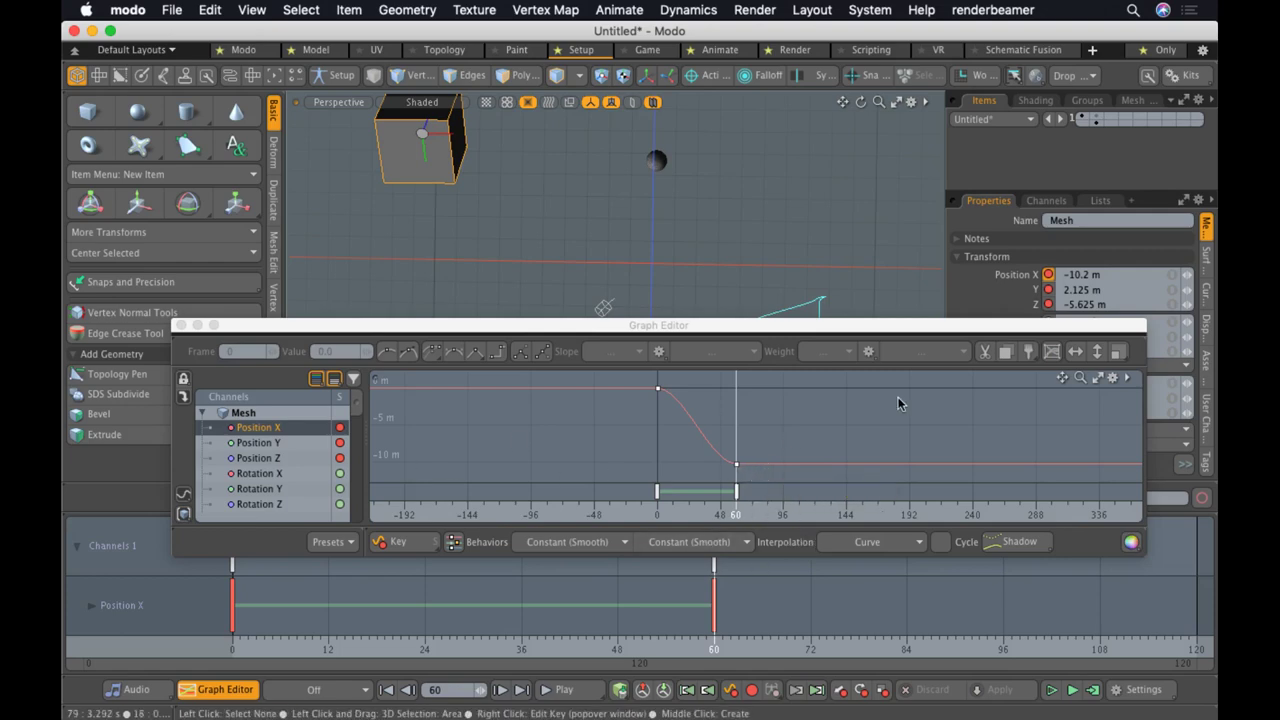
pyautogui.click(729, 465)
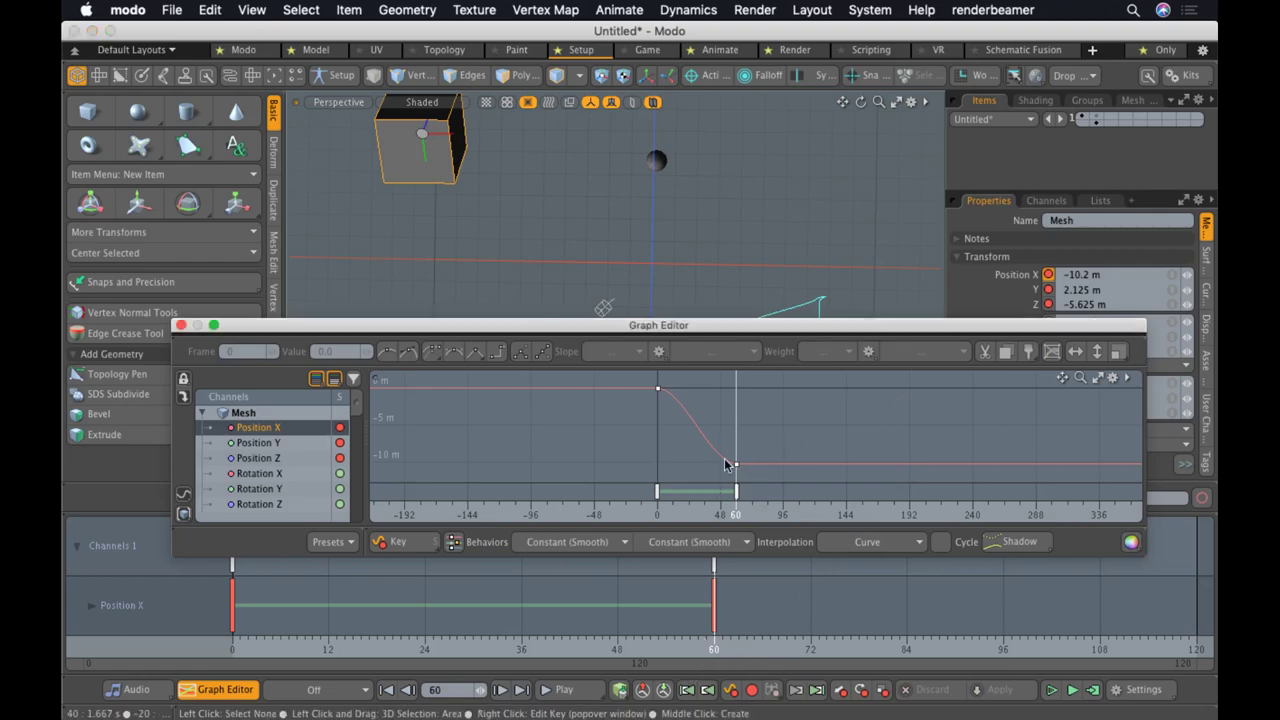
pyautogui.click(738, 463)
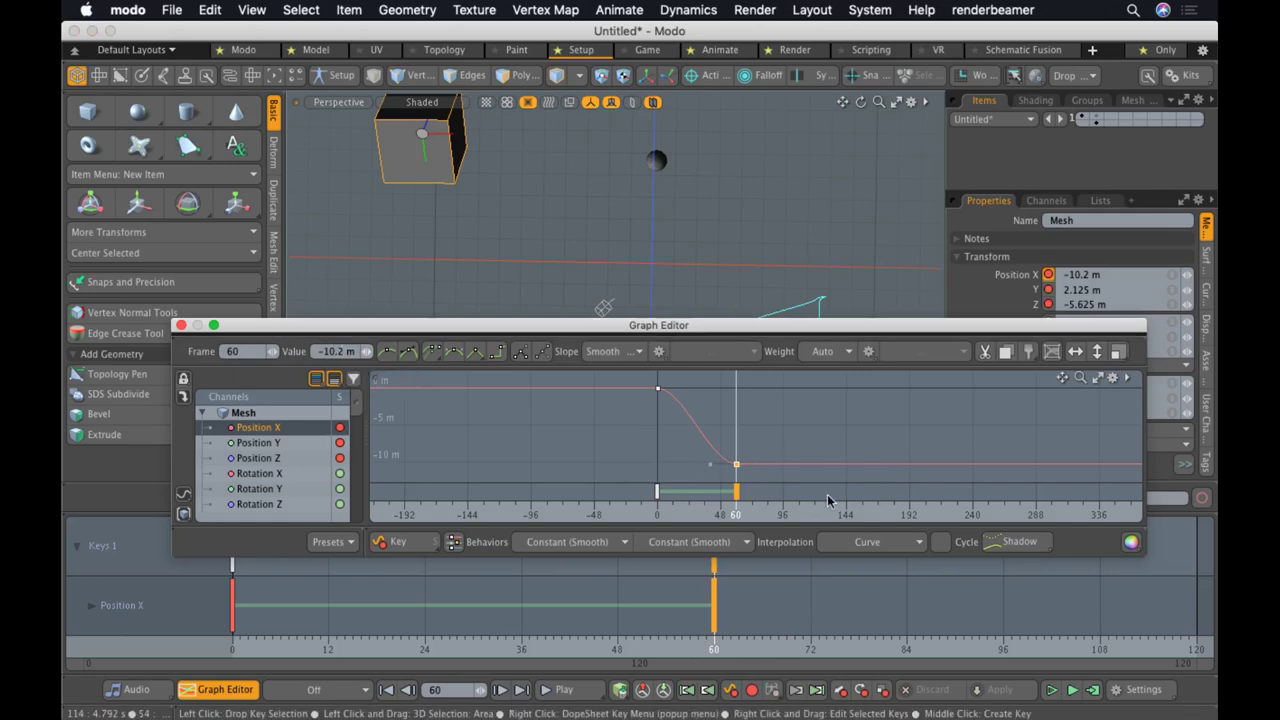
pyautogui.moveTo(755, 514); pyautogui.dragTo(799, 514)
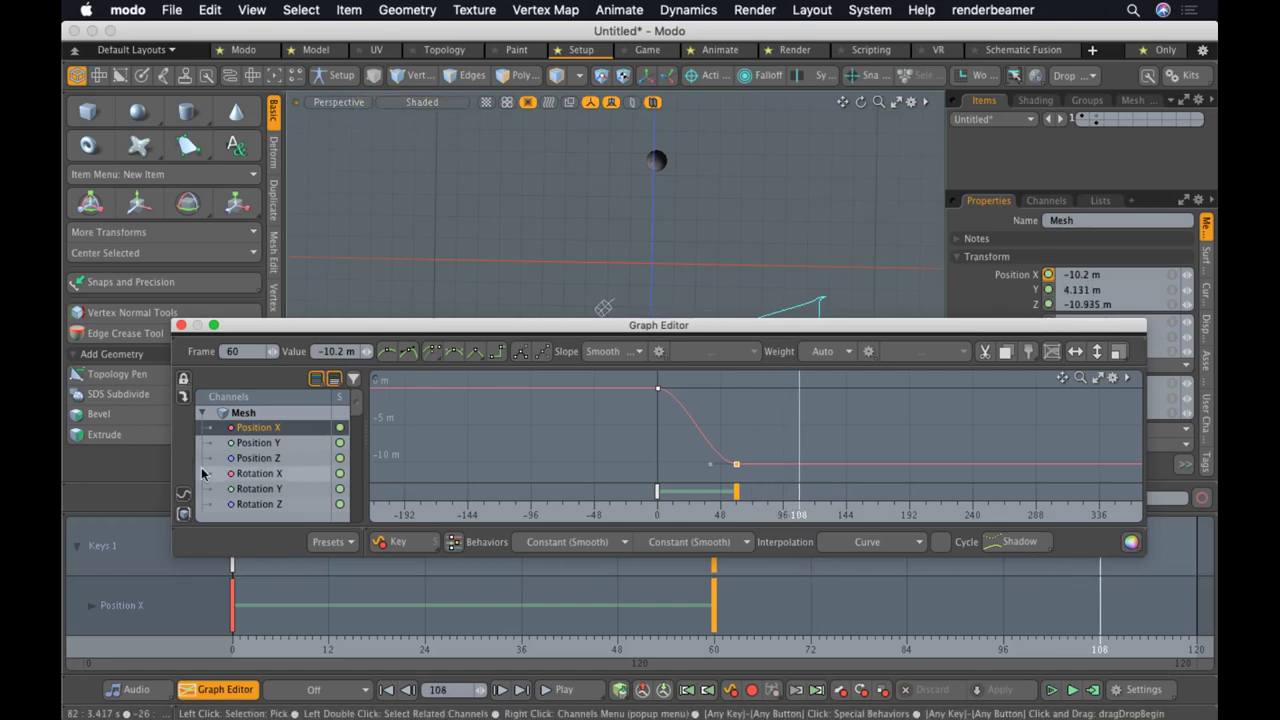
# Add the Position Y and Position Z curves to the graph and compare all three at frame 120
pyautogui.keyDown('shift'); pyautogui.click(252, 442); pyautogui.keyUp('shift')
pyautogui.keyDown('shift'); pyautogui.click(245, 458); pyautogui.keyUp('shift')
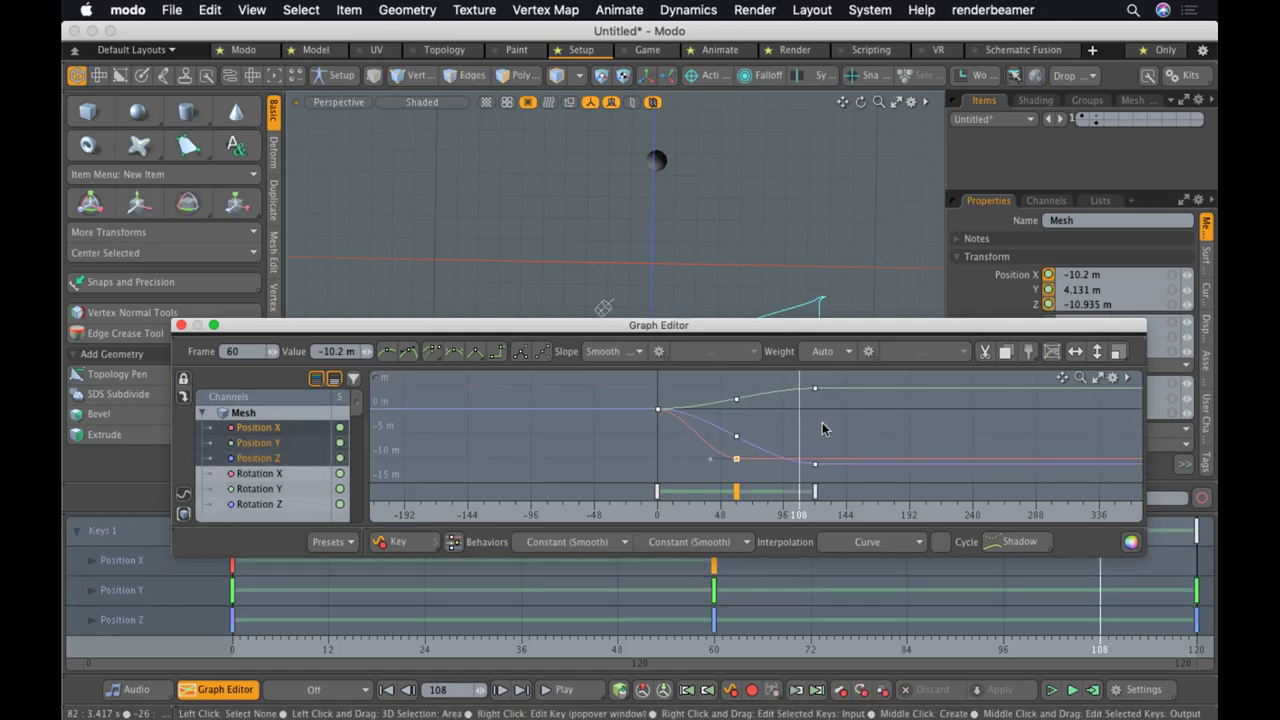
pyautogui.moveTo(809, 521); pyautogui.dragTo(815, 522)
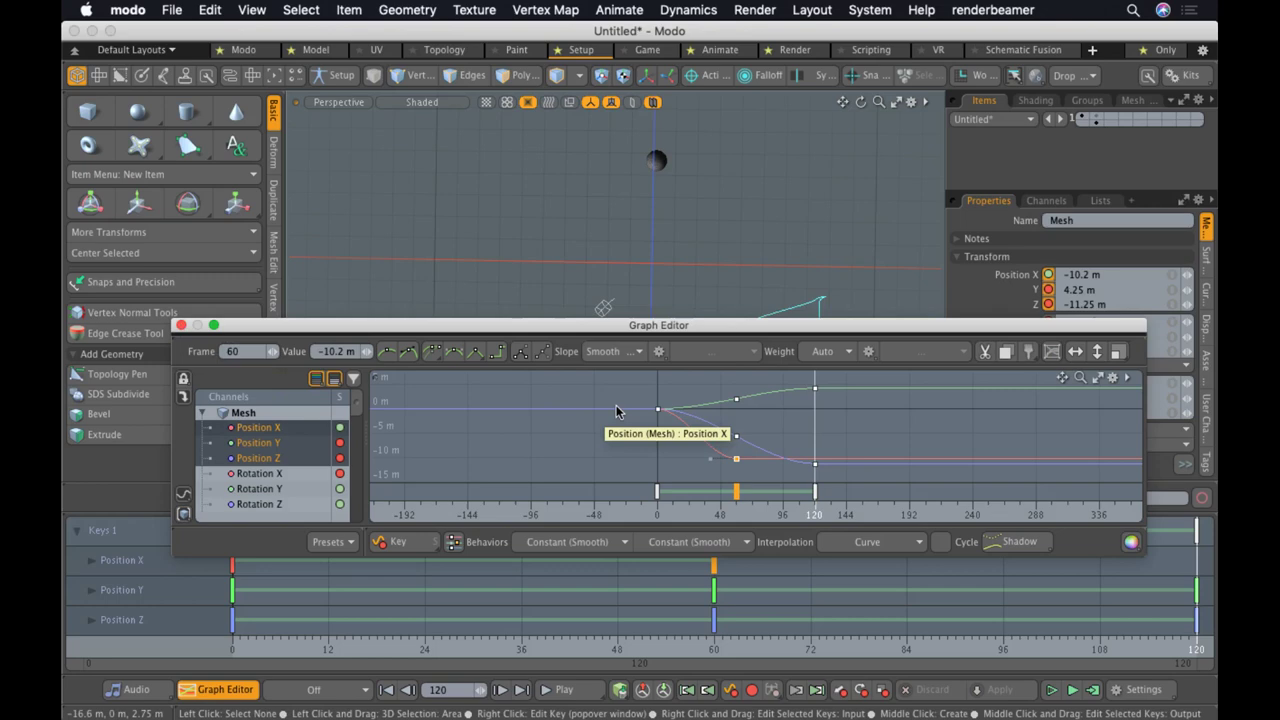
# Isolate the Position X curve and set its outgoing behavior to Oscillate (Smooth)
pyautogui.click(289, 429)
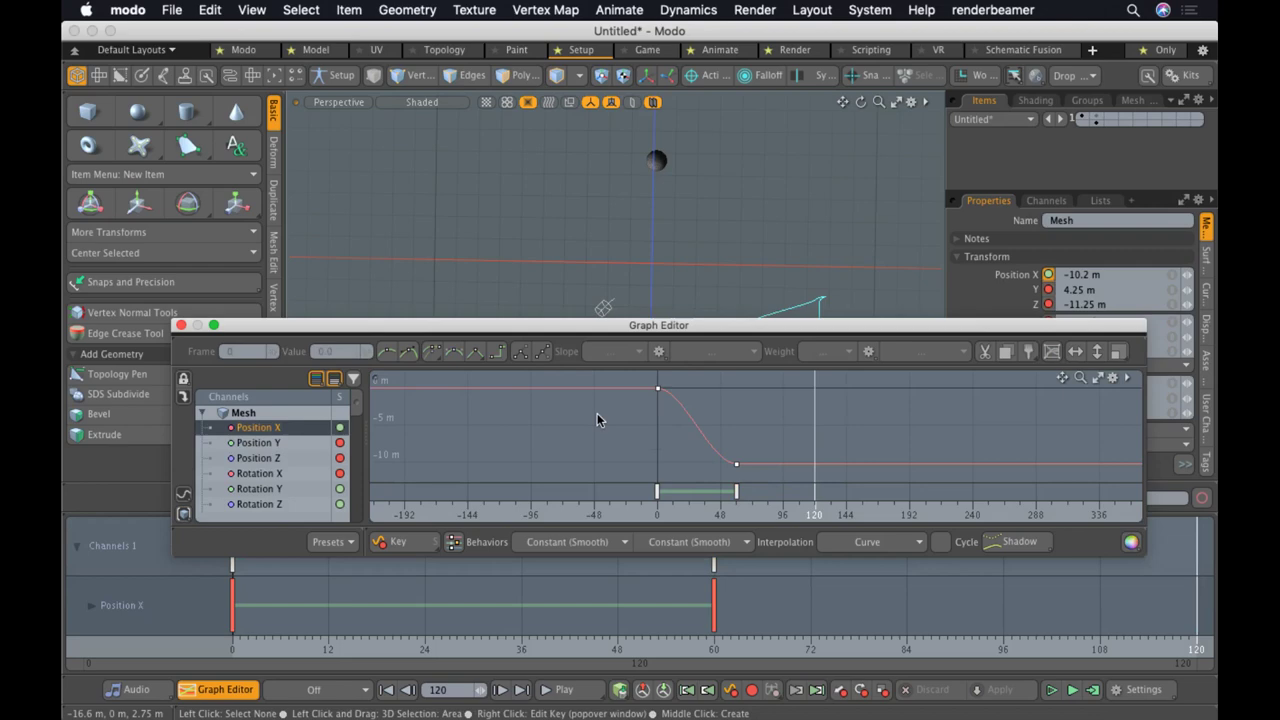
pyautogui.click(690, 541)
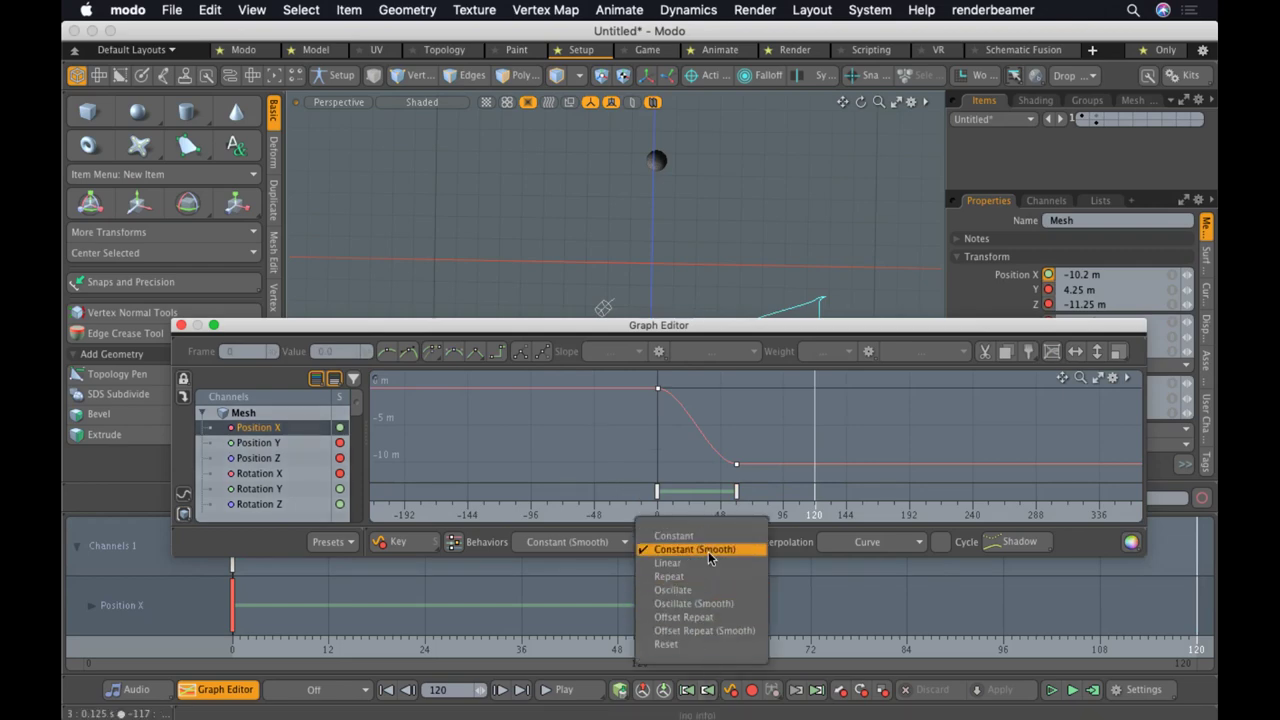
pyautogui.click(700, 603)
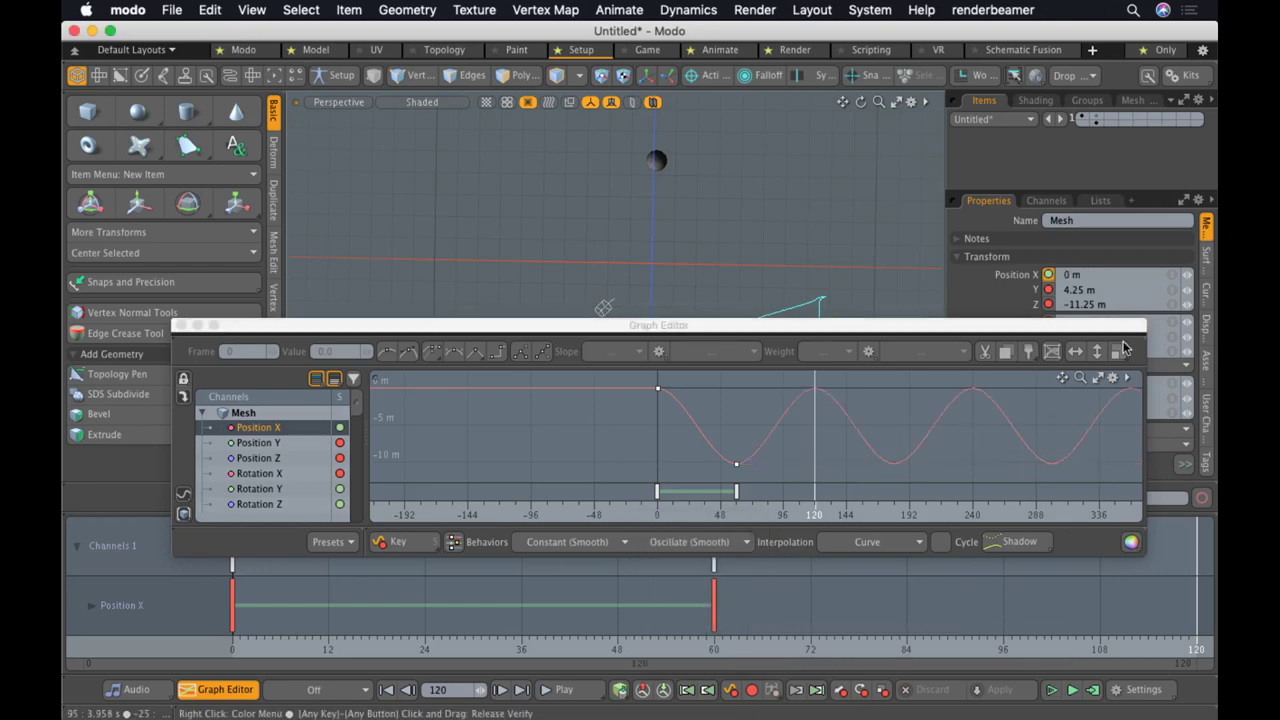
# Scrub the animation past the last key and play it to view the cube's oscillating Position X motion in the viewport
pyautogui.moveTo(707, 328); pyautogui.dragTo(603, 409)
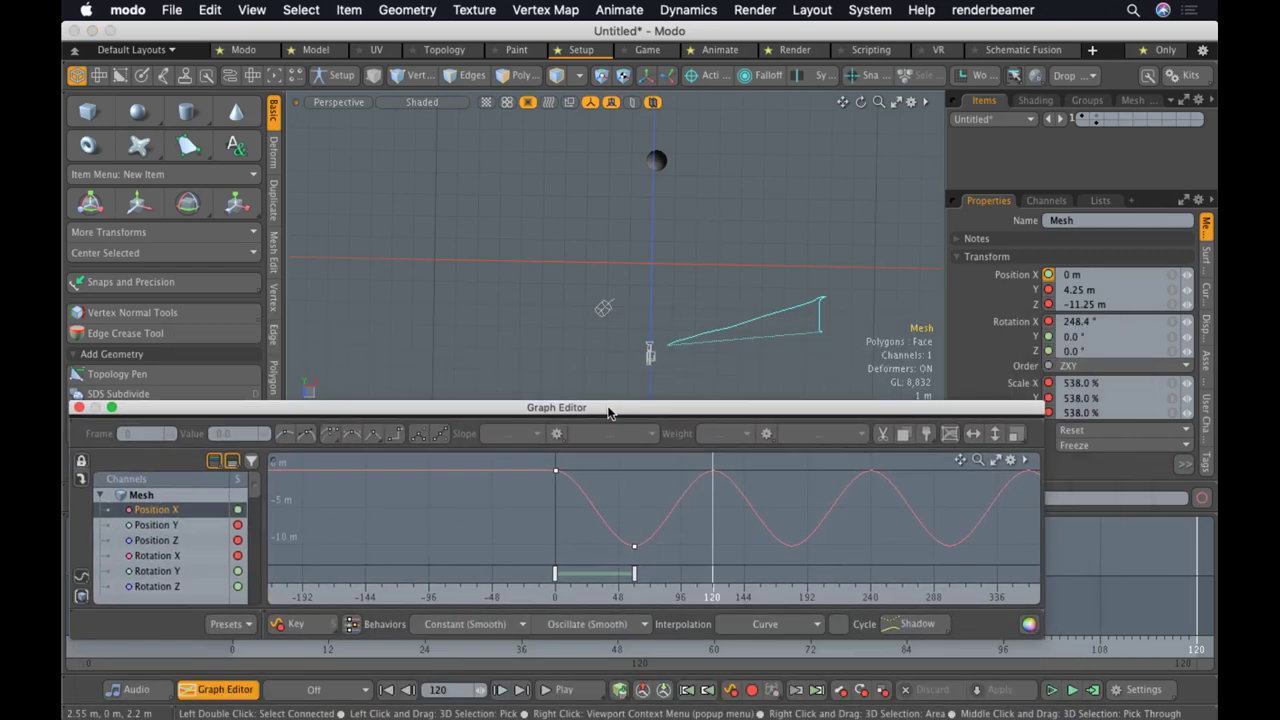
pyautogui.click(562, 505)
pyautogui.moveTo(562, 596); pyautogui.dragTo(727, 596)
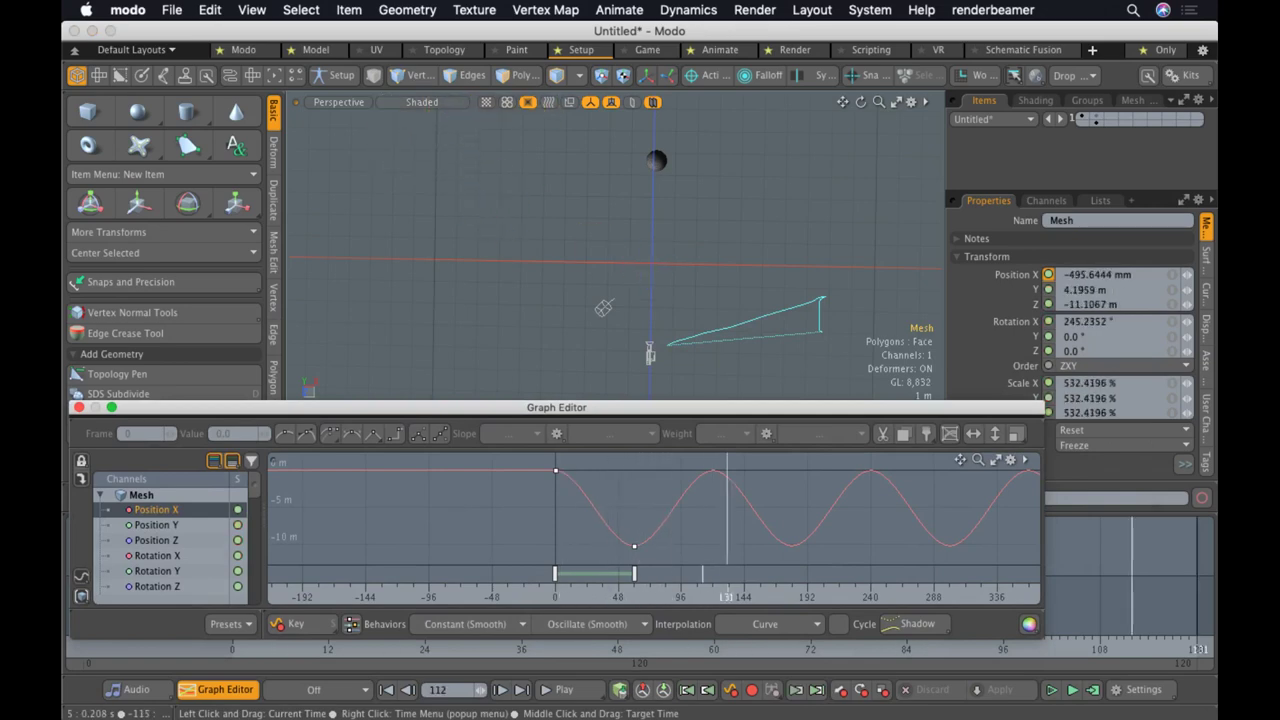
pyautogui.moveTo(850, 596); pyautogui.dragTo(857, 596)
pyautogui.moveTo(669, 505); pyautogui.dragTo(750, 505)
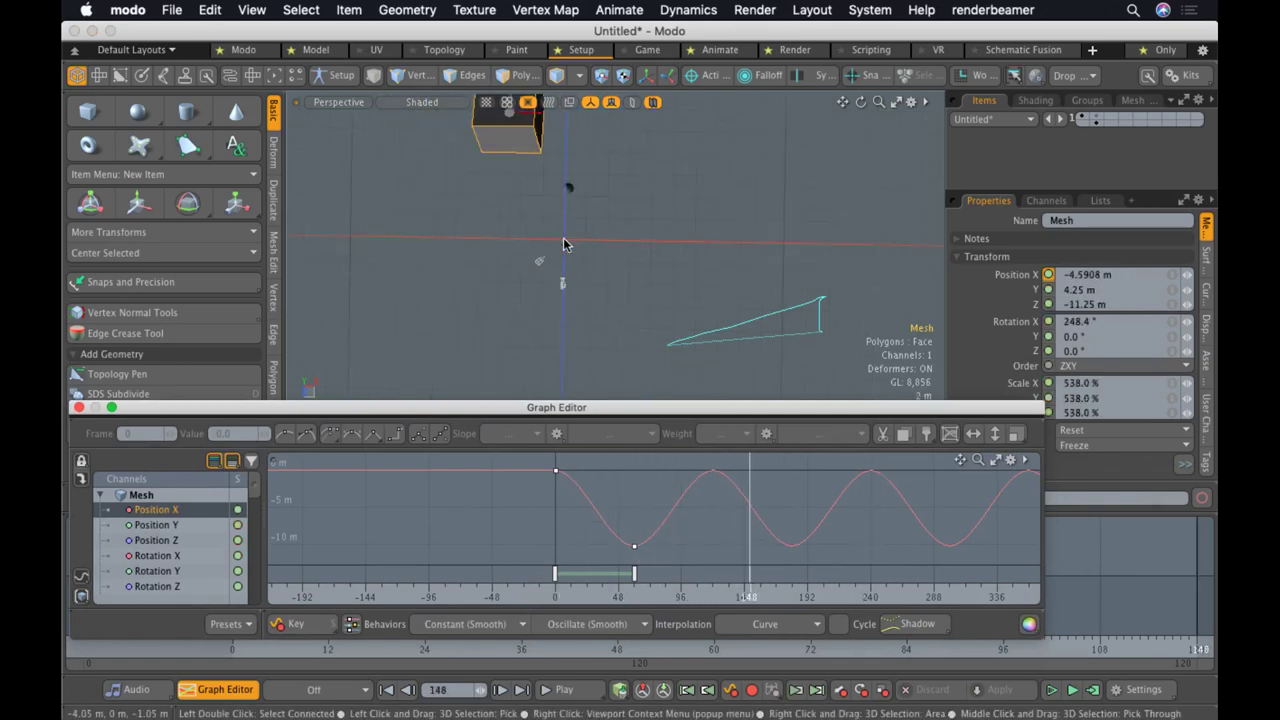
pyautogui.moveTo(623, 500); pyautogui.dragTo(660, 500)
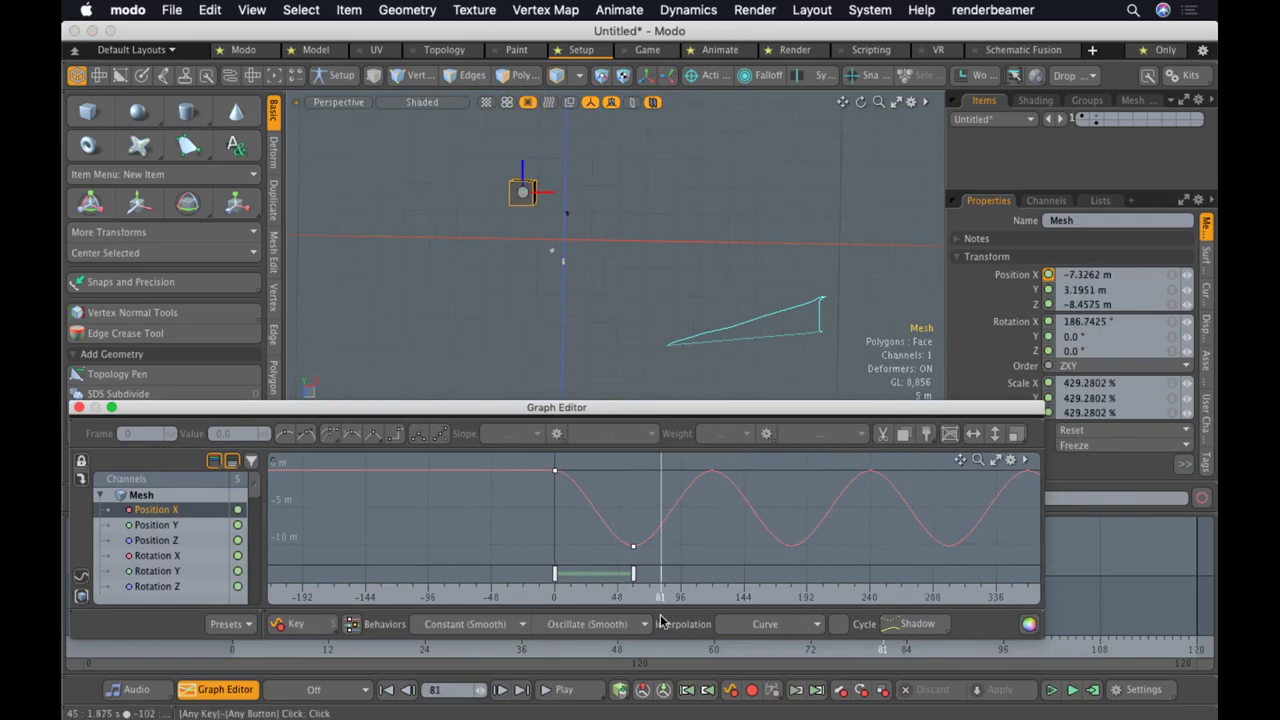
pyautogui.click(563, 690)
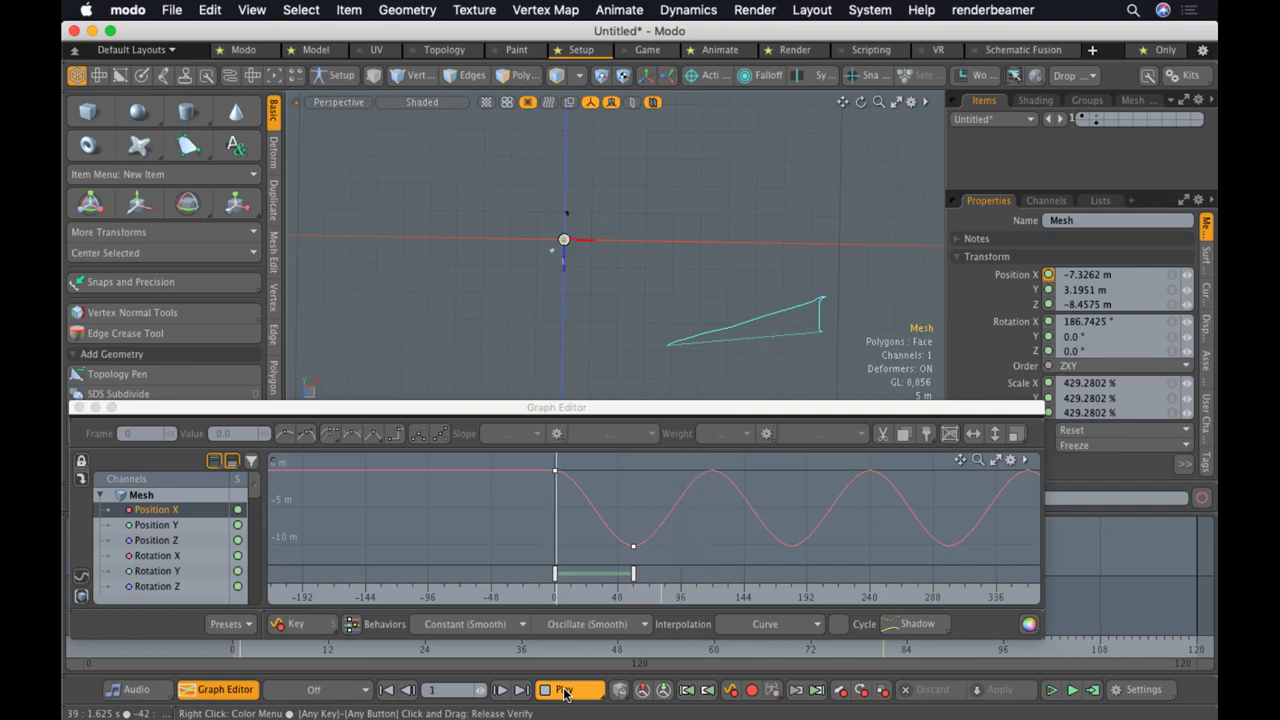
pyautogui.press('space')
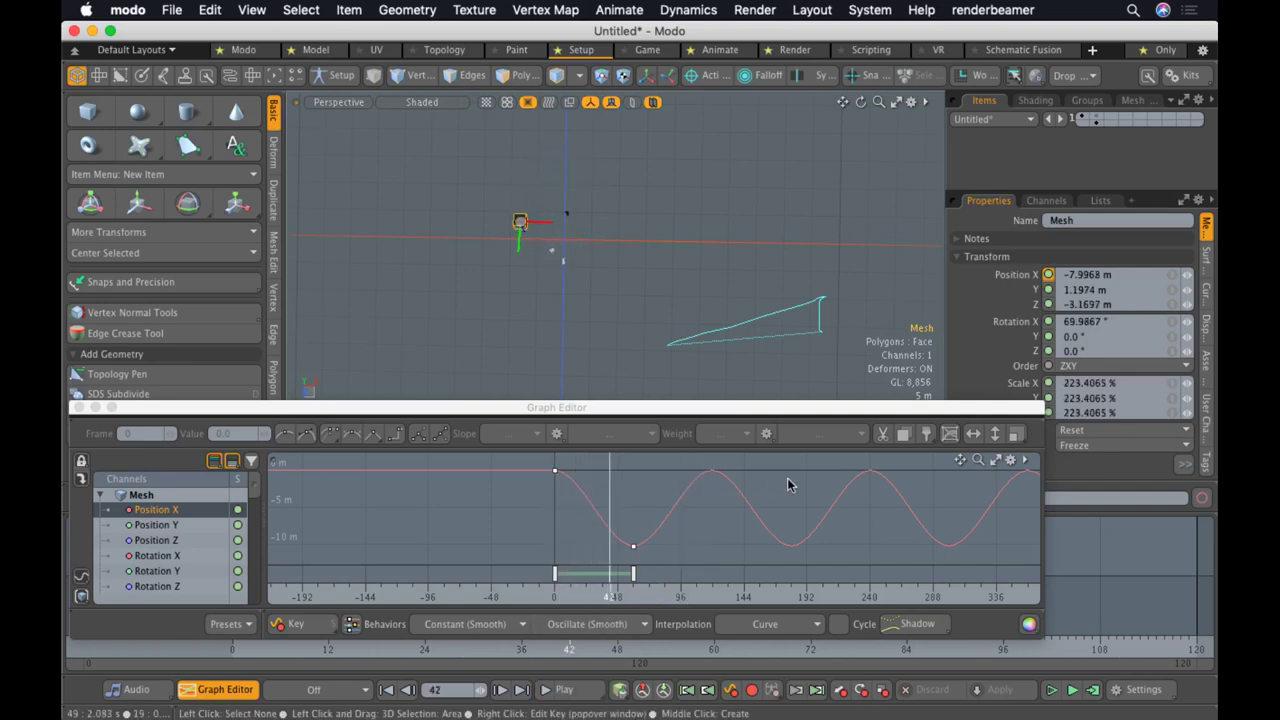
# Set the Position X curve's outgoing behavior to Offset Repeat (Smooth) and enlarge the Graph Editor to see how the curve continues
pyautogui.click(620, 624)
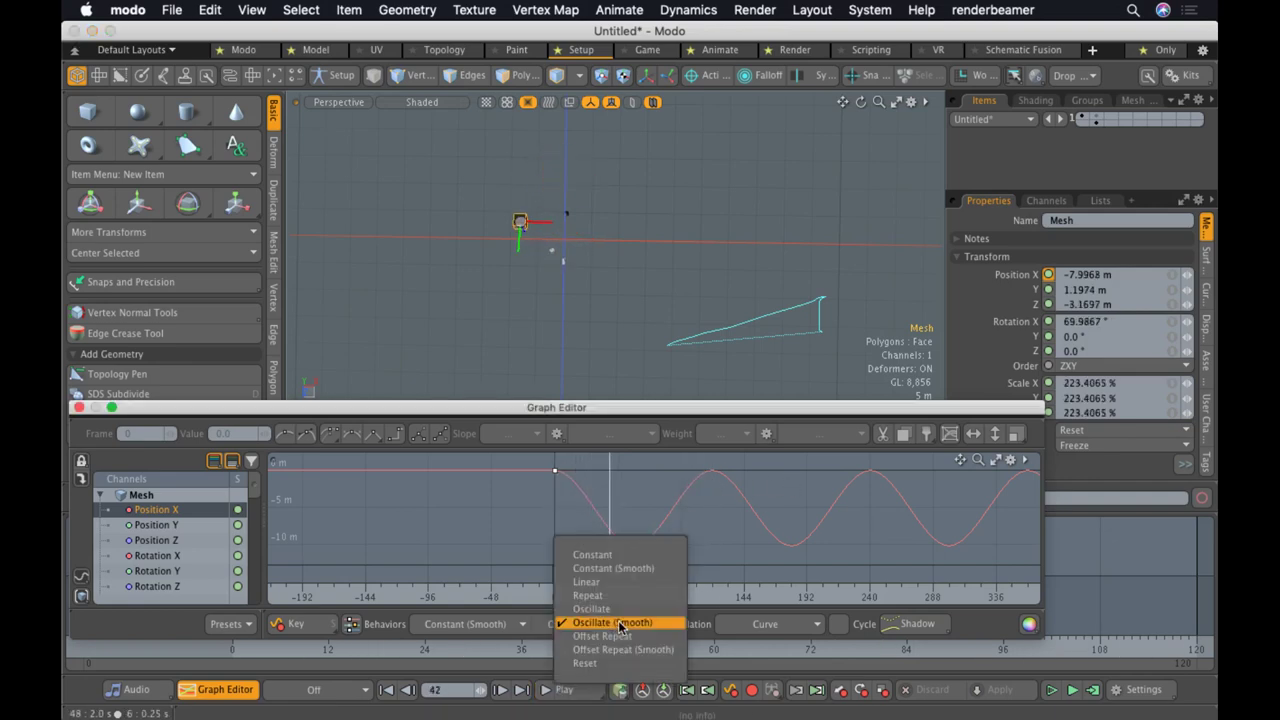
pyautogui.click(619, 649)
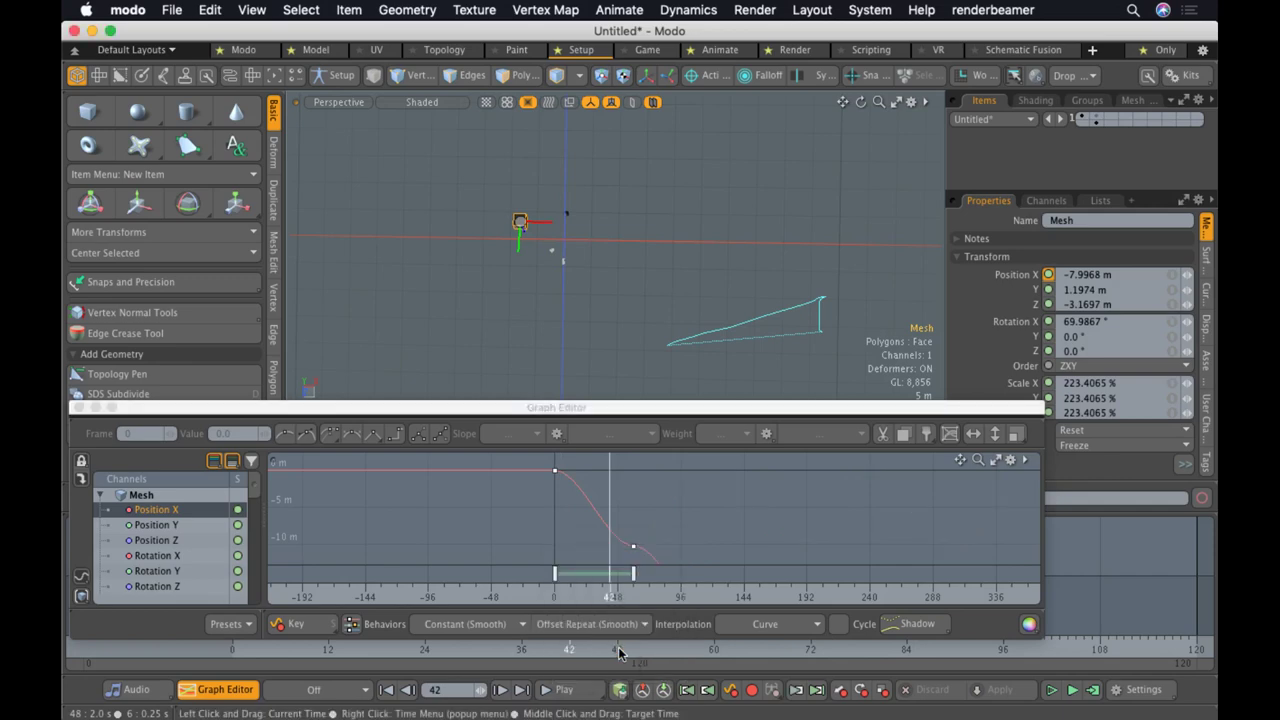
pyautogui.keyDown('alt'); pyautogui.moveTo(633, 518); pyautogui.dragTo(650, 88); pyautogui.keyUp('alt')
pyautogui.keyDown('ctrl'); pyautogui.keyDown('alt'); pyautogui.moveTo(677, 374); pyautogui.dragTo(551, 440); pyautogui.keyUp('alt'); pyautogui.keyUp('ctrl')
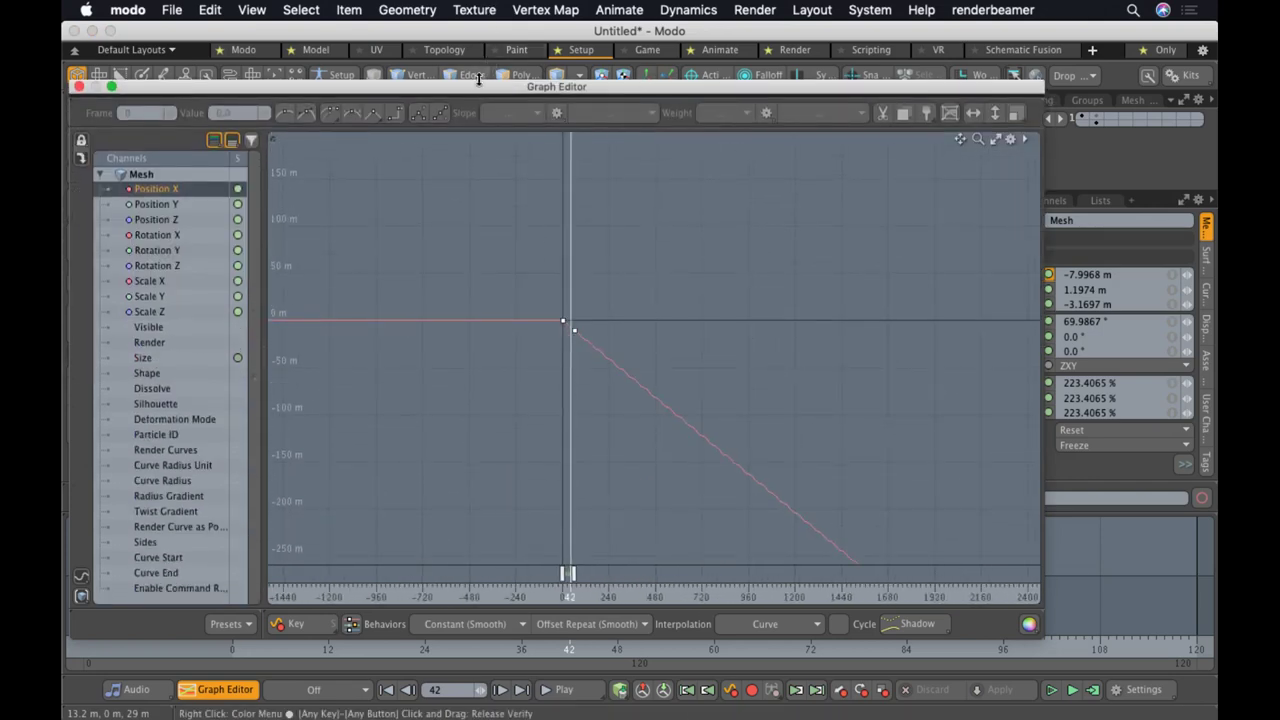
pyautogui.moveTo(478, 86)
pyautogui.mouseDown()
pyautogui.moveTo(490, 421)
pyautogui.moveTo(492, 82)
pyautogui.mouseUp()
# Set the Position X curve's outgoing behavior to Offset Repeat and its incoming behavior to Linear
pyautogui.click(622, 612)
pyautogui.click(610, 598)
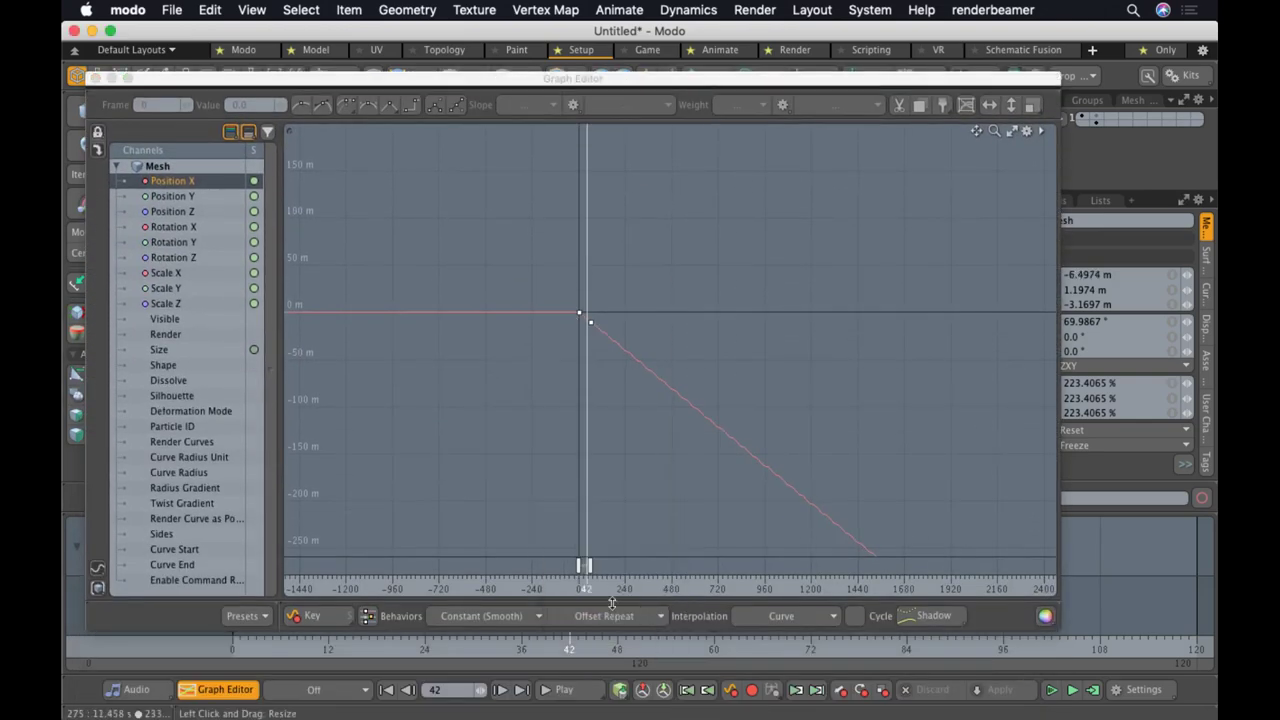
pyautogui.keyDown('ctrl'); pyautogui.keyDown('alt'); pyautogui.moveTo(605, 310); pyautogui.dragTo(610, 420); pyautogui.keyUp('alt'); pyautogui.keyUp('ctrl')
pyautogui.click(505, 616)
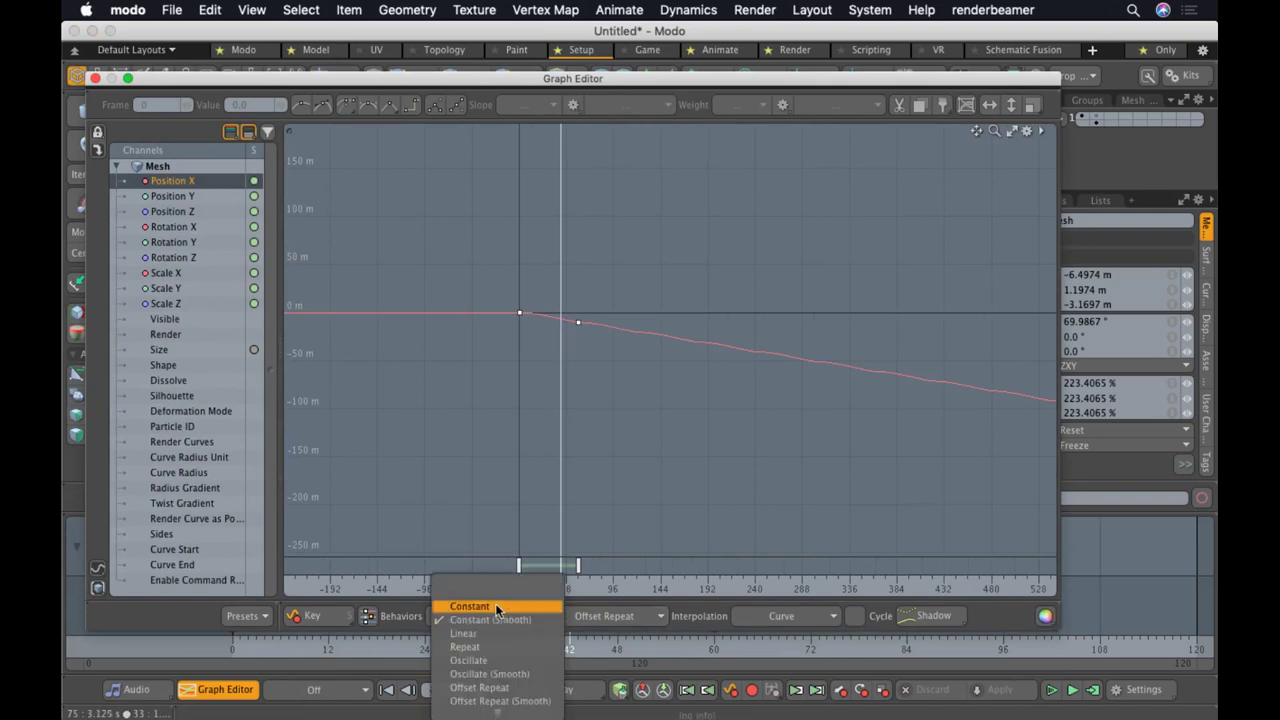
pyautogui.click(488, 634)
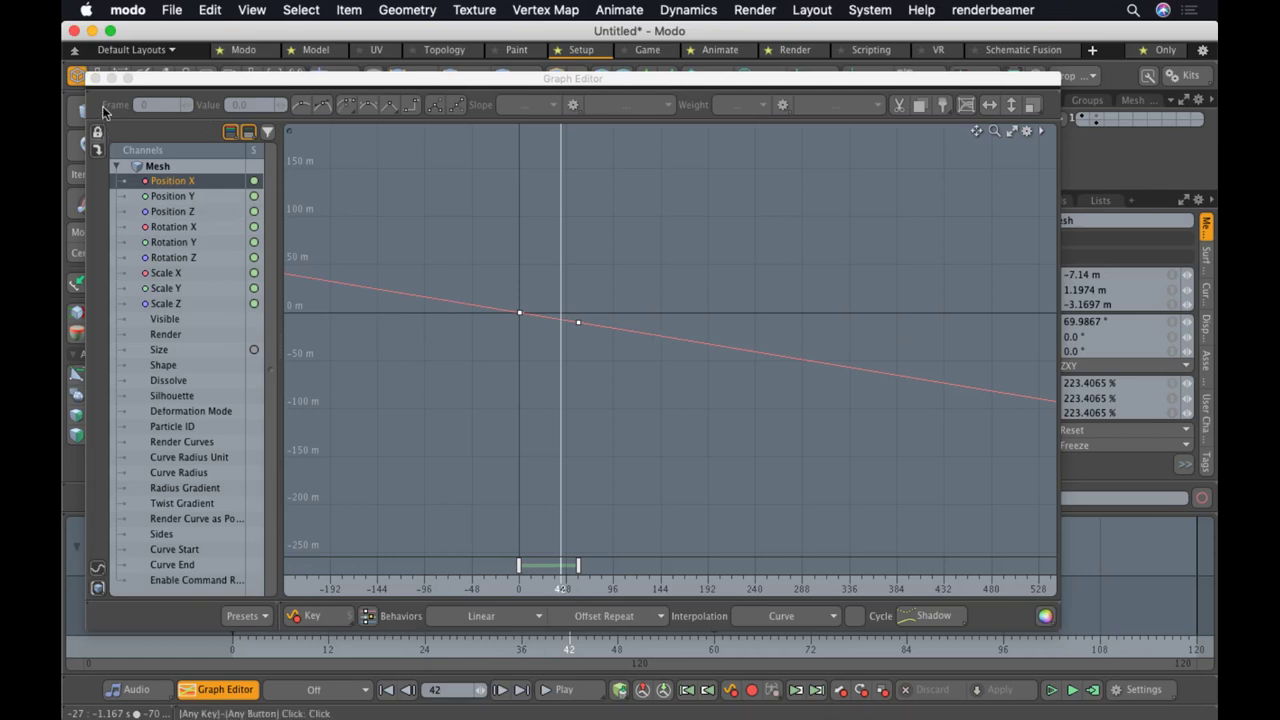
# Close the Graph Editor and play the animation in the viewport up to frame 75
pyautogui.click(95, 78)
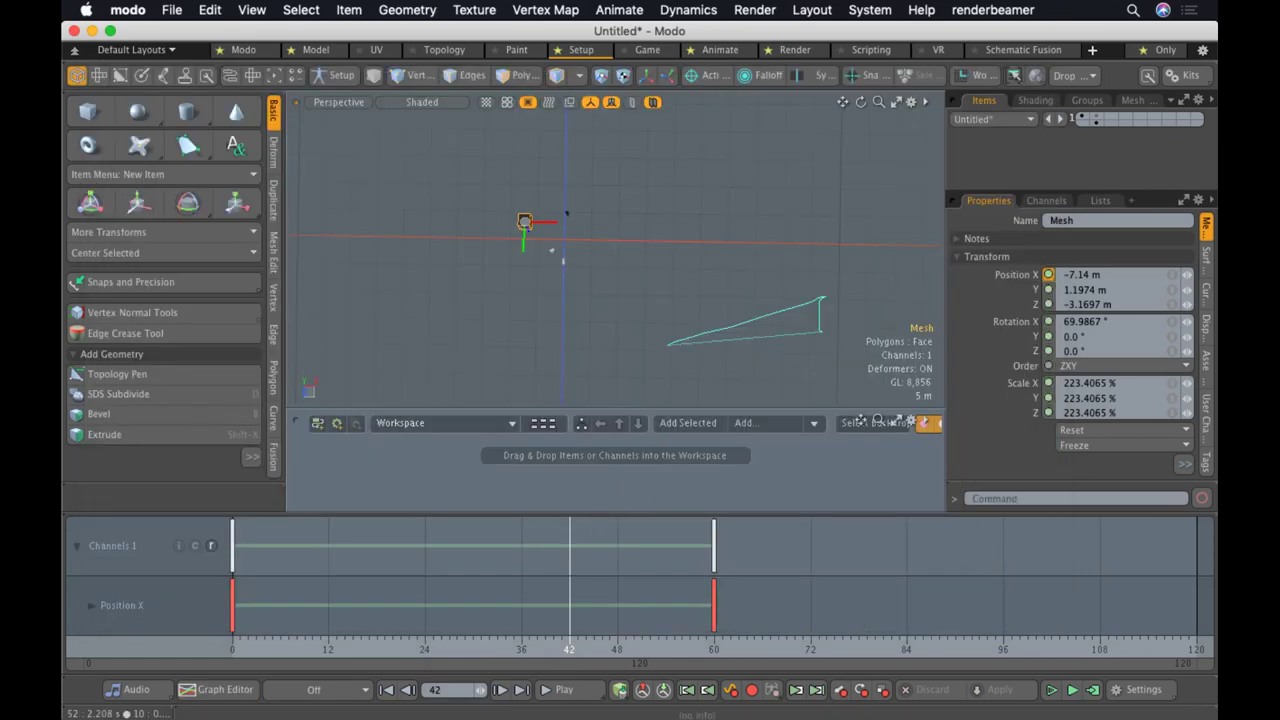
pyautogui.click(568, 689)
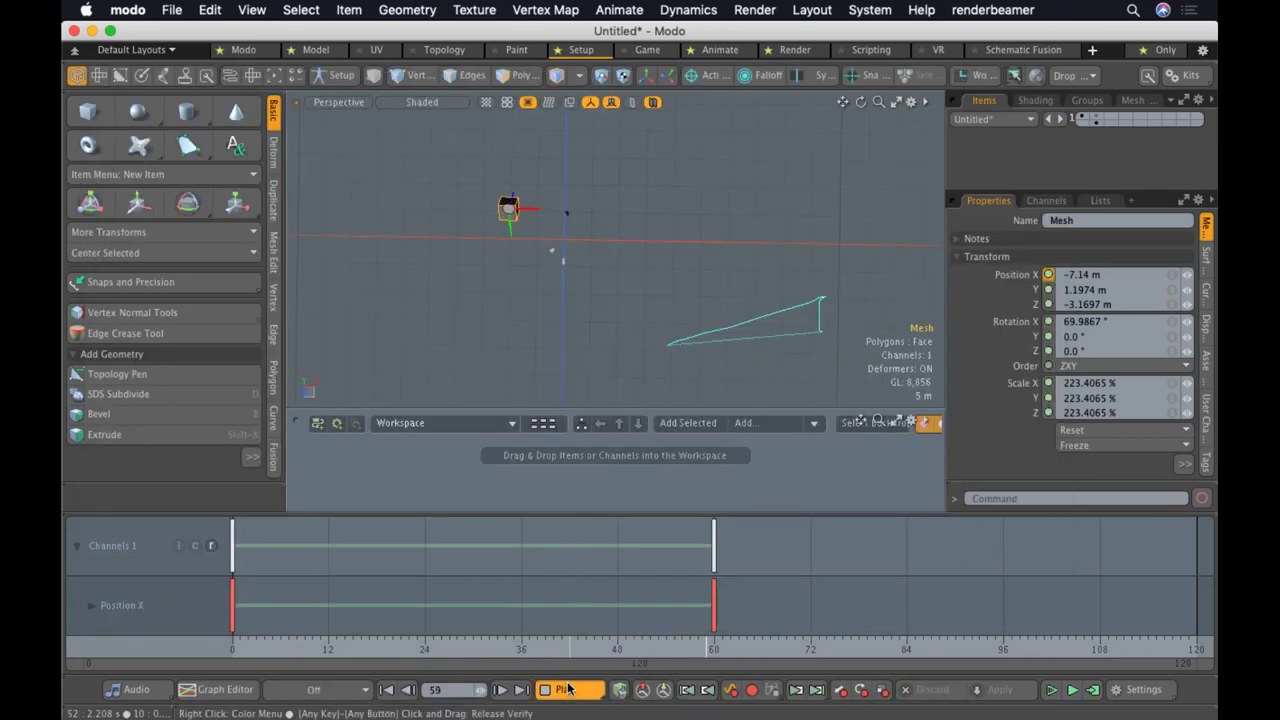
pyautogui.click(568, 689)
# Extend the scene and current end frames to 600 and play the longer animation in a wider view of the cube
pyautogui.click(1148, 692)
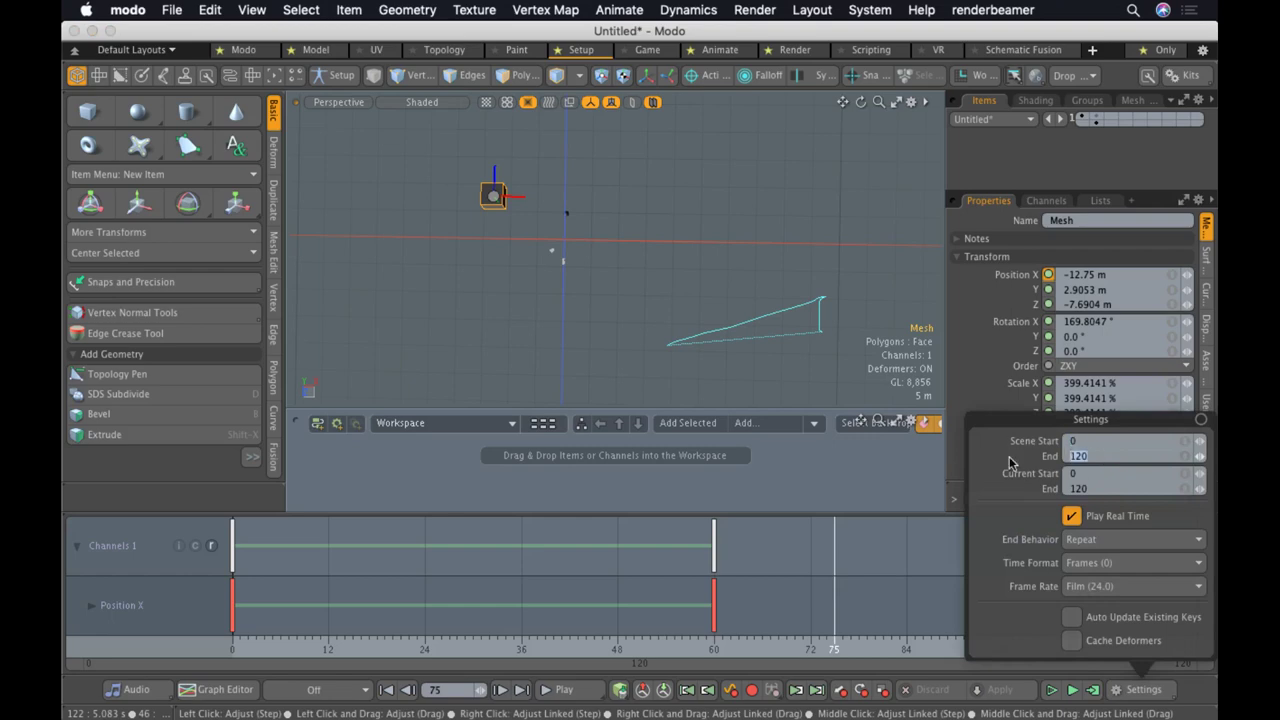
pyautogui.write('00')
pyautogui.press('Tab')
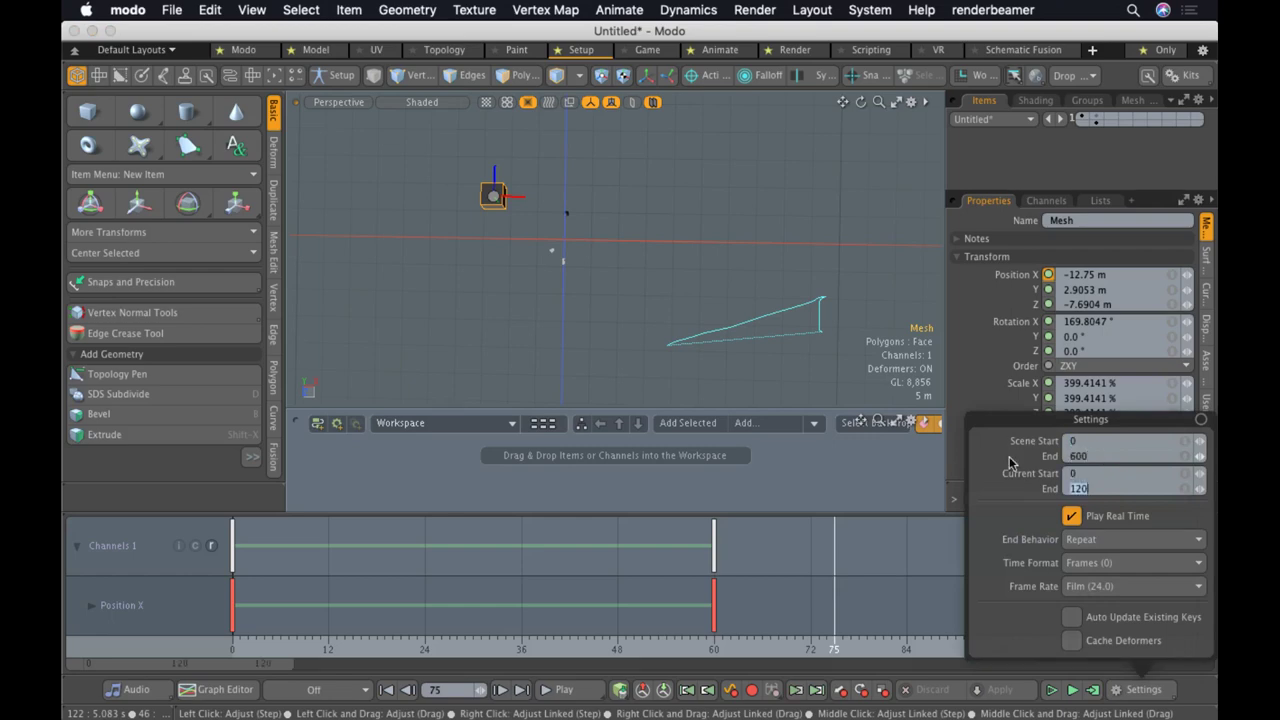
pyautogui.press('Return')
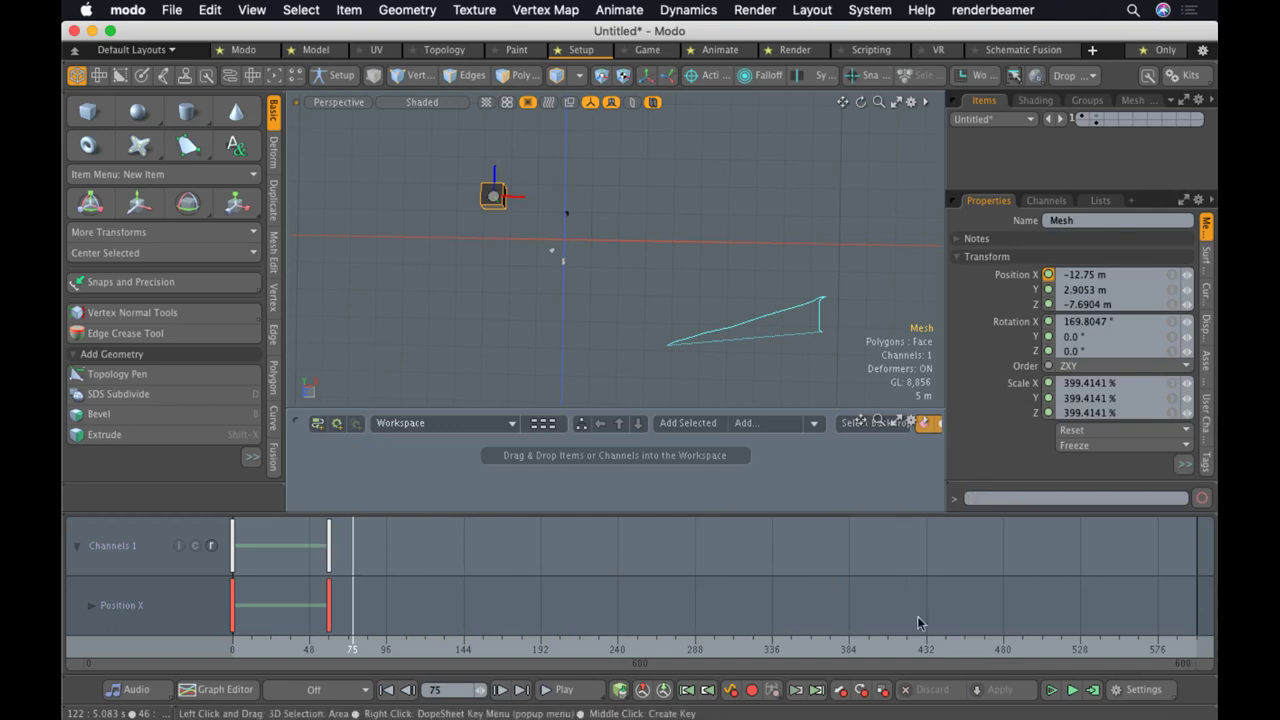
pyautogui.click(553, 690)
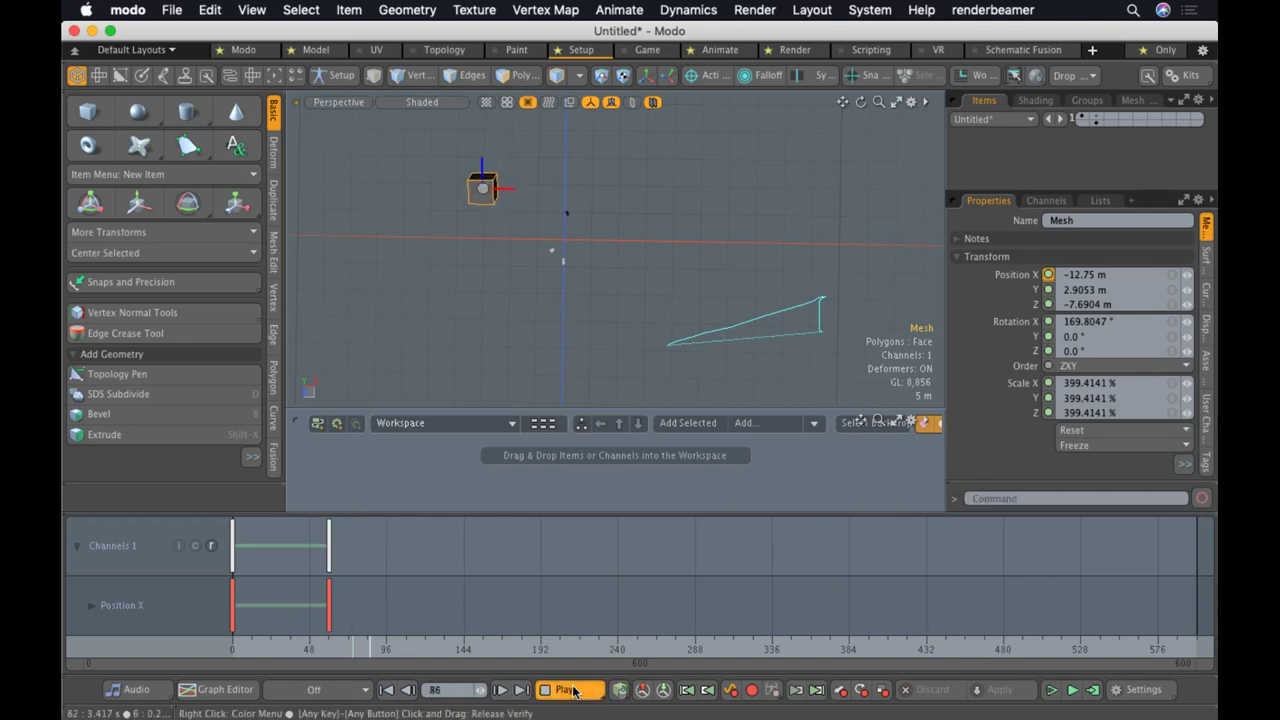
pyautogui.keyDown('ctrl'); pyautogui.keyDown('alt'); pyautogui.moveTo(598, 352); pyautogui.dragTo(438, 327); pyautogui.keyUp('alt'); pyautogui.keyUp('ctrl')
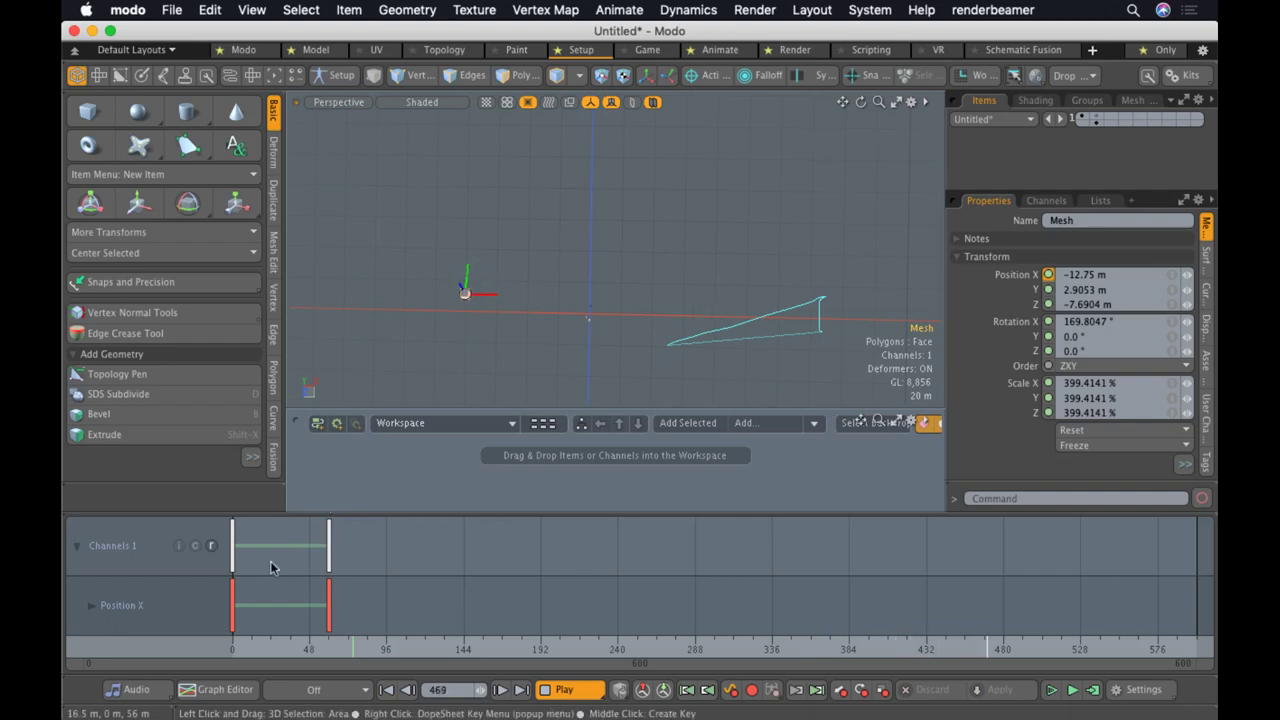
# Reopen the Graph Editor during playback and move the last Position X key to frame 72 with a value of -3.2 m
pyautogui.click(224, 690)
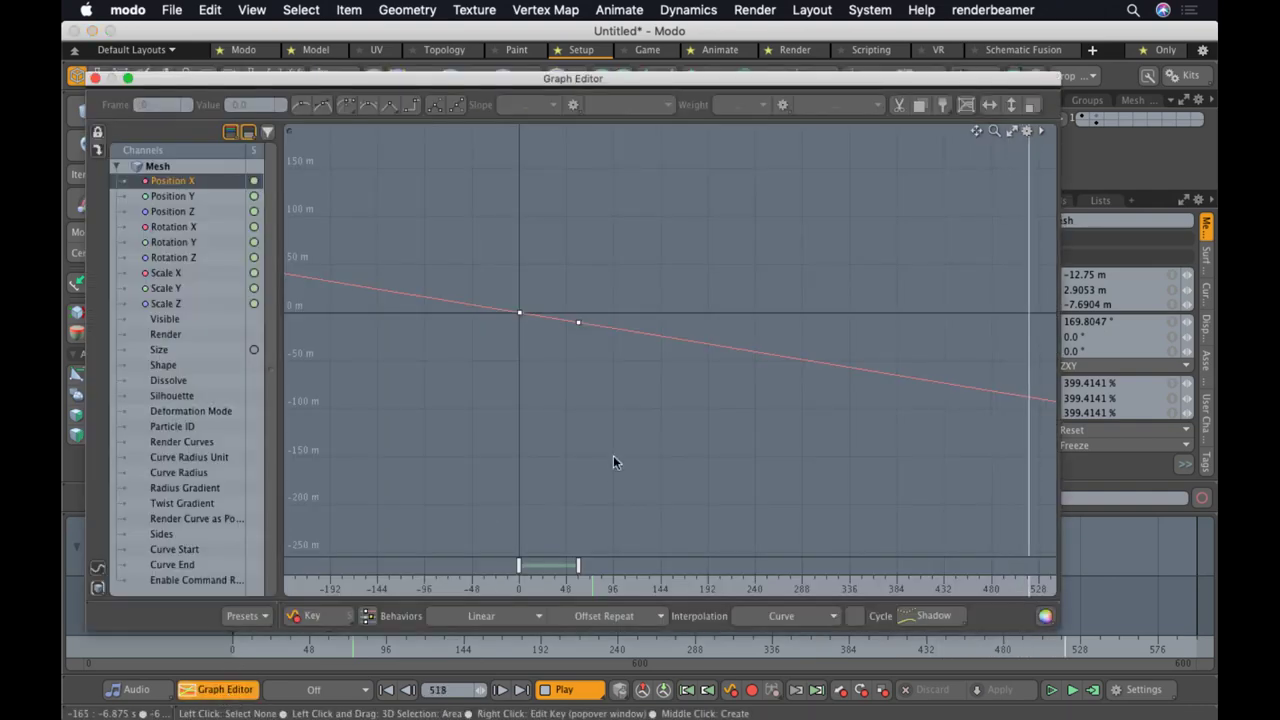
pyautogui.keyDown('ctrl'); pyautogui.keyDown('alt'); pyautogui.moveTo(757, 361); pyautogui.dragTo(399, 358); pyautogui.keyUp('alt'); pyautogui.keyUp('ctrl')
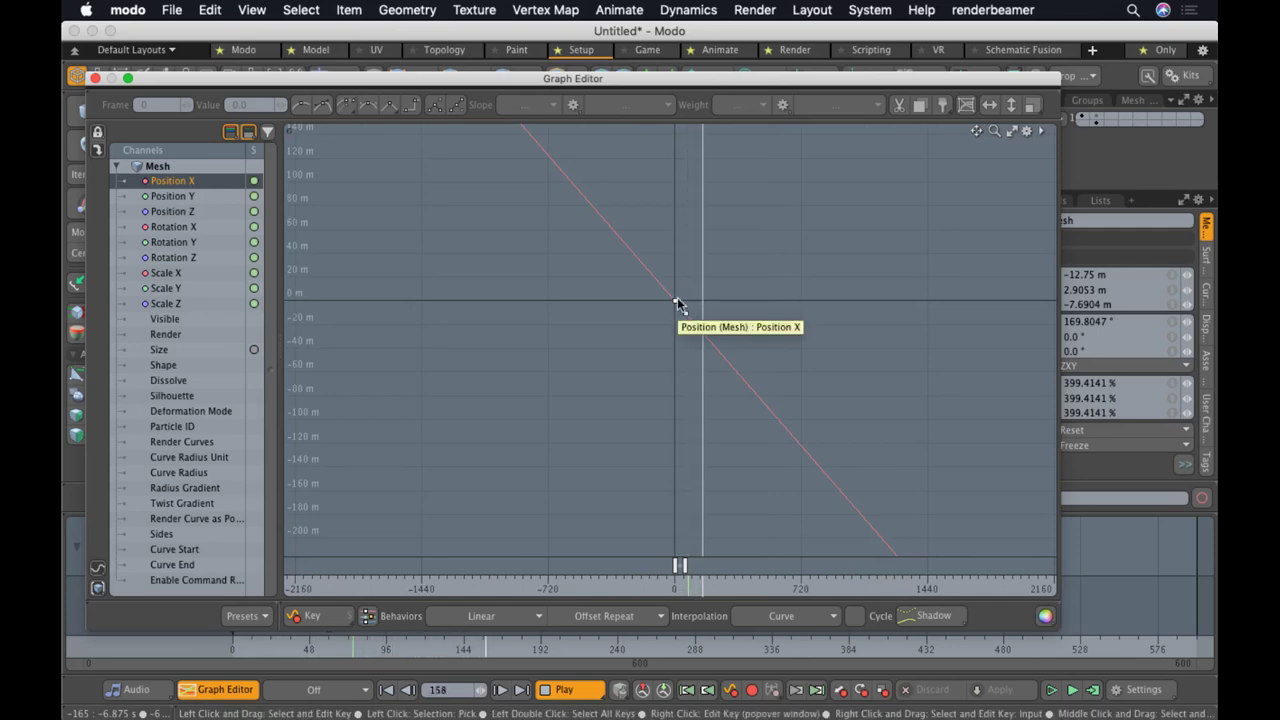
pyautogui.moveTo(685, 315); pyautogui.dragTo(682, 332)
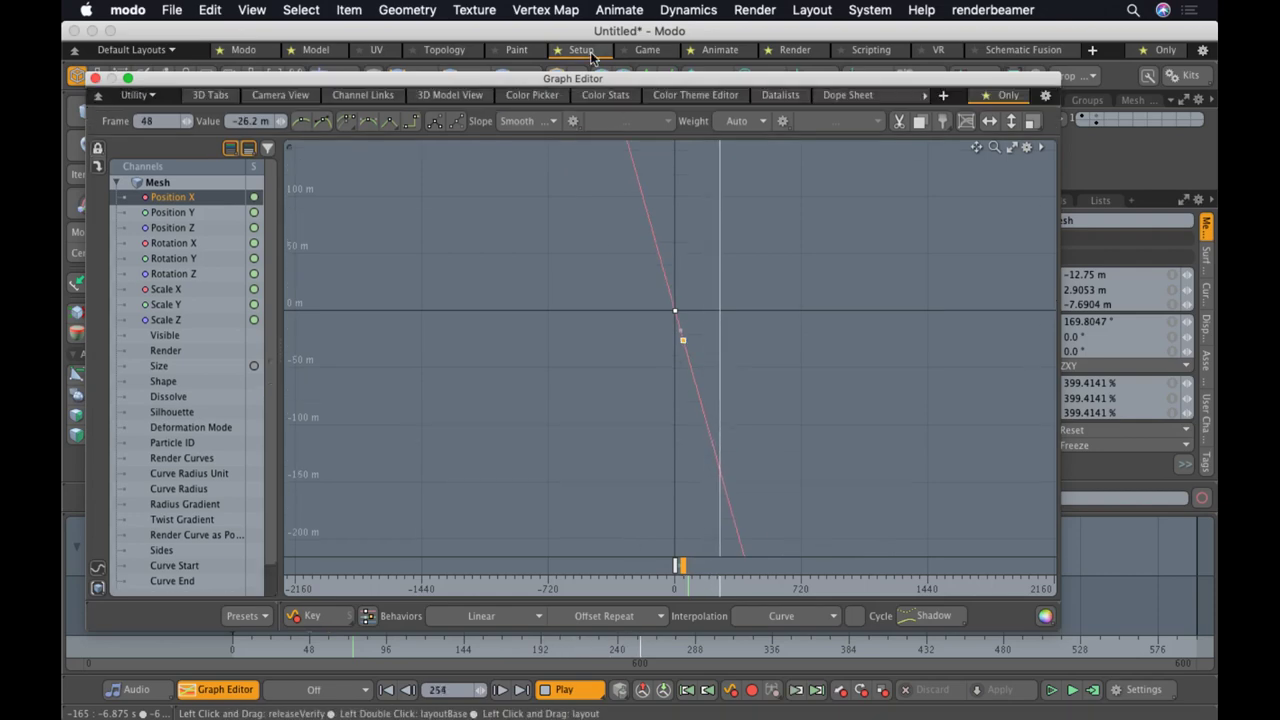
pyautogui.moveTo(598, 84); pyautogui.dragTo(612, 372)
pyautogui.moveTo(703, 628); pyautogui.dragTo(701, 602)
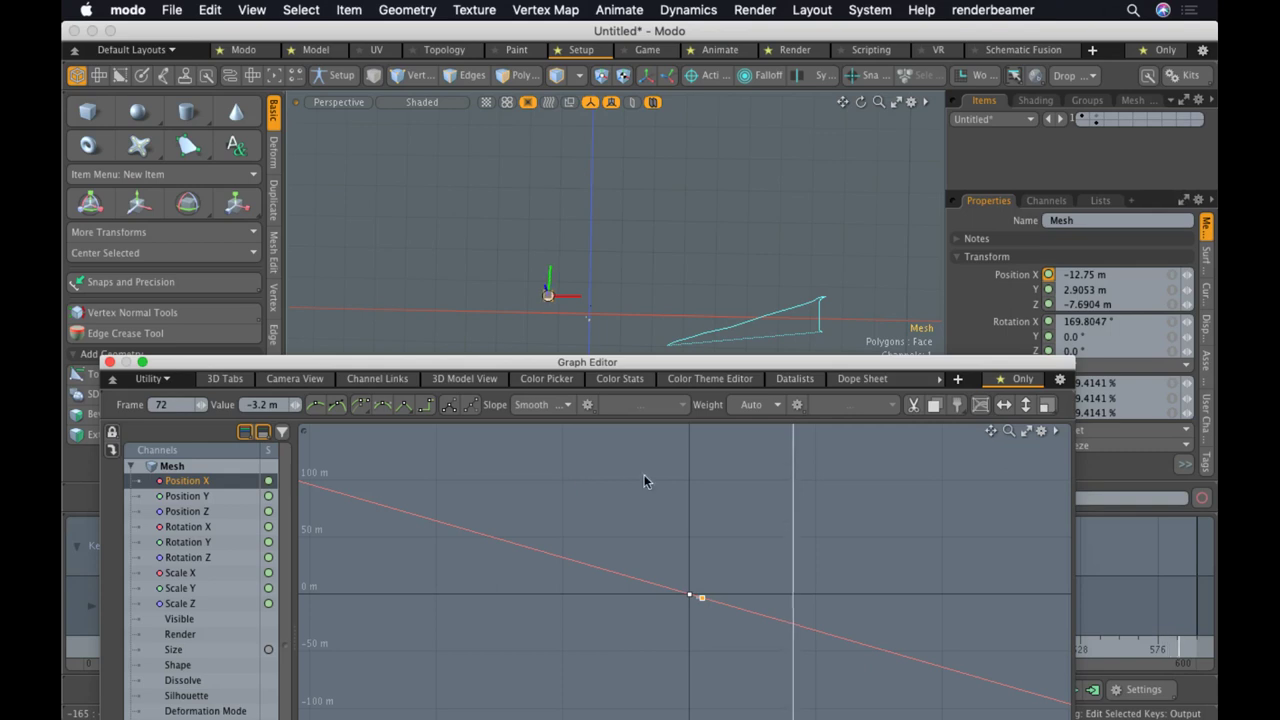
# Reshape the Position X curve by pulling up the incoming tangent handle of the frame 72 key, and stop the playback
pyautogui.keyDown('ctrl'); pyautogui.keyDown('alt'); pyautogui.moveTo(718, 582); pyautogui.dragTo(800, 585); pyautogui.keyUp('alt'); pyautogui.keyUp('ctrl')
pyautogui.keyDown('ctrl'); pyautogui.keyDown('alt'); pyautogui.moveTo(677, 625); pyautogui.dragTo(697, 570); pyautogui.keyUp('alt'); pyautogui.keyUp('ctrl')
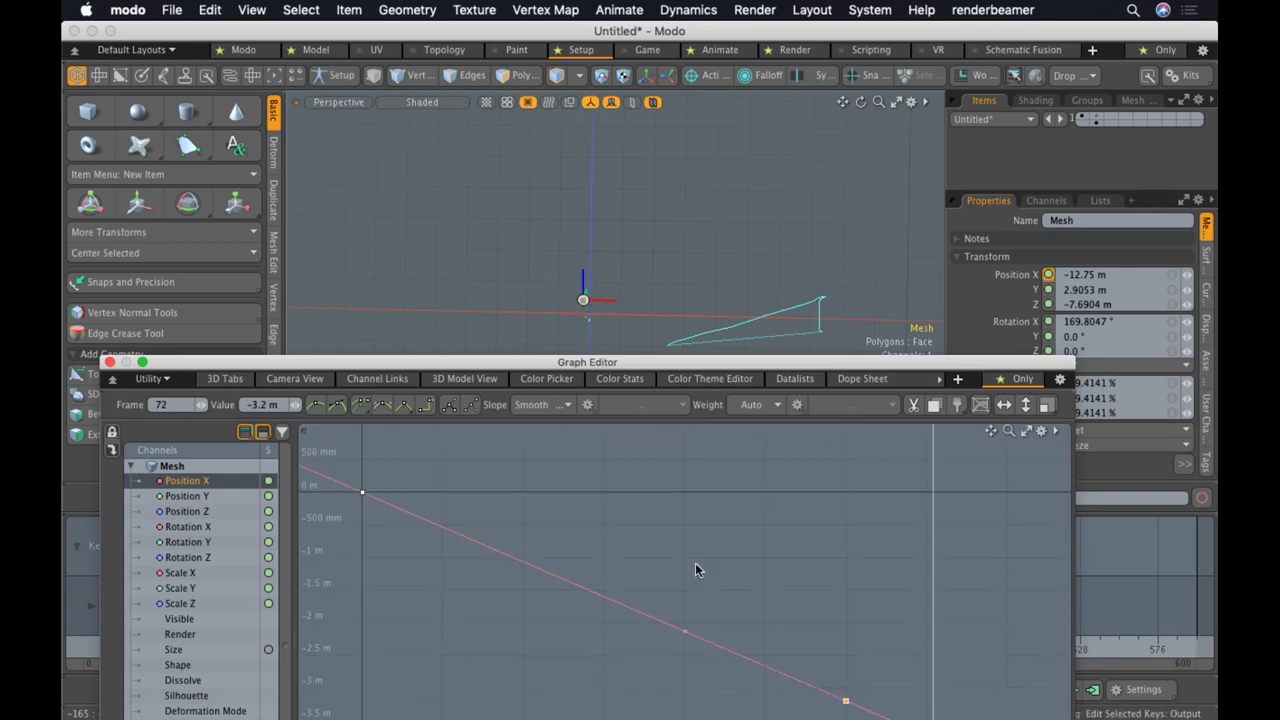
pyautogui.scroll(-3, 683, 612)
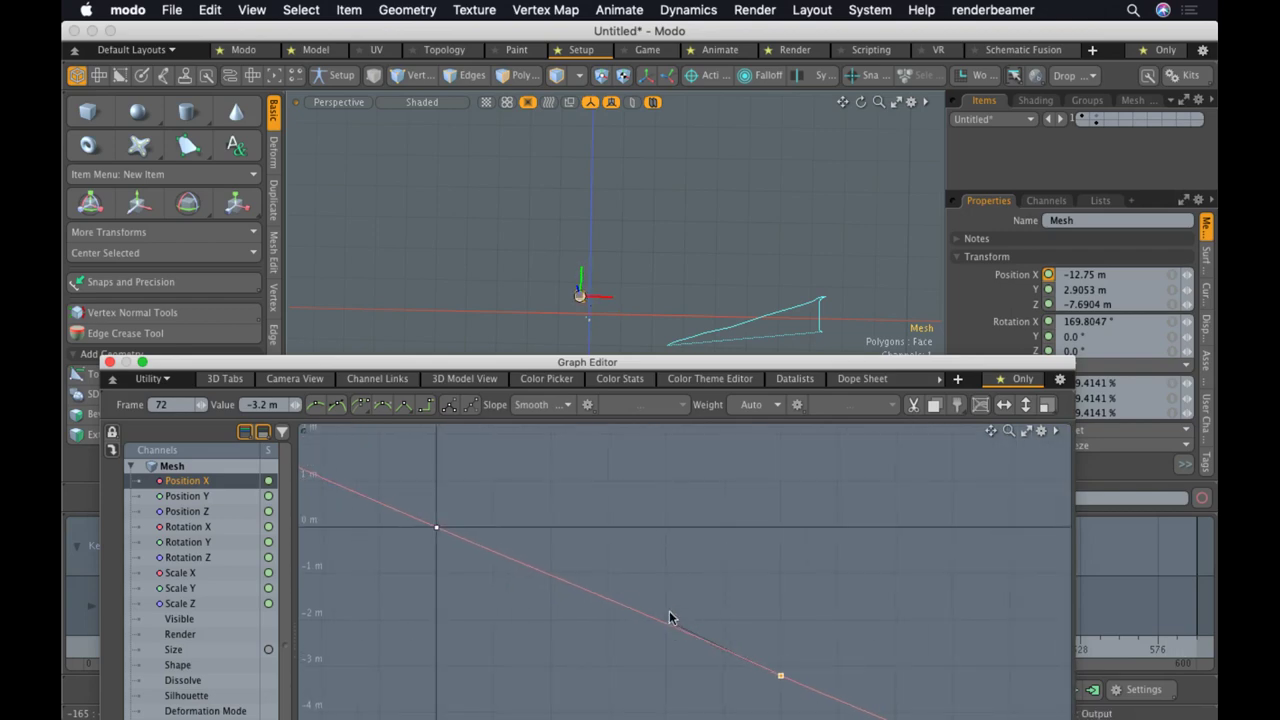
pyautogui.moveTo(669, 617); pyautogui.dragTo(571, 477)
pyautogui.keyDown('alt'); pyautogui.moveTo(477, 574); pyautogui.dragTo(815, 551); pyautogui.keyUp('alt')
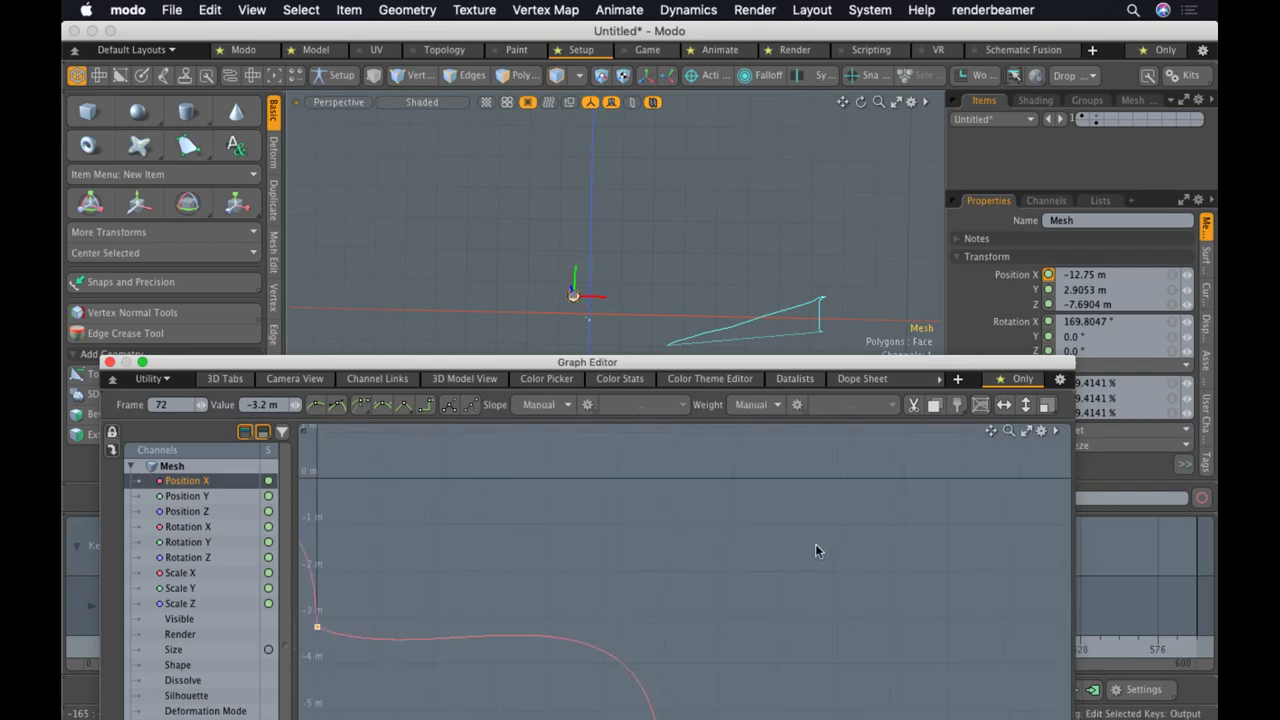
pyautogui.hscroll(3, 668, 520)
pyautogui.click(668, 520)
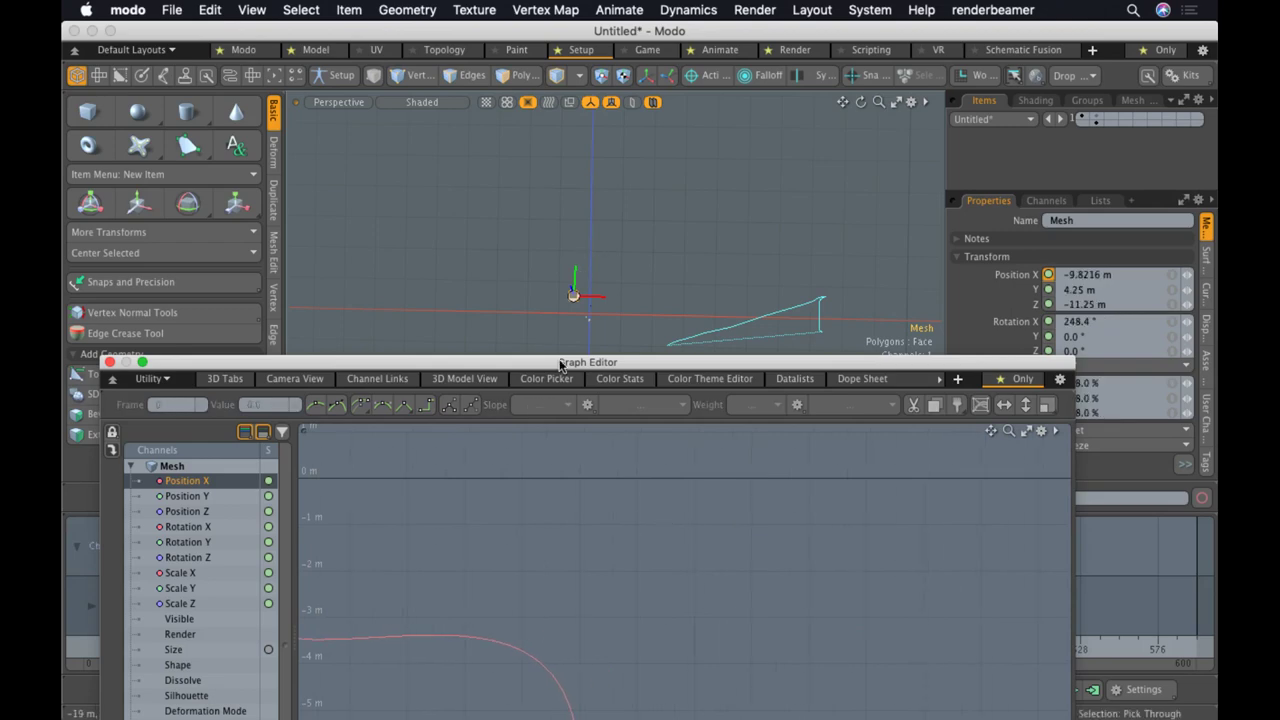
# Set the Position X curve's outgoing behavior to Constant and move the current time to frame 5
pyautogui.moveTo(560, 364); pyautogui.dragTo(766, 226)
pyautogui.moveTo(850, 505)
pyautogui.keyDown('ctrl'); pyautogui.keyDown('alt'); pyautogui.mouseDown()
pyautogui.moveTo(737, 523)
pyautogui.moveTo(645, 563)
pyautogui.moveTo(592, 487)
pyautogui.mouseUp(); pyautogui.keyUp('alt'); pyautogui.keyUp('ctrl')
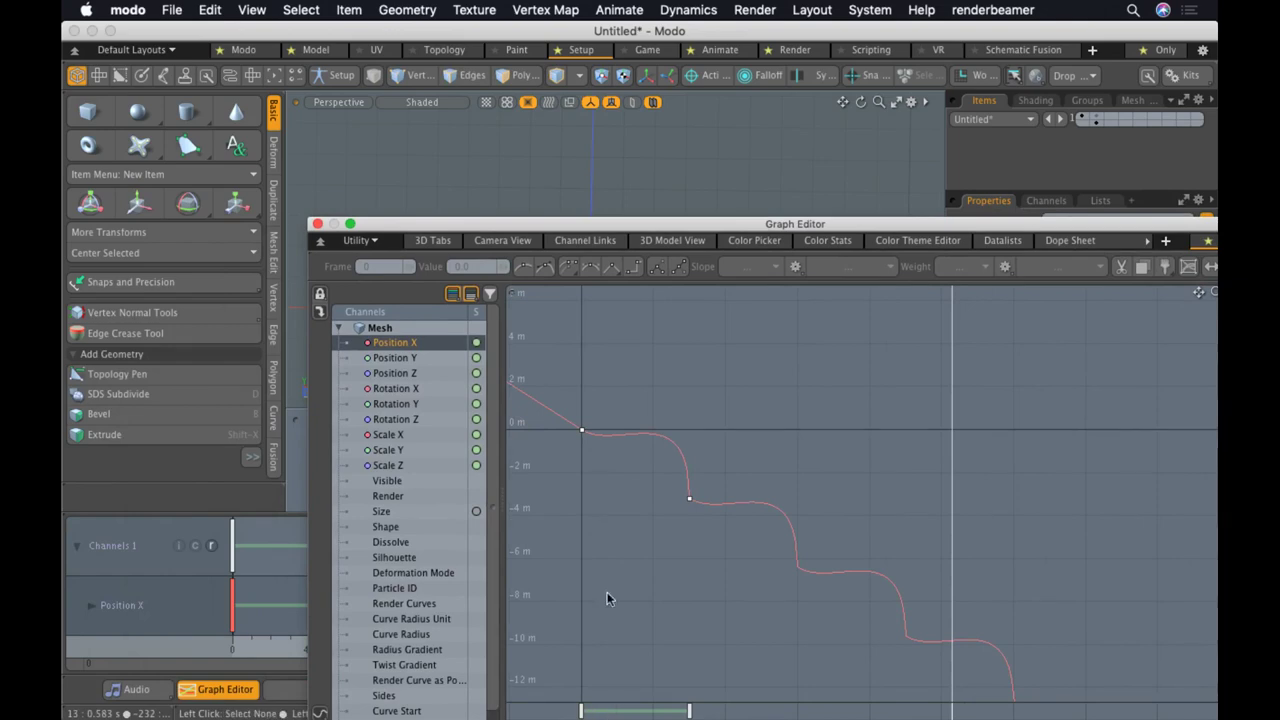
pyautogui.moveTo(588, 227); pyautogui.dragTo(578, 106)
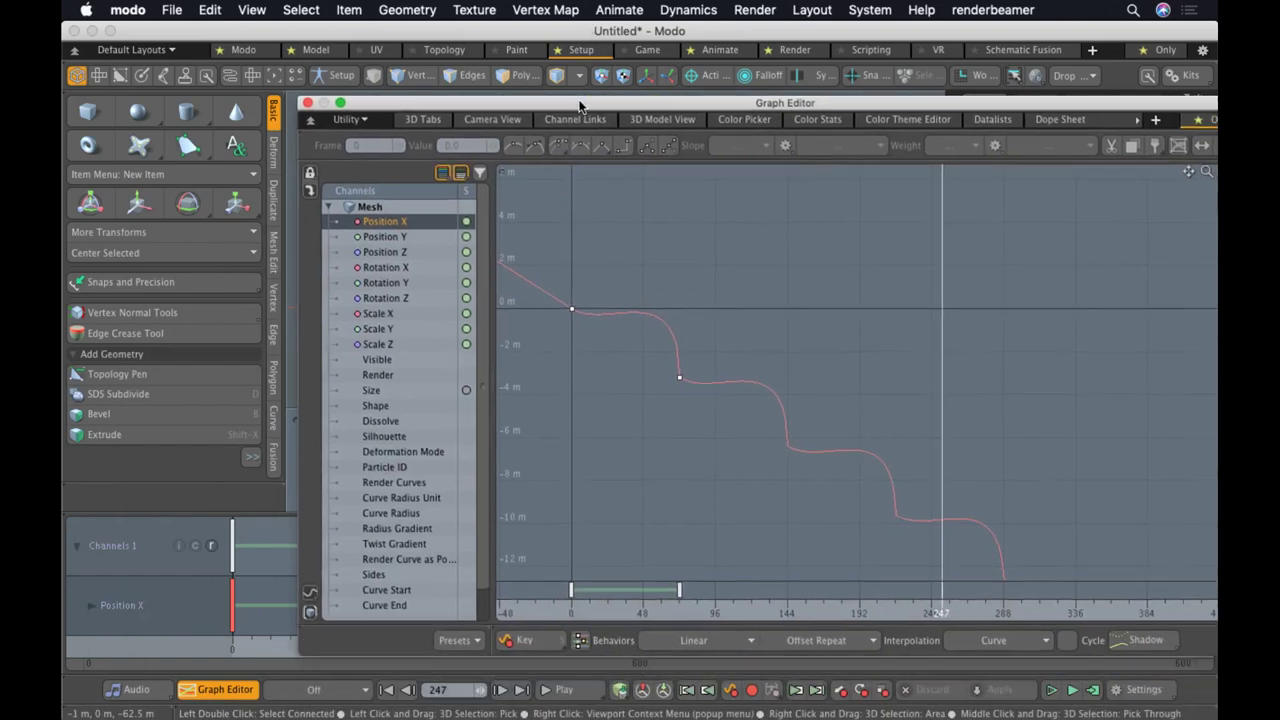
pyautogui.click(826, 640)
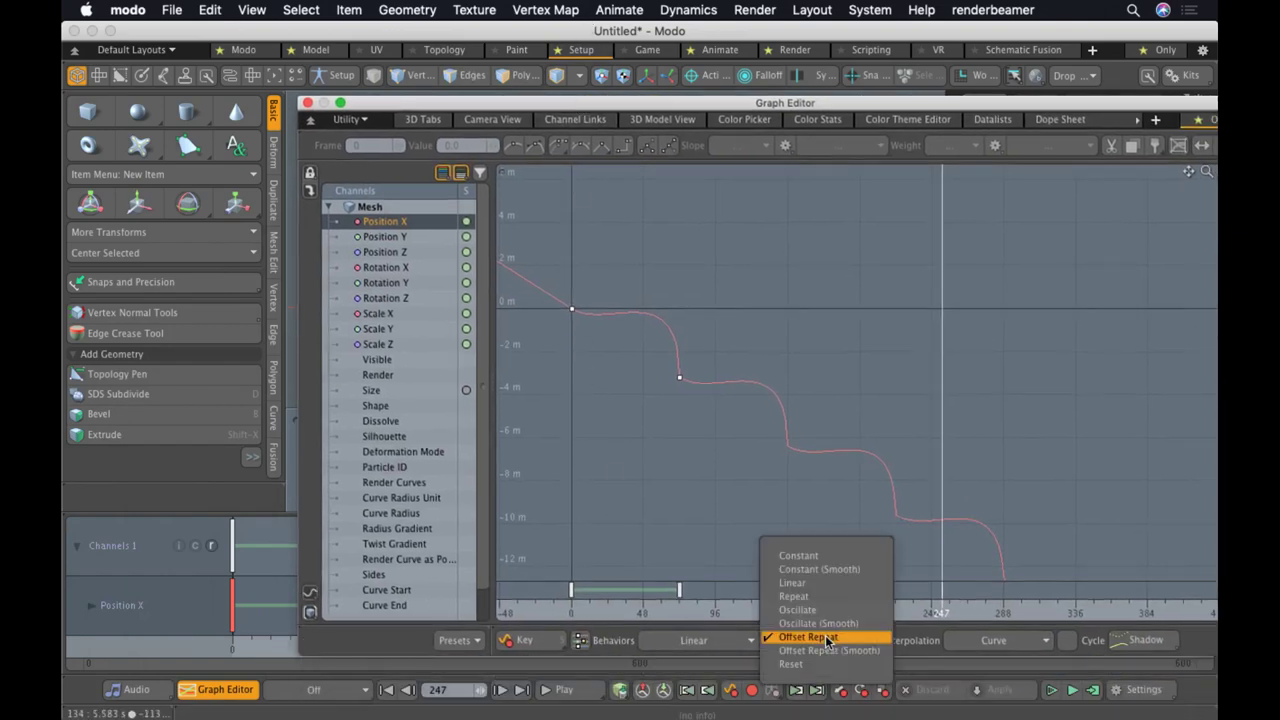
pyautogui.click(800, 555)
pyautogui.click(576, 612)
pyautogui.moveTo(580, 612)
pyautogui.mouseDown()
pyautogui.moveTo(611, 612)
pyautogui.moveTo(573, 612)
pyautogui.mouseUp()
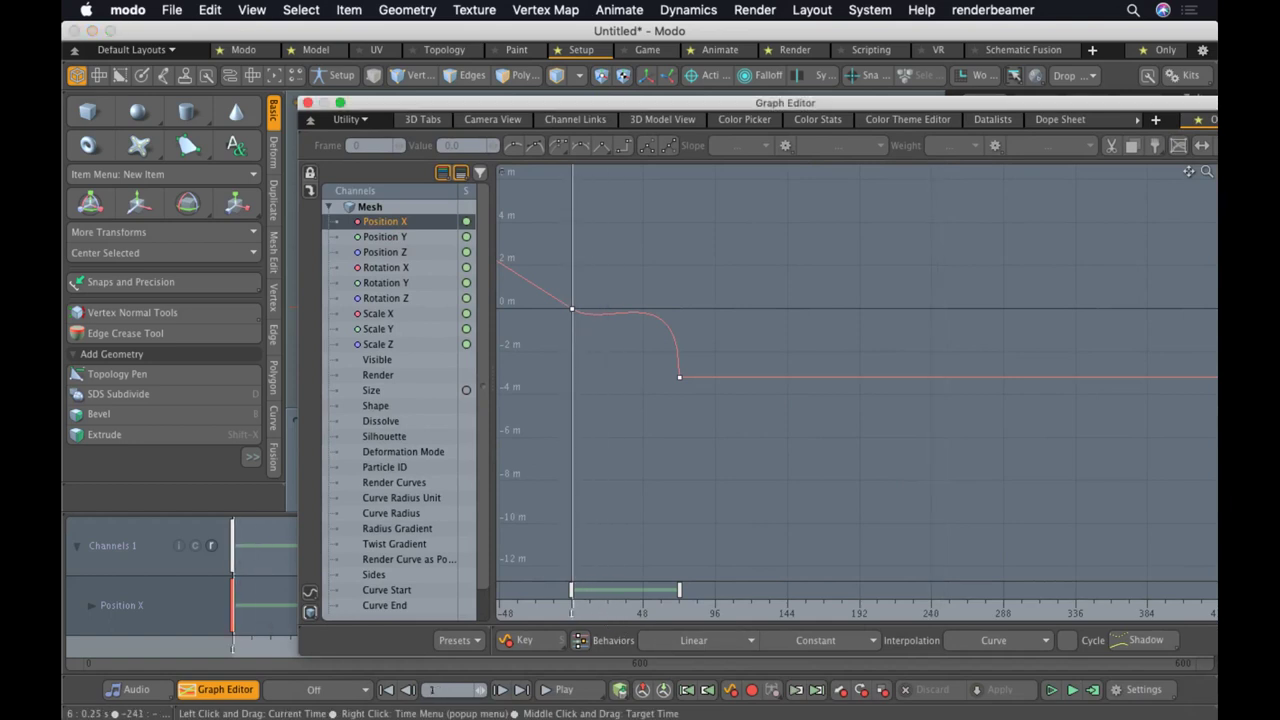
pyautogui.moveTo(573, 612); pyautogui.dragTo(579, 612)
# Clear the channel and mesh selections and move the Graph Editor window clear of the 3D viewport
pyautogui.click(620, 280)
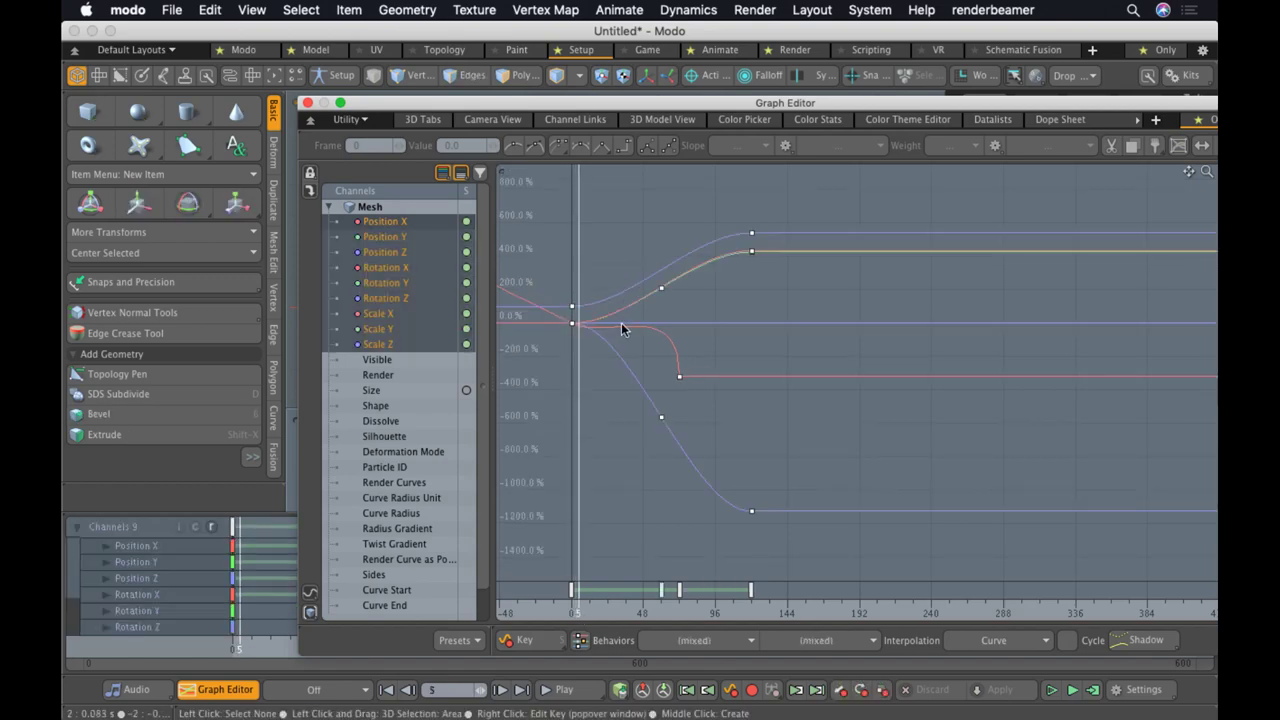
pyautogui.press('Escape')
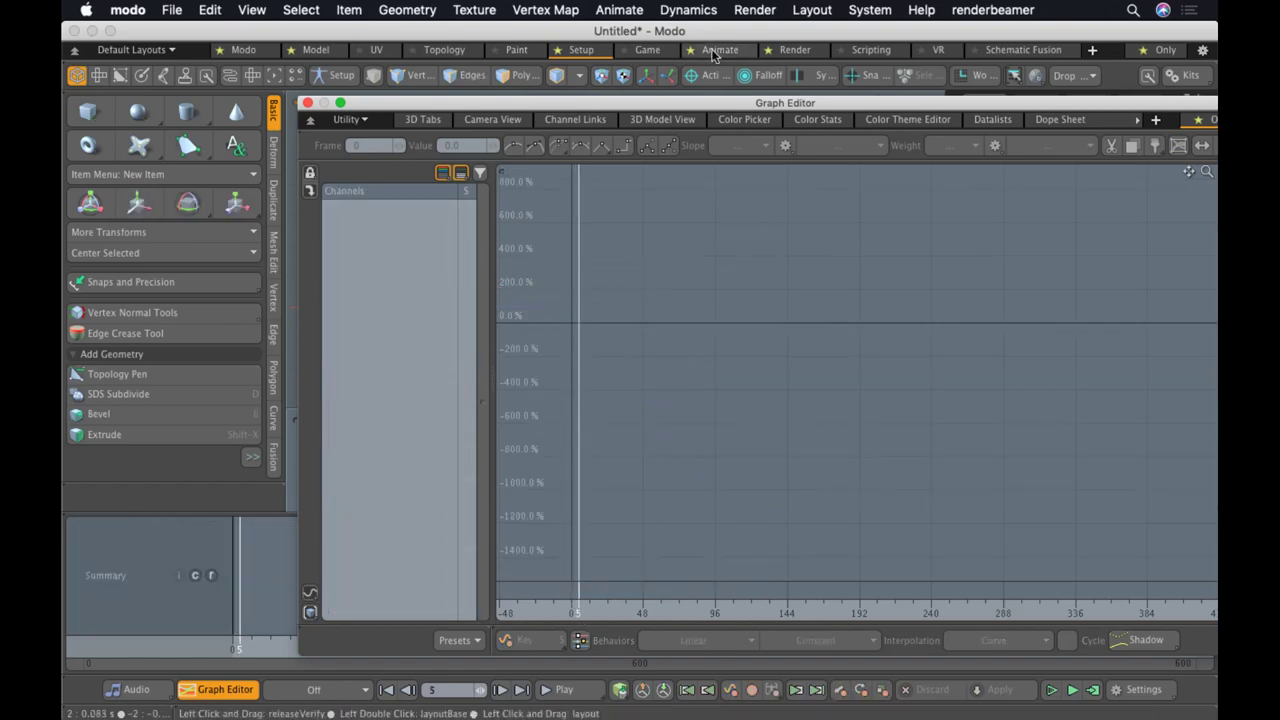
pyautogui.moveTo(591, 102); pyautogui.dragTo(262, 266)
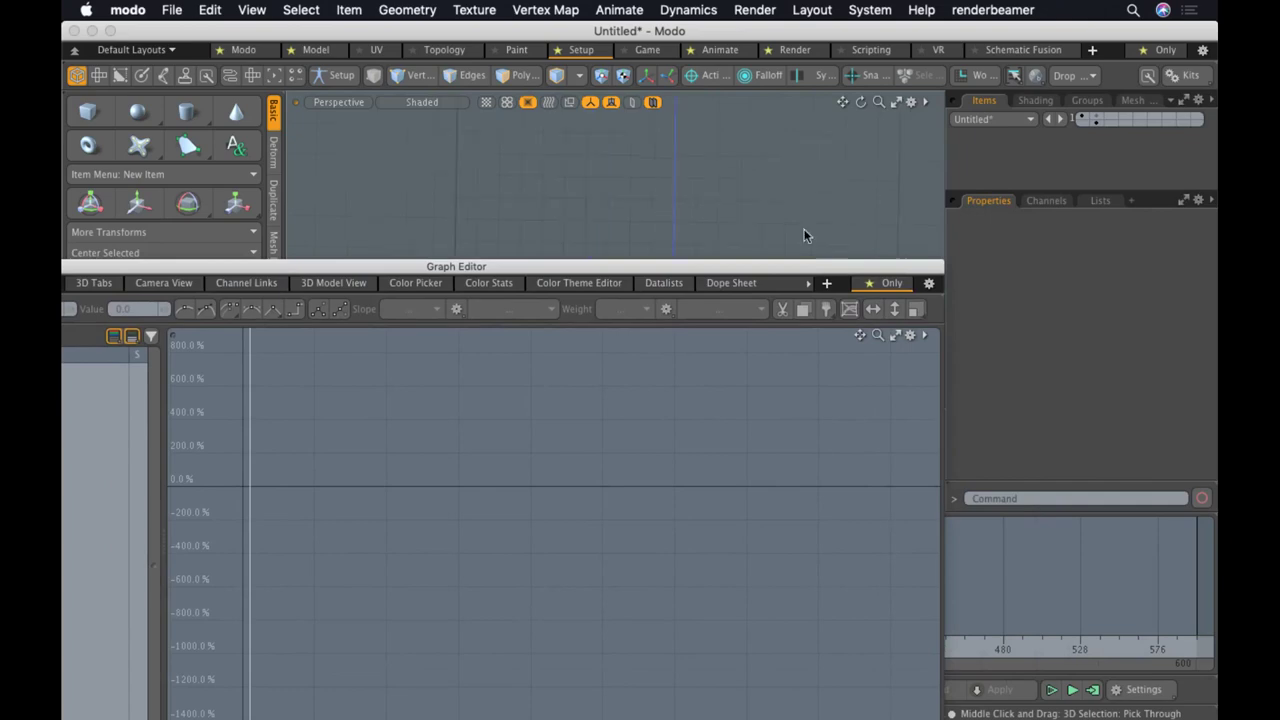
pyautogui.moveTo(785, 270); pyautogui.dragTo(711, 540)
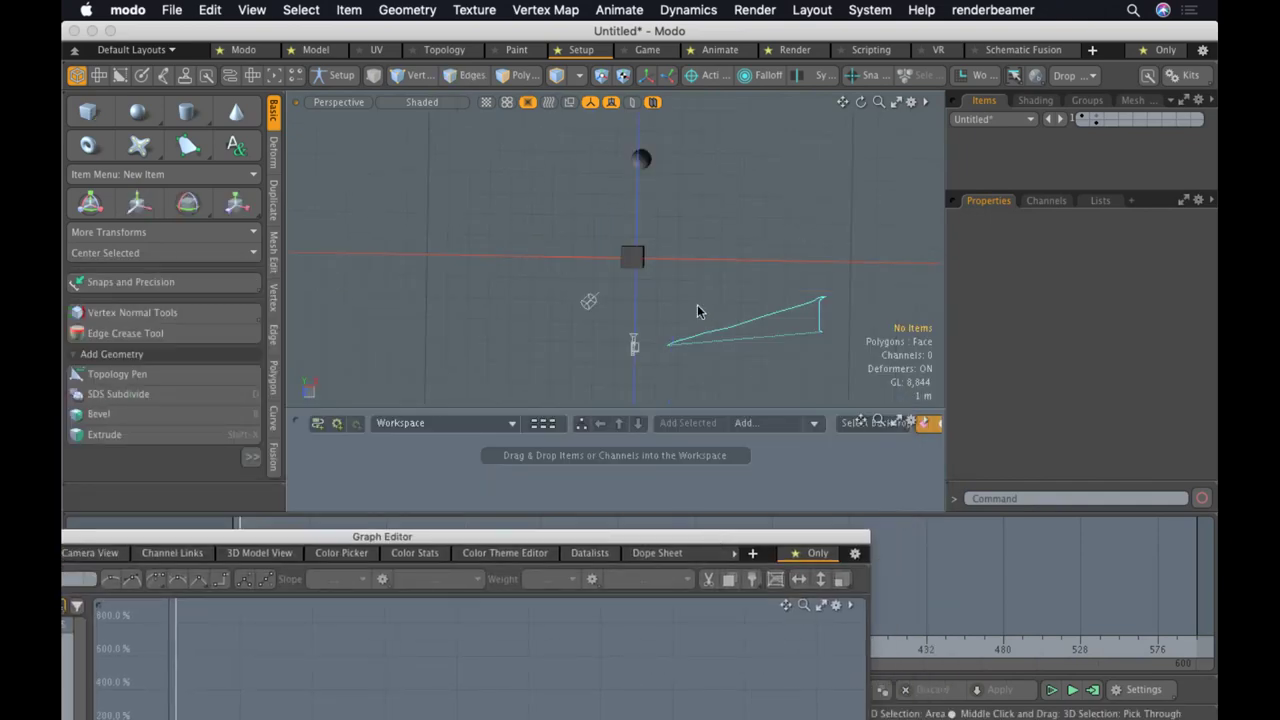
# Select the cube, bring the Graph Editor window back into view, and show only the Position X curve
pyautogui.click(632, 258)
pyautogui.moveTo(573, 543); pyautogui.dragTo(790, 109)
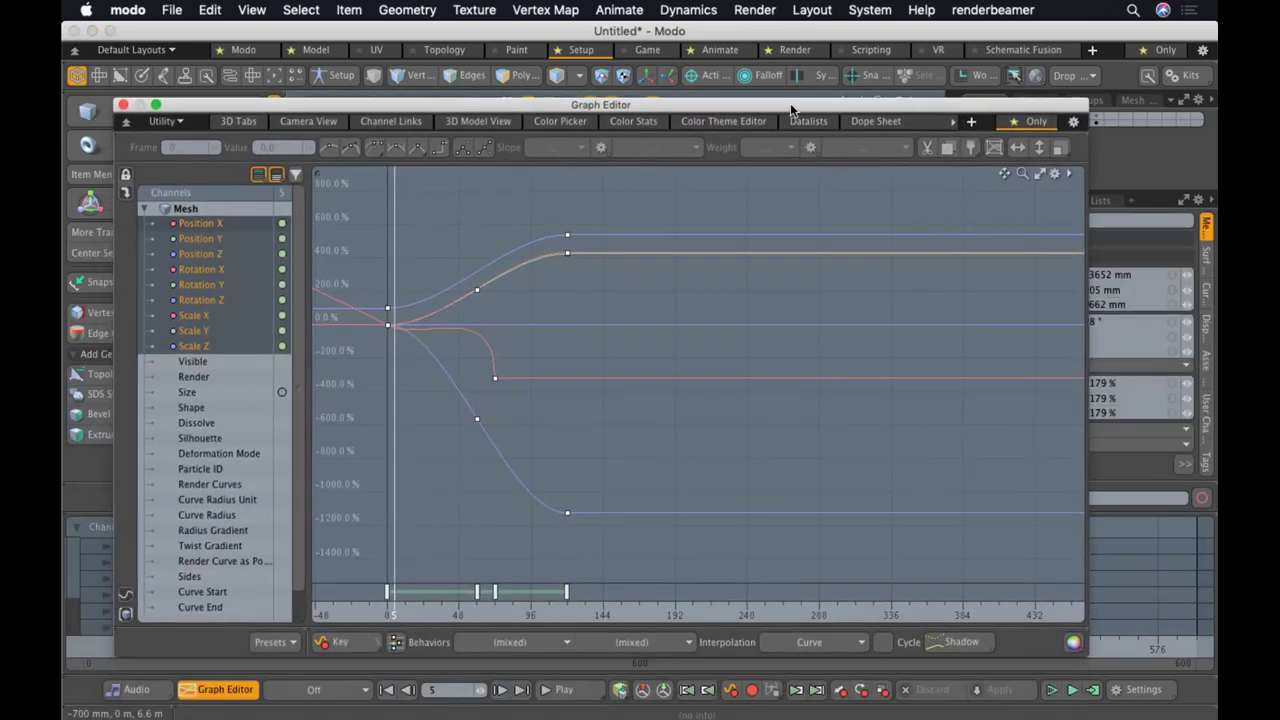
pyautogui.keyDown('ctrl'); pyautogui.keyDown('alt'); pyautogui.moveTo(443, 314); pyautogui.dragTo(517, 269); pyautogui.keyUp('alt'); pyautogui.keyUp('ctrl')
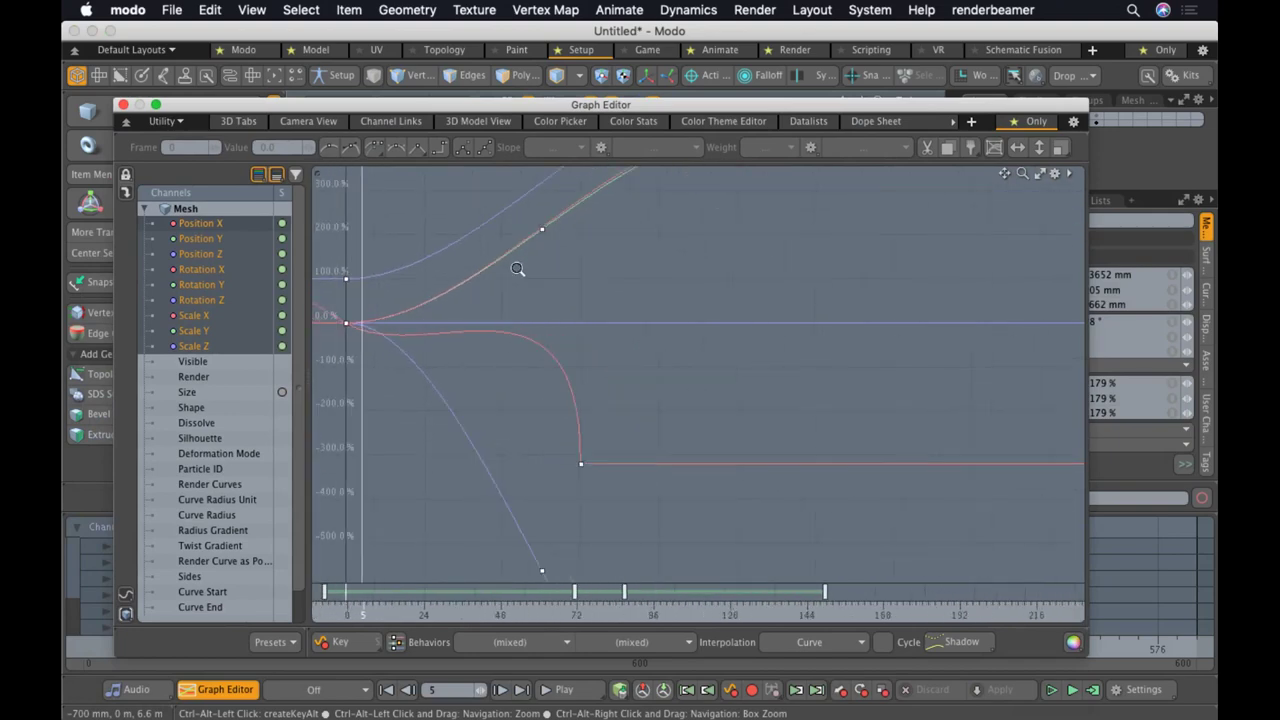
pyautogui.click(214, 266)
pyautogui.click(212, 223)
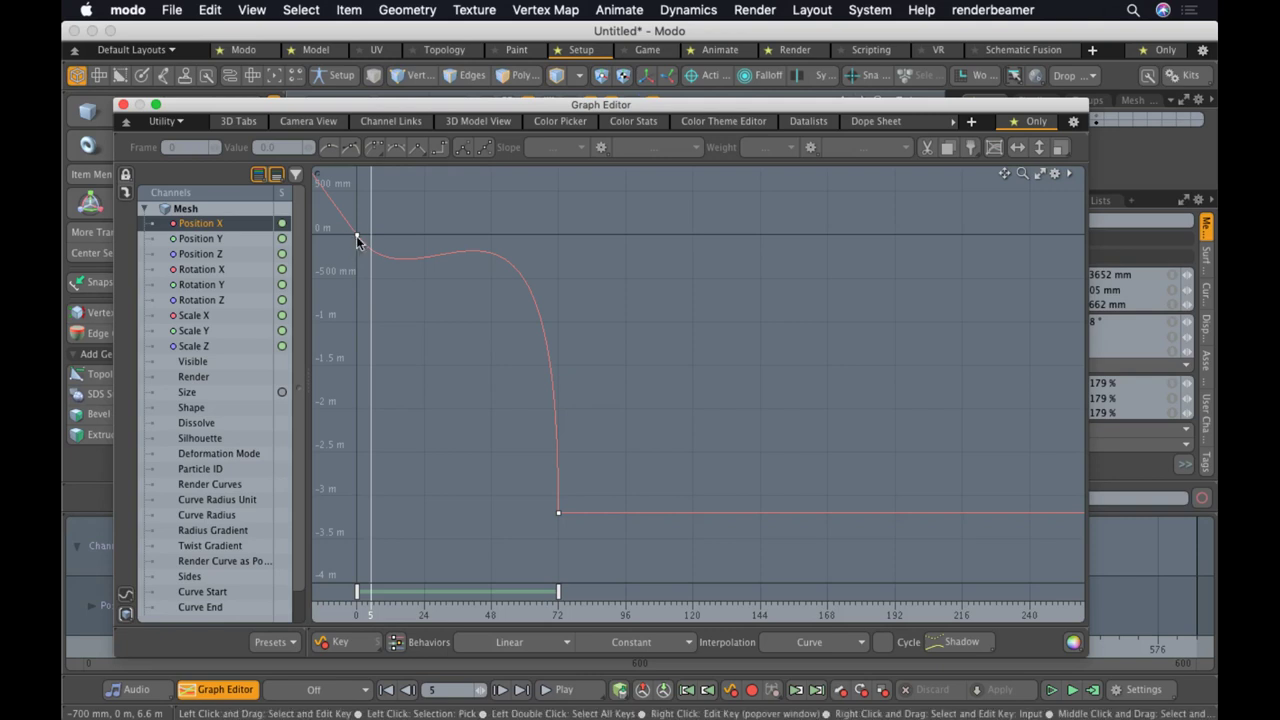
# Scrub the current time along the Position X curve to frame 69
pyautogui.moveTo(371, 612)
pyautogui.mouseDown()
pyautogui.moveTo(357, 612)
pyautogui.moveTo(457, 614)
pyautogui.moveTo(357, 614)
pyautogui.moveTo(379, 614)
pyautogui.mouseUp()
pyautogui.moveTo(402, 610); pyautogui.dragTo(460, 610)
pyautogui.moveTo(461, 400); pyautogui.dragTo(550, 400)
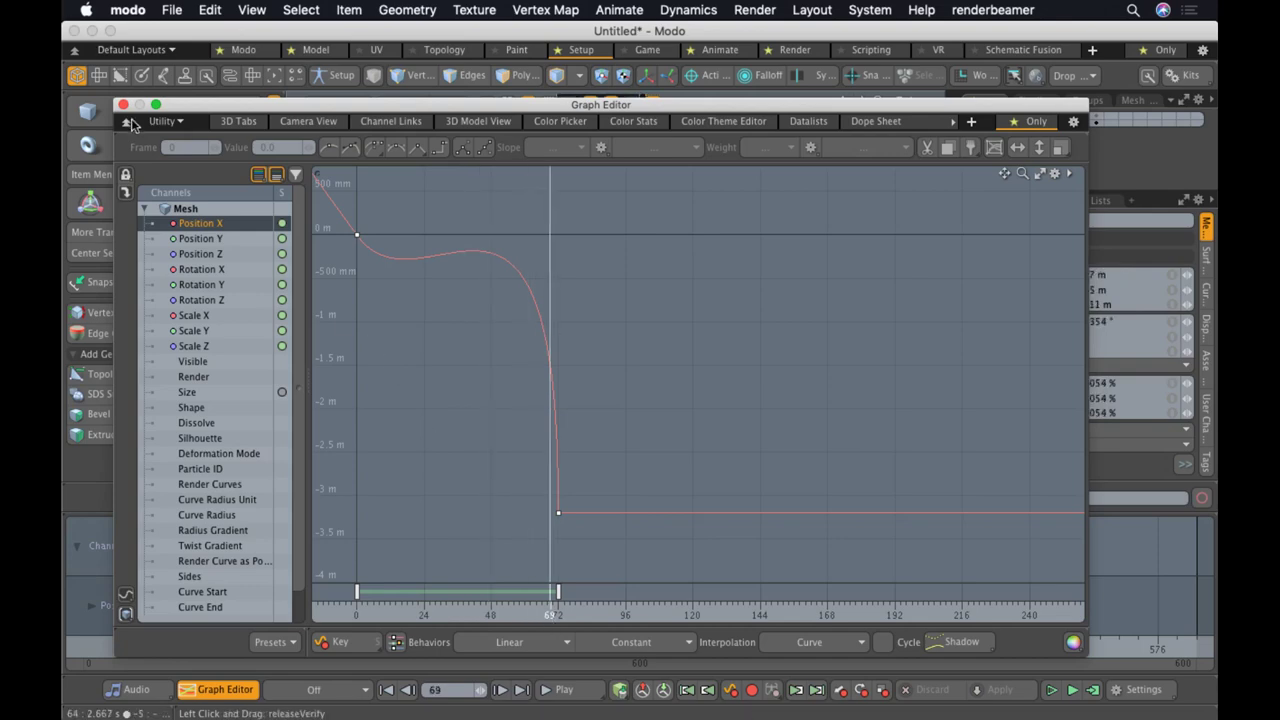
# Close the Graph Editor and play the cube's animation in the 3D viewport, stopping at frame 91
pyautogui.click(123, 105)
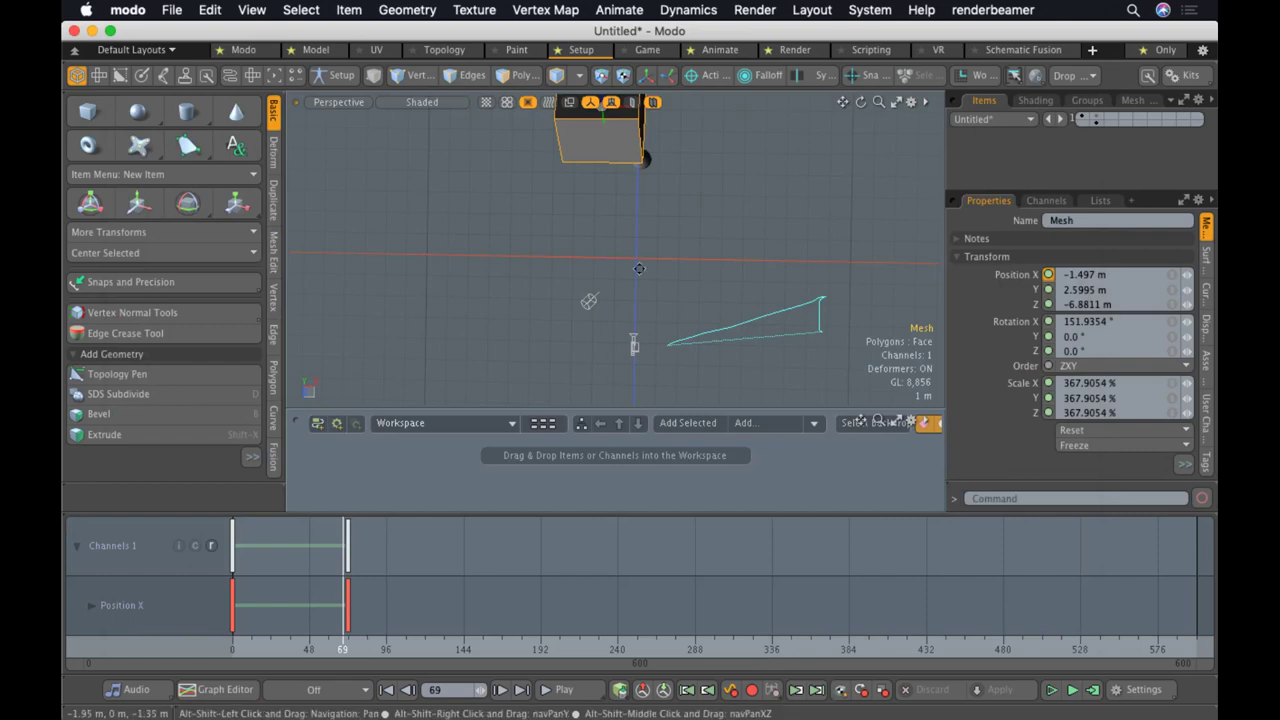
pyautogui.keyDown('ctrl'); pyautogui.keyDown('alt'); pyautogui.moveTo(655, 278); pyautogui.dragTo(552, 291); pyautogui.keyUp('alt'); pyautogui.keyUp('ctrl')
pyautogui.click(566, 689)
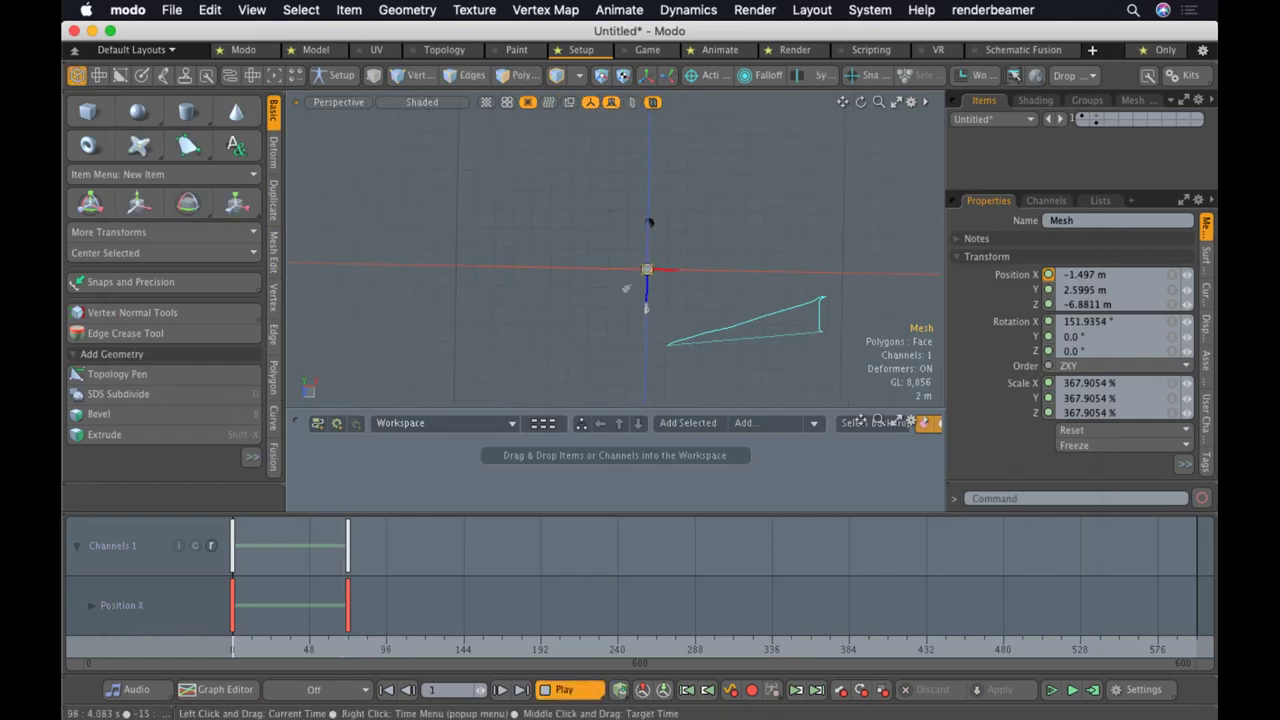
pyautogui.click(285, 649)
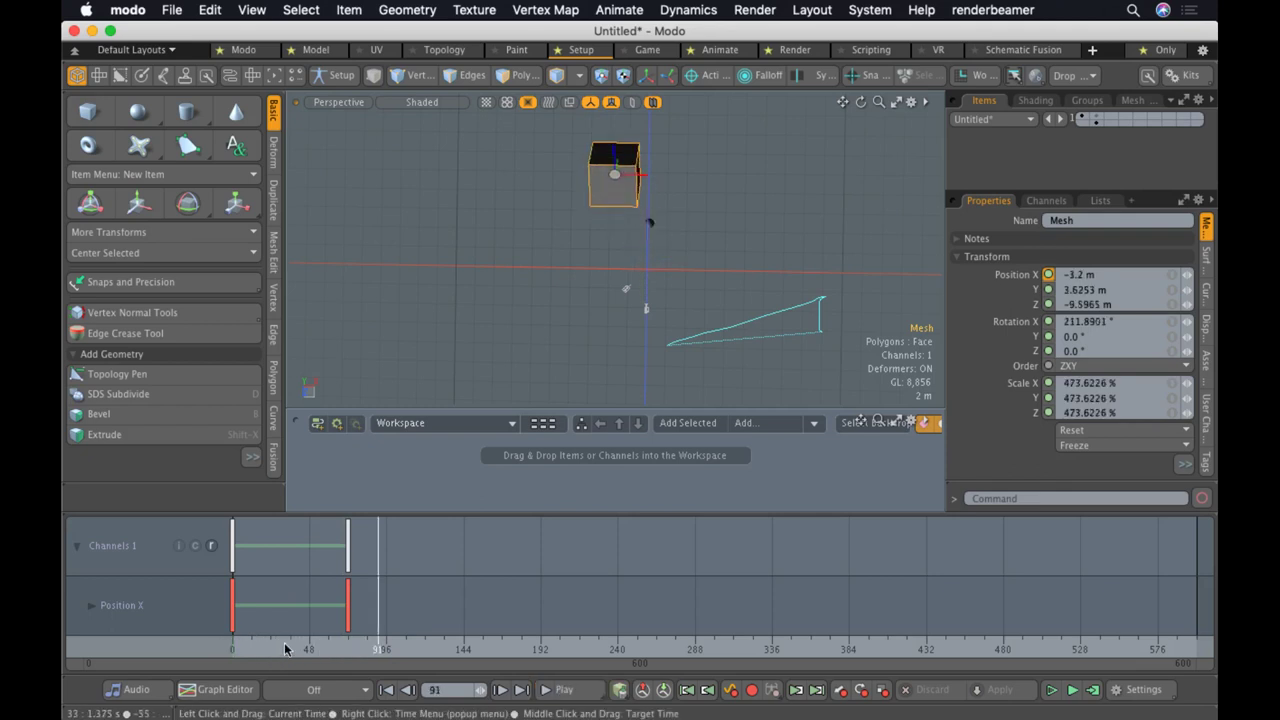
# Pull the incoming tangent handle of the Position X key at frame 72 far up in the Graph Editor, and play the animation in the viewport
pyautogui.click(229, 694)
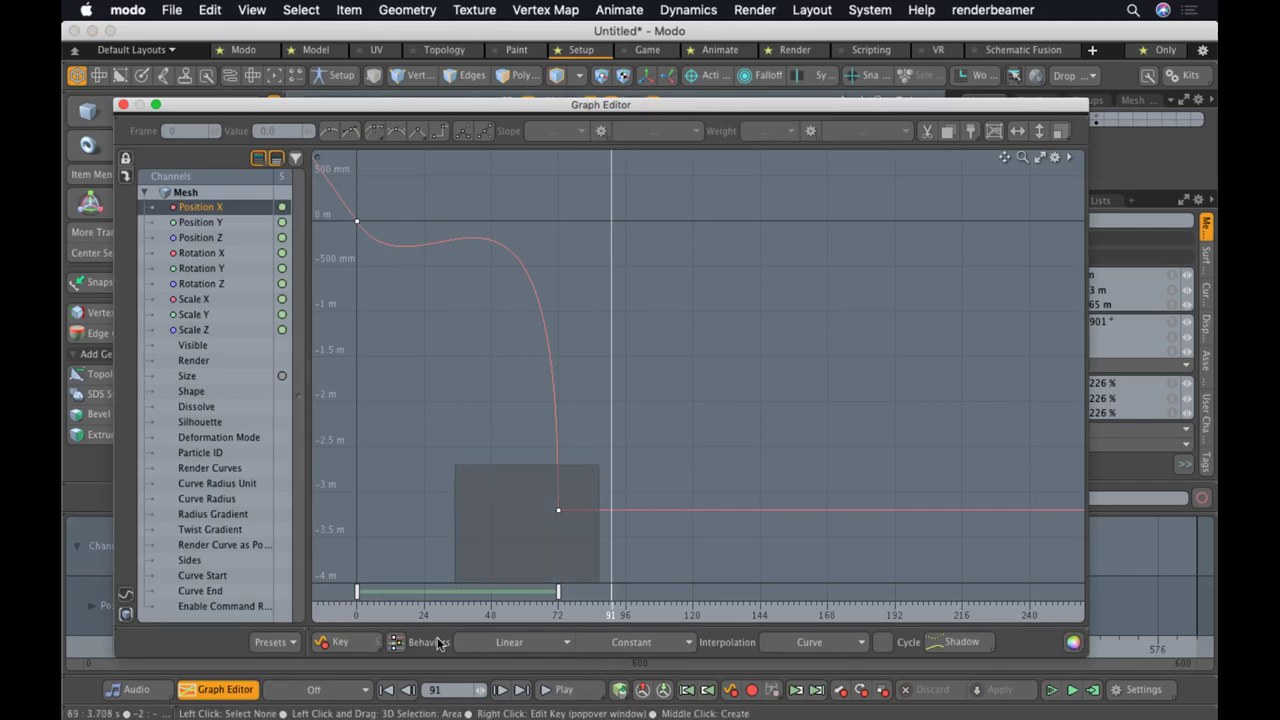
pyautogui.moveTo(437, 638); pyautogui.dragTo(437, 638)
pyautogui.keyDown('ctrl'); pyautogui.keyDown('alt'); pyautogui.moveTo(534, 379); pyautogui.dragTo(568, 594); pyautogui.keyUp('alt'); pyautogui.keyUp('ctrl')
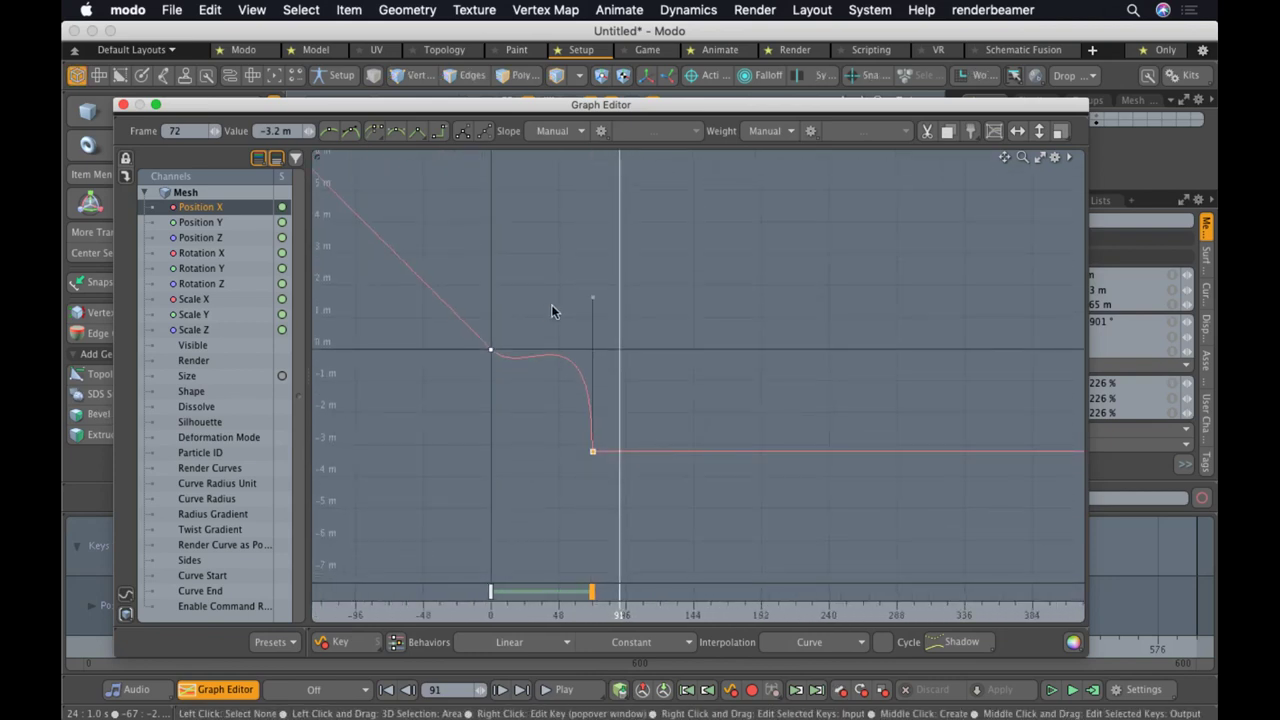
pyautogui.moveTo(594, 294); pyautogui.dragTo(557, 6, button='right')
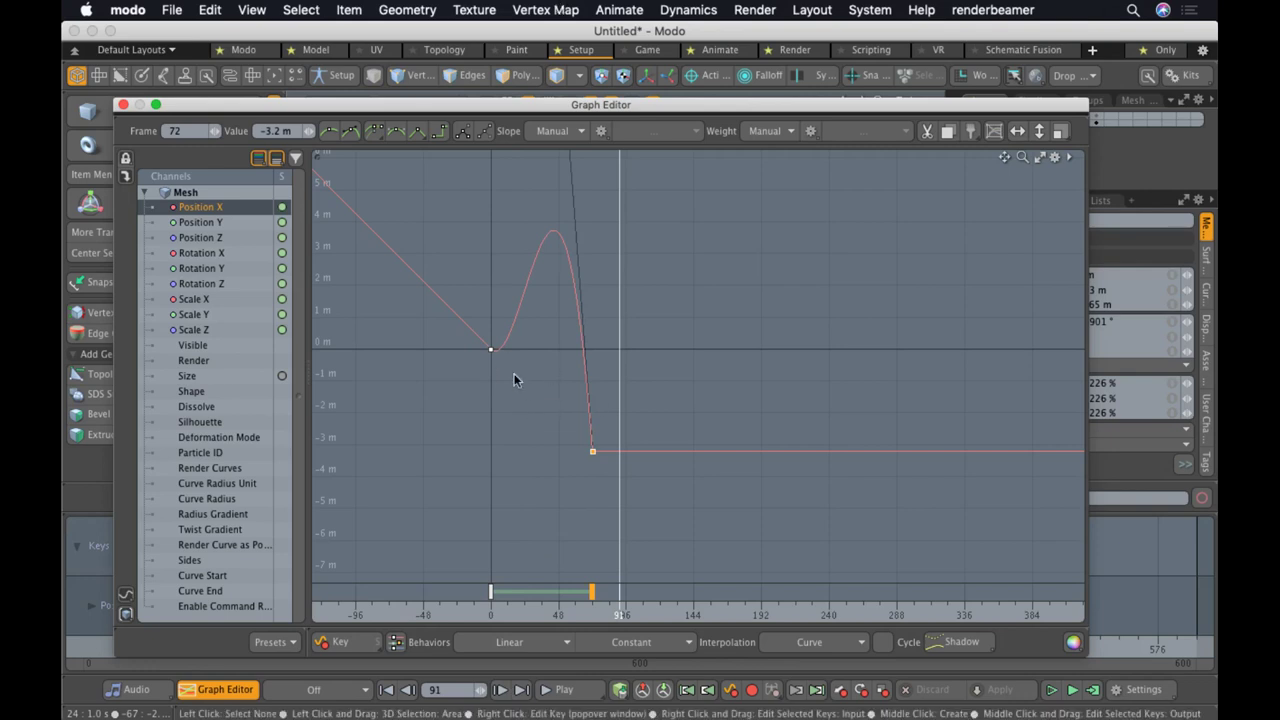
pyautogui.click(123, 105)
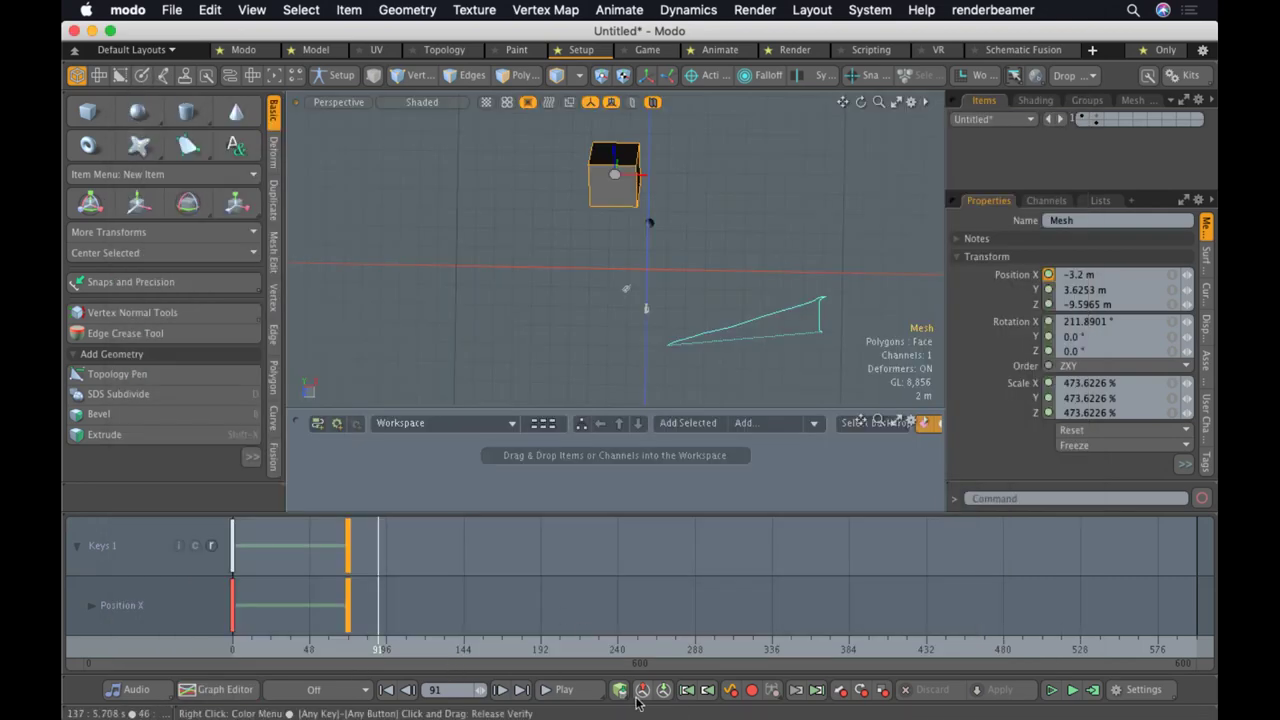
pyautogui.click(566, 690)
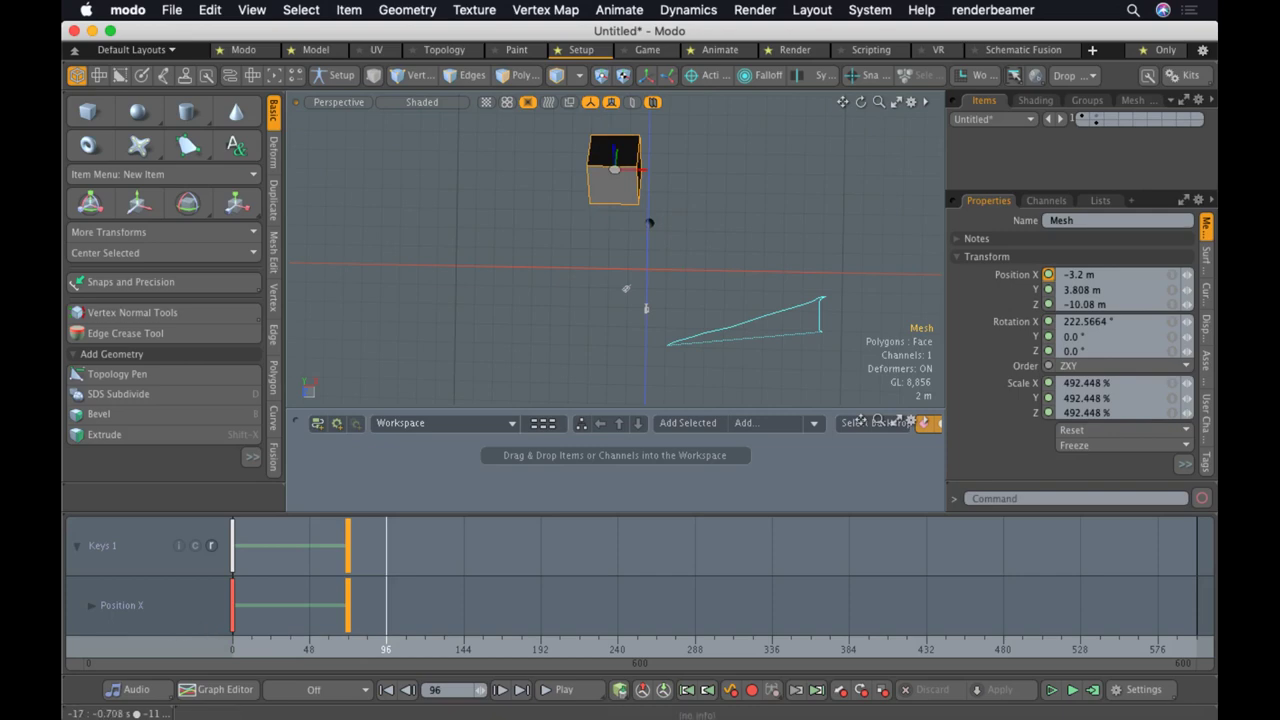
# Reopen the Graph Editor and set the Position X curve's outgoing behavior to Offset Repeat
pyautogui.click(222, 692)
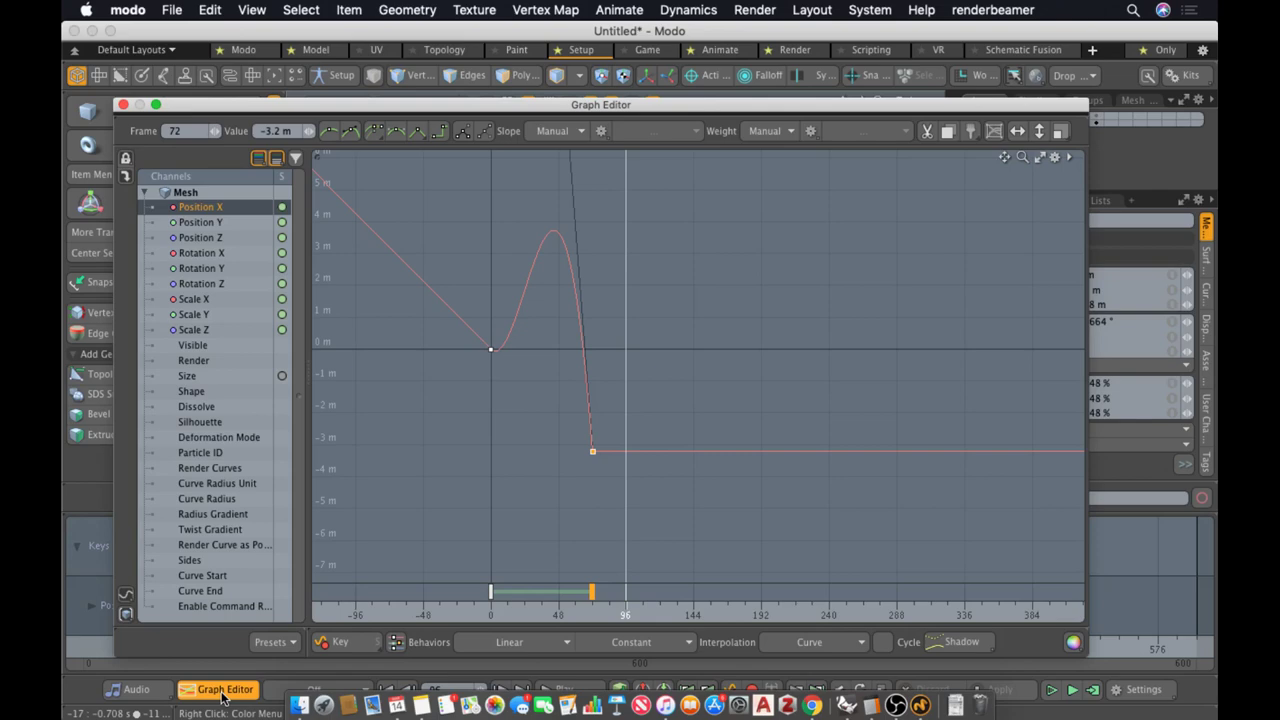
pyautogui.click(624, 646)
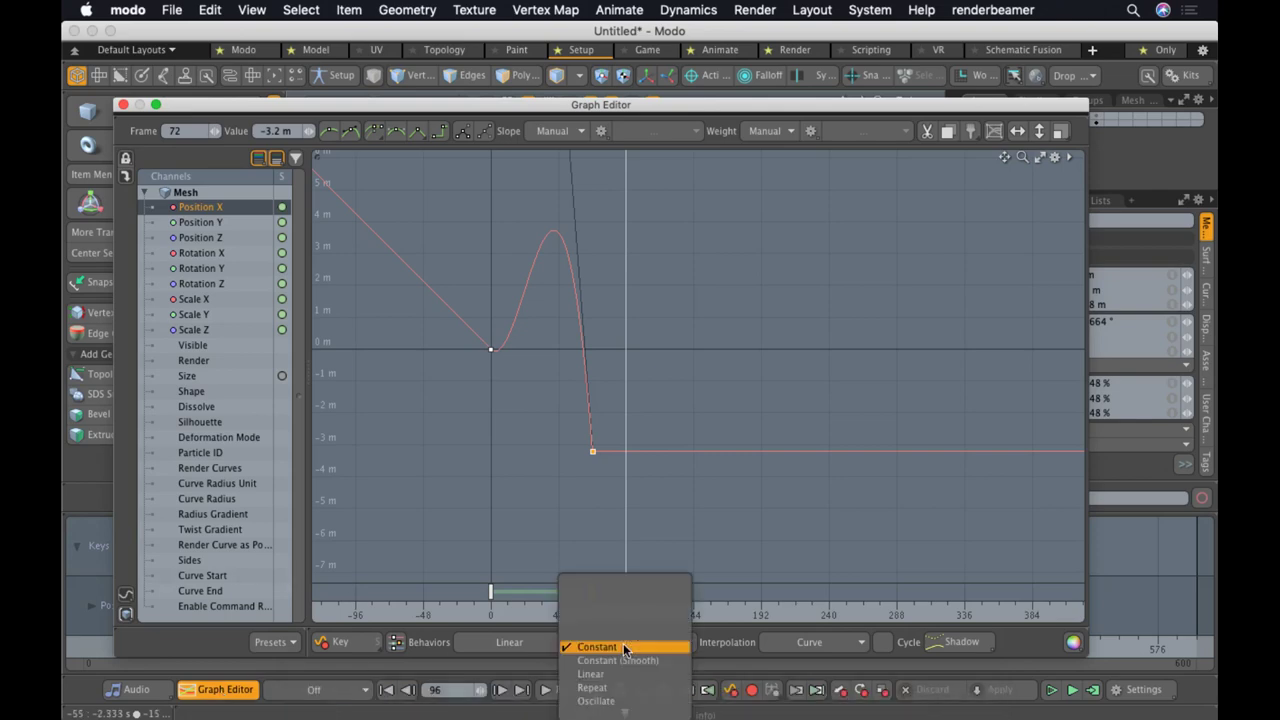
pyautogui.moveTo(624, 710)
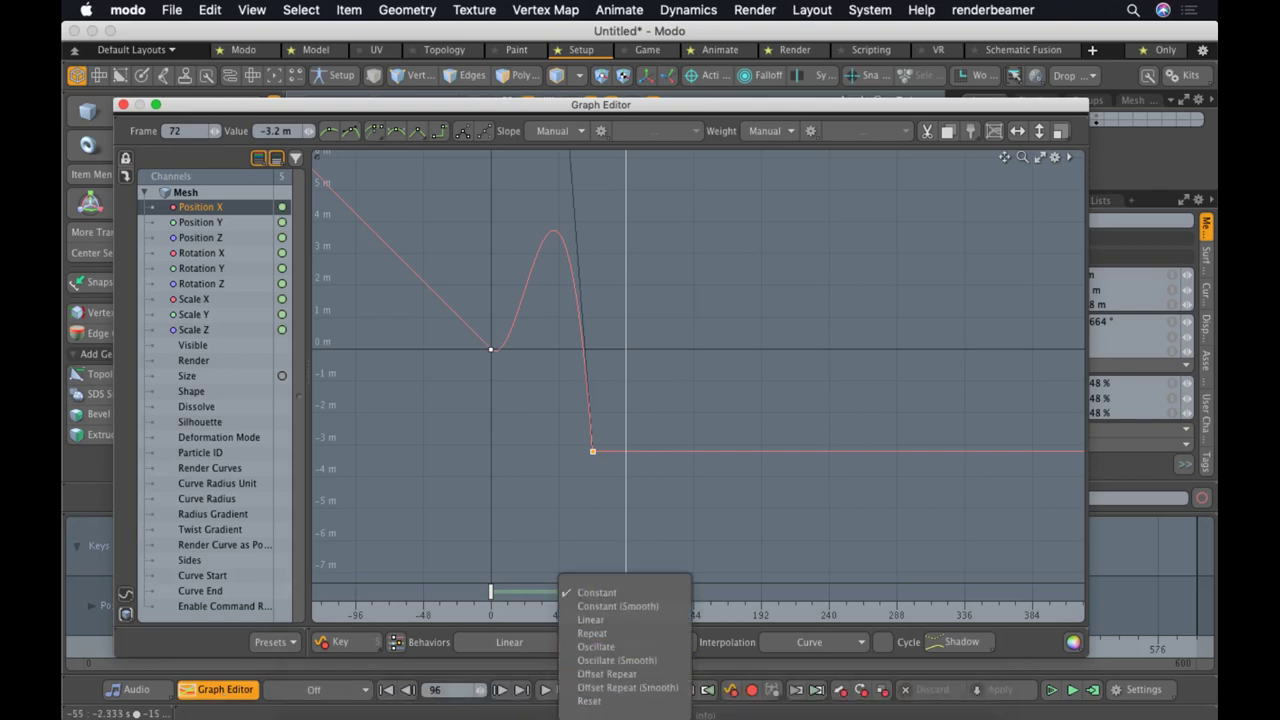
pyautogui.click(606, 674)
pyautogui.scroll(-3, 711, 343)
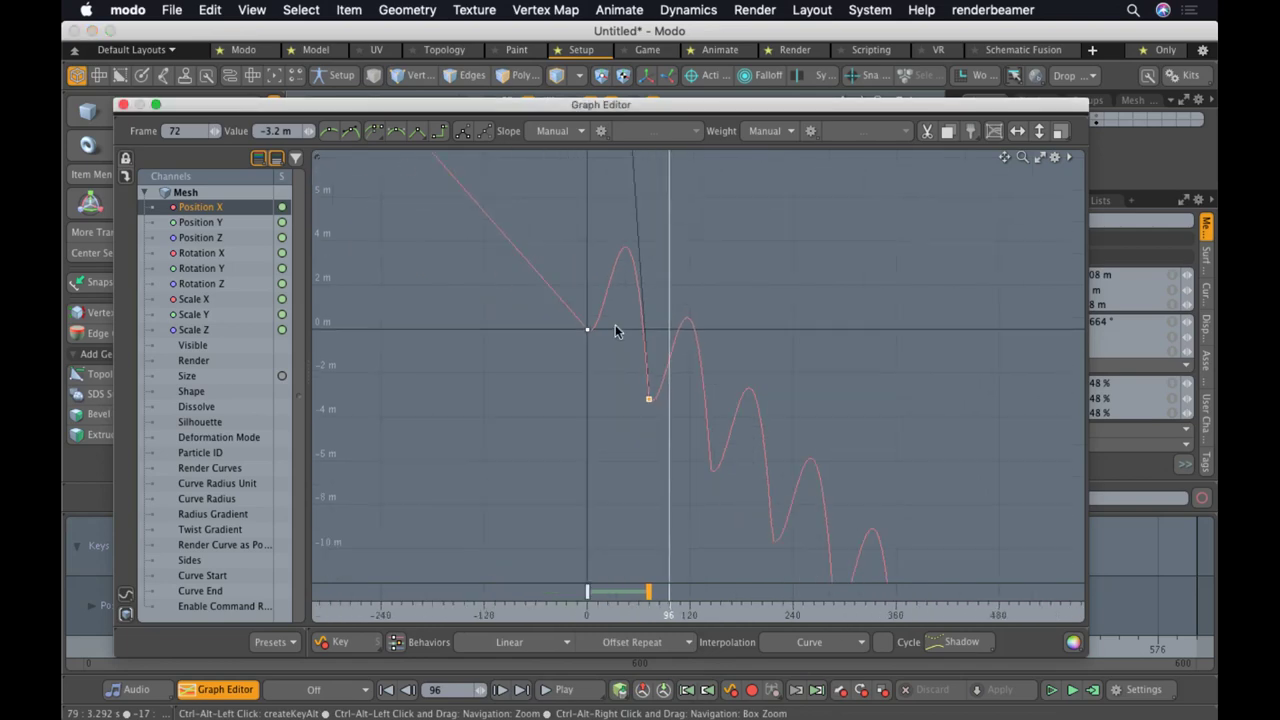
pyautogui.keyDown('ctrl'); pyautogui.keyDown('alt'); pyautogui.moveTo(615, 325); pyautogui.dragTo(624, 449); pyautogui.keyUp('alt'); pyautogui.keyUp('ctrl')
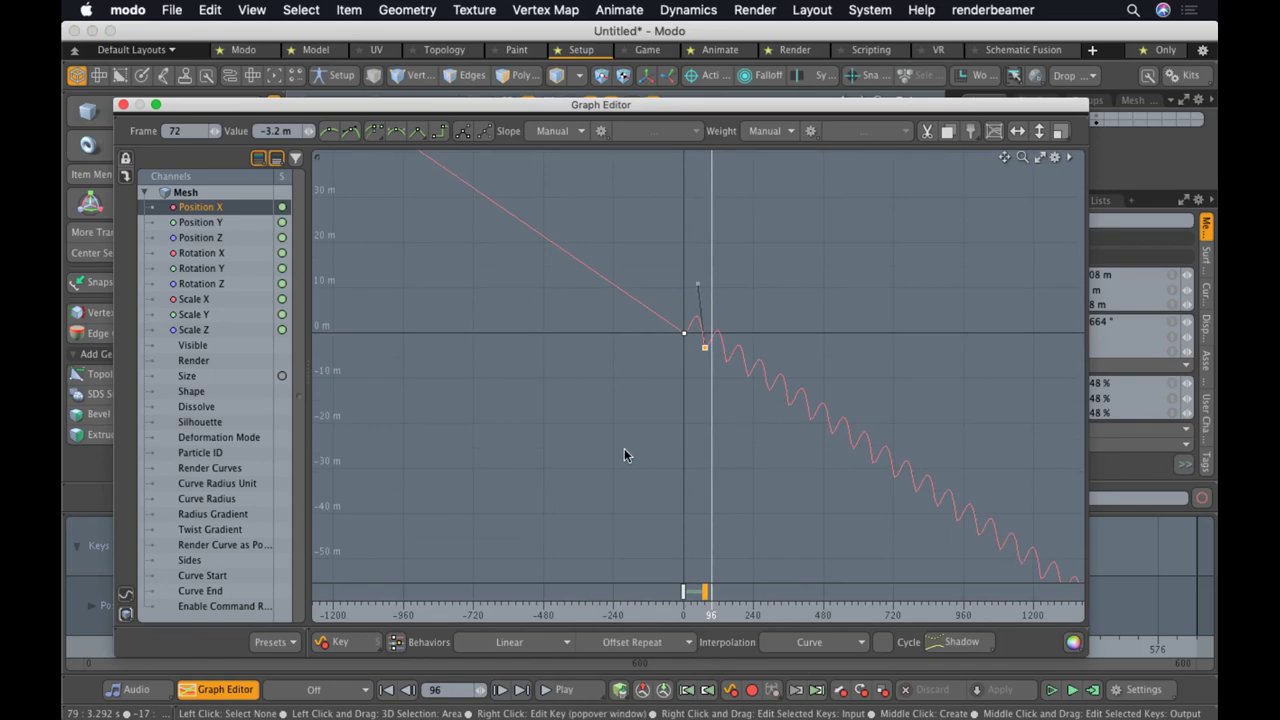
pyautogui.press('super+Tab')
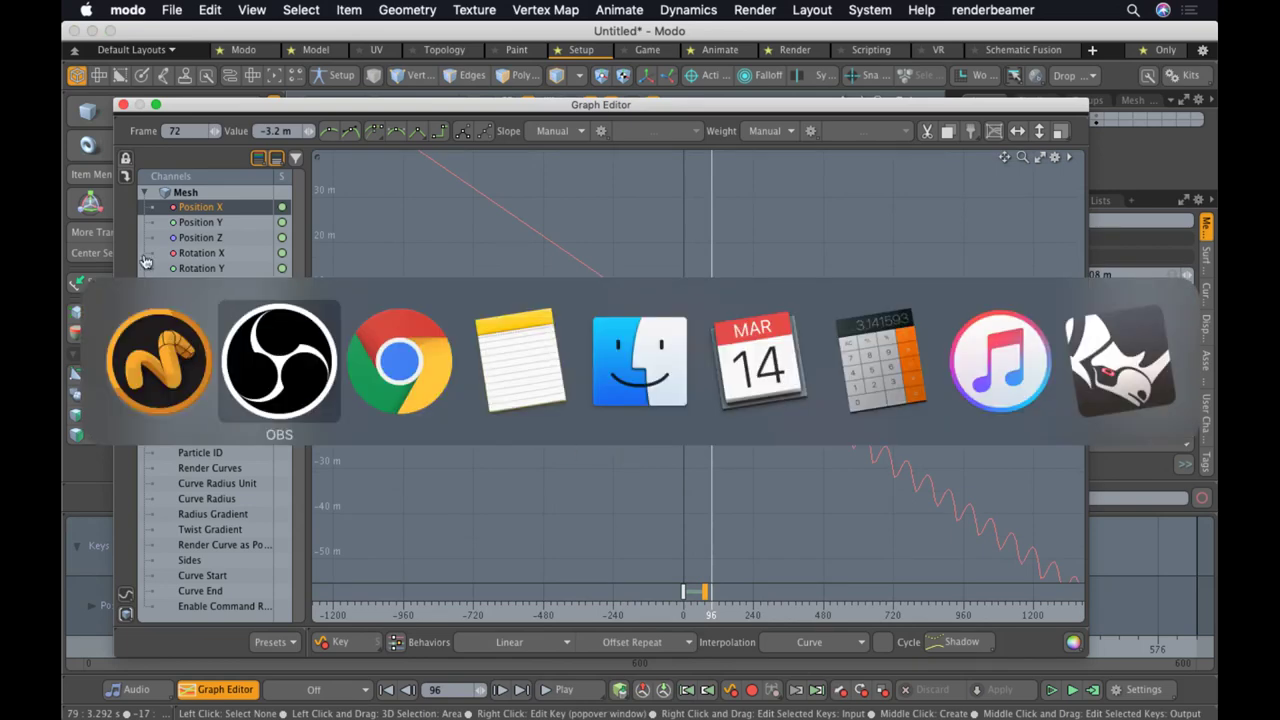
pyautogui.click(121, 385)
pyautogui.press('super+Tab')
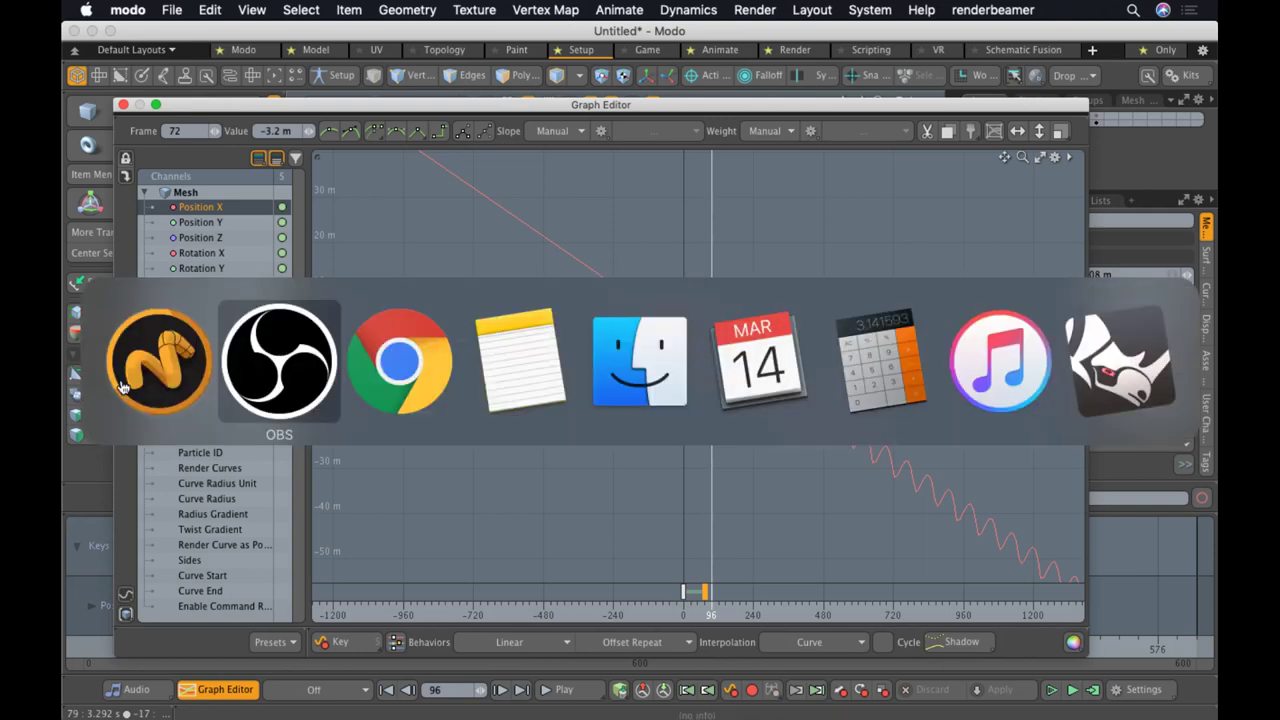
pyautogui.click(118, 380)
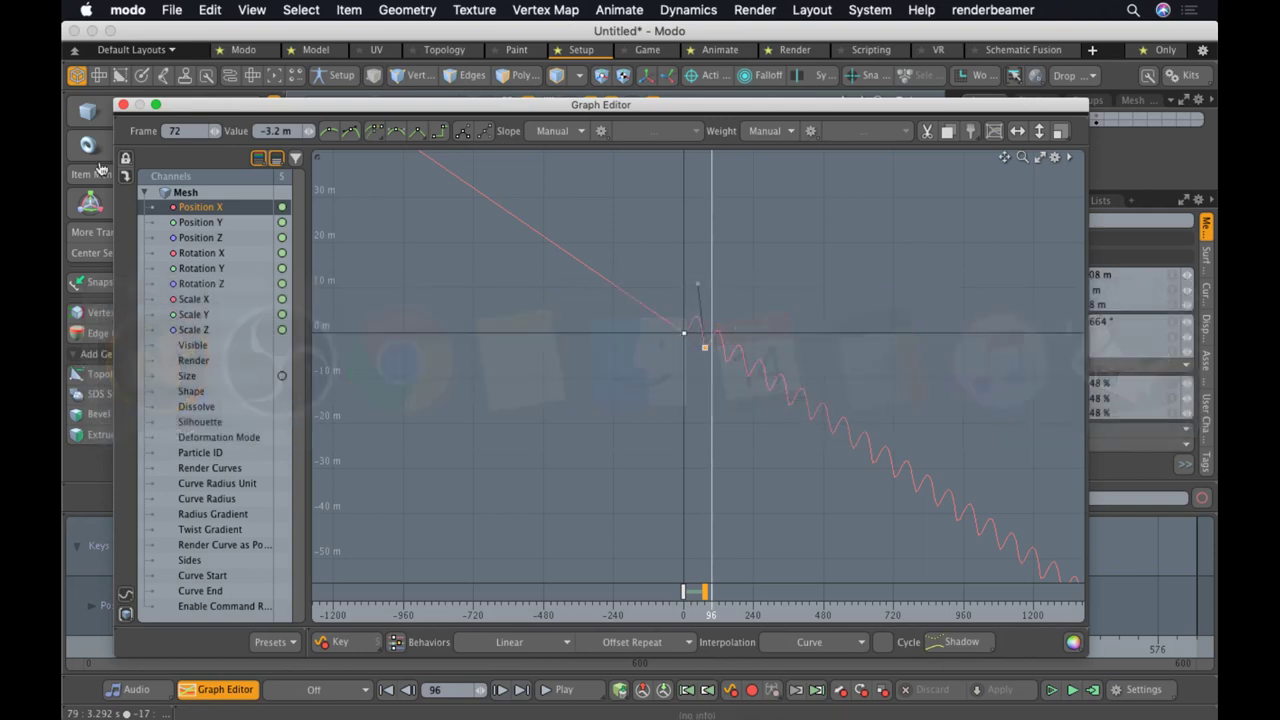
# Close the Graph Editor, shrink the timeline area to enlarge the viewport, and reselect the cube with no channels selected
pyautogui.click(123, 104)
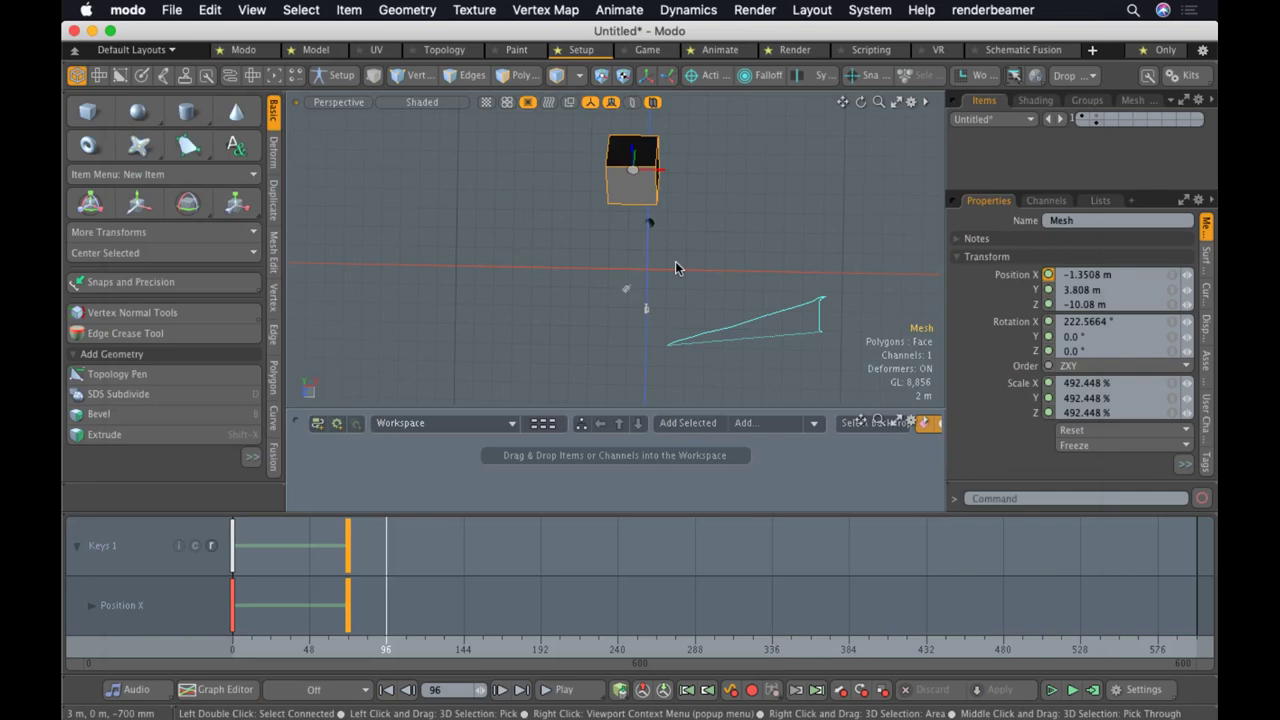
pyautogui.moveTo(632, 513); pyautogui.dragTo(623, 643)
pyautogui.scroll(-3, 635, 195)
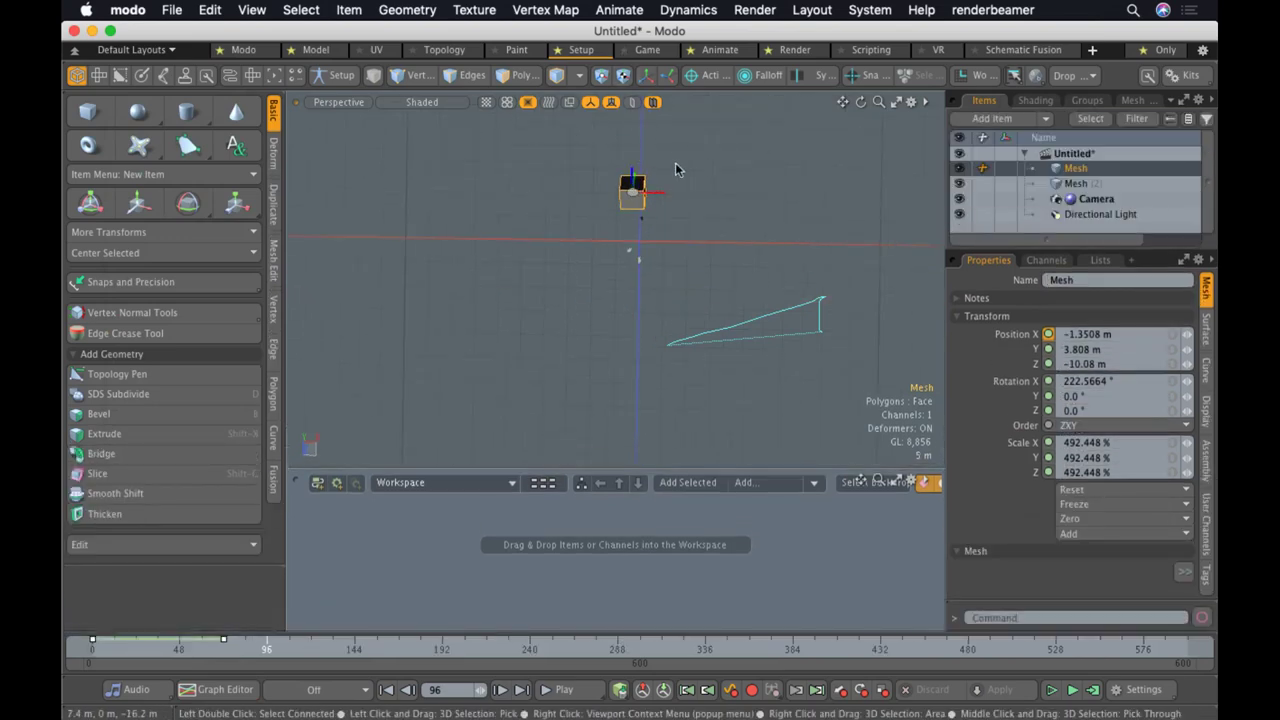
pyautogui.scroll(3, 665, 248)
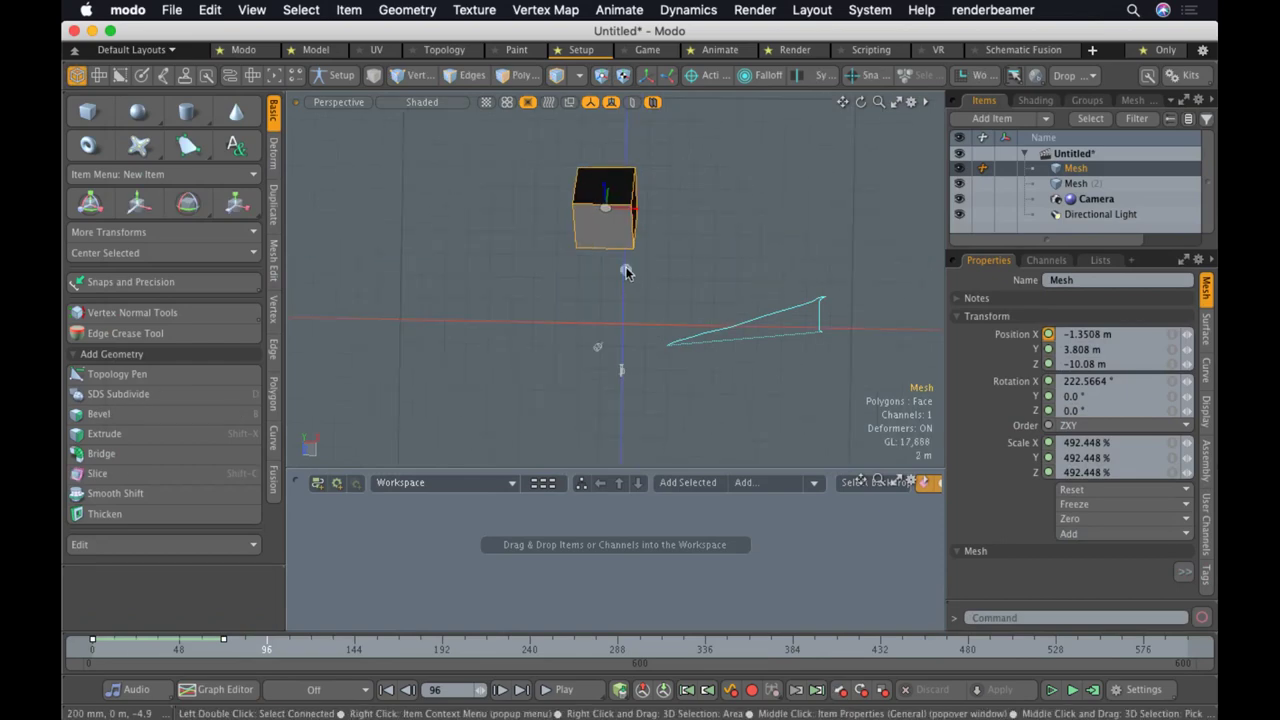
pyautogui.click(626, 280)
pyautogui.click(626, 274)
pyautogui.click(608, 192)
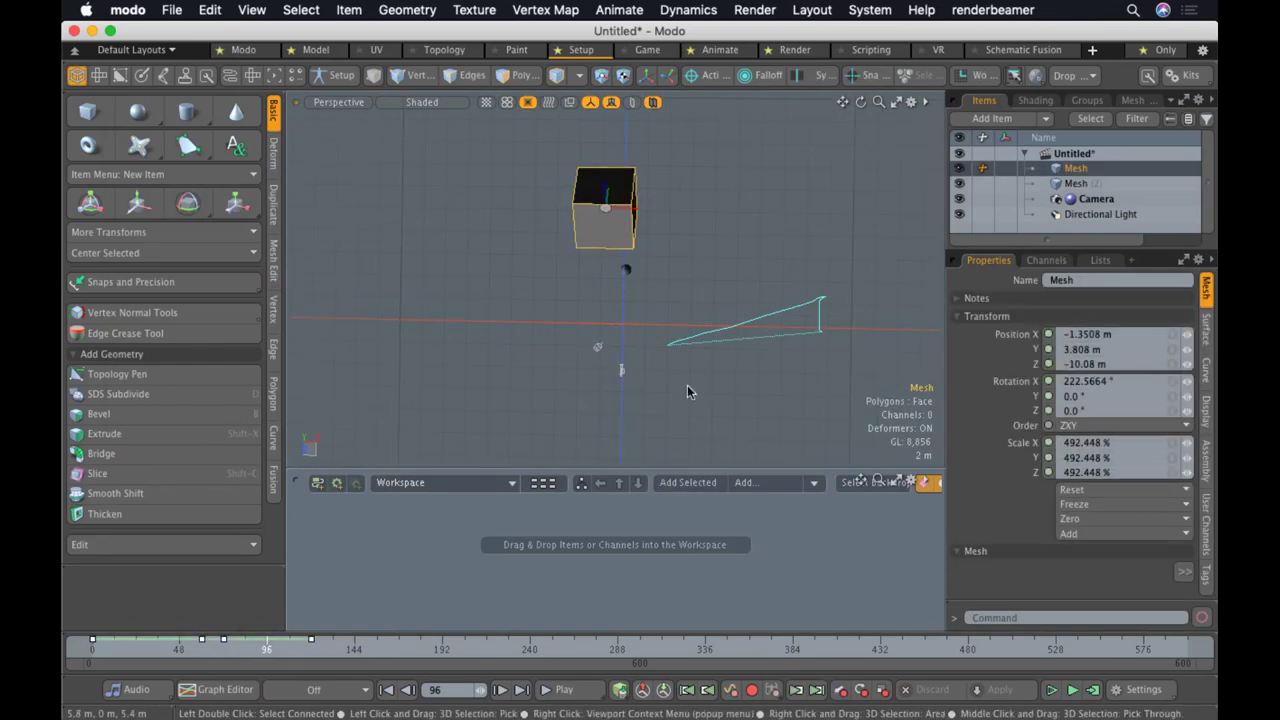
# Play the animation from frame 0, examine the repeating Position X curve in the Graph Editor during playback, and stop at frame 105
pyautogui.moveTo(183, 650); pyautogui.dragTo(92, 650)
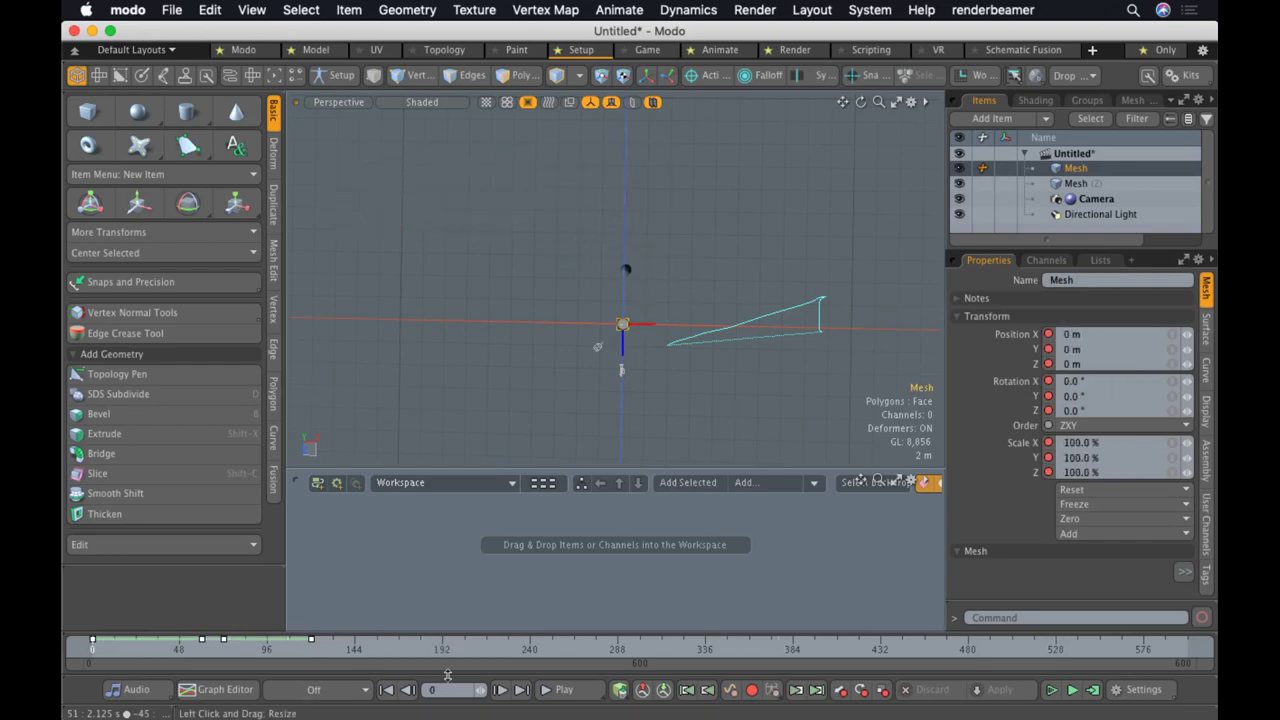
pyautogui.click(557, 691)
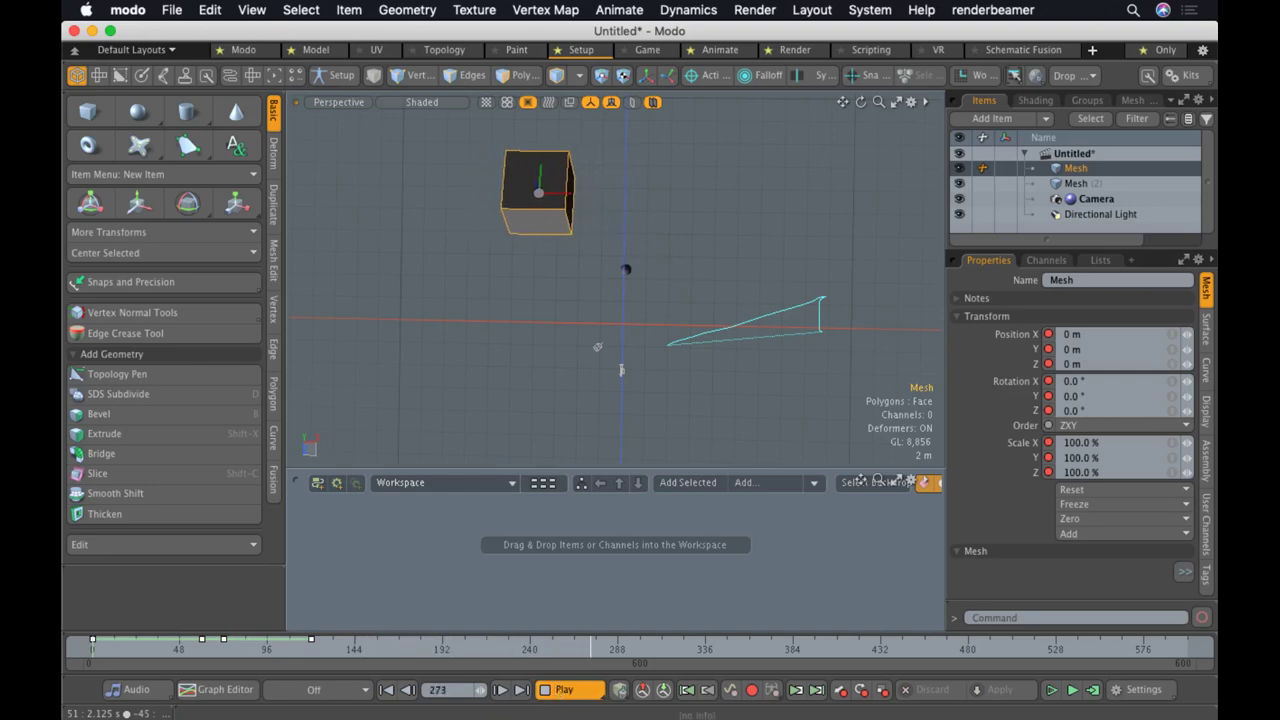
pyautogui.click(240, 689)
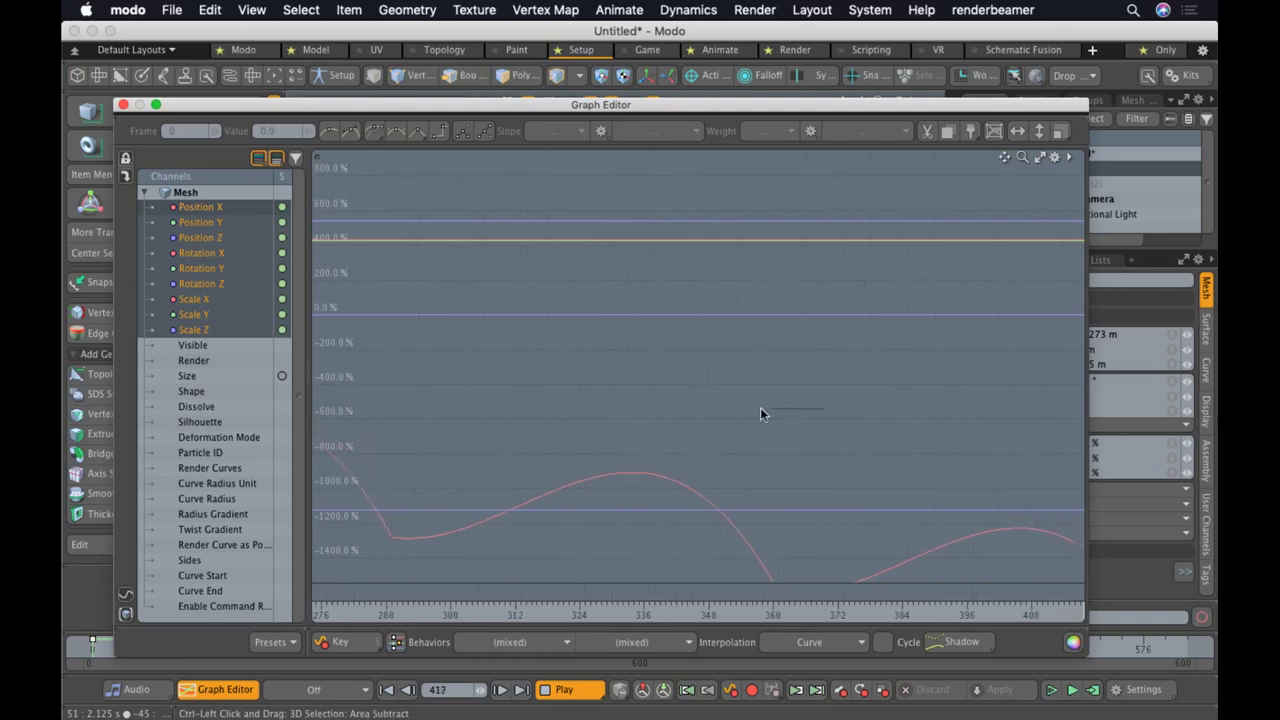
pyautogui.keyDown('ctrl'); pyautogui.keyDown('alt'); pyautogui.moveTo(680, 420); pyautogui.dragTo(449, 432); pyautogui.keyUp('alt'); pyautogui.keyUp('ctrl')
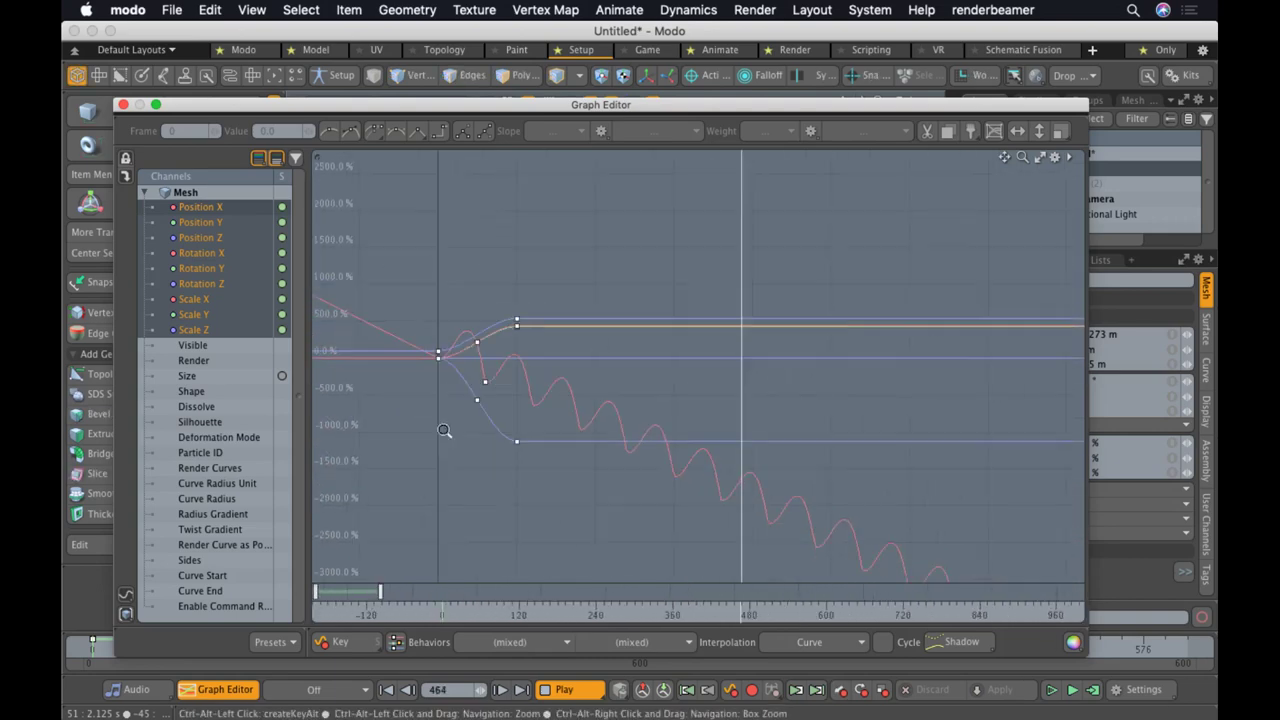
pyautogui.keyDown('ctrl'); pyautogui.keyDown('alt'); pyautogui.moveTo(580, 420); pyautogui.dragTo(491, 409); pyautogui.keyUp('alt'); pyautogui.keyUp('ctrl')
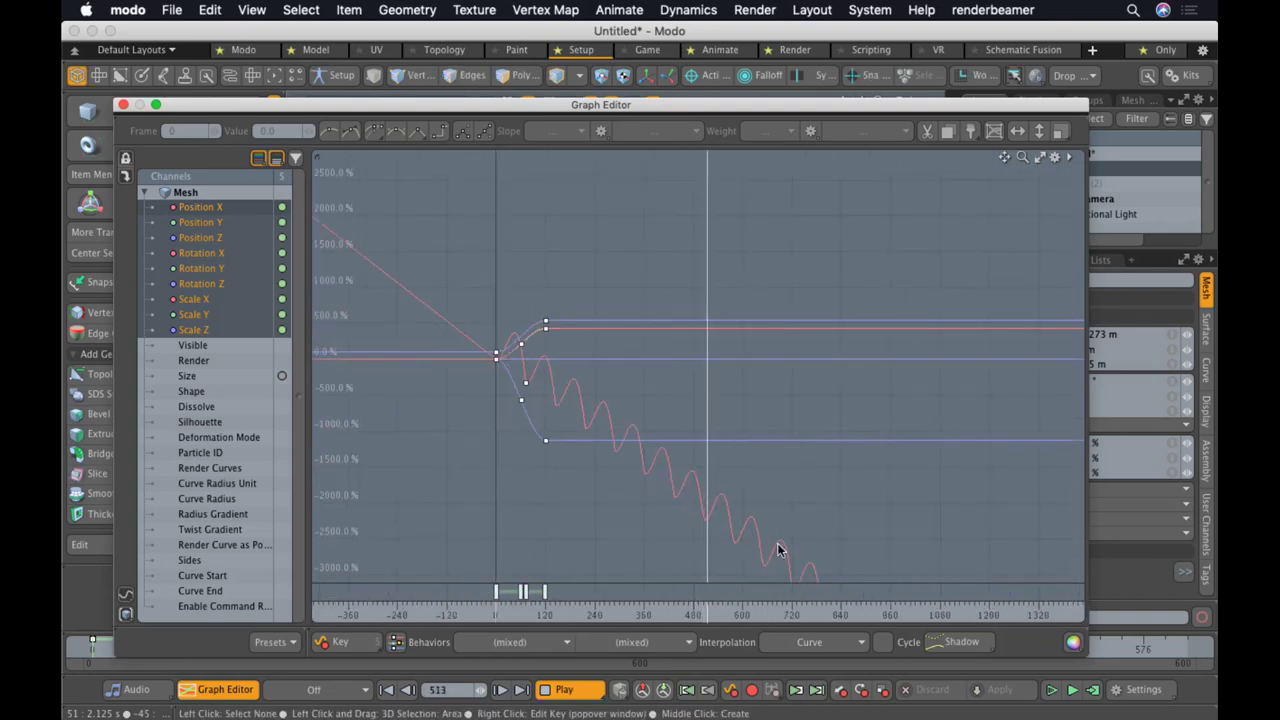
pyautogui.click(124, 104)
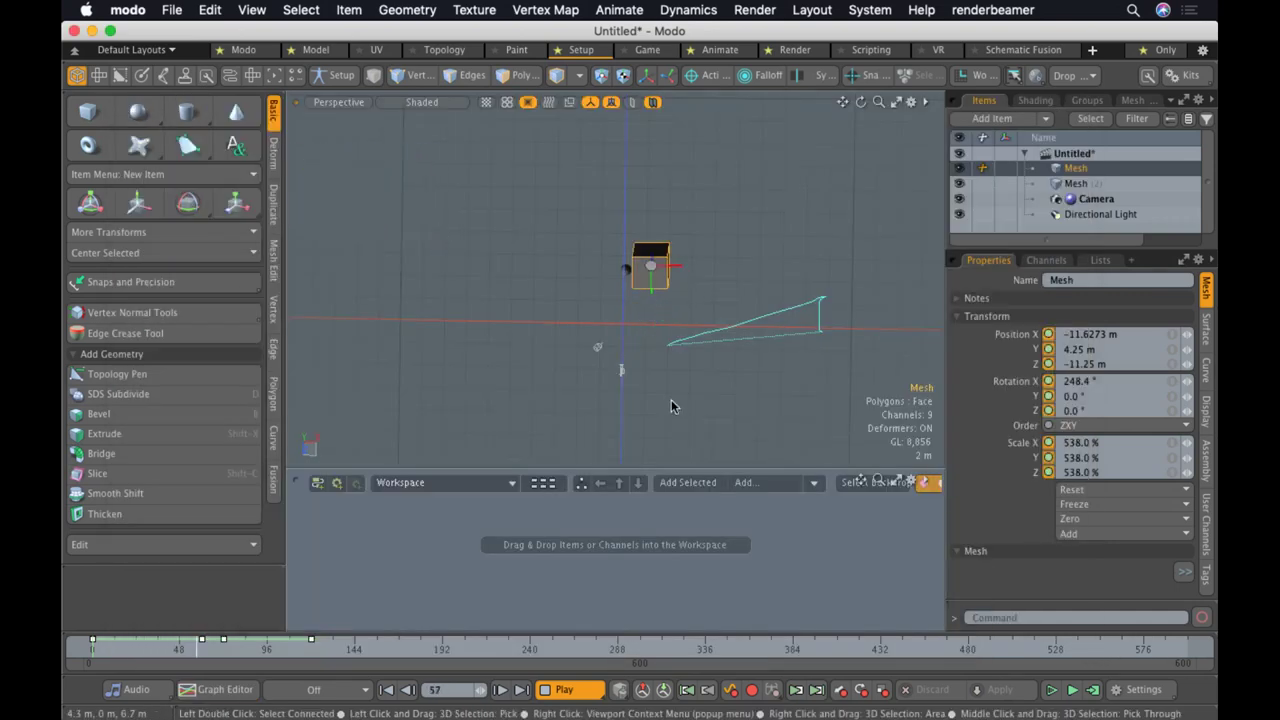
pyautogui.click(563, 689)
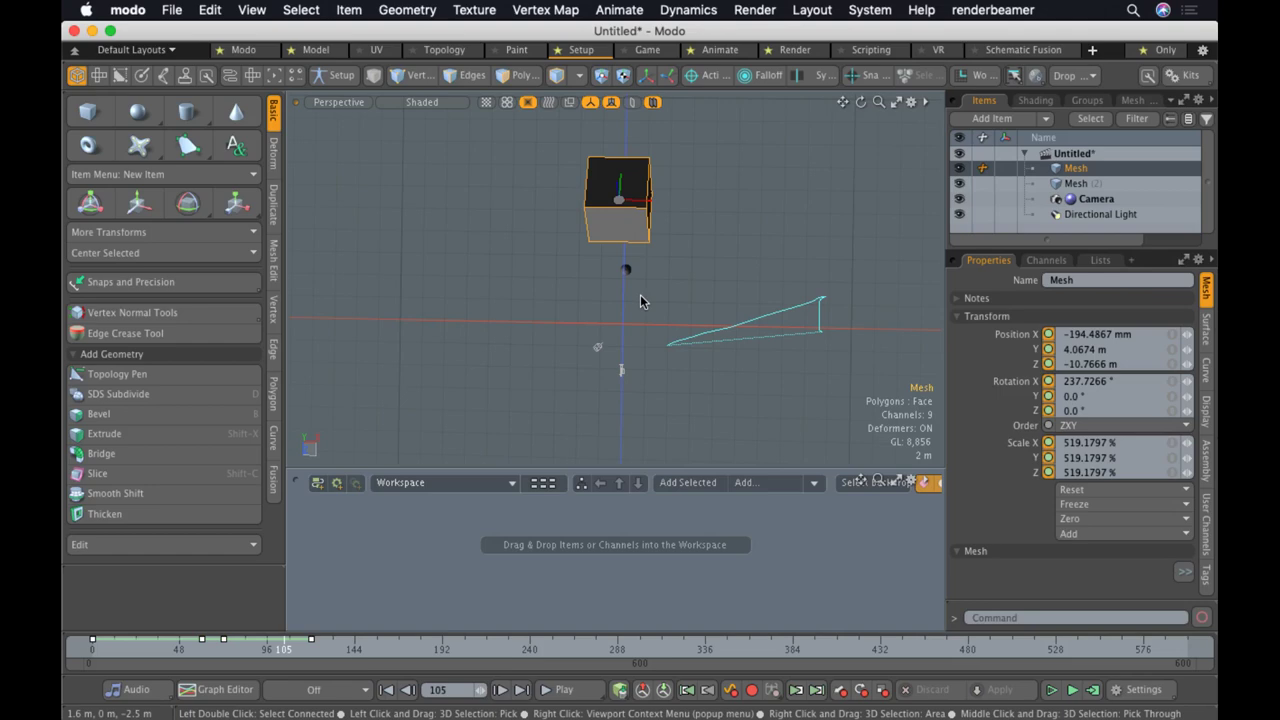
# Show the Shader Tree in an enlarged panel and assign the cube a new material named "anything"
pyautogui.click(1035, 100)
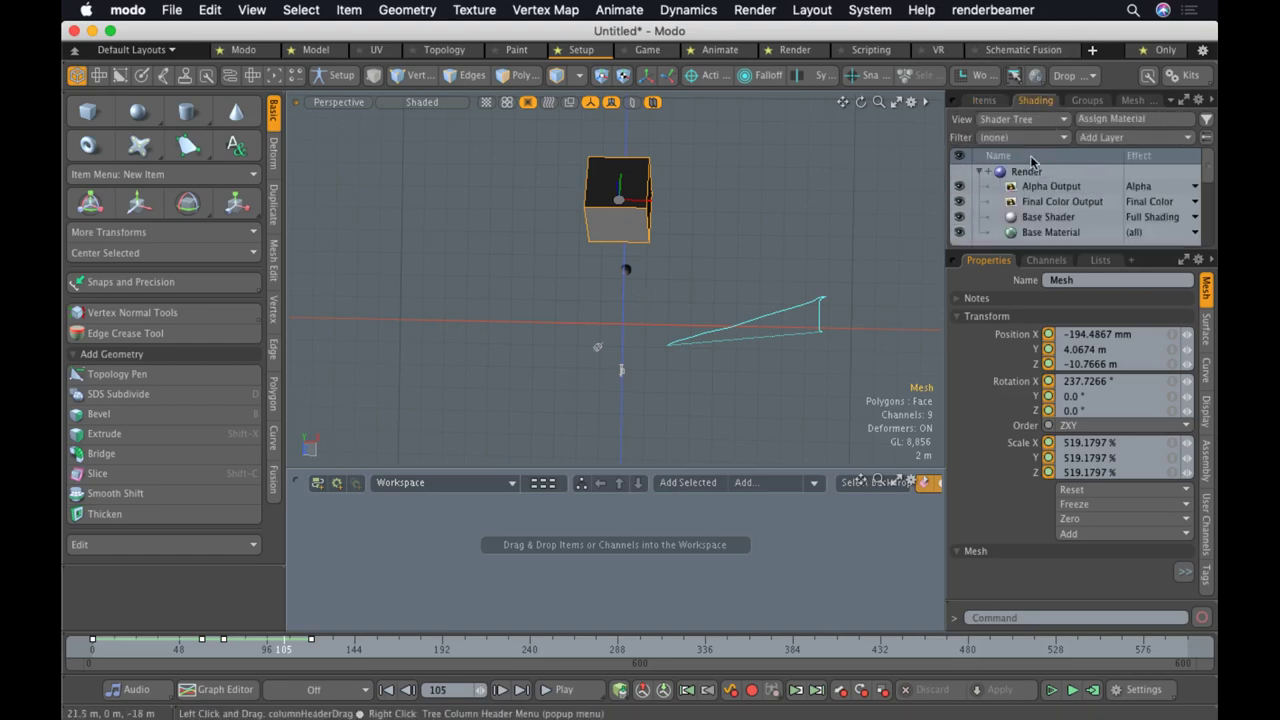
pyautogui.moveTo(1075, 252)
pyautogui.mouseDown()
pyautogui.moveTo(1075, 442)
pyautogui.moveTo(1086, 362)
pyautogui.mouseUp()
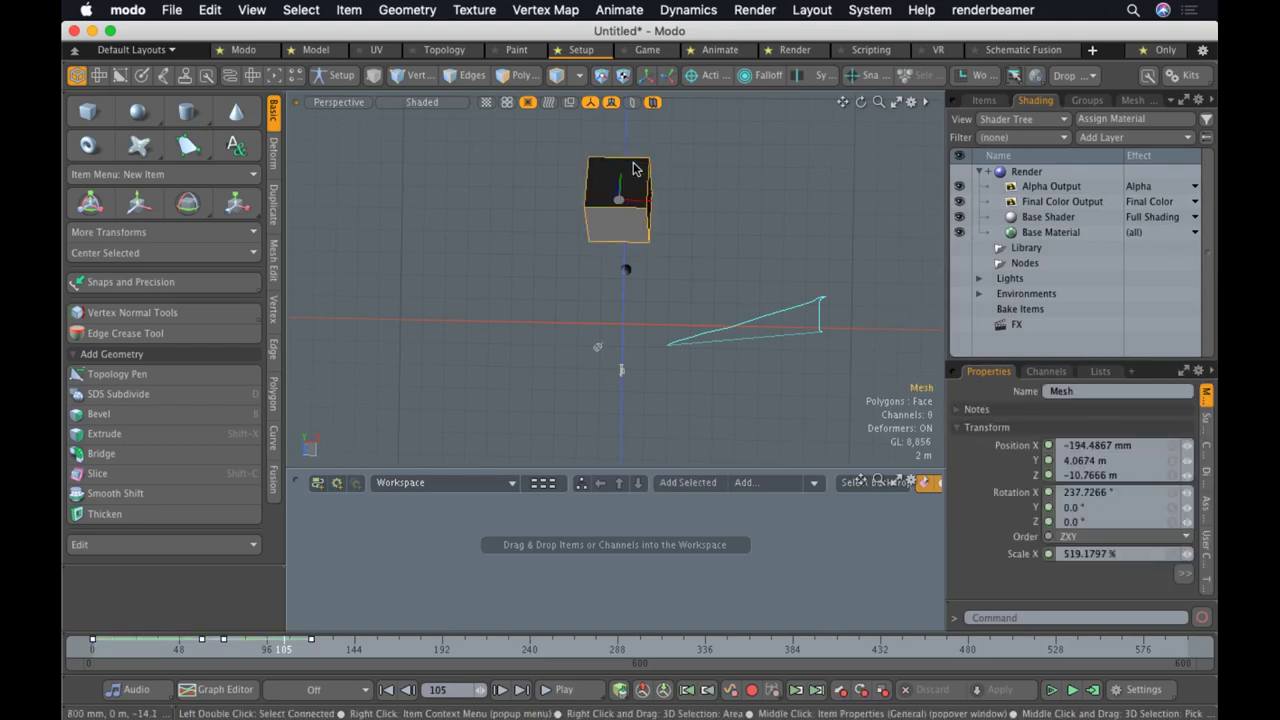
pyautogui.press('m')
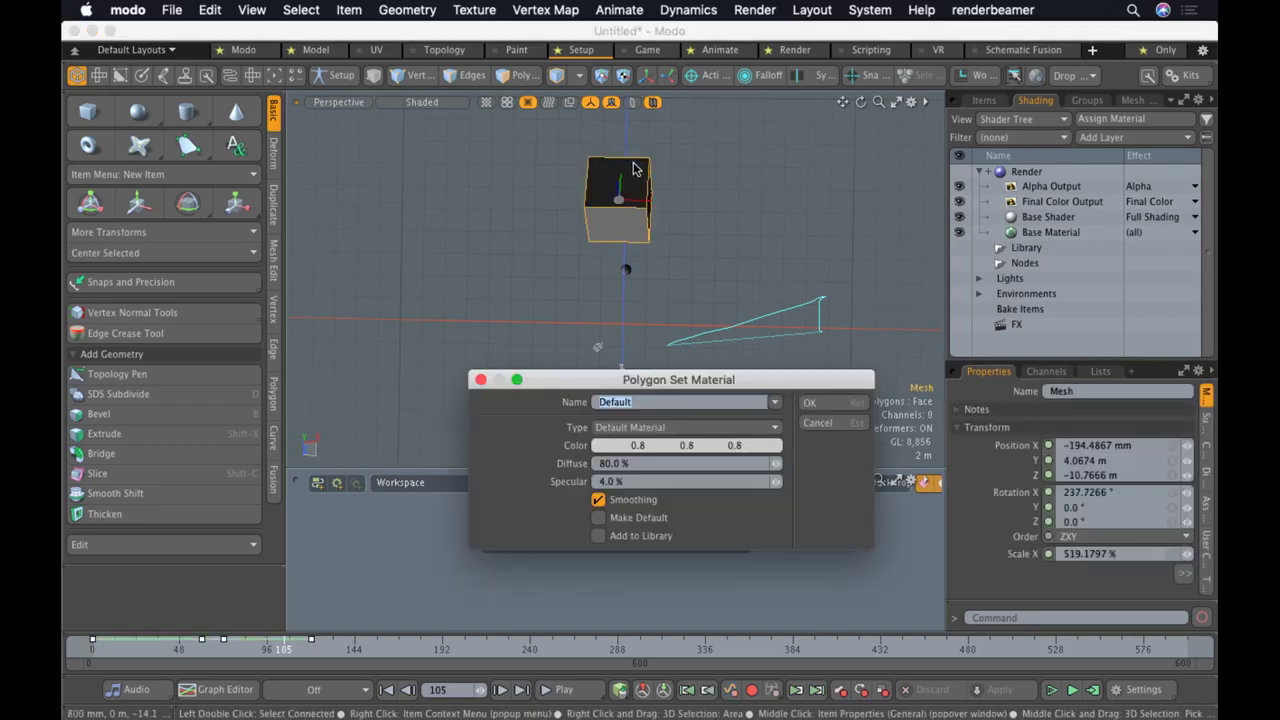
pyautogui.write('anything')
pyautogui.press('Return')
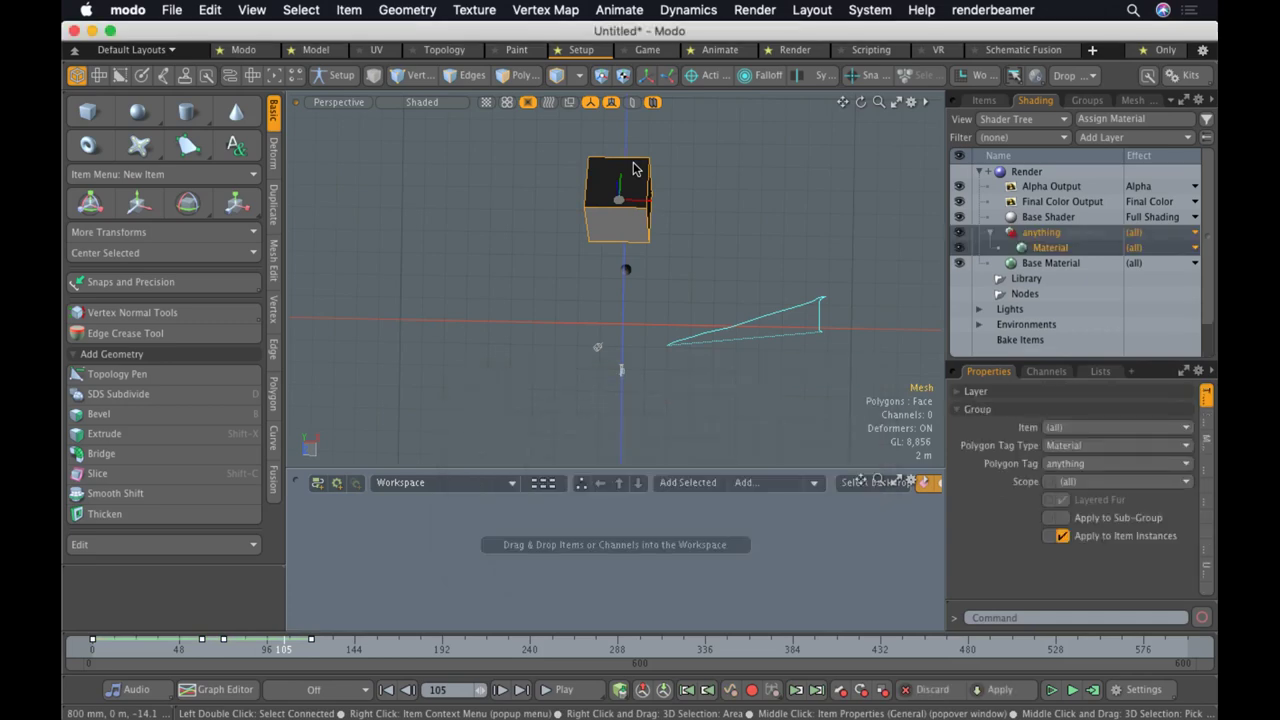
# Set the diffuse color of the "anything" material to bright yellow, 1.0, 0.96, 0.0
pyautogui.click(1049, 249)
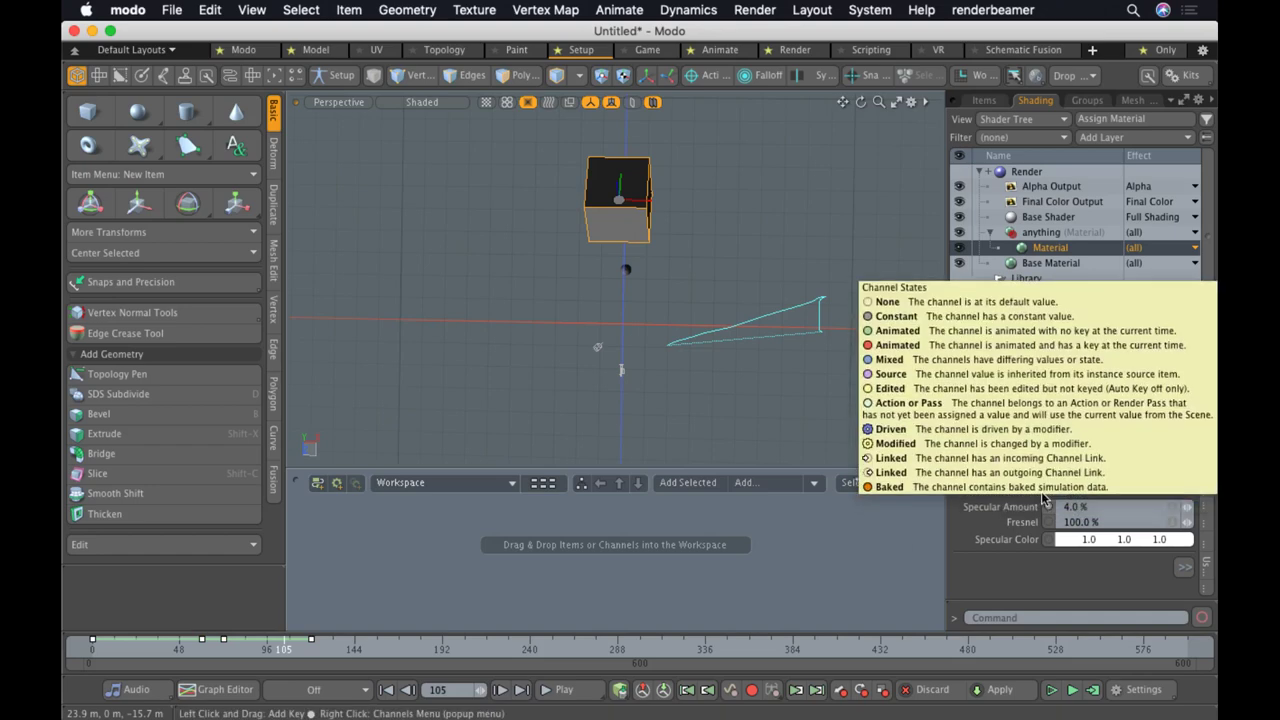
pyautogui.moveTo(1047, 431)
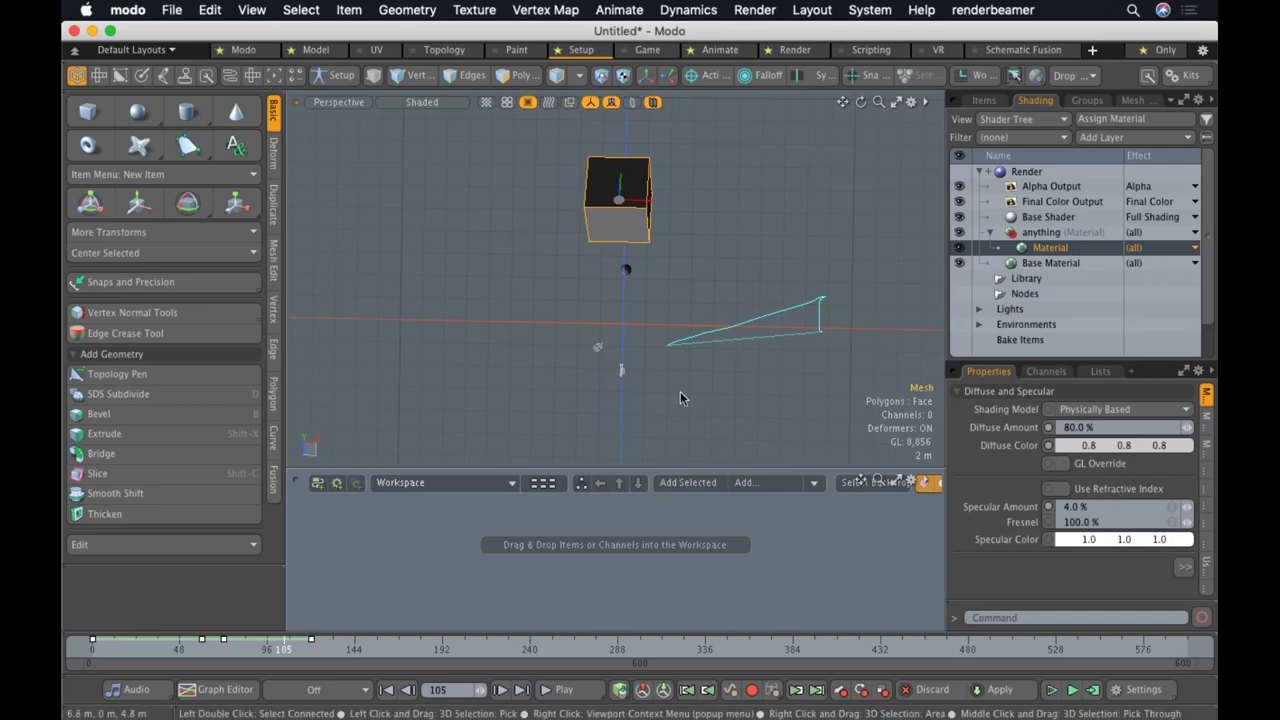
pyautogui.click(1125, 450)
pyautogui.moveTo(640, 266); pyautogui.dragTo(695, 224)
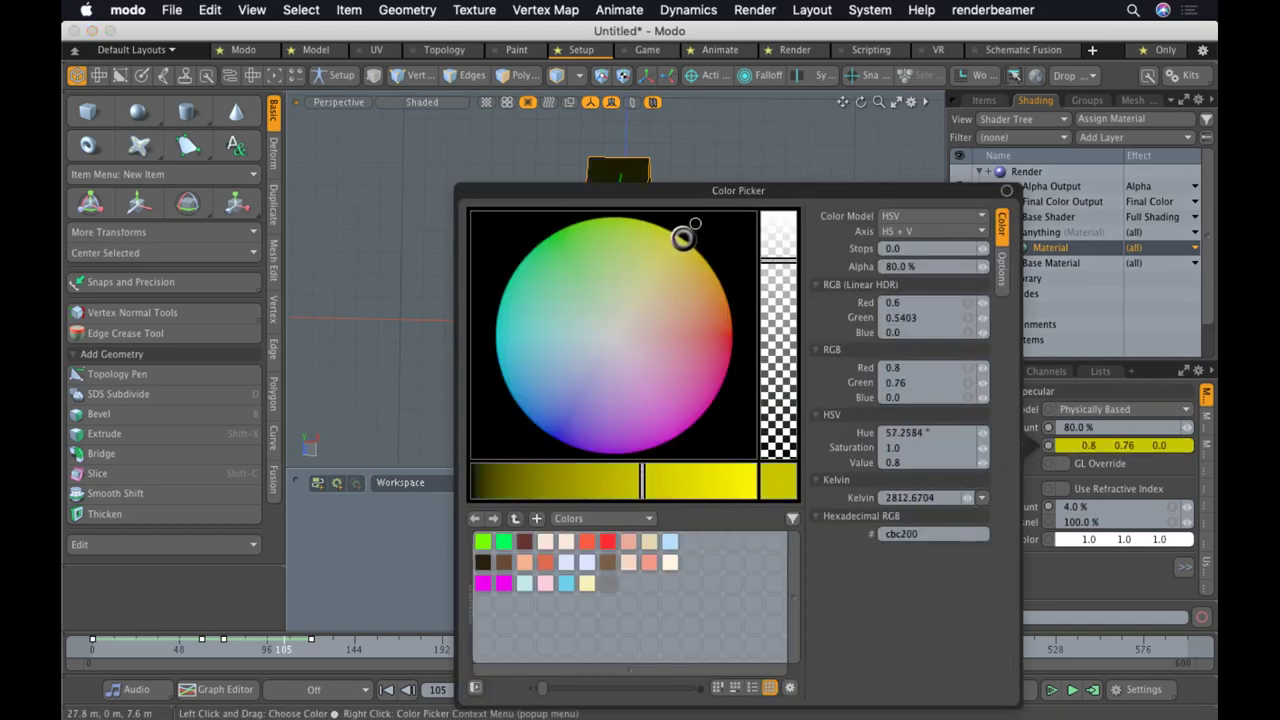
pyautogui.moveTo(697, 481); pyautogui.dragTo(817, 486)
pyautogui.press('Return')
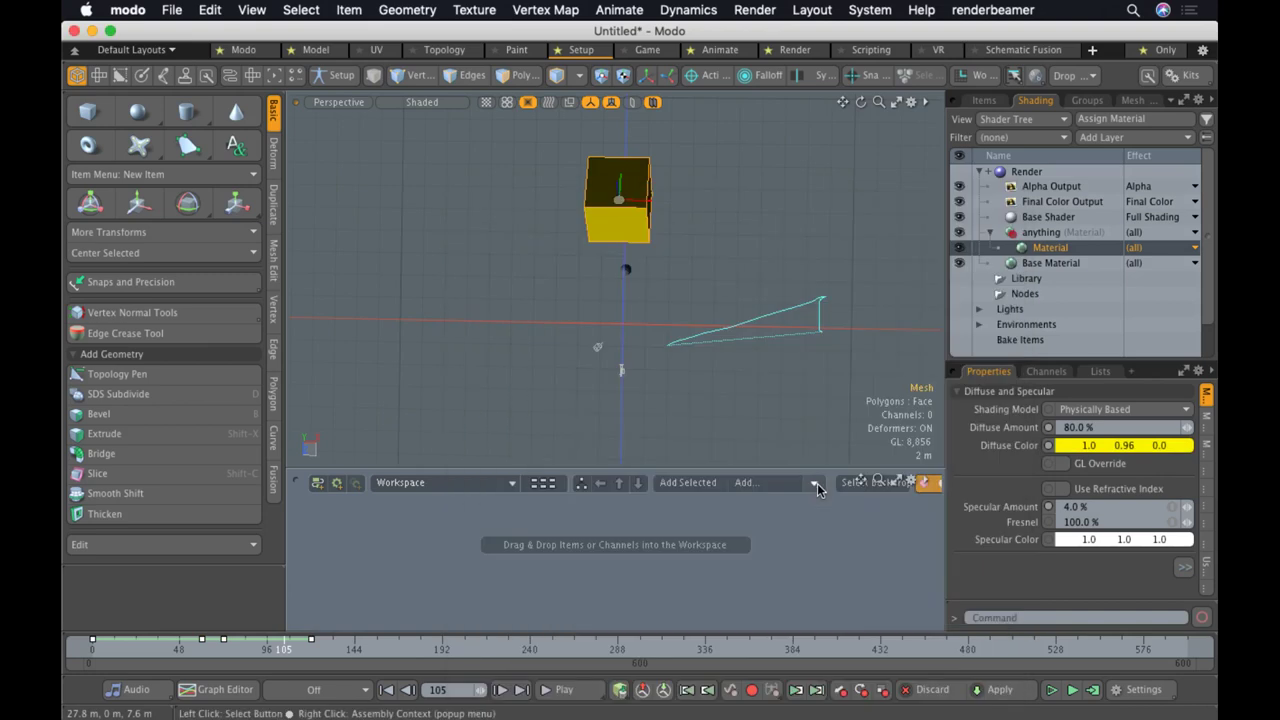
# Preview the yellow cube's render, scrub the timeline to frame 26, and close the preview window
pyautogui.press('F8')
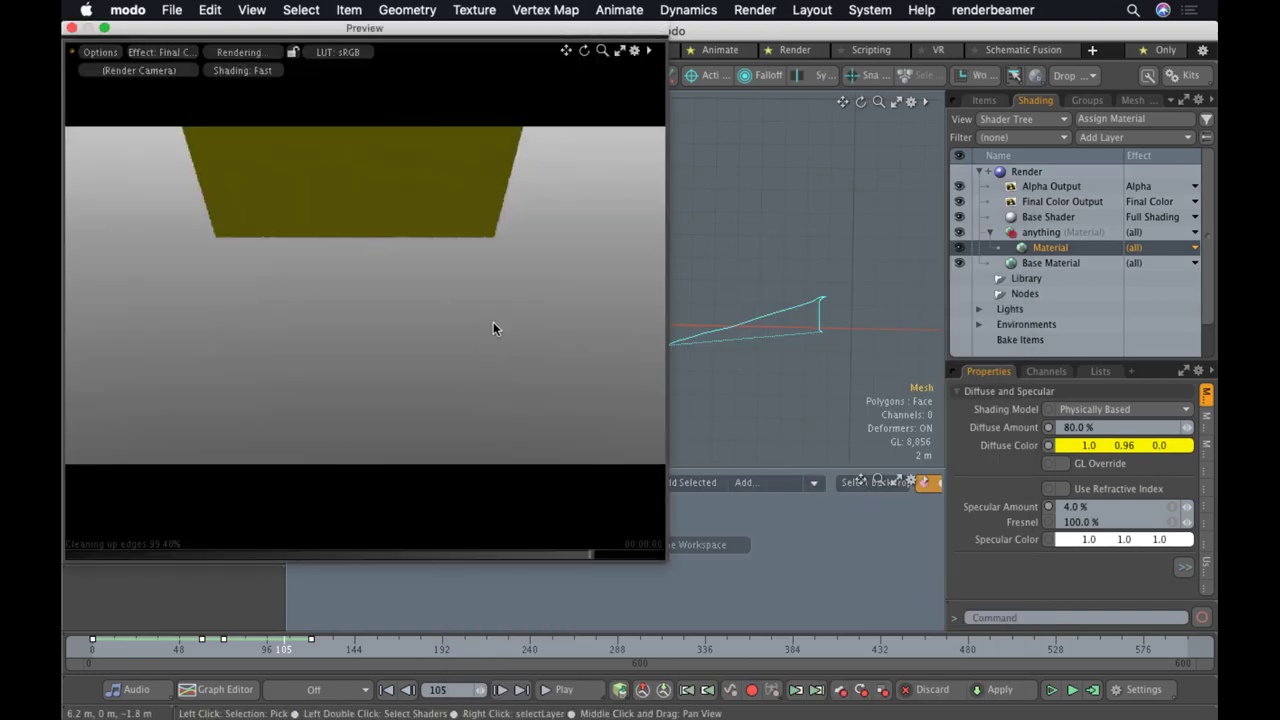
pyautogui.click(266, 649)
pyautogui.moveTo(266, 645); pyautogui.dragTo(141, 648)
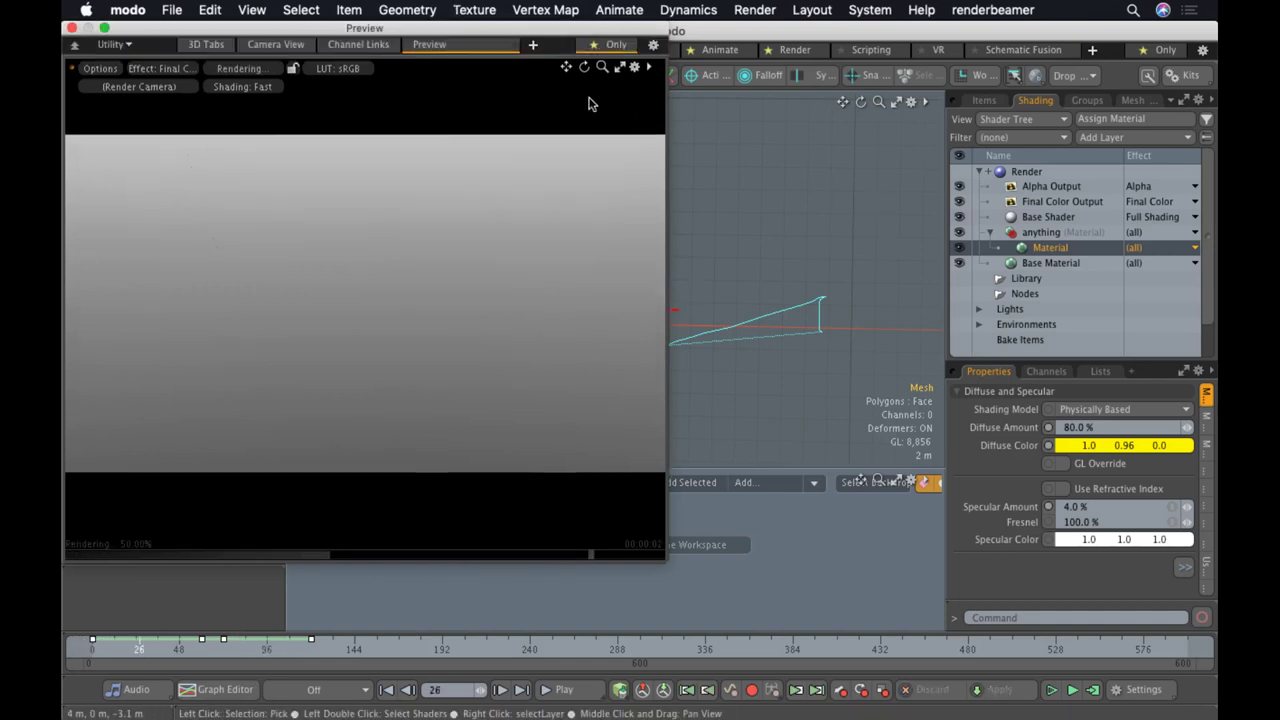
pyautogui.click(72, 29)
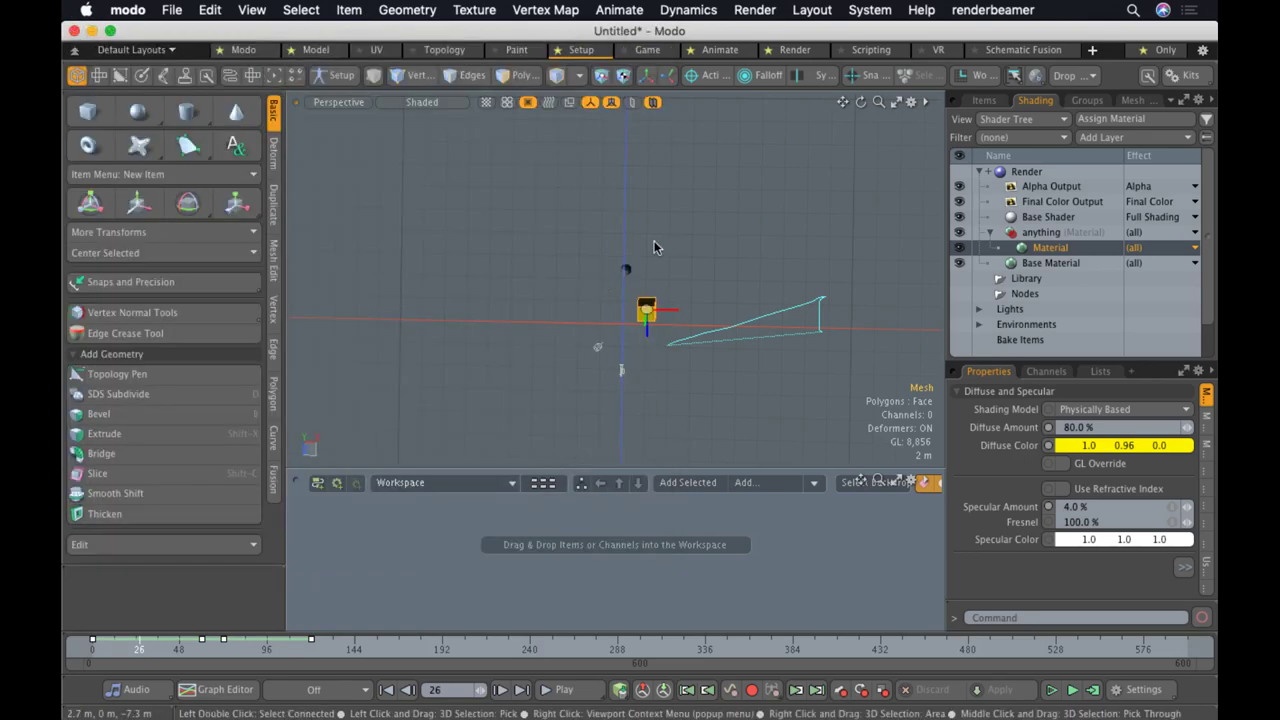
# Show the scene's item list, select the Camera, and enlarge the area for its properties
pyautogui.keyDown('ctrl'); pyautogui.keyDown('alt'); pyautogui.moveTo(631, 281); pyautogui.dragTo(678, 254); pyautogui.keyUp('alt'); pyautogui.keyUp('ctrl')
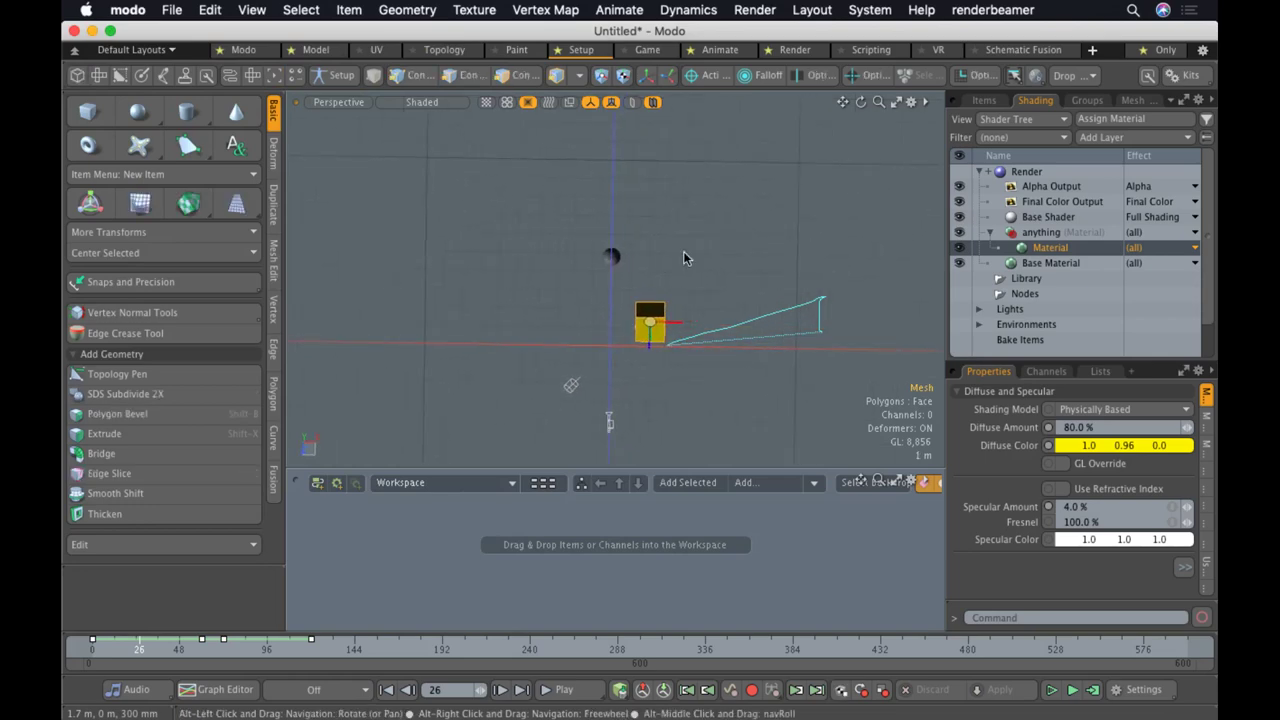
pyautogui.click(983, 100)
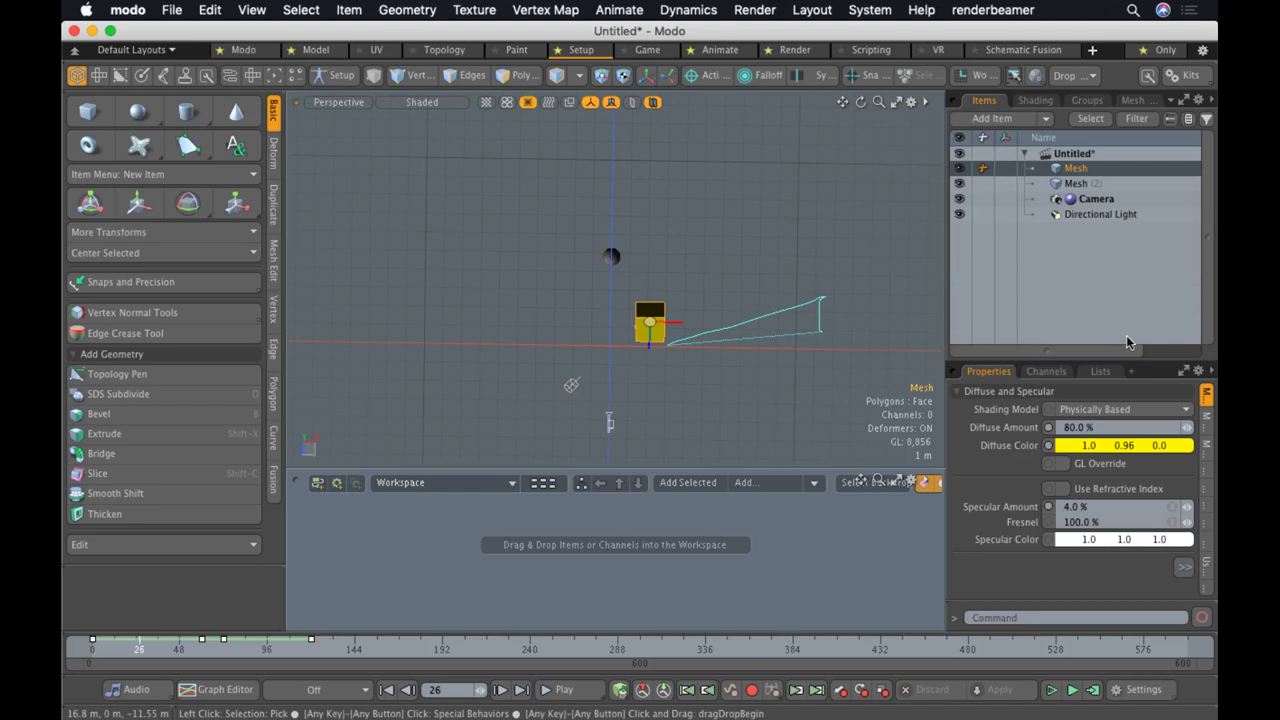
pyautogui.keyDown('alt'); pyautogui.moveTo(530, 246); pyautogui.dragTo(538, 340); pyautogui.keyUp('alt')
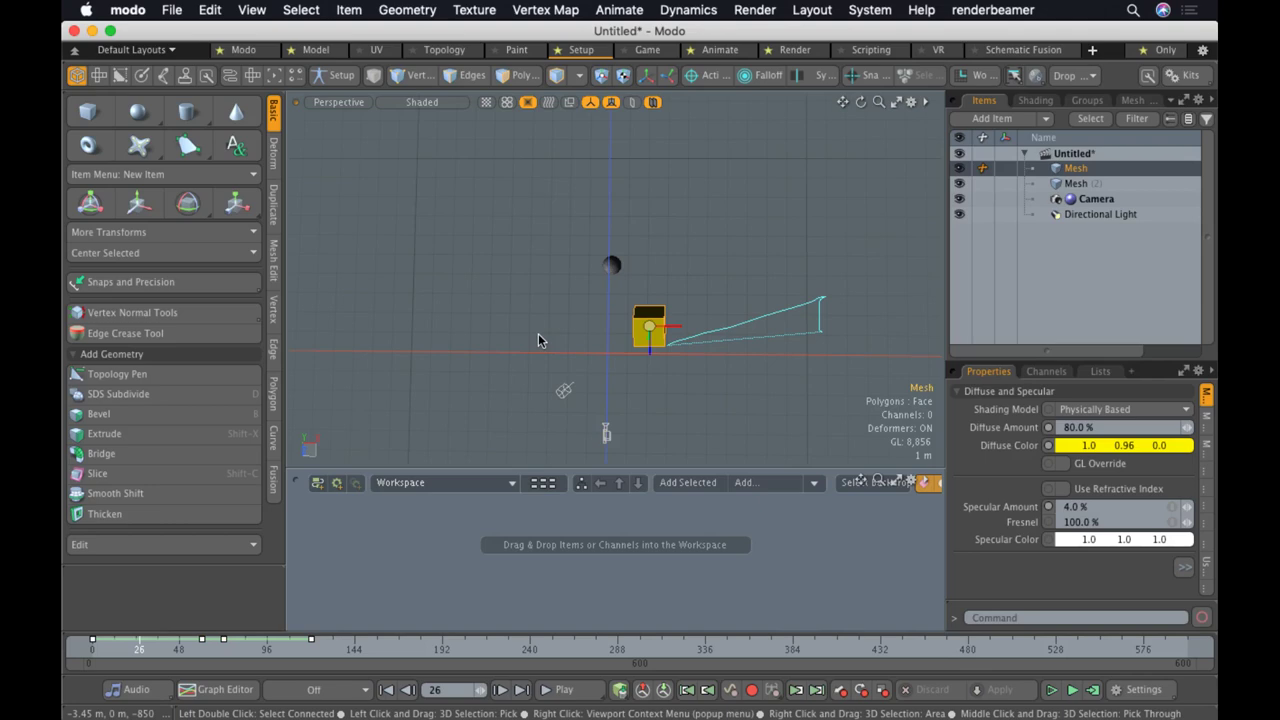
pyautogui.click(1090, 201)
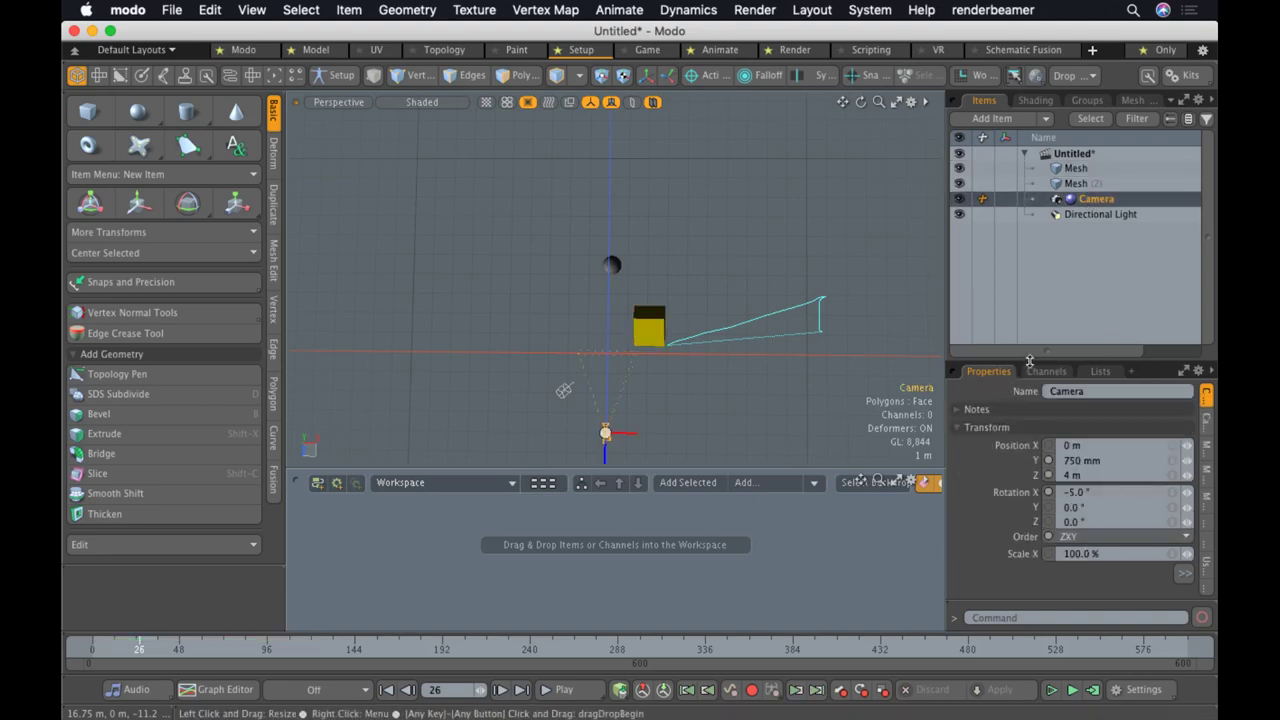
pyautogui.moveTo(1030, 360); pyautogui.dragTo(1031, 236)
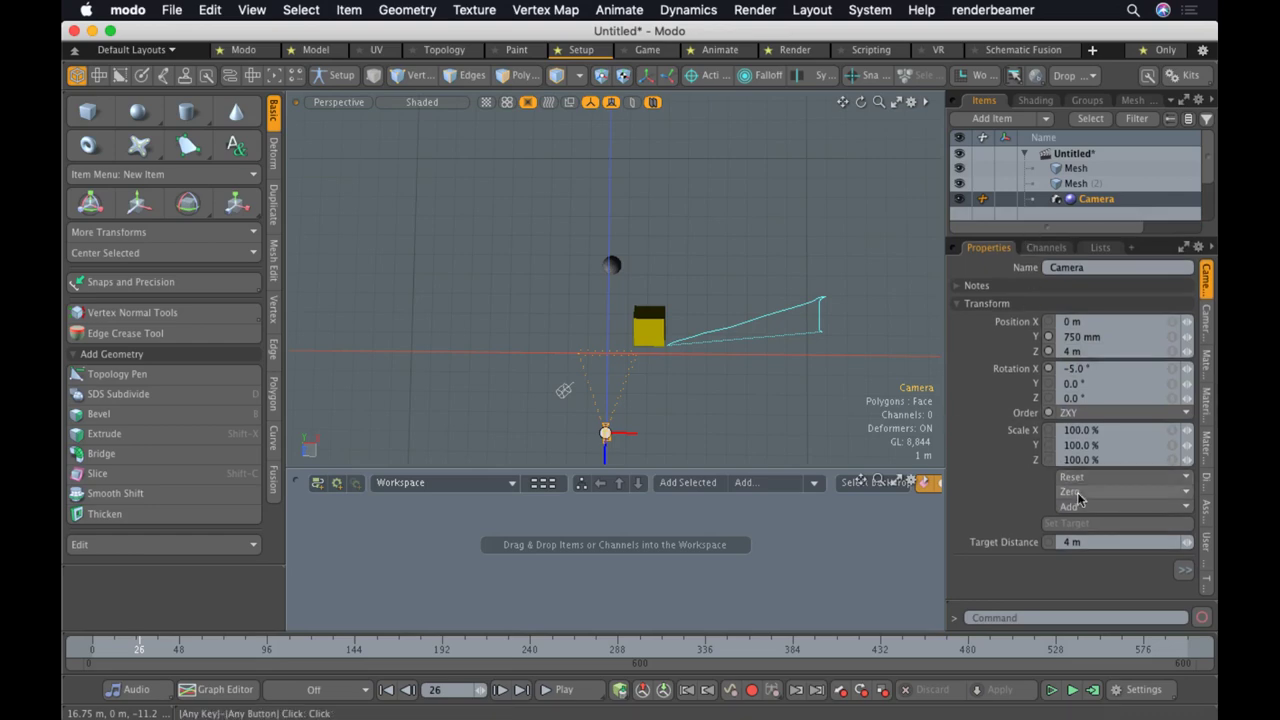
# Examine the camera's projection, depth of field, background image and film back settings, and close the extra options
pyautogui.click(961, 303)
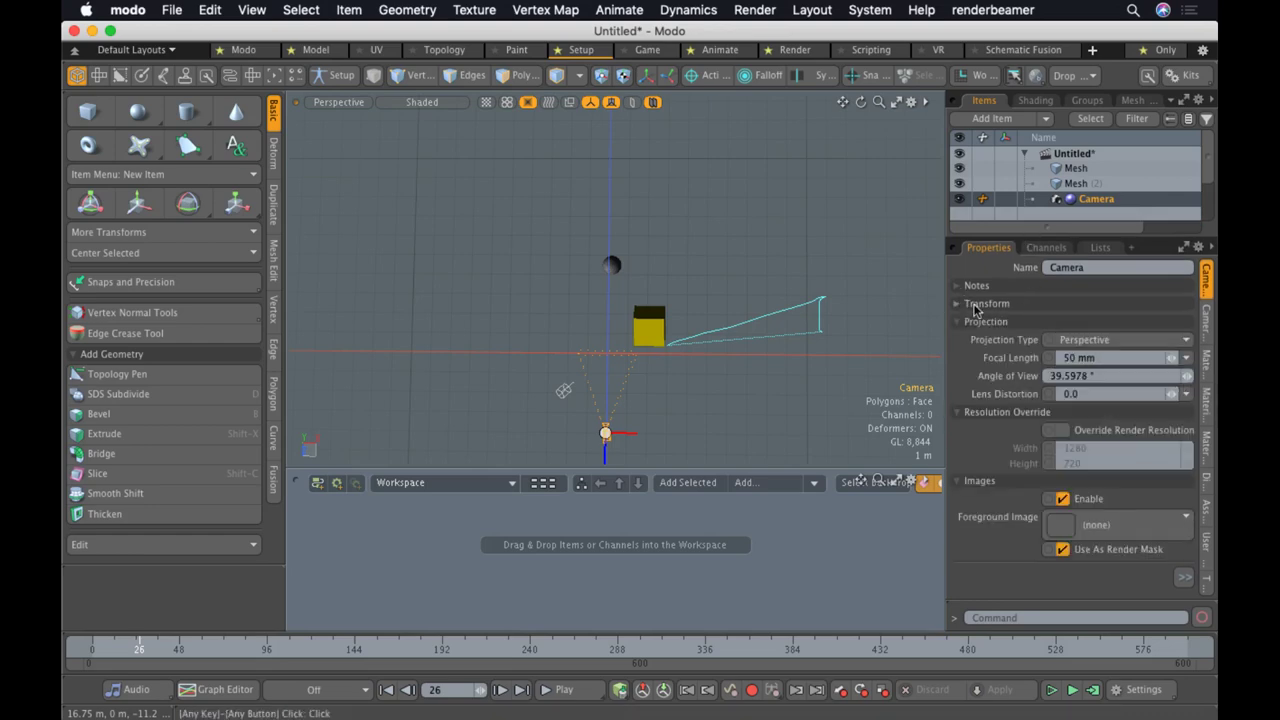
pyautogui.click(1207, 316)
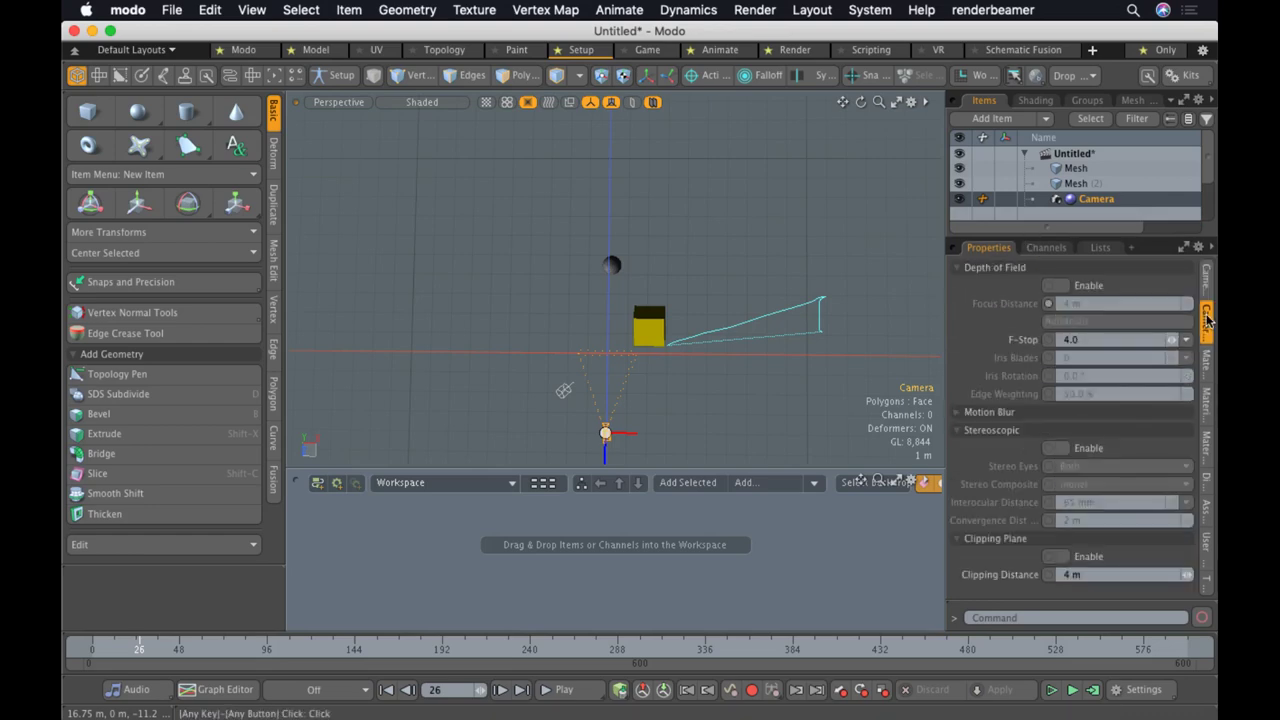
pyautogui.click(1207, 280)
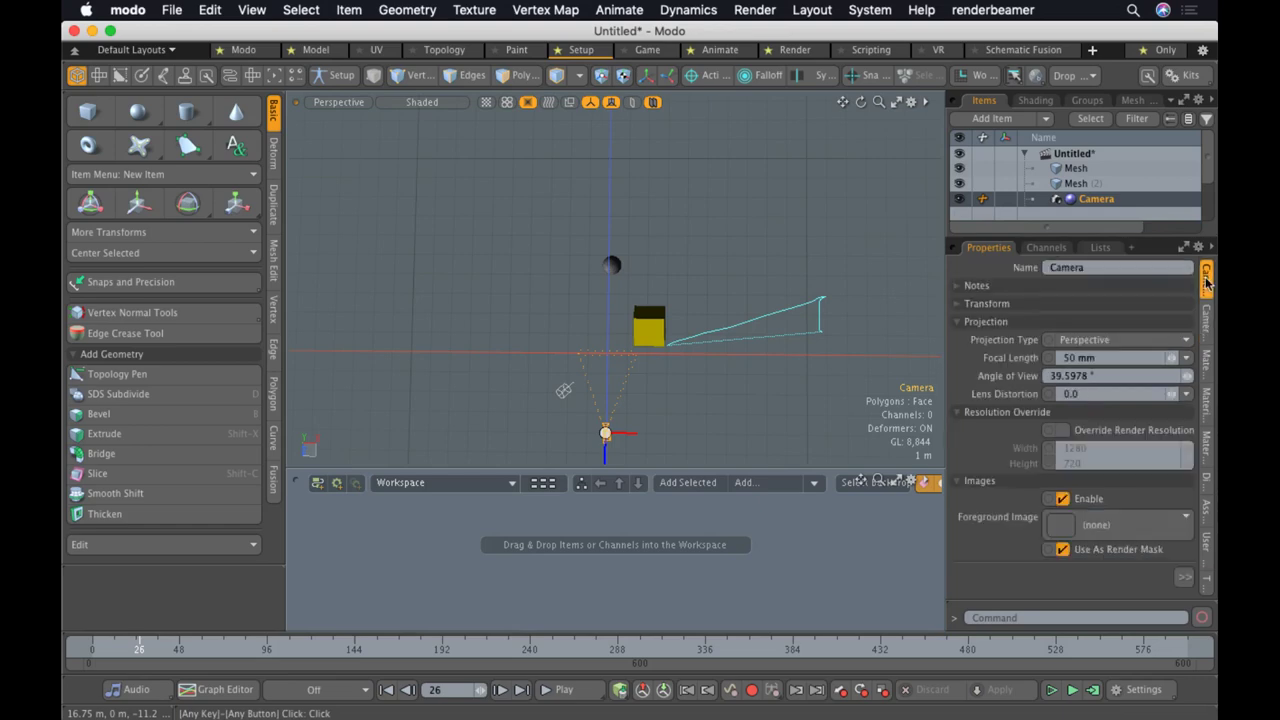
pyautogui.click(1182, 579)
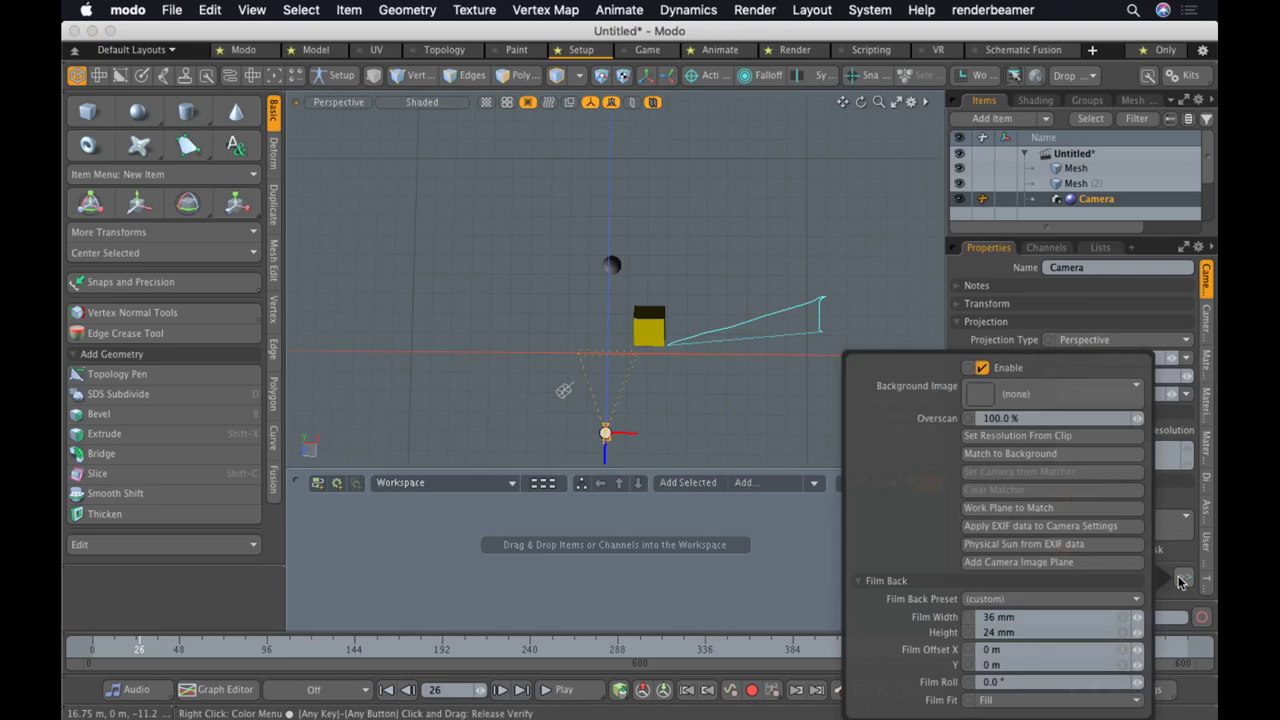
pyautogui.click(1188, 267)
pyautogui.press('Escape')
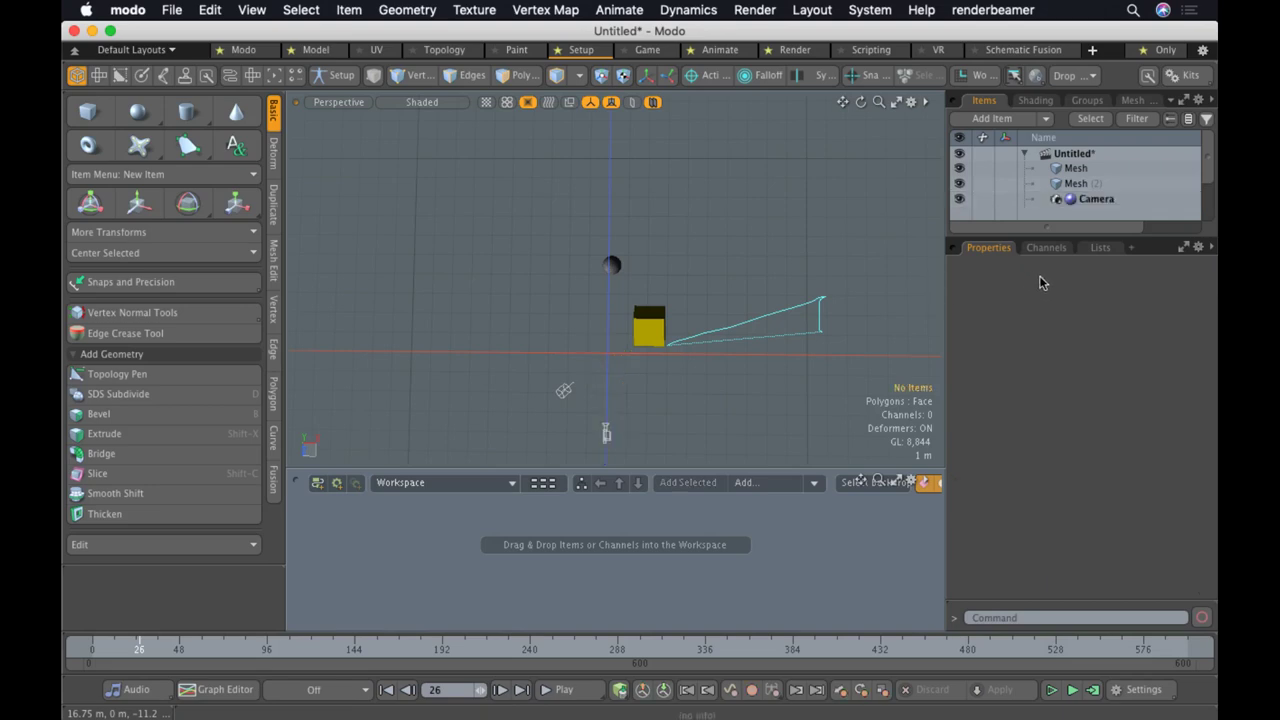
# Reselect the Camera, expand its transform properties with extra room, and sync the camera to the current view
pyautogui.click(1076, 204)
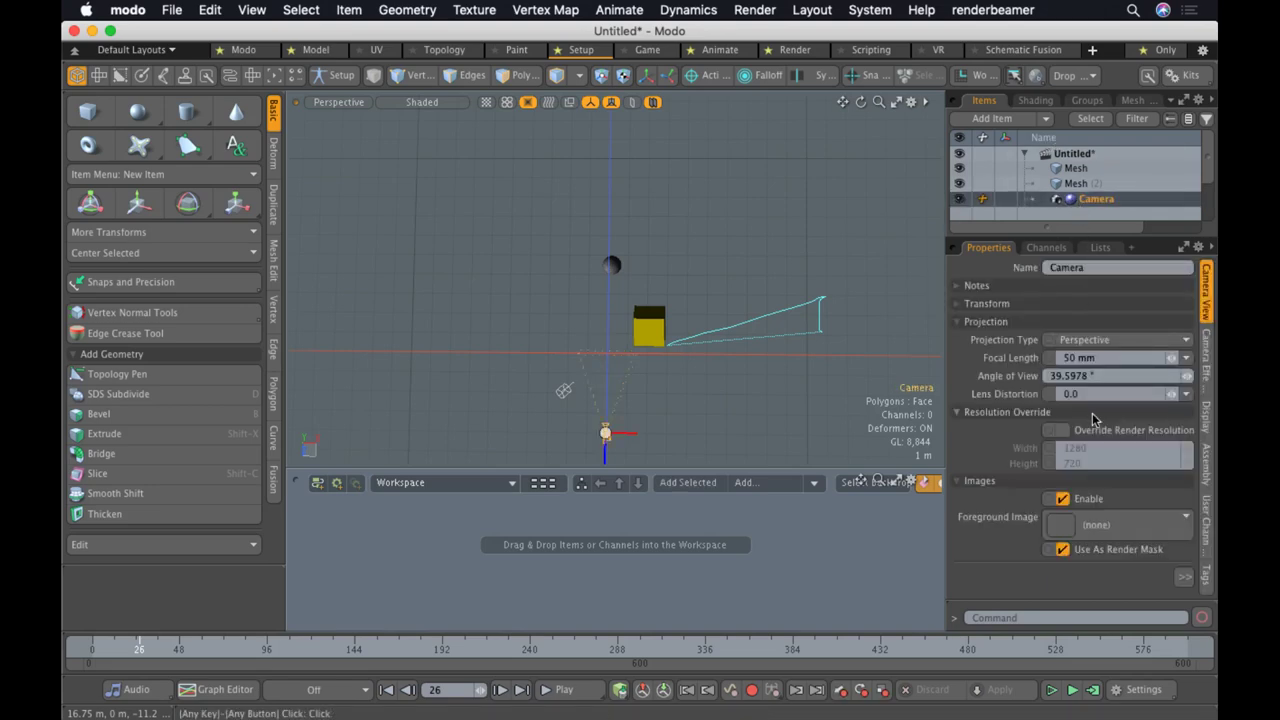
pyautogui.click(1001, 287)
pyautogui.click(995, 304)
pyautogui.click(1180, 571)
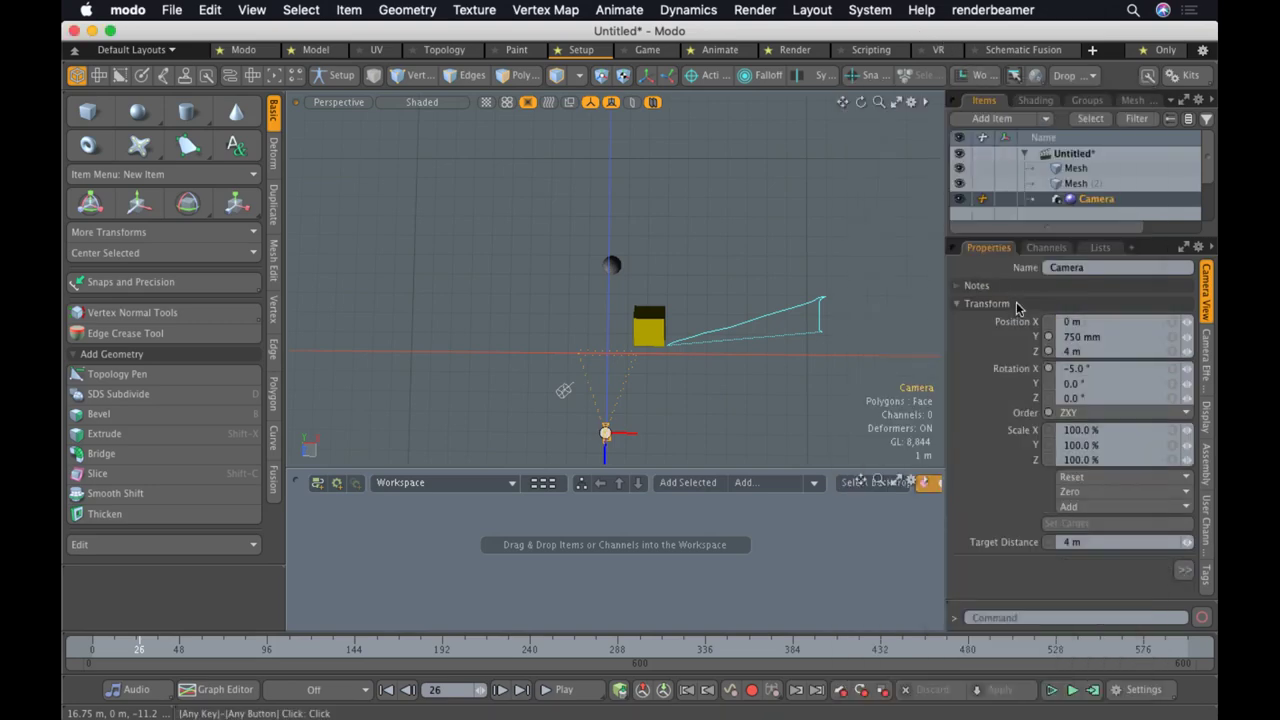
pyautogui.moveTo(1037, 254); pyautogui.dragTo(1032, 220)
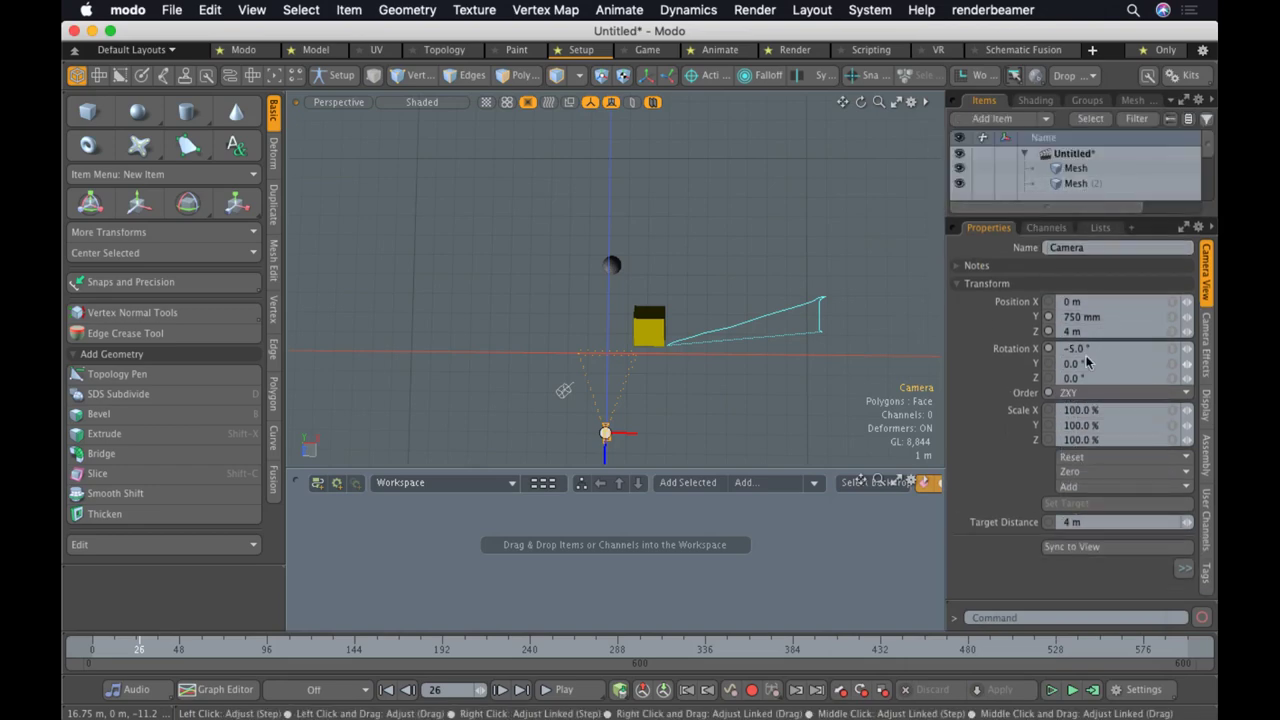
pyautogui.click(1089, 556)
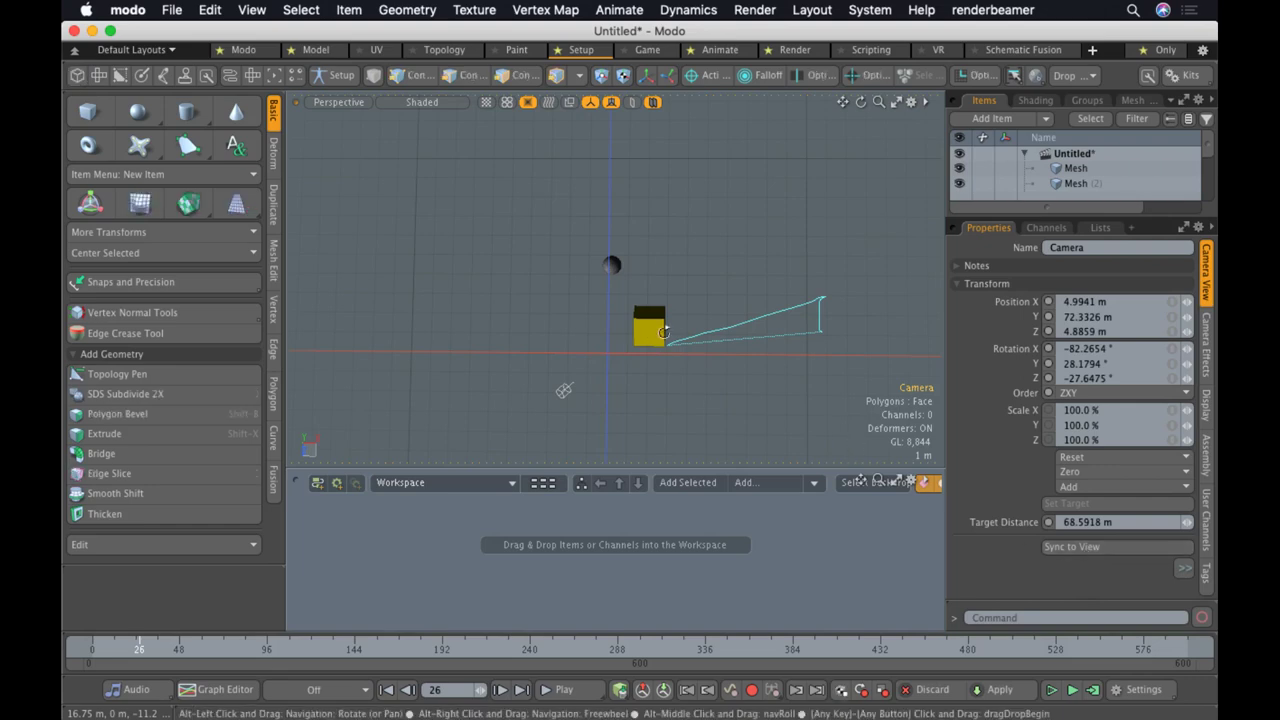
# Examine the camera's placement in the viewport, preview its render while scrubbing to frame 383, and close the preview
pyautogui.keyDown('ctrl'); pyautogui.keyDown('alt'); pyautogui.moveTo(696, 332); pyautogui.dragTo(558, 332); pyautogui.keyUp('alt'); pyautogui.keyUp('ctrl')
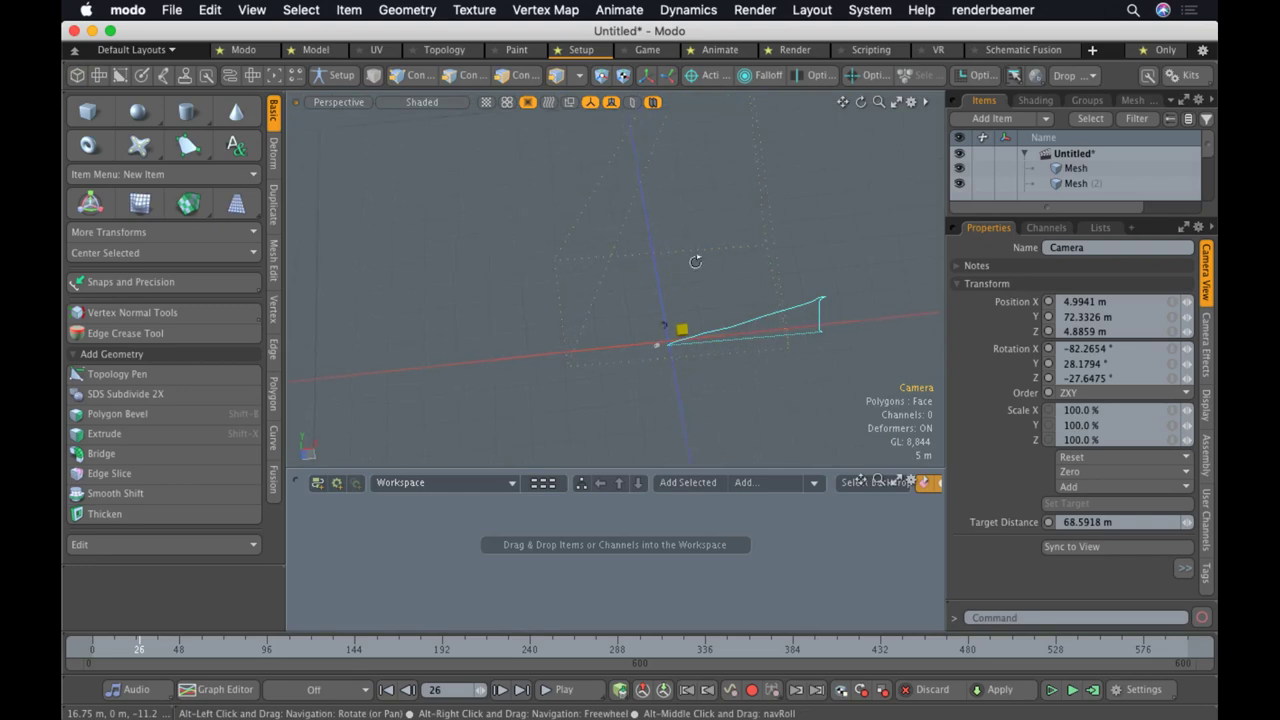
pyautogui.keyDown('alt'); pyautogui.moveTo(634, 386); pyautogui.dragTo(662, 316); pyautogui.keyUp('alt')
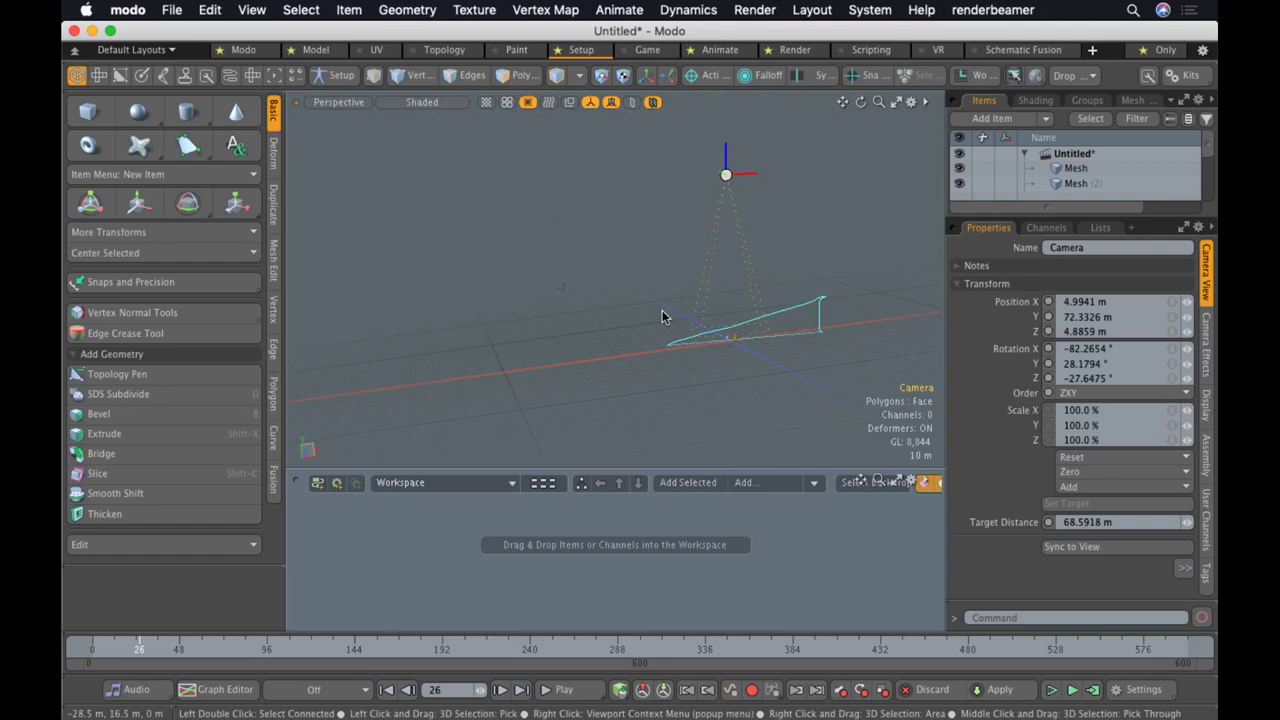
pyautogui.press('F8')
pyautogui.click(243, 55)
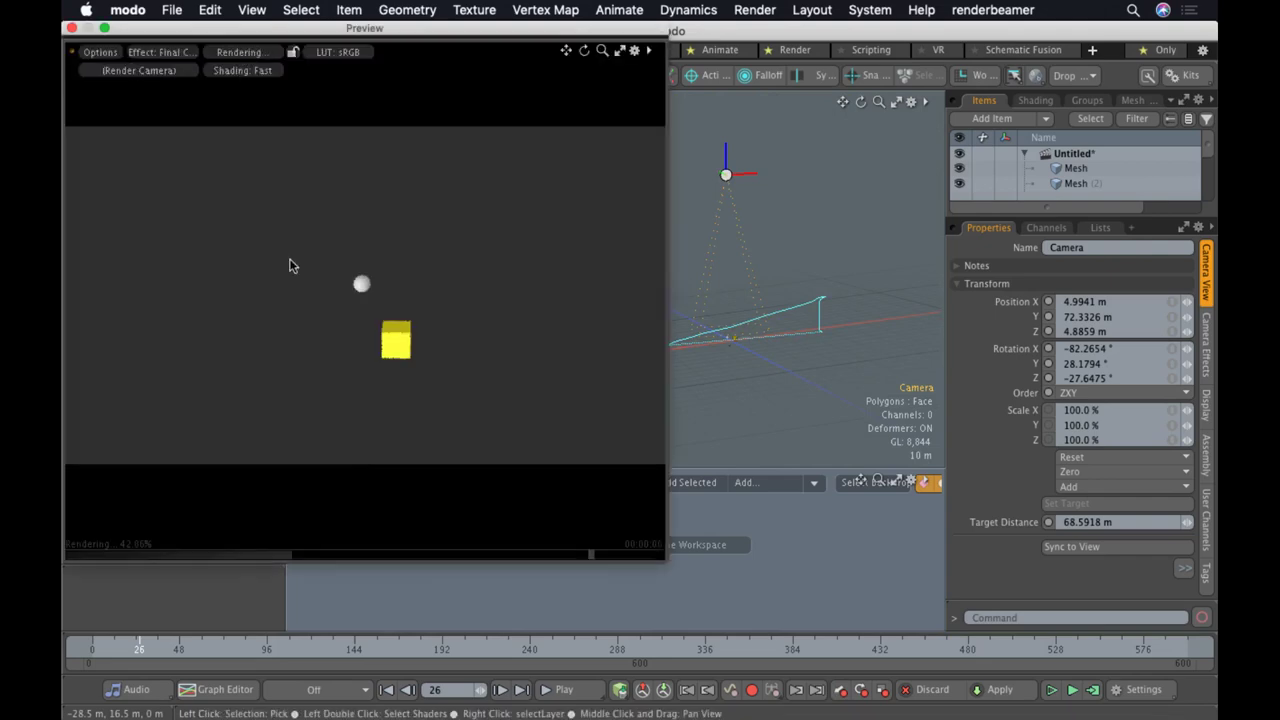
pyautogui.moveTo(238, 655); pyautogui.dragTo(791, 650)
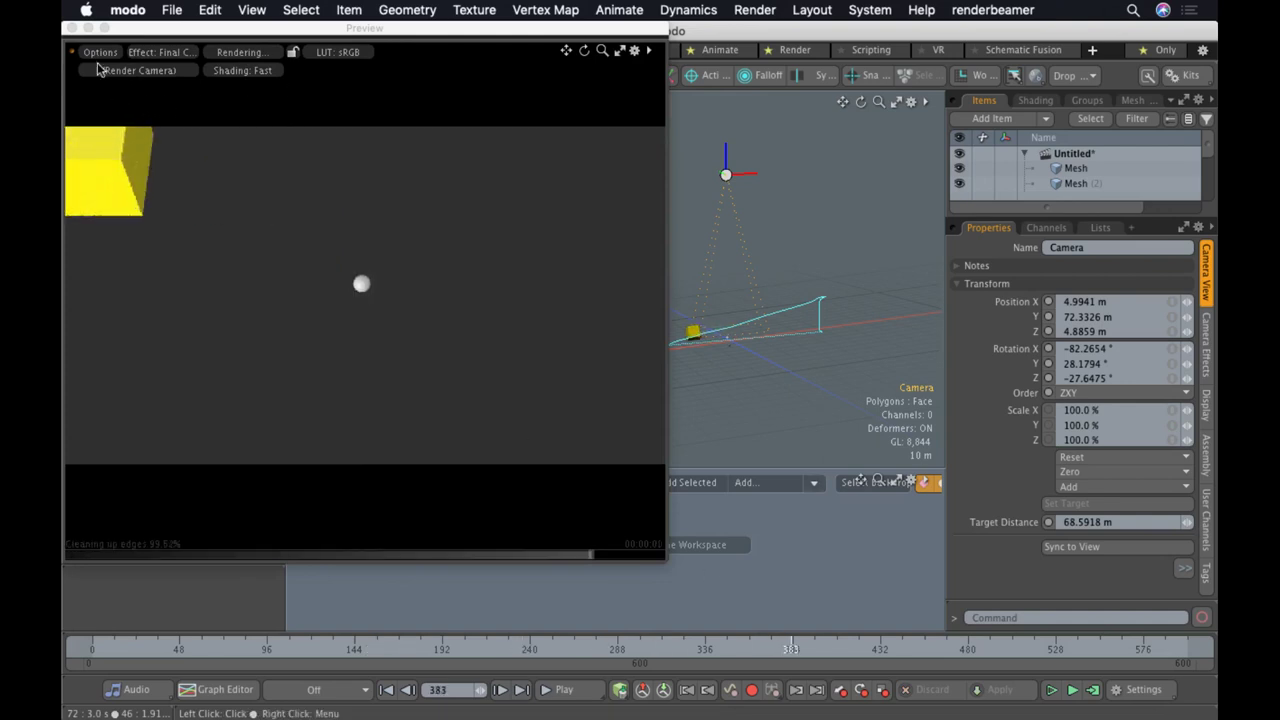
pyautogui.click(71, 29)
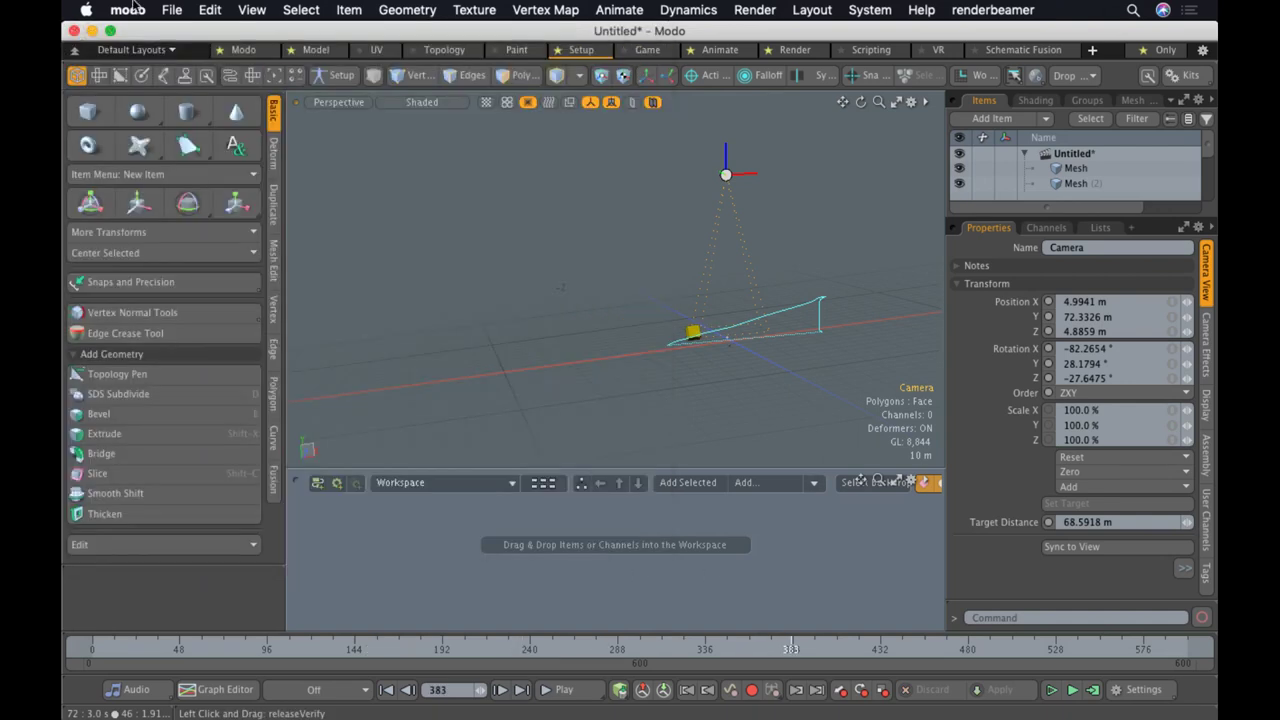
# Expand Environments in the Shader Tree, select the Environment Material, and enlarge its properties area
pyautogui.click(1035, 100)
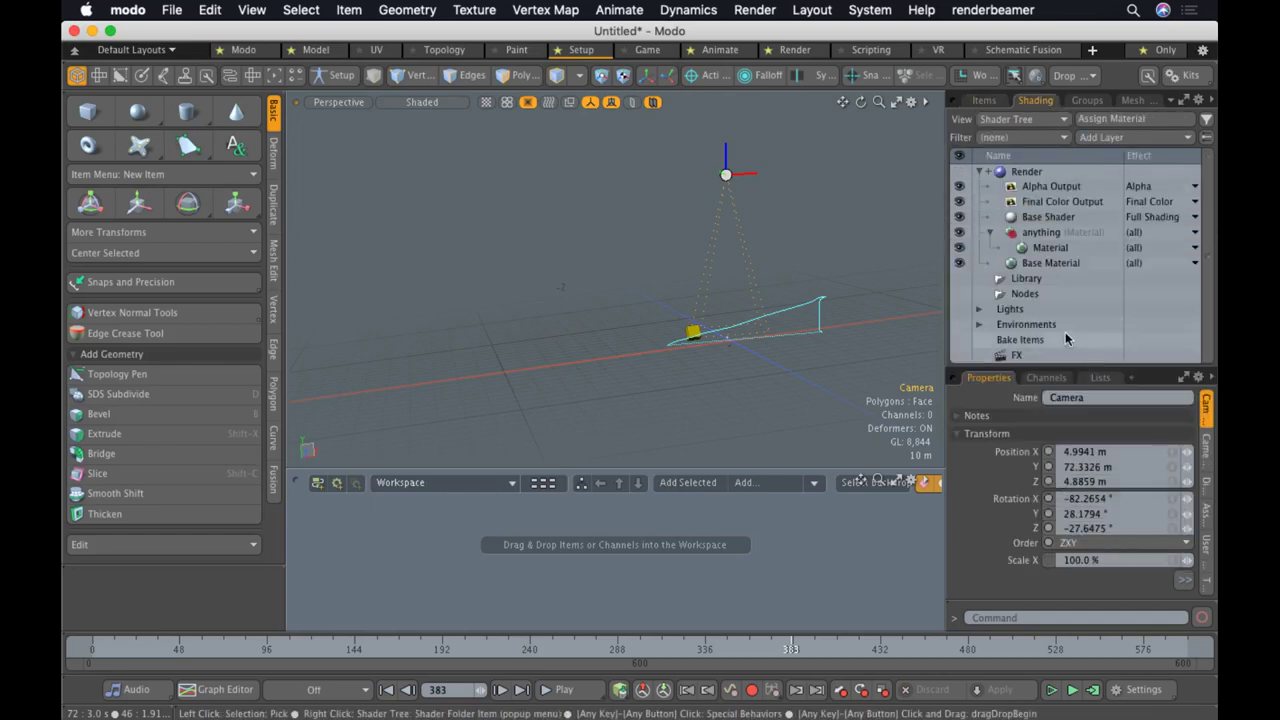
pyautogui.click(980, 326)
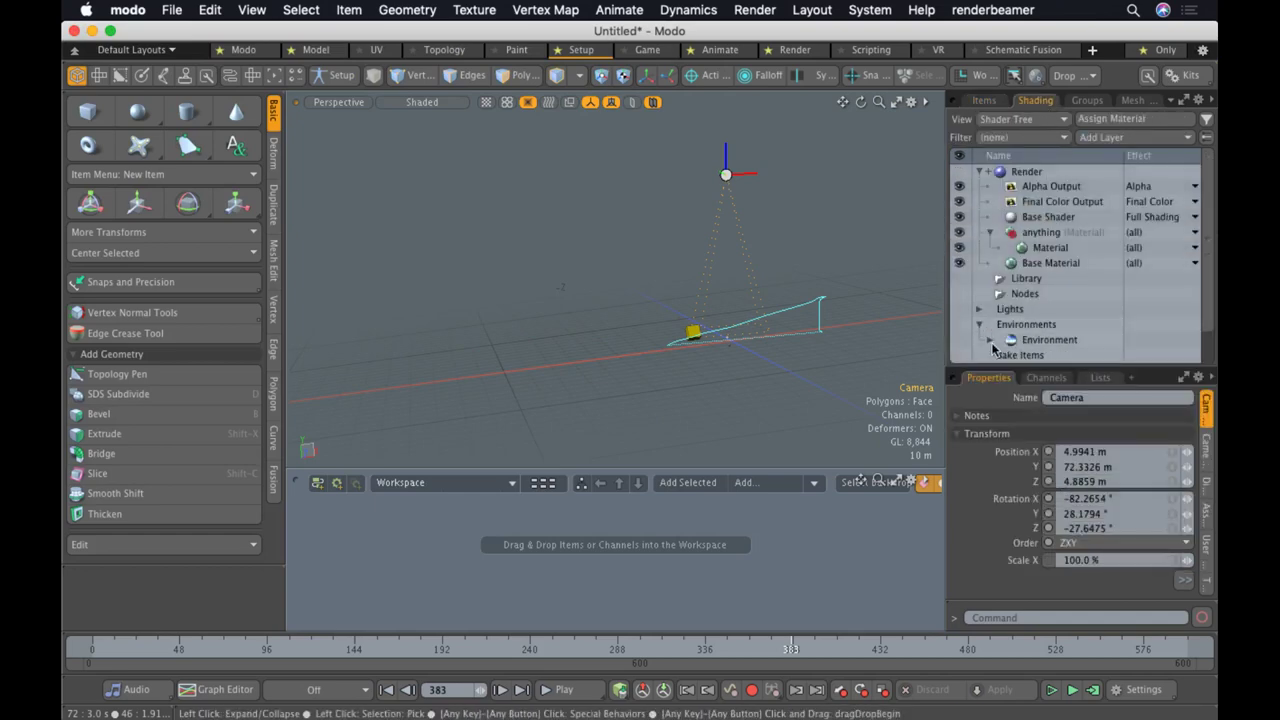
pyautogui.click(989, 340)
pyautogui.scroll(-2, 989, 340)
pyautogui.click(1047, 310)
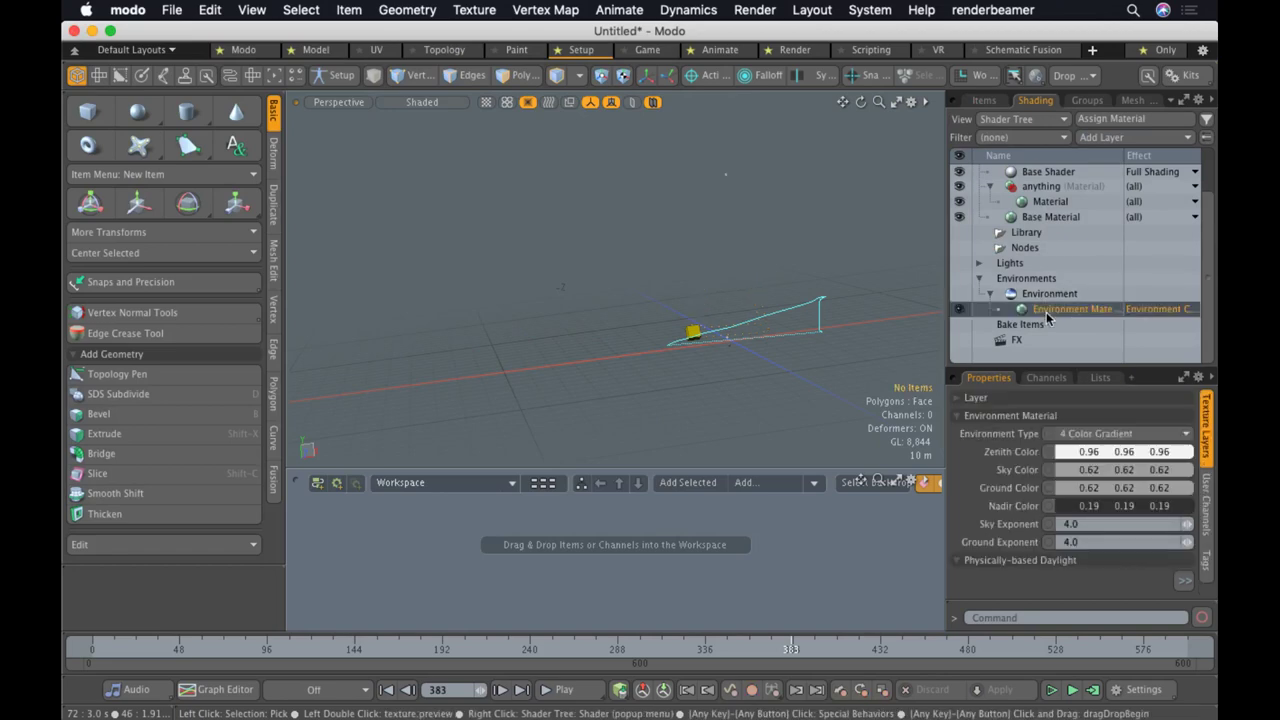
pyautogui.moveTo(1018, 369); pyautogui.dragTo(1018, 130)
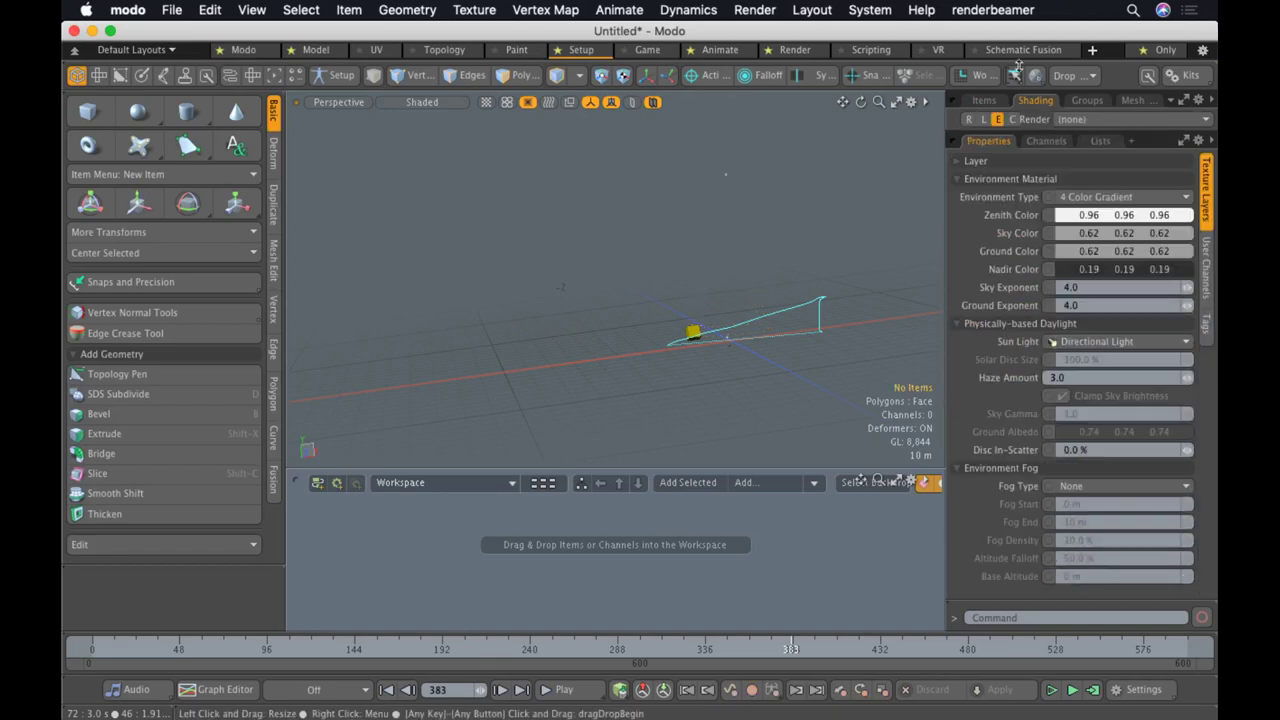
# Change the Environment Material's environment type to Constant
pyautogui.click(1063, 199)
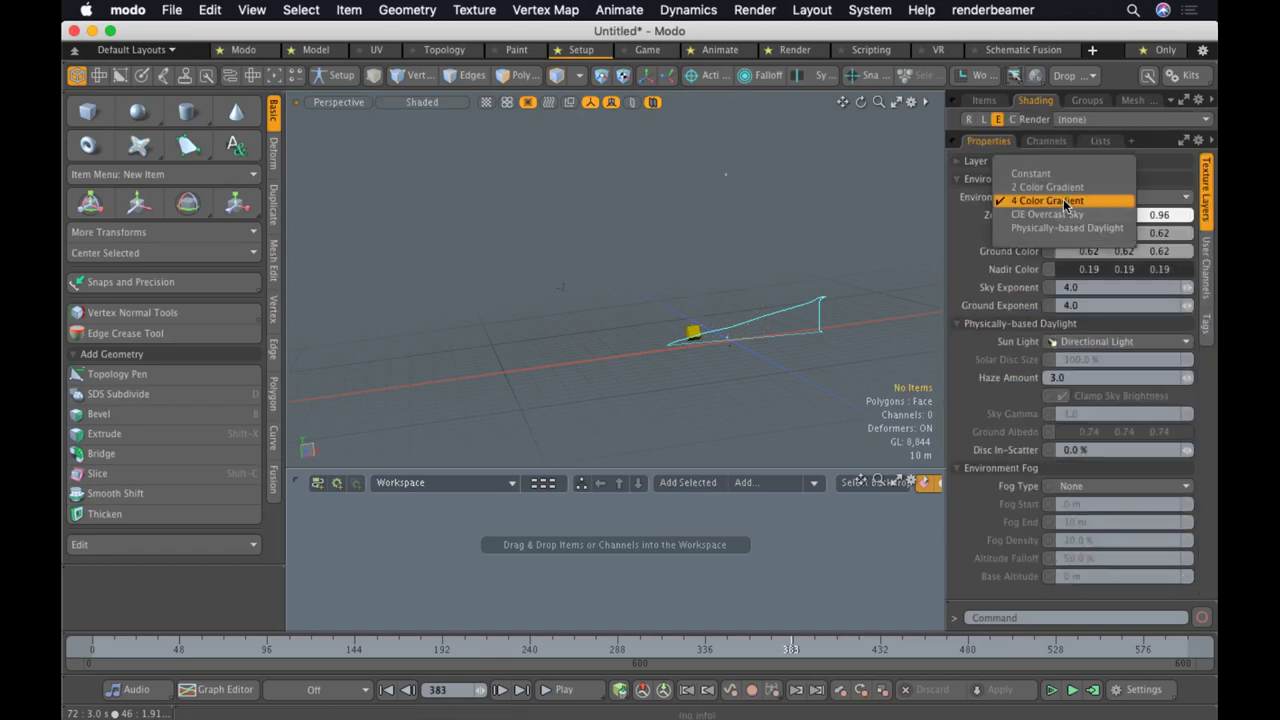
pyautogui.click(1063, 199)
pyautogui.click(1078, 200)
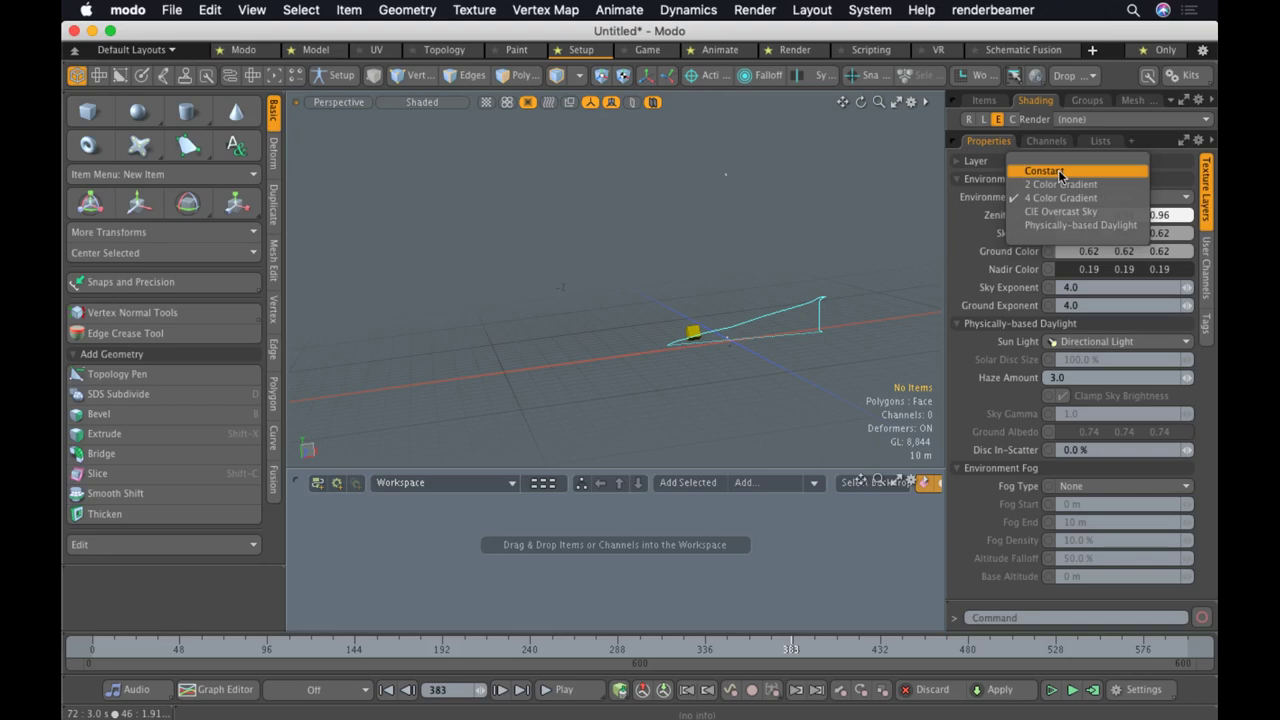
pyautogui.click(1060, 172)
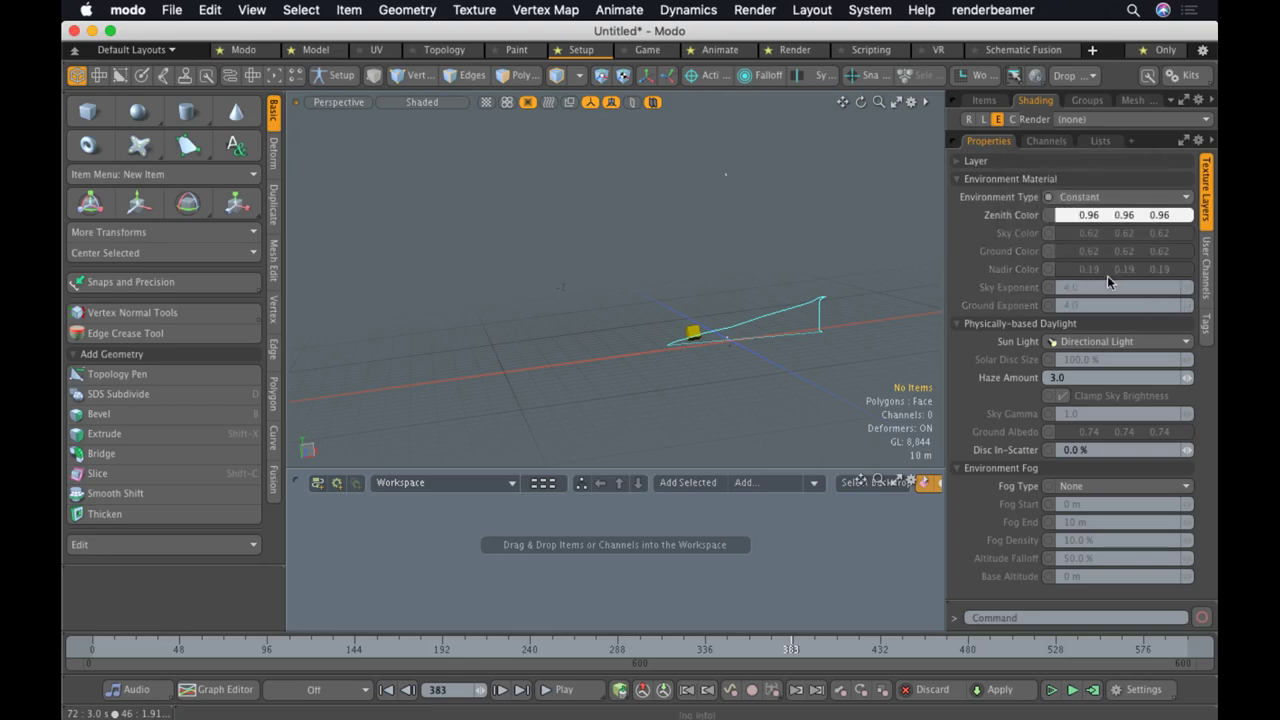
# Check the sun light choices under the Environment Material's Physically-based Daylight settings, leaving the choice as is
pyautogui.click(1107, 344)
pyautogui.click(954, 322)
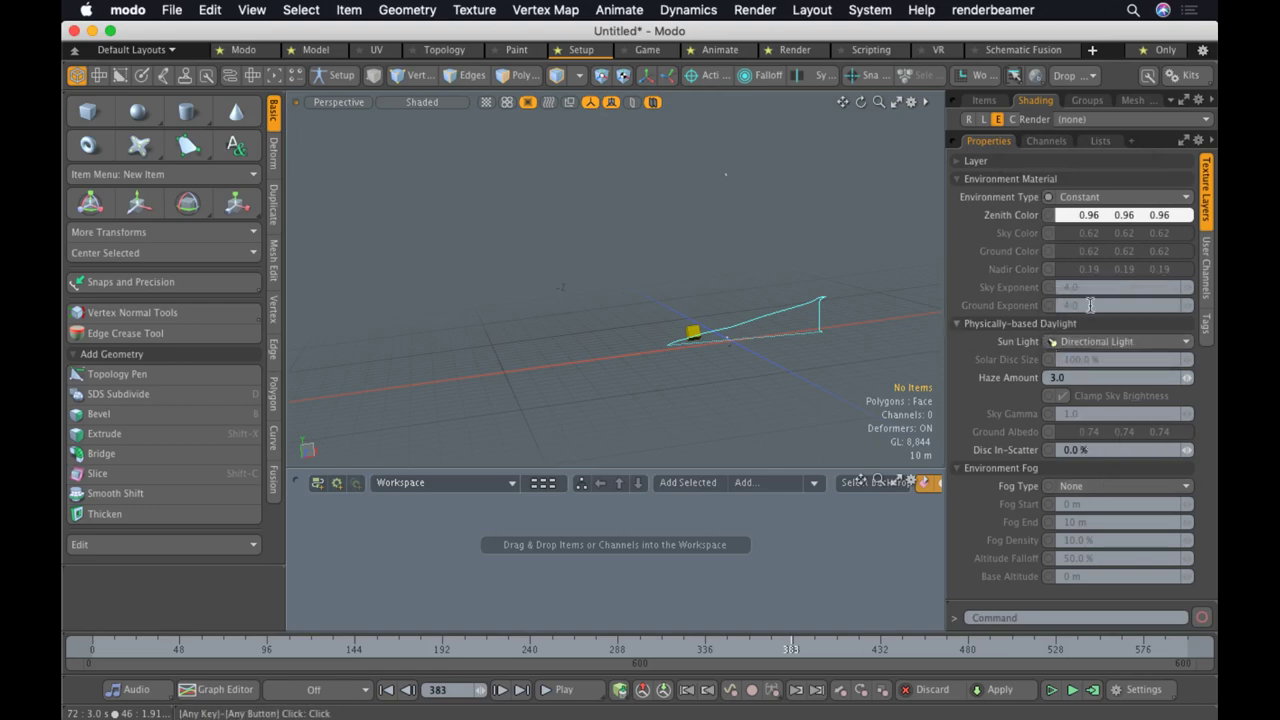
pyautogui.click(1025, 179)
pyautogui.click(1025, 179)
pyautogui.click(1066, 346)
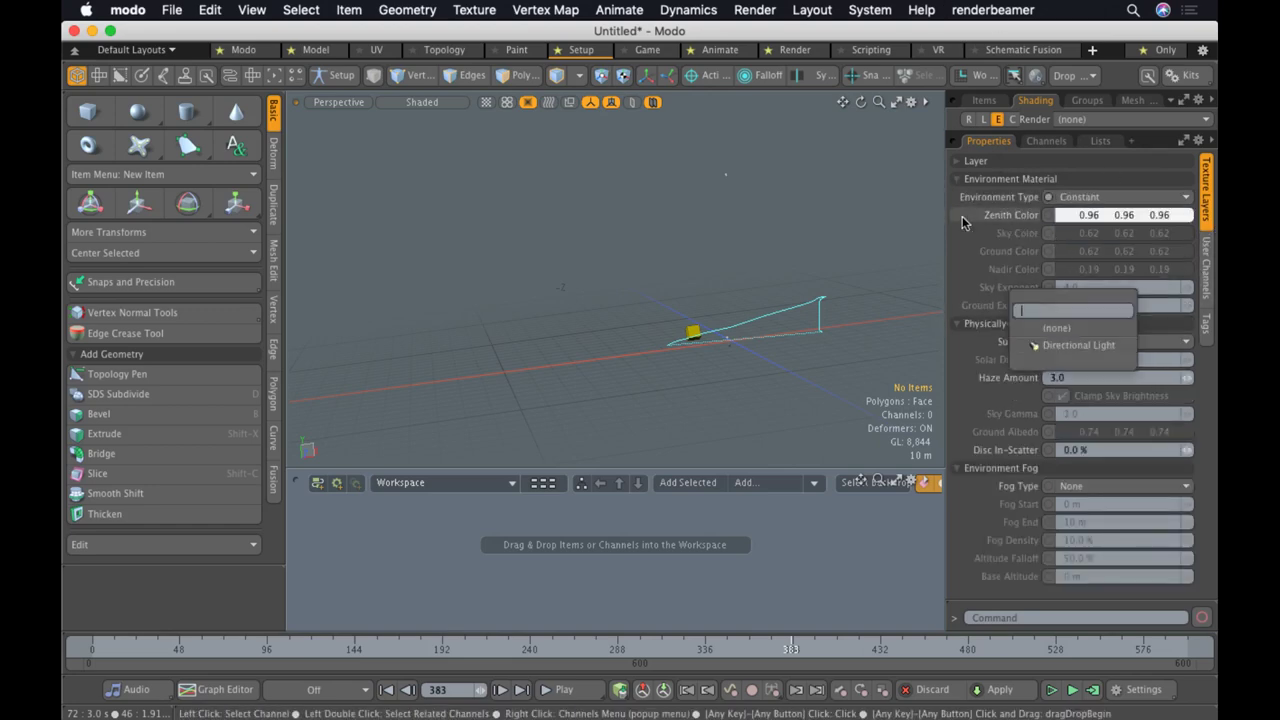
pyautogui.press('Escape')
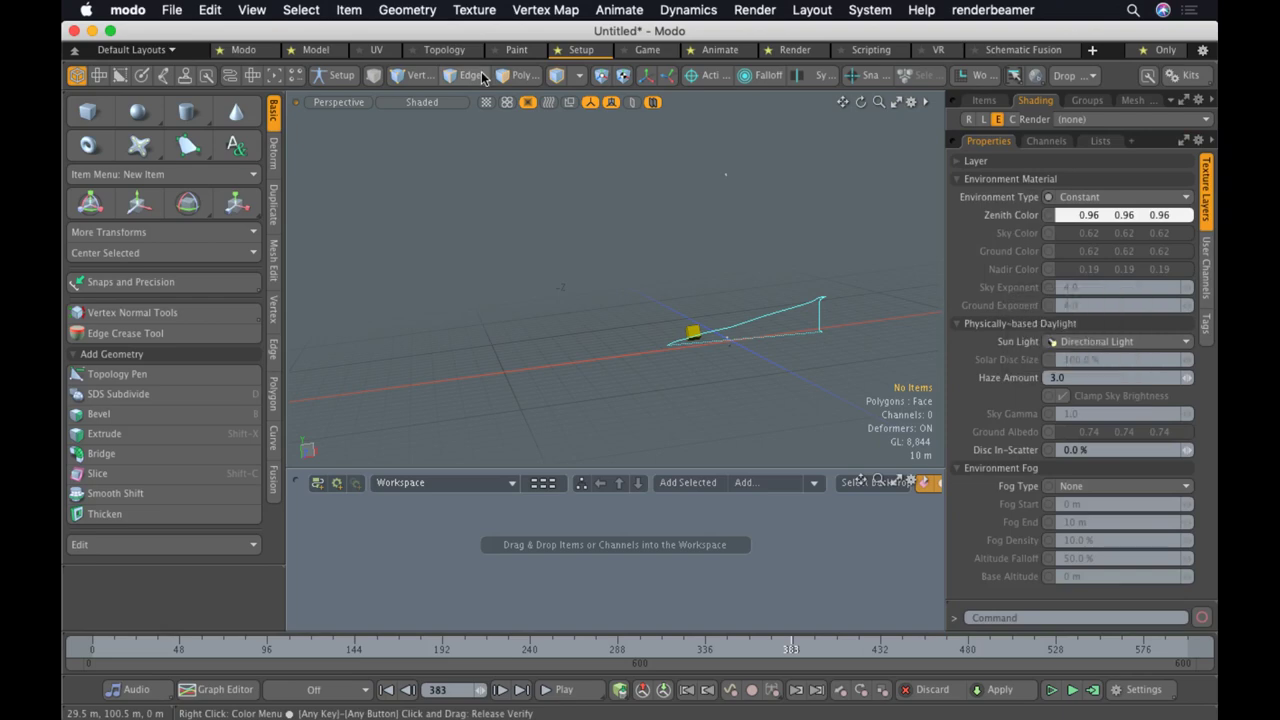
# Preview the camera's render with the constant environment, and close the preview
pyautogui.press('F9')
pyautogui.click(244, 52)
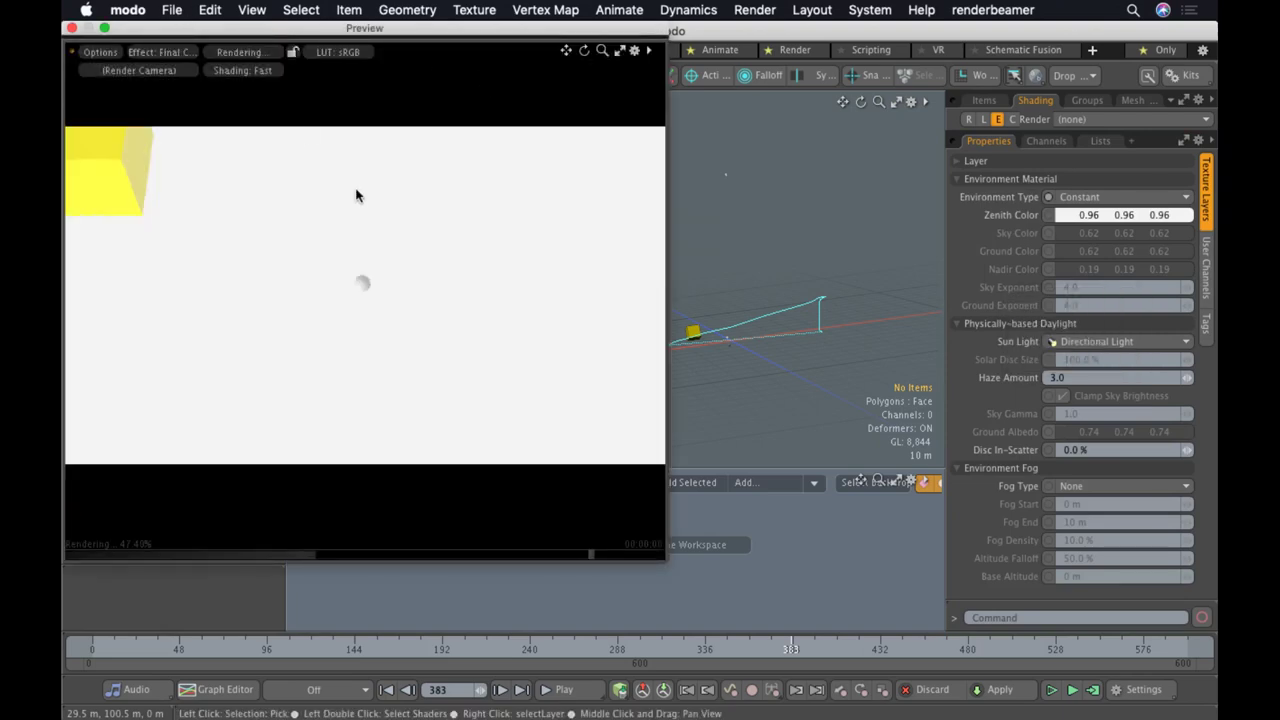
pyautogui.click(72, 28)
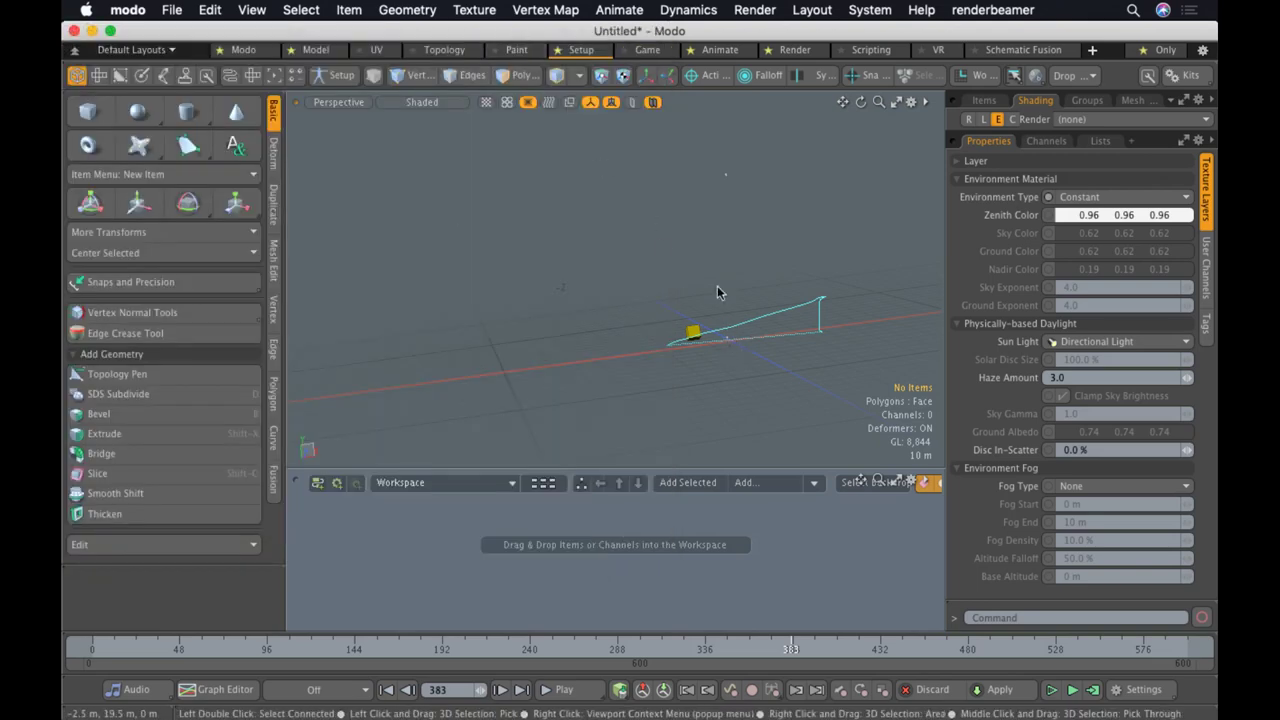
# Select the Directional Light in the viewport, collapse its Transform properties, and expand its Volumetrics settings
pyautogui.scroll(3, 723, 190)
pyautogui.scroll(-10, 694, 171)
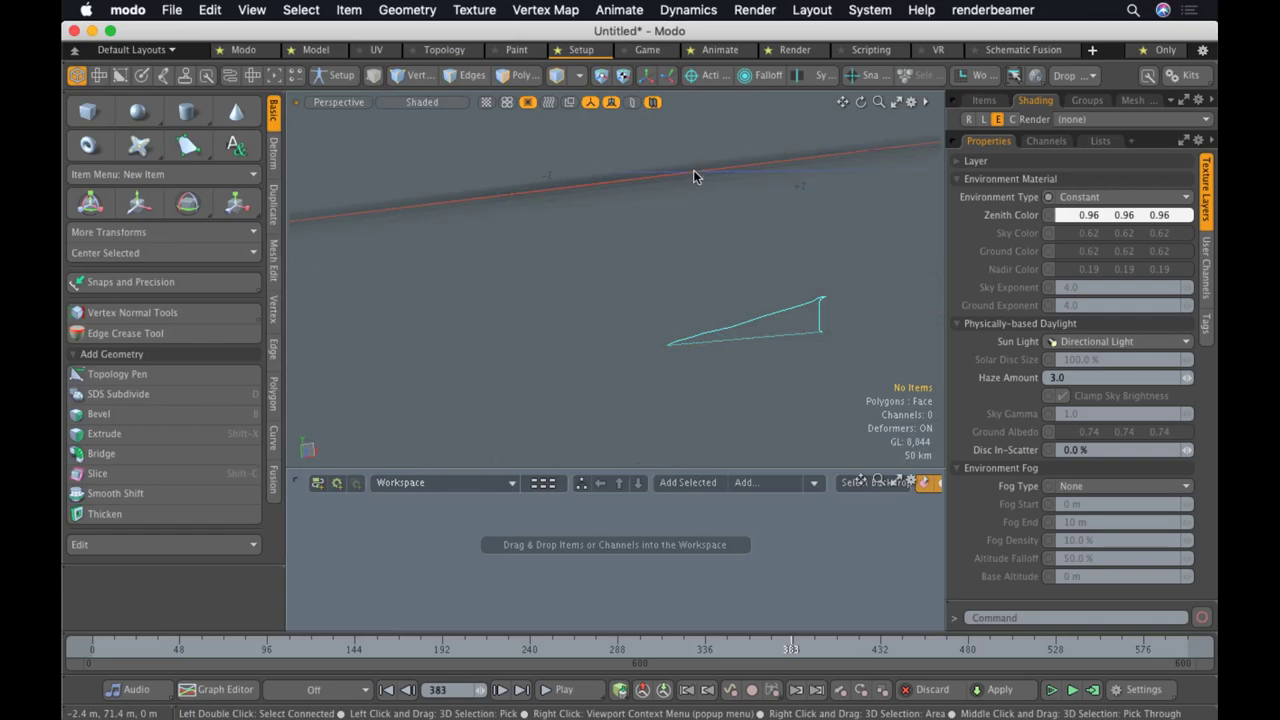
pyautogui.press('a')
pyautogui.keyDown('alt'); pyautogui.moveTo(694, 180); pyautogui.dragTo(617, 323); pyautogui.keyUp('alt')
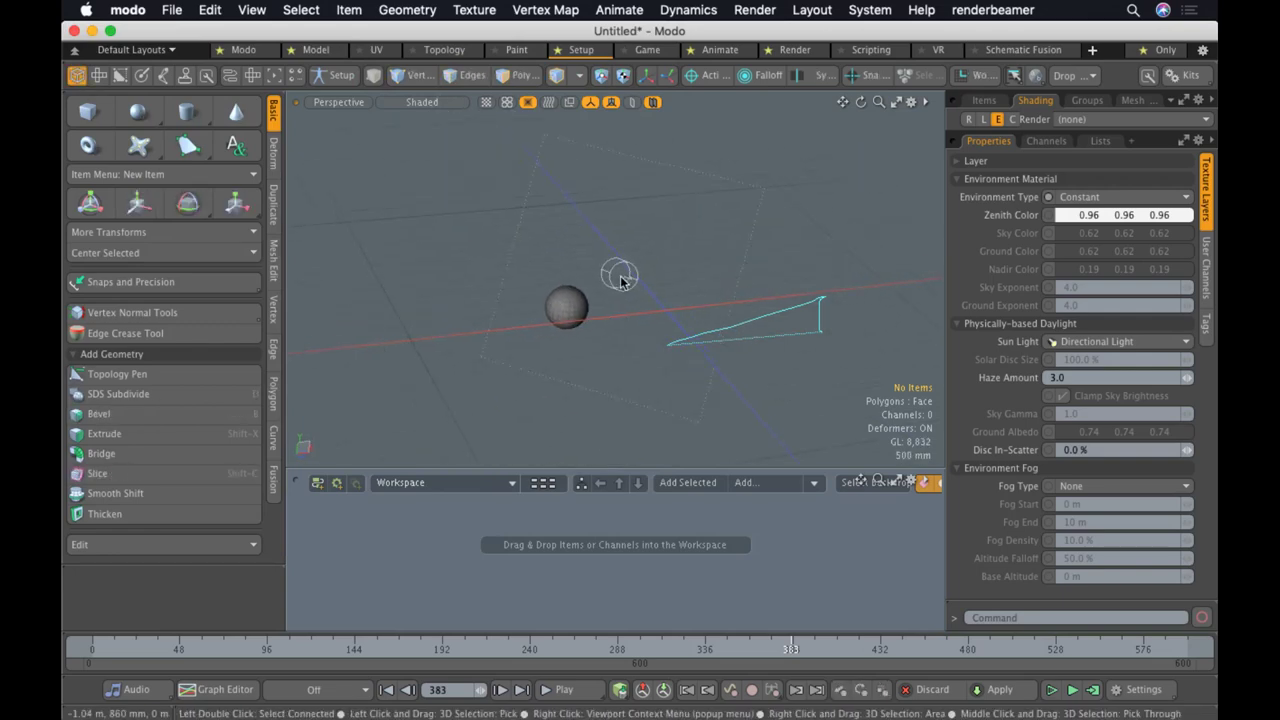
pyautogui.click(620, 278)
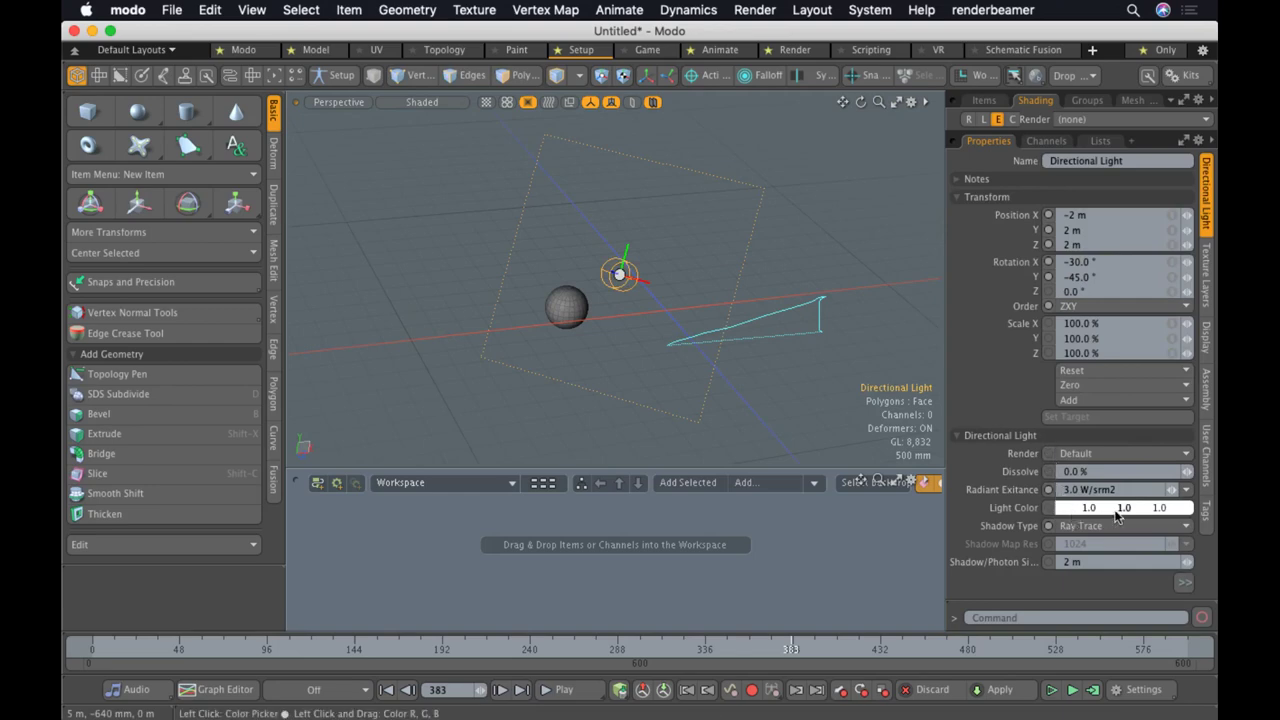
pyautogui.click(987, 200)
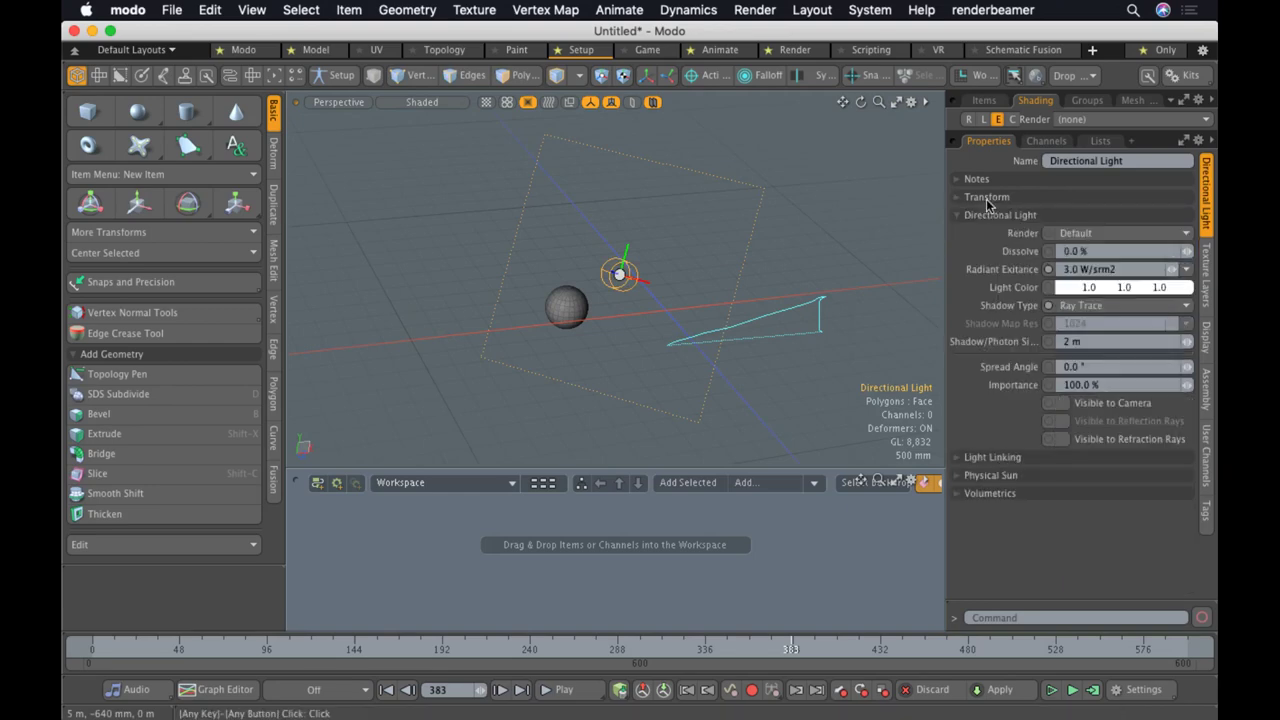
pyautogui.click(1020, 493)
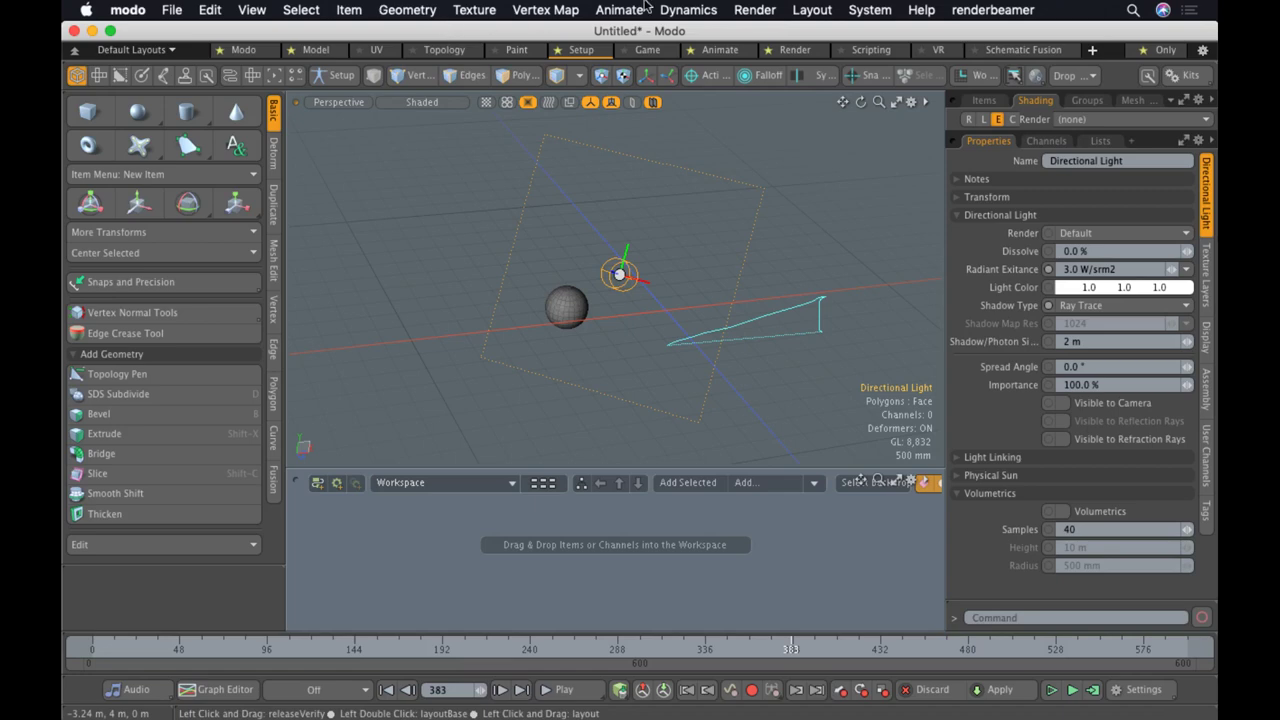
# Check the Render Animation frame range and save options, and dismiss the dialog without rendering
pyautogui.click(614, 9)
pyautogui.moveTo(760, 9)
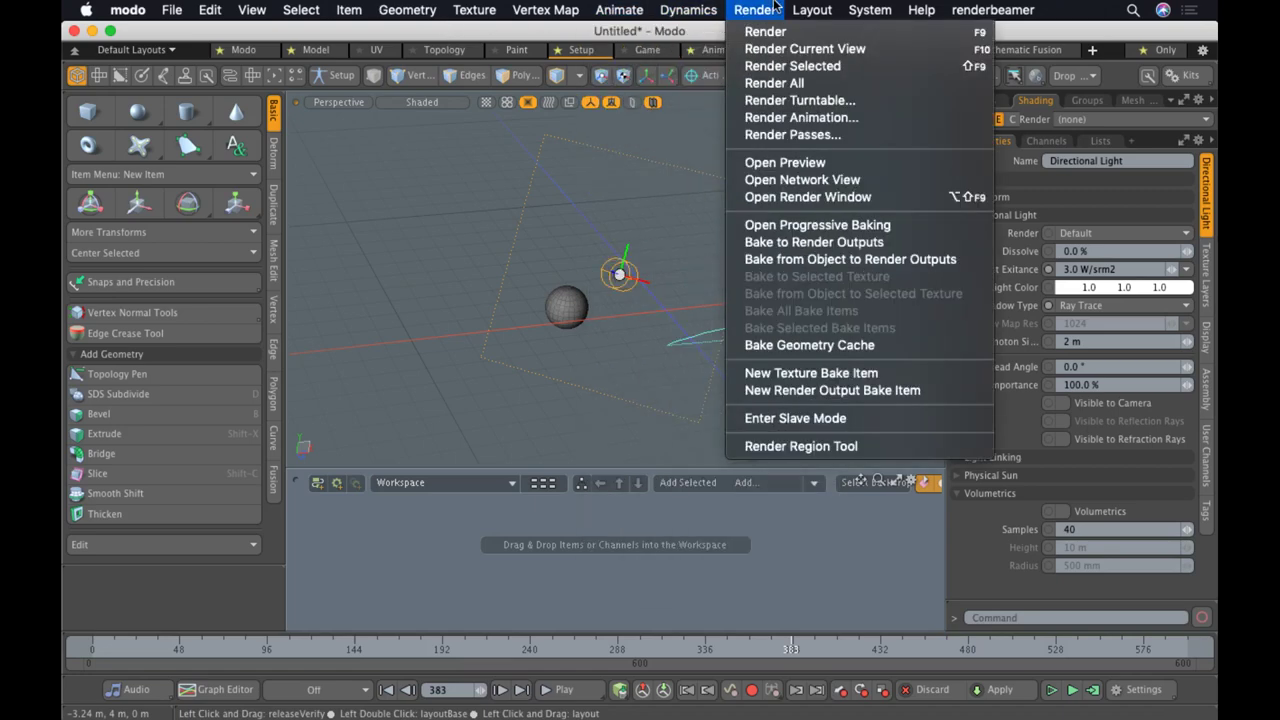
pyautogui.click(791, 118)
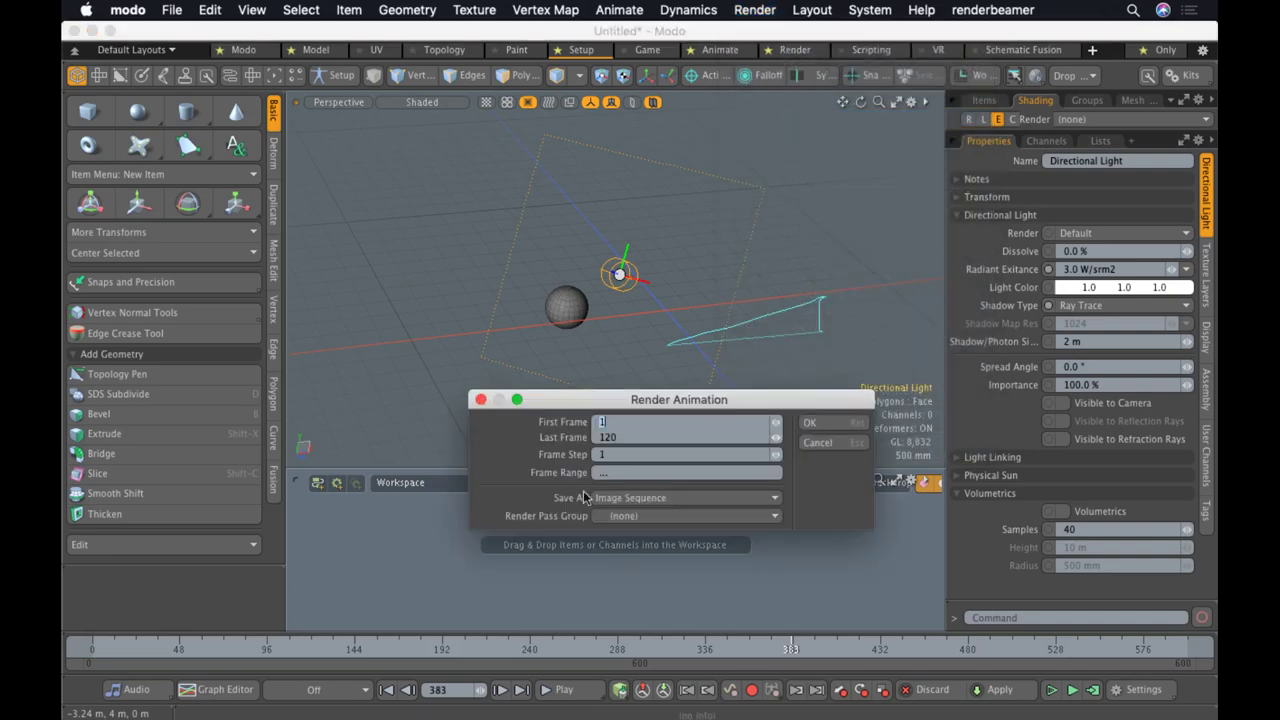
pyautogui.click(817, 442)
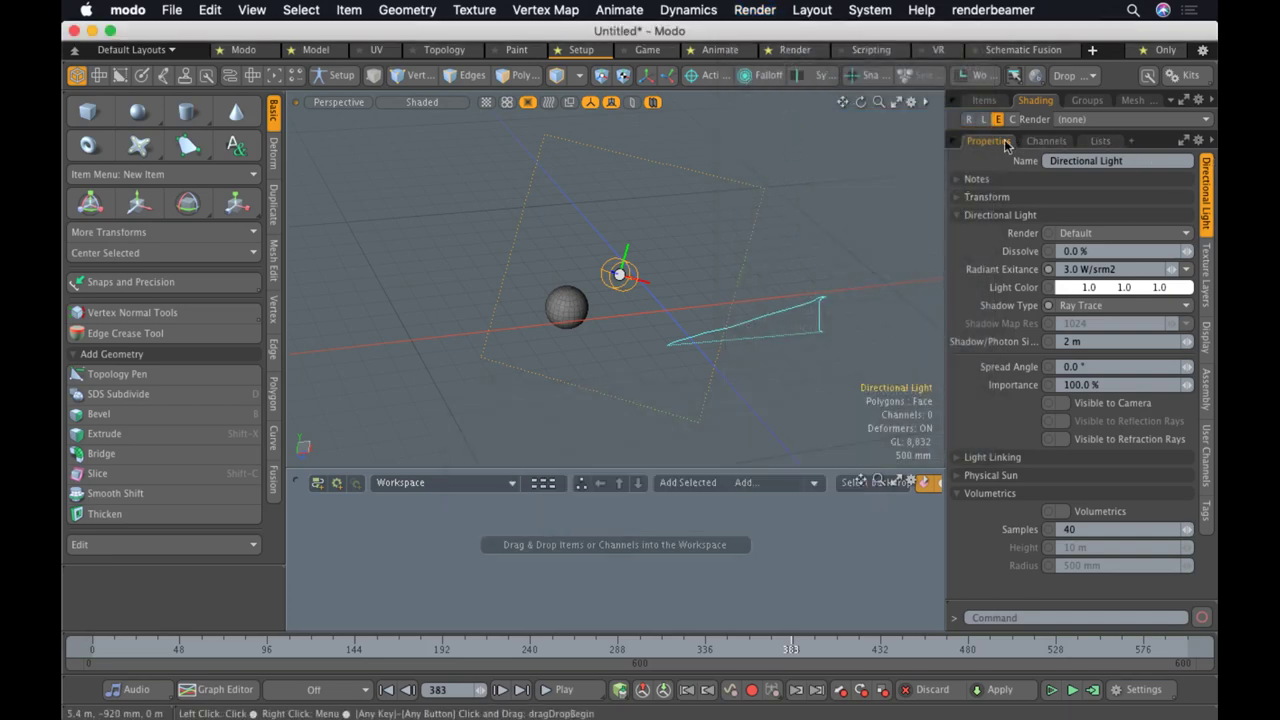
# Reveal the full Shader Tree, select its Render item, and enlarge the properties area to show the frame settings
pyautogui.moveTo(1048, 143); pyautogui.dragTo(1081, 459)
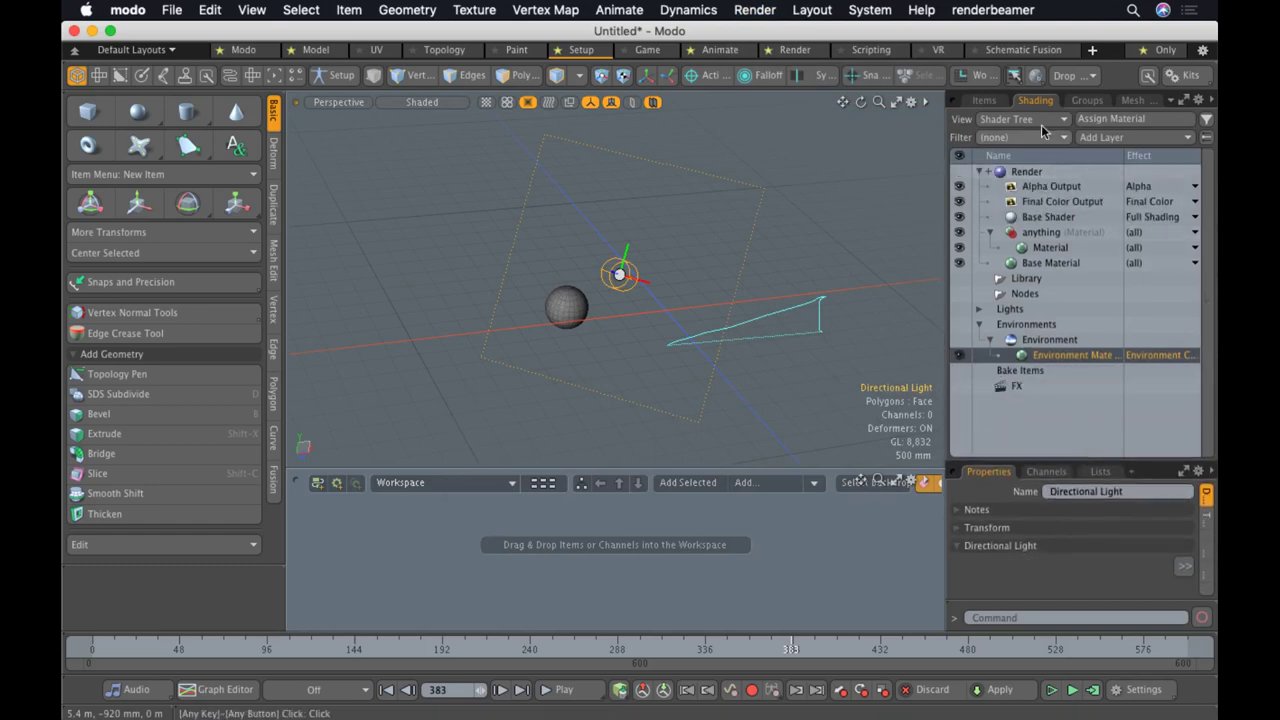
pyautogui.click(1027, 173)
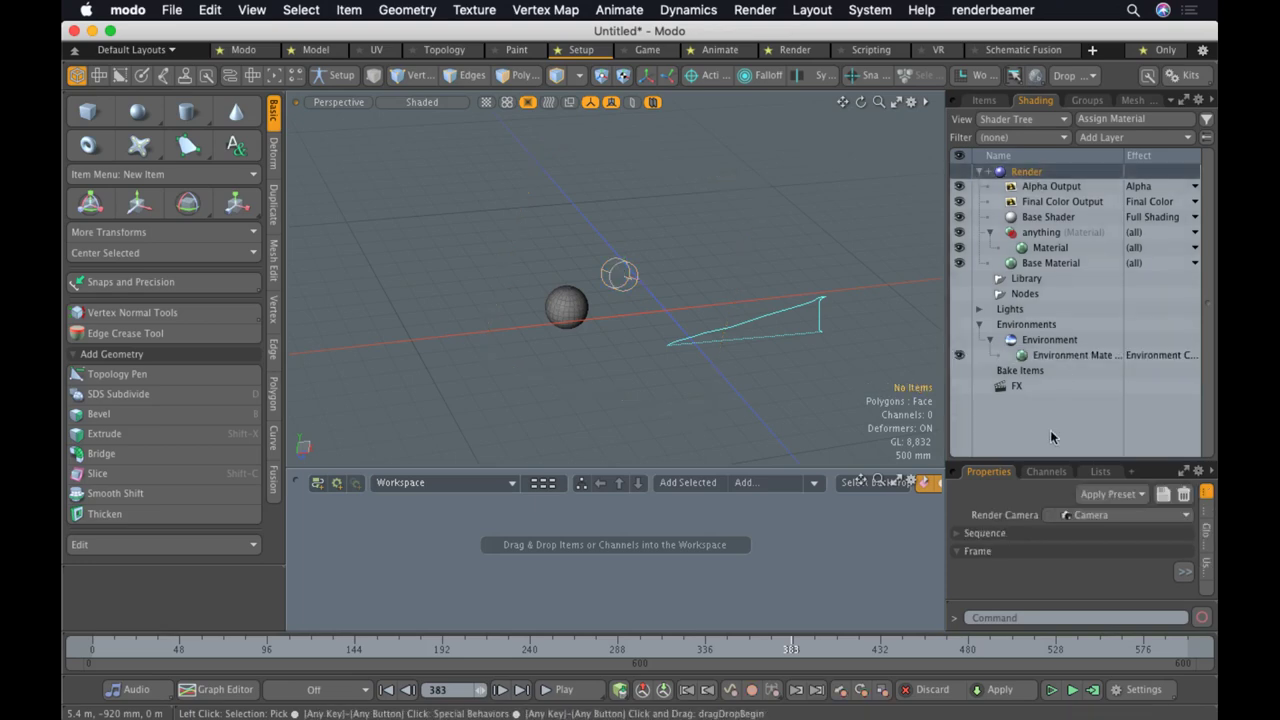
pyautogui.moveTo(1045, 457); pyautogui.dragTo(1048, 164)
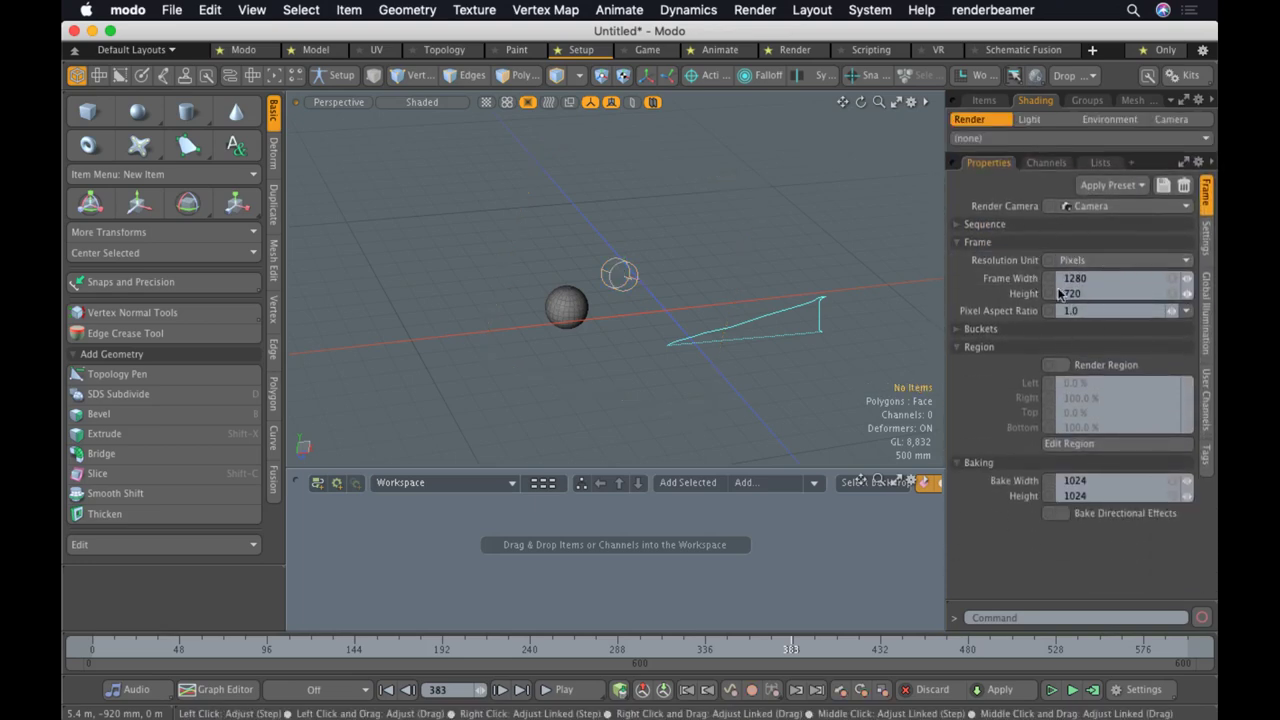
# Switch to Chrome, search in a new tab for "youtube video resolution", and review the recommended resolutions
pyautogui.press('super+Tab')
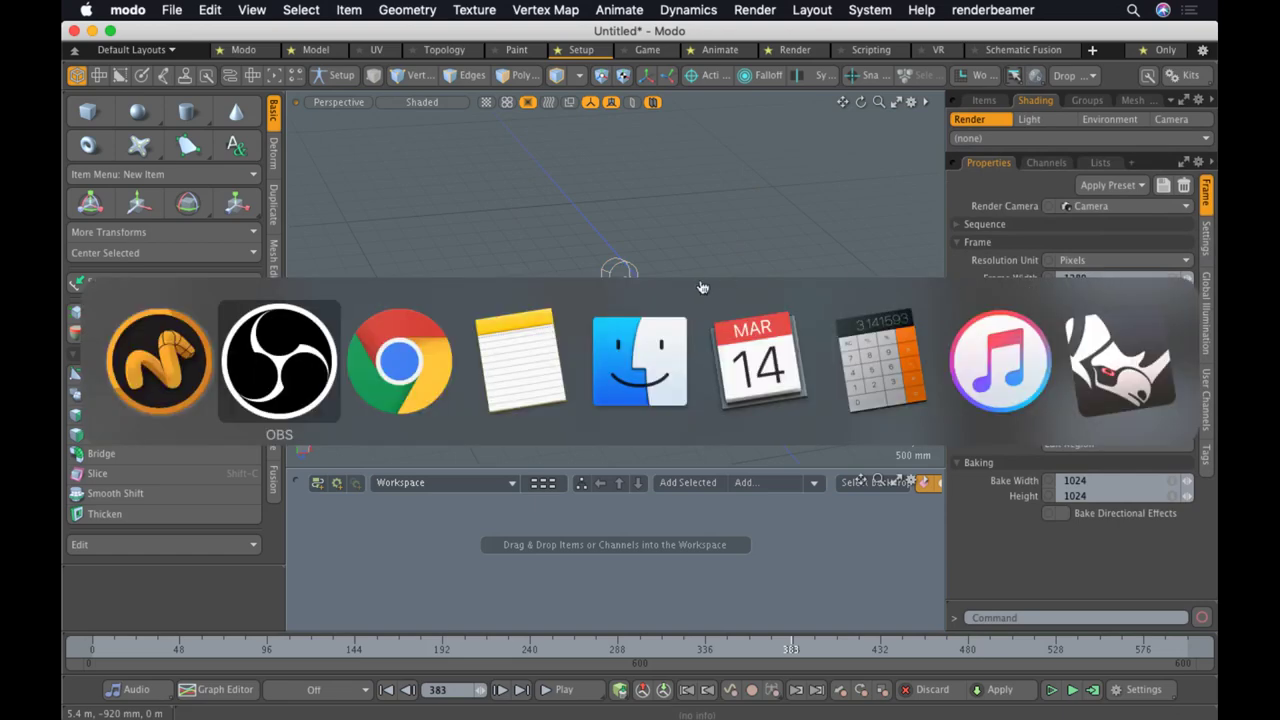
pyautogui.press('super+Tab')
pyautogui.press('super+t')
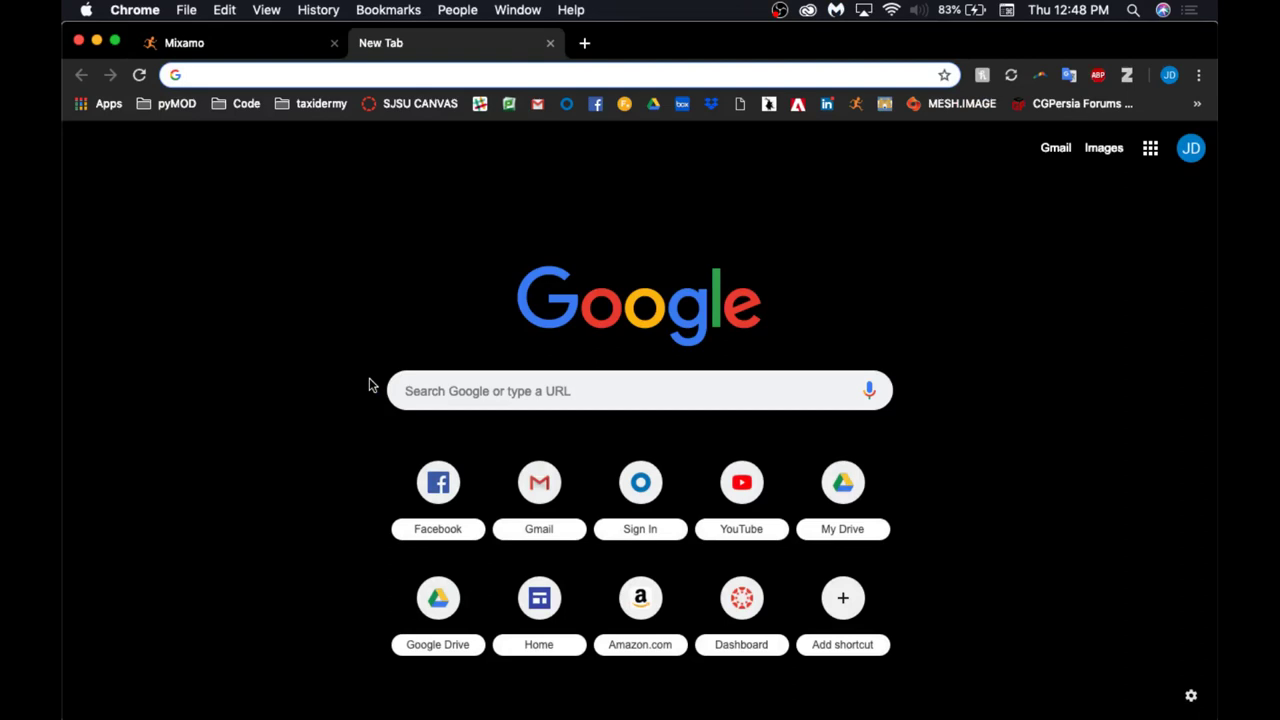
pyautogui.write('YOUTUBE')
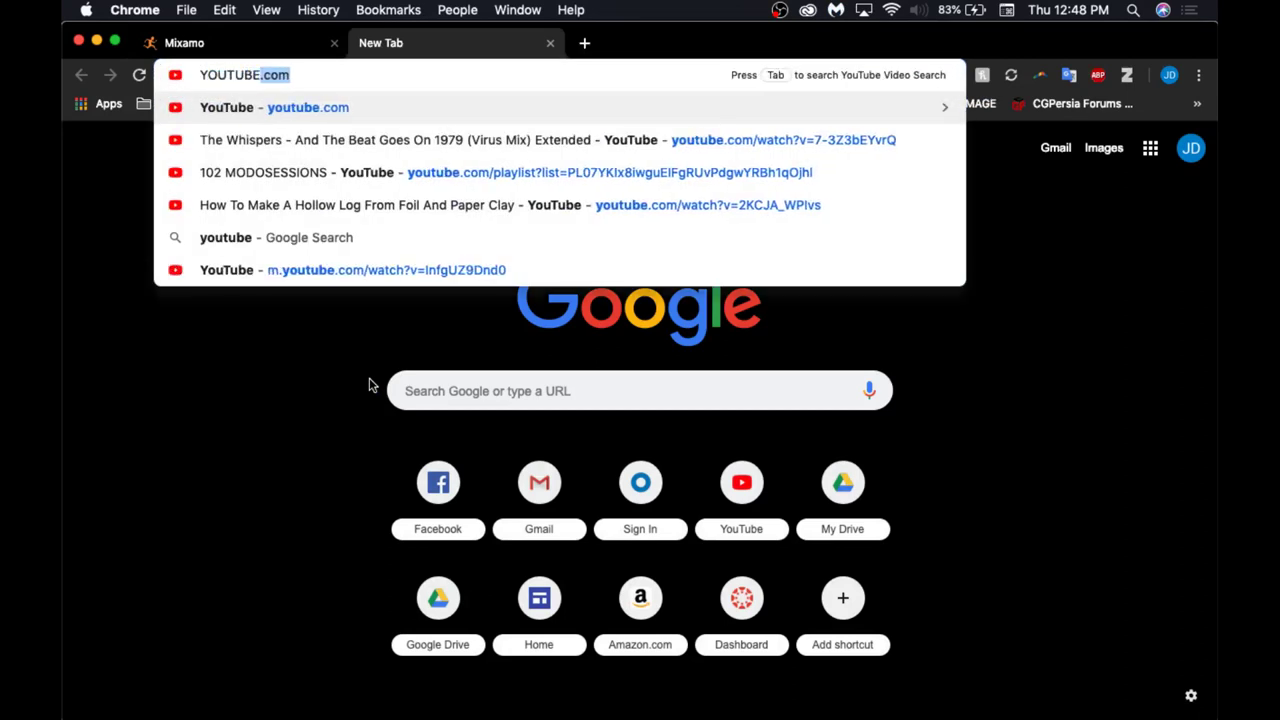
pyautogui.press('BackSpace')
pyautogui.write('VIDEO RE')
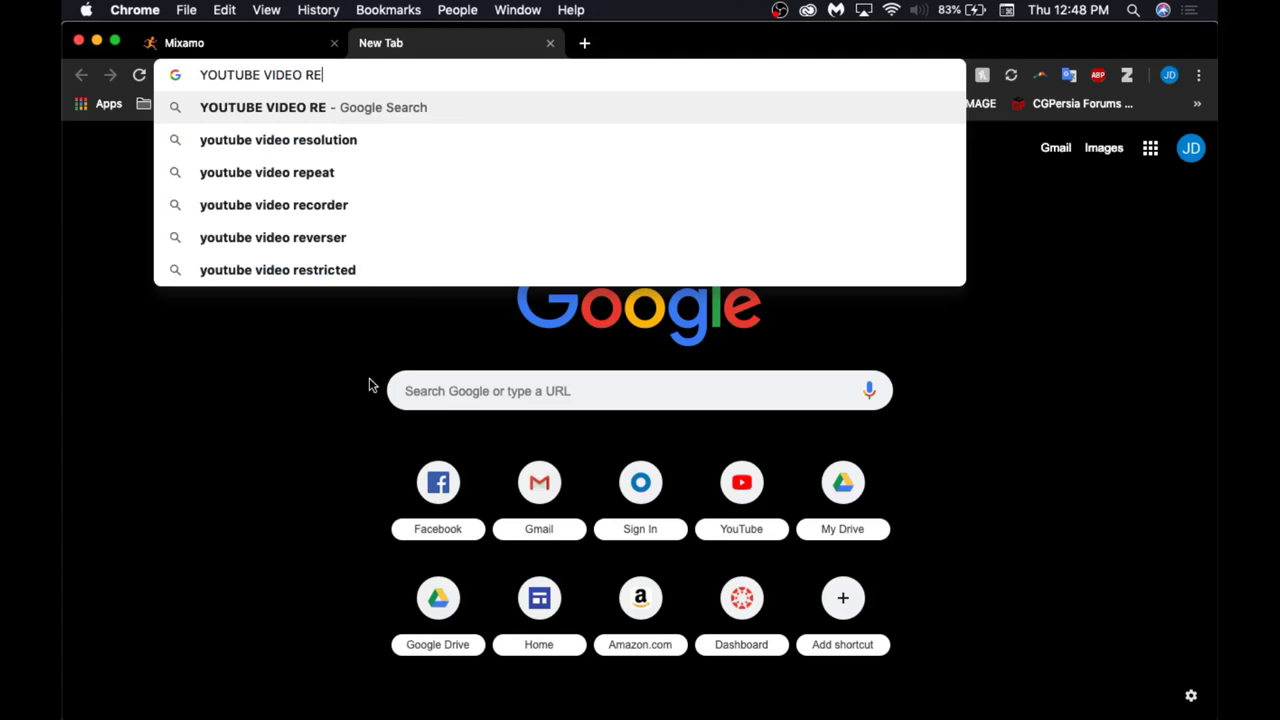
pyautogui.press('Down')
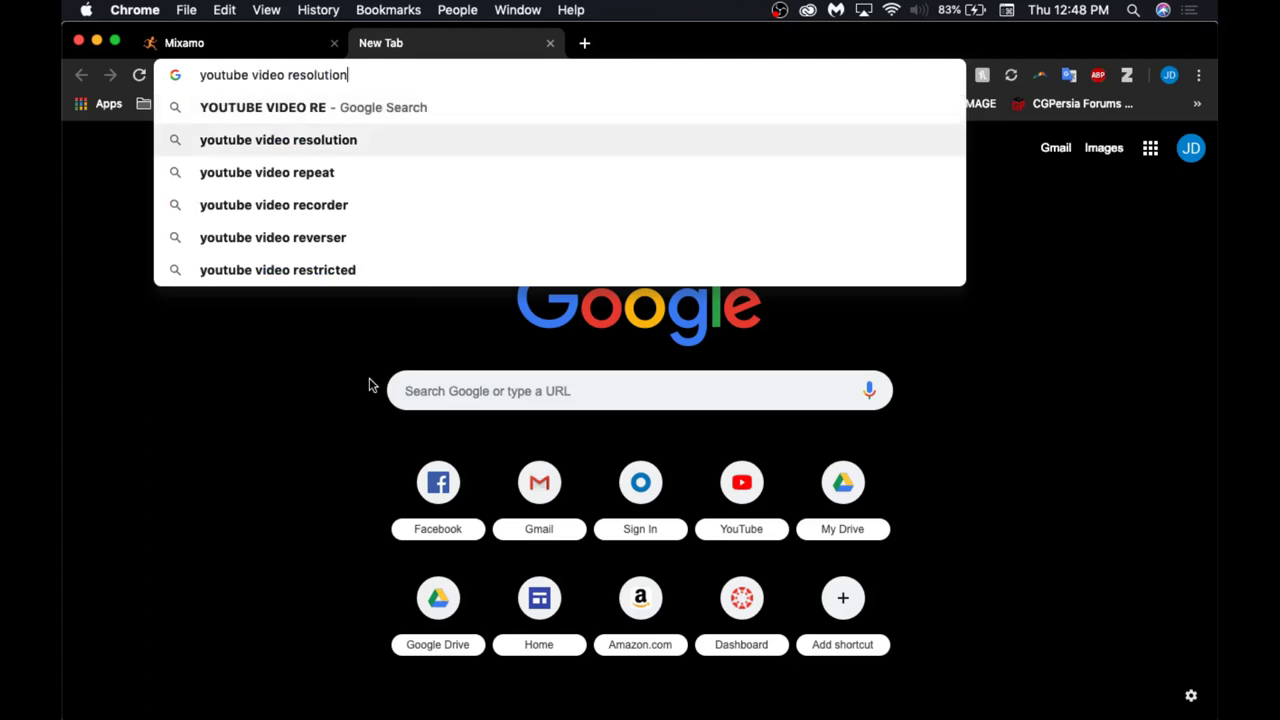
pyautogui.press('Return')
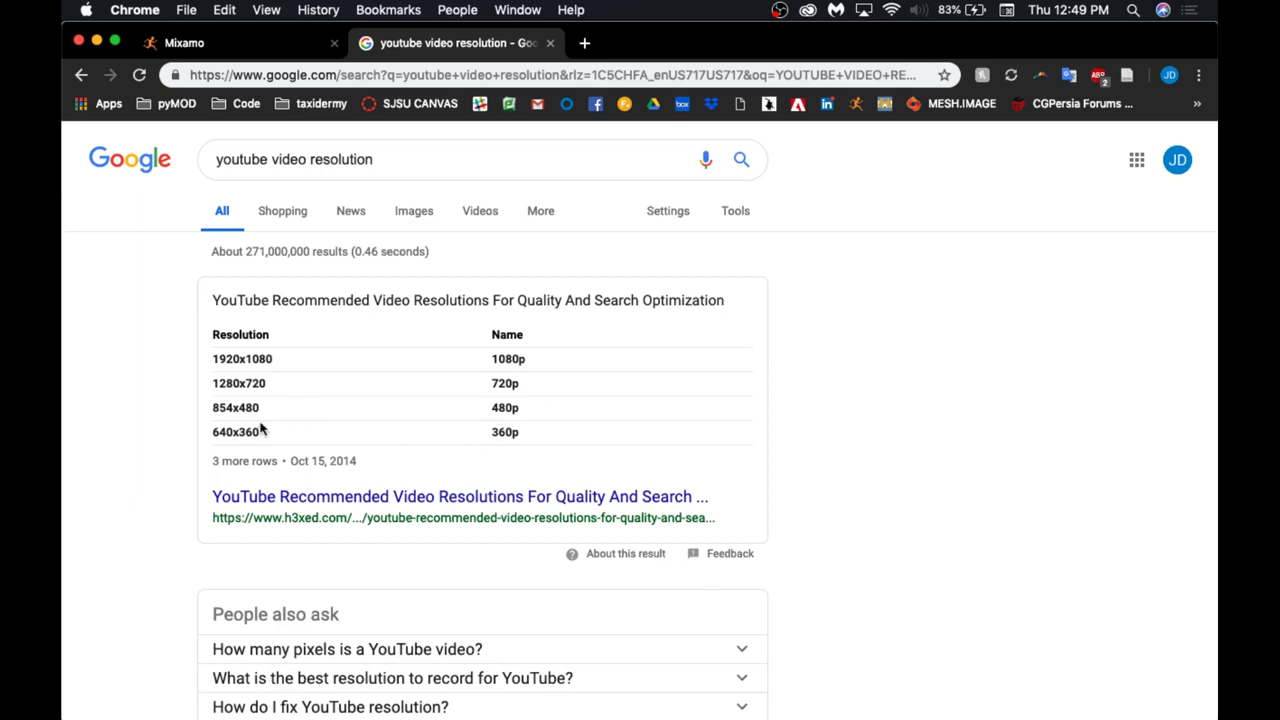
pyautogui.moveTo(262, 436); pyautogui.dragTo(213, 409)
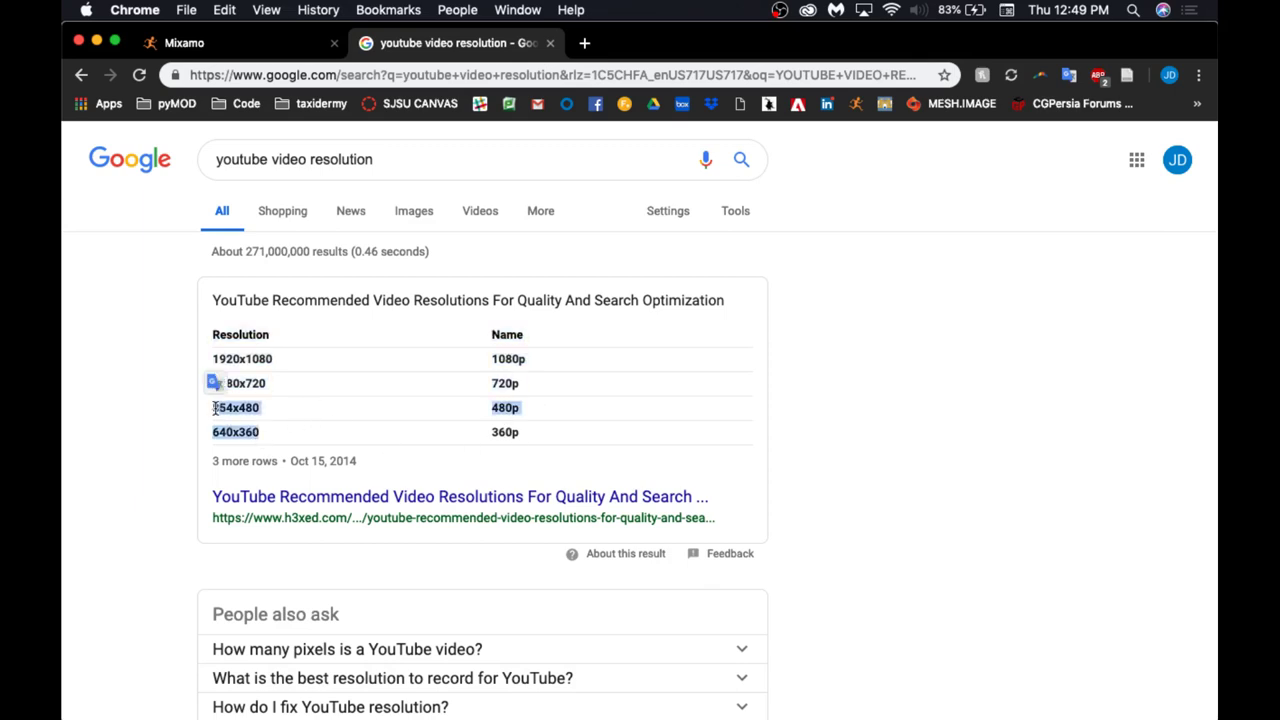
pyautogui.click(360, 432)
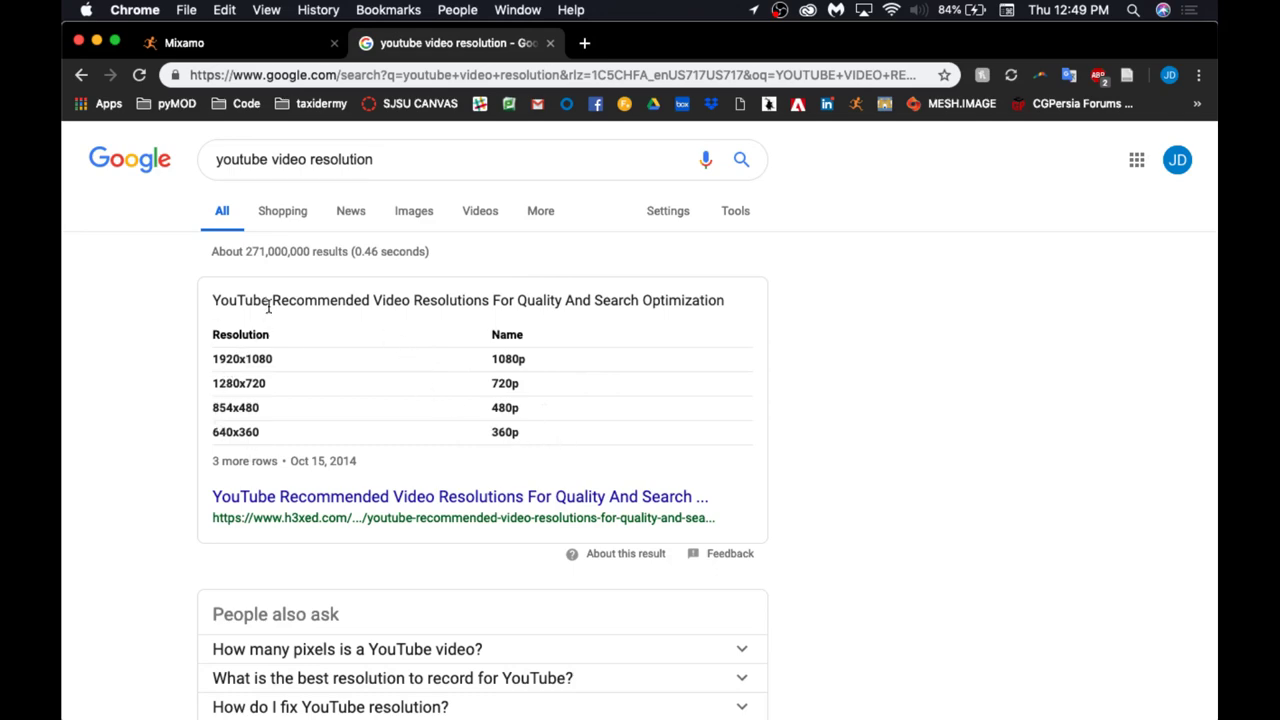
# Return to Modo and set the render's frame height to 480 pixels with a proportional width of 853
pyautogui.press('super+Tab')
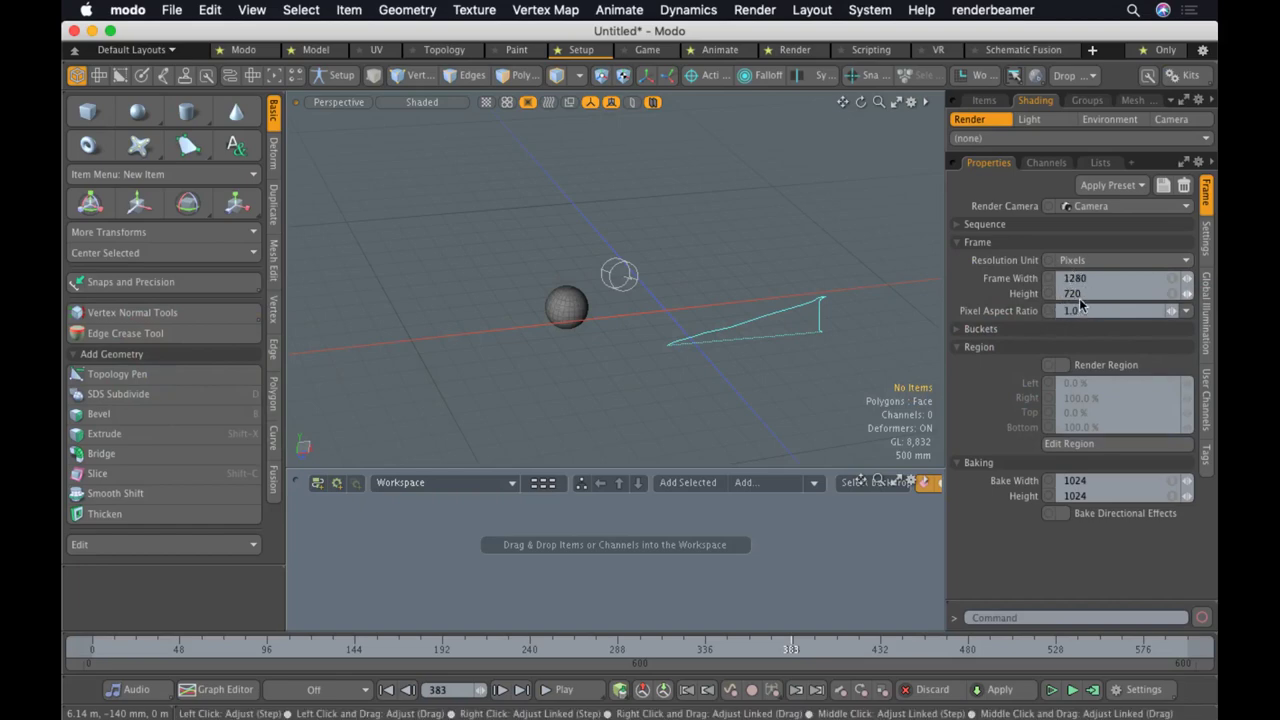
pyautogui.click(1172, 285)
pyautogui.press('Tab')
pyautogui.write('480')
pyautogui.press('Return')
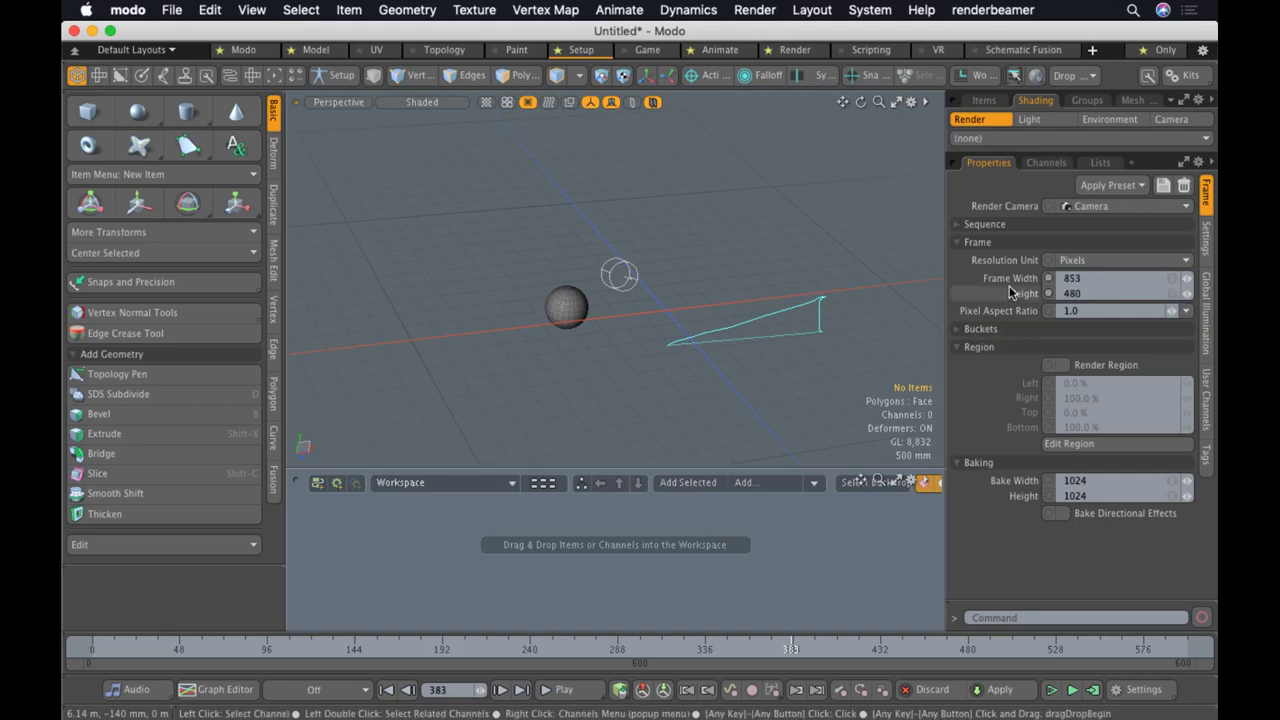
# Reveal more of the Shader Tree and review the Render item's antialiasing and shading quality settings
pyautogui.press('super+Tab')
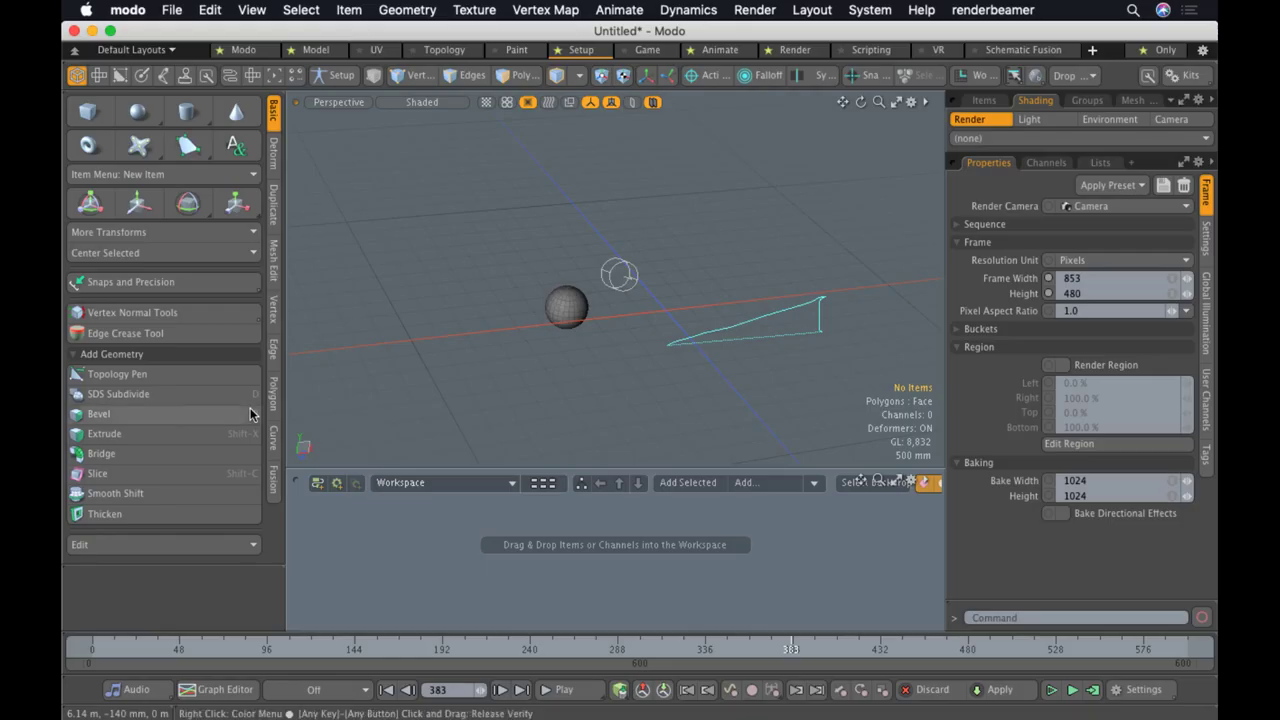
pyautogui.press('super+Tab')
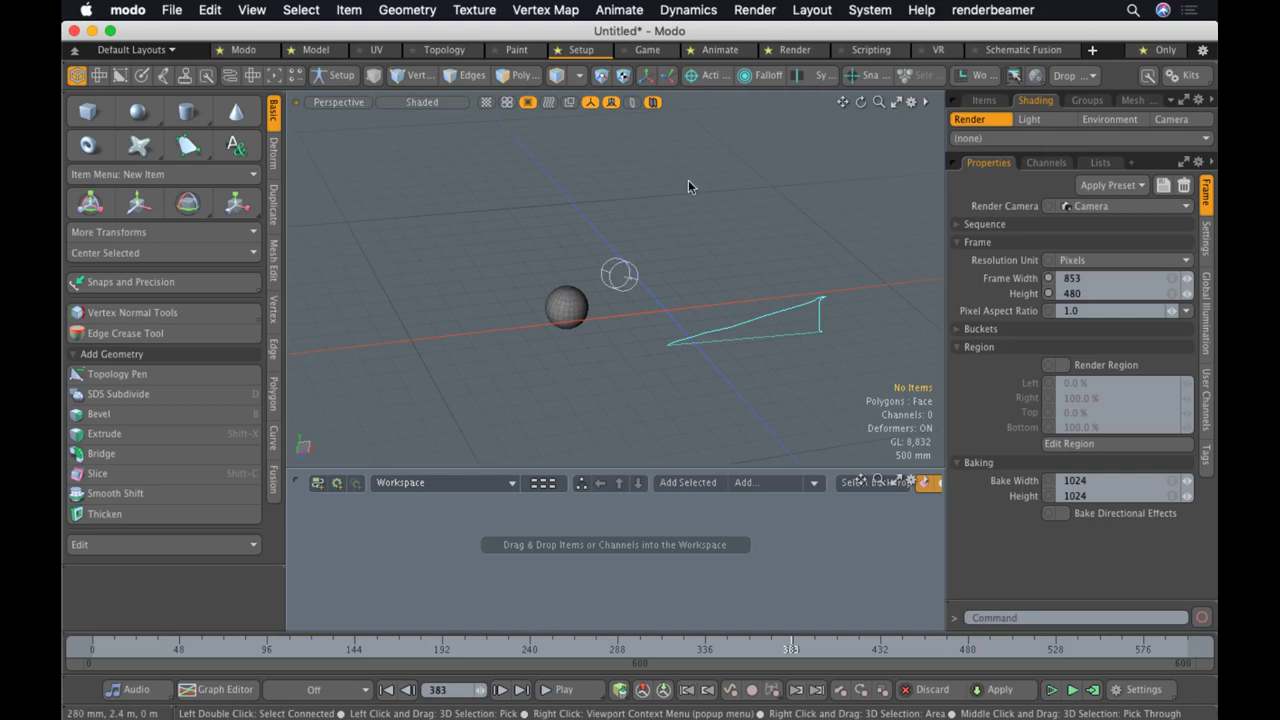
pyautogui.moveTo(1058, 153); pyautogui.dragTo(1058, 203)
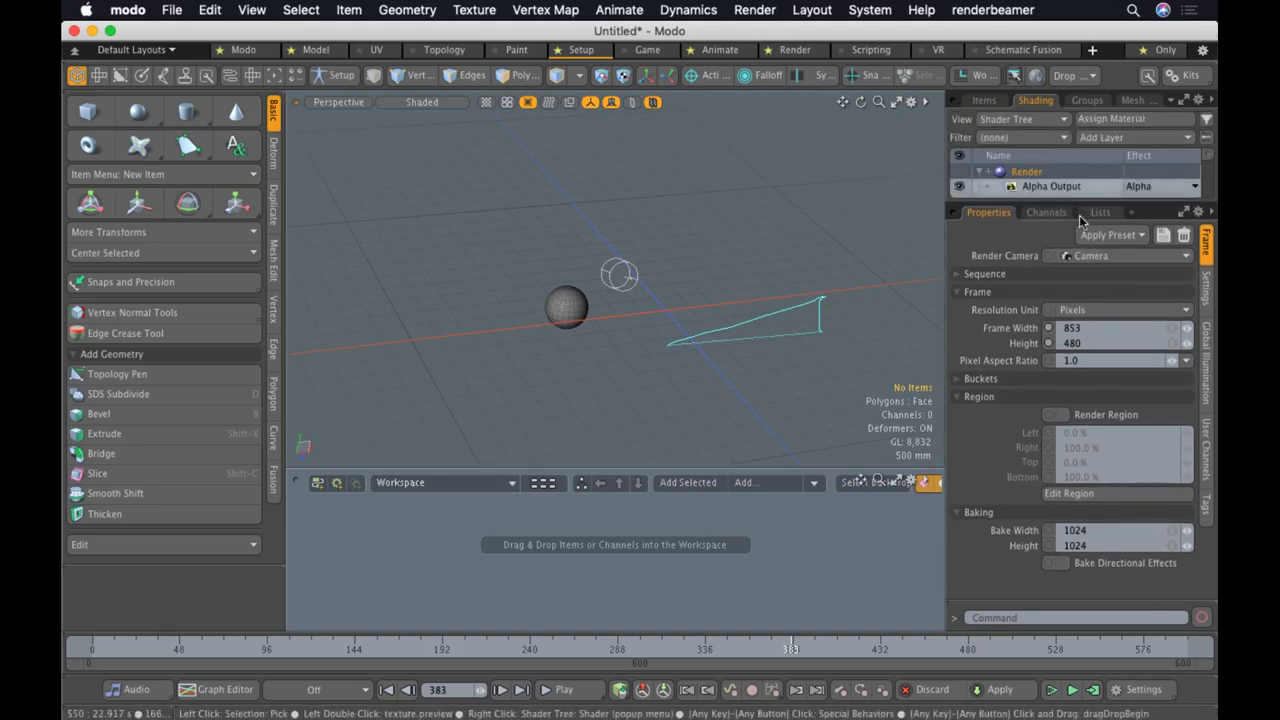
pyautogui.click(1207, 288)
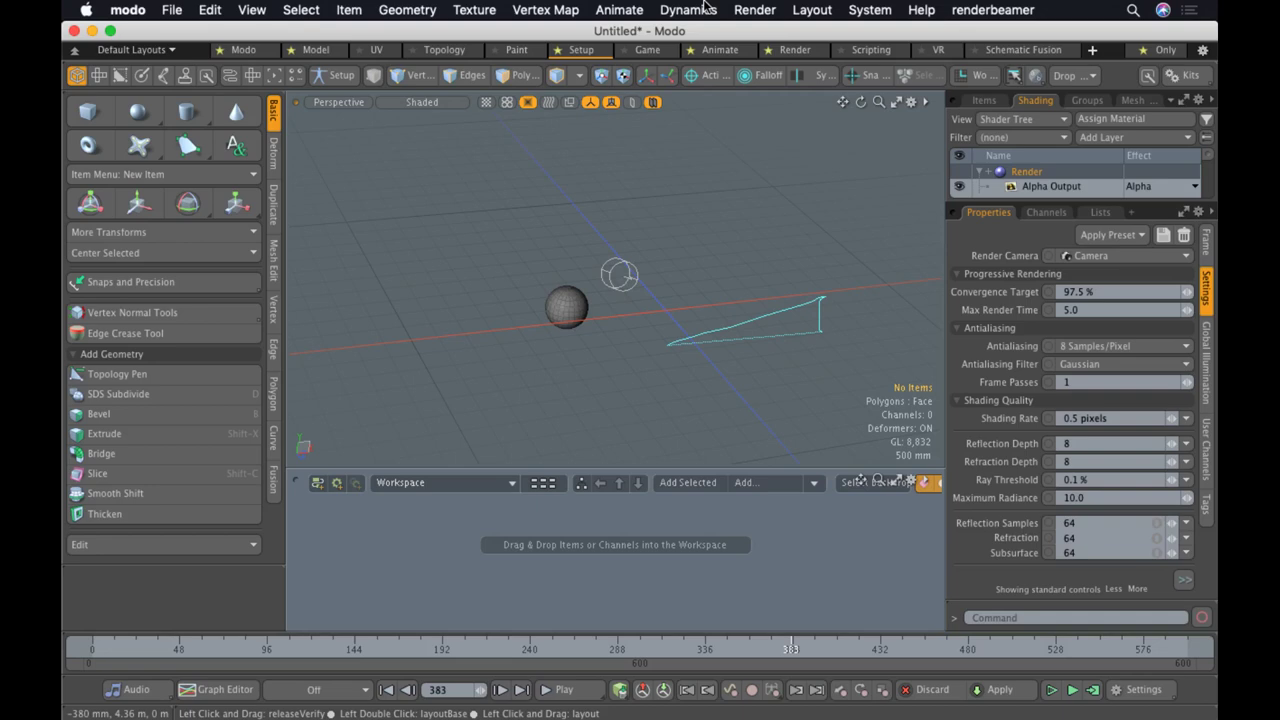
pyautogui.click(704, 8)
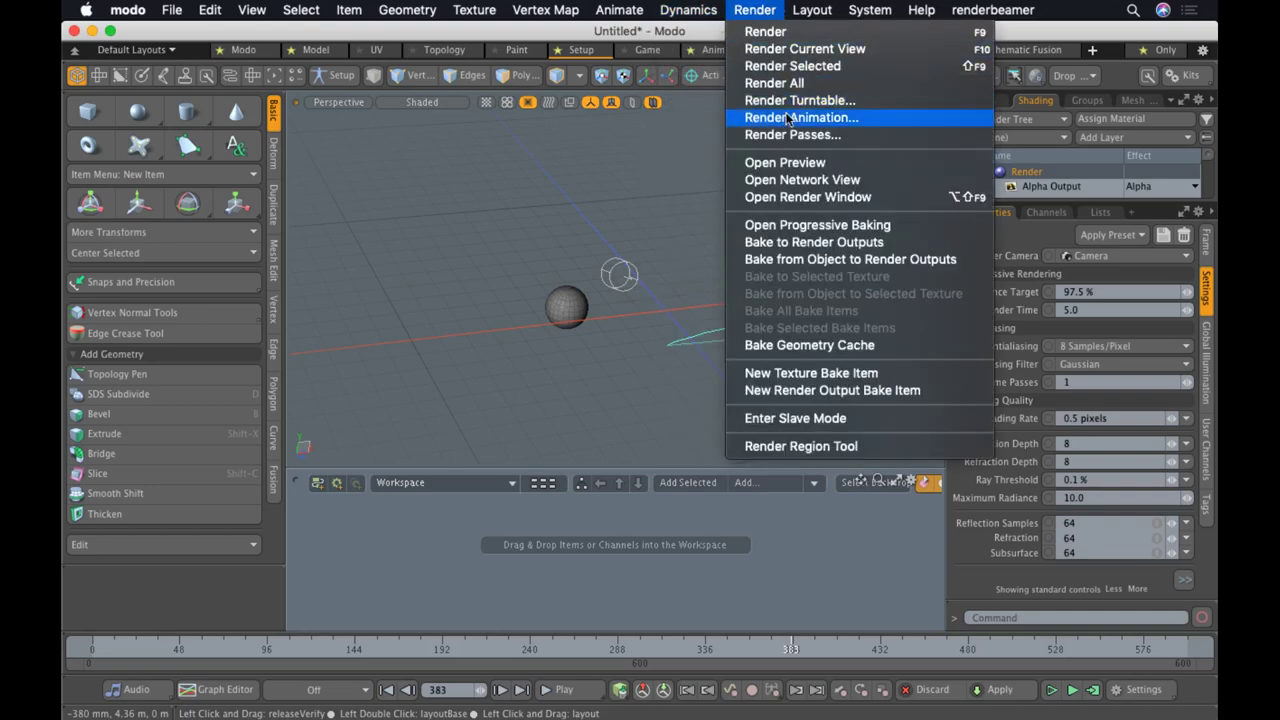
pyautogui.press('Escape')
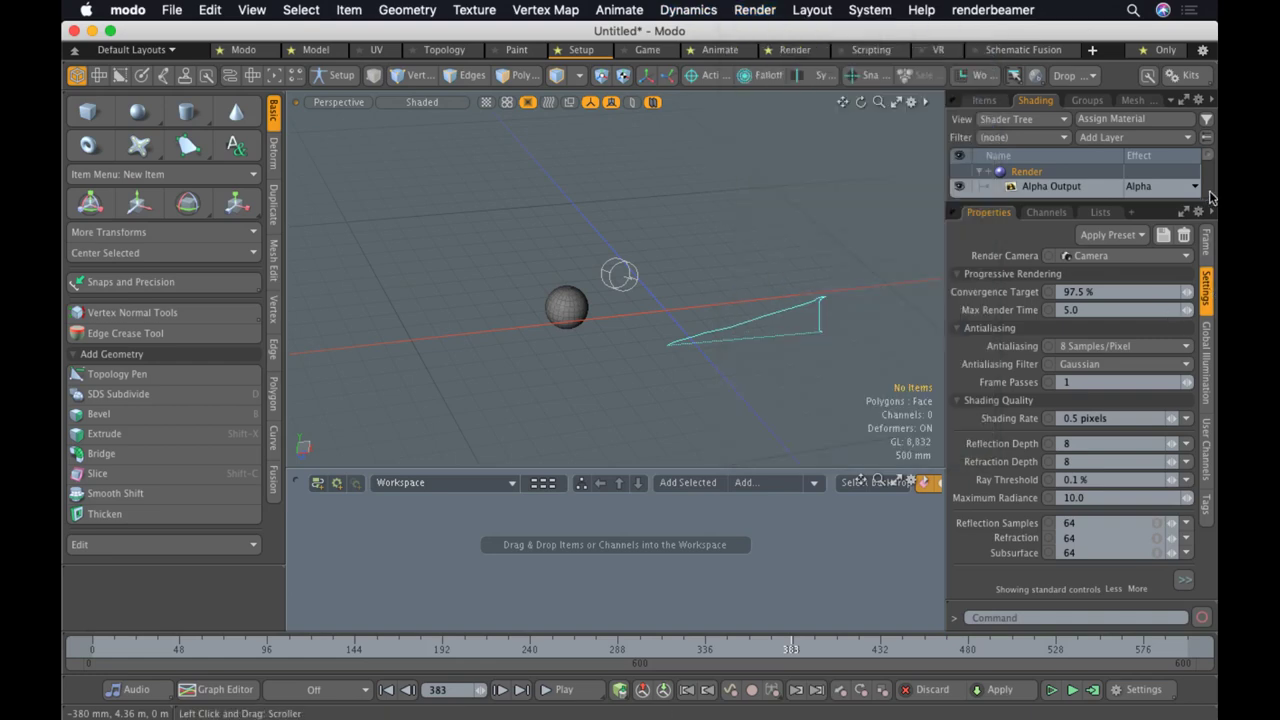
# Reveal the Render item's frame sequence settings and choose the output pattern with render pass, output, stereo side and frame number
pyautogui.click(1207, 250)
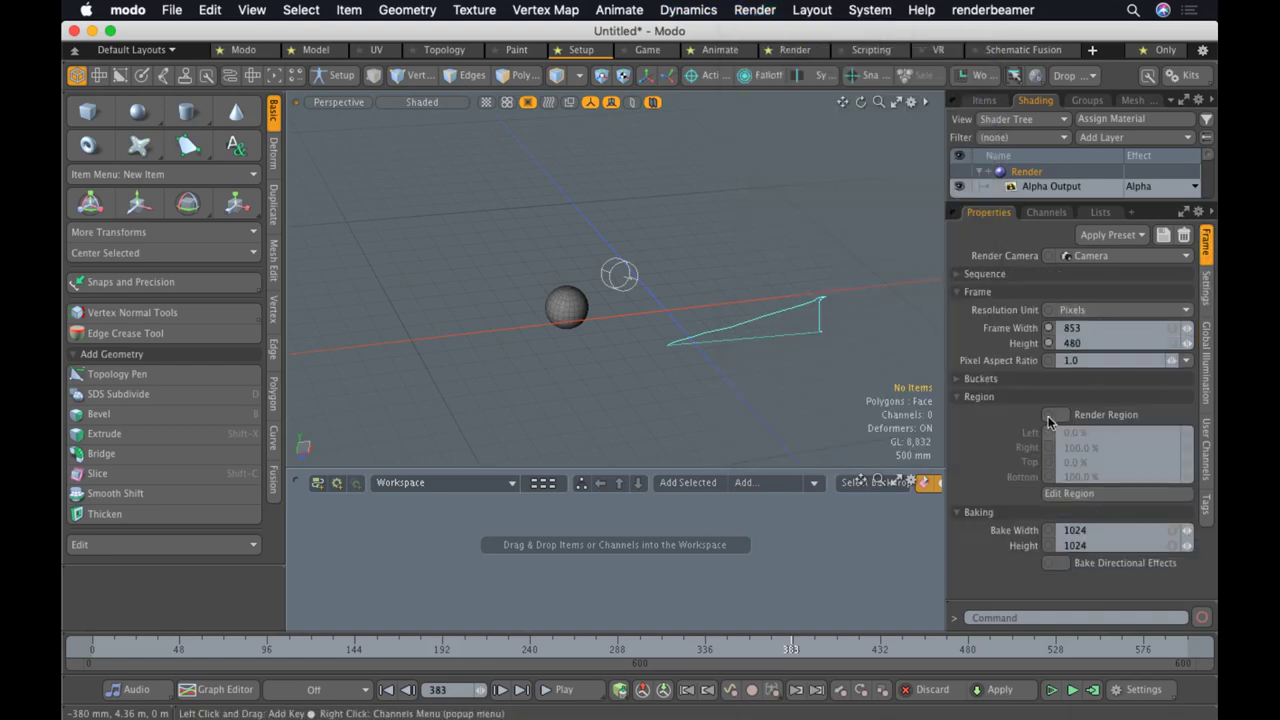
pyautogui.click(999, 292)
pyautogui.click(1000, 272)
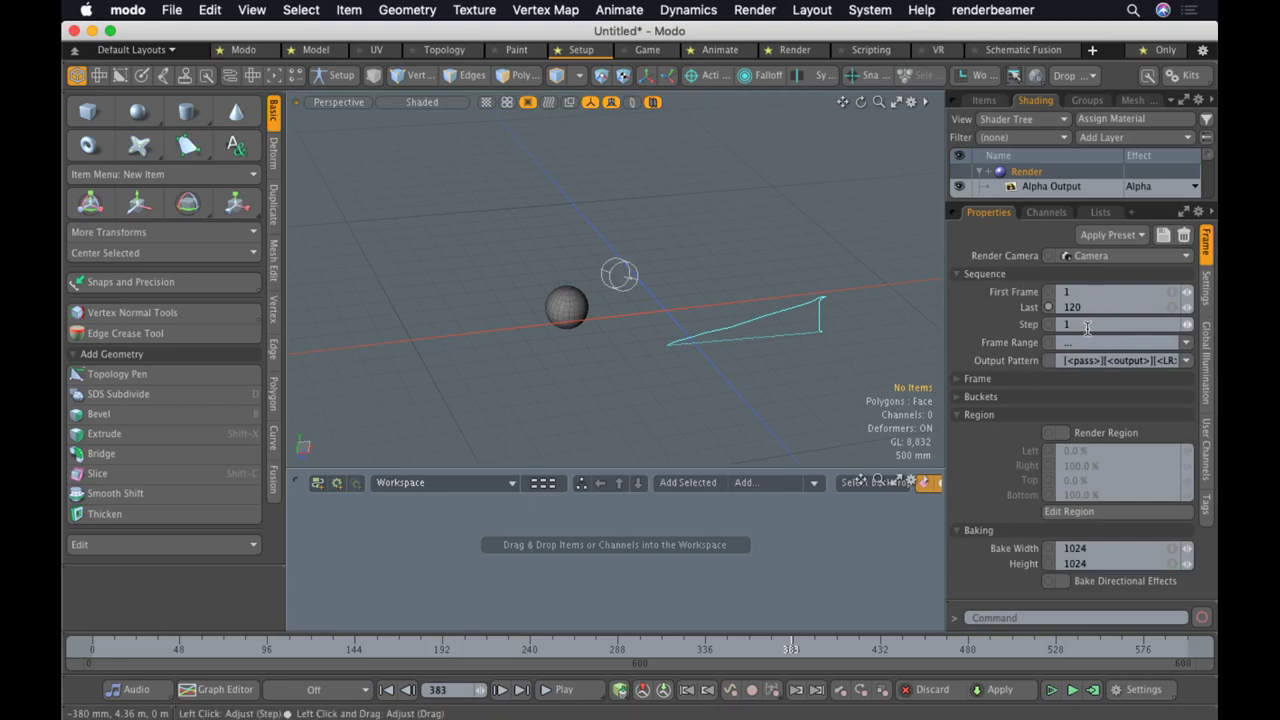
pyautogui.click(1186, 360)
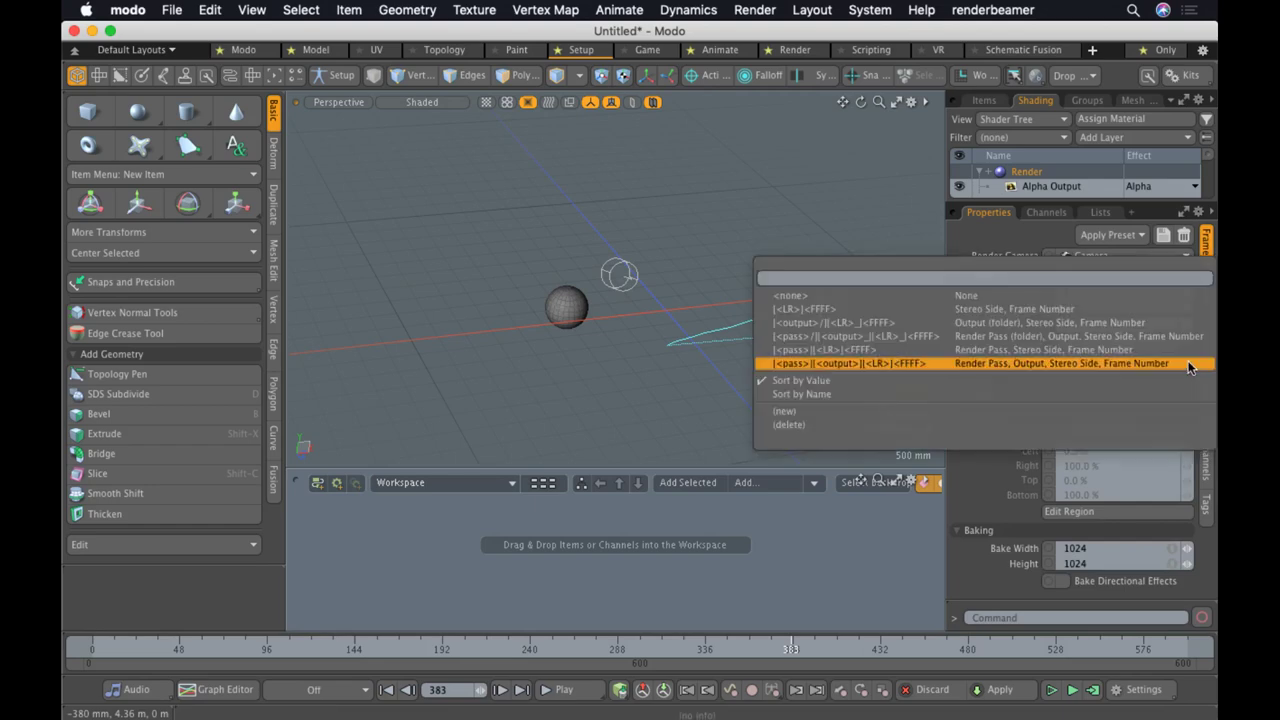
pyautogui.click(1189, 365)
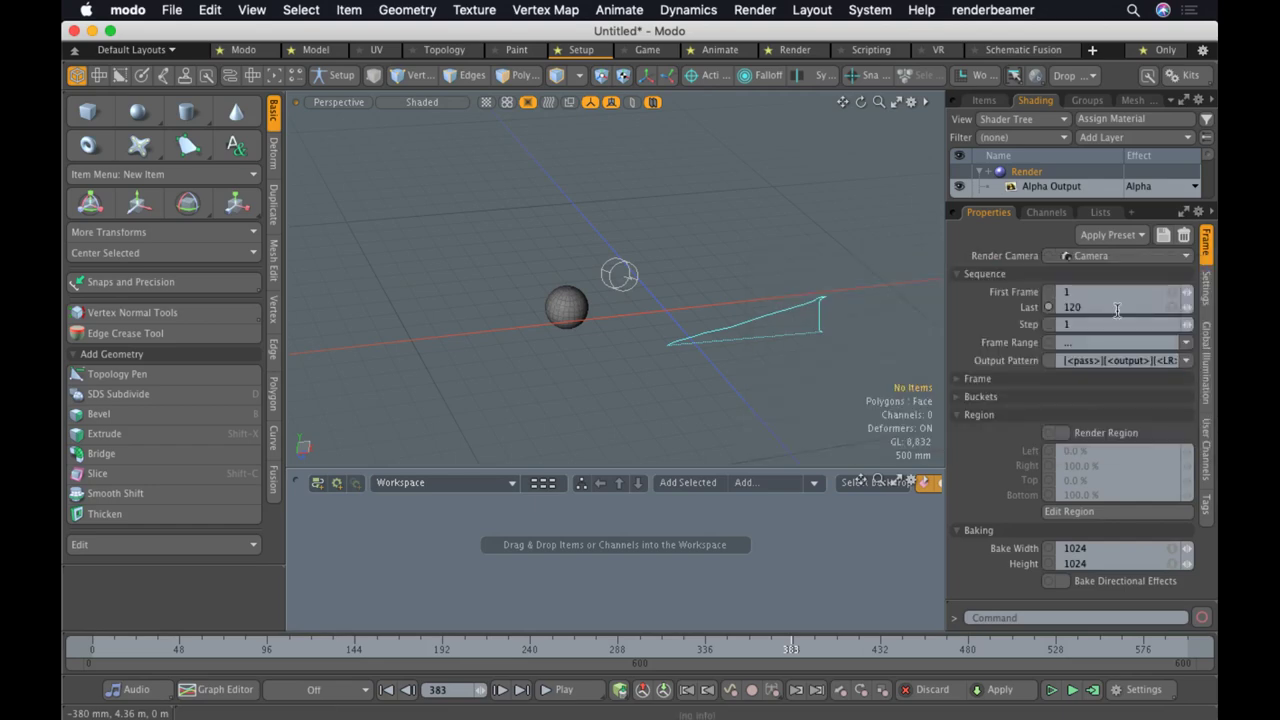
# Set the render sequence's frame step to 5
pyautogui.click(1066, 323)
pyautogui.write('5')
pyautogui.press('Return')
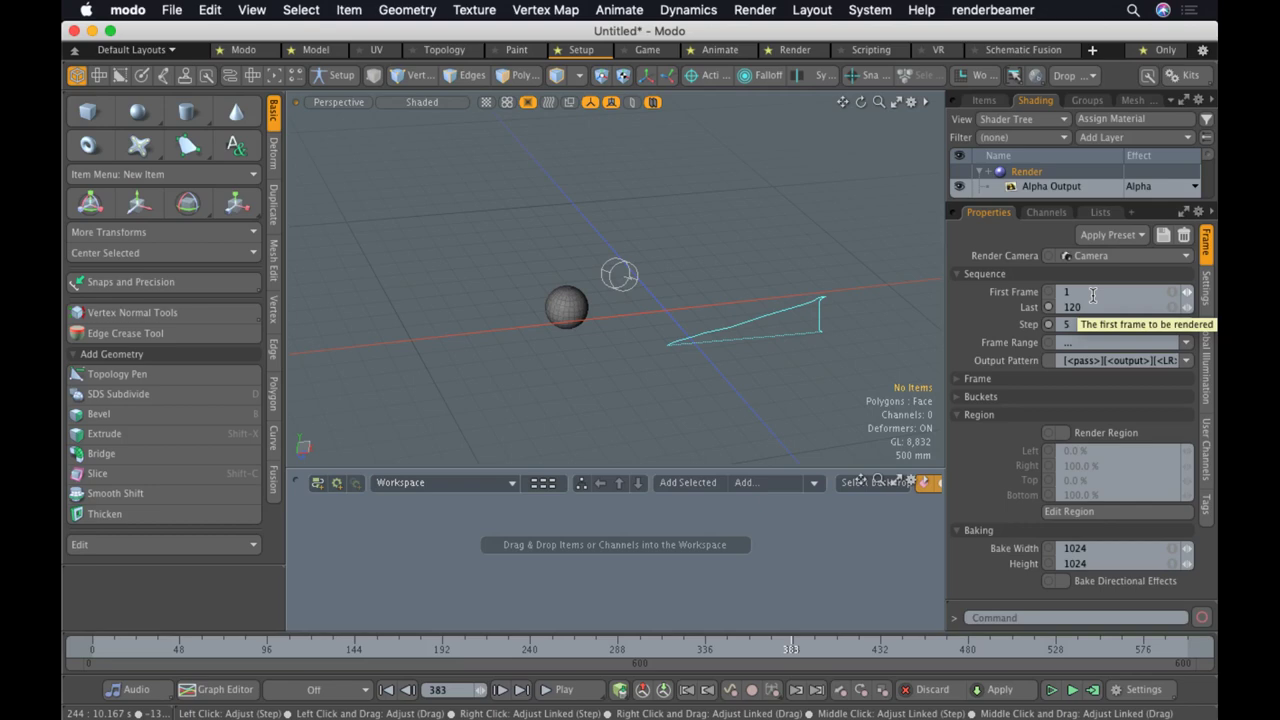
# Start Render Animation and set its frame step to 1
pyautogui.click(772, 10)
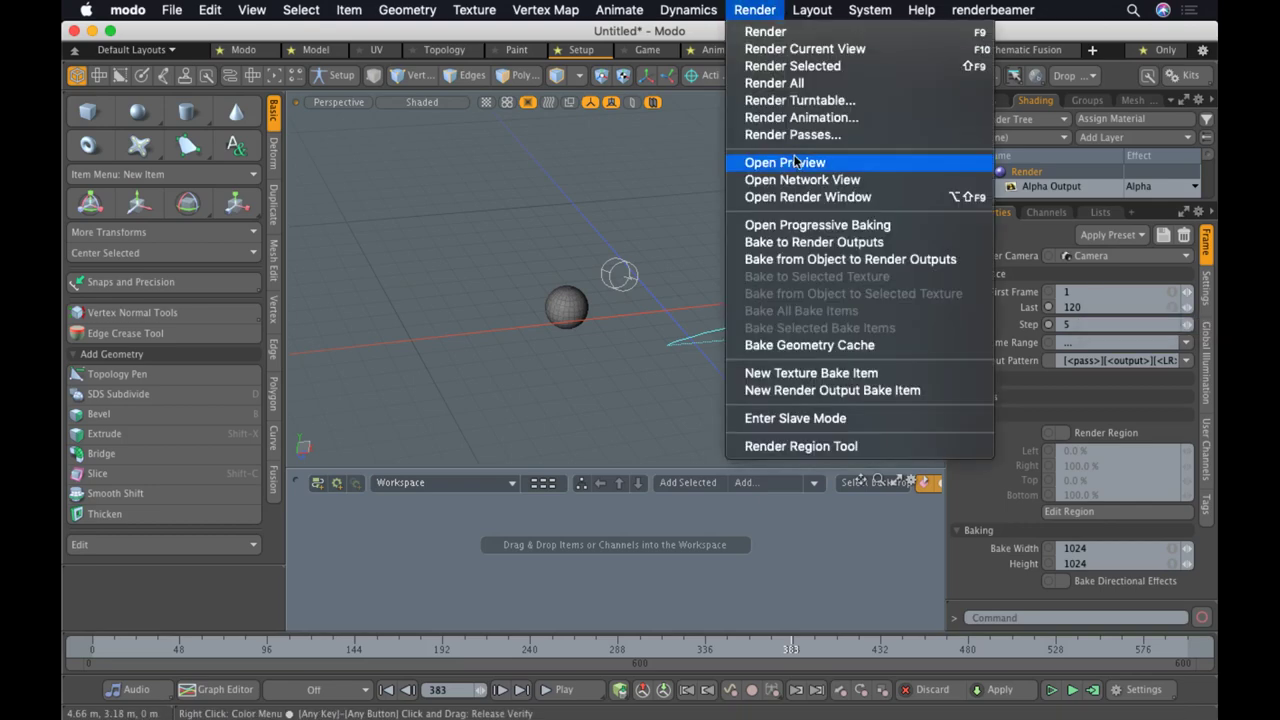
pyautogui.click(801, 120)
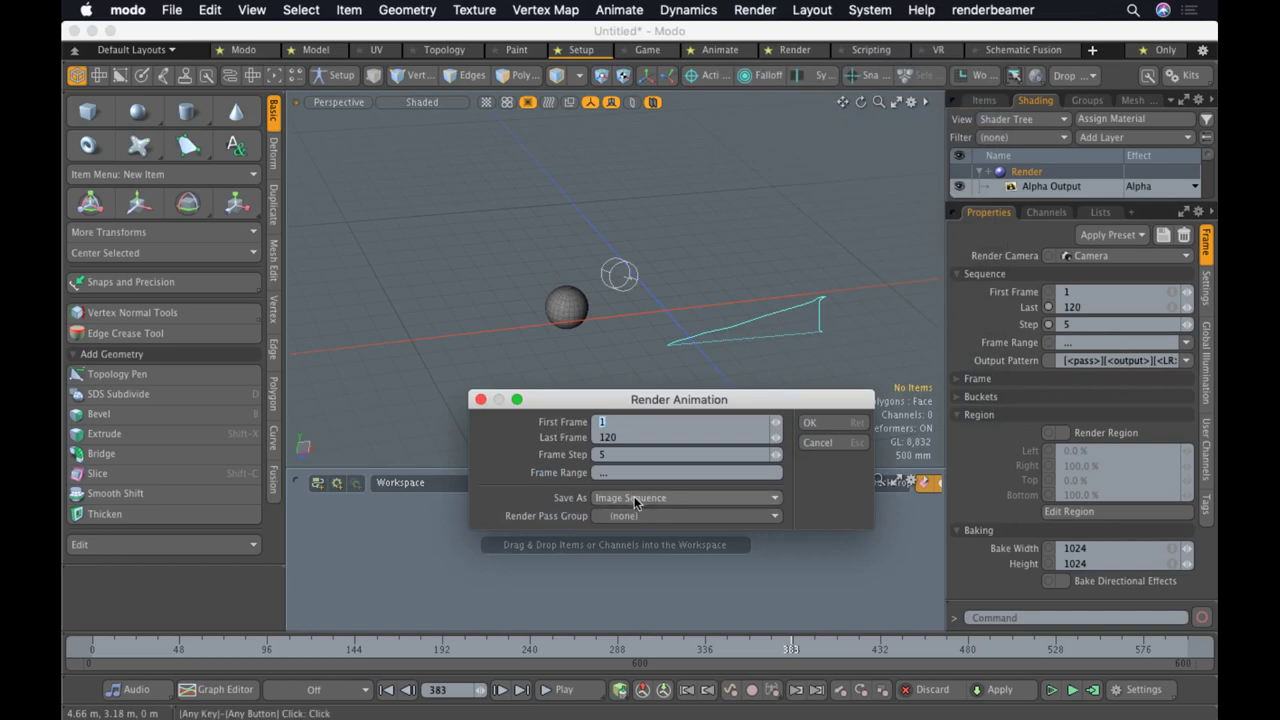
pyautogui.click(628, 436)
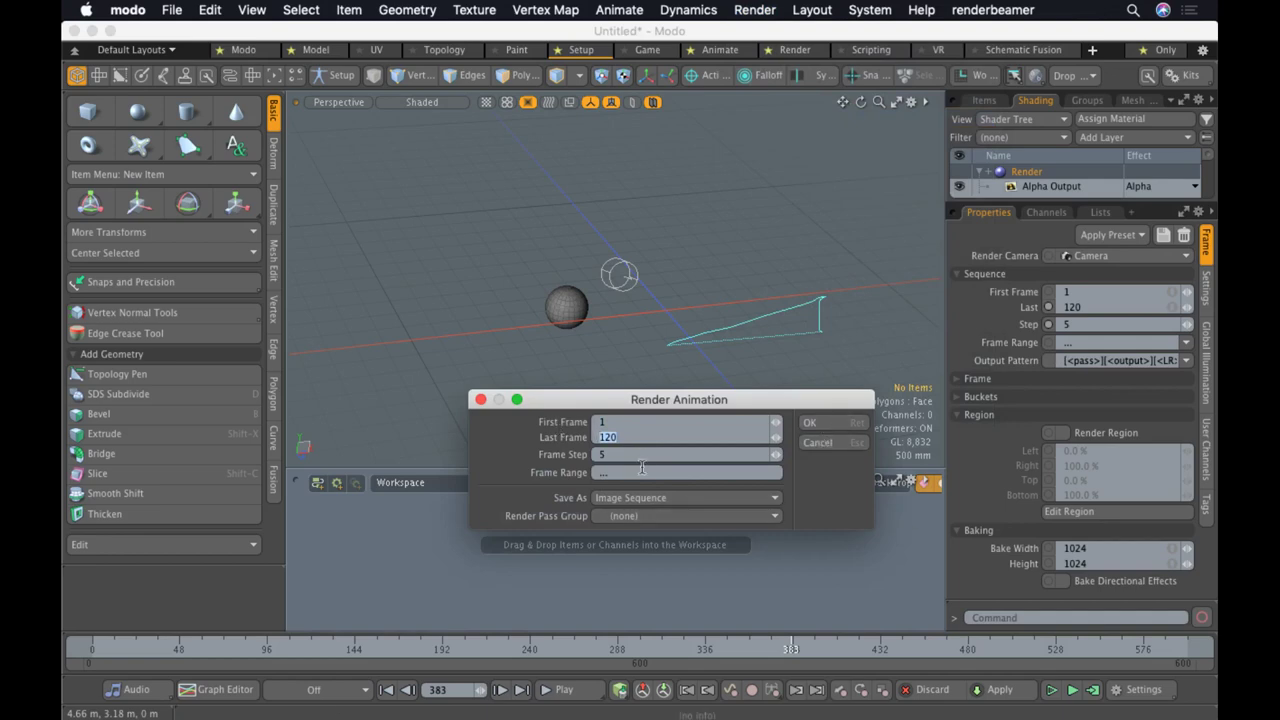
pyautogui.click(617, 455)
pyautogui.write('1')
# Try the Movie and Image Sequence save formats for the animation render, and settle on Movie
pyautogui.click(630, 499)
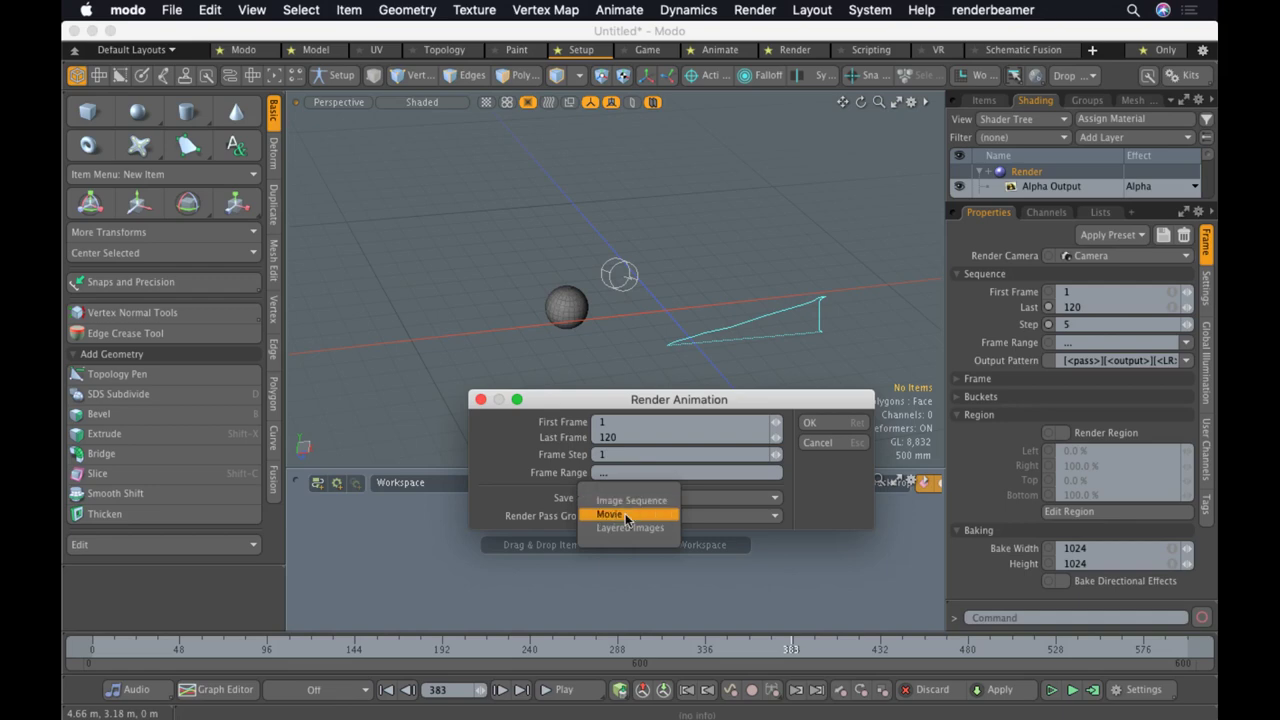
pyautogui.click(626, 515)
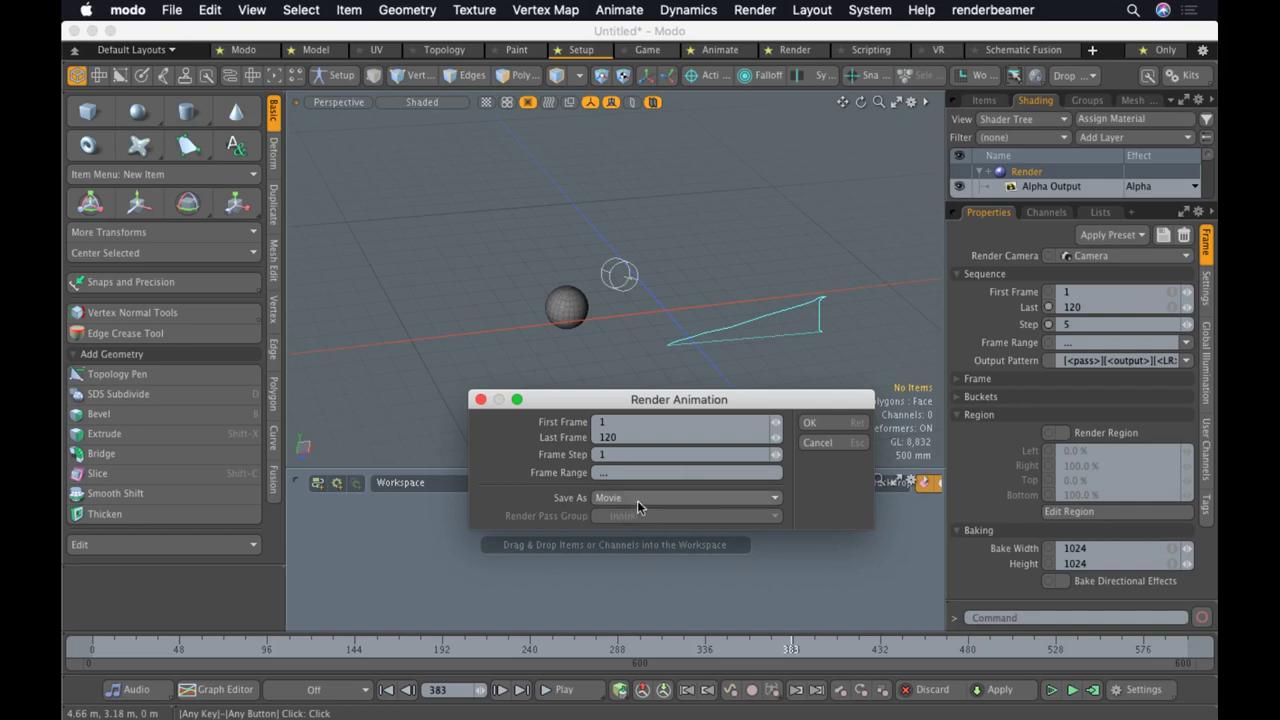
pyautogui.click(636, 498)
pyautogui.click(642, 489)
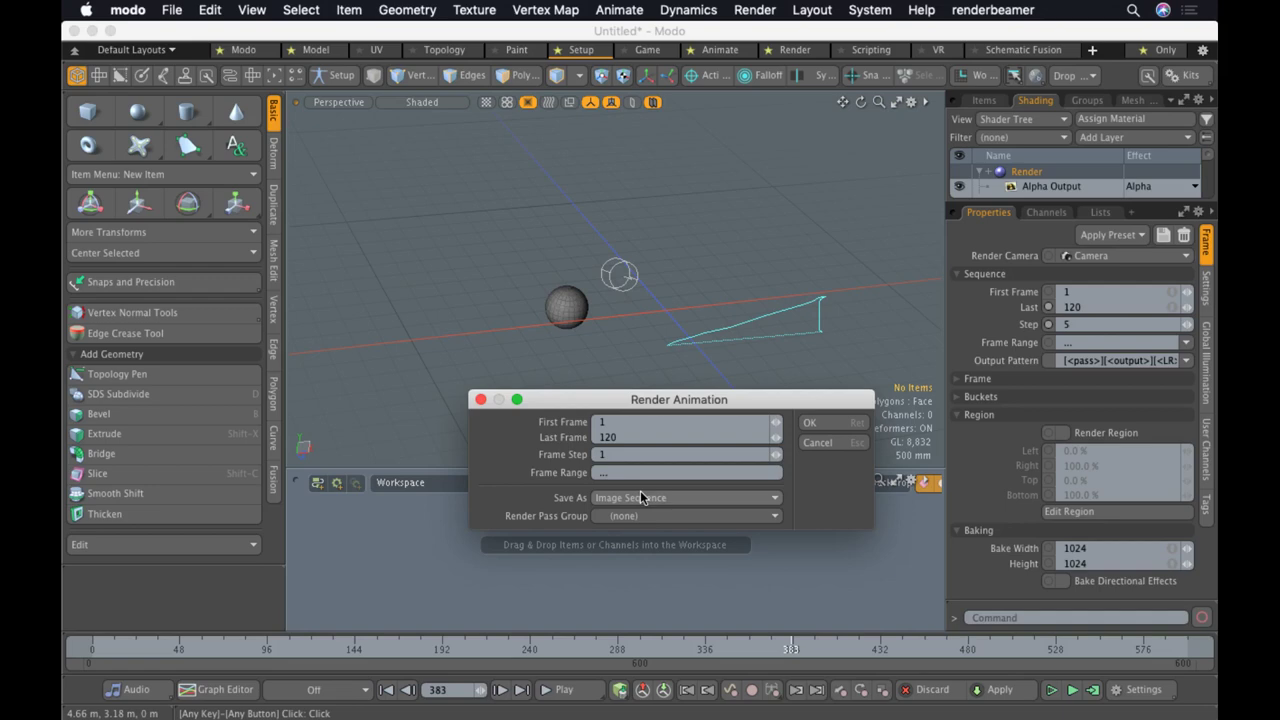
pyautogui.click(640, 497)
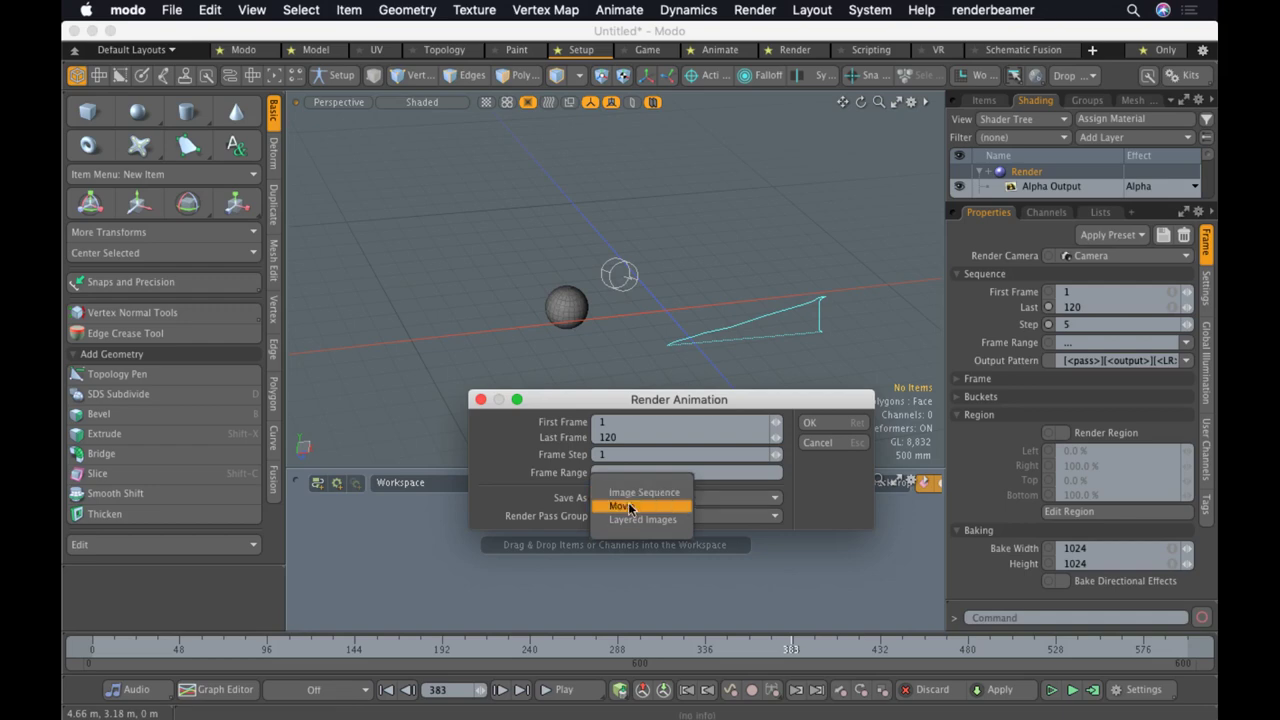
pyautogui.click(620, 505)
# Accept the animation settings and start rendering to an Express Quicktime movie file named "AL;FNADLF"
pyautogui.click(810, 425)
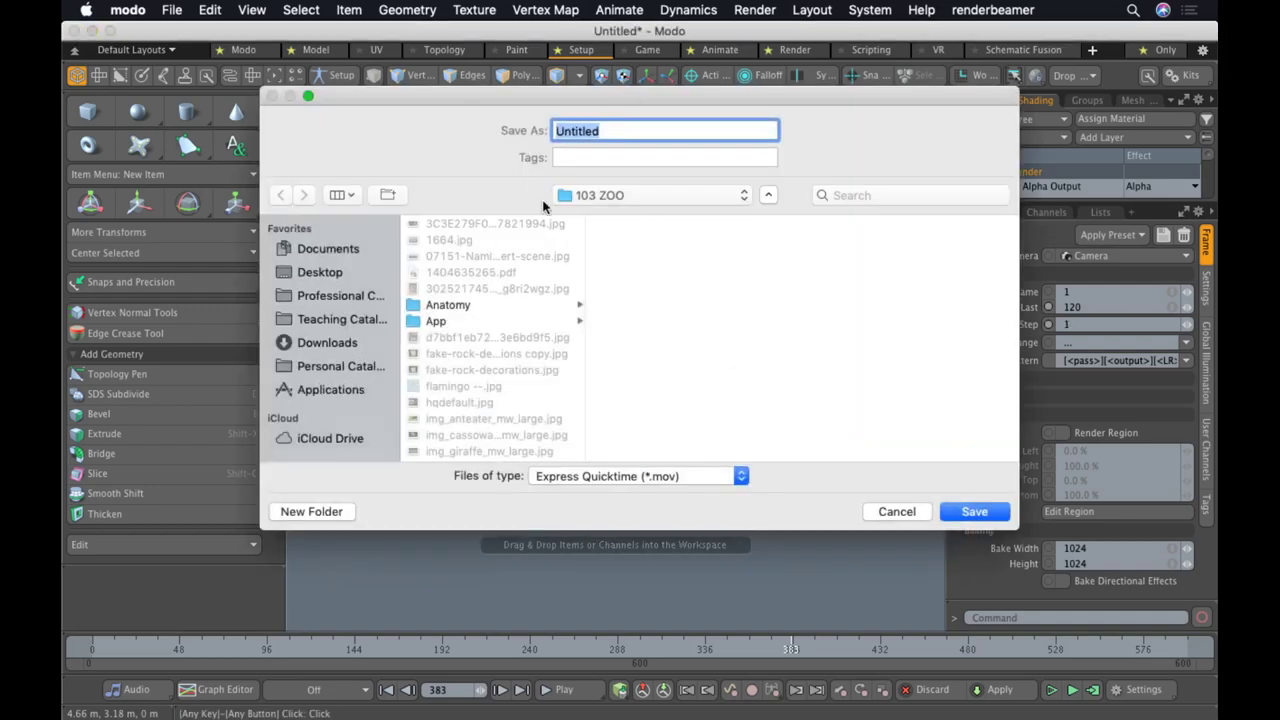
pyautogui.press('Return')
pyautogui.press('Return')
pyautogui.write('AL;FNADLF')
pyautogui.press('Return')
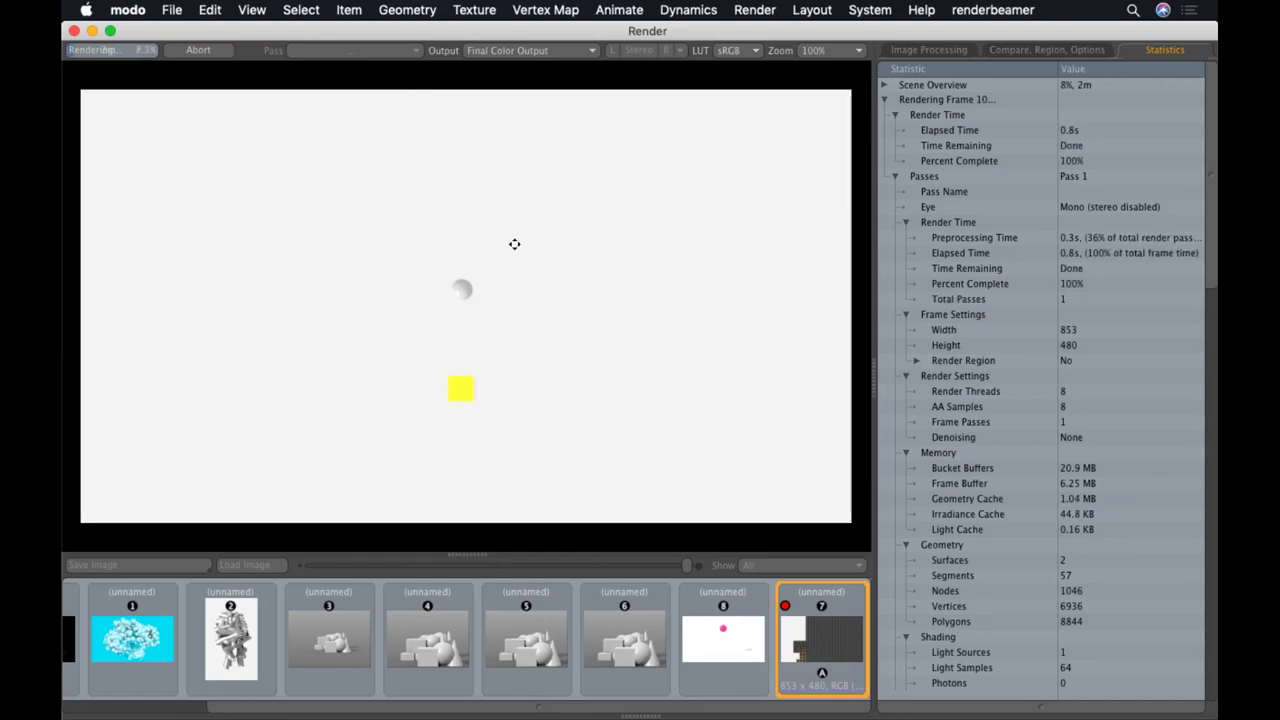
# Abort the running animation render and close the Render window
pyautogui.click(203, 50)
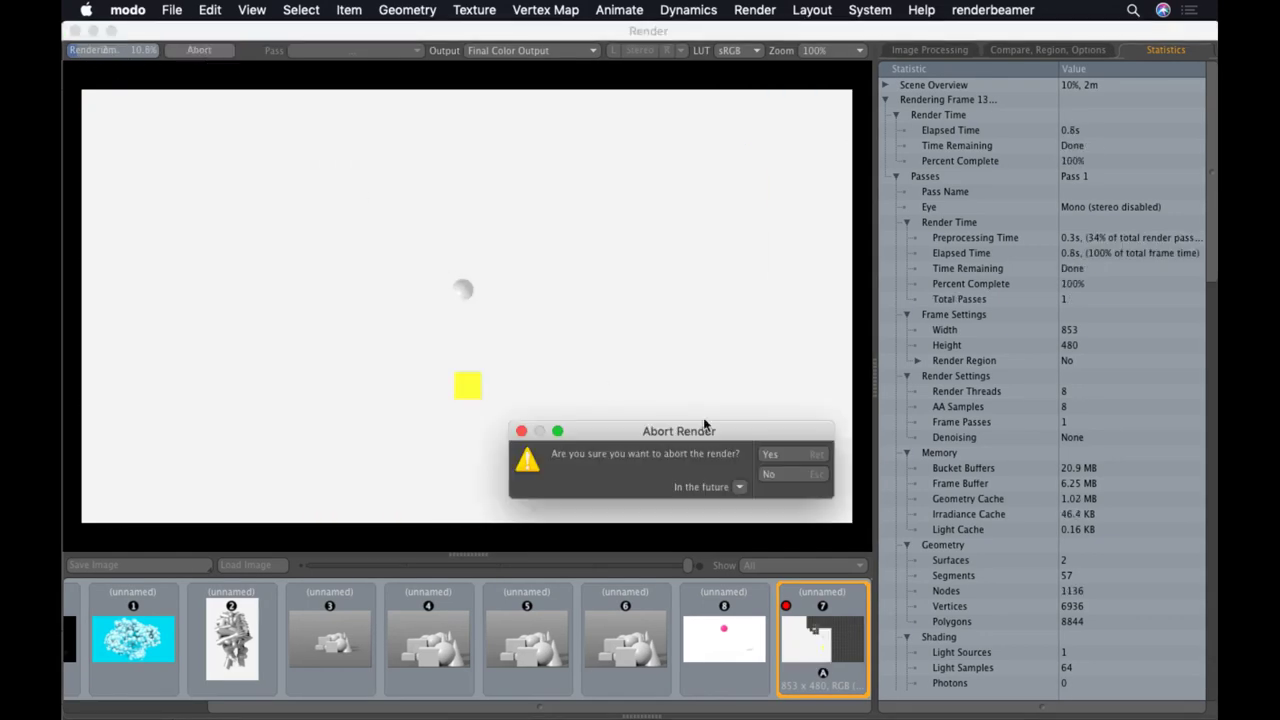
pyautogui.click(770, 454)
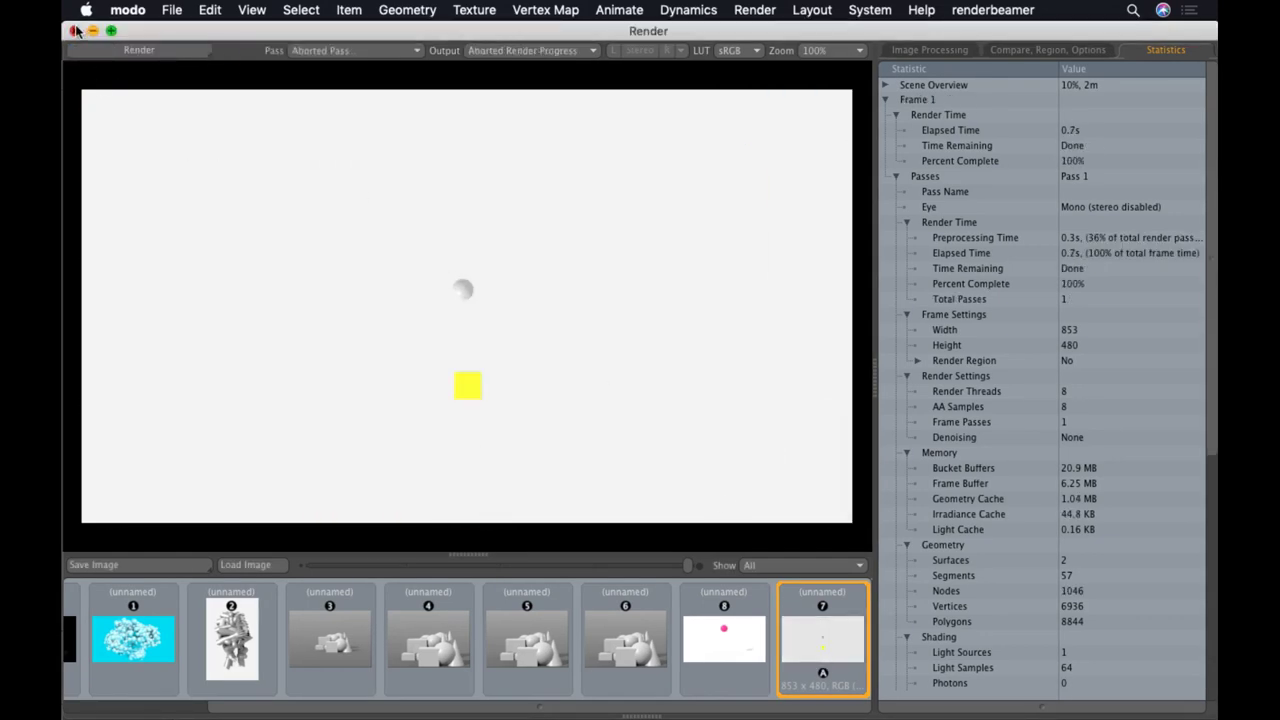
pyautogui.click(75, 31)
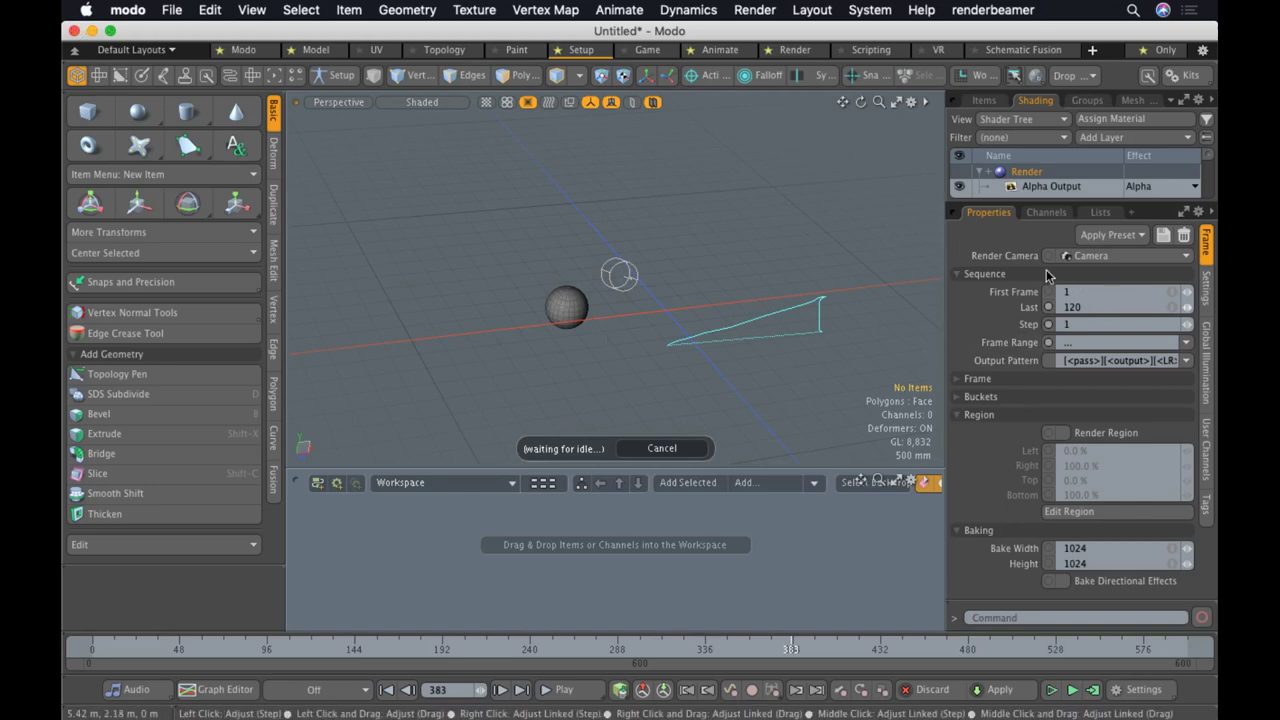
# Set the render frame height to 144 pixels with the width linked proportionally, giving a 255 x 144 frame
pyautogui.click(995, 379)
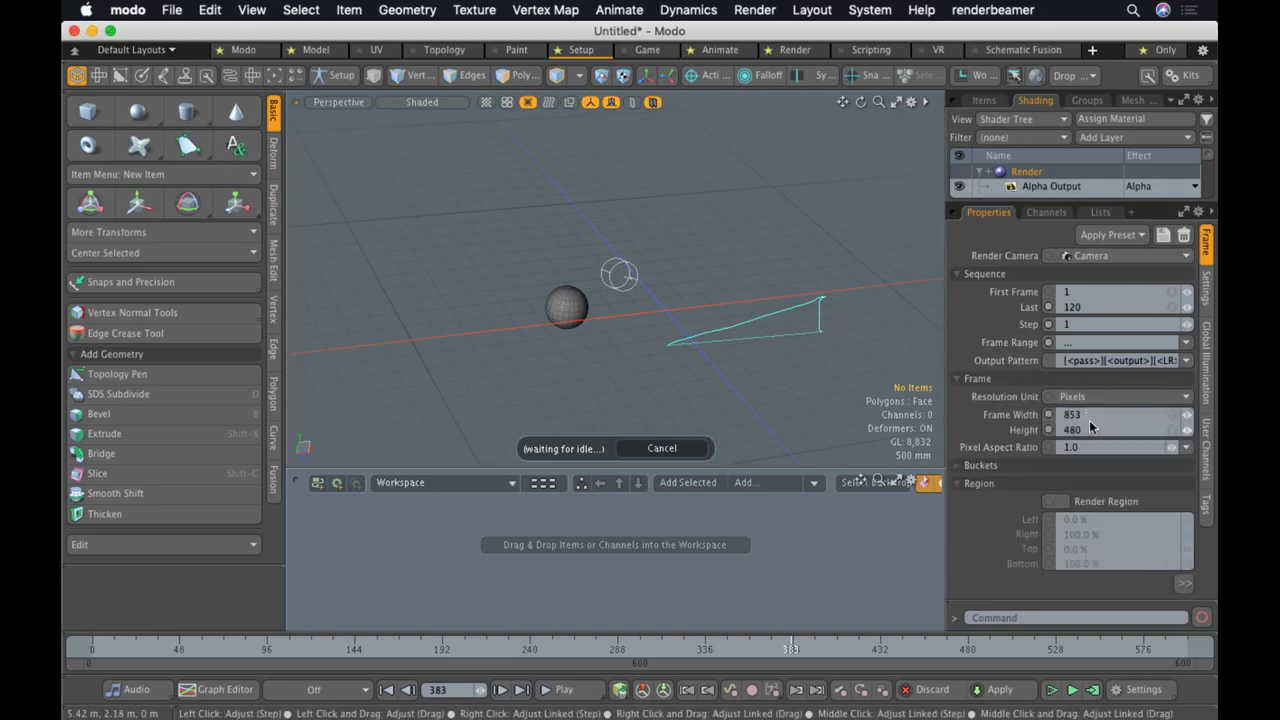
pyautogui.click(1172, 430)
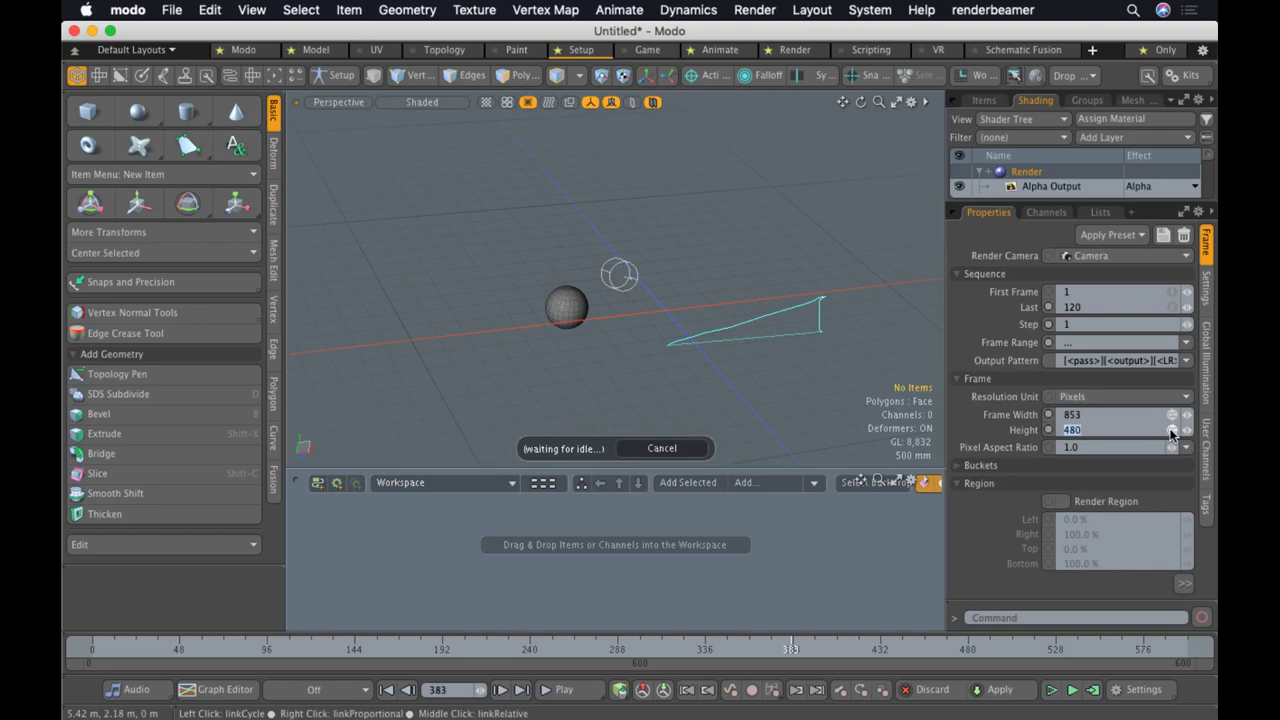
pyautogui.write('144')
pyautogui.press('Tab')
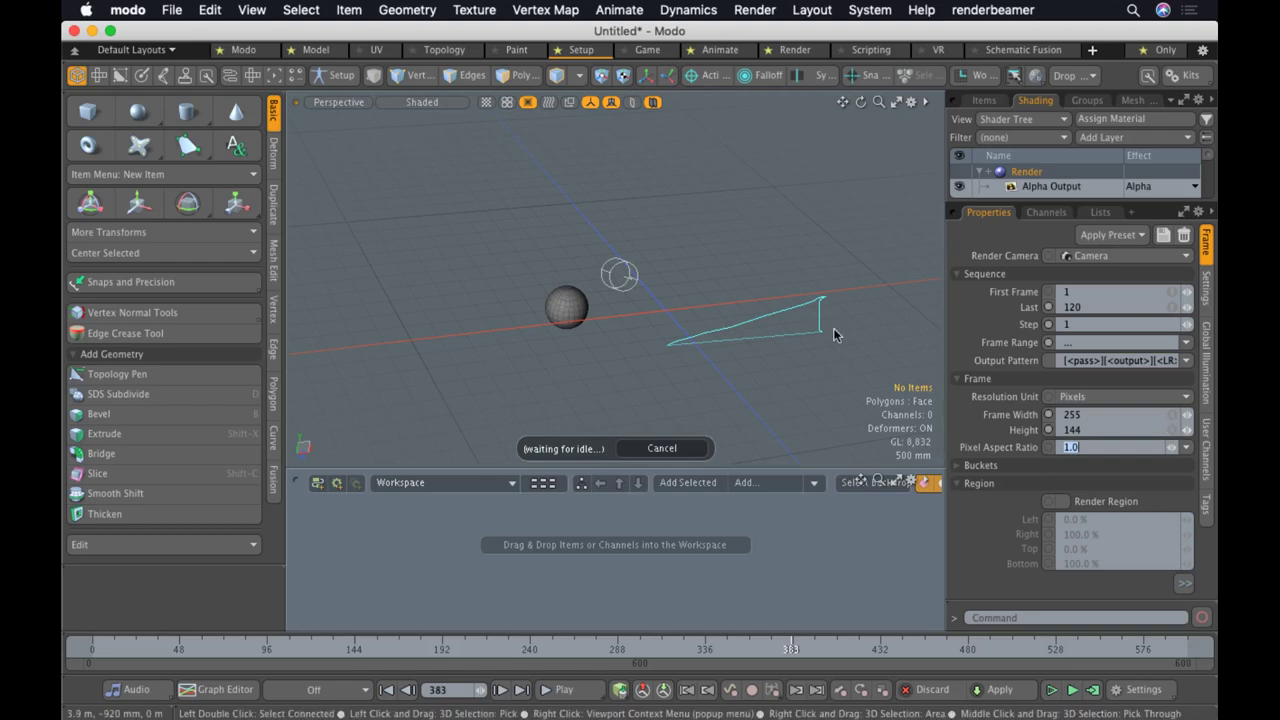
# Render the animation for frames 1 to 120 as an Express Quicktime movie named NEW BAD in the 103 ZOO folder
pyautogui.click(806, 10)
pyautogui.moveTo(755, 10)
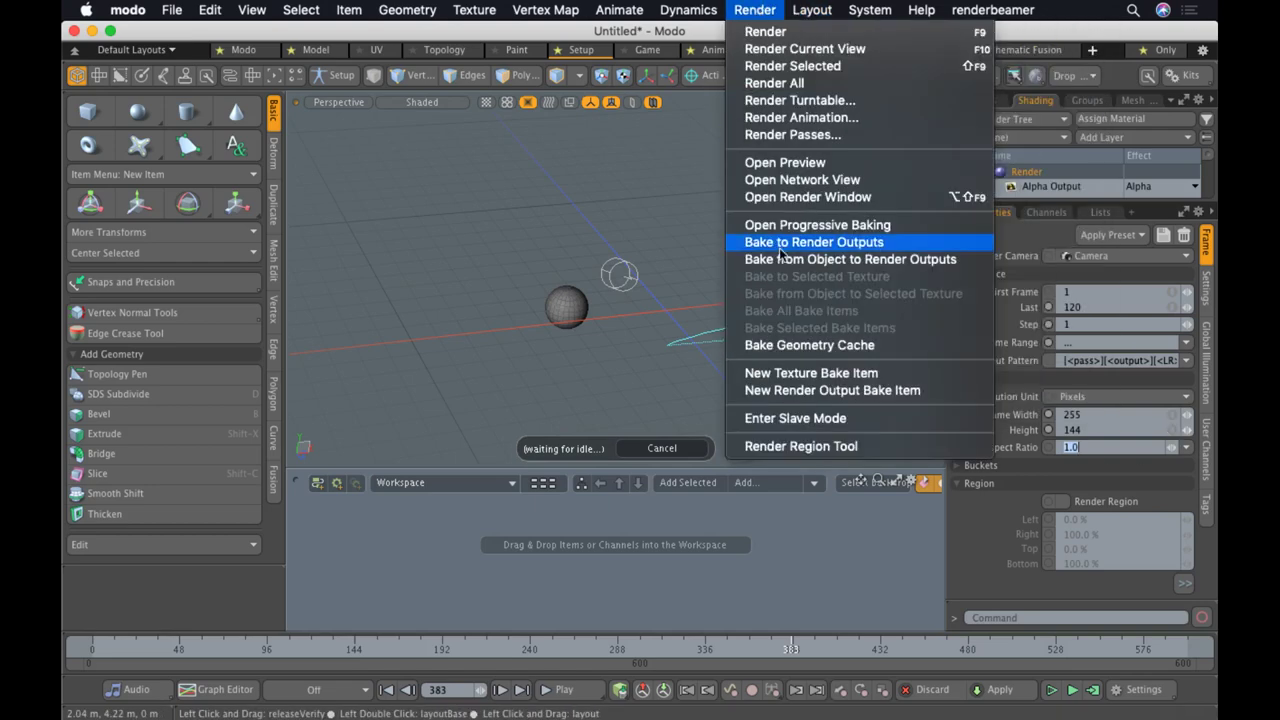
pyautogui.click(788, 118)
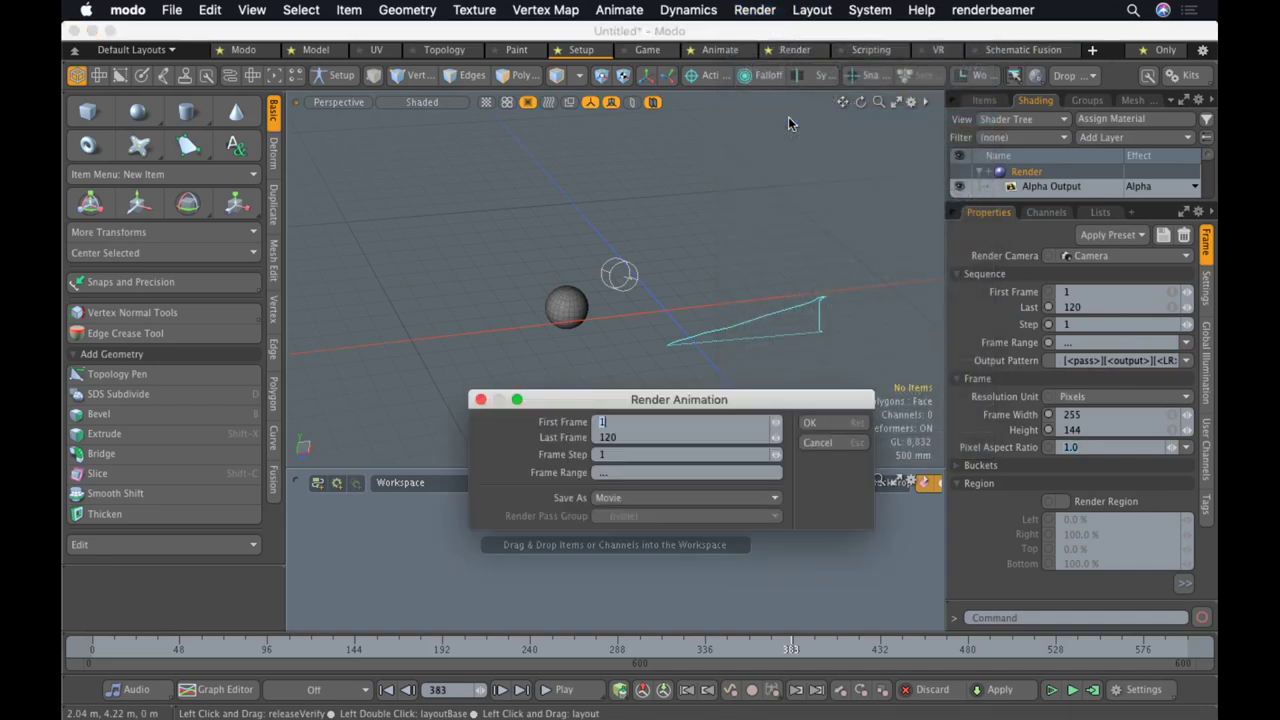
pyautogui.press('Return')
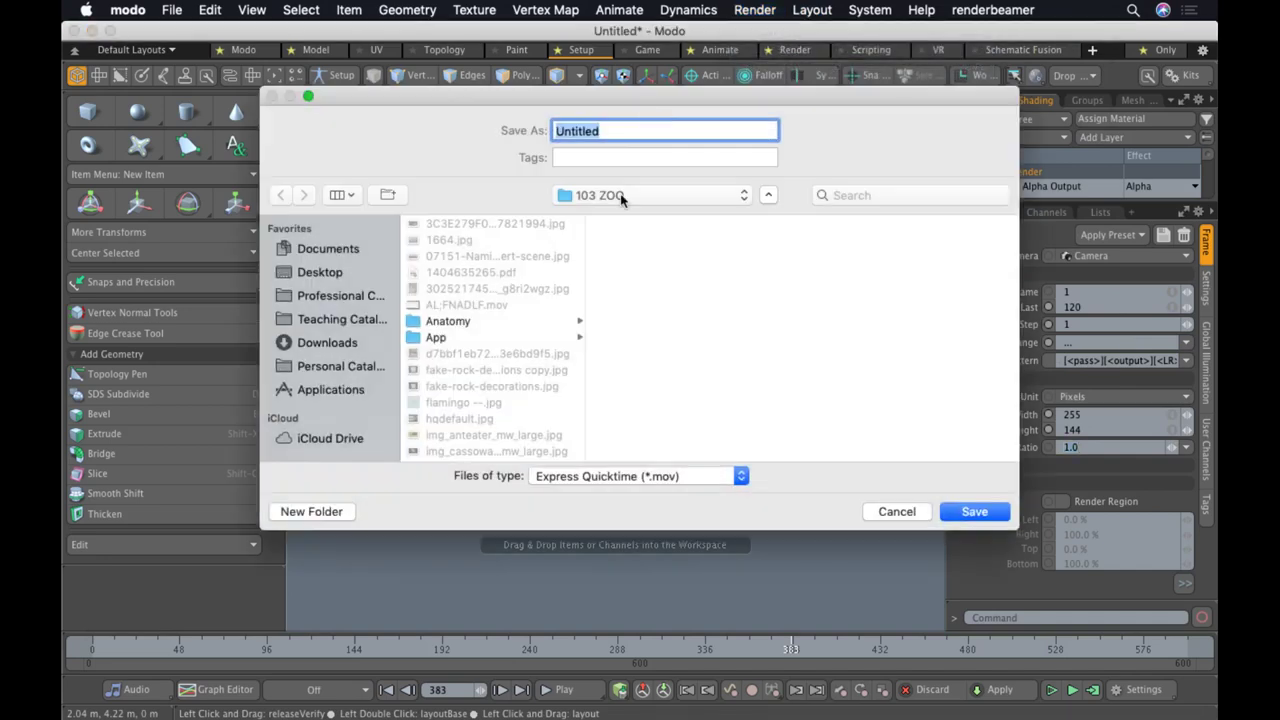
pyautogui.write('NEW BAS')
pyautogui.press('Return')
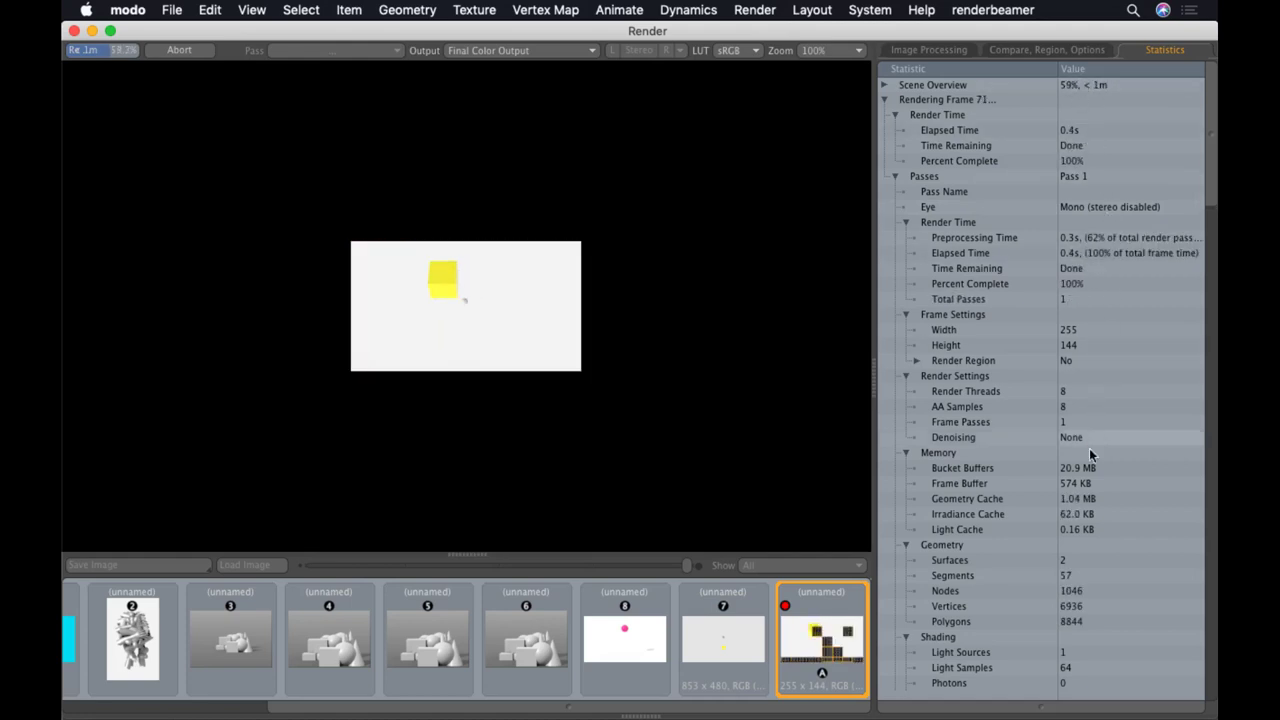
pyautogui.scroll(-20, 1069, 652)
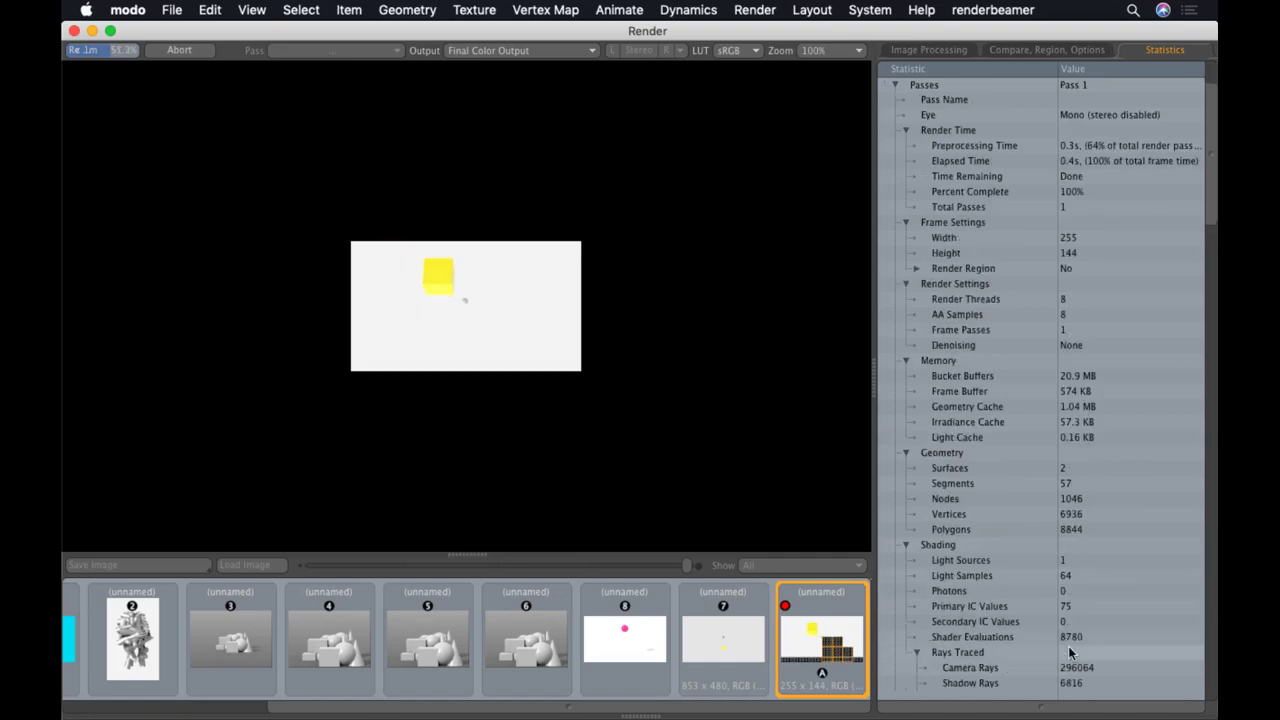
pyautogui.scroll(-2, 1069, 652)
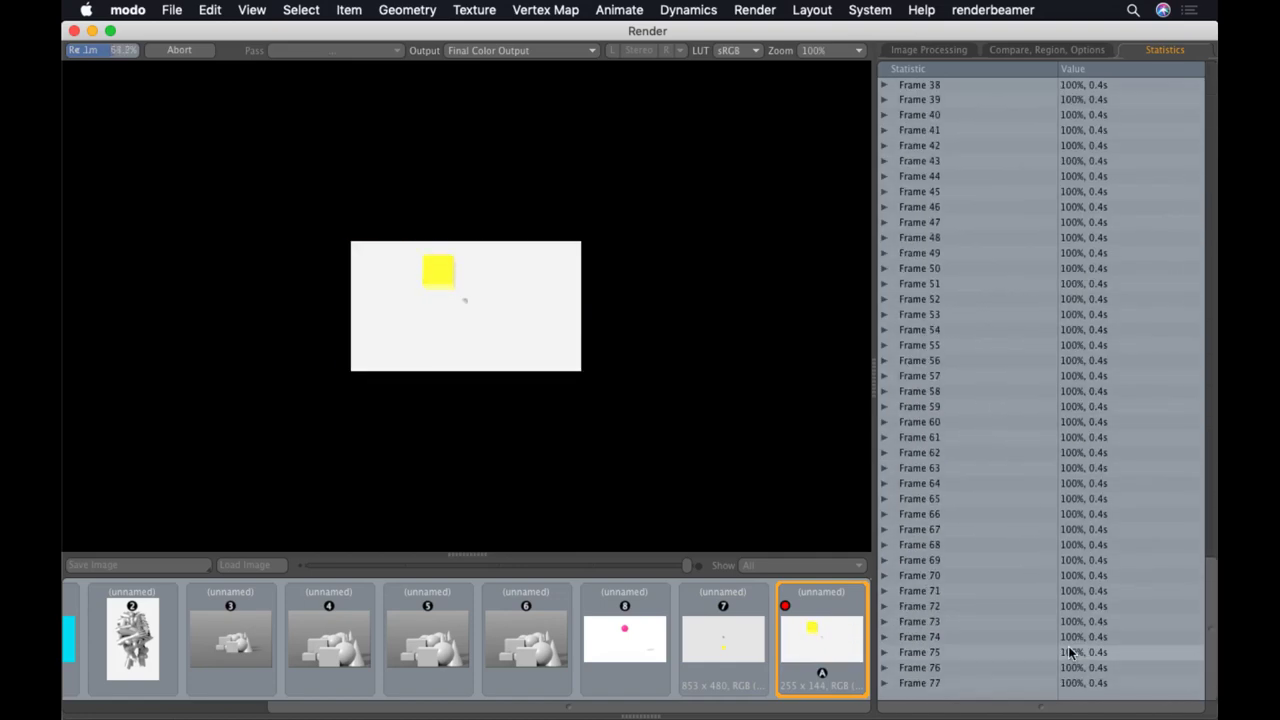
pyautogui.scroll(20, 1069, 652)
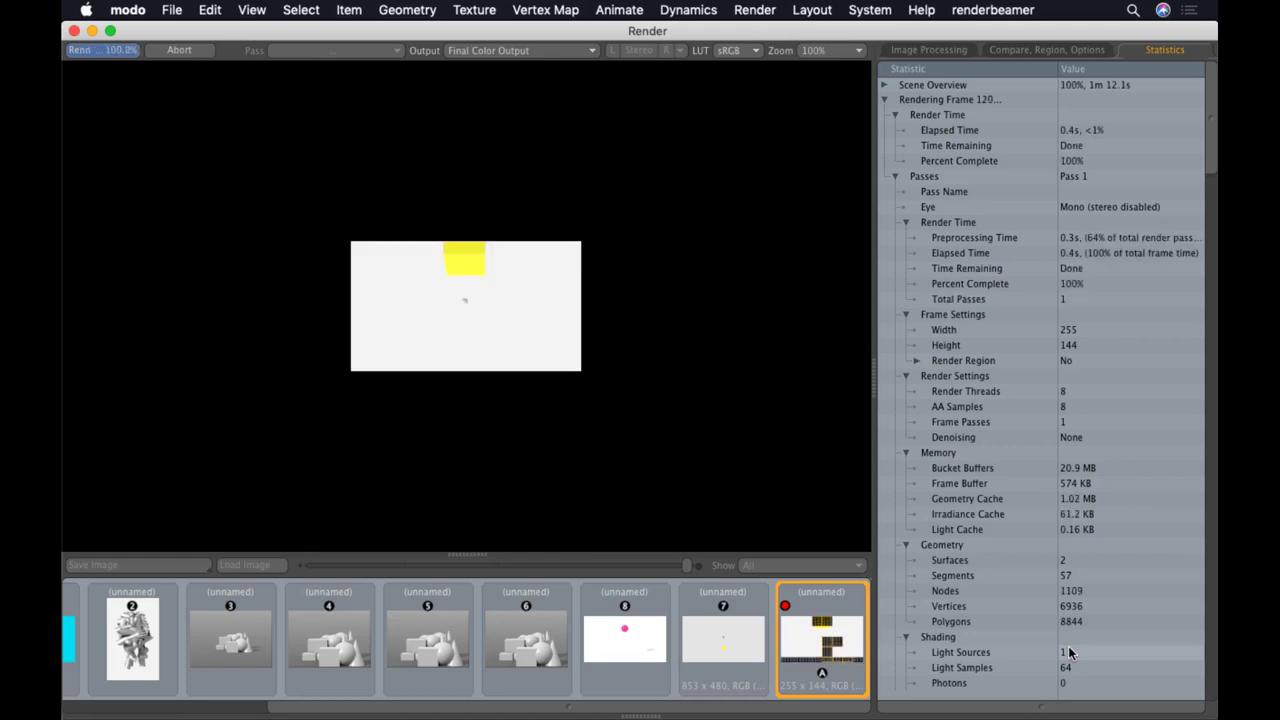
# Switch to Finder, open NEW BAD.mov from the 103 ZOO folder on the Desktop and play it full screen
pyautogui.press('super+Tab')
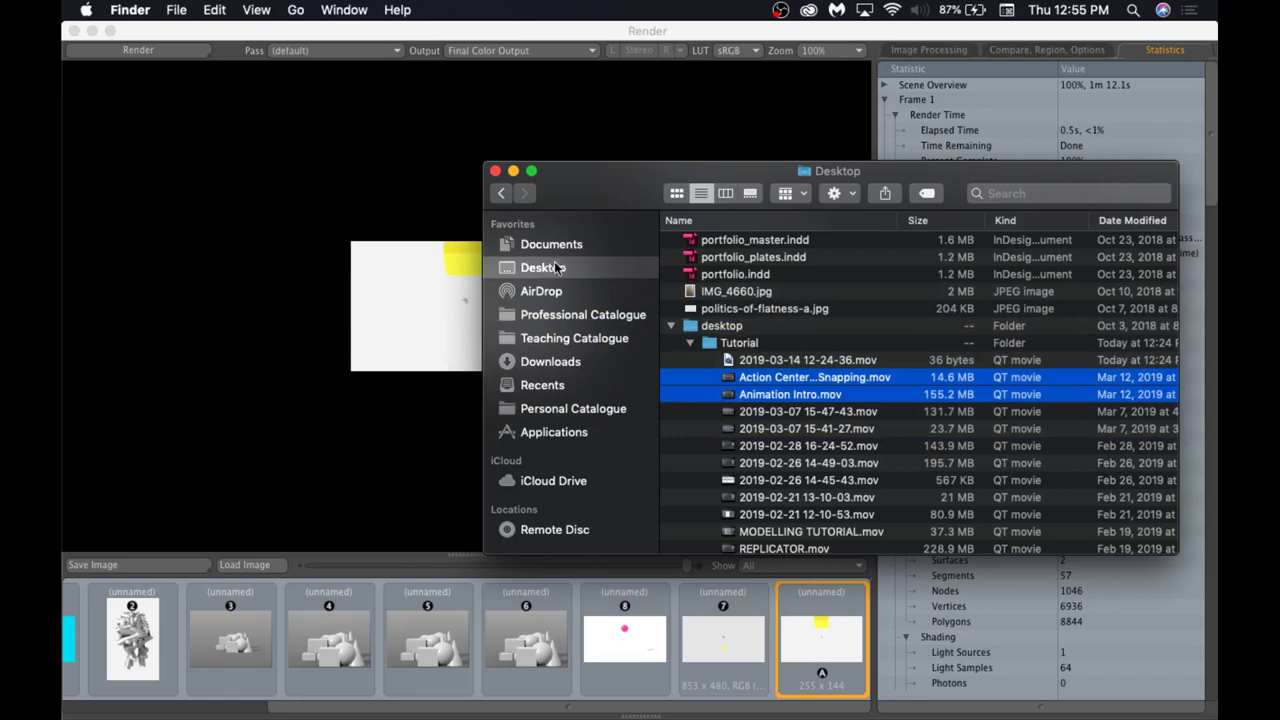
pyautogui.scroll(15, 675, 260)
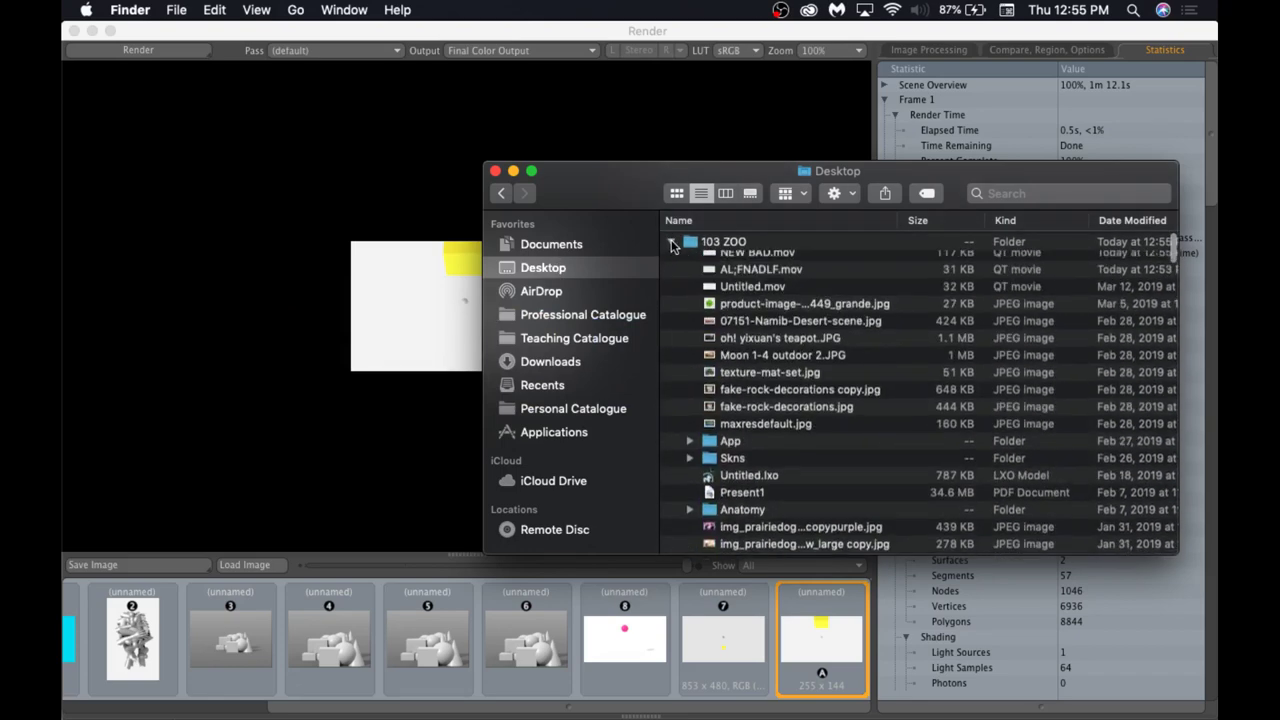
pyautogui.click(740, 260)
pyautogui.doubleClick(738, 262)
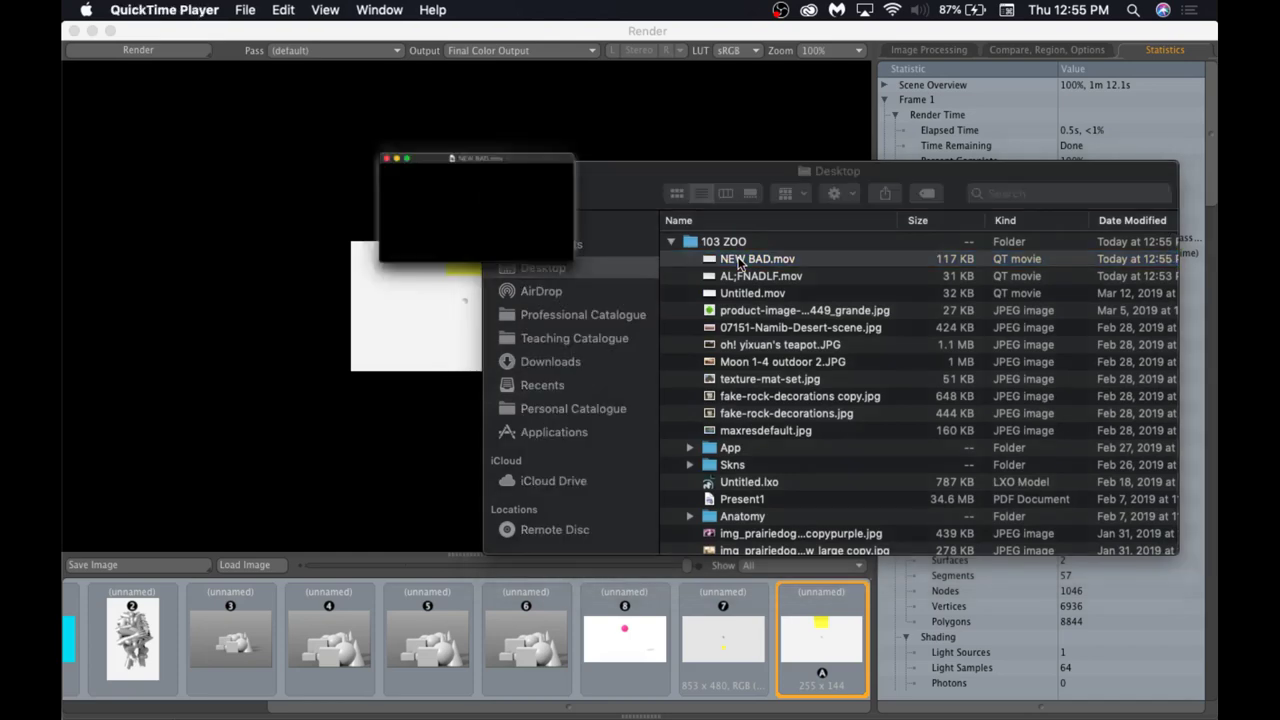
pyautogui.click(152, 78)
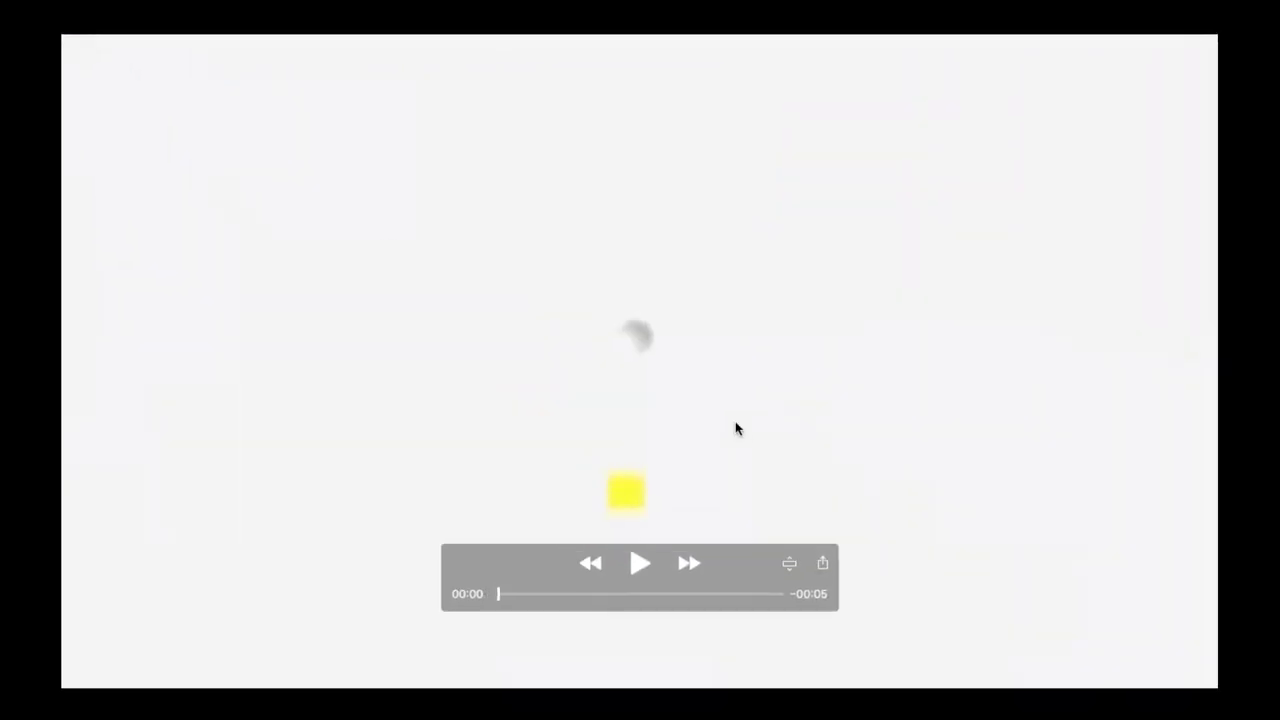
pyautogui.press('space')
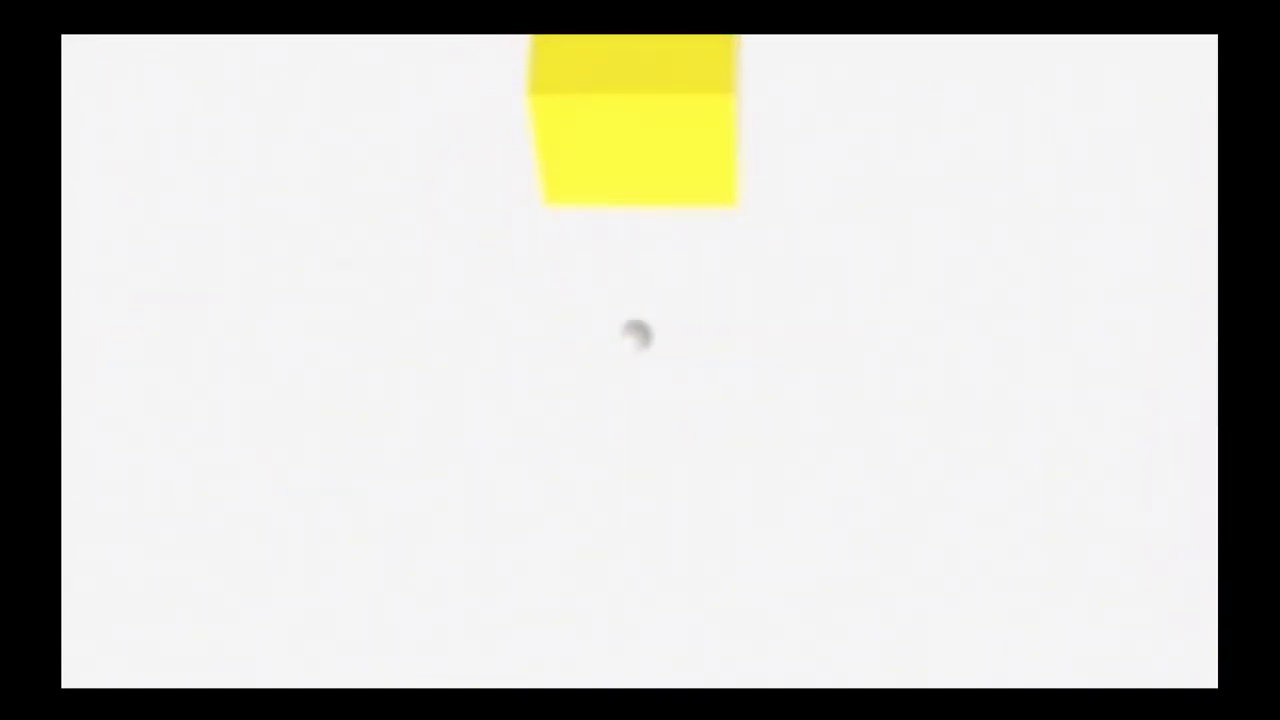
pyautogui.moveTo(498, 593); pyautogui.dragTo(423, 596)
pyautogui.click(645, 565)
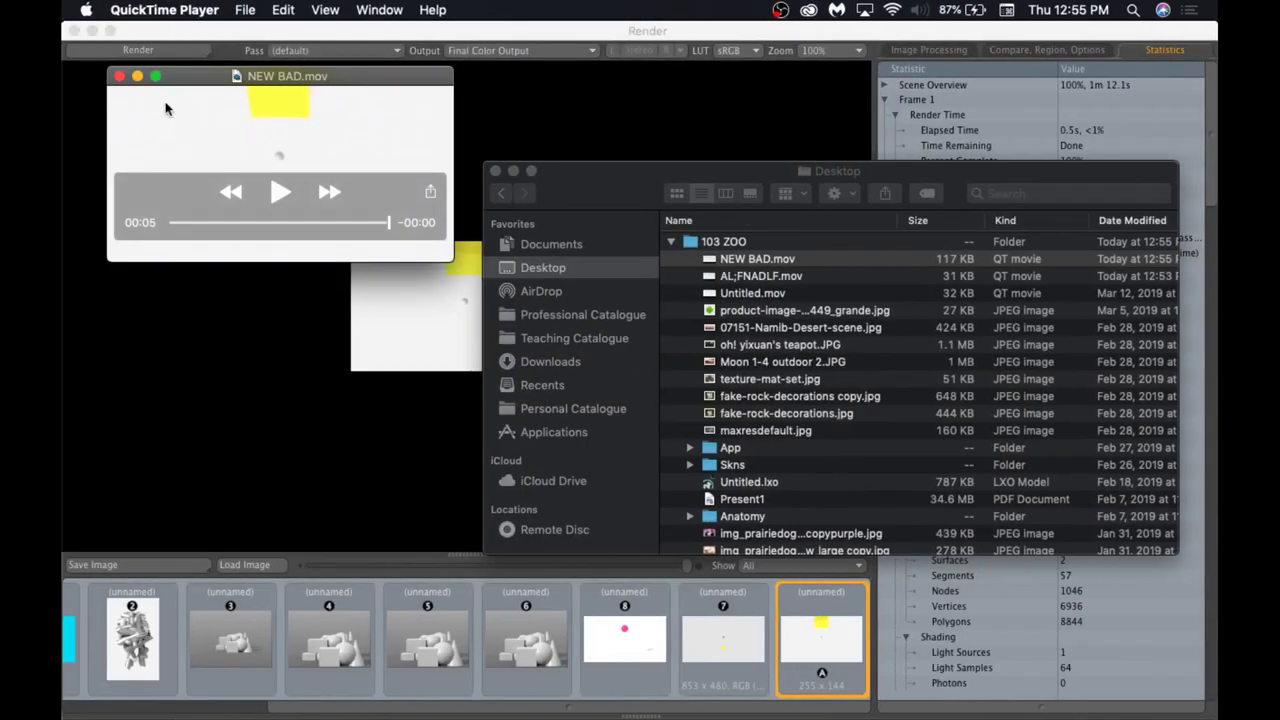
# Close the movie, the Finder window and the render window to return to the Modo scene
pyautogui.click(119, 76)
pyautogui.click(495, 171)
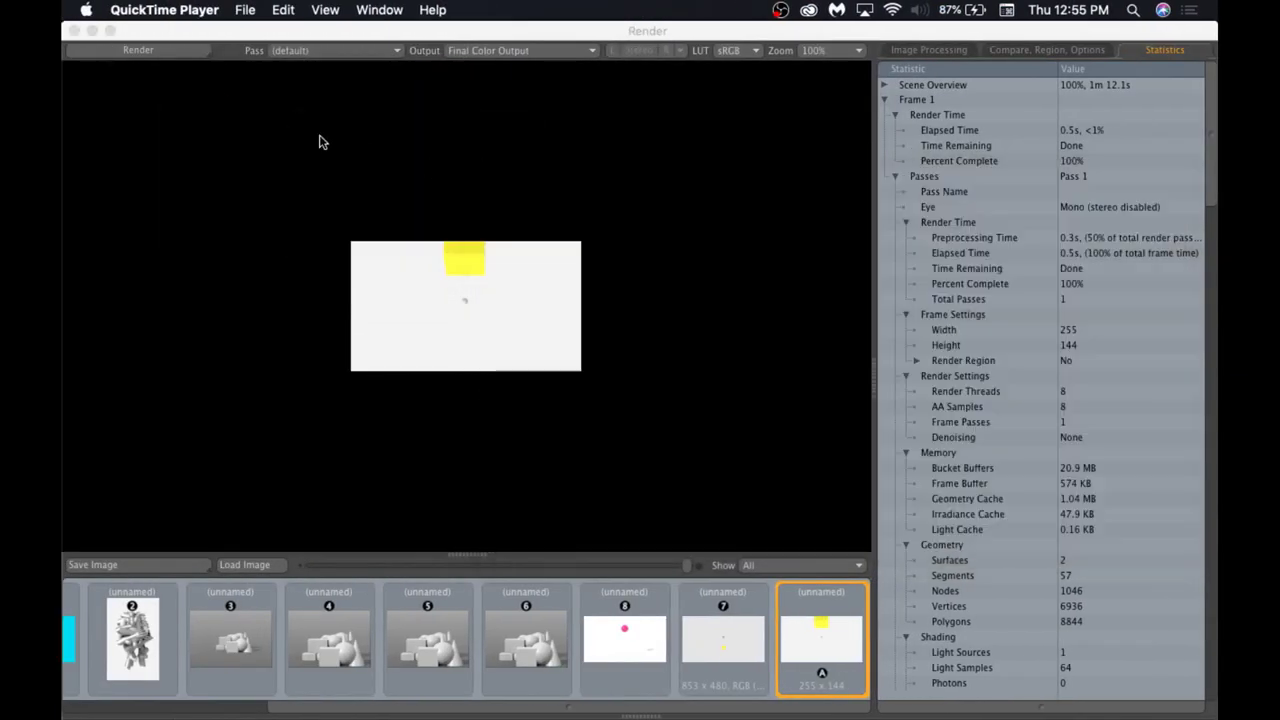
pyautogui.click(73, 31)
# Undo the last change and create a new scene
pyautogui.keyDown('alt'); pyautogui.moveTo(690, 337); pyautogui.dragTo(583, 346); pyautogui.keyUp('alt')
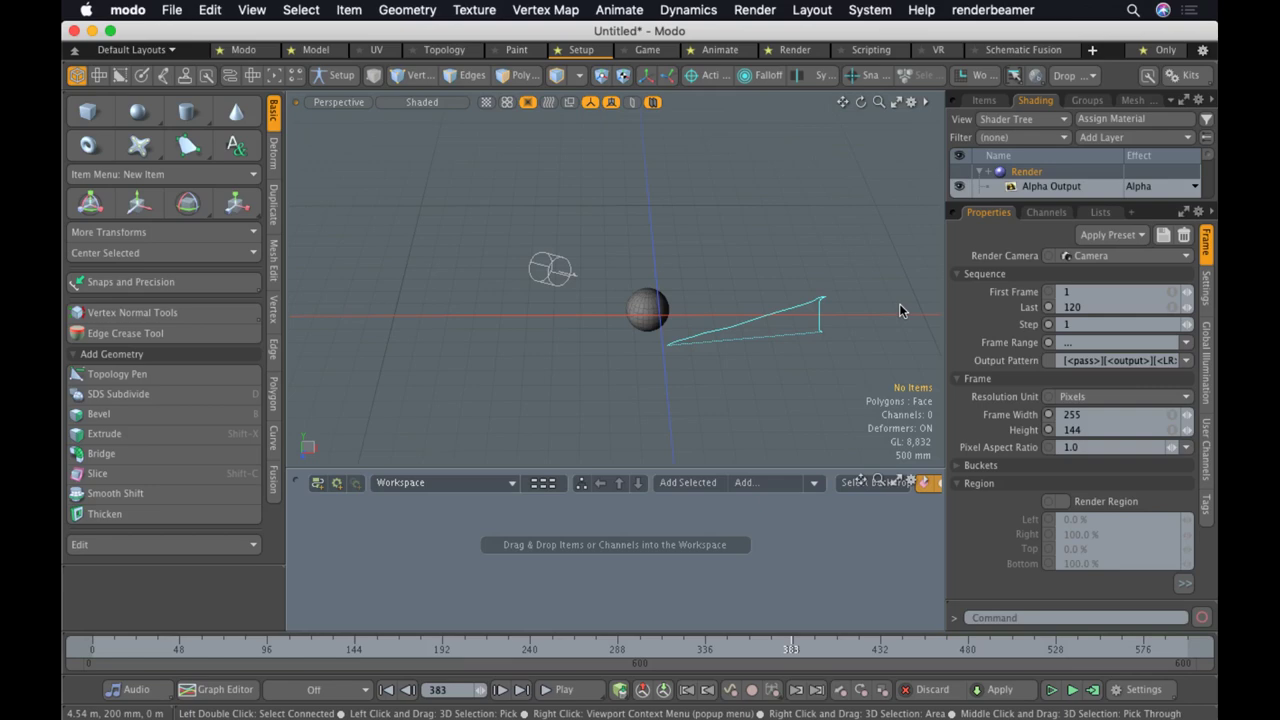
pyautogui.keyDown('alt'); pyautogui.moveTo(766, 260); pyautogui.dragTo(648, 296); pyautogui.keyUp('alt')
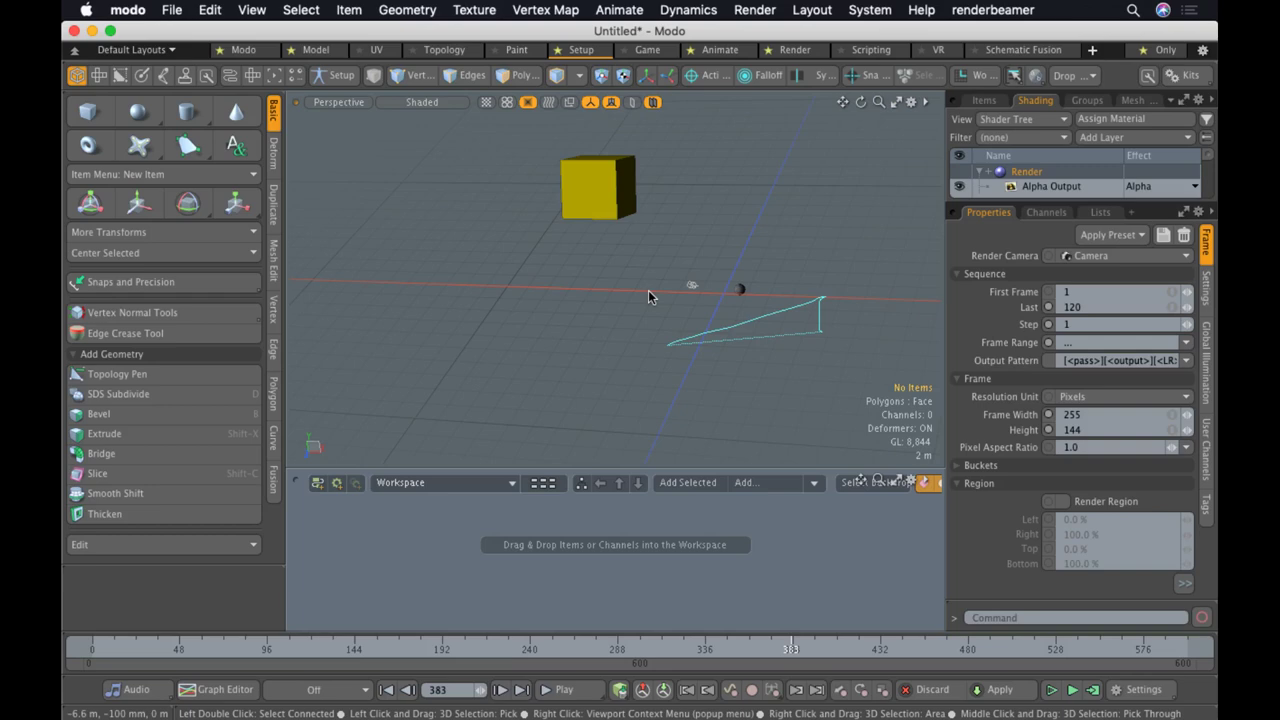
pyautogui.keyDown('alt'); pyautogui.moveTo(648, 290); pyautogui.dragTo(667, 263); pyautogui.keyUp('alt')
pyautogui.press('super+z')
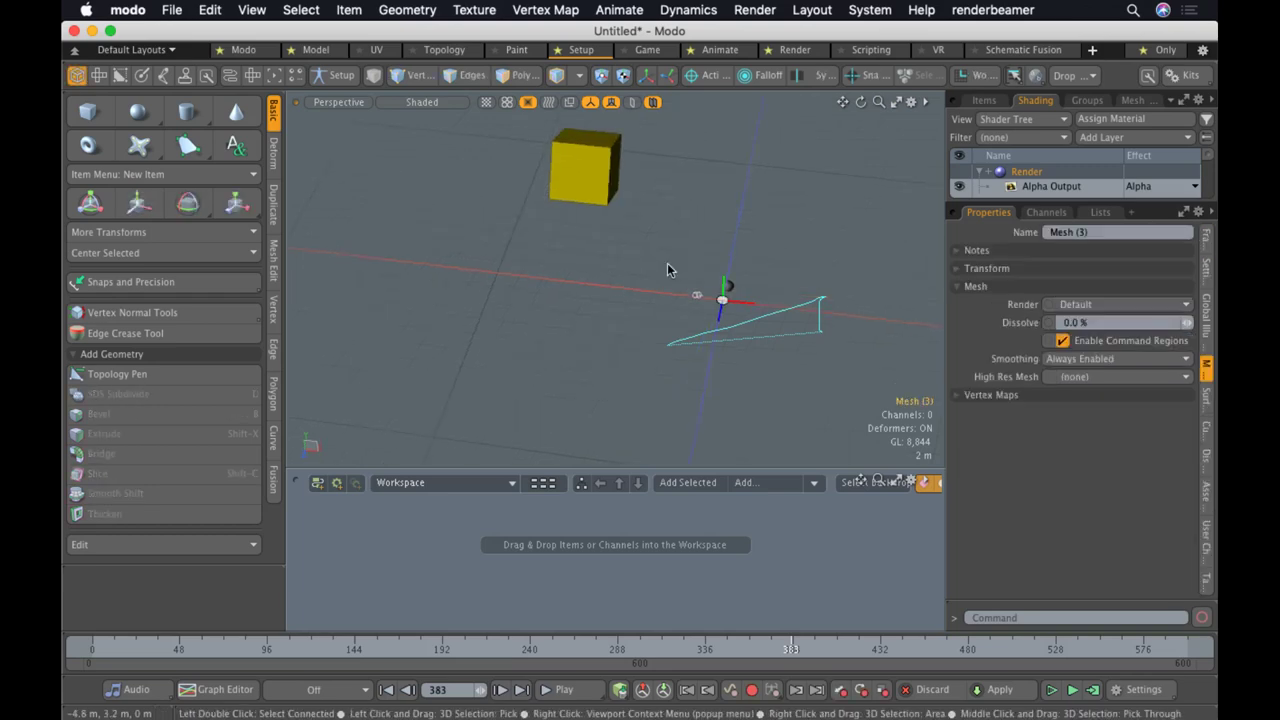
pyautogui.press('super+n')
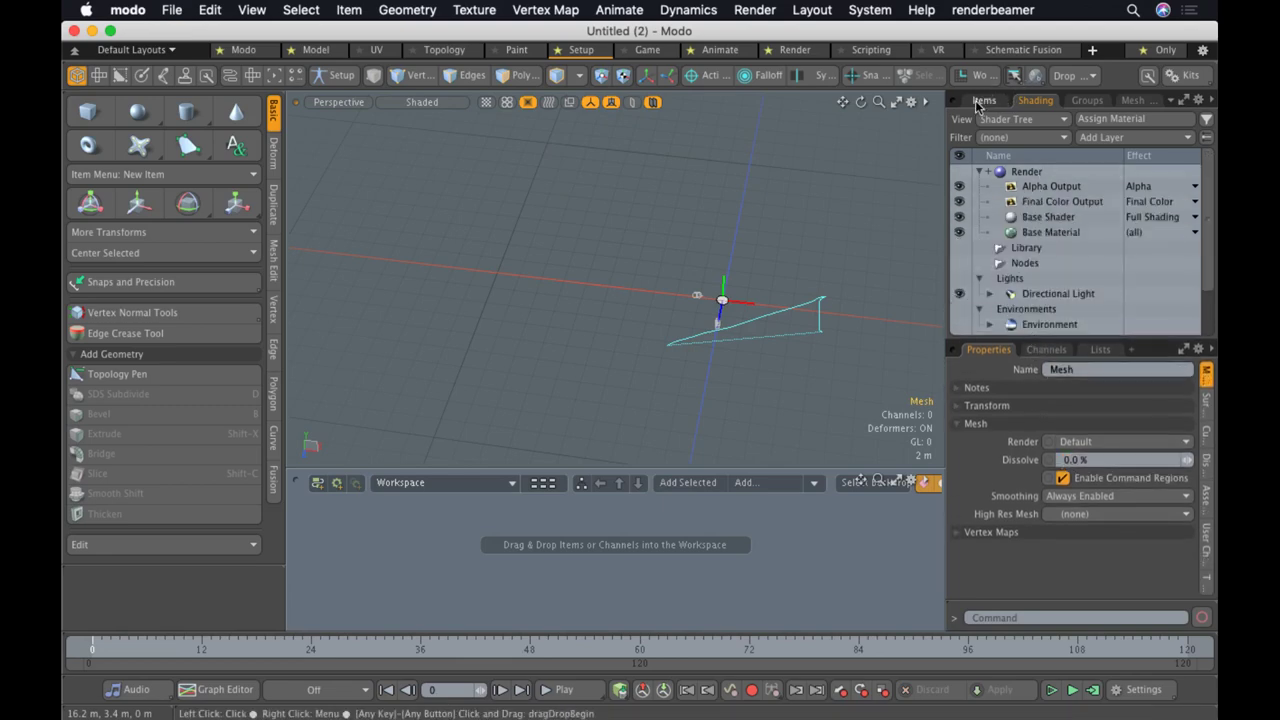
# Add a unit cylinder to the Mesh item of the new scene and move it to -1.5 m along X
pyautogui.click(981, 100)
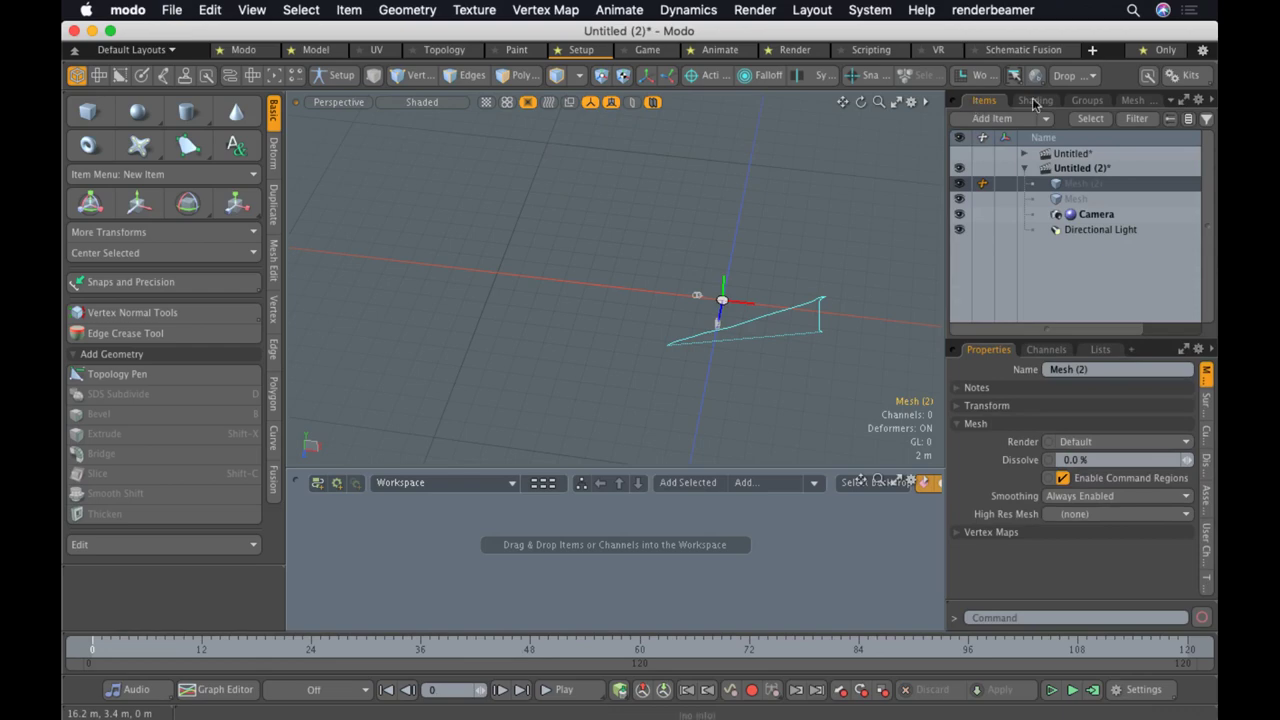
pyautogui.click(1080, 200)
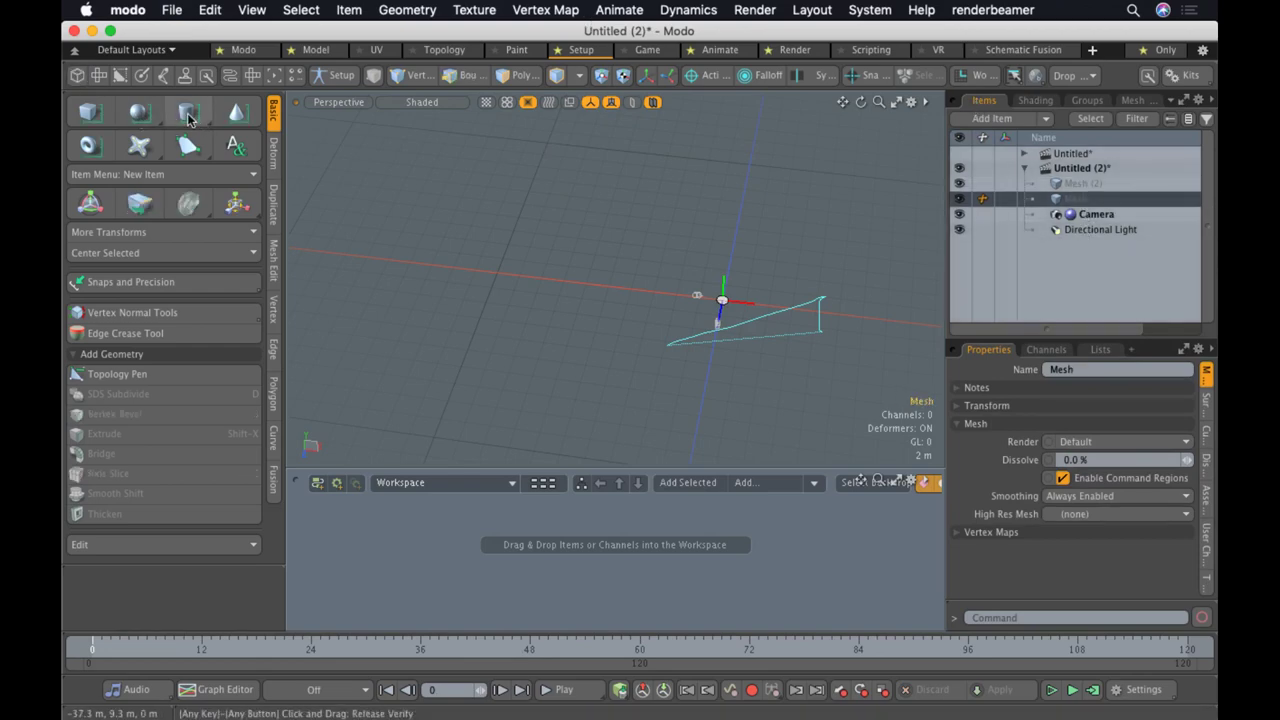
pyautogui.keyDown('ctrl'); pyautogui.click(189, 118); pyautogui.keyUp('ctrl')
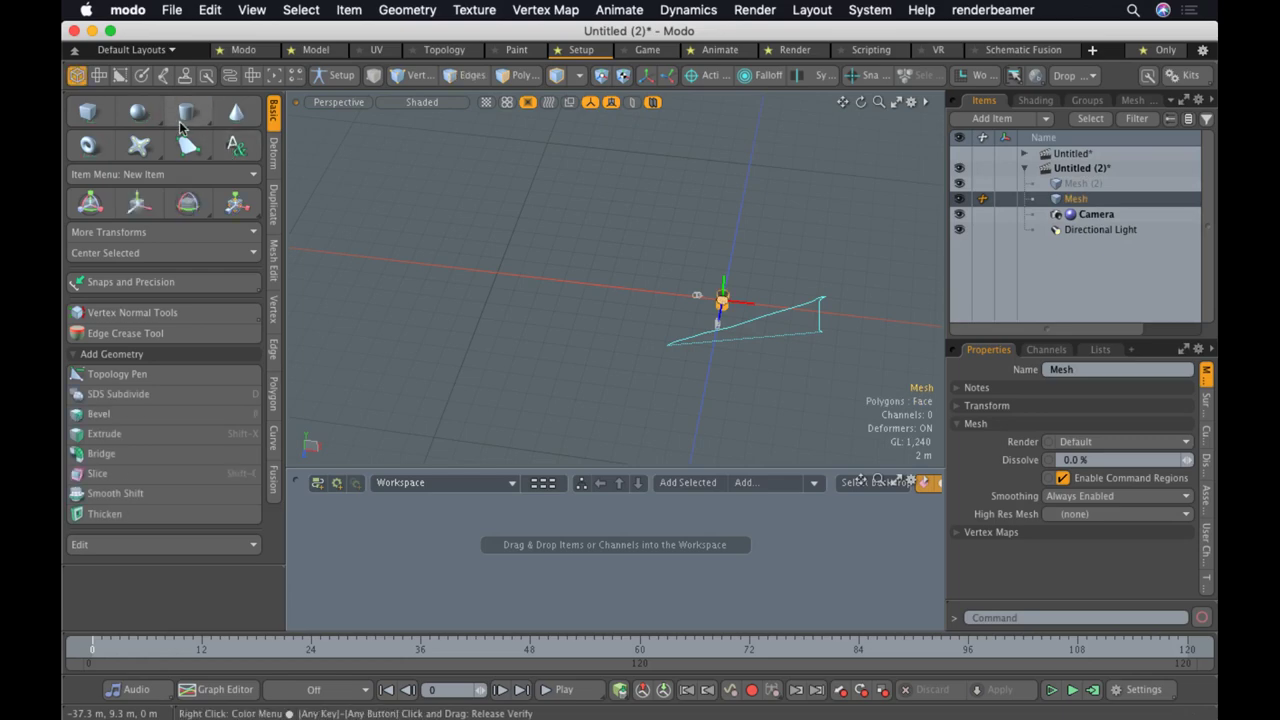
pyautogui.press('w')
pyautogui.moveTo(739, 305); pyautogui.dragTo(722, 302)
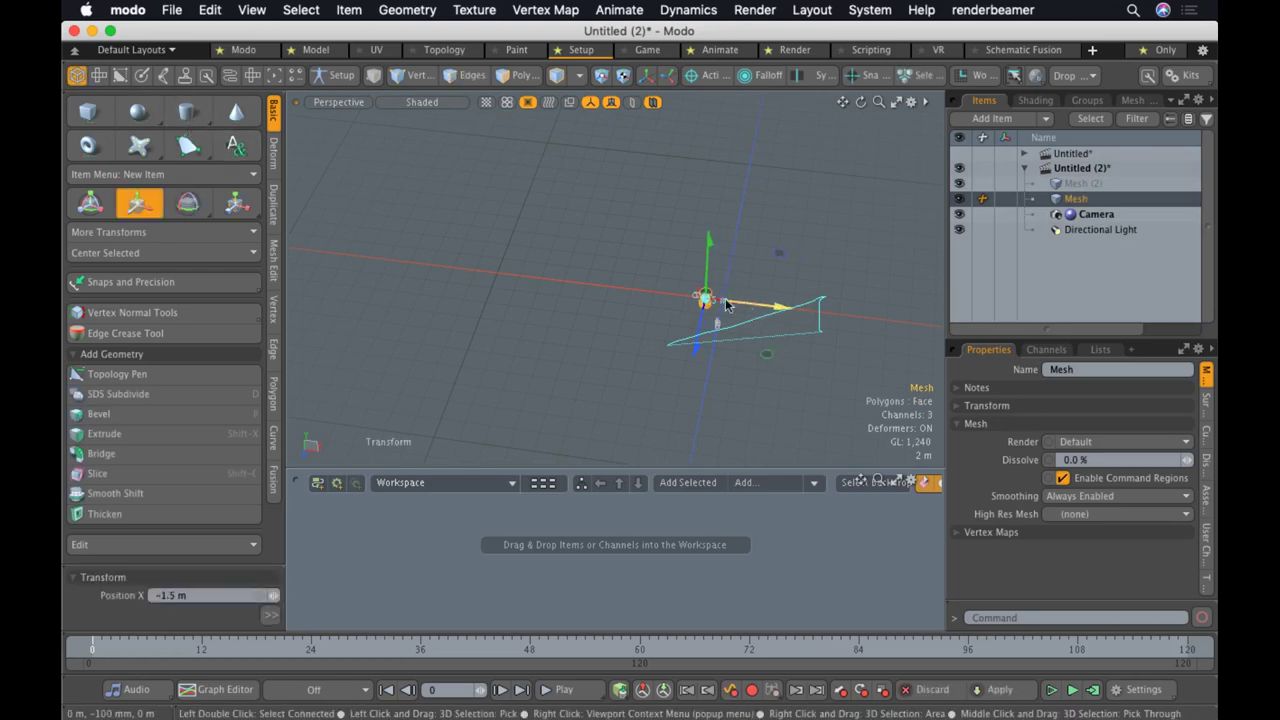
# Add a unit sphere to the same mesh and move its polygons along X until it sits beside the cylinder
pyautogui.keyDown('ctrl'); pyautogui.click(142, 107); pyautogui.keyUp('ctrl')
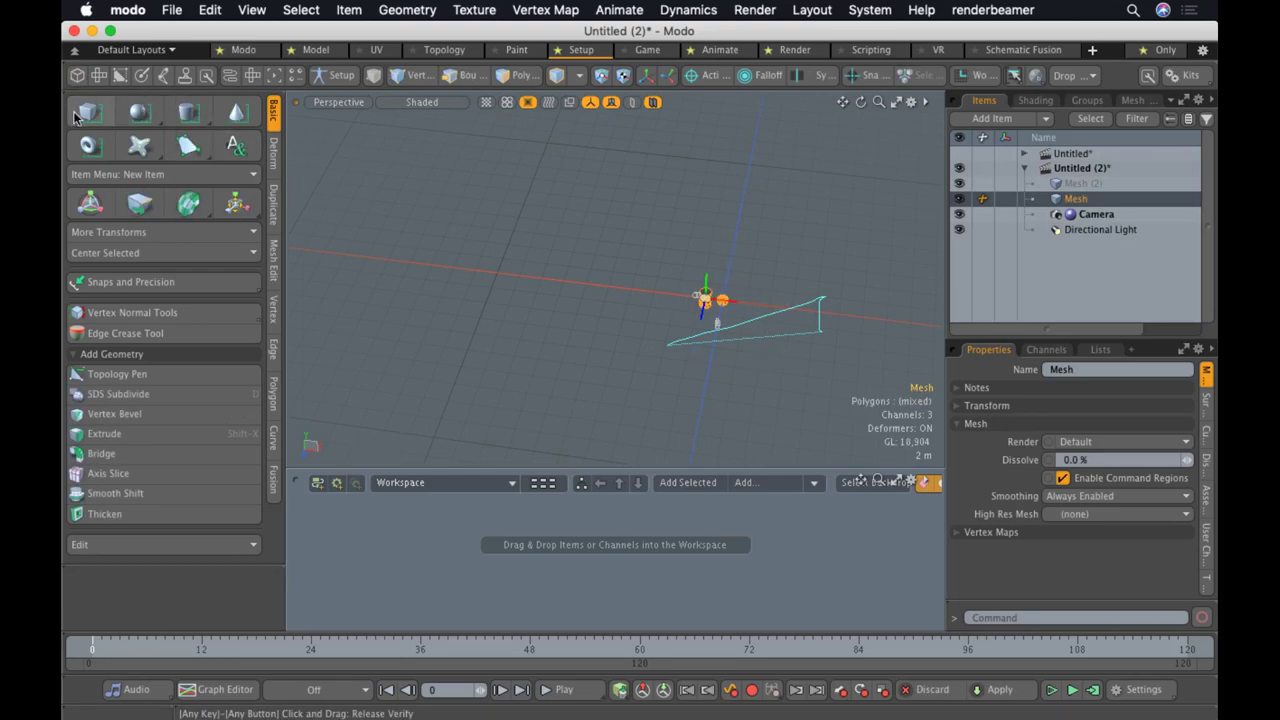
pyautogui.press('w')
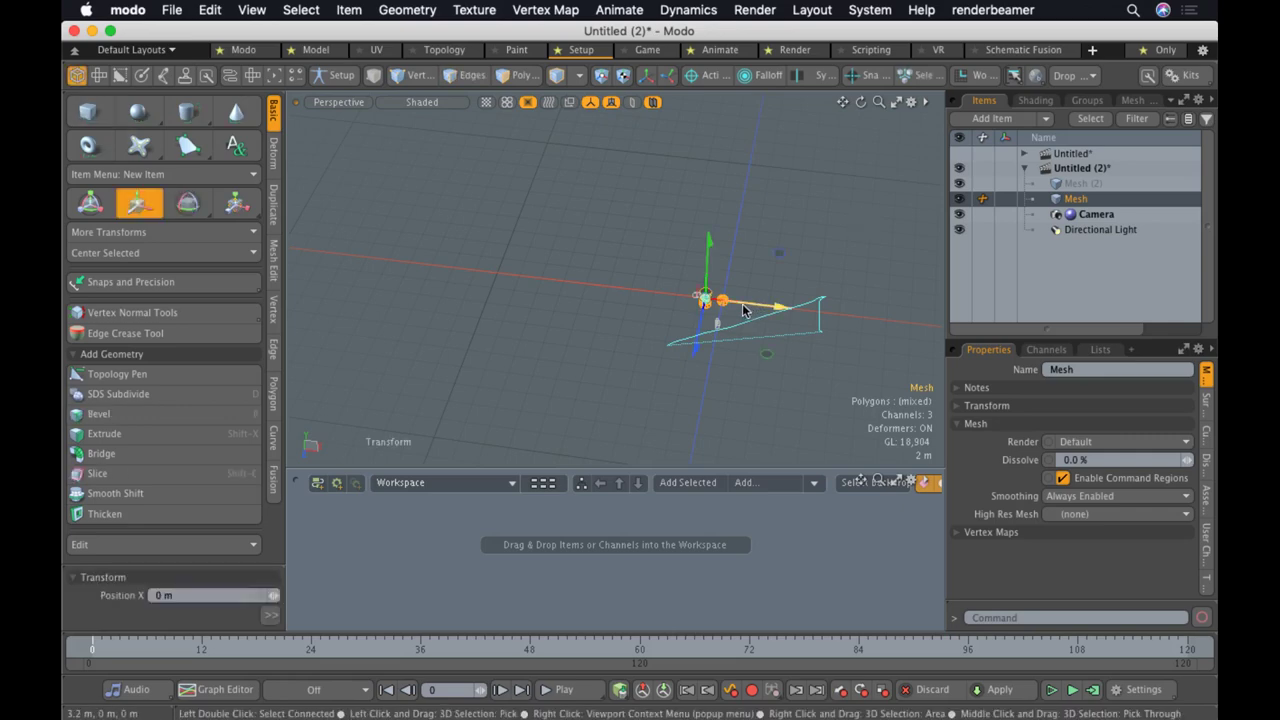
pyautogui.press('3')
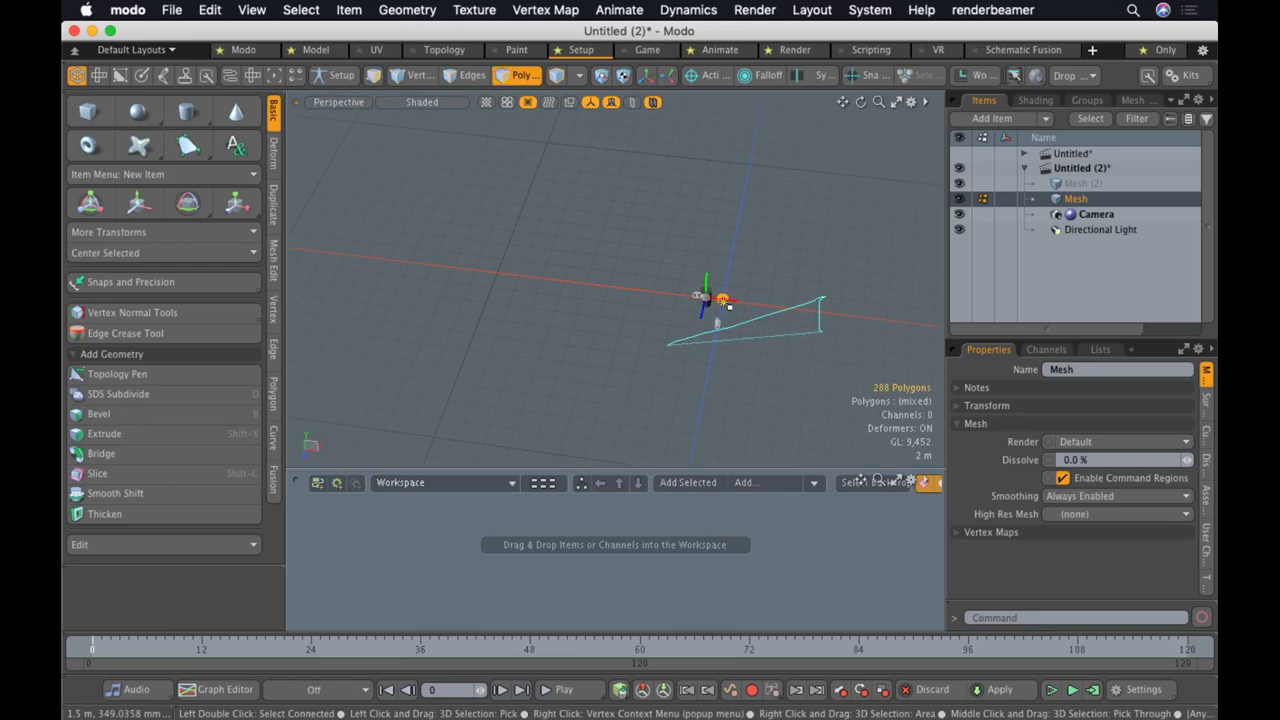
pyautogui.moveTo(785, 355); pyautogui.dragTo(775, 348)
pyautogui.keyDown('ctrl'); pyautogui.keyDown('alt'); pyautogui.moveTo(745, 294); pyautogui.dragTo(926, 273); pyautogui.keyUp('alt'); pyautogui.keyUp('ctrl')
pyautogui.keyDown('ctrl'); pyautogui.keyDown('alt'); pyautogui.moveTo(670, 344); pyautogui.dragTo(640, 240); pyautogui.keyUp('alt'); pyautogui.keyUp('ctrl')
pyautogui.press('q')
pyautogui.click(729, 383)
pyautogui.doubleClick(598, 283)
pyautogui.press('w')
pyautogui.press('q')
# Add a unit cube to the same mesh at the scene origin and select only its polygons
pyautogui.keyDown('ctrl'); pyautogui.click(89, 112); pyautogui.keyUp('ctrl')
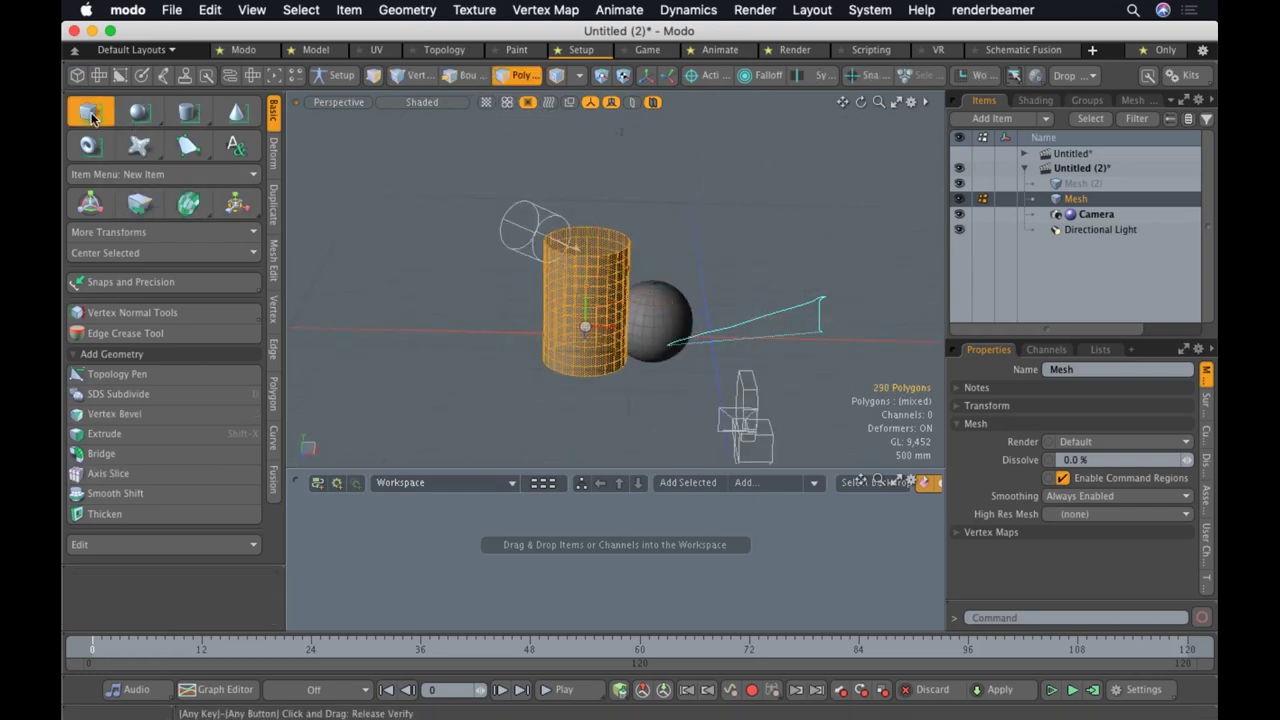
pyautogui.click(483, 246)
pyautogui.doubleClick(731, 307)
# Stretch the cube vertically into a tall box, raise it along Y beside the sphere, and clear the polygon selection
pyautogui.press('w')
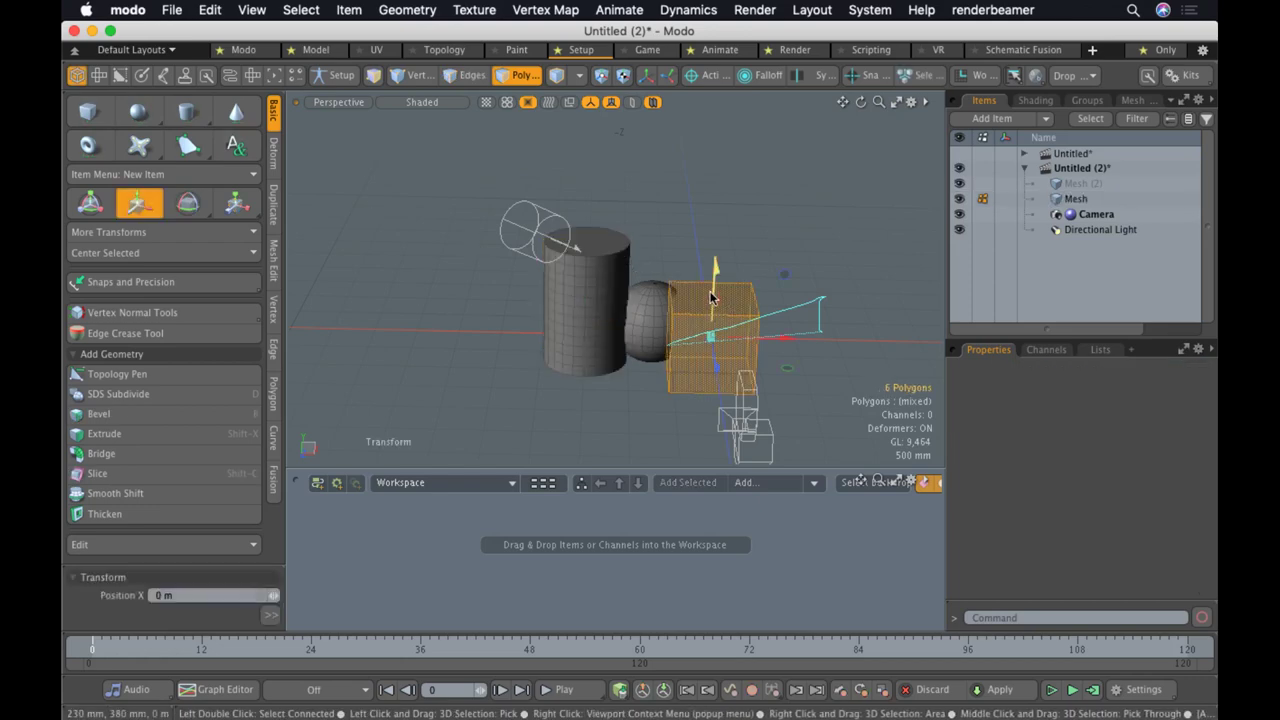
pyautogui.keyDown('alt'); pyautogui.moveTo(735, 311); pyautogui.dragTo(708, 94); pyautogui.keyUp('alt')
pyautogui.press('r')
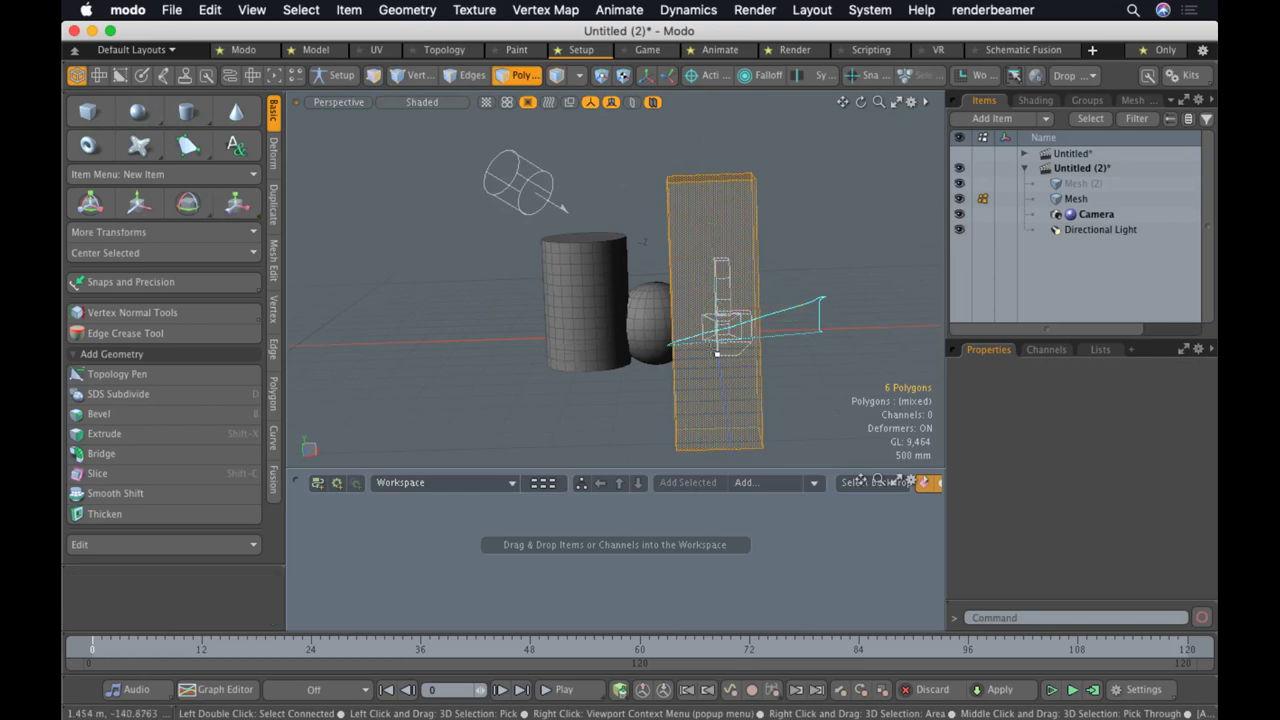
pyautogui.press('w')
pyautogui.moveTo(709, 236); pyautogui.dragTo(710, 160)
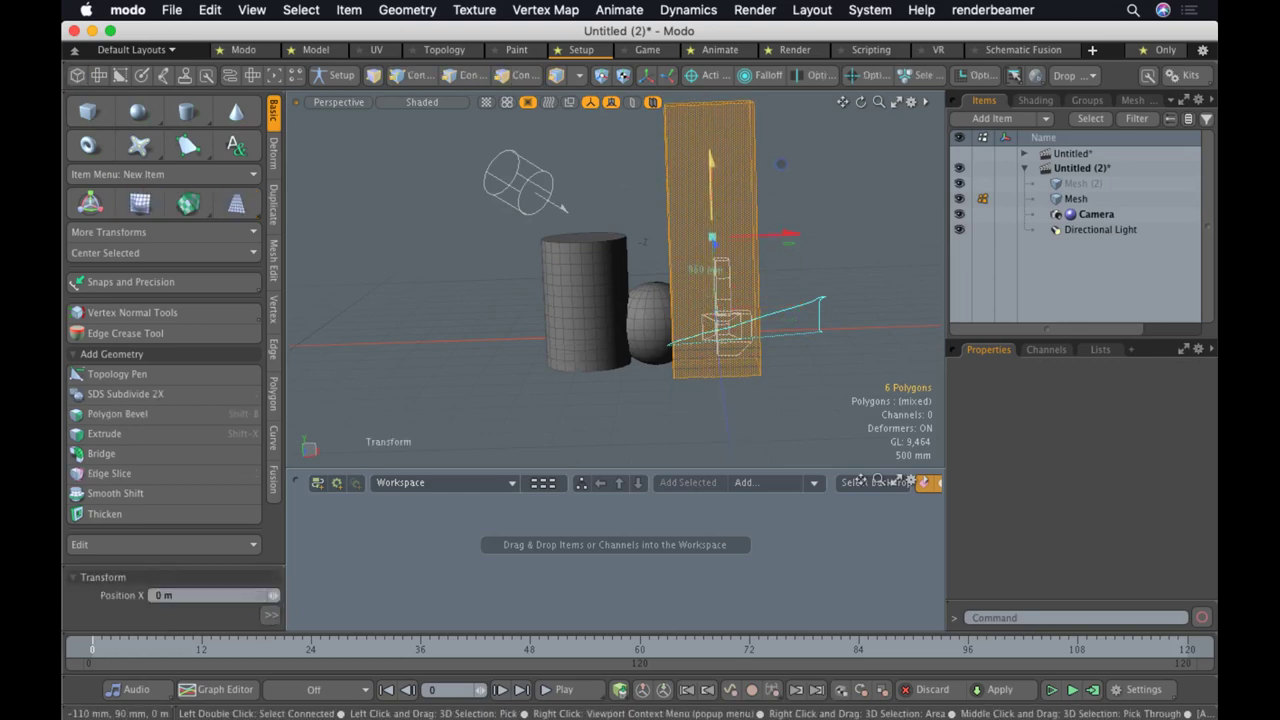
pyautogui.keyDown('alt'); pyautogui.moveTo(640, 398); pyautogui.dragTo(530, 392); pyautogui.keyUp('alt')
pyautogui.press('Escape')
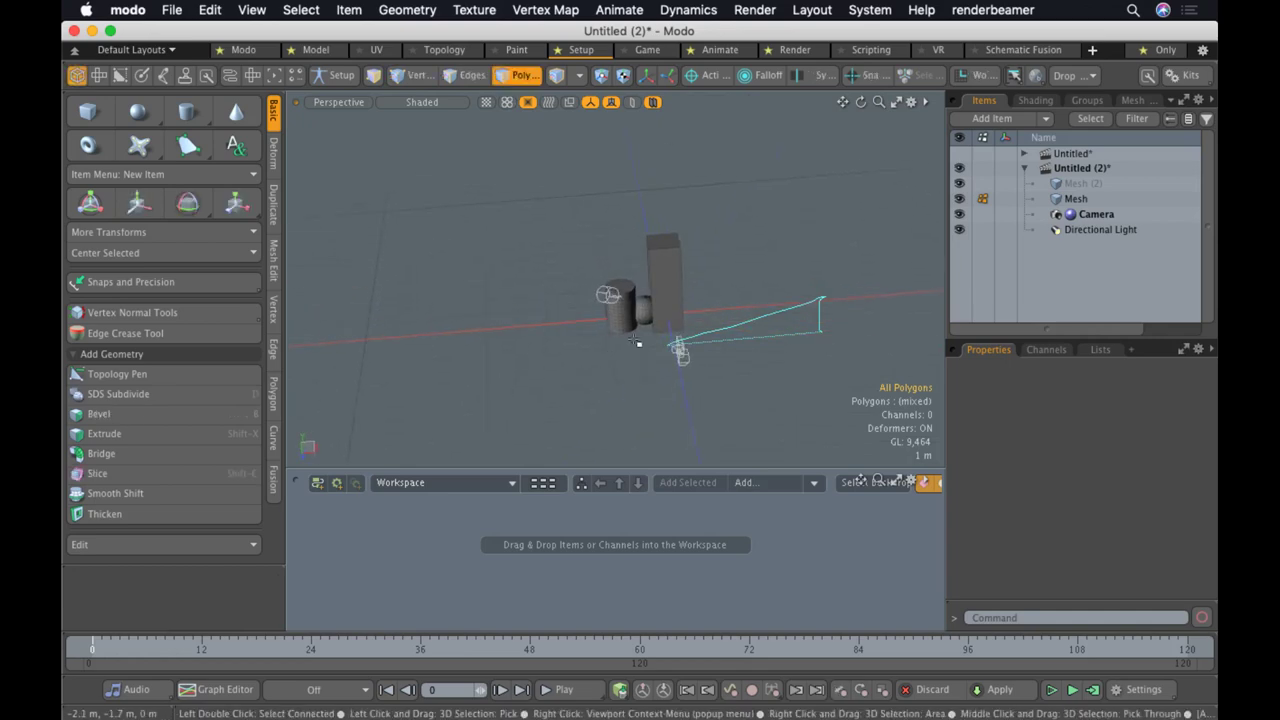
# Rename the mesh holding the cylinder, sphere and box as CONTENT
pyautogui.click(1075, 199)
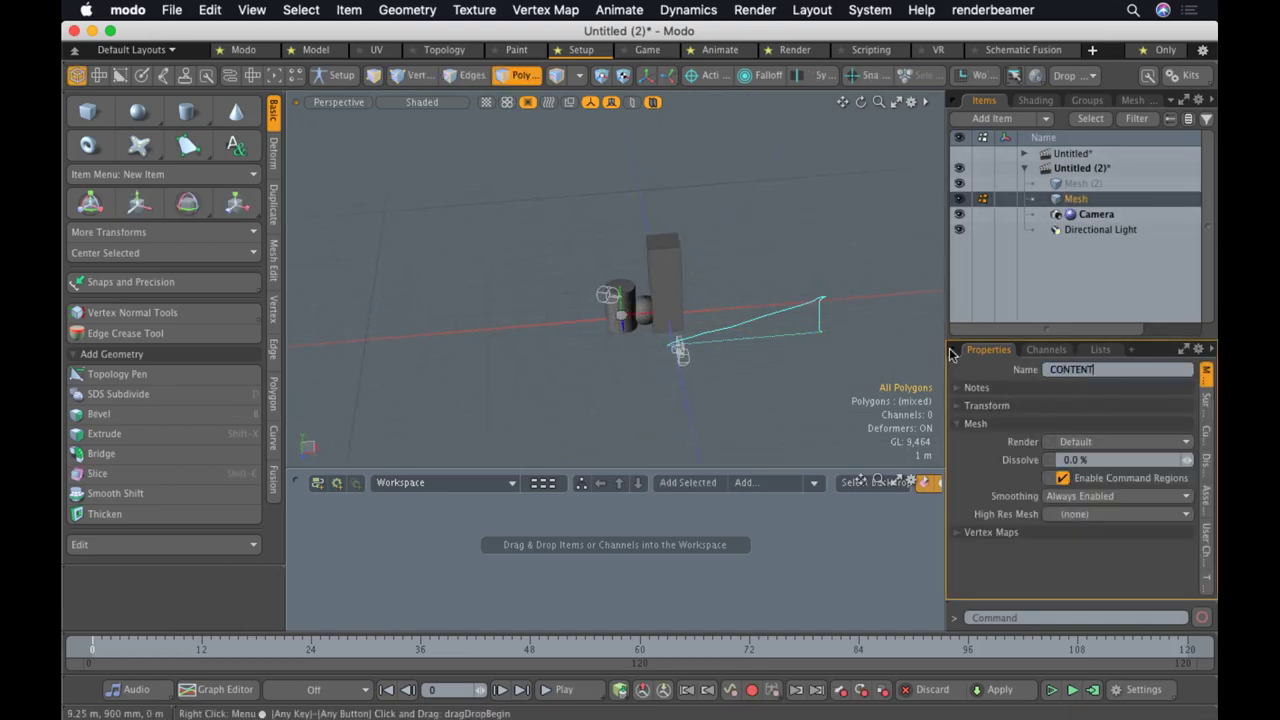
pyautogui.press('Return')
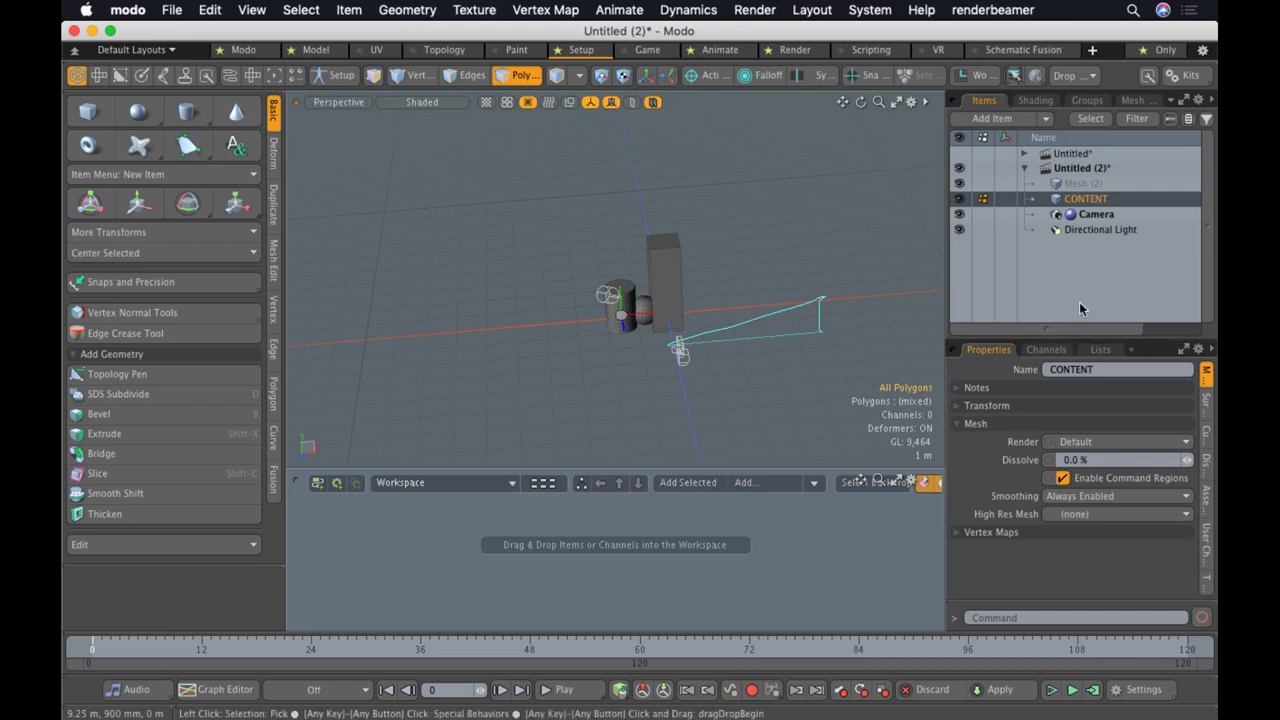
# Select all polygons of the cylinder, sphere and box in the CONTENT mesh
pyautogui.keyDown('ctrl'); pyautogui.keyDown('alt'); pyautogui.moveTo(694, 371); pyautogui.dragTo(691, 326); pyautogui.keyUp('alt'); pyautogui.keyUp('ctrl')
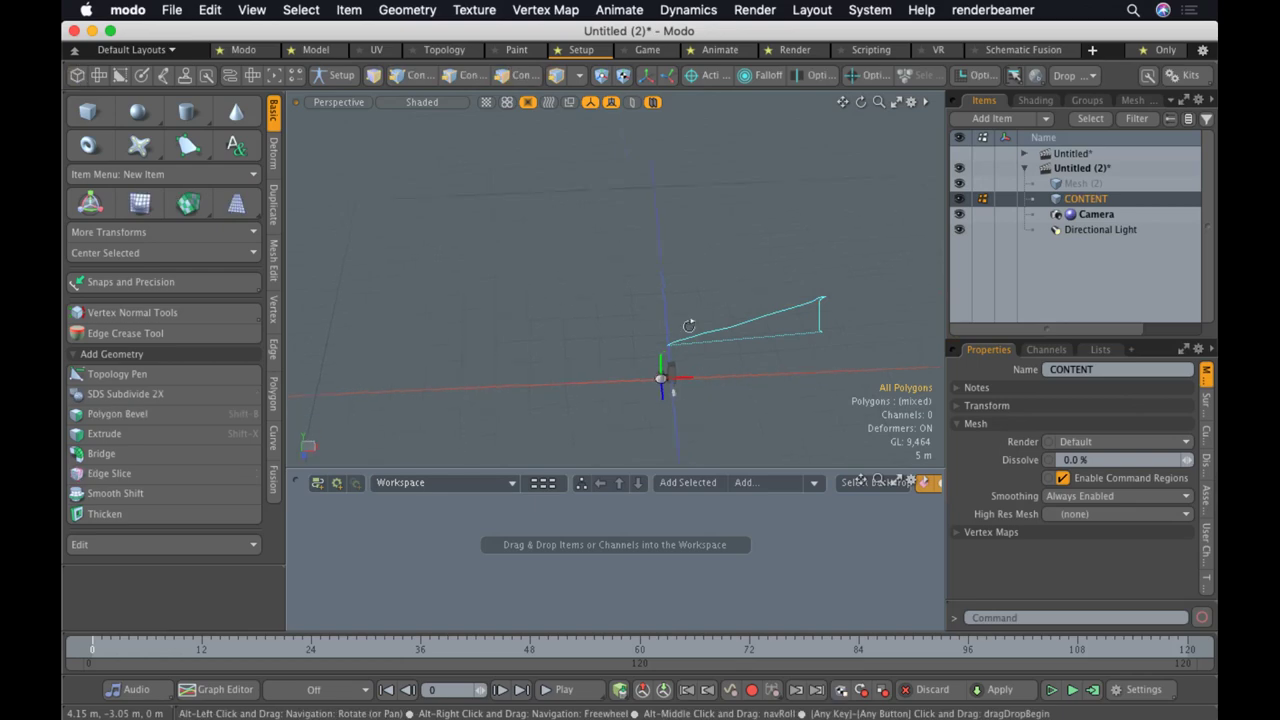
pyautogui.keyDown('ctrl'); pyautogui.keyDown('alt'); pyautogui.moveTo(663, 394); pyautogui.dragTo(780, 380); pyautogui.keyUp('alt'); pyautogui.keyUp('ctrl')
pyautogui.press('Escape')
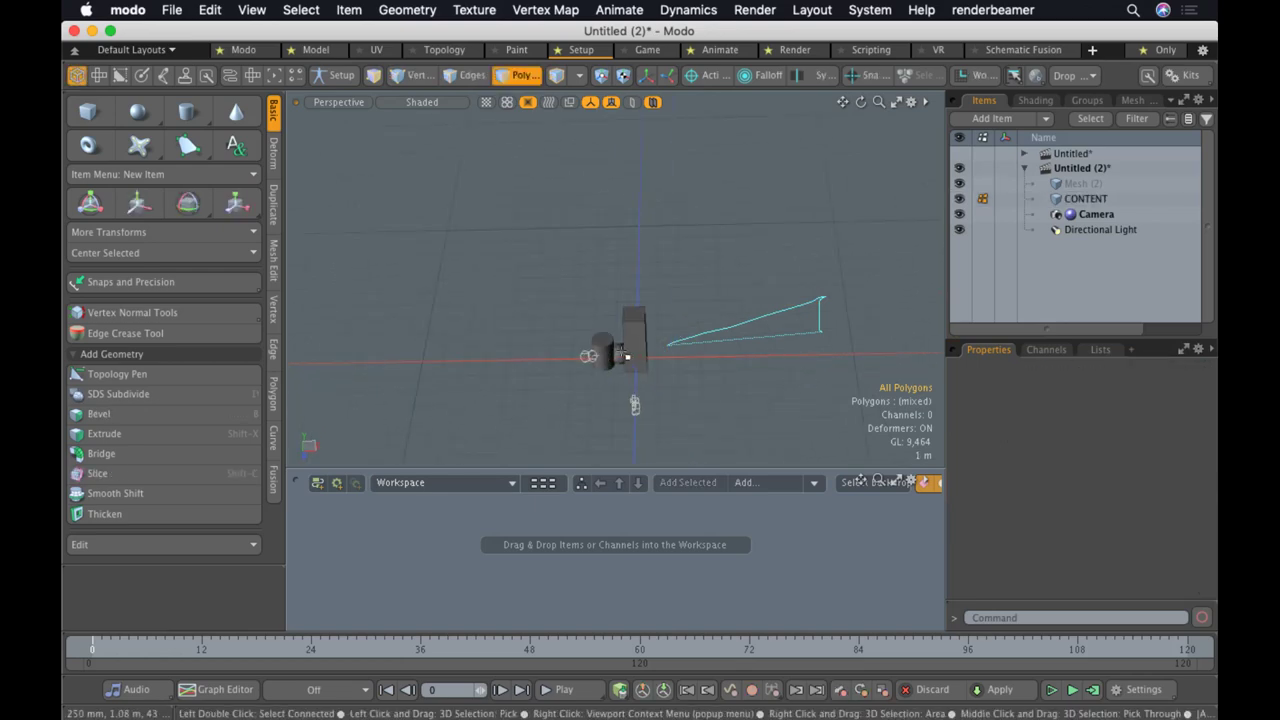
pyautogui.doubleClick(631, 356)
pyautogui.press('Escape')
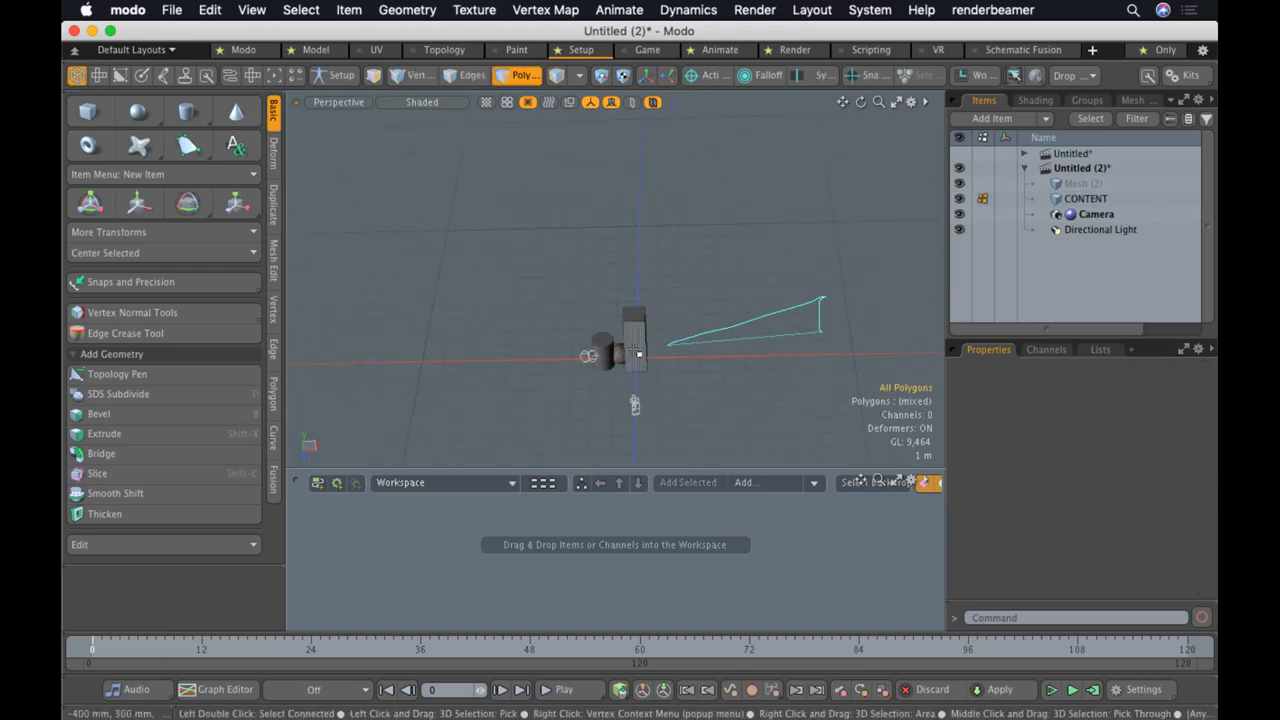
pyautogui.click(1088, 198)
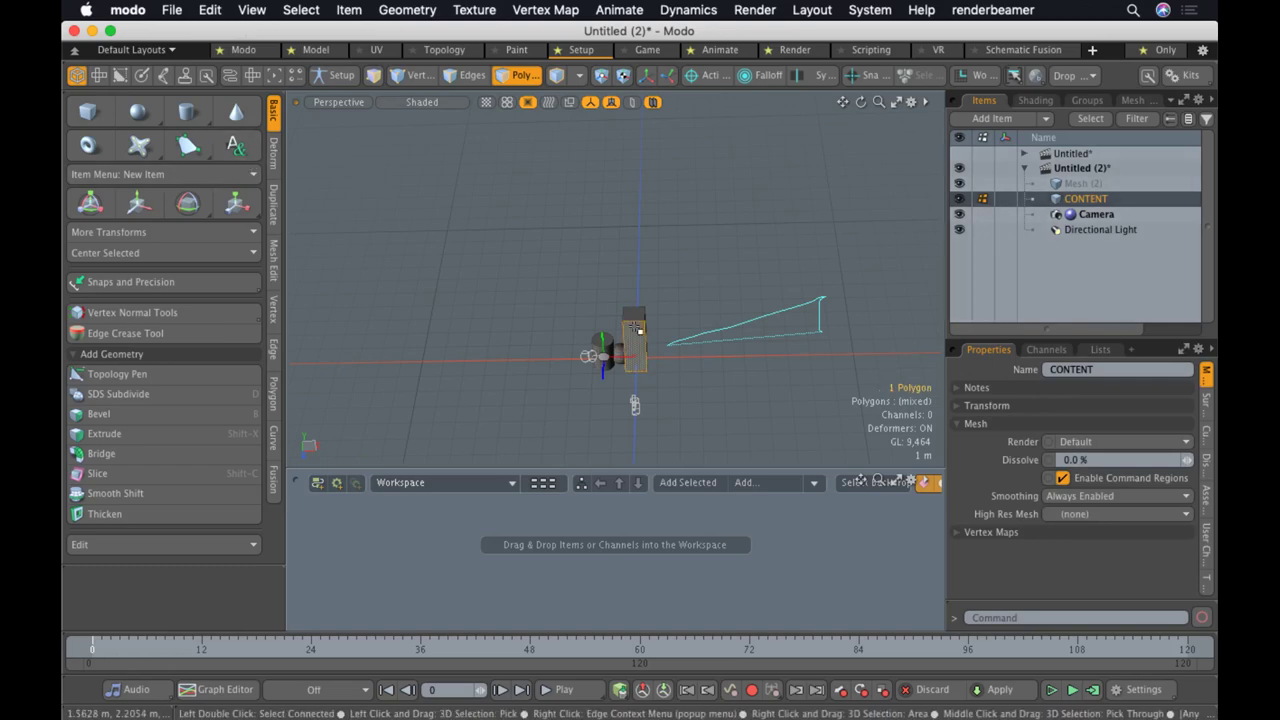
pyautogui.doubleClick(616, 364)
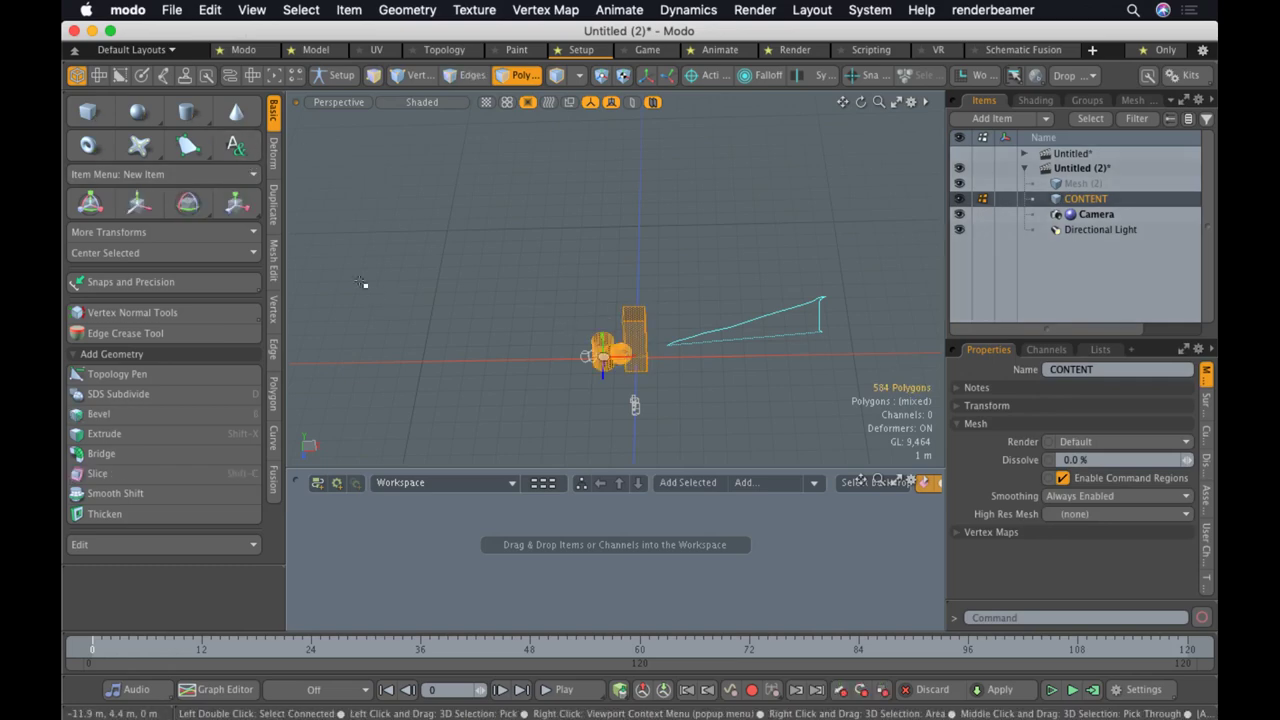
# Set up Scatter Clone for the selected polygons with a range of 10 m in X, 0 m in Y and 10 m in Z
pyautogui.click(274, 205)
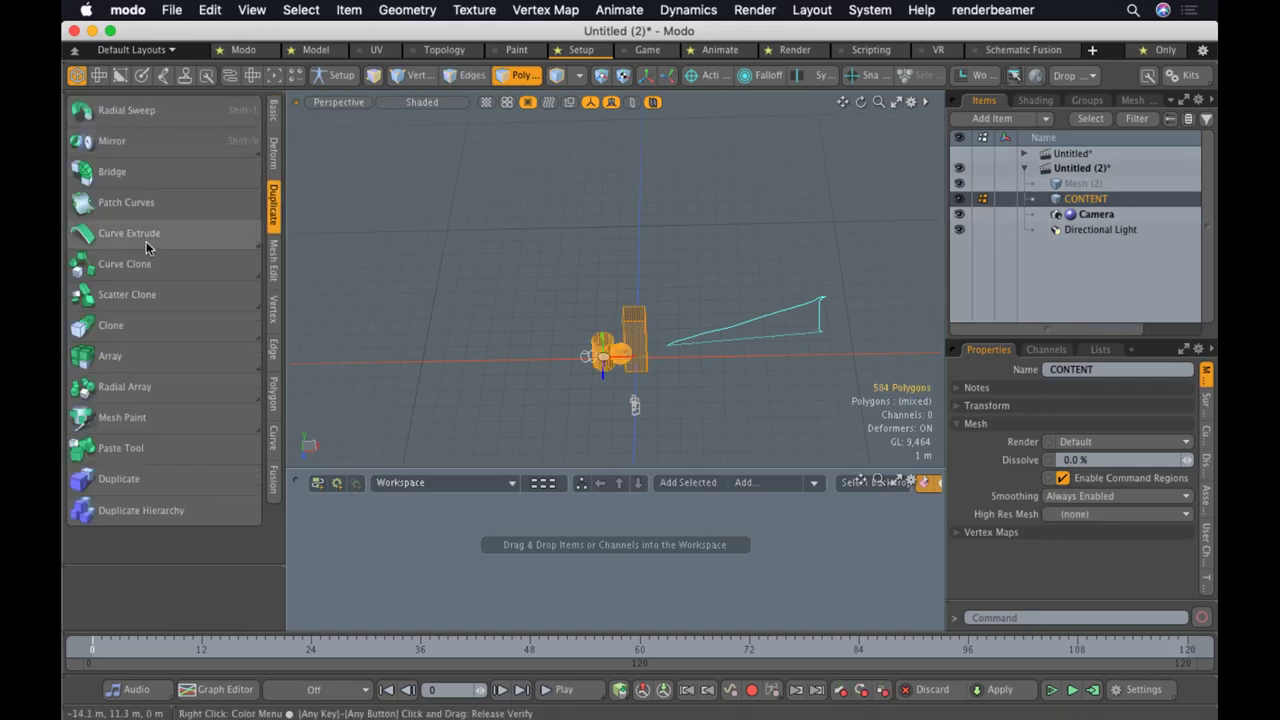
pyautogui.click(138, 295)
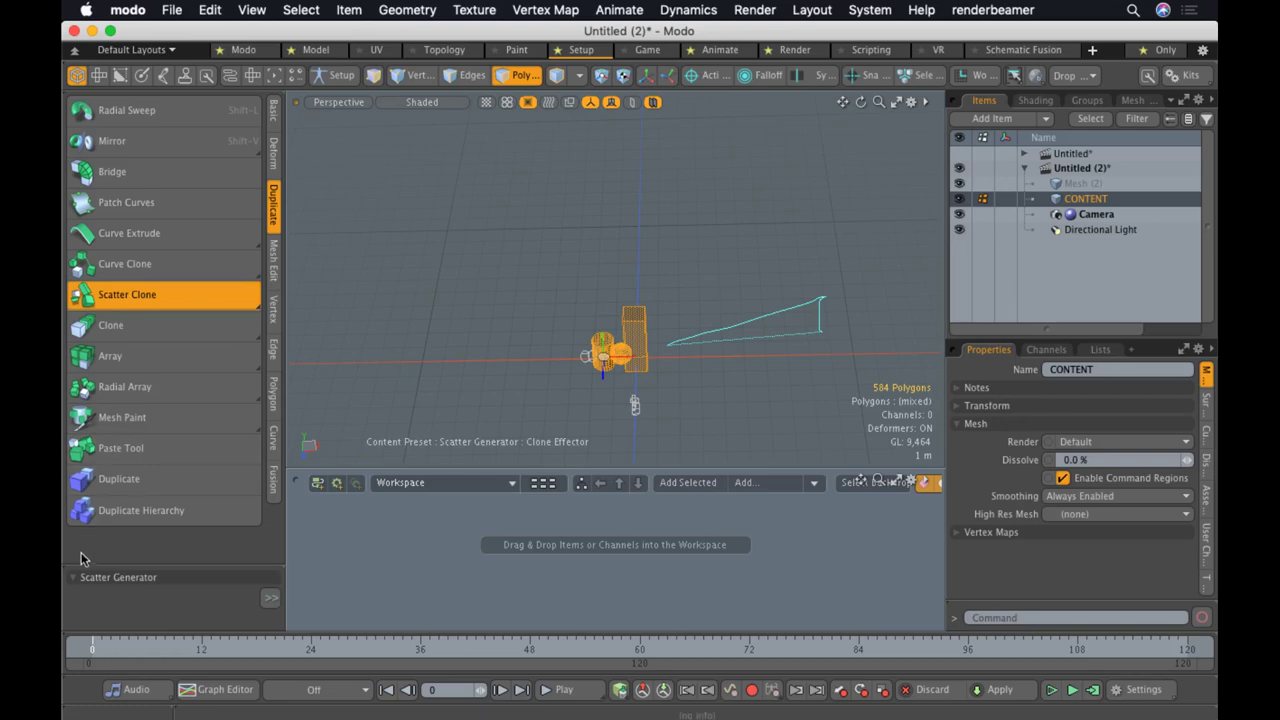
pyautogui.moveTo(84, 563); pyautogui.dragTo(88, 160)
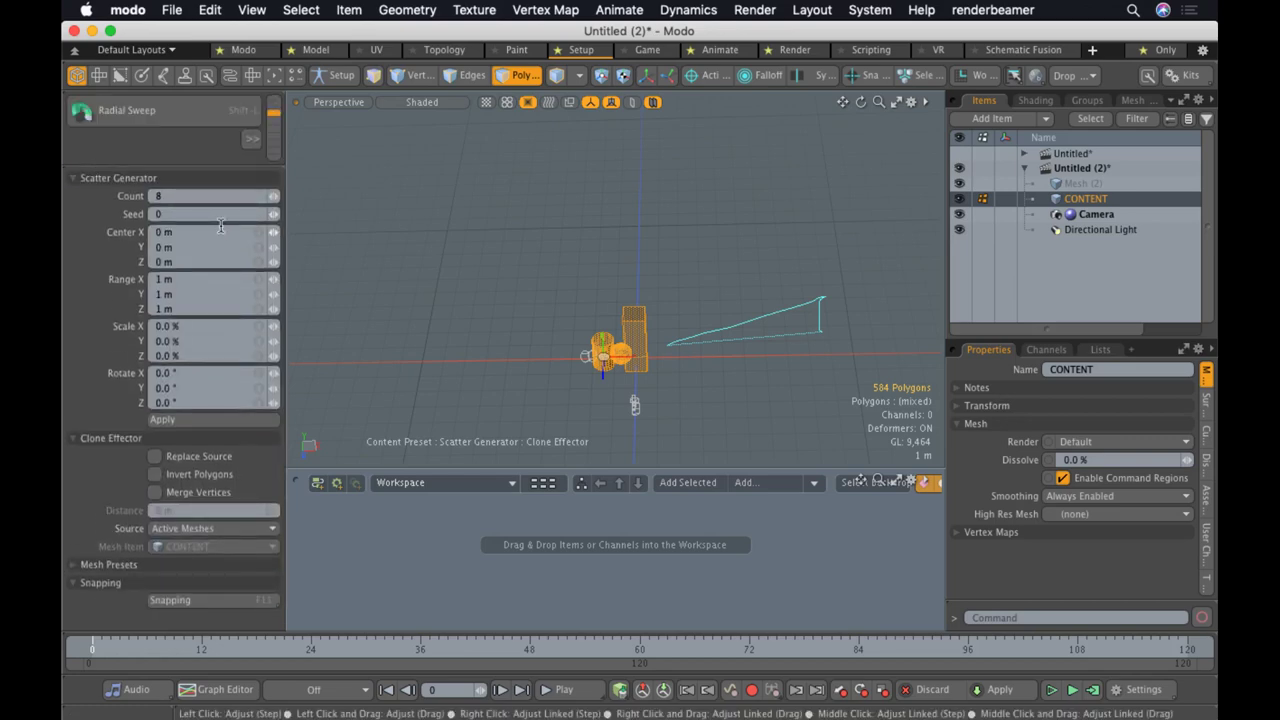
pyautogui.click(181, 294)
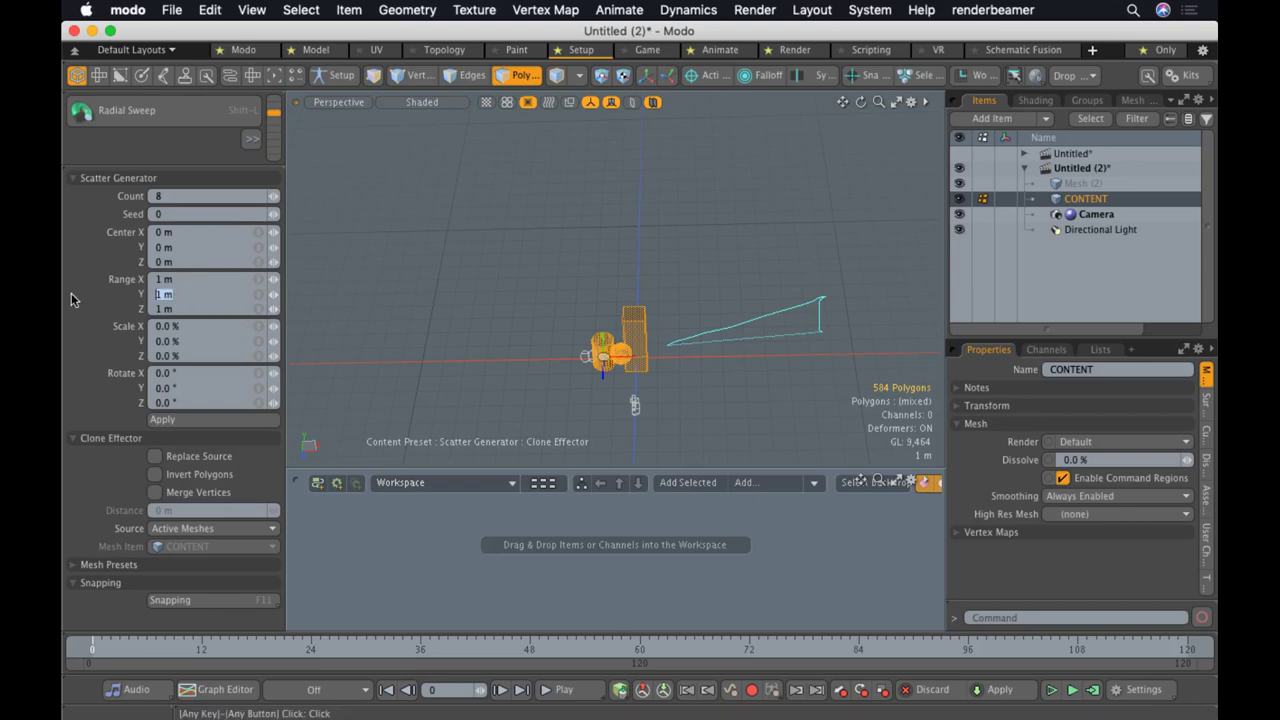
pyautogui.write('0')
pyautogui.press('Tab')
pyautogui.click(182, 279)
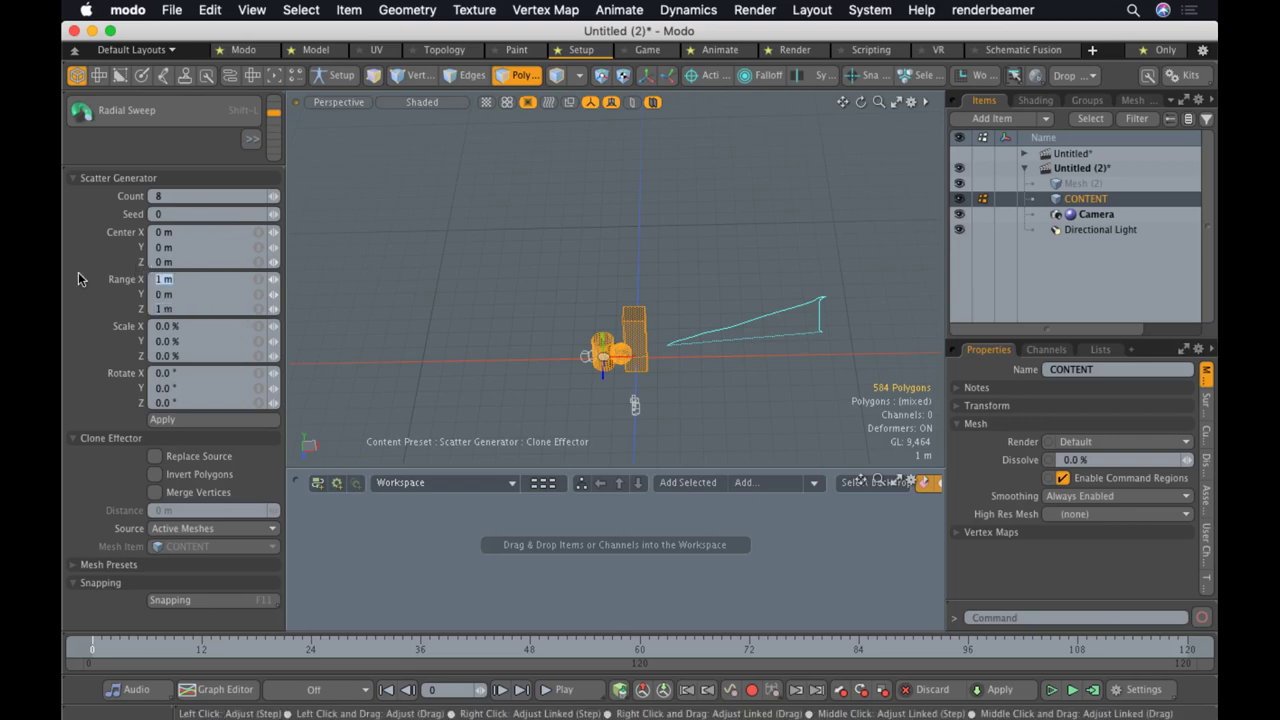
pyautogui.write('10')
pyautogui.press('Tab')
pyautogui.press('Tab')
pyautogui.write('10')
pyautogui.press('Tab')
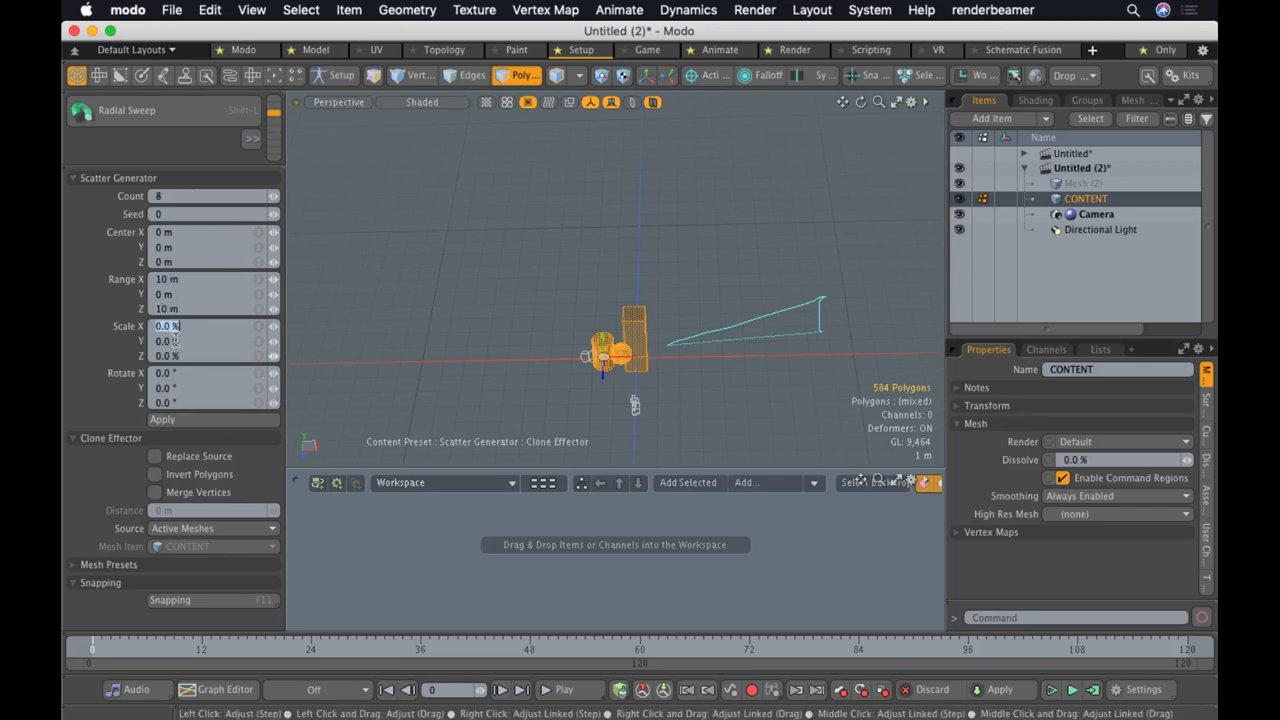
# Generate 8 unrotated scattered clones of the selected shapes, close the tool and clear the polygon selection
pyautogui.click(171, 419)
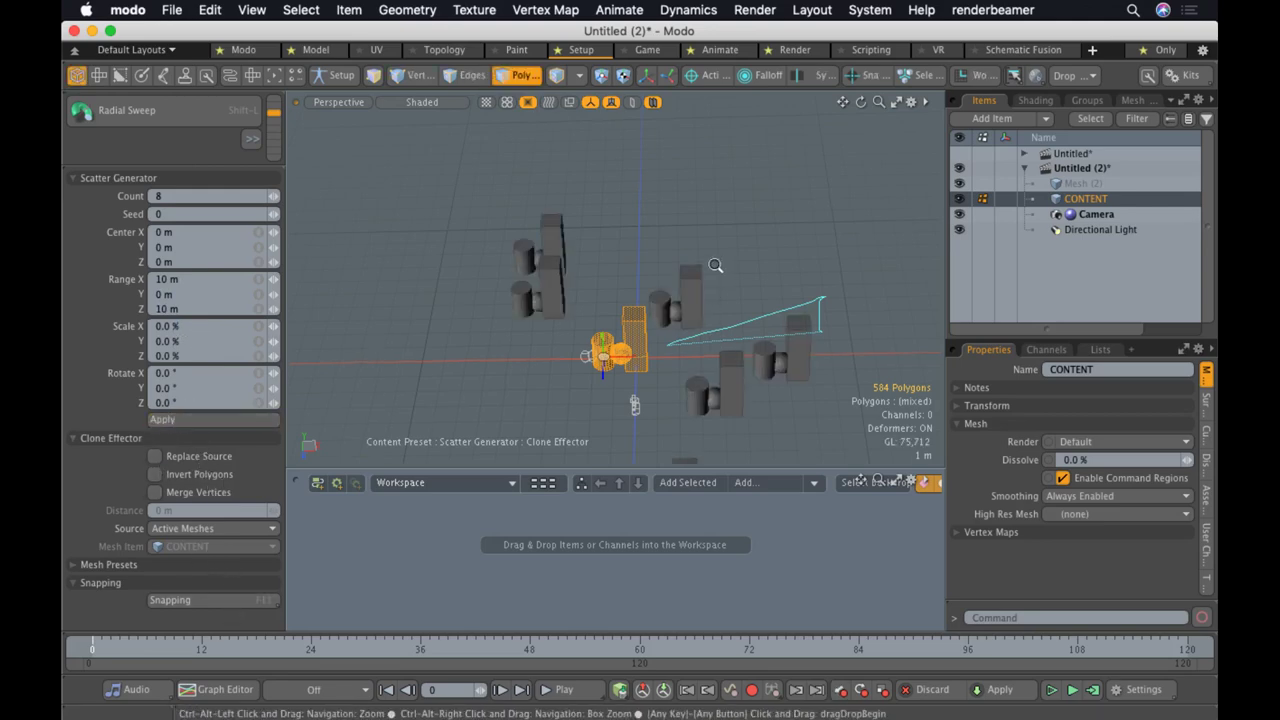
pyautogui.moveTo(600, 200)
pyautogui.keyDown('alt'); pyautogui.mouseDown()
pyautogui.moveTo(665, 196)
pyautogui.moveTo(668, 298)
pyautogui.mouseUp(); pyautogui.keyUp('alt')
pyautogui.press('Escape')
pyautogui.press('Escape')
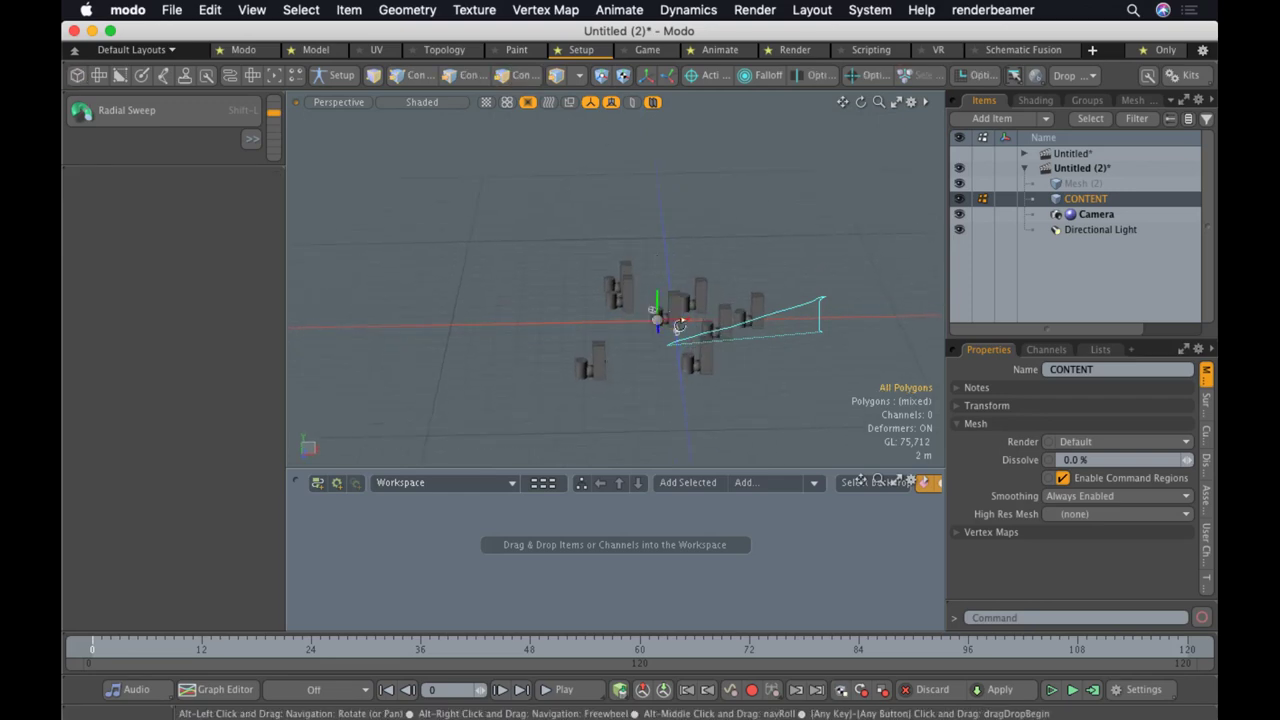
pyautogui.scroll(5, 676, 322)
pyautogui.moveTo(686, 357)
pyautogui.keyDown('alt'); pyautogui.mouseDown()
pyautogui.moveTo(636, 349)
pyautogui.moveTo(676, 402)
pyautogui.mouseUp(); pyautogui.keyUp('alt')
pyautogui.press('3')
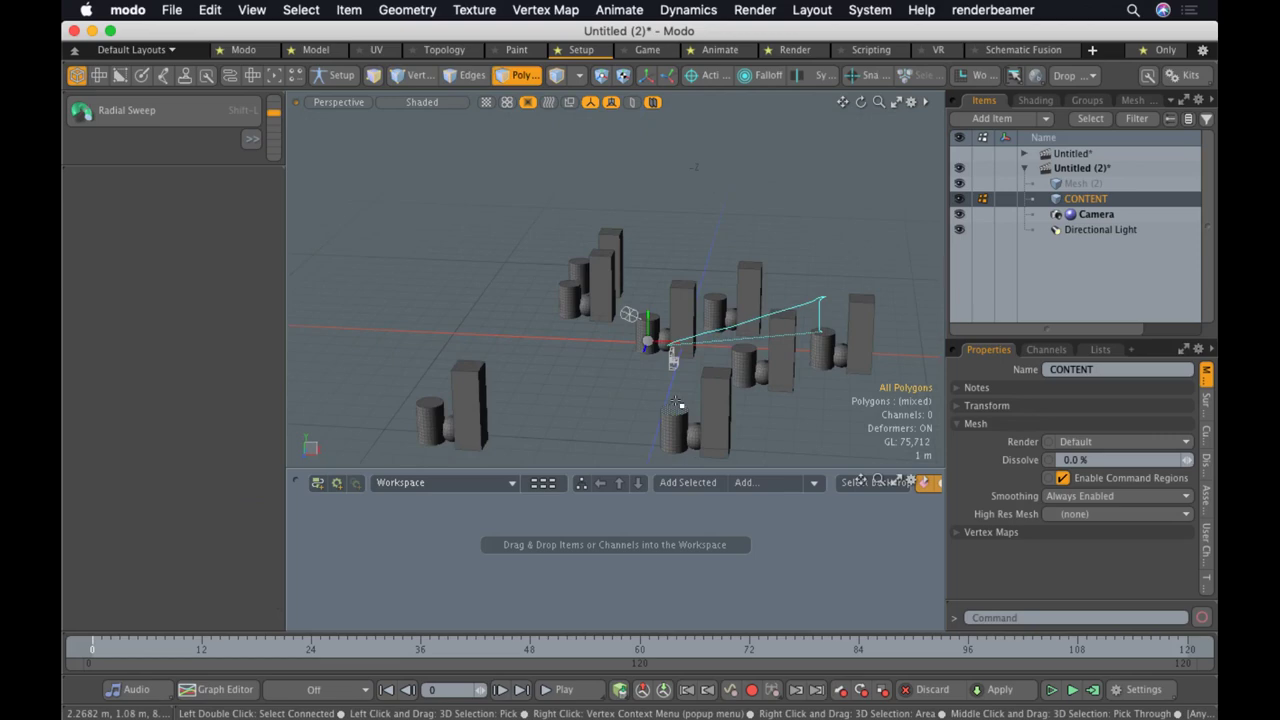
# Undo the unrotated clone scatter back to the Scatter Clone settings
pyautogui.press('[')
pyautogui.press('super+z')
pyautogui.press('super+z')
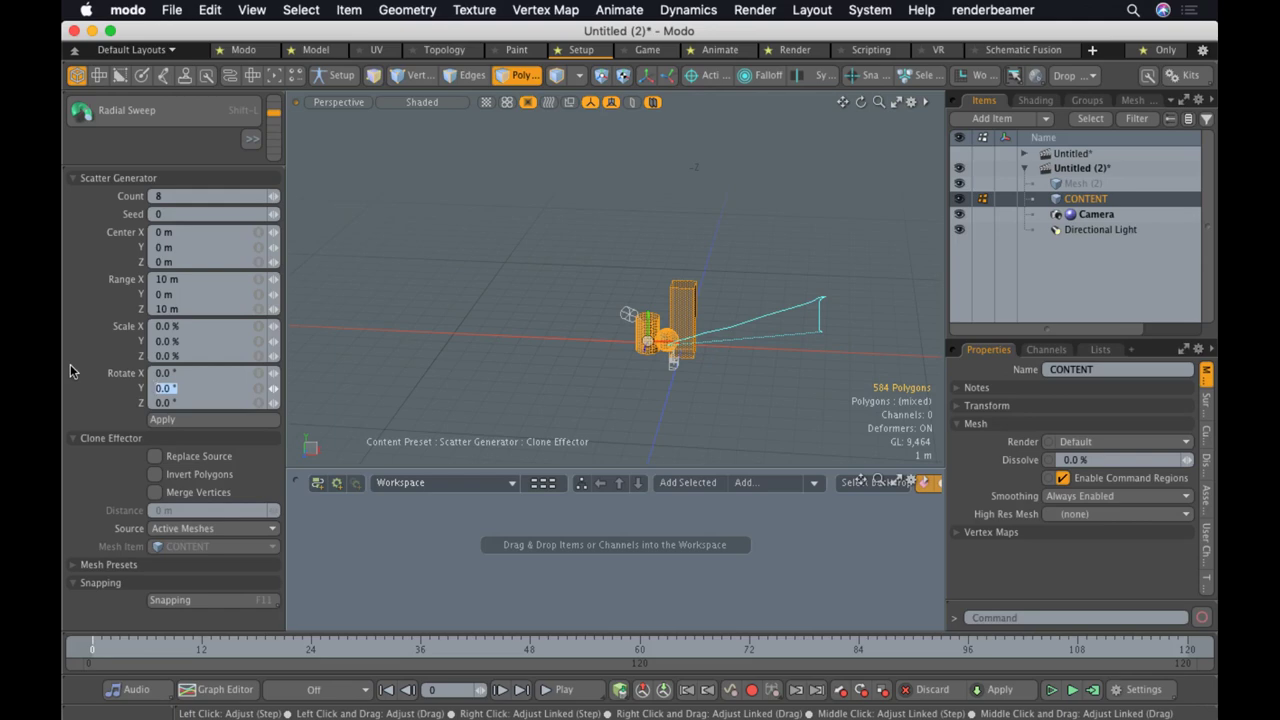
# Scatter 8 clones of the shapes using seed 4 and a Y rotation of 180°, and clear the selection
pyautogui.write('180')
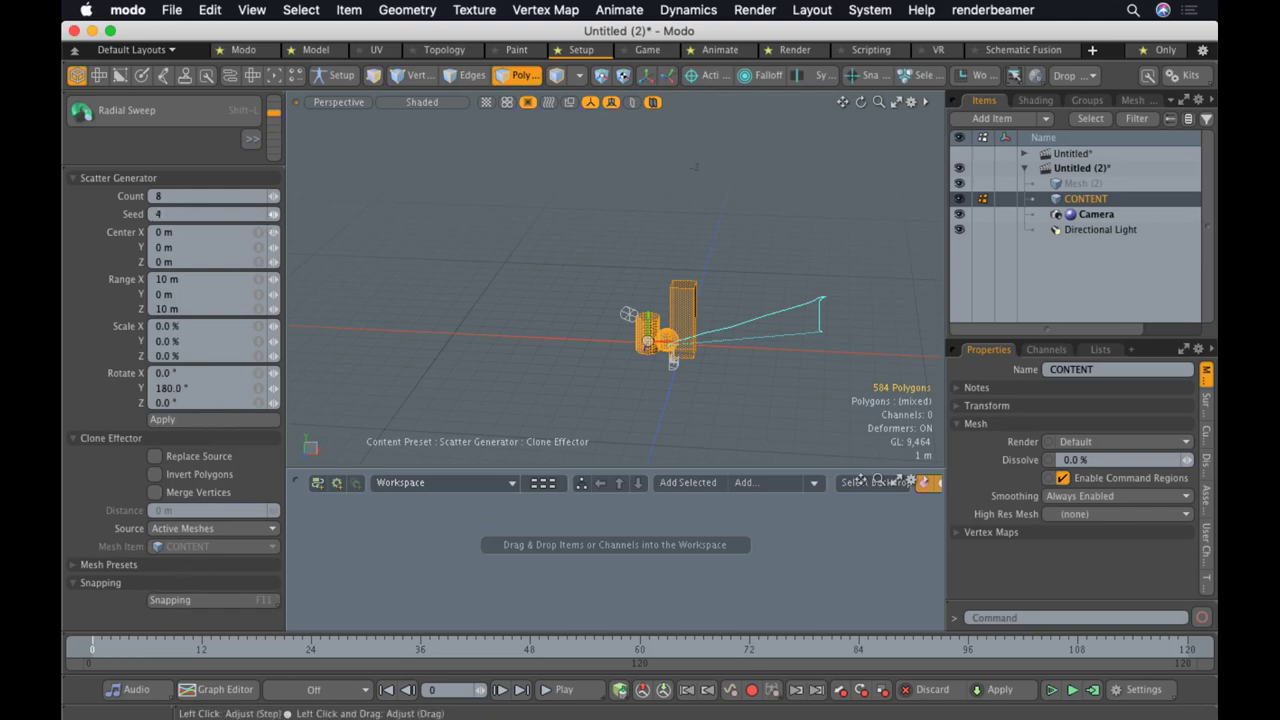
pyautogui.click(191, 419)
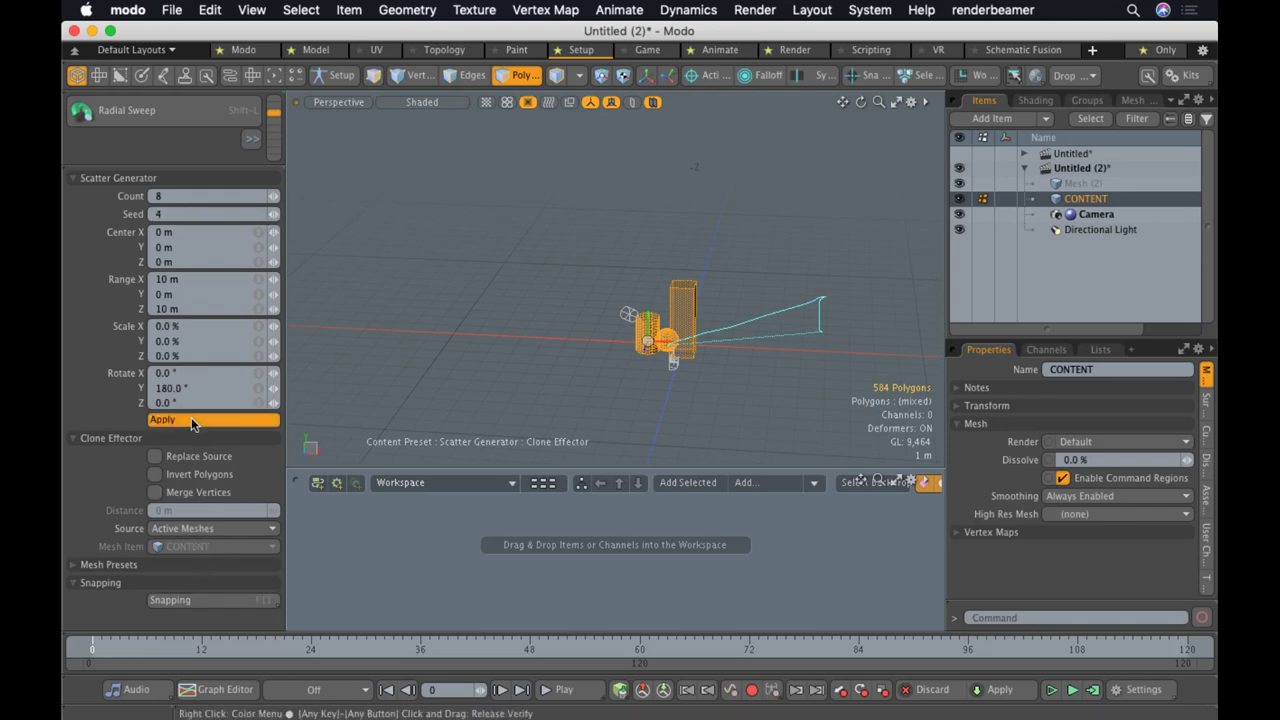
pyautogui.keyDown('alt'); pyautogui.moveTo(674, 357); pyautogui.dragTo(689, 400); pyautogui.keyUp('alt')
pyautogui.scroll(-3, 617, 274)
pyautogui.press('q')
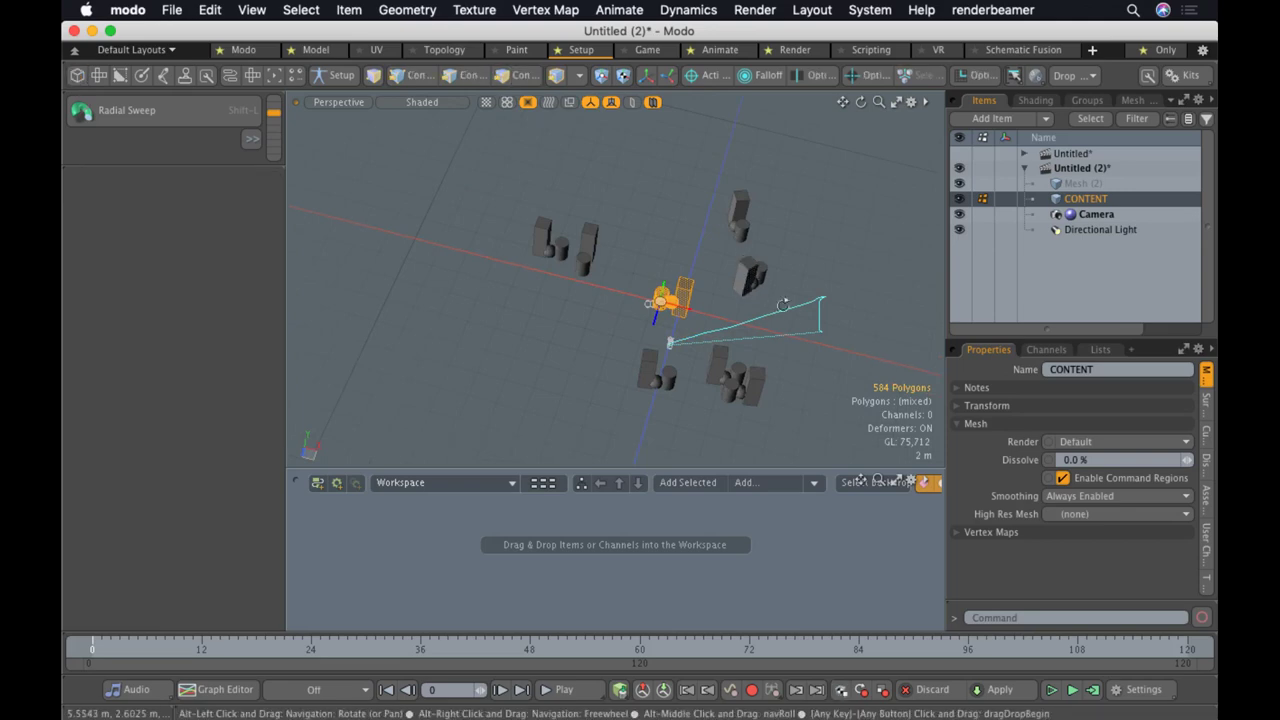
pyautogui.keyDown('alt'); pyautogui.moveTo(783, 305); pyautogui.dragTo(810, 173); pyautogui.keyUp('alt')
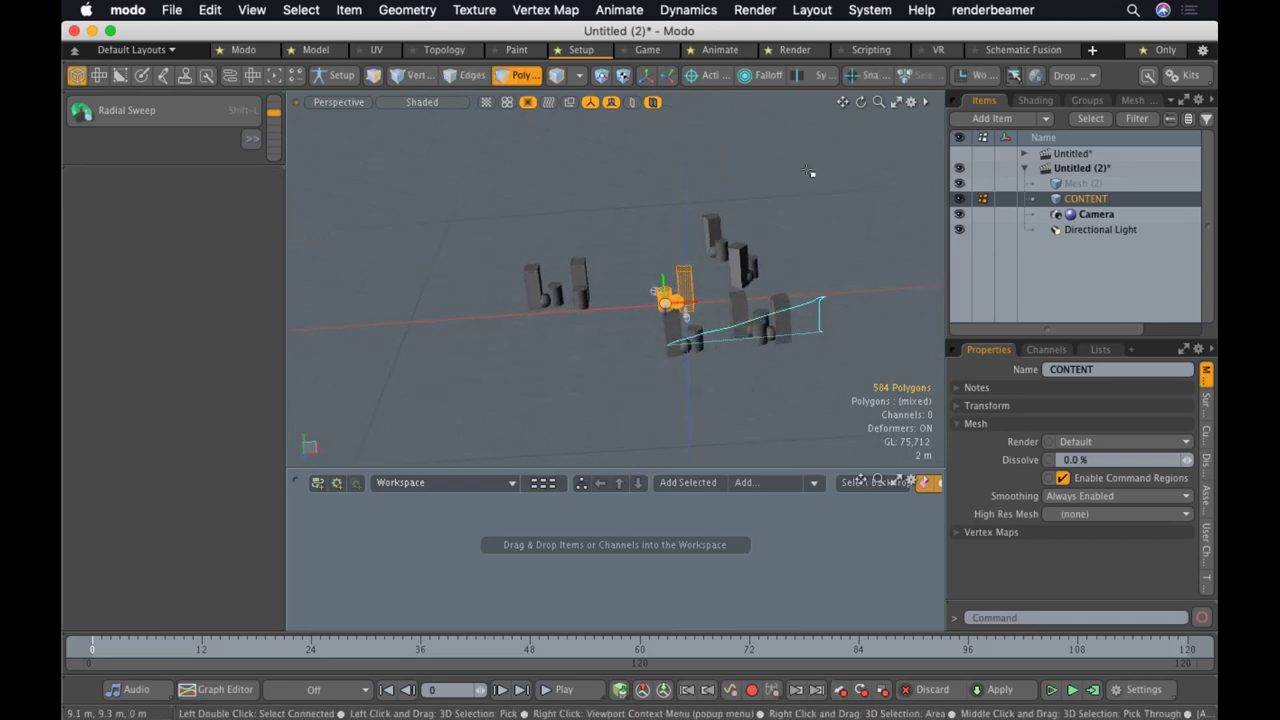
pyautogui.click(810, 173)
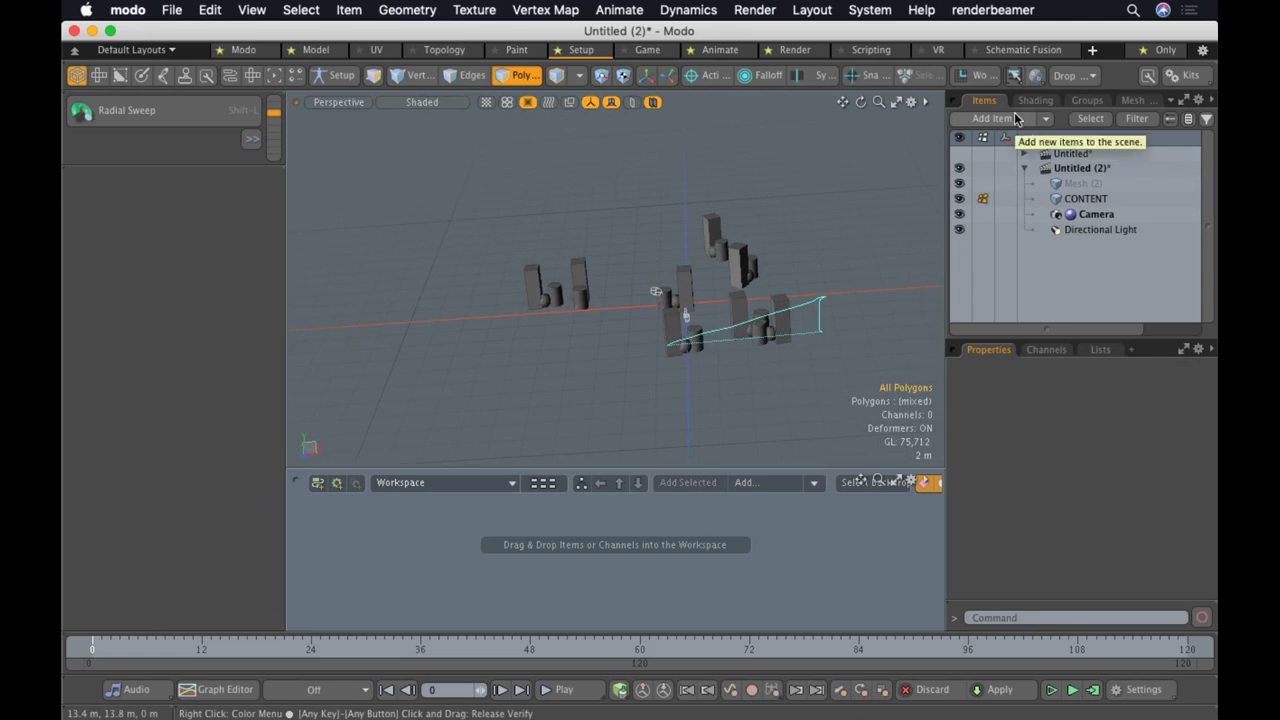
# Add the ShadowCatcher mesh from the Basic mesh presets and close the preset browser
pyautogui.press('F6')
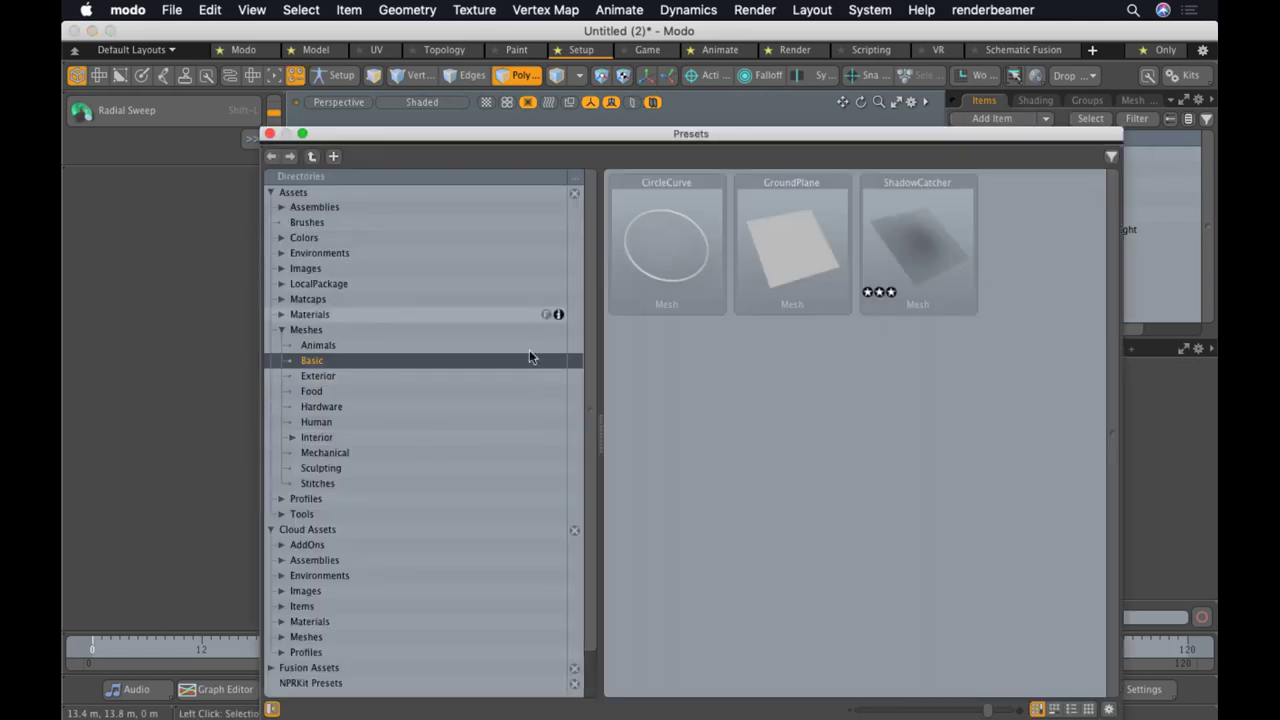
pyautogui.doubleClick(922, 238)
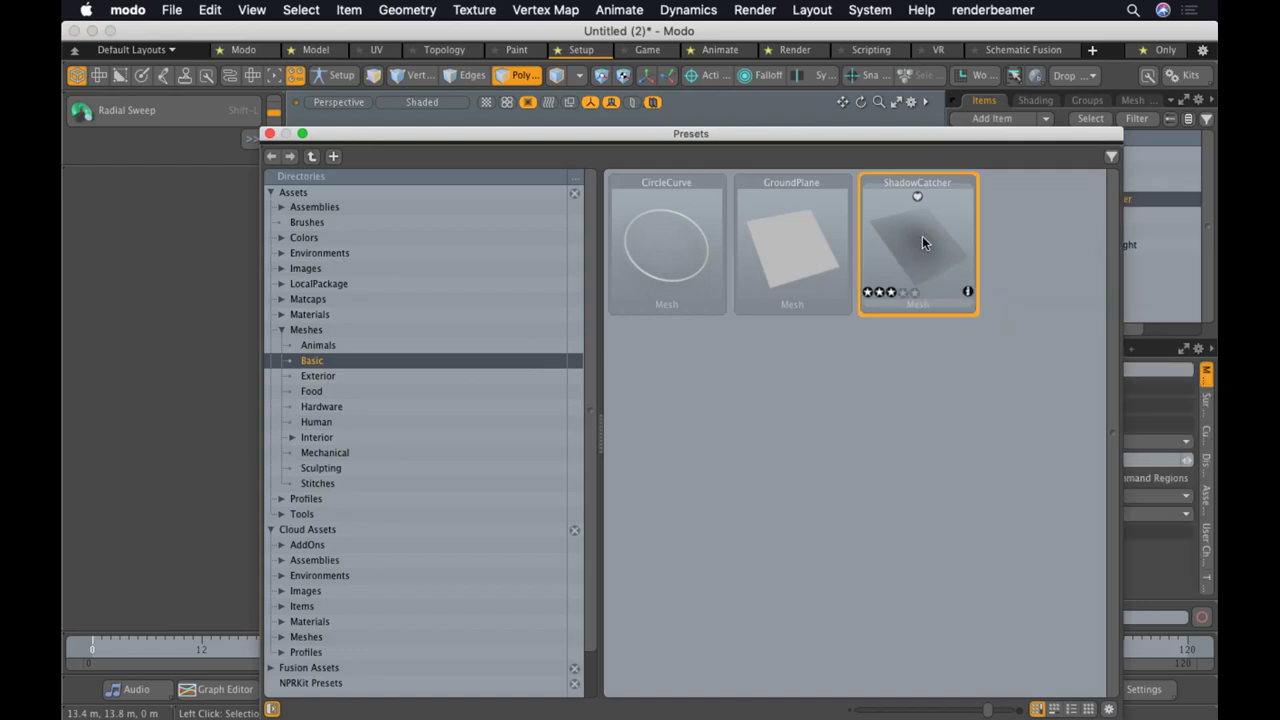
pyautogui.click(269, 134)
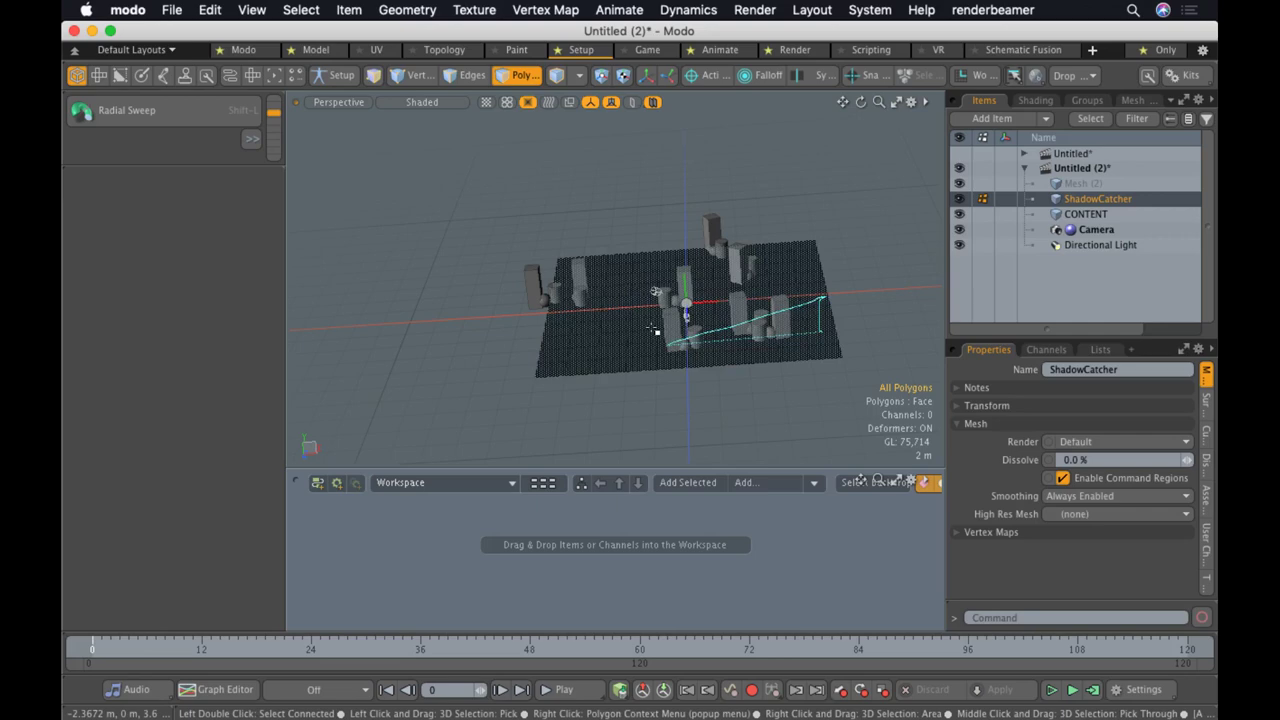
# Reframe the render camera on the scattered shapes from a lower, closer angle in a render preview, and close the preview
pyautogui.hotkey('ctrl', 'F9')
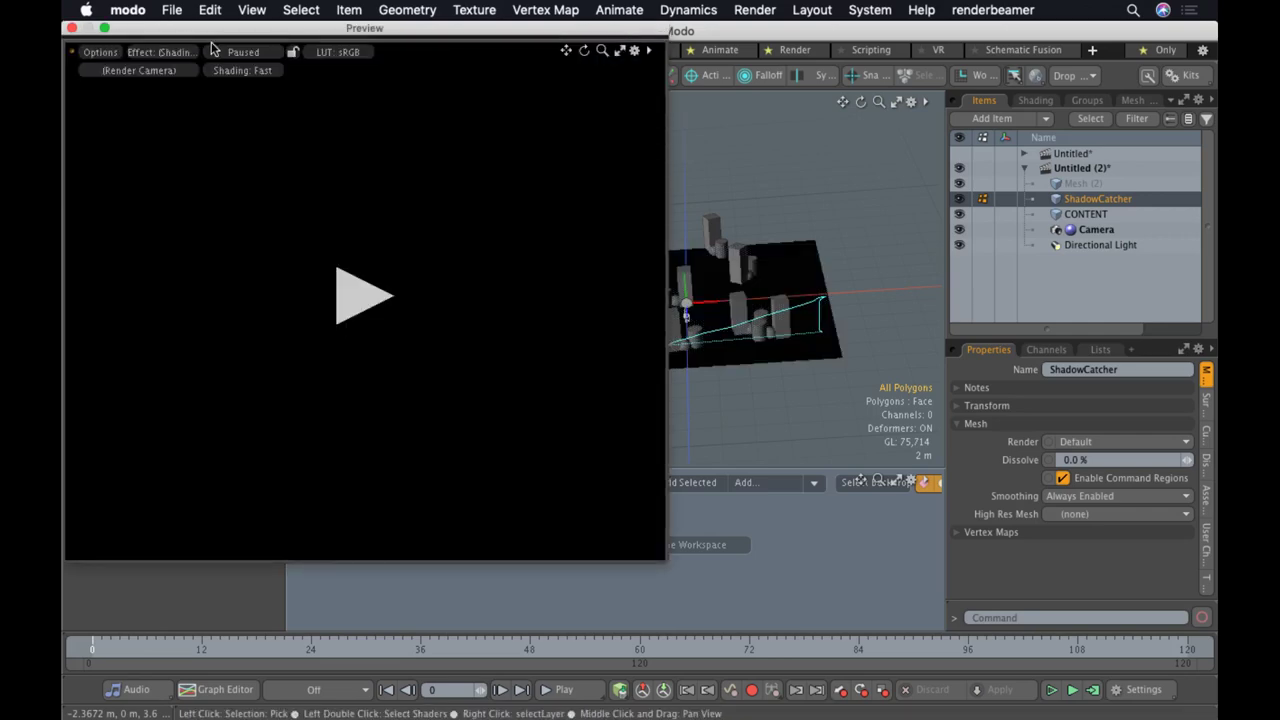
pyautogui.keyDown('alt'); pyautogui.moveTo(442, 337); pyautogui.dragTo(254, 266); pyautogui.keyUp('alt')
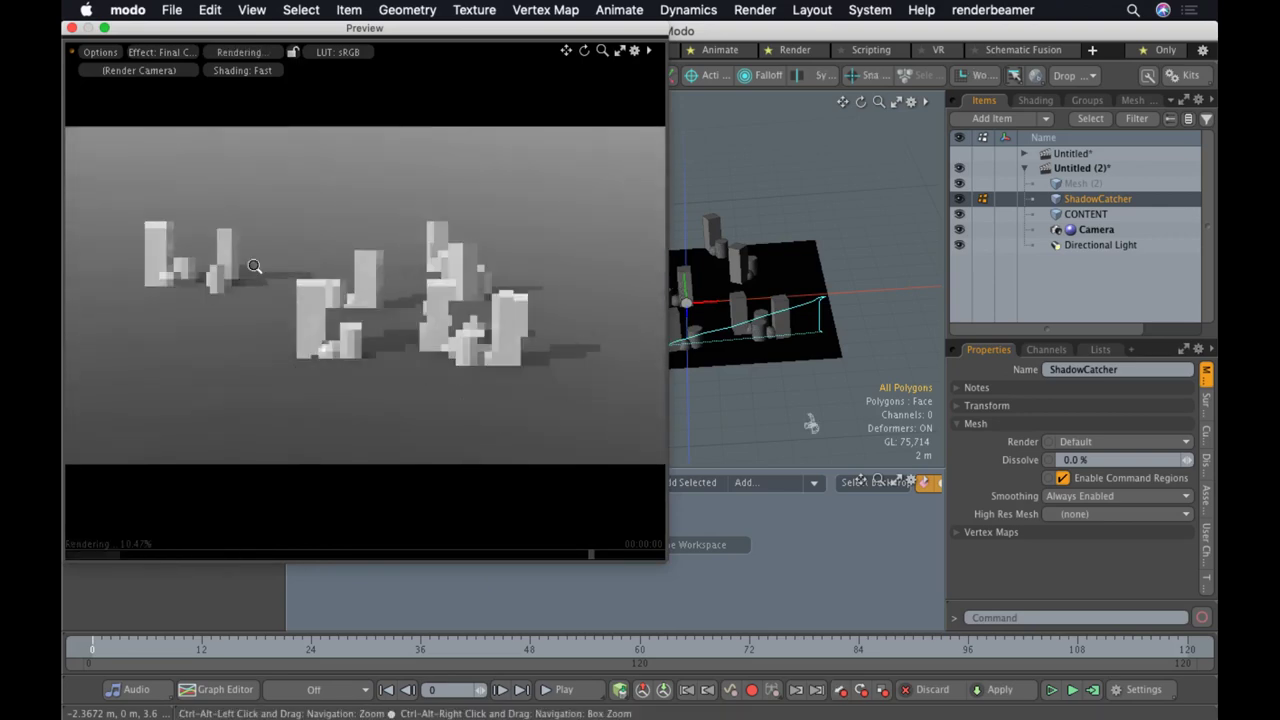
pyautogui.keyDown('ctrl'); pyautogui.keyDown('alt'); pyautogui.moveTo(344, 286); pyautogui.dragTo(540, 362); pyautogui.keyUp('alt'); pyautogui.keyUp('ctrl')
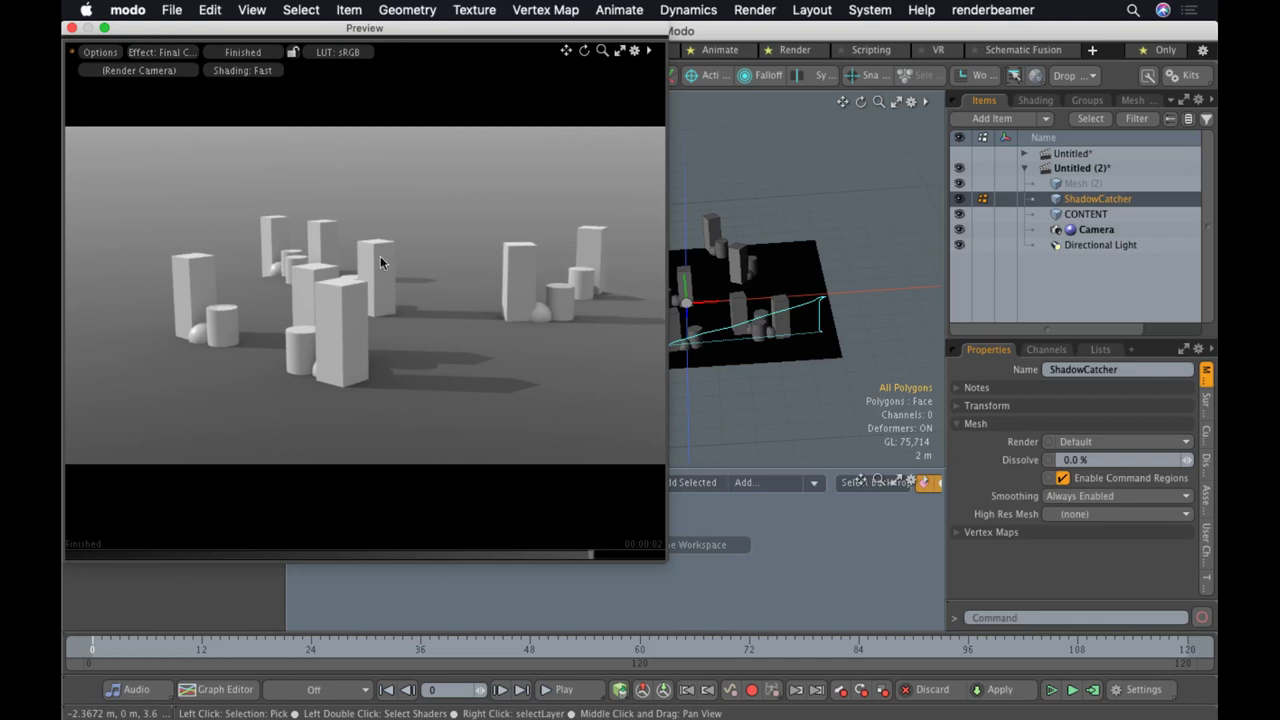
pyautogui.click(71, 28)
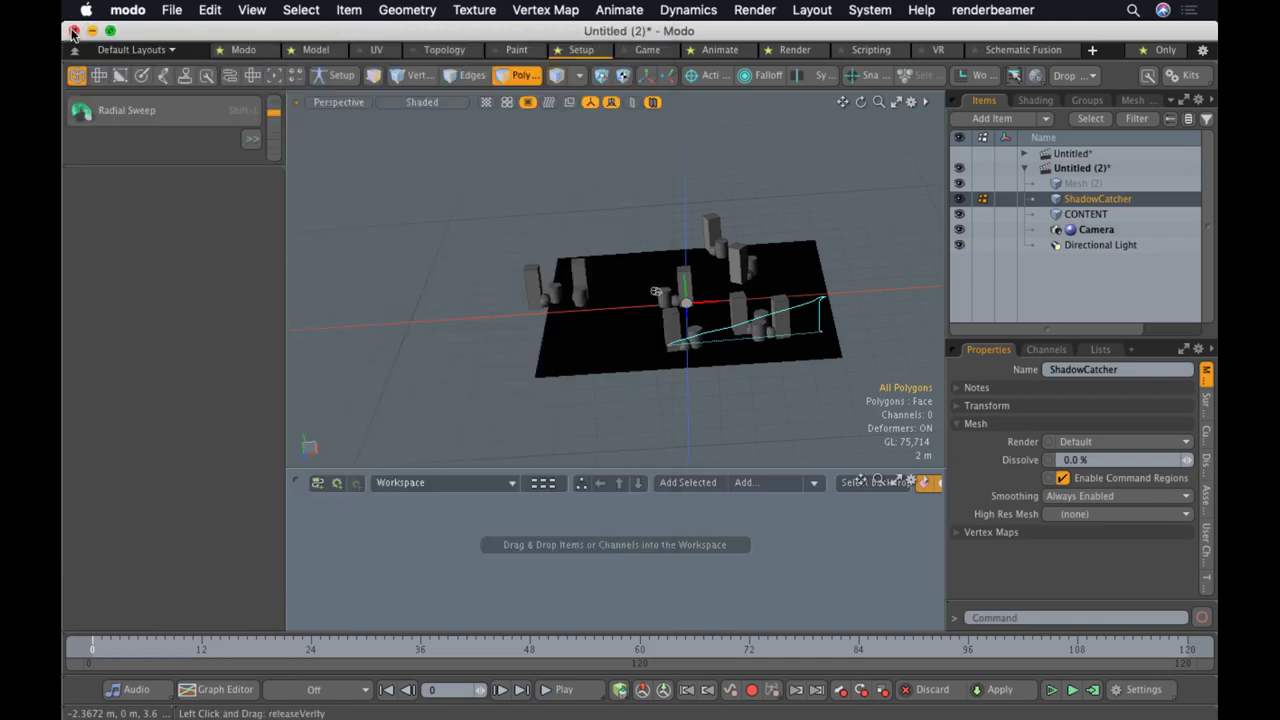
# Select the empty Mesh (2) item and switch the viewport to the Right view
pyautogui.click(1091, 185)
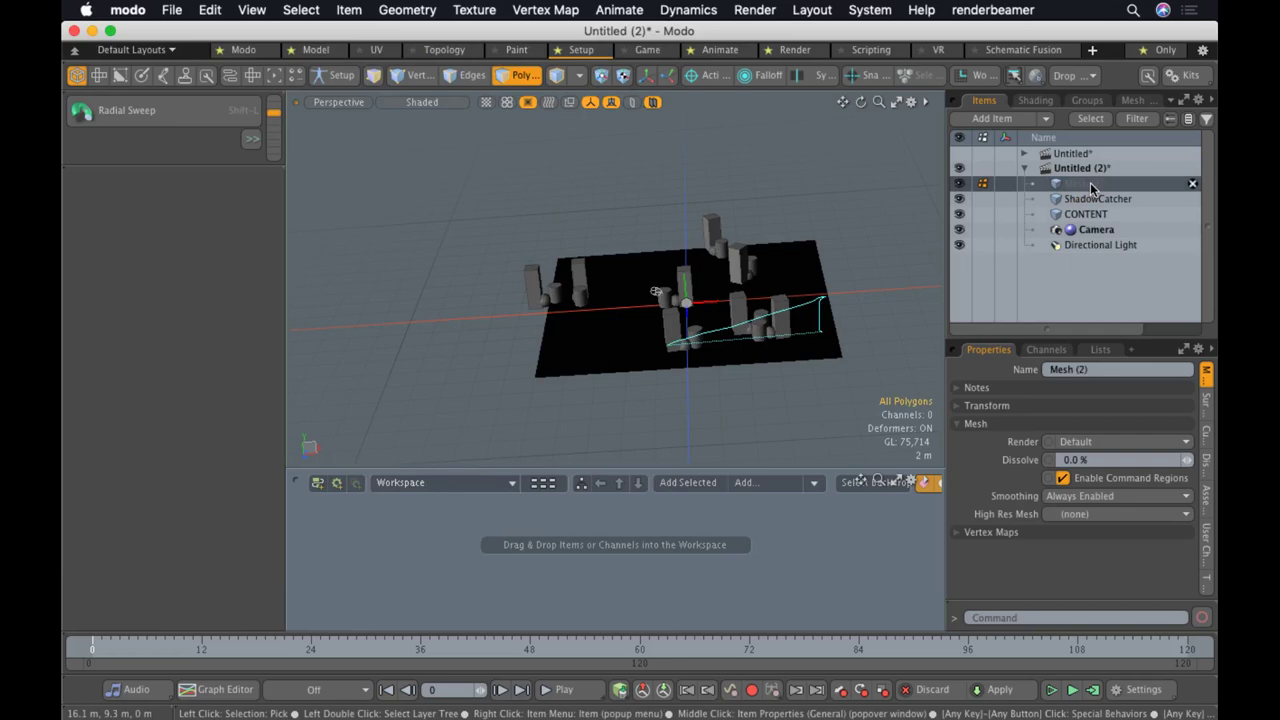
pyautogui.keyDown('alt'); pyautogui.moveTo(650, 320); pyautogui.dragTo(722, 306); pyautogui.keyUp('alt')
pyautogui.press('3')
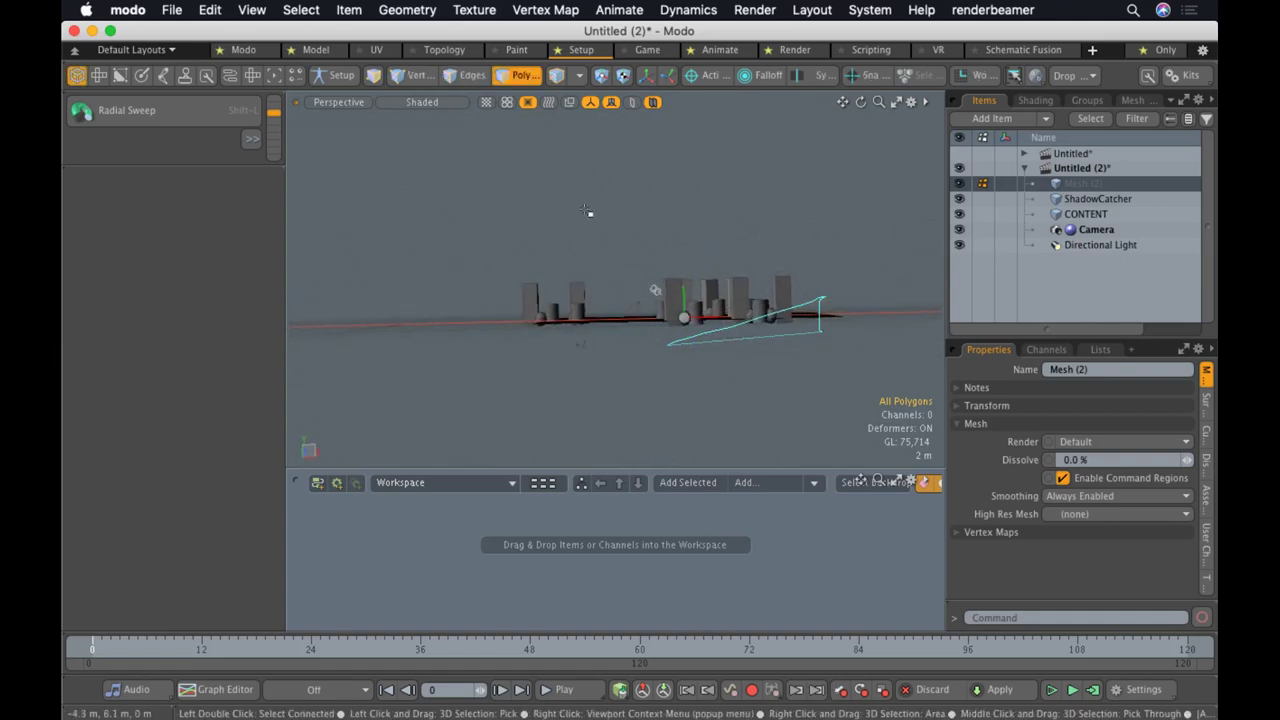
pyautogui.click(338, 101)
pyautogui.click(337, 66)
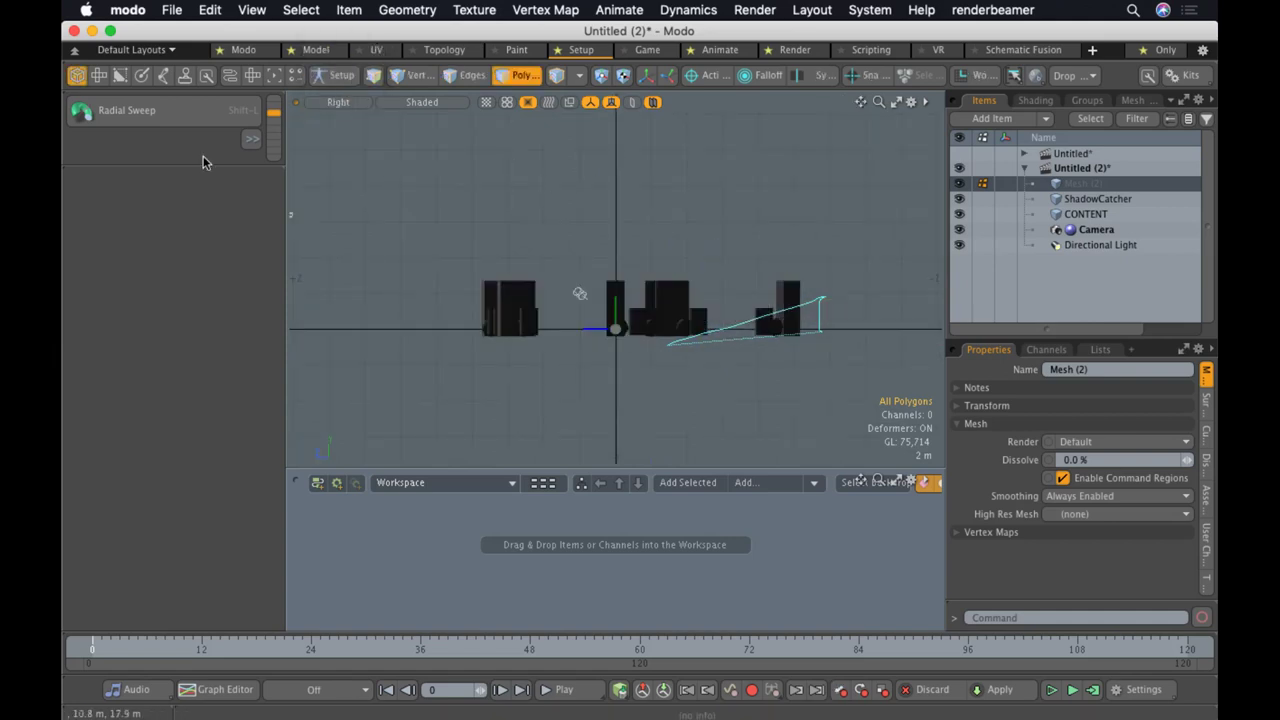
# Draw a curve in the Mesh (2) item that descends from high above the scene and levels off through the scattered shapes
pyautogui.moveTo(195, 165); pyautogui.dragTo(222, 546)
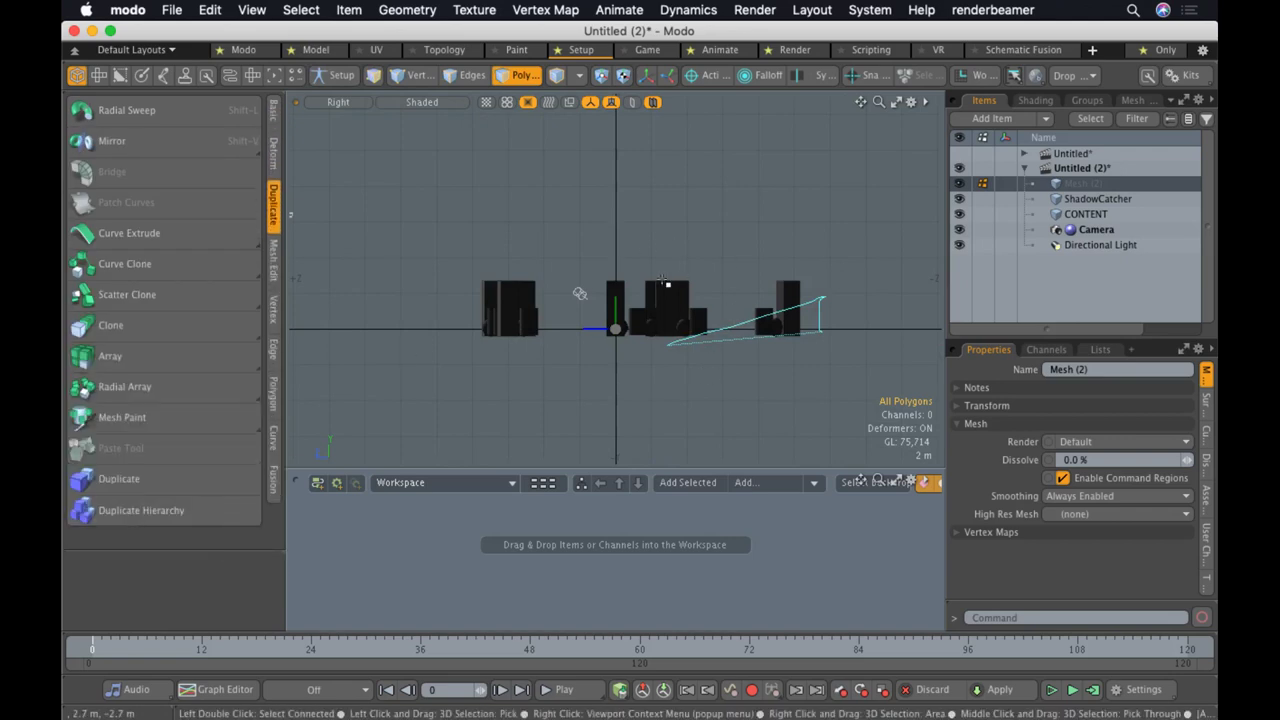
pyautogui.click(274, 112)
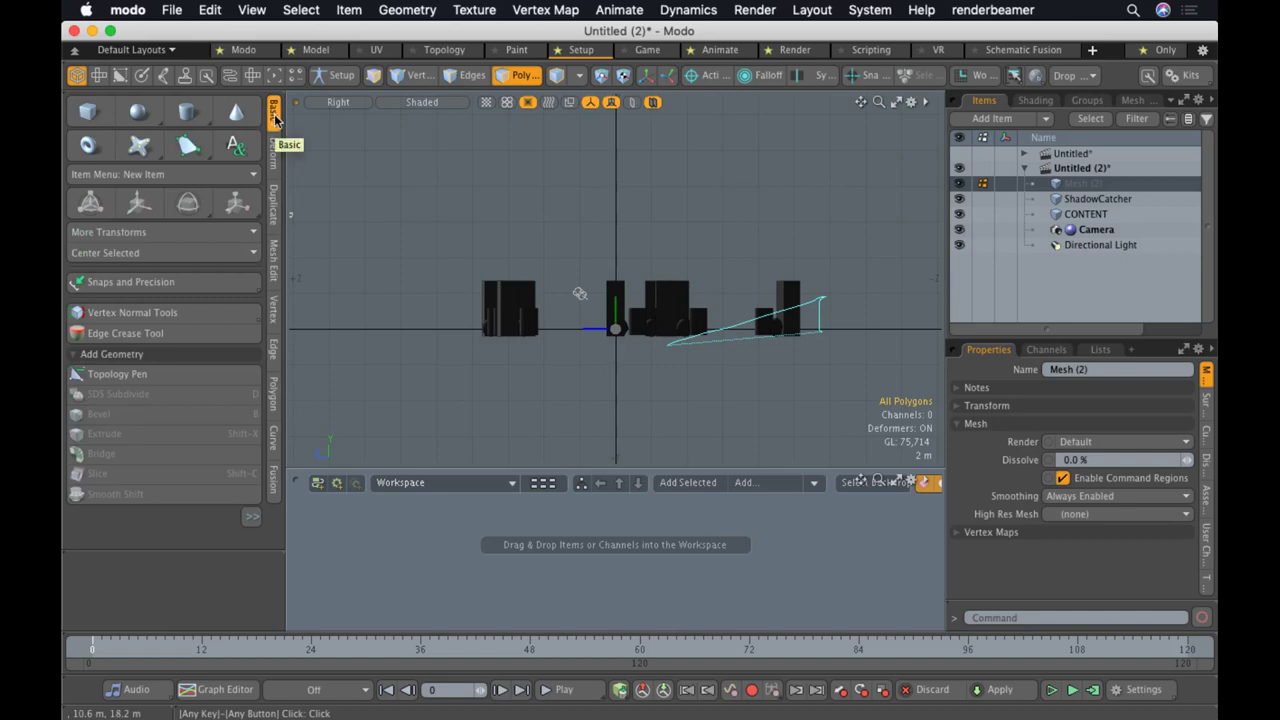
pyautogui.click(200, 150)
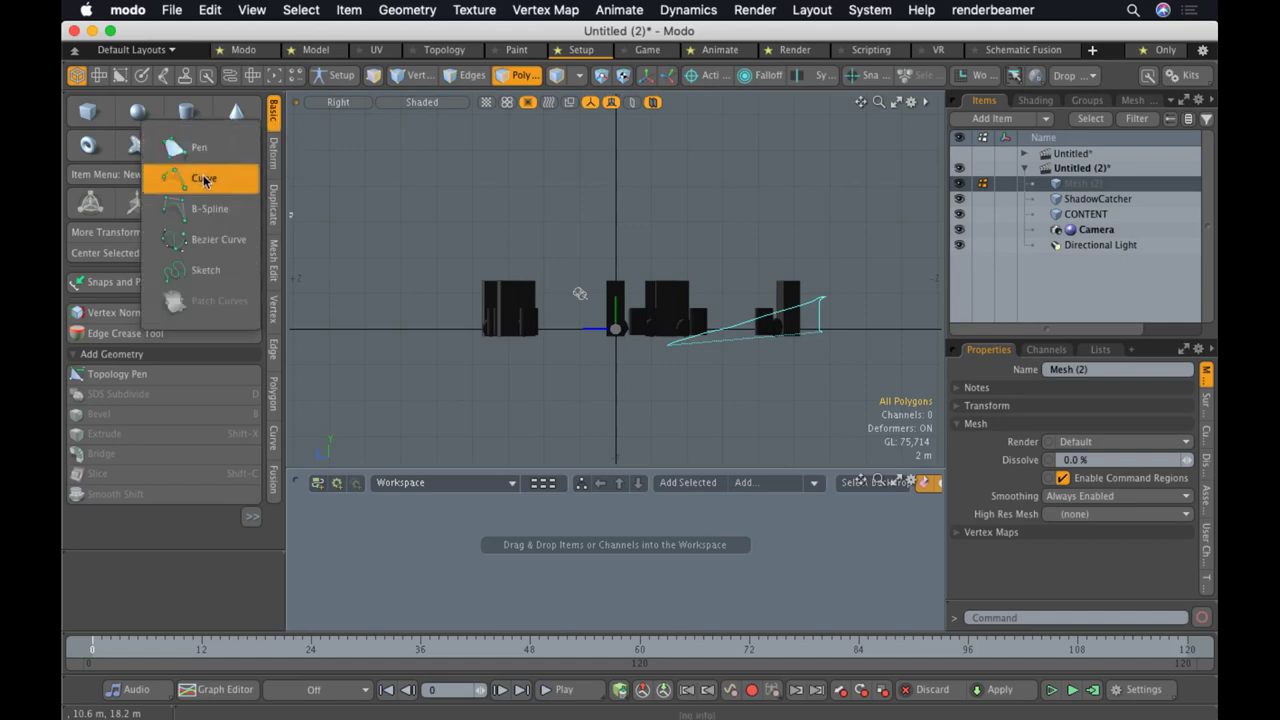
pyautogui.click(203, 179)
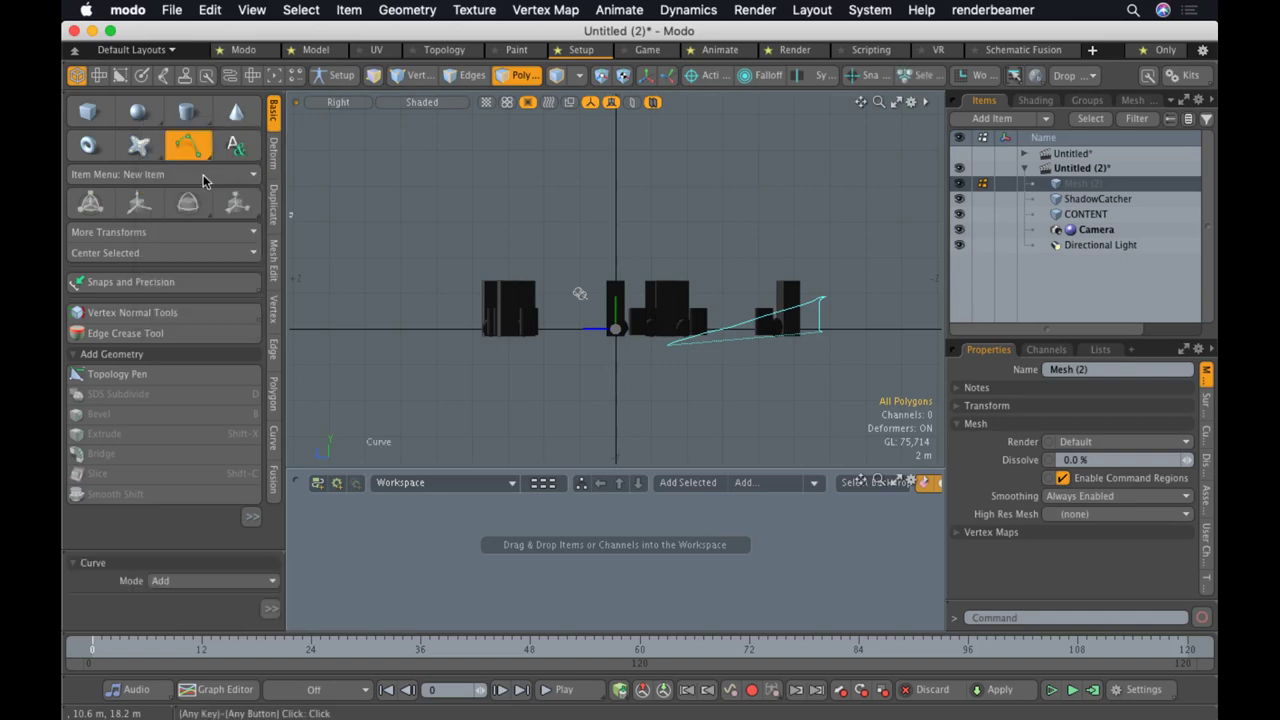
pyautogui.click(323, 150)
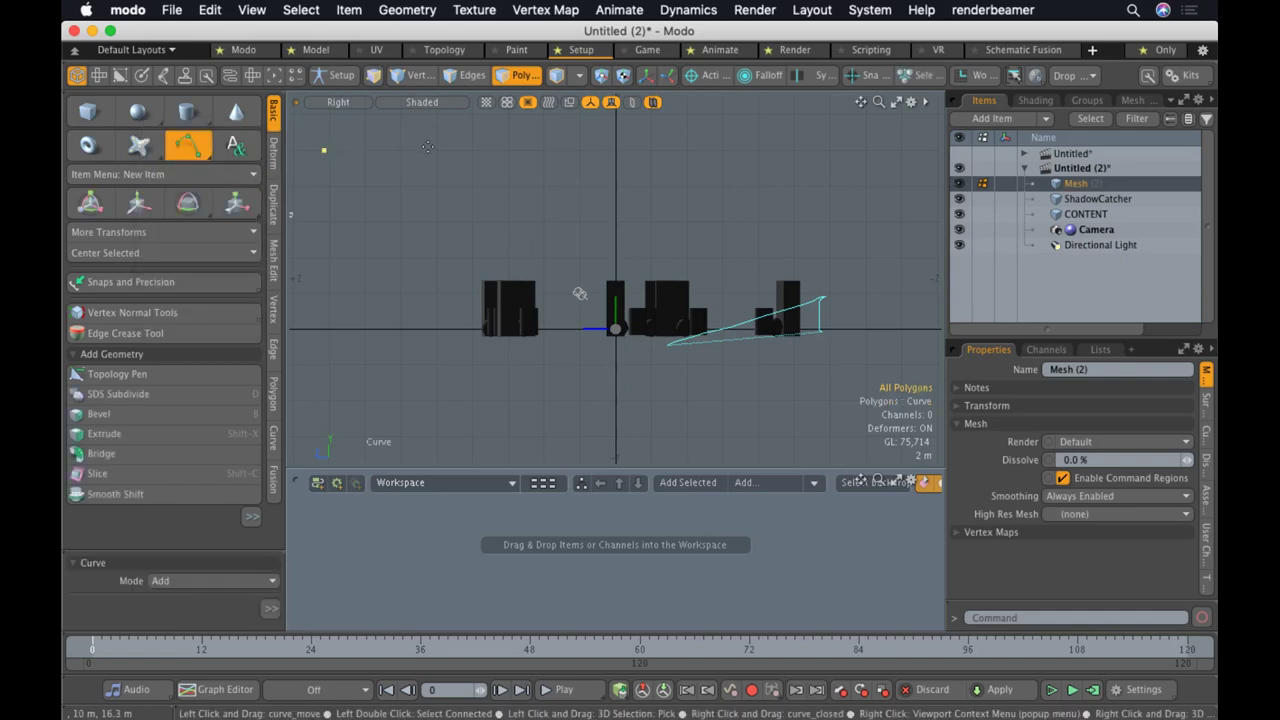
pyautogui.moveTo(510, 220); pyautogui.dragTo(515, 221)
pyautogui.click(598, 312)
pyautogui.click(883, 305)
pyautogui.moveTo(595, 313); pyautogui.dragTo(592, 294)
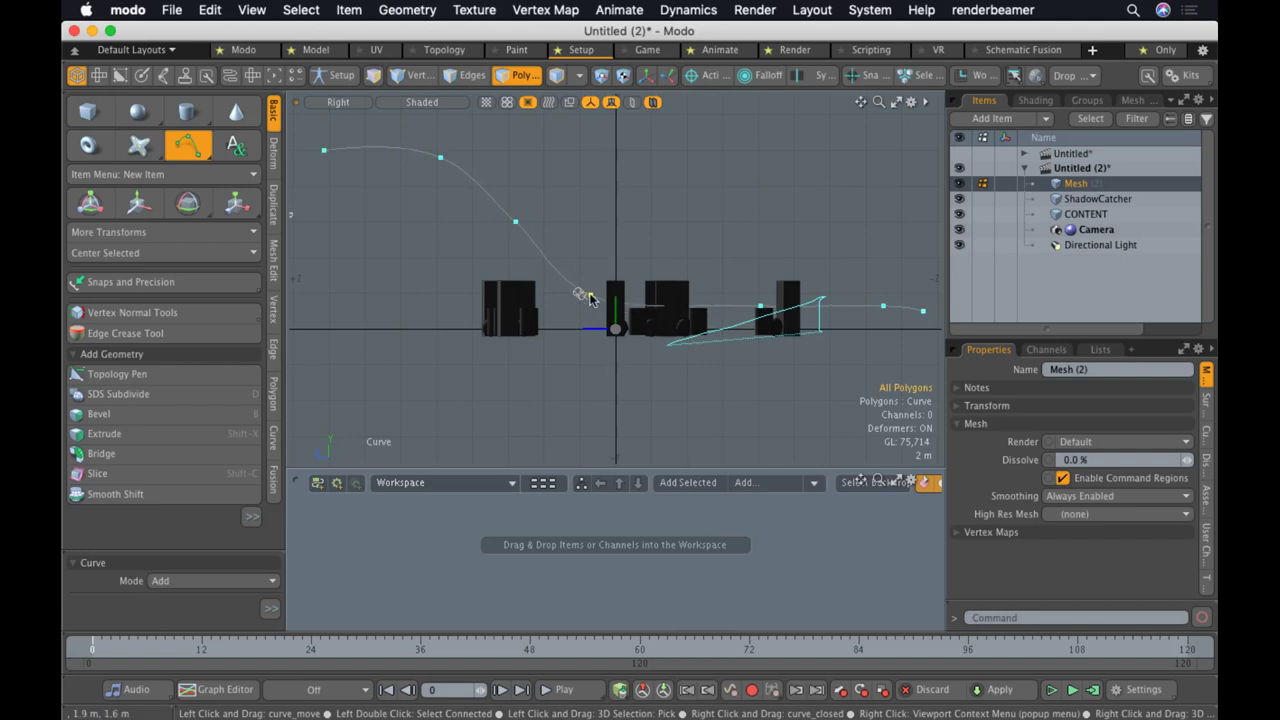
# In the Top view, bend the curve sideways around the central shapes and adjust the points on both sides of the bend
pyautogui.click(338, 101)
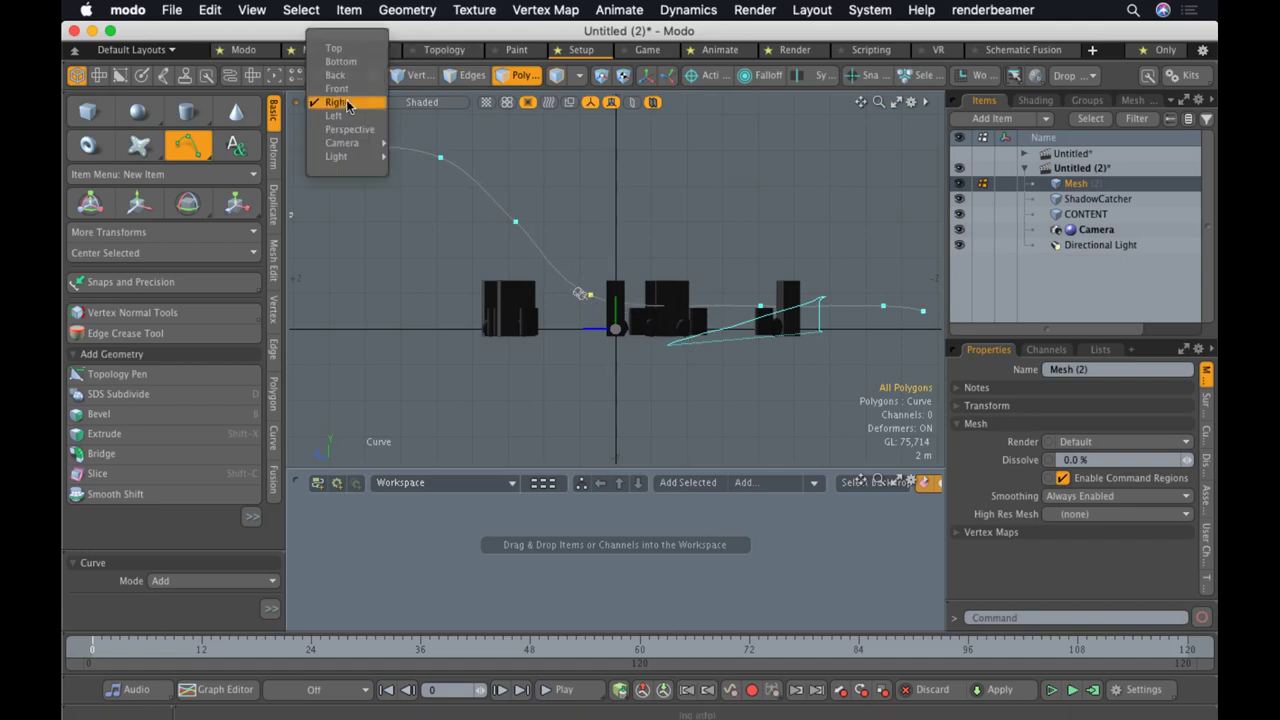
pyautogui.click(333, 48)
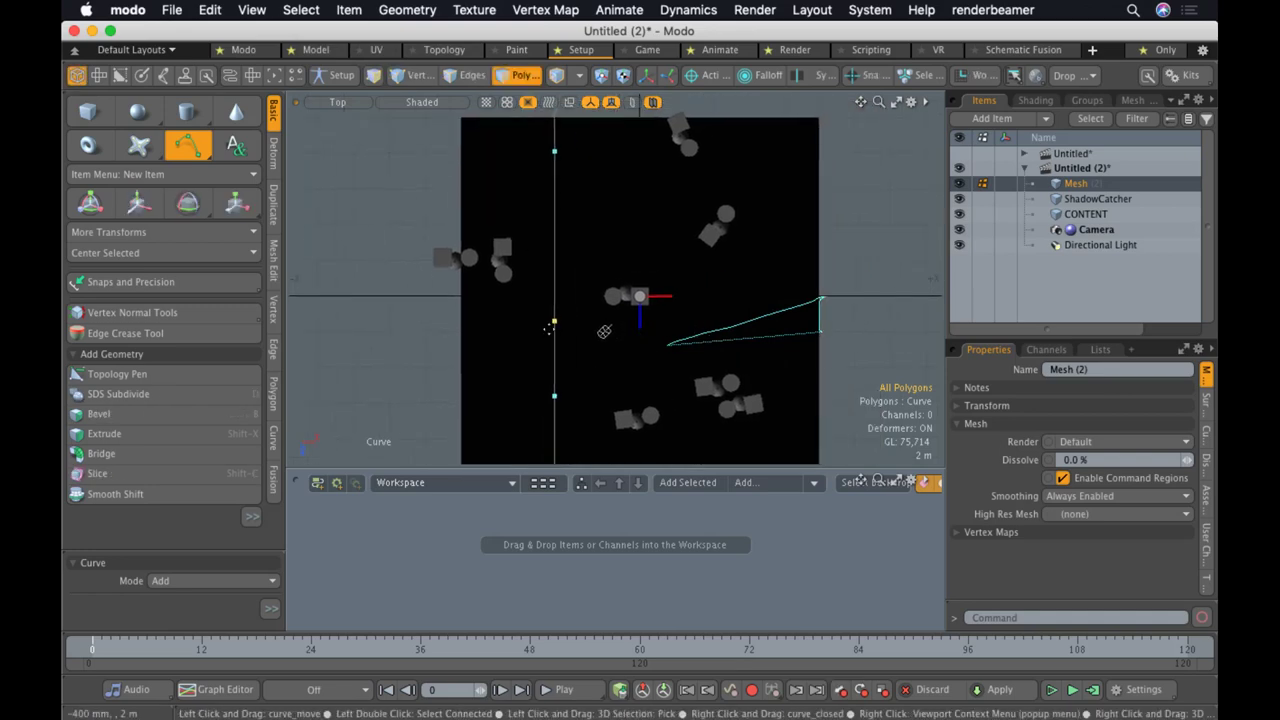
pyautogui.moveTo(552, 324); pyautogui.dragTo(680, 296)
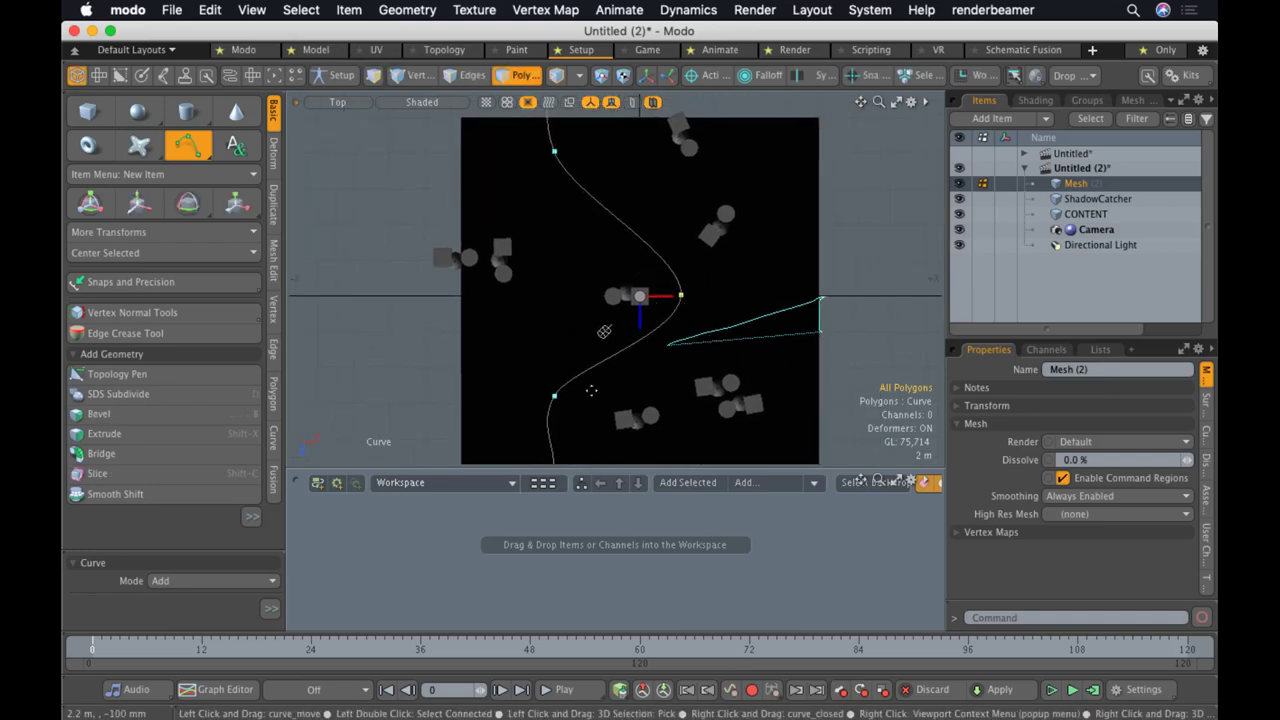
pyautogui.moveTo(554, 396); pyautogui.dragTo(562, 404)
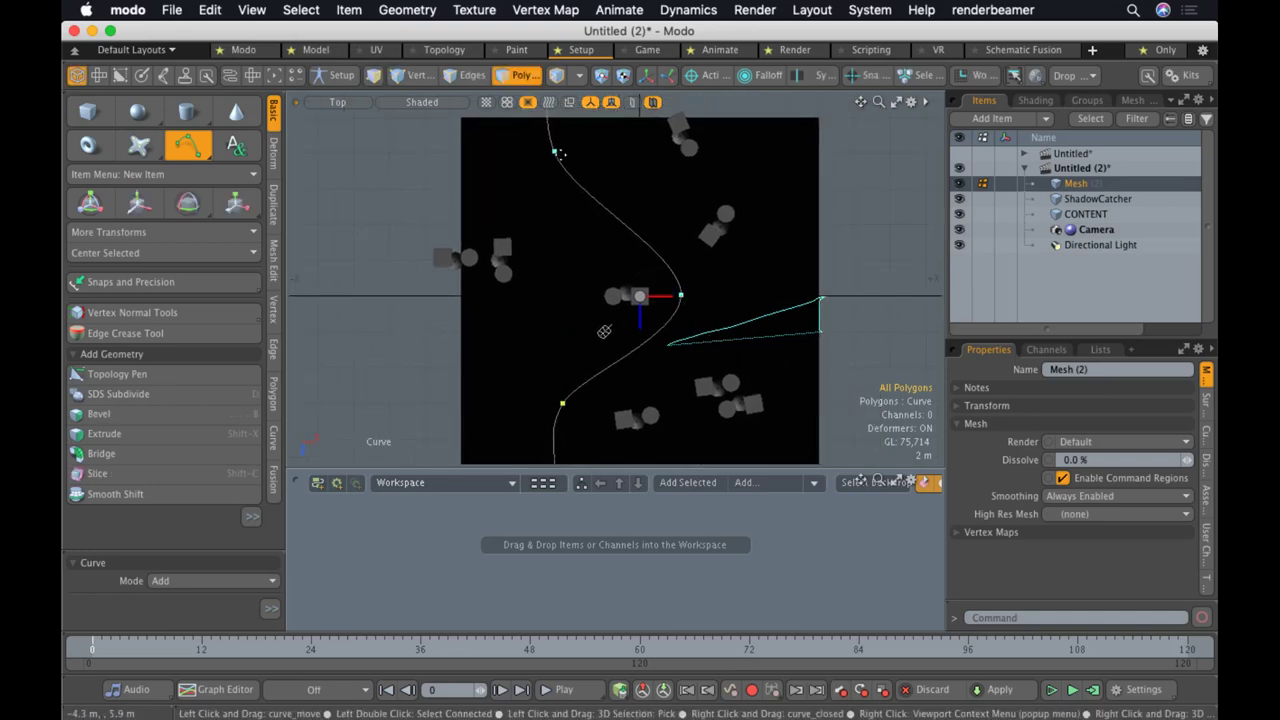
pyautogui.moveTo(554, 151); pyautogui.dragTo(542, 169)
# Soften the curve's path across the ground by shifting the points before and after its bend inward
pyautogui.keyDown('ctrl'); pyautogui.keyDown('alt'); pyautogui.moveTo(608, 222); pyautogui.dragTo(522, 229); pyautogui.keyUp('alt'); pyautogui.keyUp('ctrl')
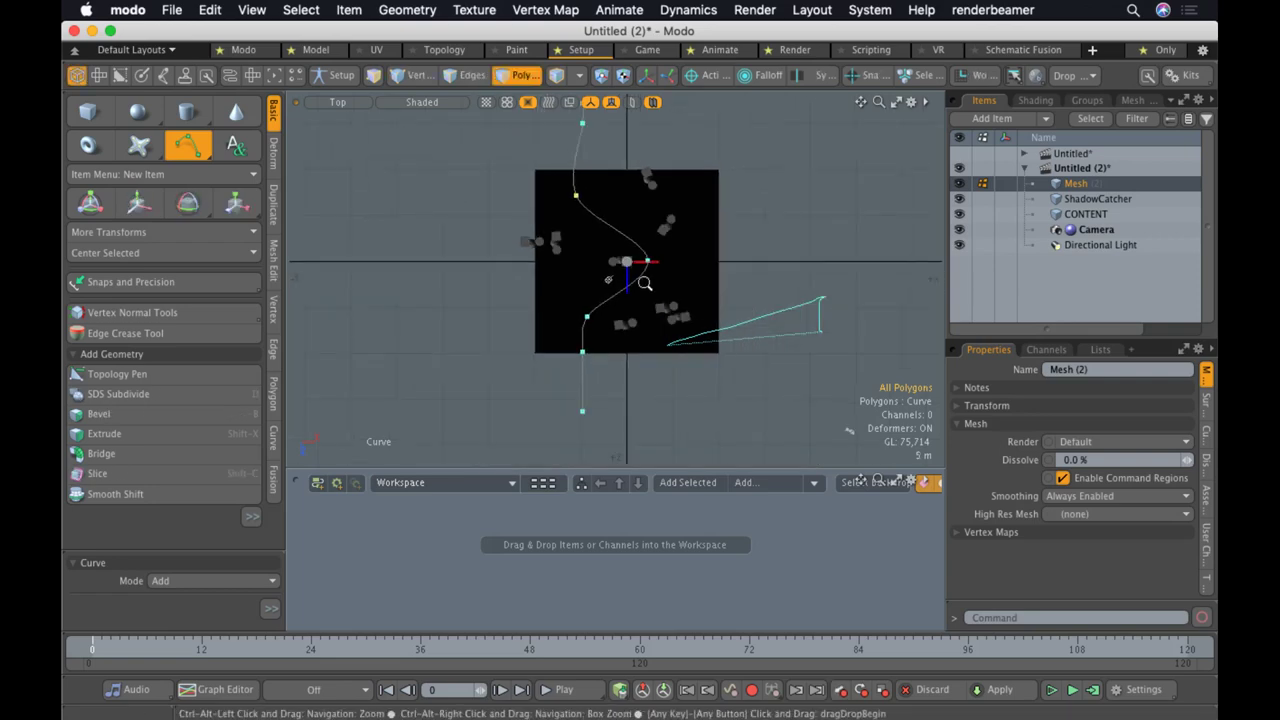
pyautogui.keyDown('ctrl'); pyautogui.keyDown('alt'); pyautogui.moveTo(556, 316); pyautogui.dragTo(680, 290); pyautogui.keyUp('alt'); pyautogui.keyUp('ctrl')
pyautogui.keyDown('alt'); pyautogui.keyDown('shift'); pyautogui.moveTo(730, 200); pyautogui.dragTo(702, 325); pyautogui.keyUp('shift'); pyautogui.keyUp('alt')
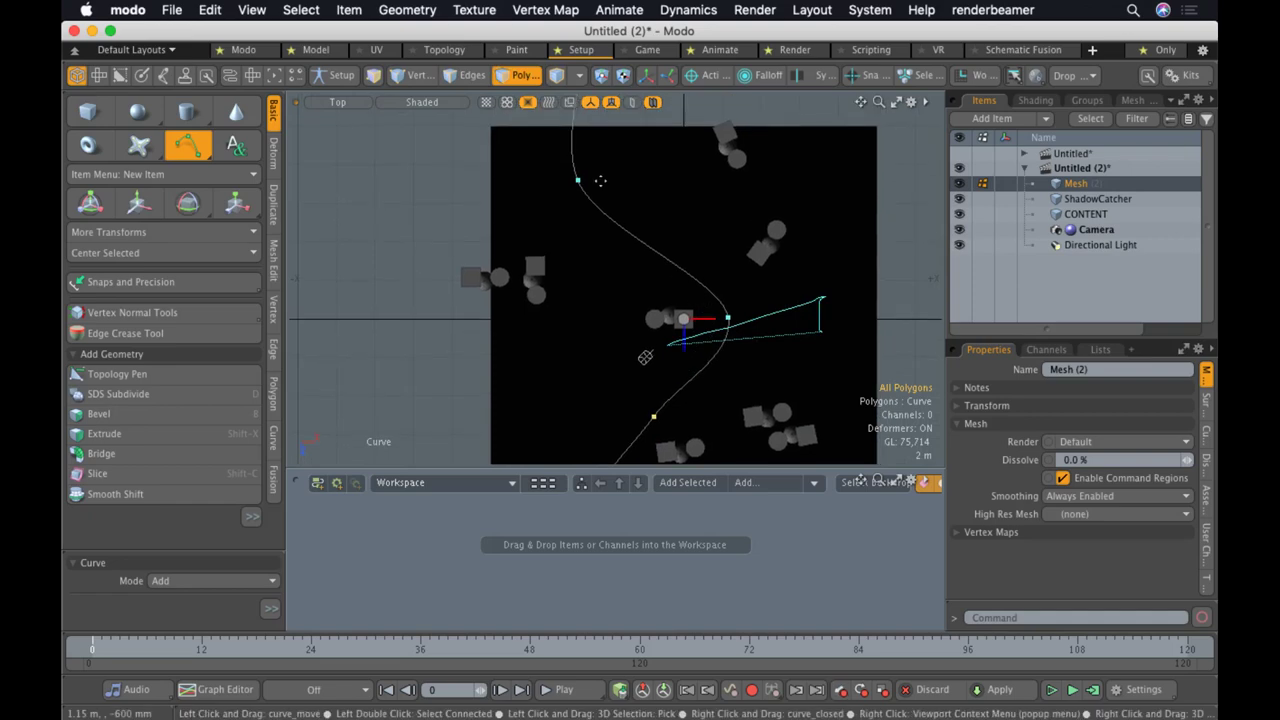
pyautogui.moveTo(578, 180); pyautogui.dragTo(606, 183)
pyautogui.keyDown('ctrl'); pyautogui.keyDown('alt'); pyautogui.moveTo(647, 382); pyautogui.dragTo(585, 383); pyautogui.keyUp('alt'); pyautogui.keyUp('ctrl')
pyautogui.keyDown('alt'); pyautogui.moveTo(623, 381); pyautogui.dragTo(614, 259); pyautogui.keyUp('alt')
# Check the curve against the shapes in the Perspective view, and drop the Curve tool and selection
pyautogui.click(337, 102)
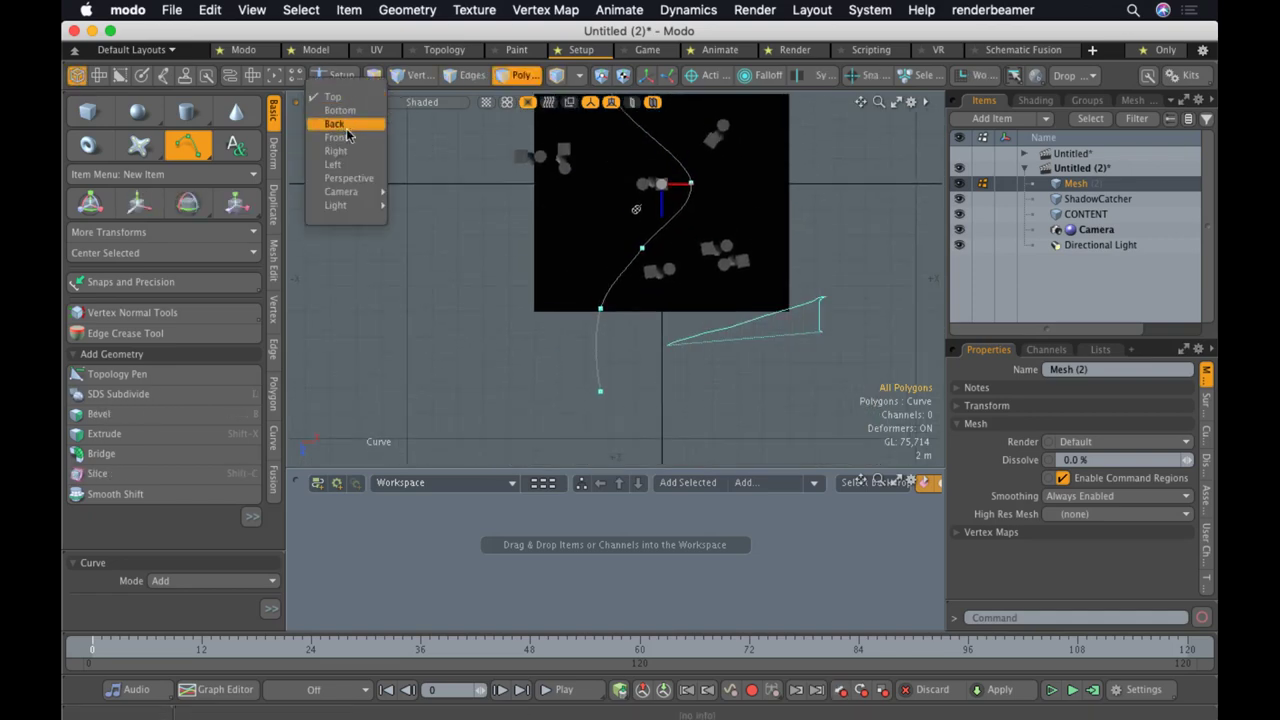
pyautogui.click(348, 187)
pyautogui.click(339, 101)
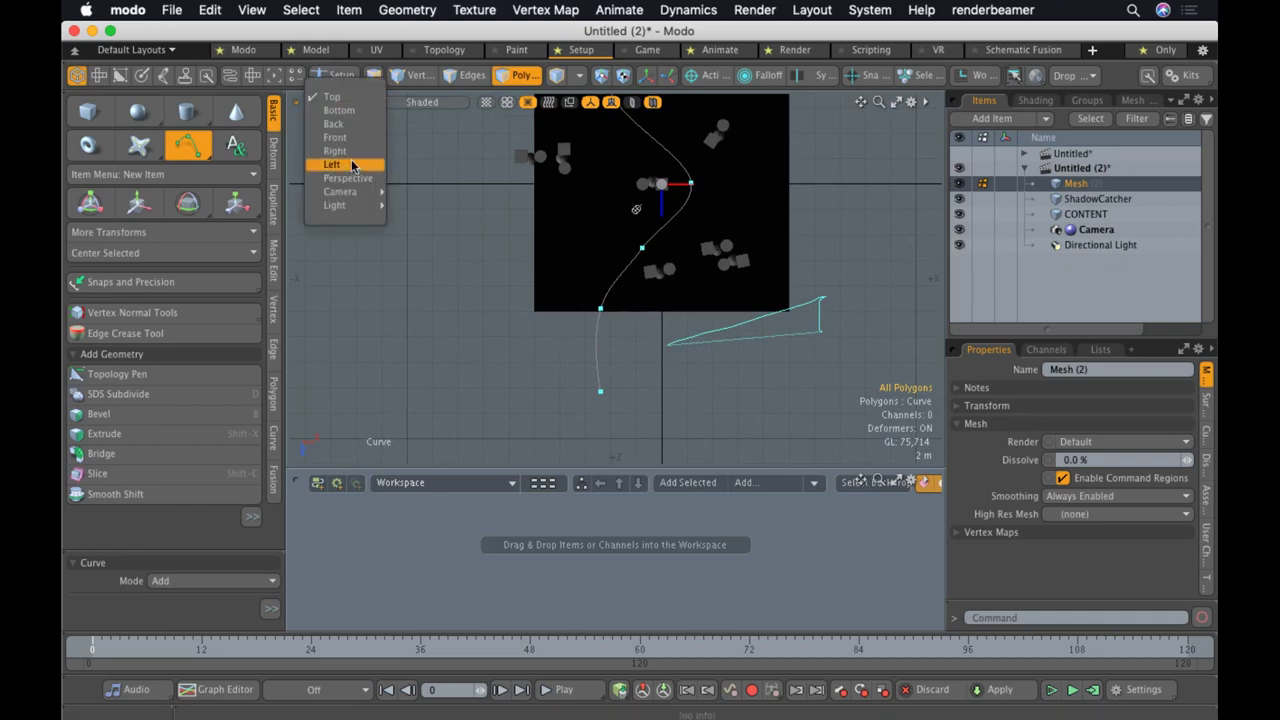
pyautogui.click(354, 178)
pyautogui.keyDown('alt'); pyautogui.moveTo(597, 362); pyautogui.dragTo(574, 431); pyautogui.keyUp('alt')
pyautogui.keyDown('alt'); pyautogui.moveTo(701, 288); pyautogui.dragTo(523, 297); pyautogui.keyUp('alt')
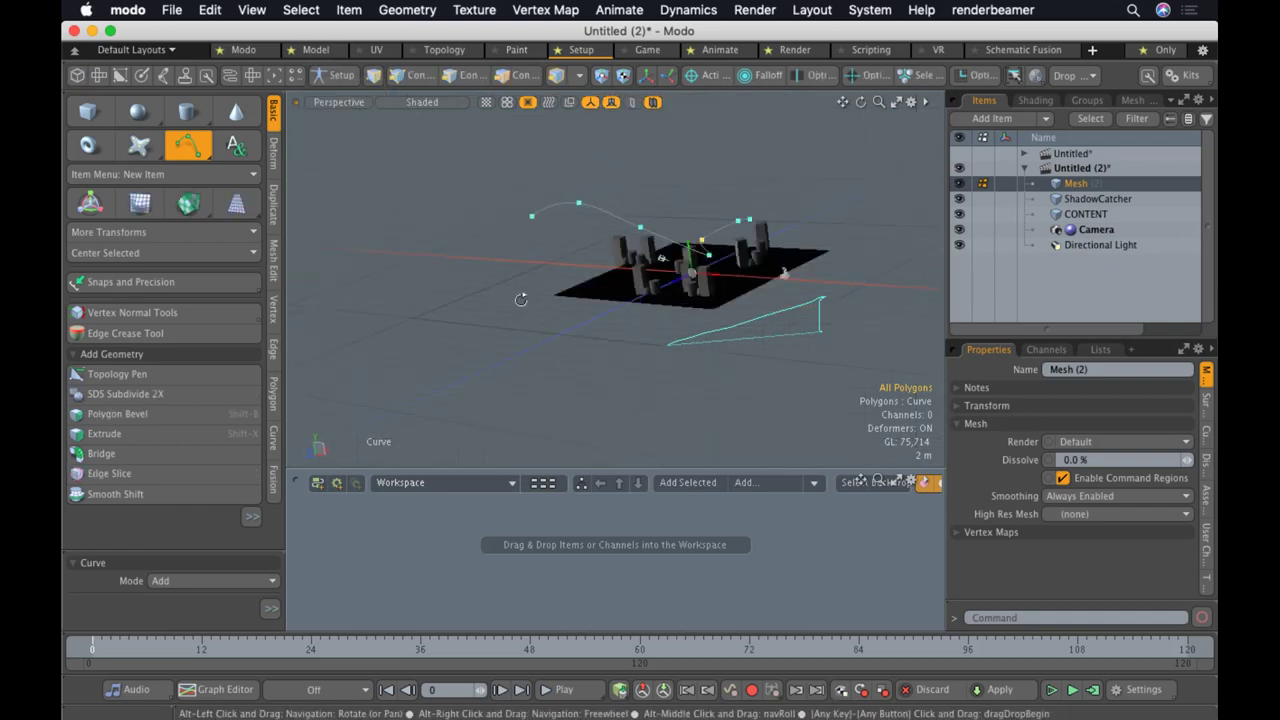
pyautogui.keyDown('ctrl'); pyautogui.keyDown('alt'); pyautogui.moveTo(628, 225); pyautogui.dragTo(677, 371); pyautogui.keyUp('alt'); pyautogui.keyUp('ctrl')
pyautogui.press('Escape')
pyautogui.press('Escape')
# Move the top polygon of the central box in the CONTENT mesh upward to make a tall tower, and clear the selection
pyautogui.click(674, 287)
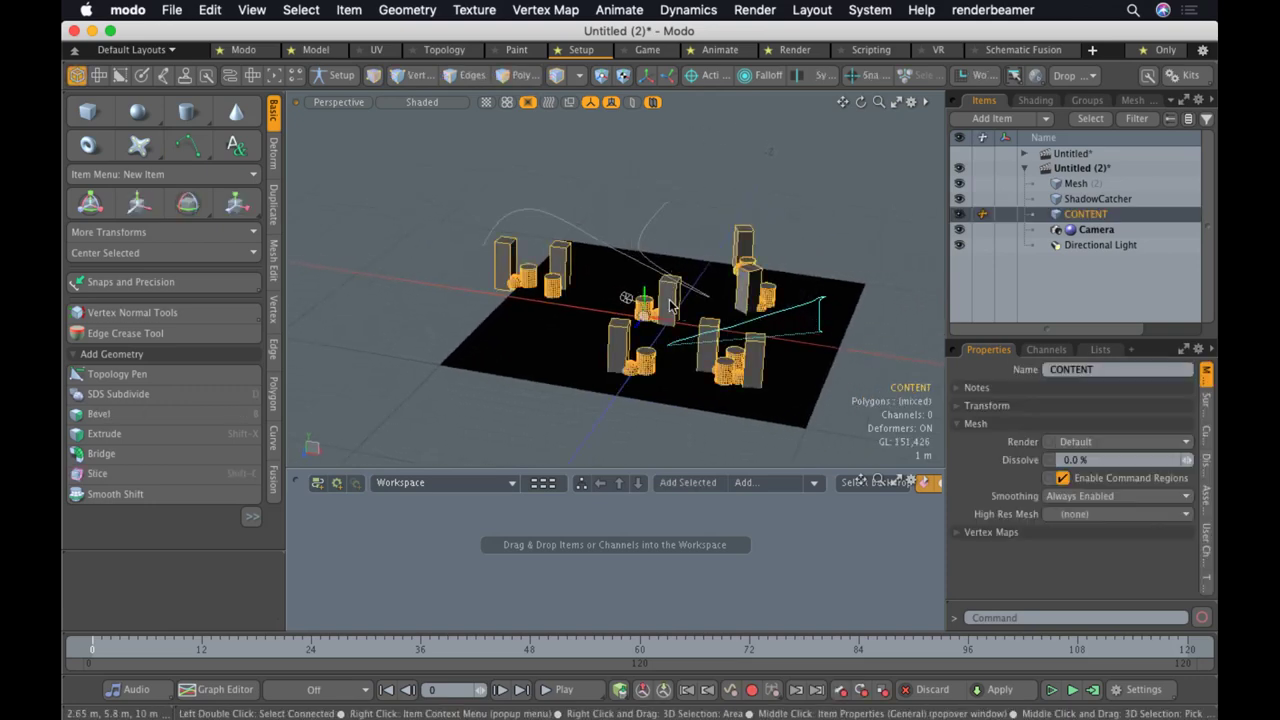
pyautogui.press('2')
pyautogui.press('3')
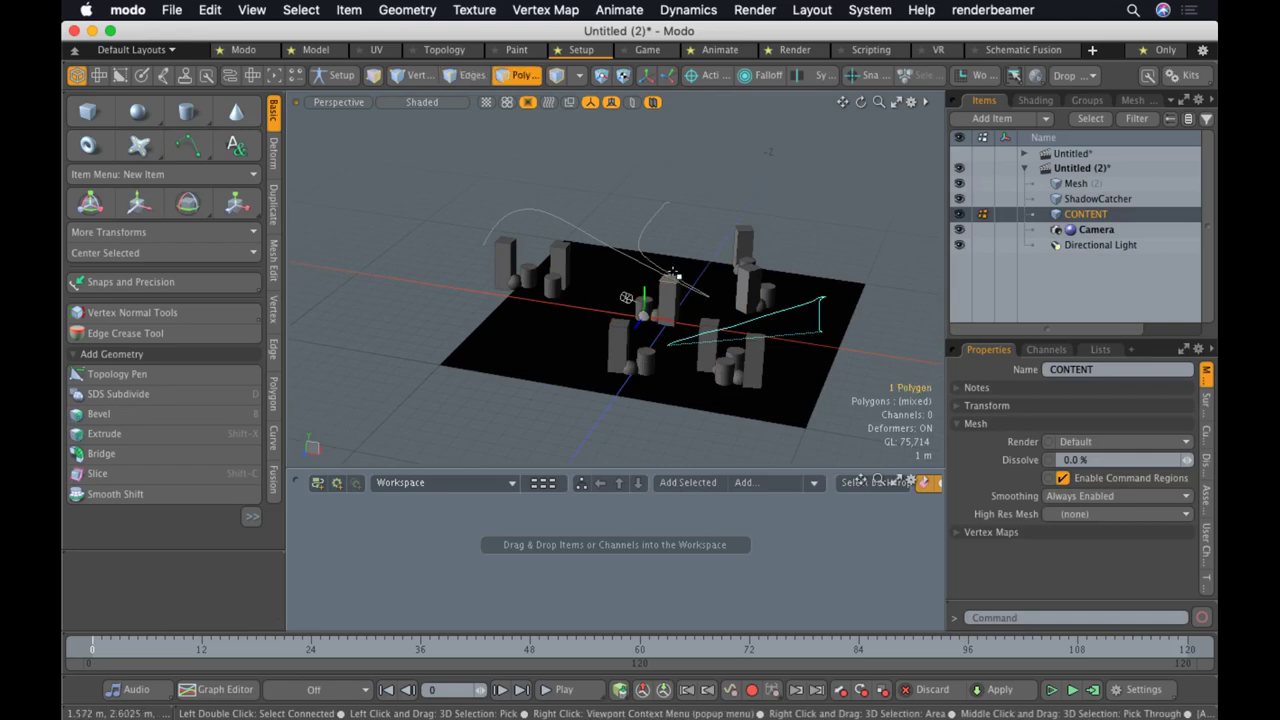
pyautogui.click(672, 275)
pyautogui.press('w')
pyautogui.moveTo(673, 257); pyautogui.dragTo(674, 142)
pyautogui.press('q')
pyautogui.press('Escape')
# Raise the tops of one cylinder and the box beside it, moving the box top up about 1.5 m, and clear the selection
pyautogui.keyDown('alt'); pyautogui.moveTo(712, 390); pyautogui.dragTo(804, 326); pyautogui.keyUp('alt')
pyautogui.click(819, 318)
pyautogui.press('w')
pyautogui.moveTo(824, 283); pyautogui.dragTo(804, 218)
pyautogui.press('q')
pyautogui.click(795, 288)
pyautogui.press('w')
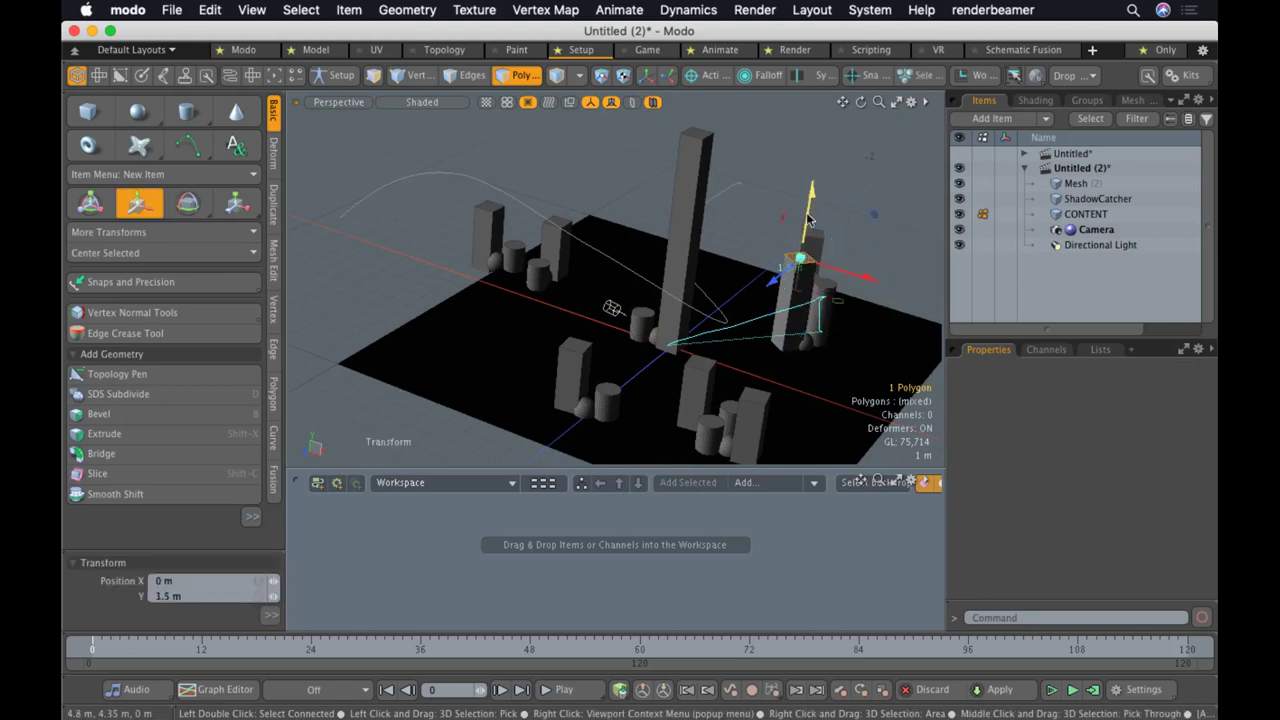
pyautogui.press('q')
pyautogui.press('Escape')
# Select the curve in Mesh (2), examine its points with the Curve tool in Edit mode, and drop the tool and selection
pyautogui.keyDown('alt'); pyautogui.moveTo(712, 372); pyautogui.dragTo(613, 263); pyautogui.keyUp('alt')
pyautogui.press('3')
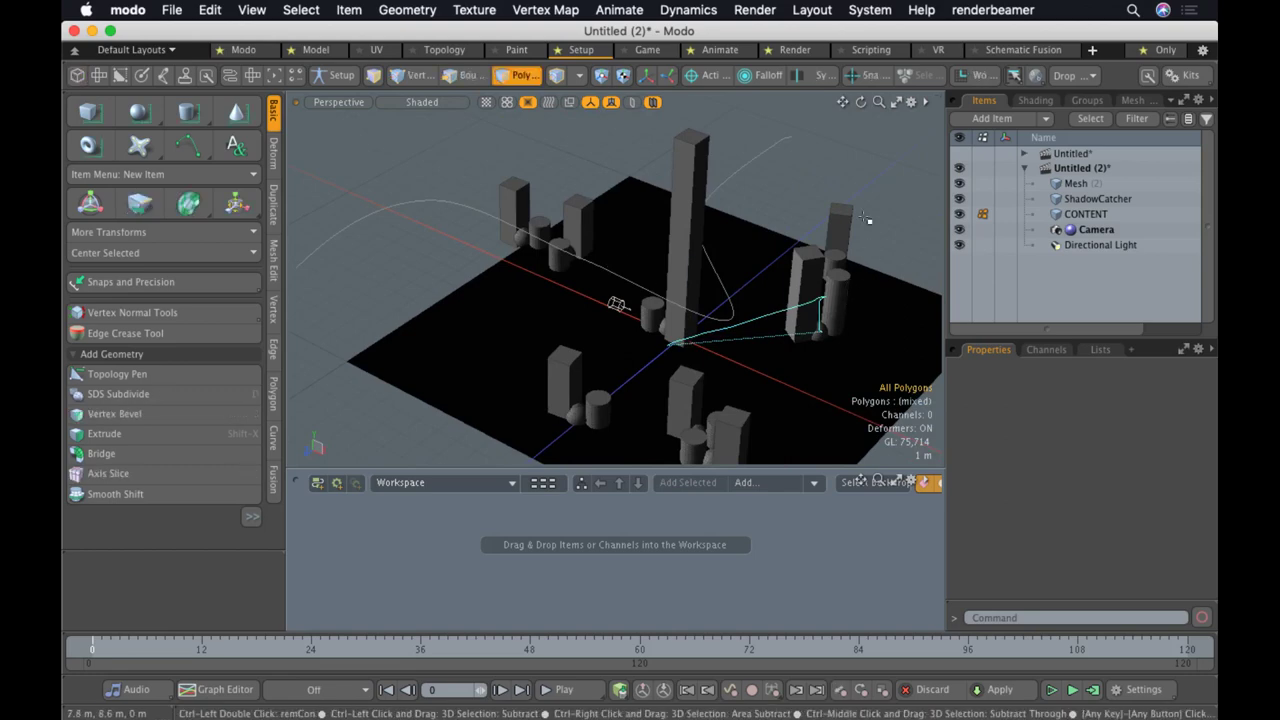
pyautogui.press('1')
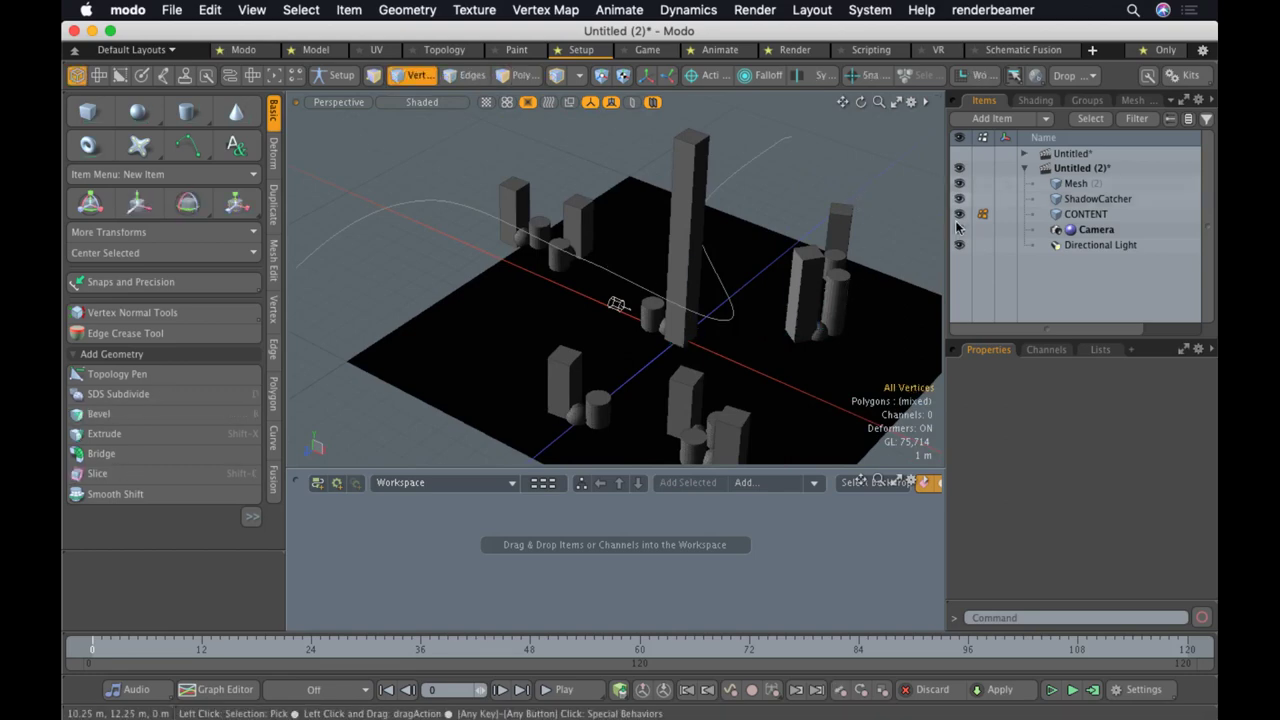
pyautogui.press('ctrl')
pyautogui.keyDown('ctrl'); pyautogui.keyDown('alt'); pyautogui.moveTo(687, 254); pyautogui.dragTo(737, 268); pyautogui.keyUp('alt'); pyautogui.keyUp('ctrl')
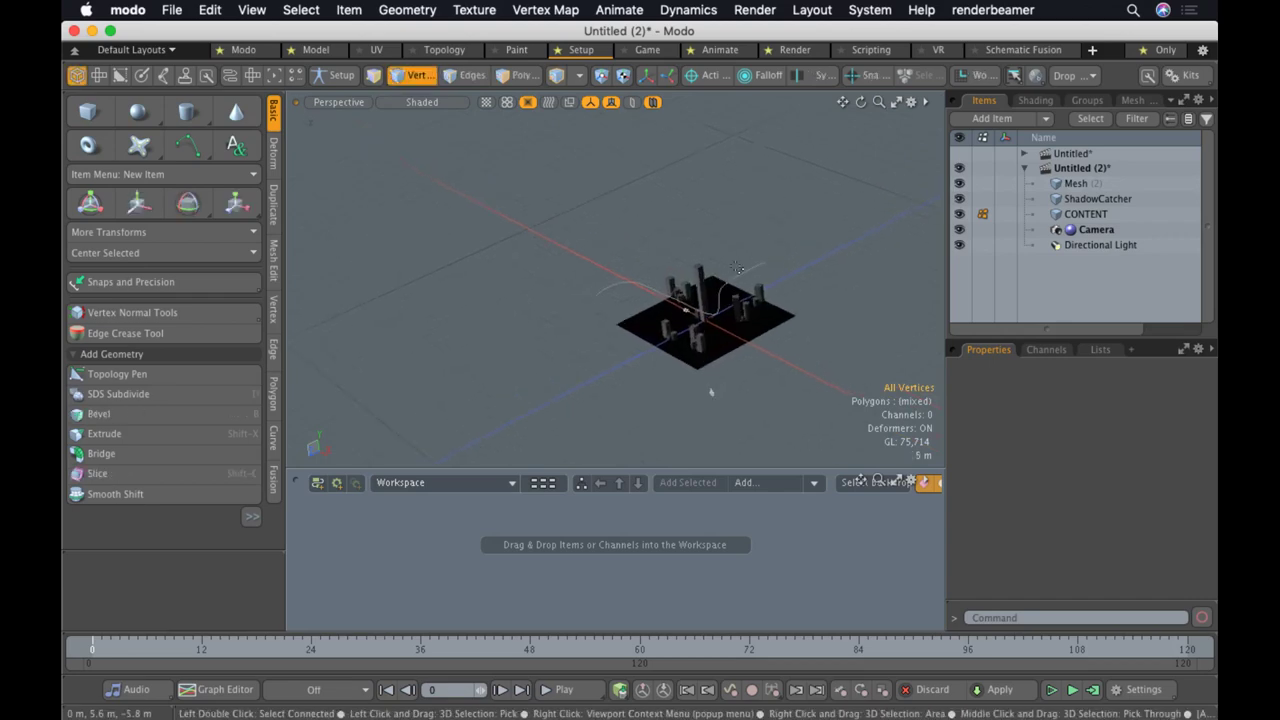
pyautogui.press('3')
pyautogui.press('5')
pyautogui.click(750, 272)
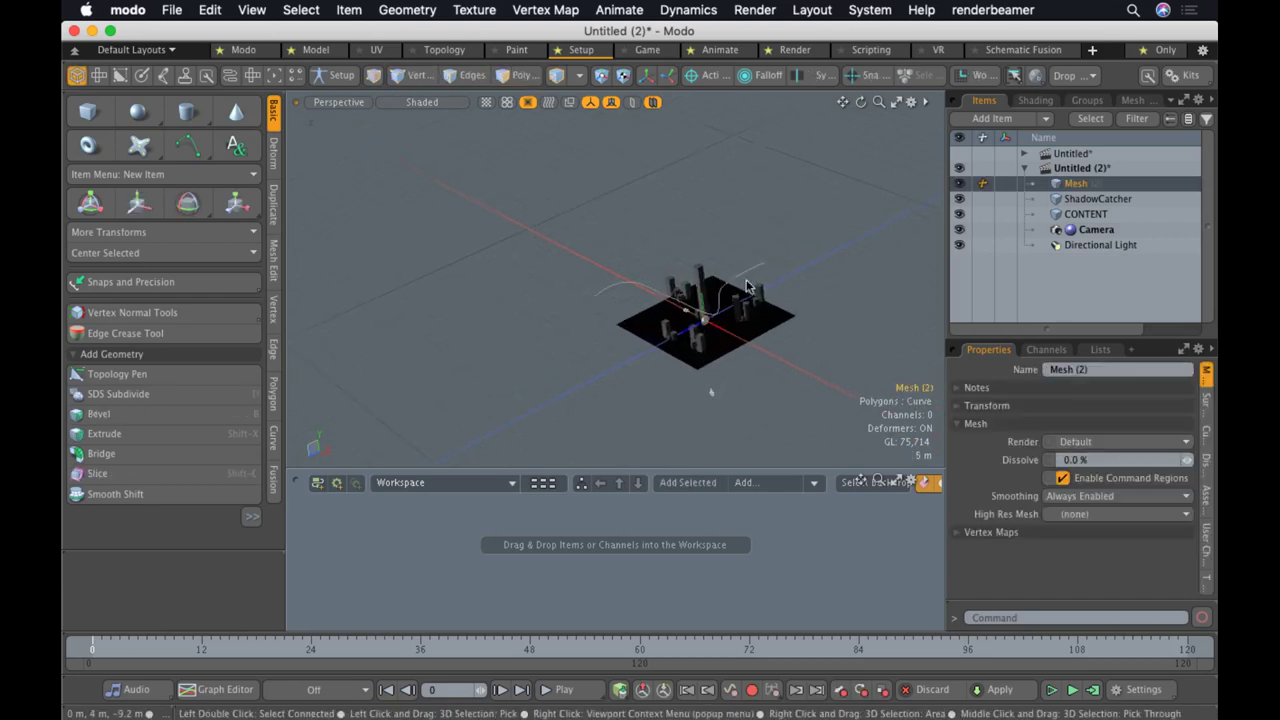
pyautogui.press('3')
pyautogui.click(755, 266)
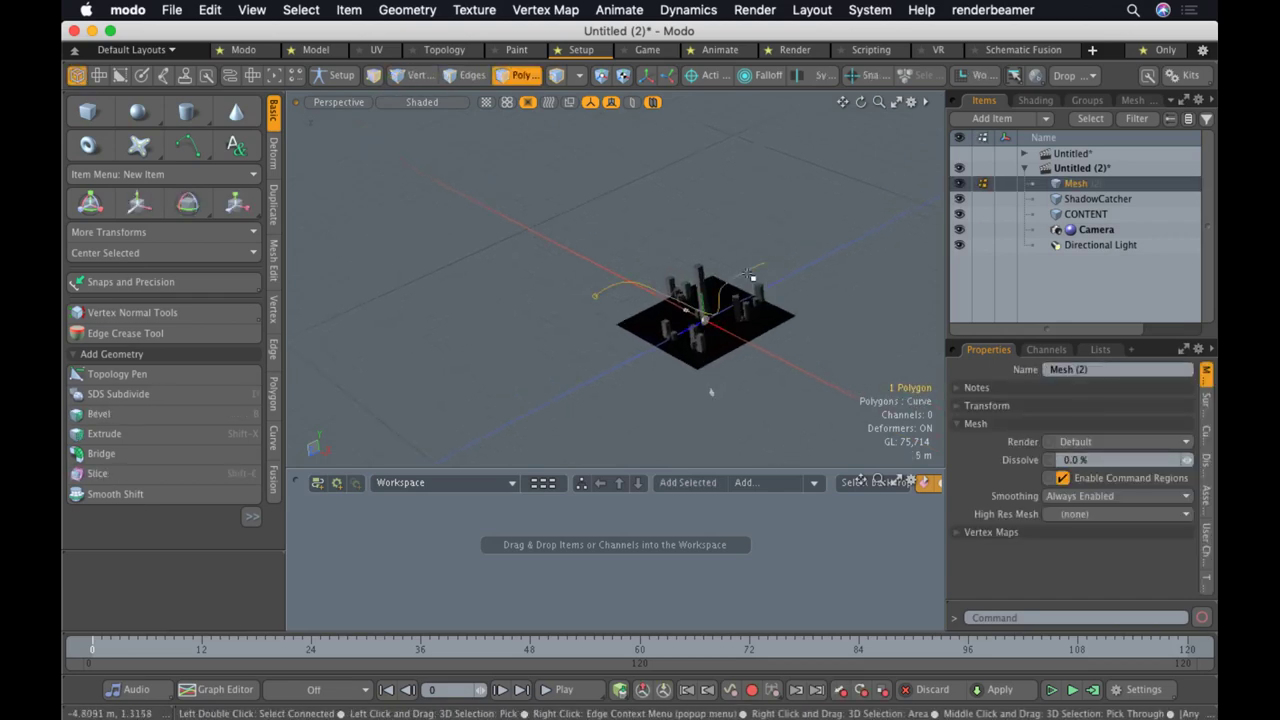
pyautogui.hotkey('shift', 'c')
pyautogui.keyDown('alt'); pyautogui.moveTo(755, 462); pyautogui.dragTo(809, 526); pyautogui.keyUp('alt')
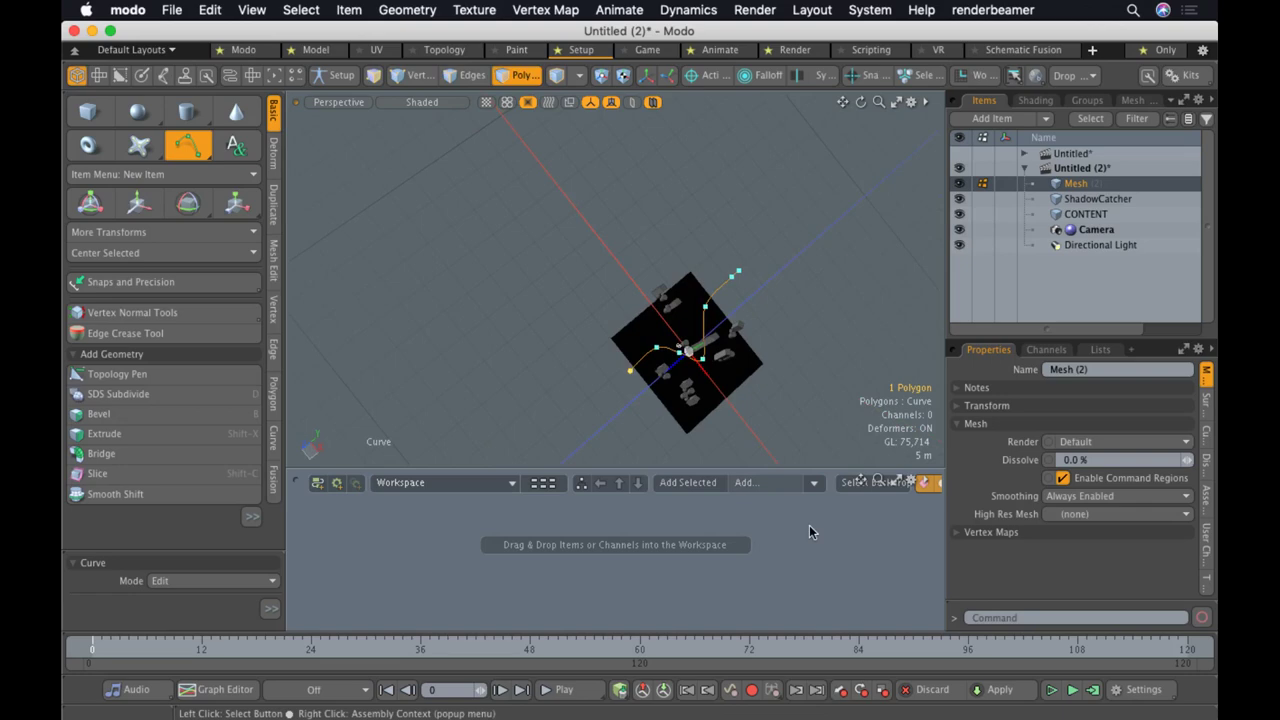
pyautogui.press('Escape')
pyautogui.press('Escape')
pyautogui.press('Escape')
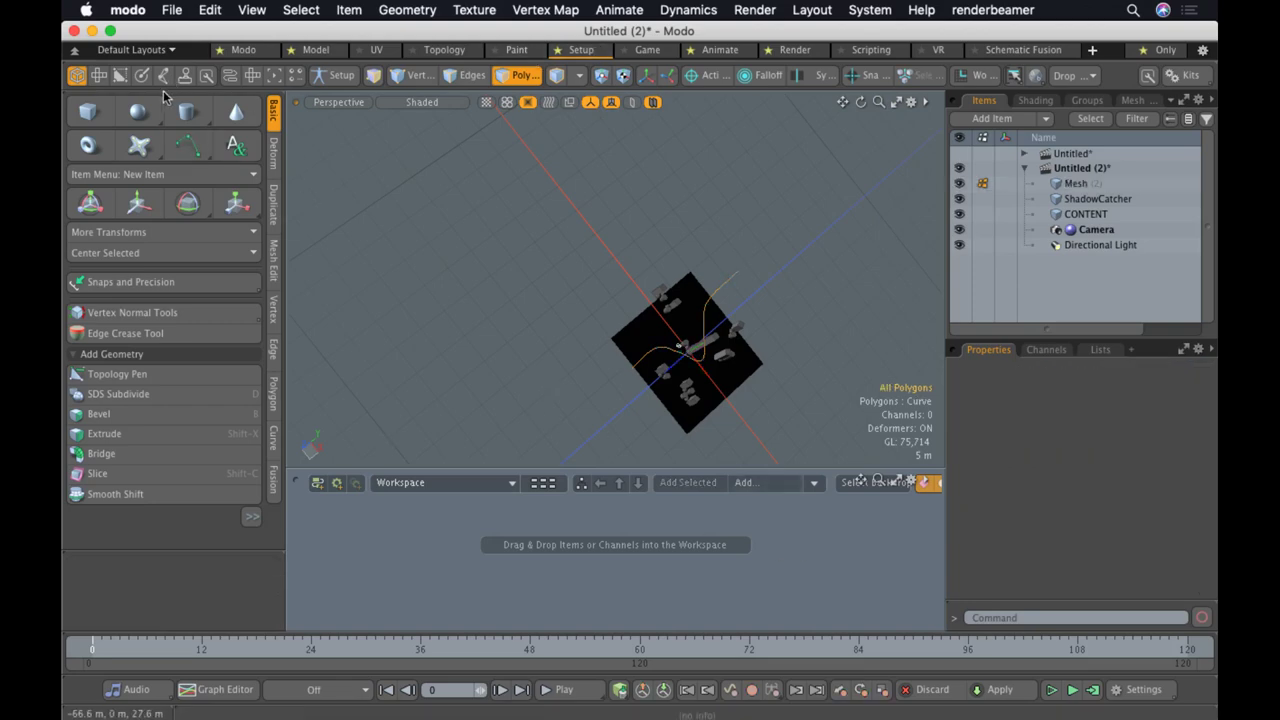
# Look through the Setup tool sets and bring up the channel modifiers and constraints
pyautogui.click(598, 50)
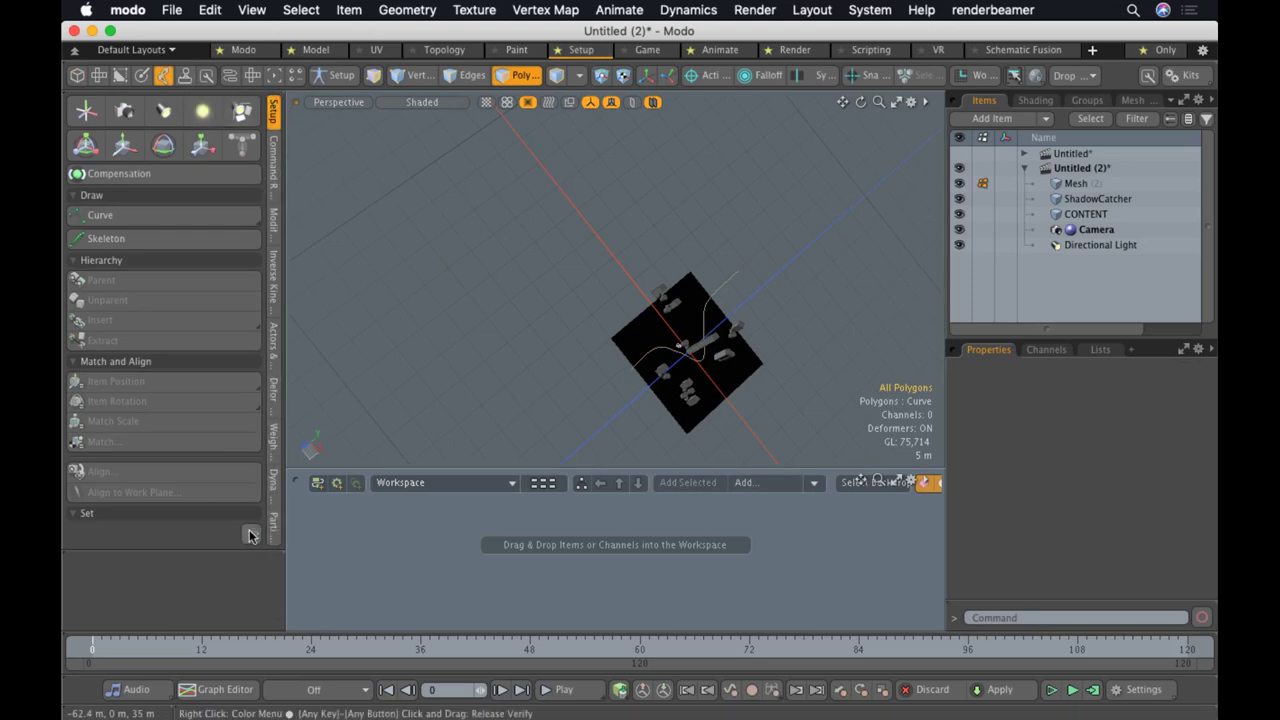
pyautogui.moveTo(214, 550); pyautogui.dragTo(218, 604)
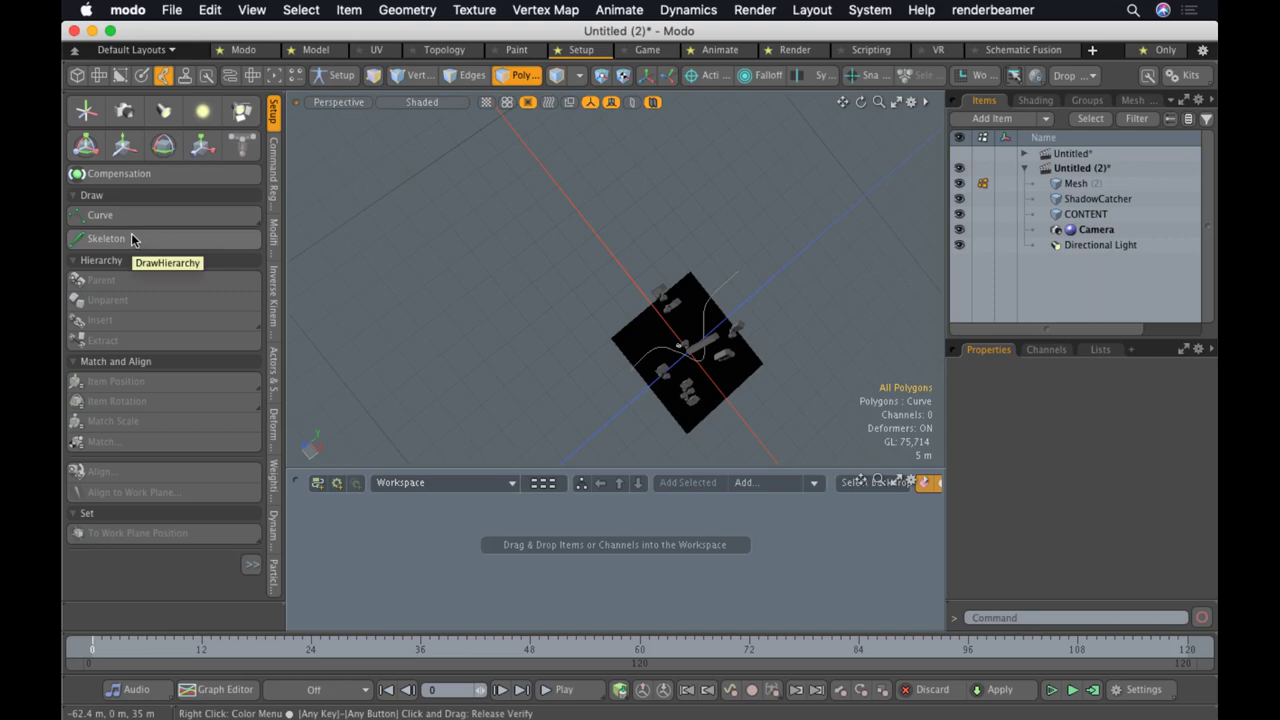
pyautogui.click(273, 172)
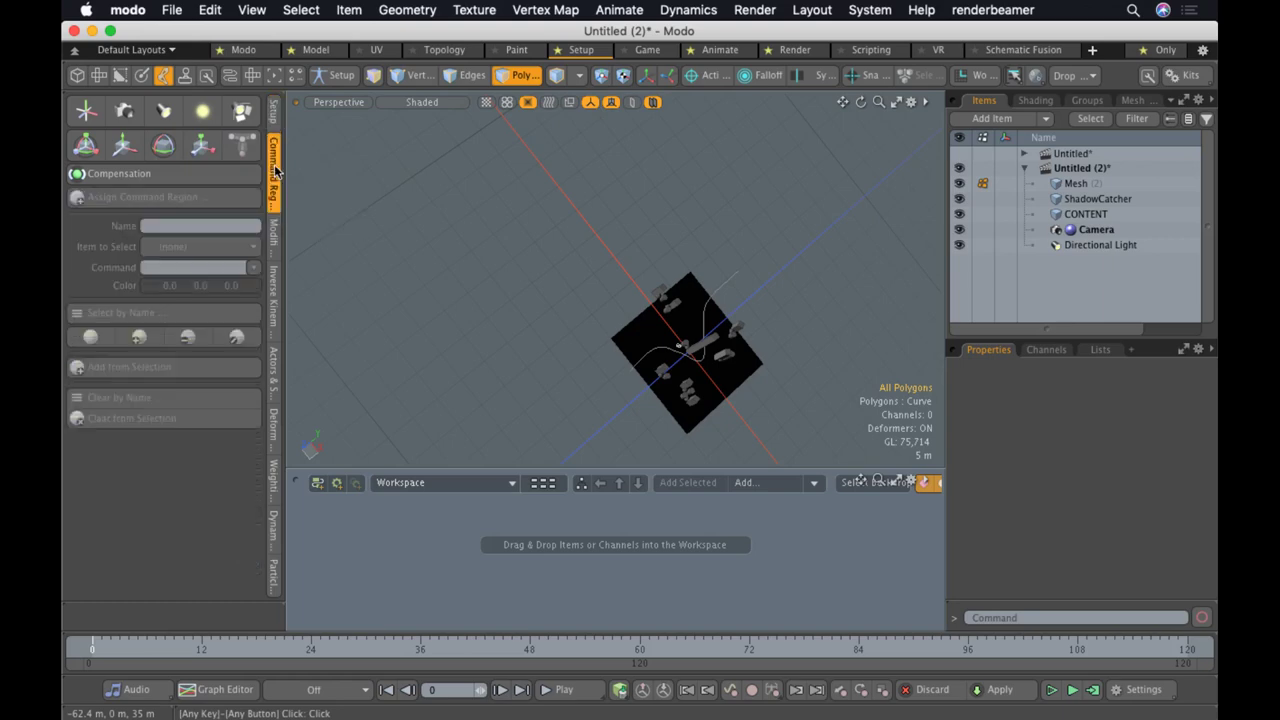
pyautogui.click(277, 250)
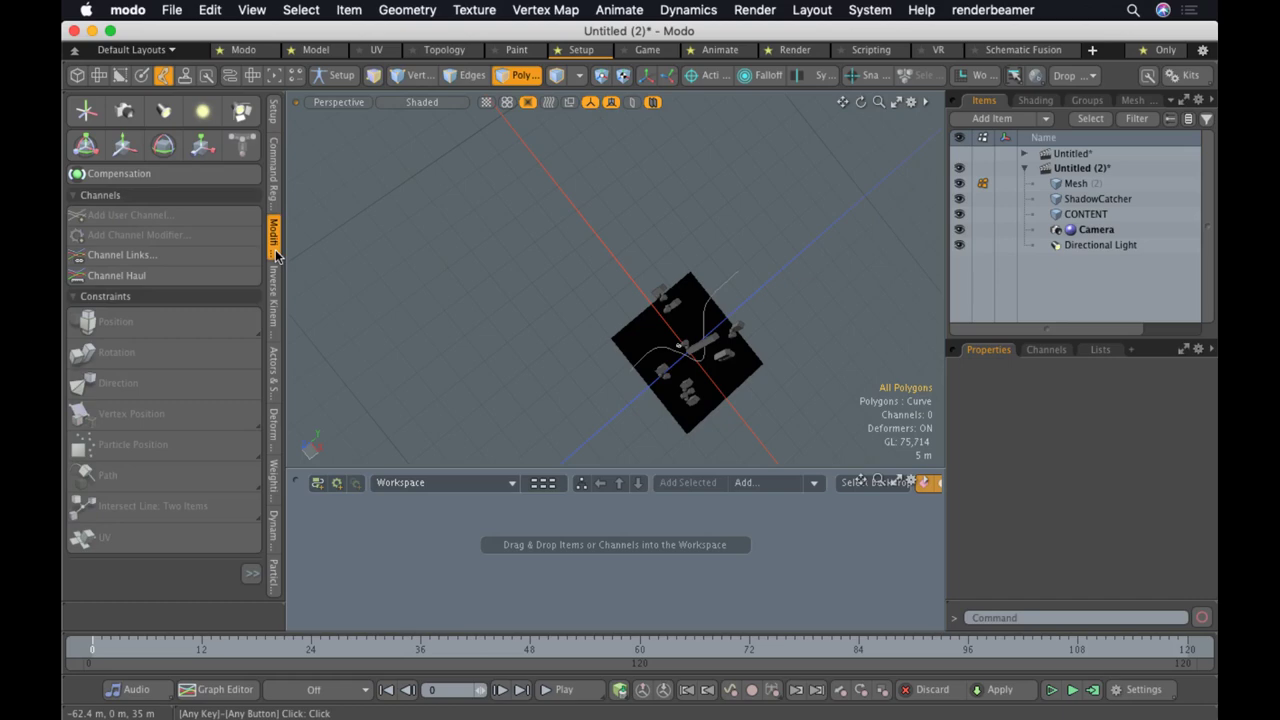
pyautogui.click(278, 300)
pyautogui.click(278, 362)
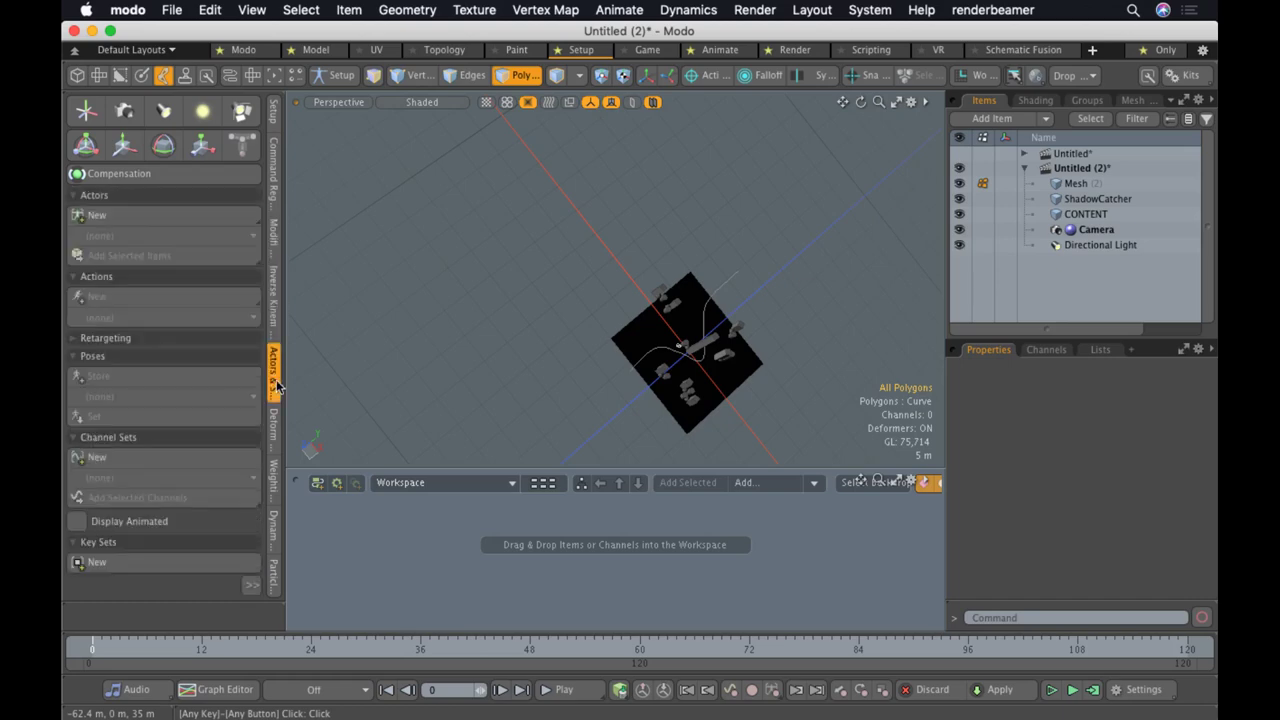
pyautogui.click(278, 256)
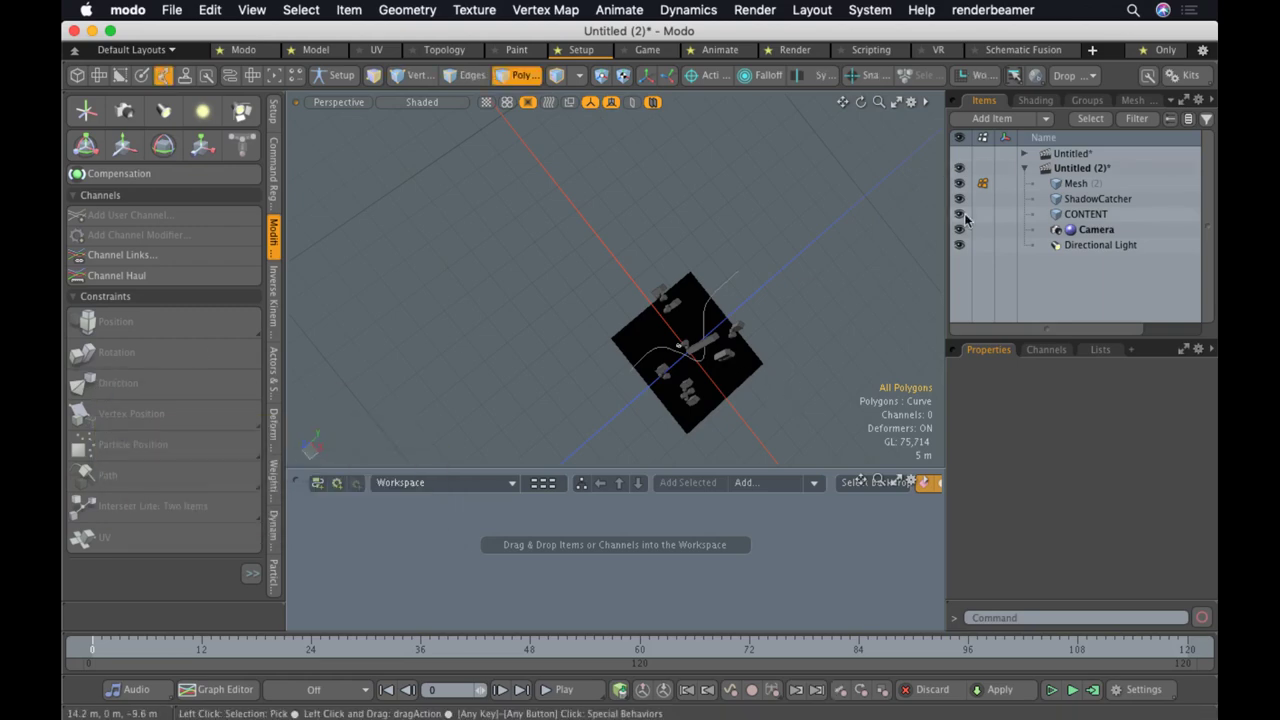
# Select the Mesh (2) item, try selecting its curve in edge mode, and clear the edge selection
pyautogui.click(1090, 230)
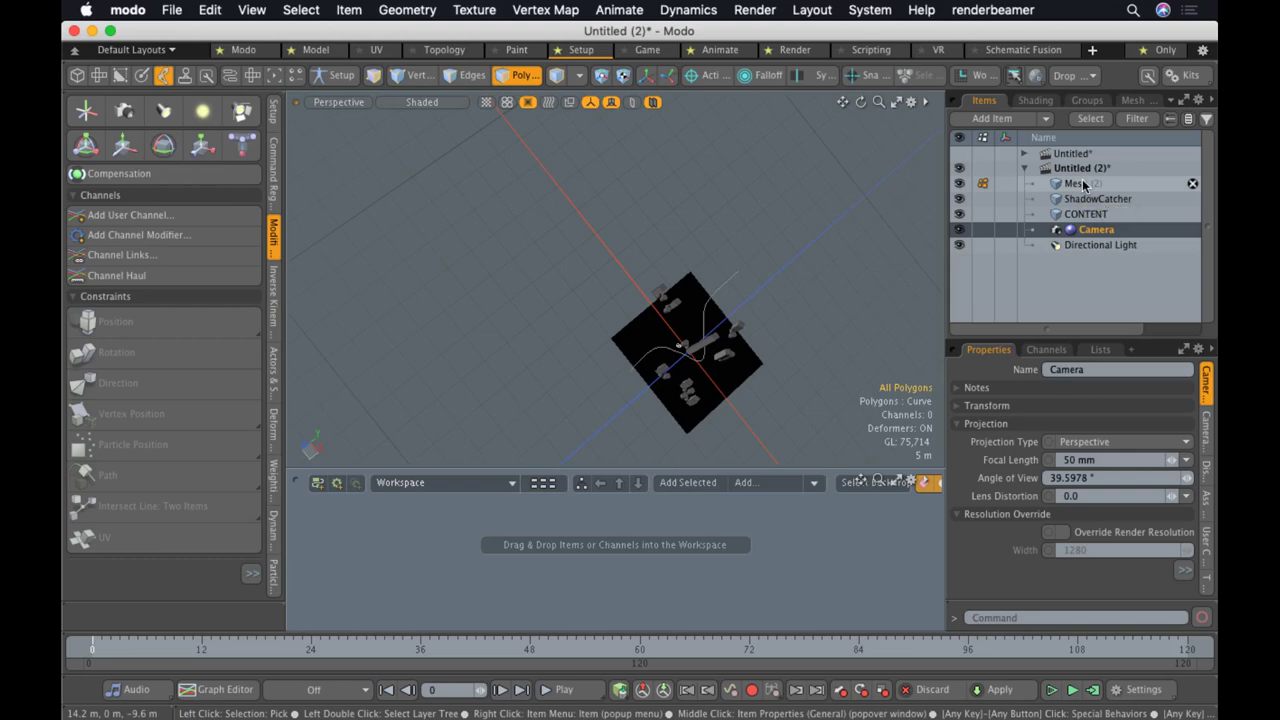
pyautogui.click(1081, 184)
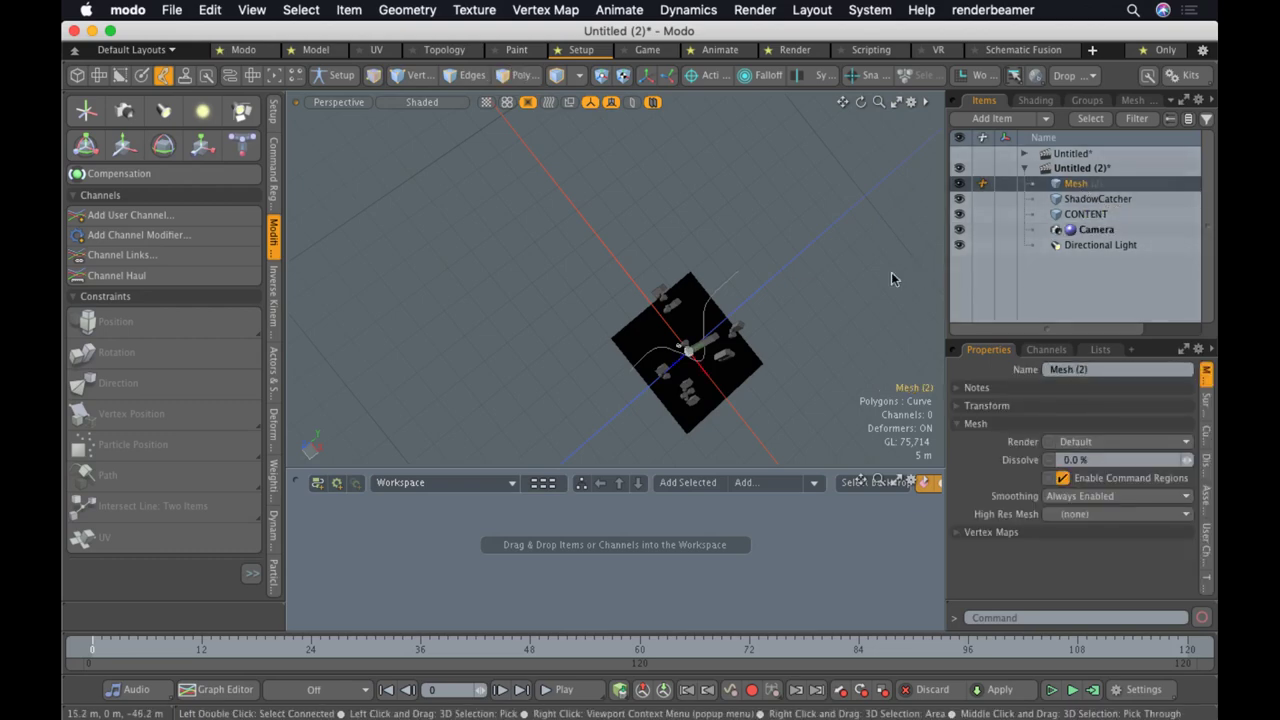
pyautogui.press('2')
pyautogui.click(732, 278)
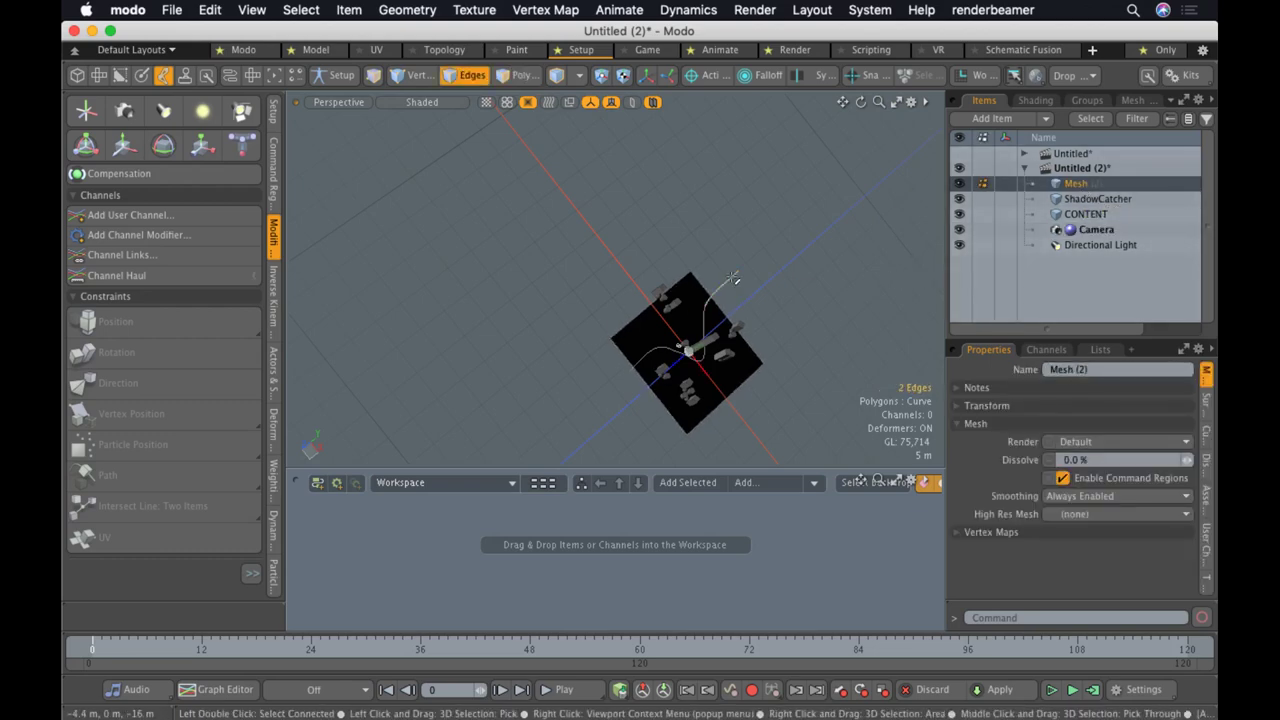
pyautogui.doubleClick(734, 282)
pyautogui.press('Escape')
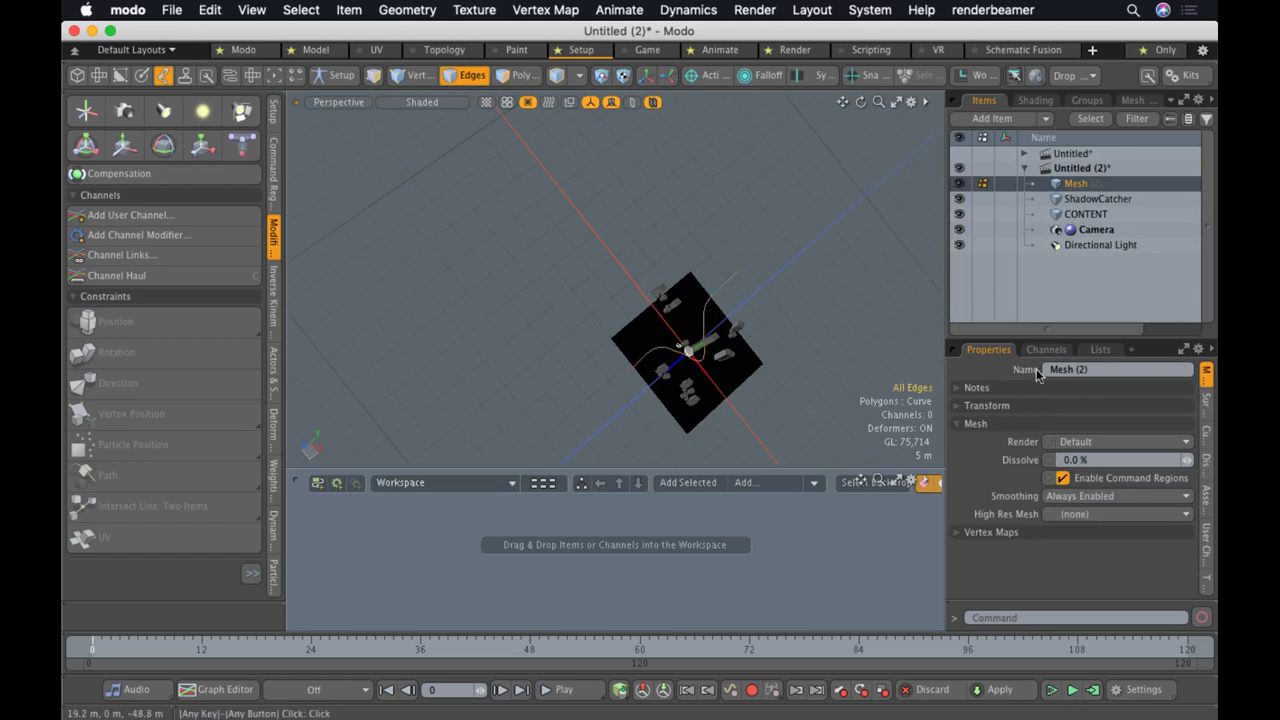
# Rename the curve's mesh item as PATHWAY
pyautogui.click(1095, 373)
pyautogui.write('PATHWAY')
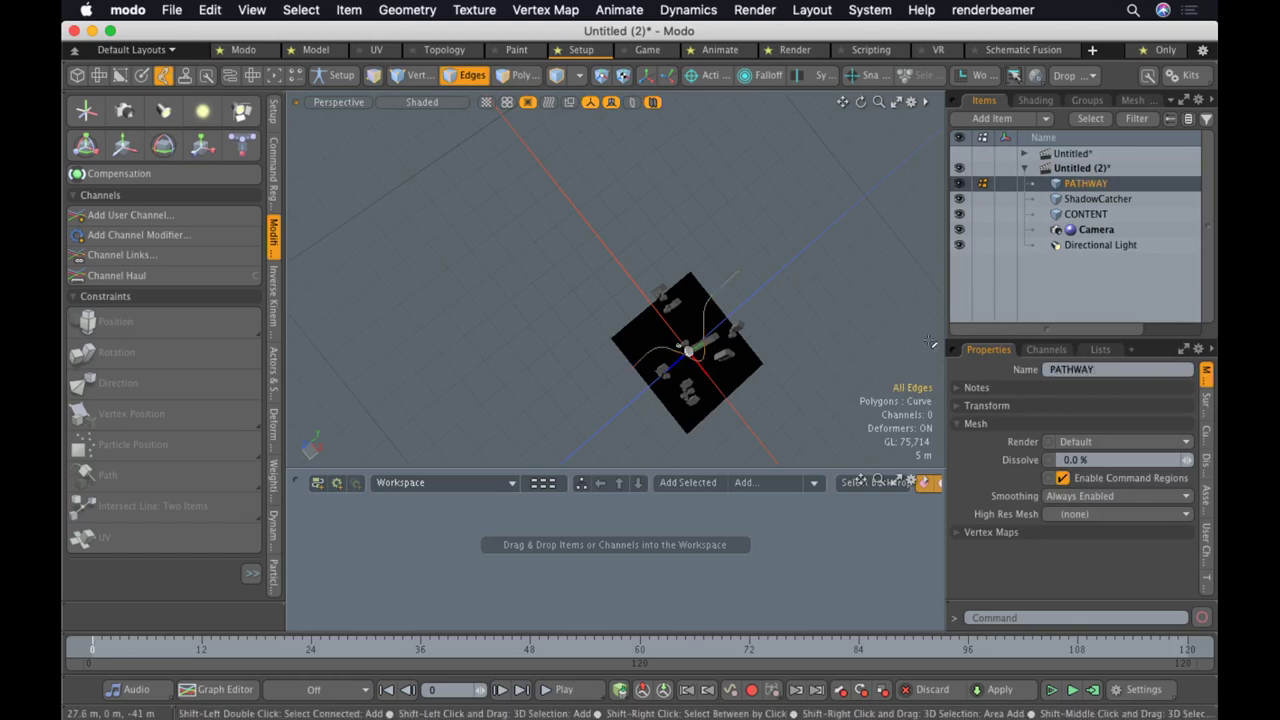
# Try selecting PATHWAY followed by the camera, then clear the selection and try applying a Path constraint
pyautogui.click(1096, 229)
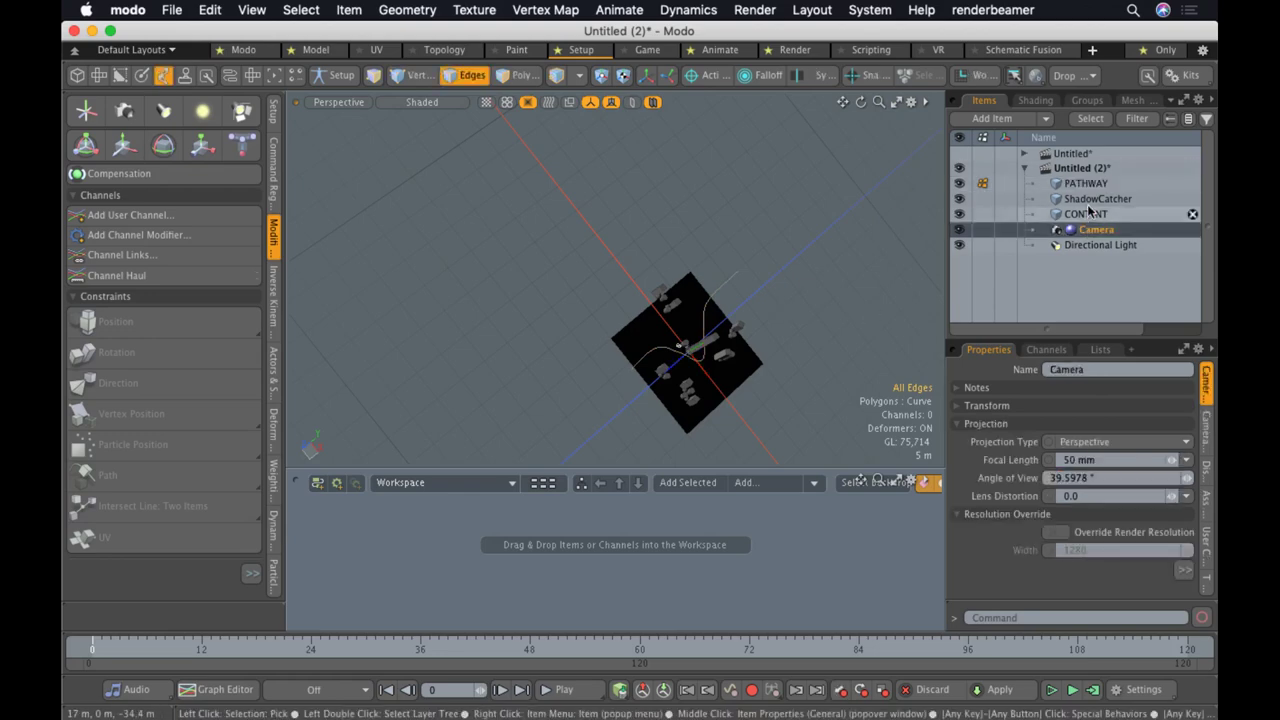
pyautogui.rightClick(1091, 184)
pyautogui.click(1091, 184)
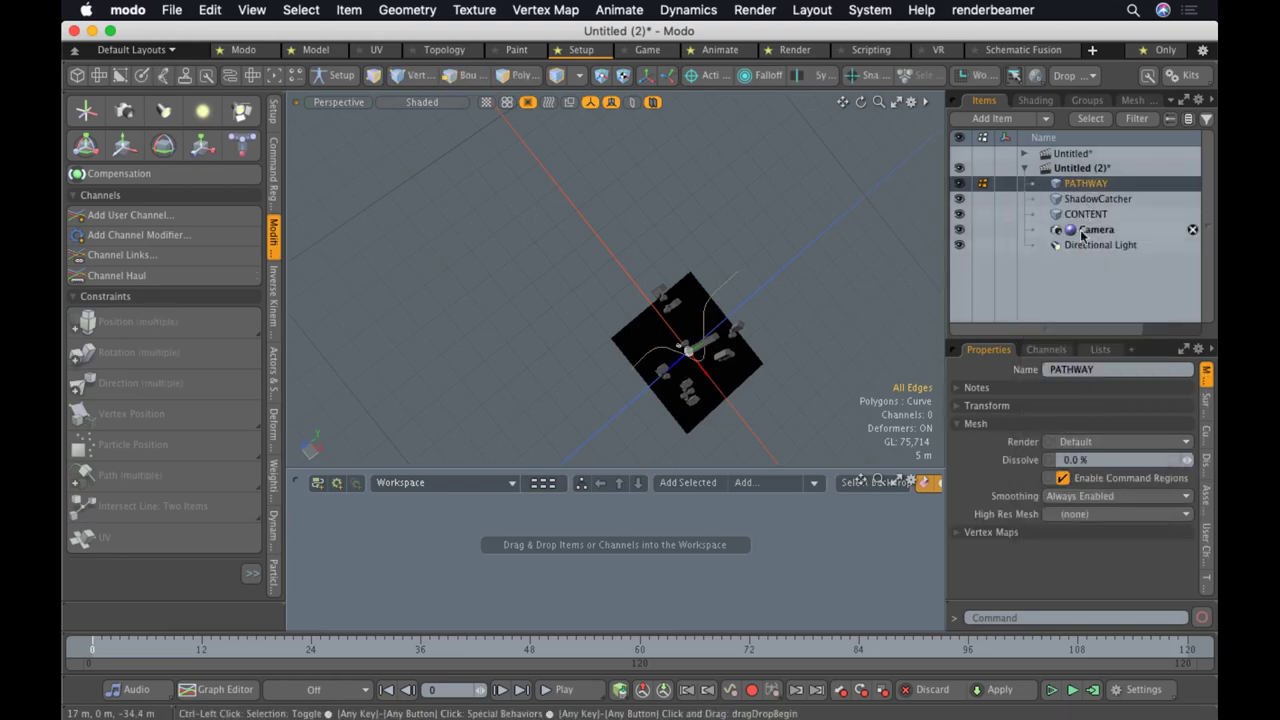
pyautogui.keyDown('ctrl'); pyautogui.click(1085, 230); pyautogui.keyUp('ctrl')
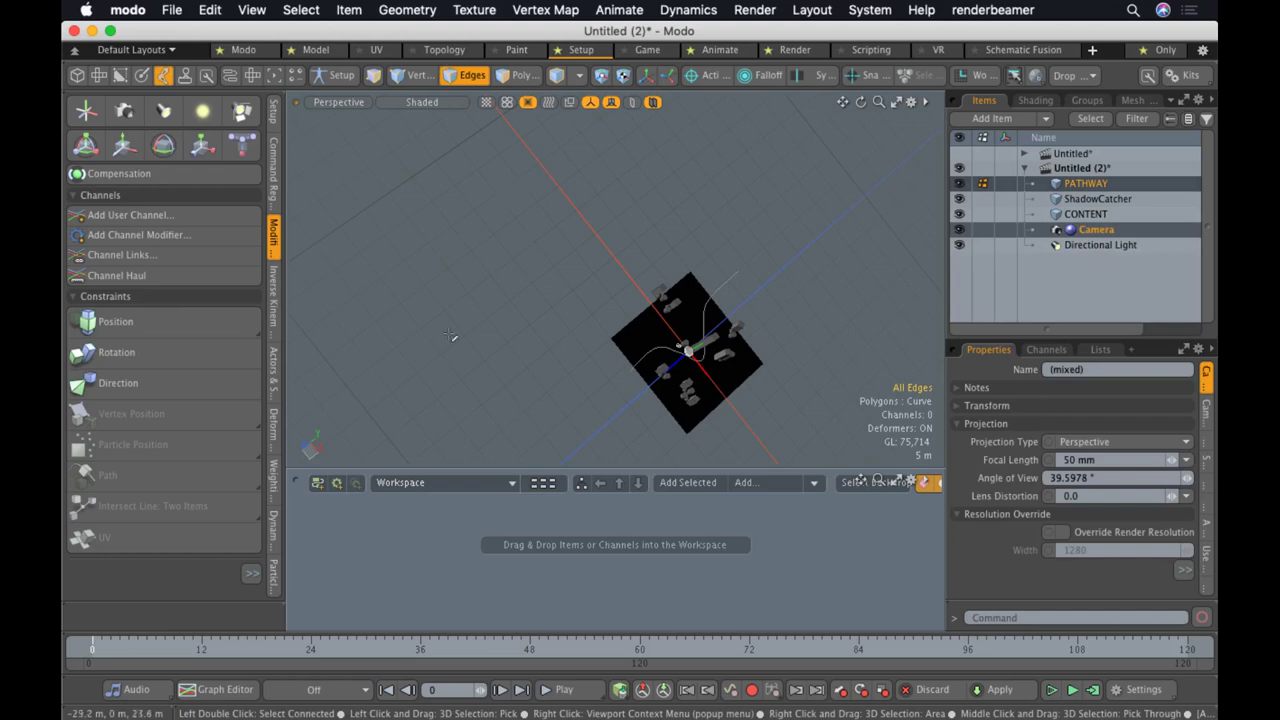
pyautogui.click(1137, 278)
pyautogui.click(1095, 183)
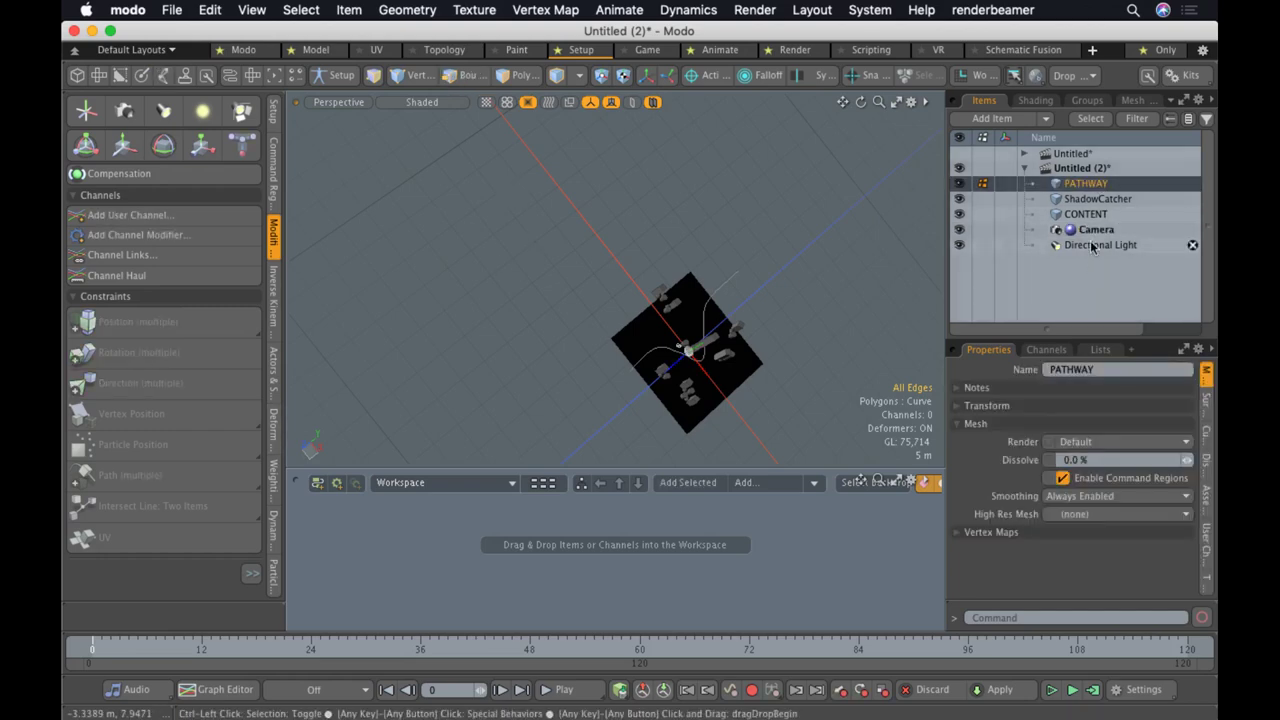
pyautogui.keyDown('ctrl'); pyautogui.click(1096, 229); pyautogui.keyUp('ctrl')
pyautogui.press('2')
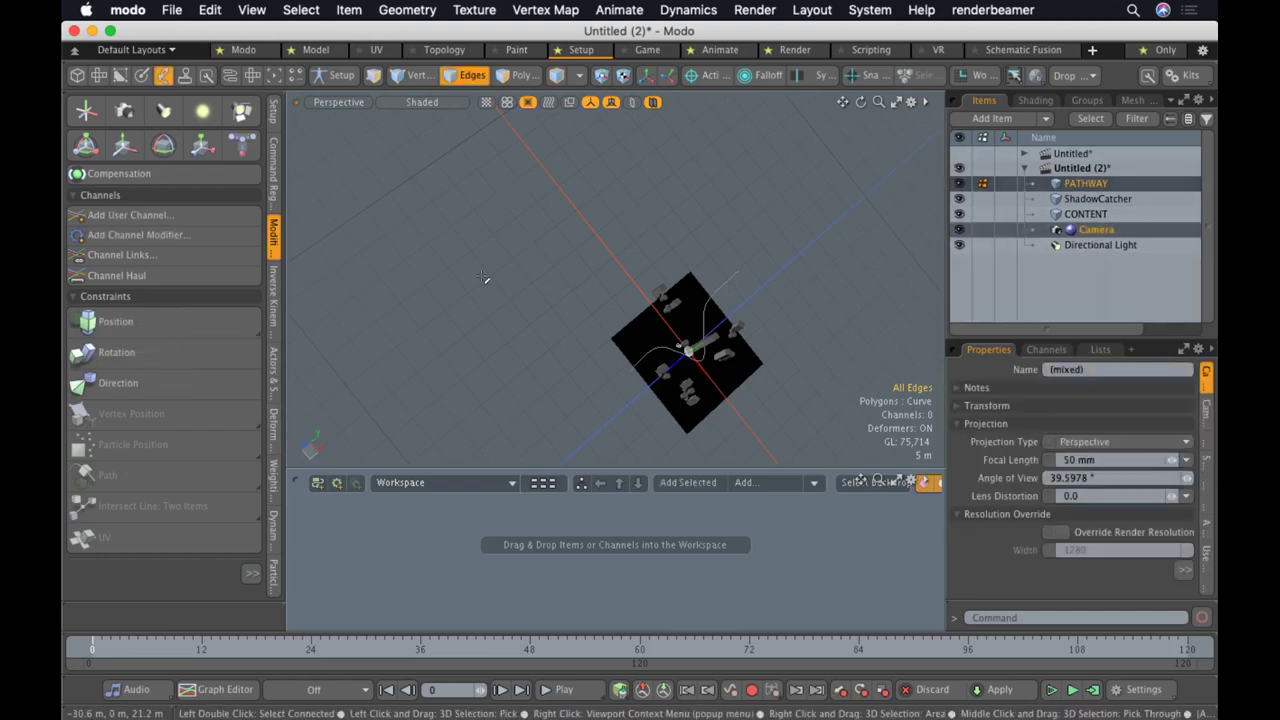
pyautogui.press('space')
pyautogui.press('Escape')
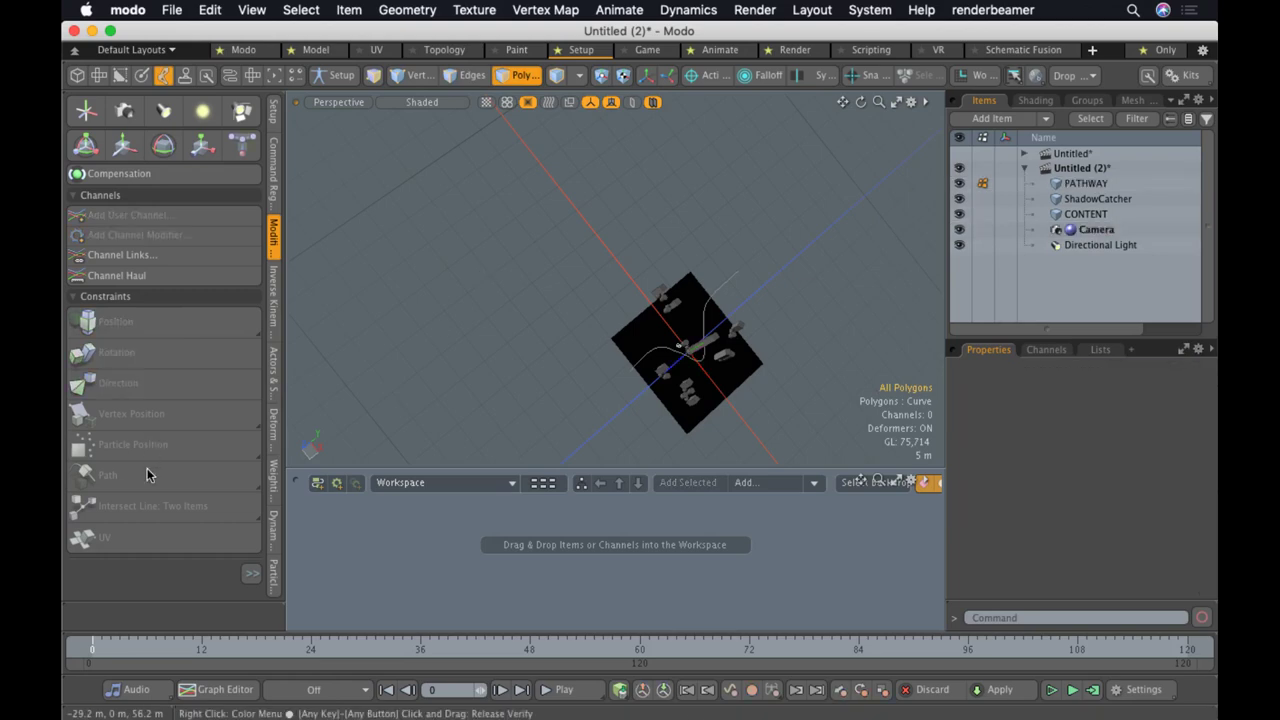
pyautogui.click(147, 470)
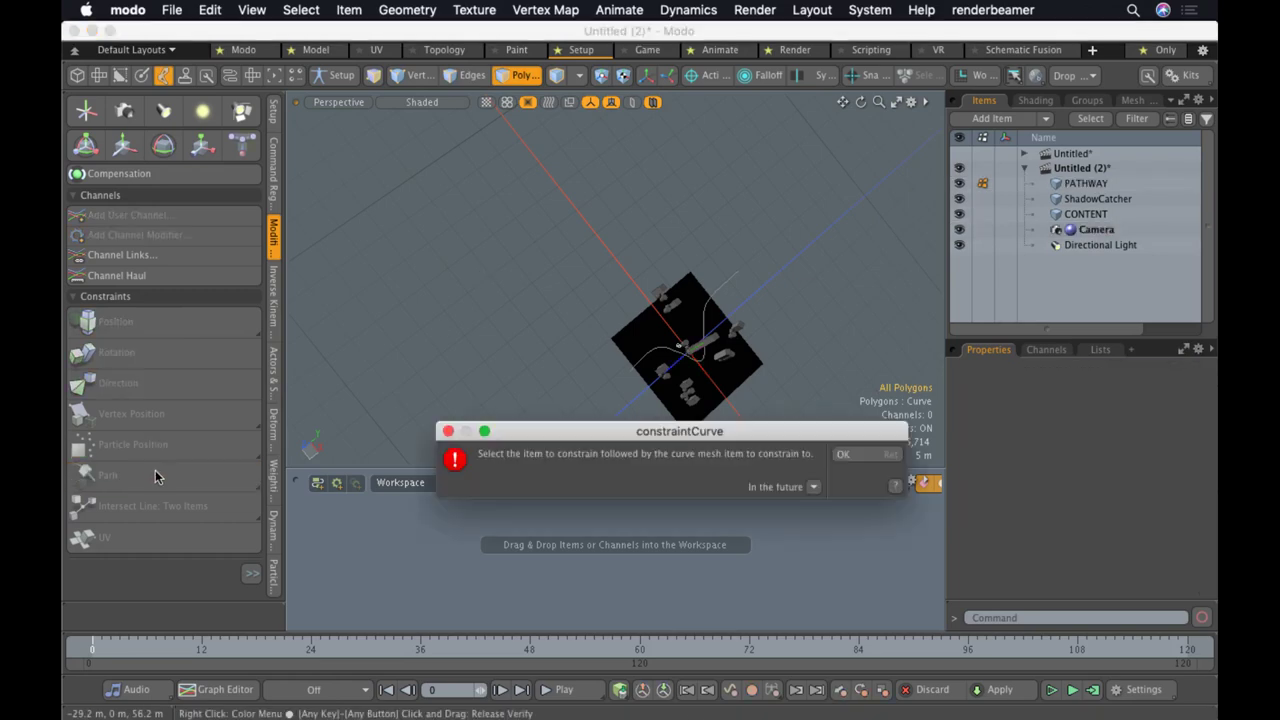
pyautogui.click(843, 454)
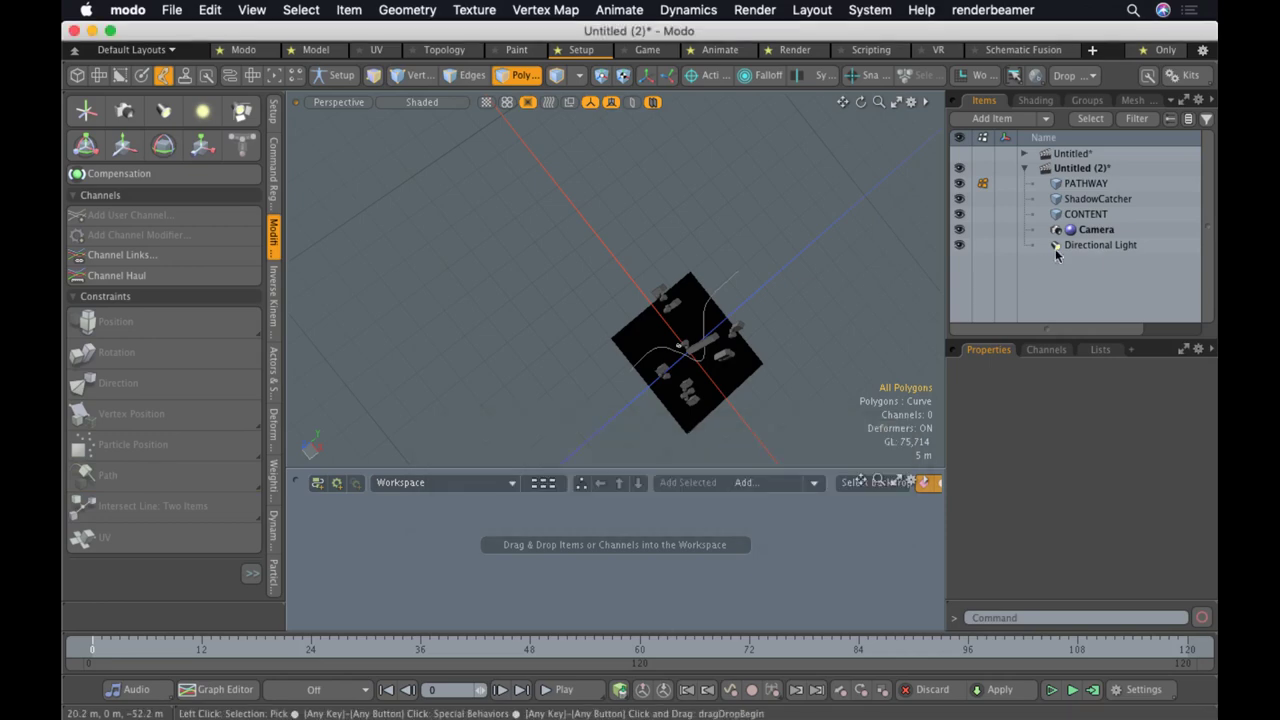
# Select the camera and PATHWAY, drop the selection, and try applying a Particle Position constraint
pyautogui.click(1085, 232)
pyautogui.keyDown('ctrl'); pyautogui.click(1086, 184); pyautogui.keyUp('ctrl')
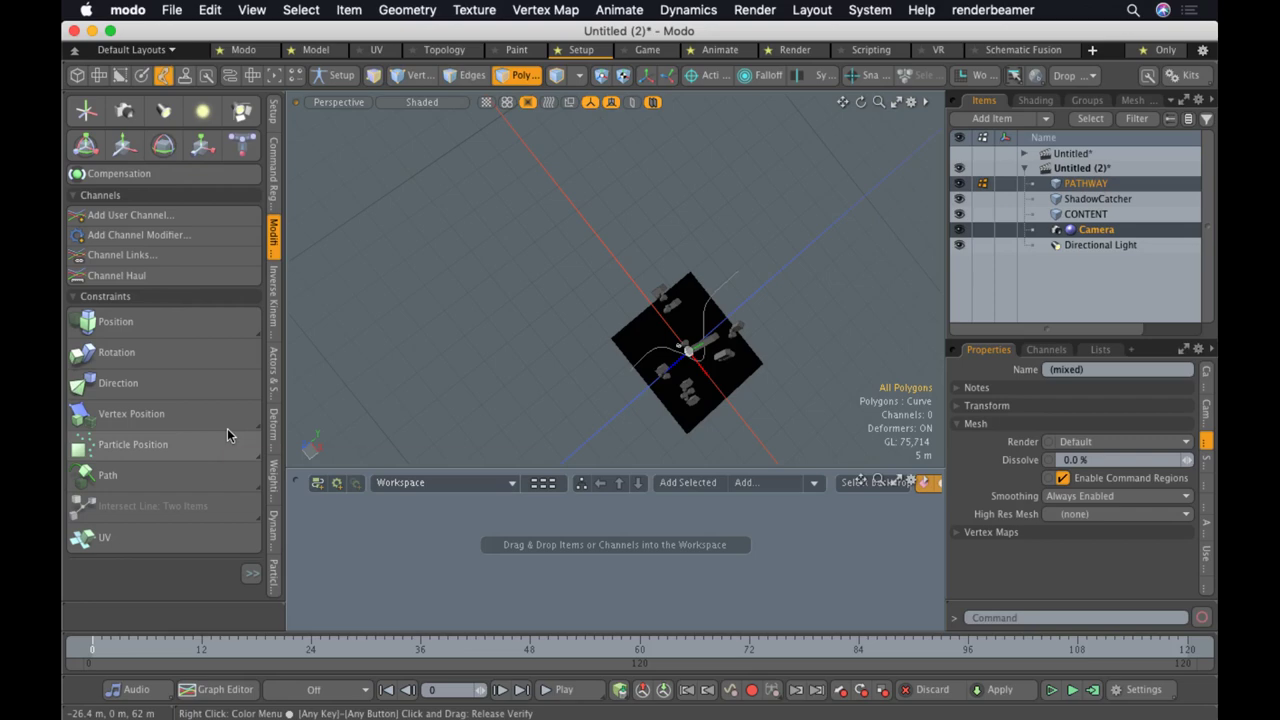
pyautogui.click(491, 329)
pyautogui.keyDown('alt'); pyautogui.moveTo(729, 396); pyautogui.dragTo(805, 285); pyautogui.keyUp('alt')
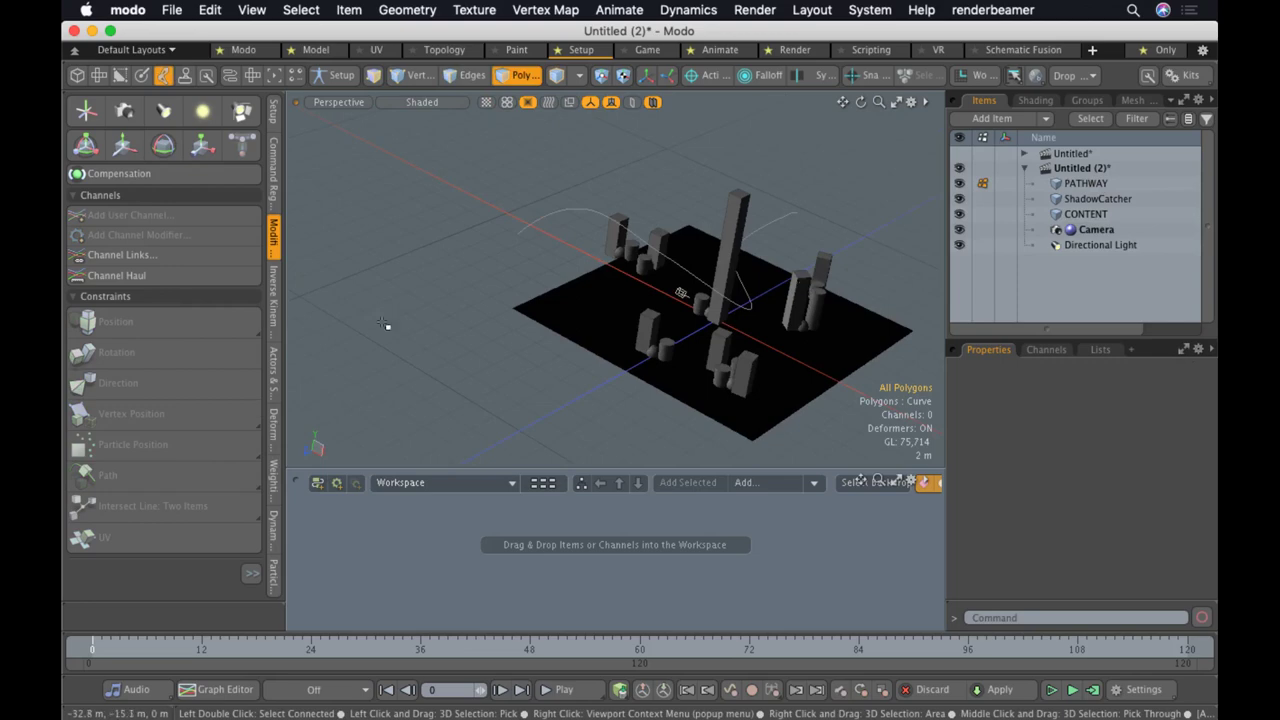
pyautogui.click(222, 449)
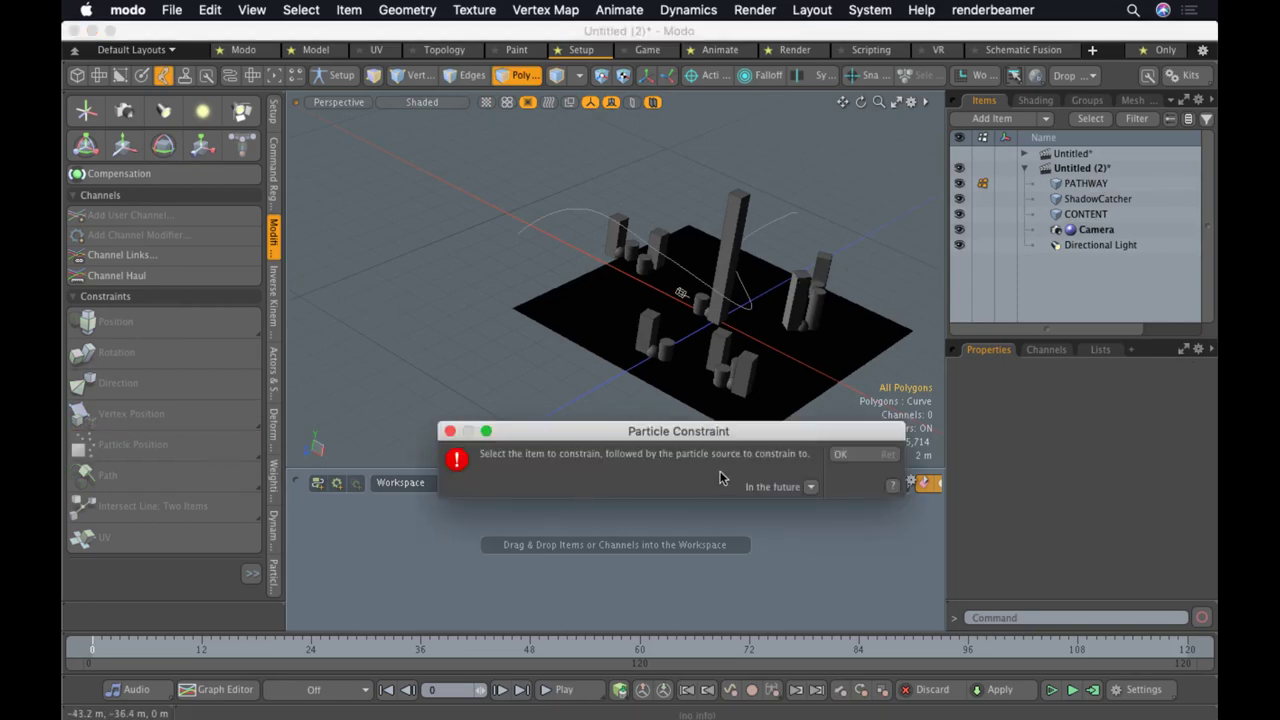
pyautogui.press('Return')
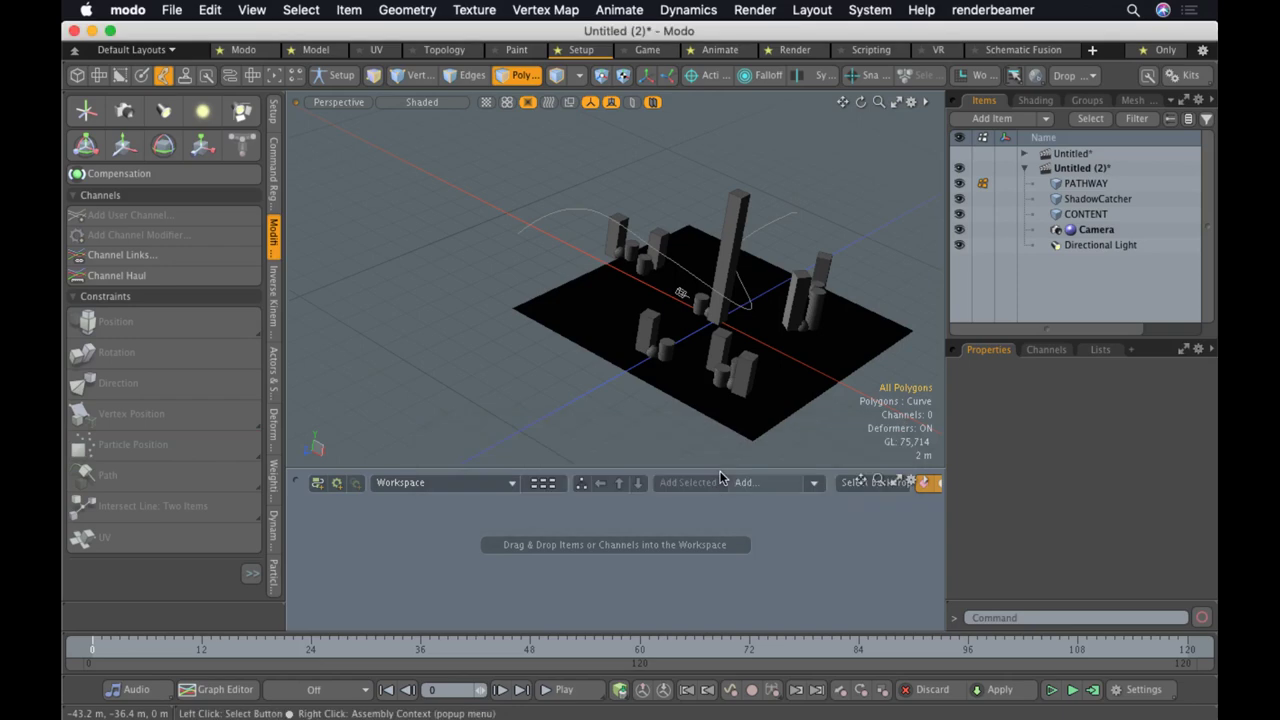
# Constrain the camera to the PATHWAY curve with a Path constraint and clear the selection
pyautogui.click(1081, 232)
pyautogui.keyDown('ctrl'); pyautogui.click(1090, 184); pyautogui.keyUp('ctrl')
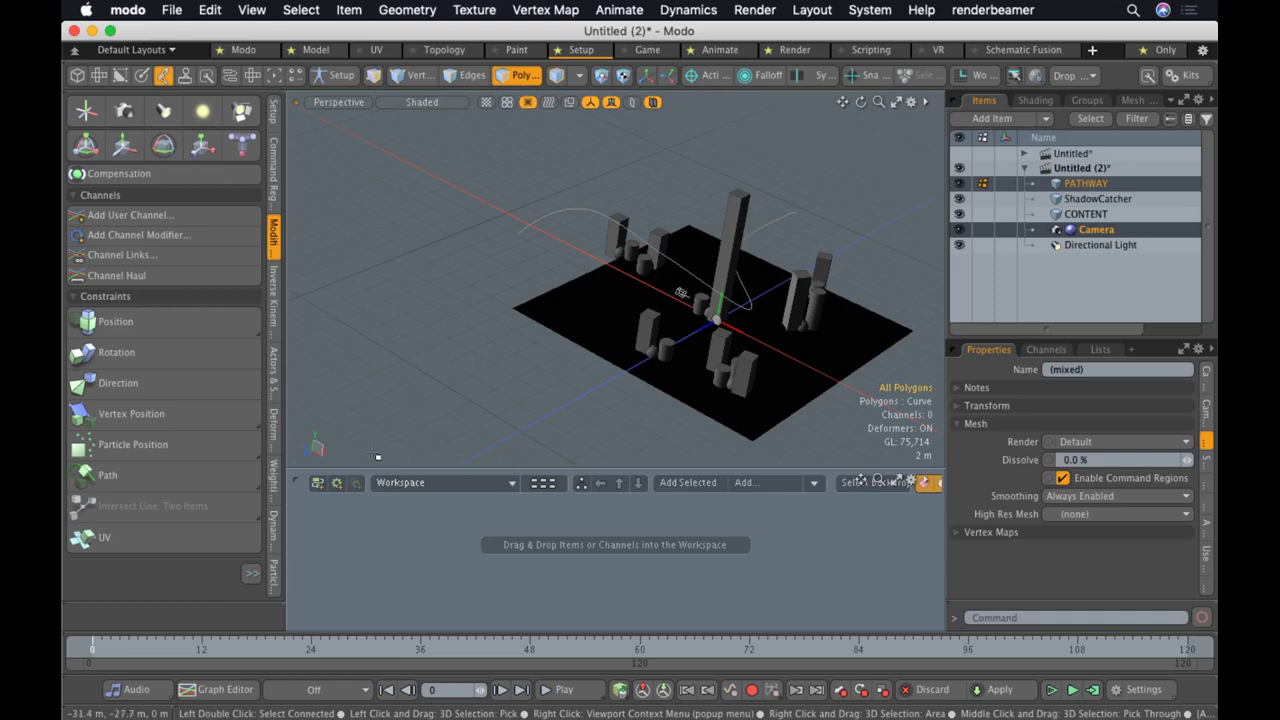
pyautogui.click(180, 486)
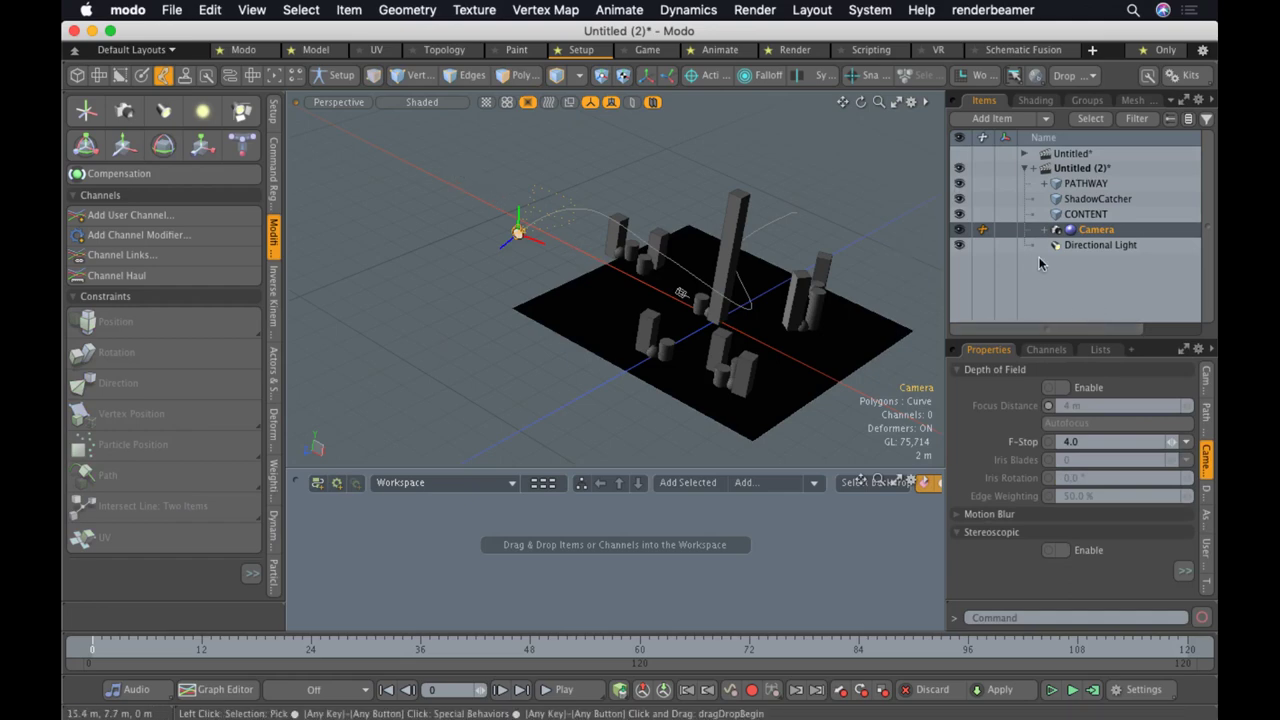
pyautogui.click(564, 247)
pyautogui.keyDown('alt'); pyautogui.moveTo(604, 316); pyautogui.dragTo(643, 354); pyautogui.keyUp('alt')
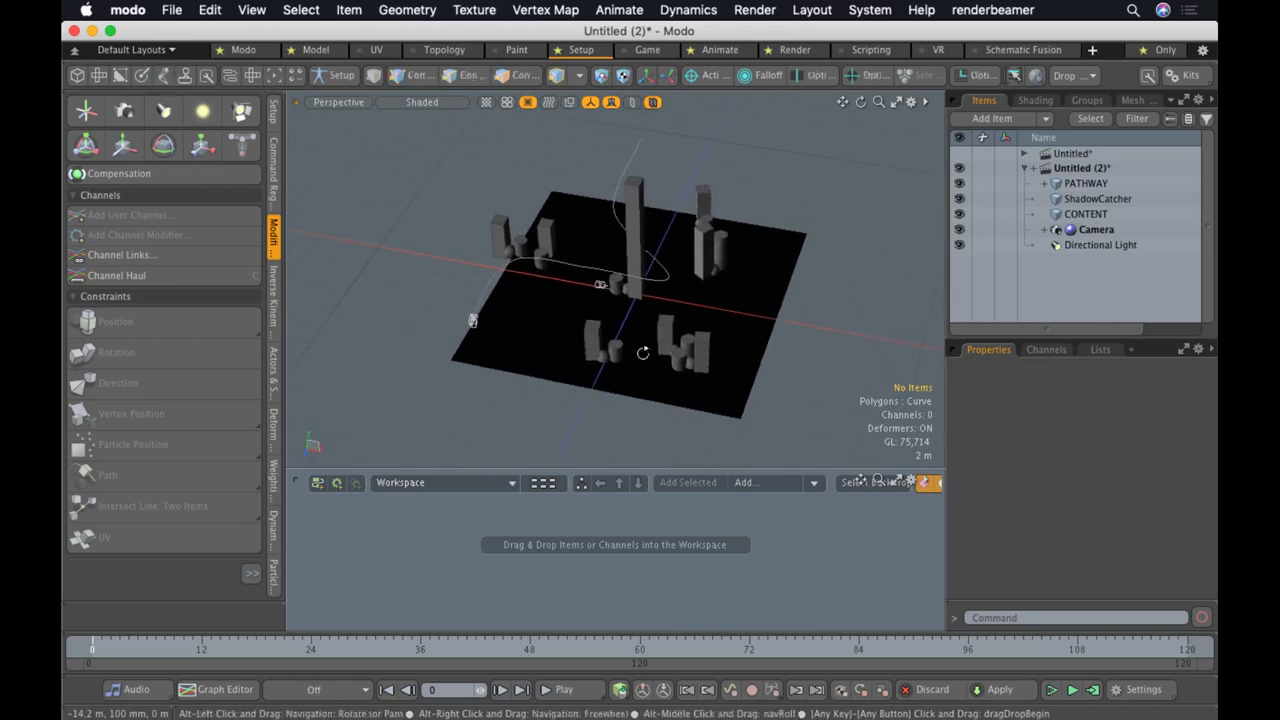
# Expand the camera item, select its path constraint, and check what is nested under PATHWAY
pyautogui.click(1045, 231)
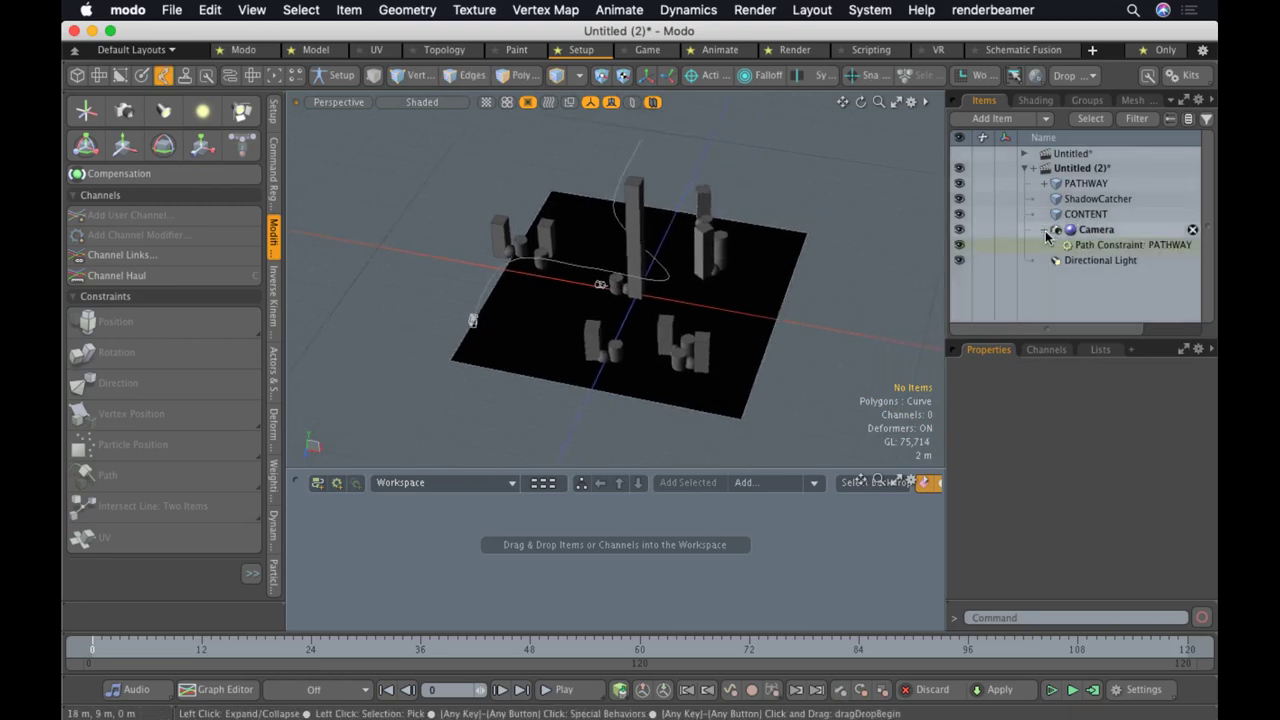
pyautogui.click(1086, 246)
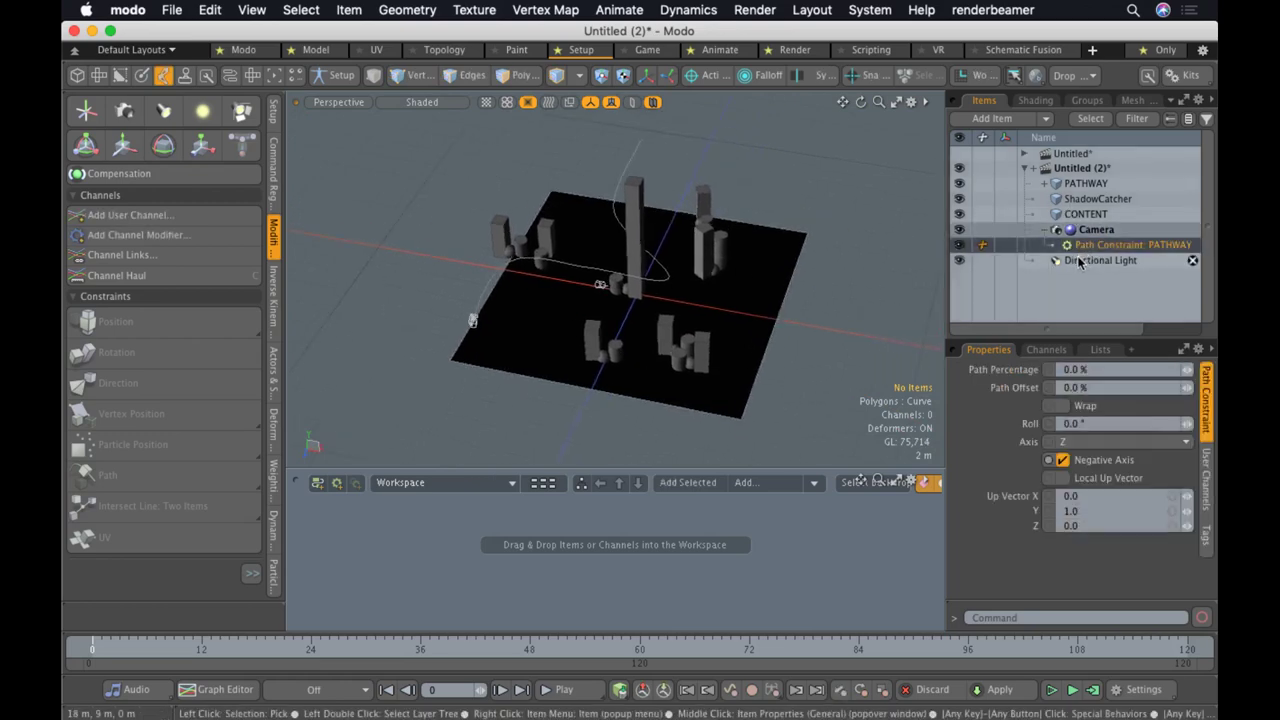
pyautogui.click(1043, 185)
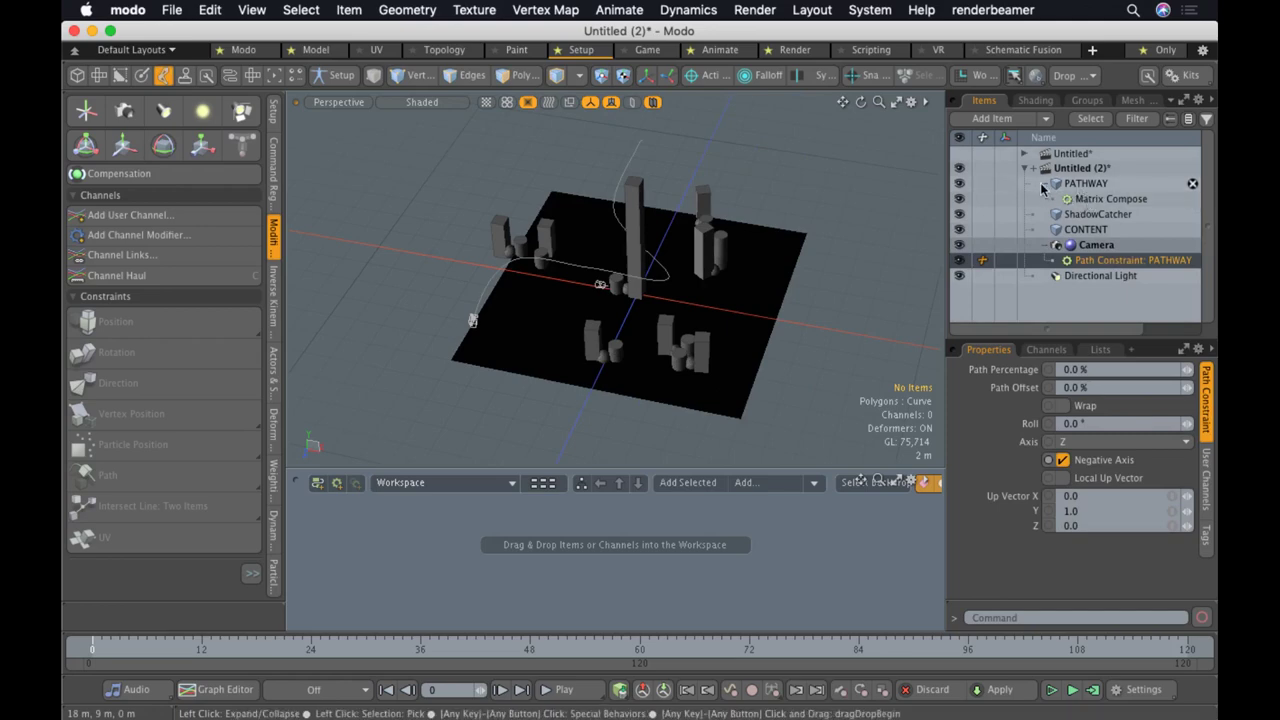
pyautogui.click(1043, 186)
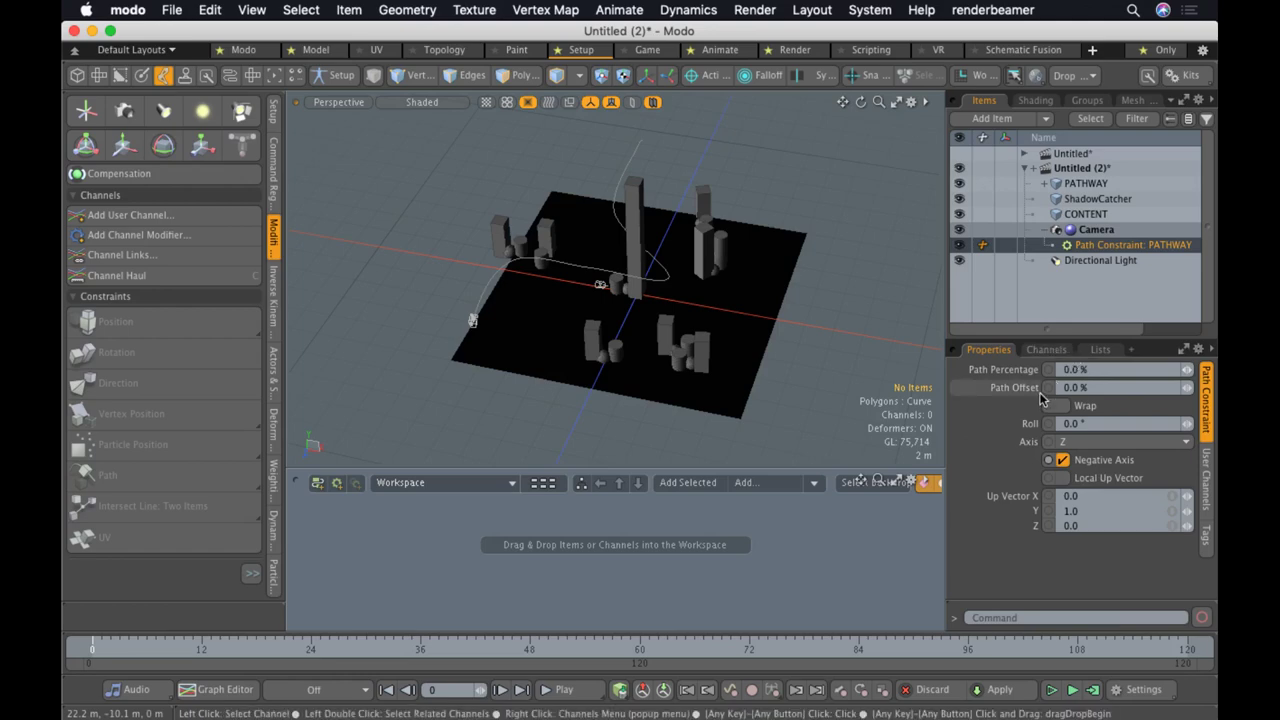
# Test the constraint's path percentage, set it to 0 %, and key it at frame 0
pyautogui.moveTo(1187, 370)
pyautogui.mouseDown()
pyautogui.moveTo(1260, 369)
pyautogui.moveTo(1200, 369)
pyautogui.mouseUp()
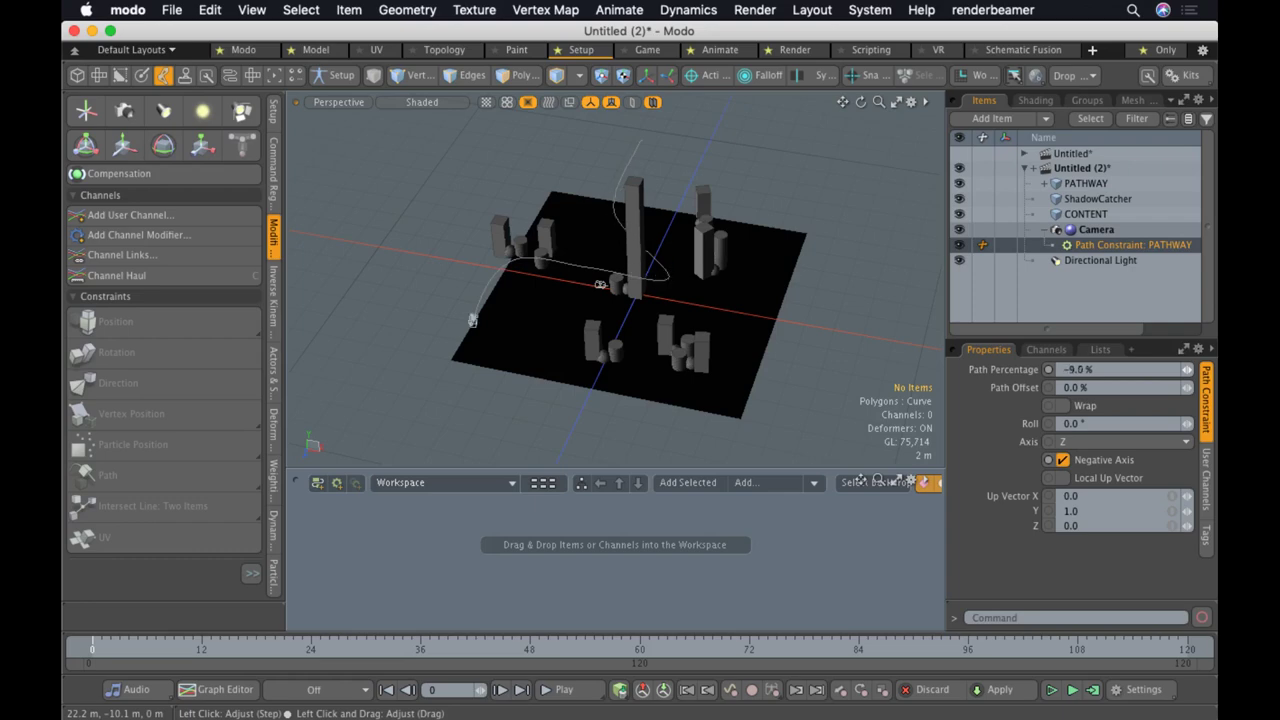
pyautogui.click(1094, 368)
pyautogui.write('0')
pyautogui.press('Return')
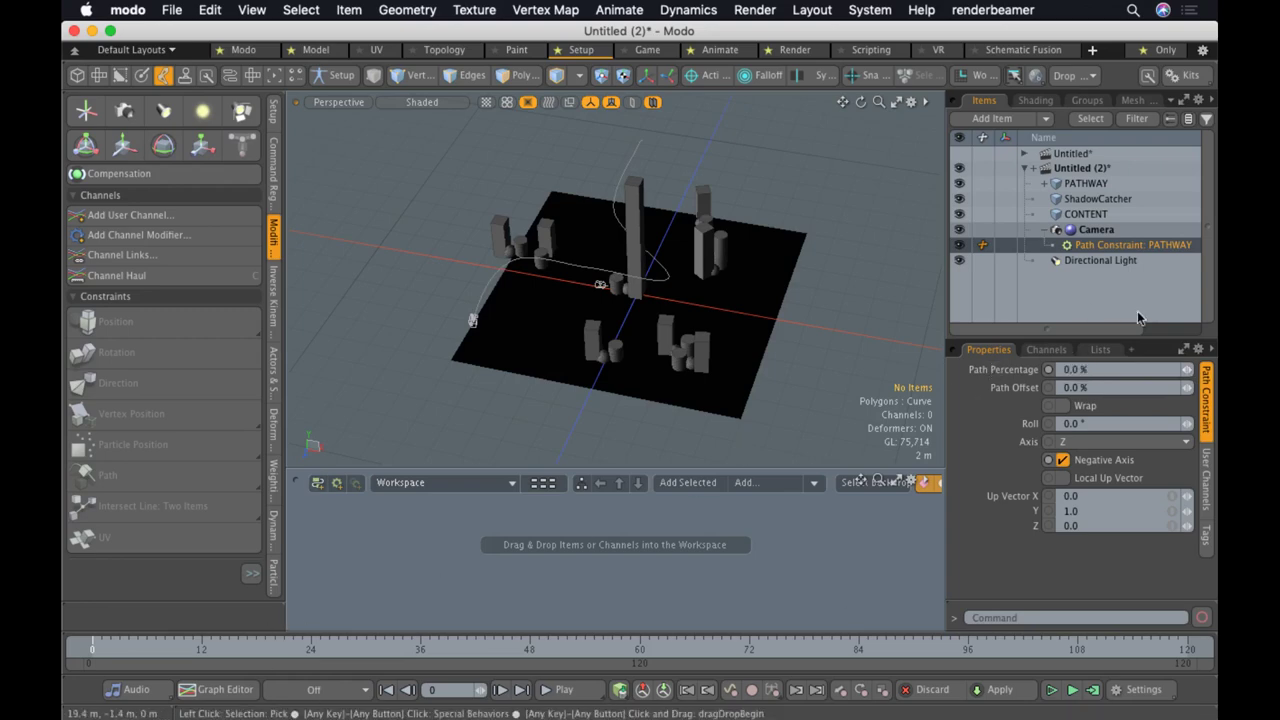
pyautogui.click(1048, 370)
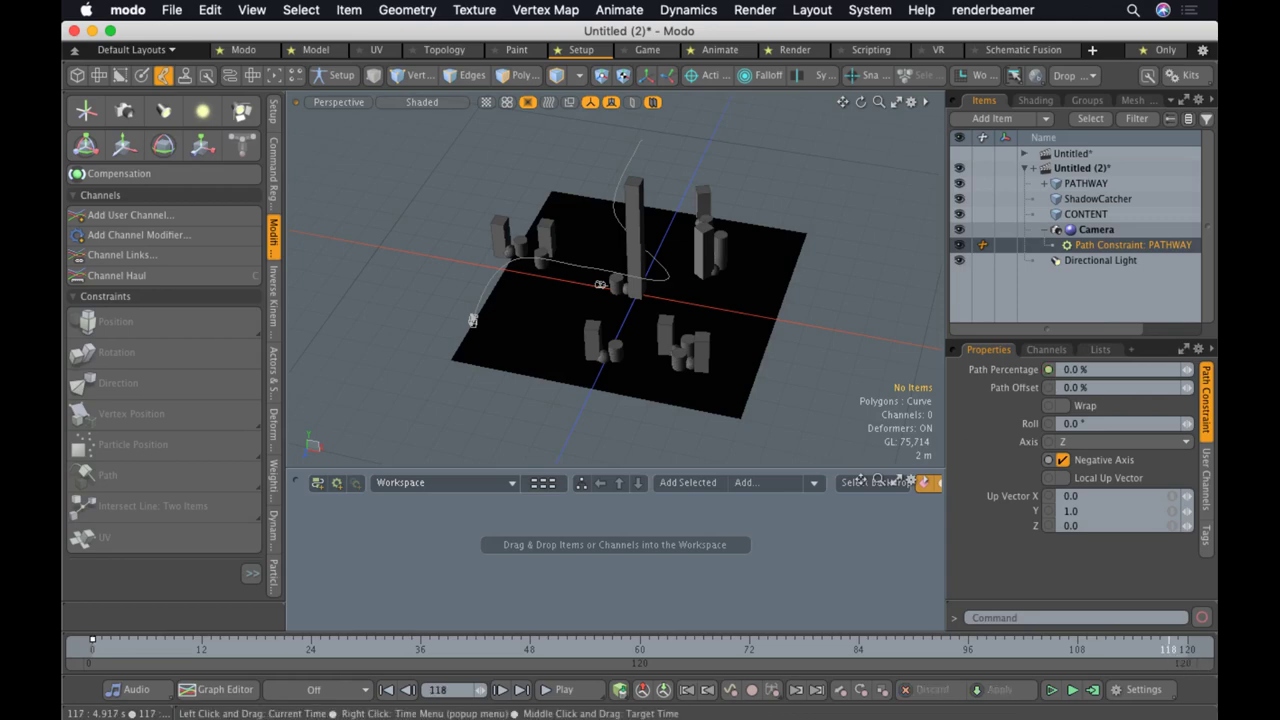
# Try entering a path percentage of 100 at frame 120 and play the animation to check it
pyautogui.click(1186, 648)
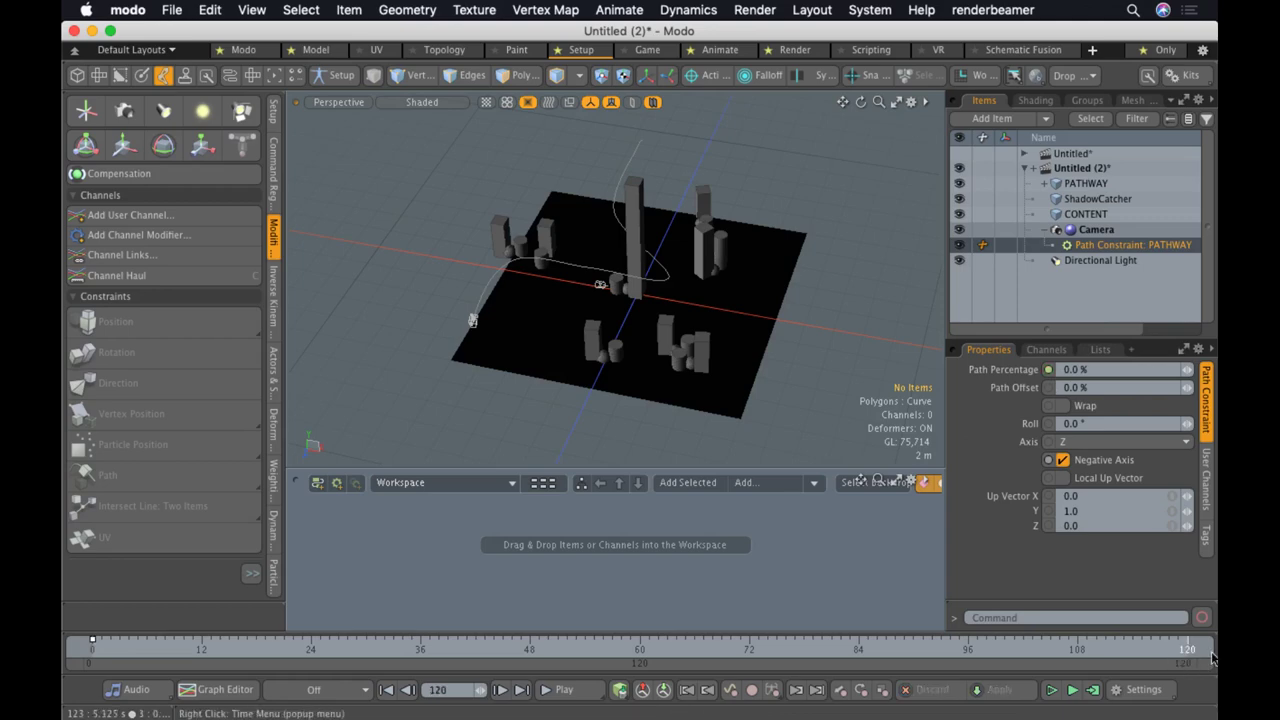
pyautogui.click(1096, 373)
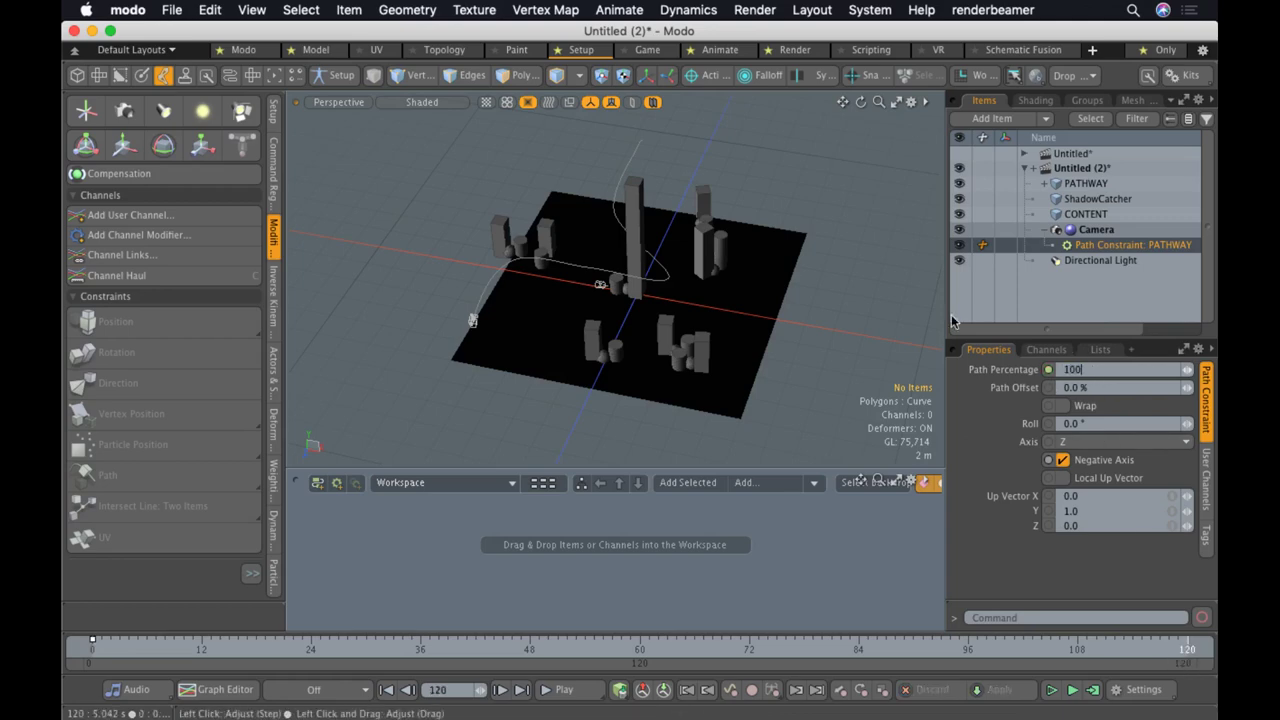
pyautogui.click(229, 650)
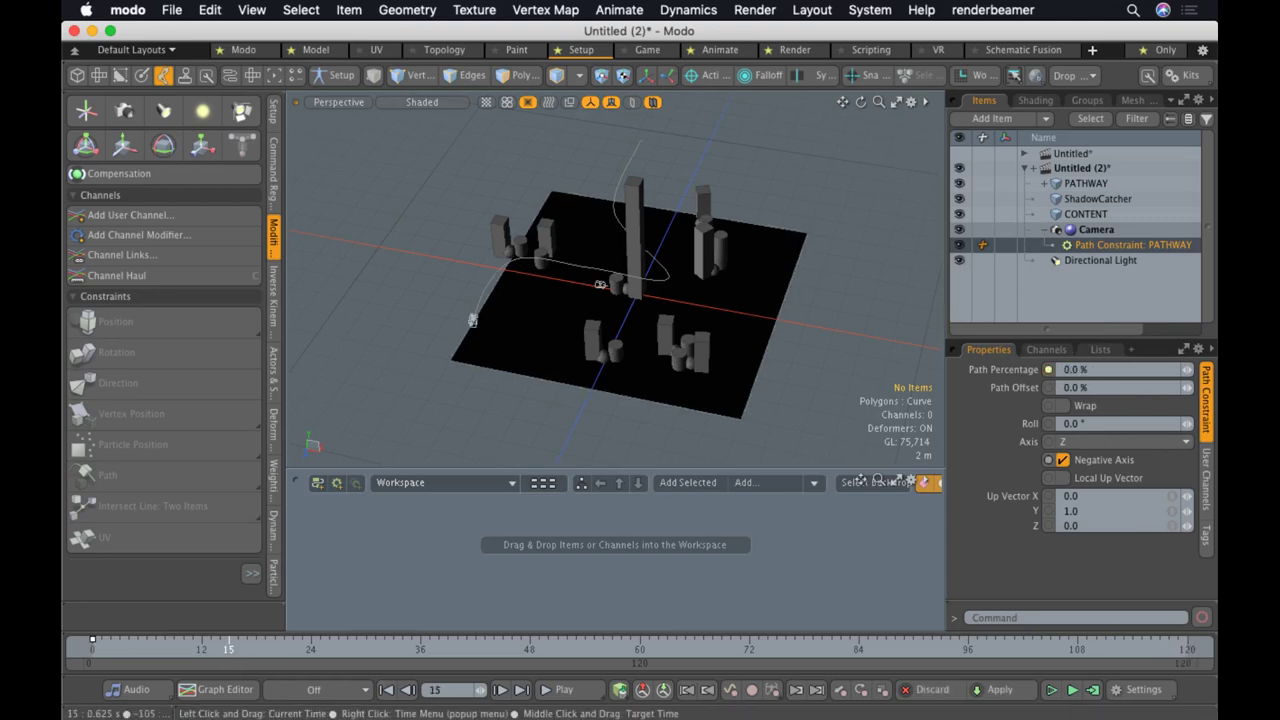
pyautogui.click(566, 690)
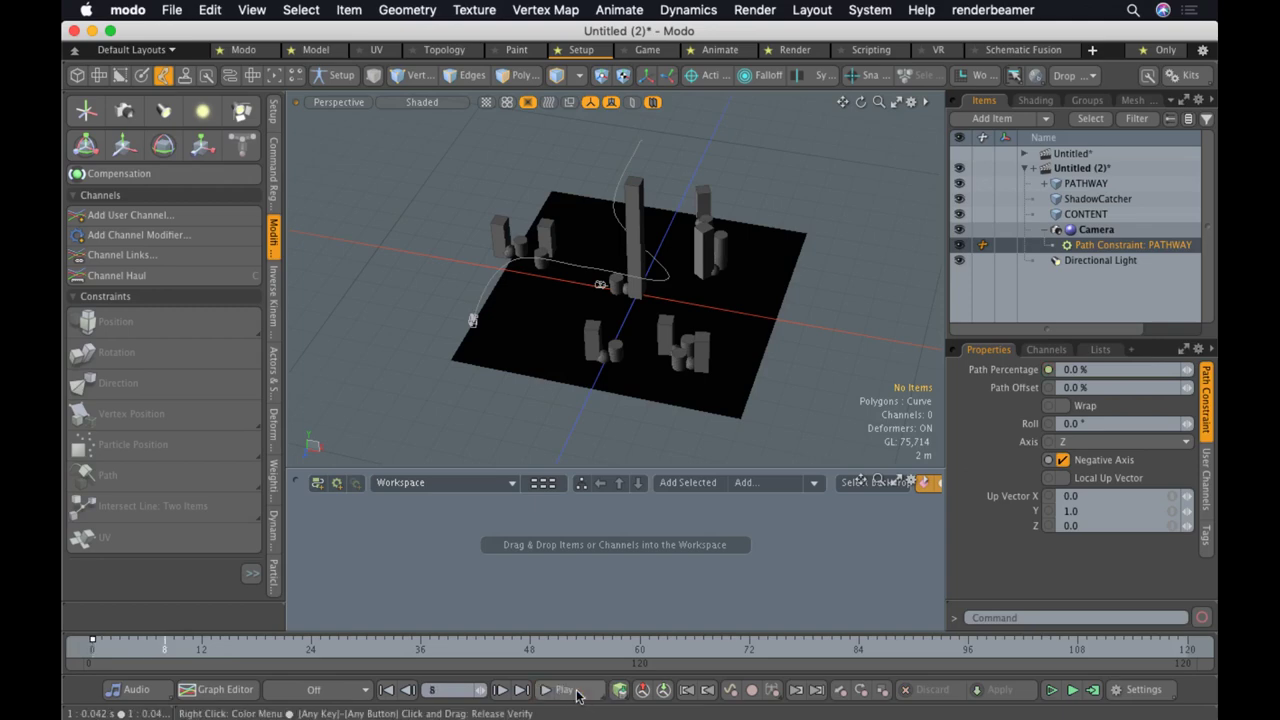
pyautogui.click(568, 691)
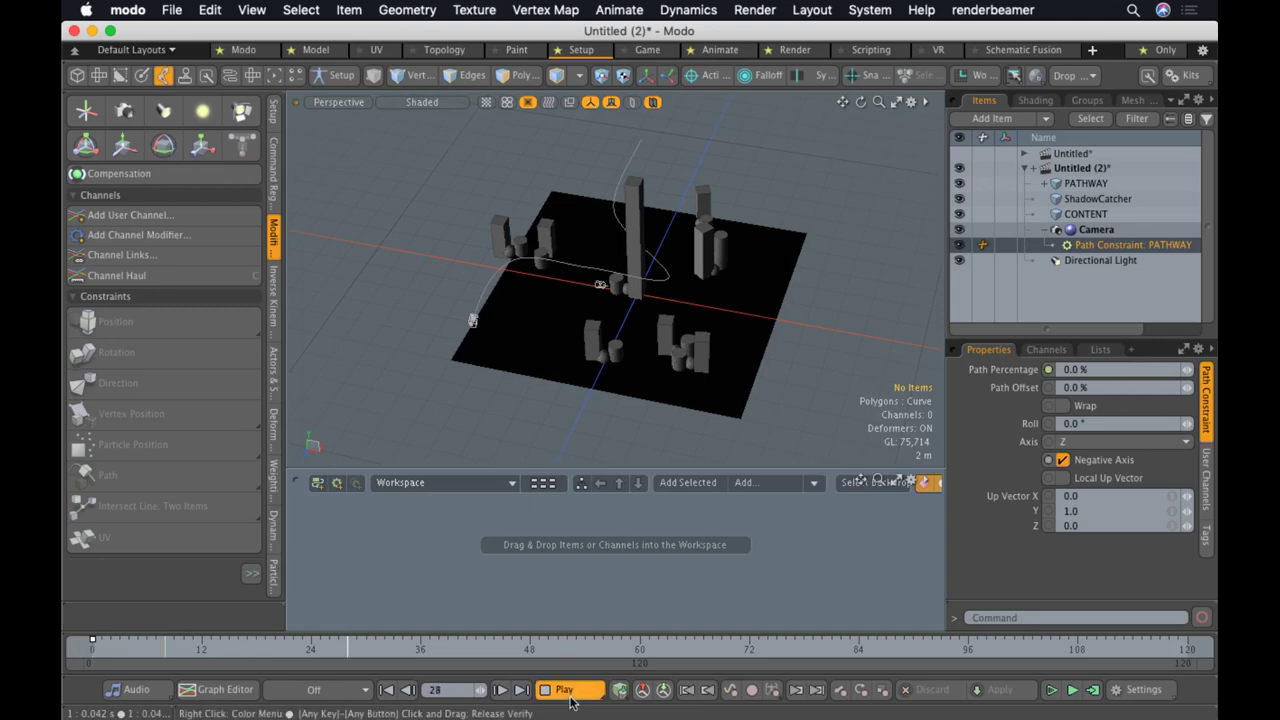
pyautogui.click(571, 698)
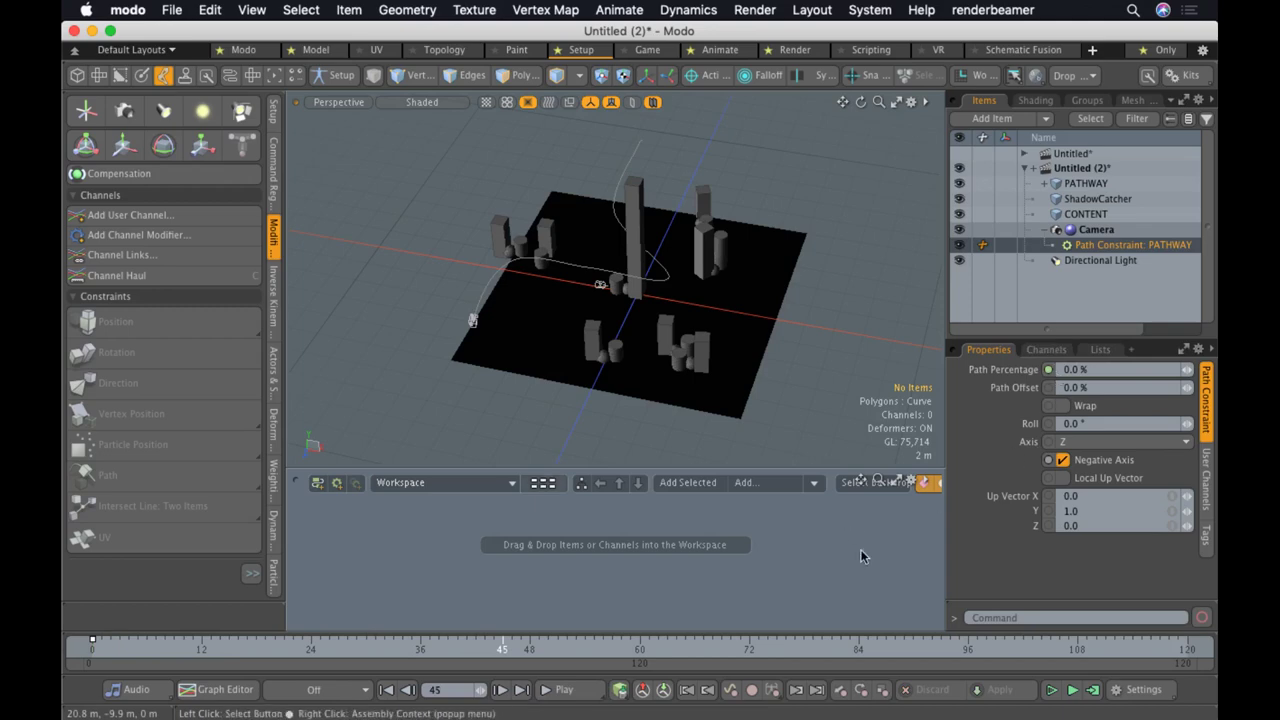
# Set the path percentage to 100 % at frame 120 and key it
pyautogui.click(1032, 650)
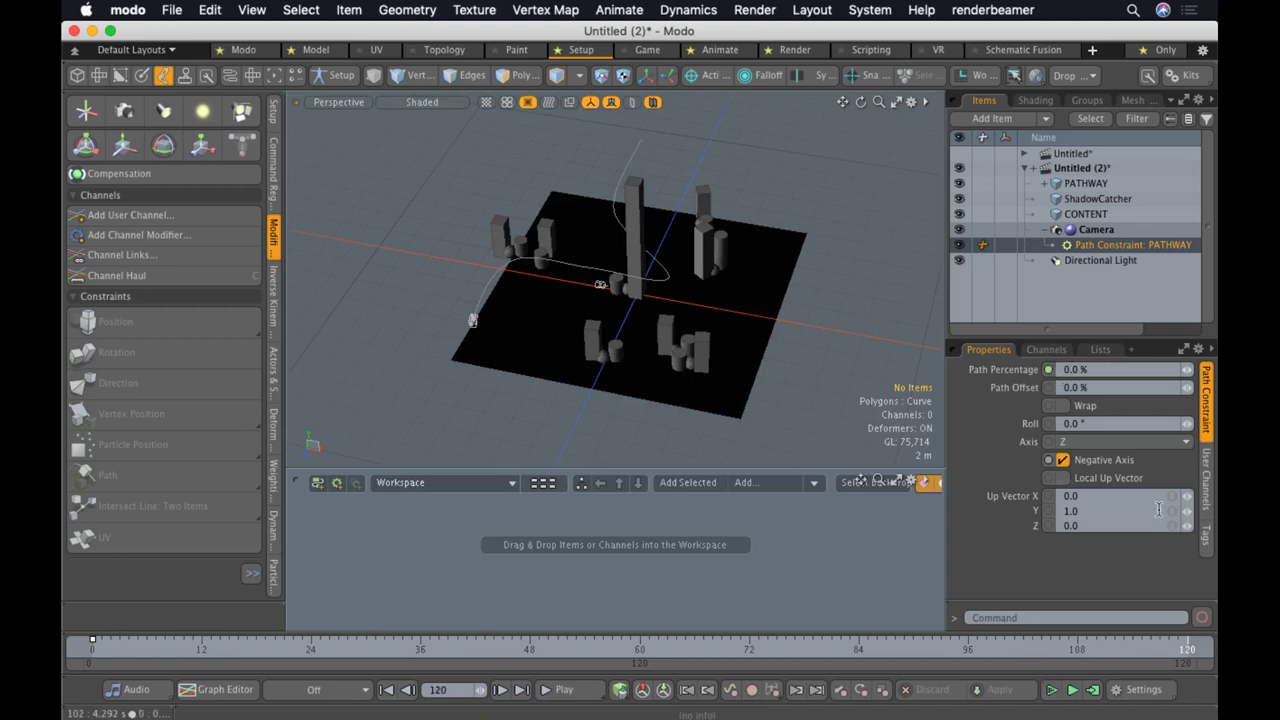
pyautogui.click(1090, 369)
pyautogui.write('100')
pyautogui.press('Return')
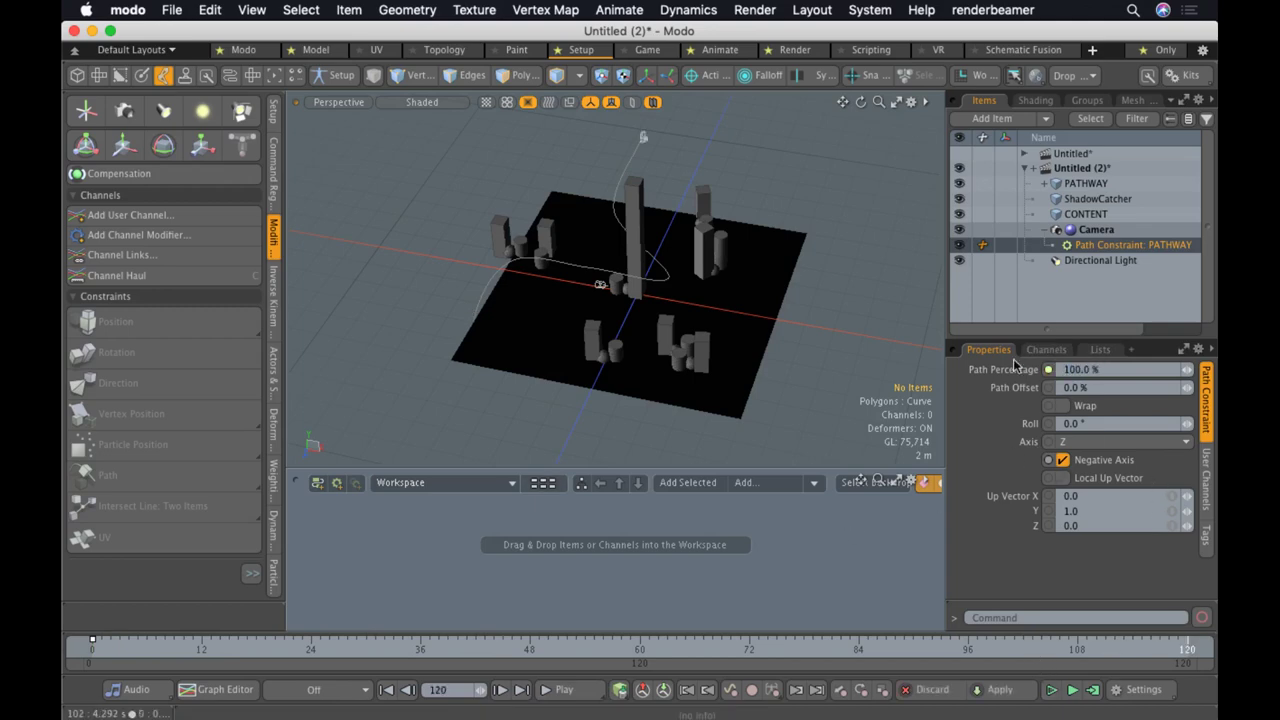
pyautogui.click(1048, 369)
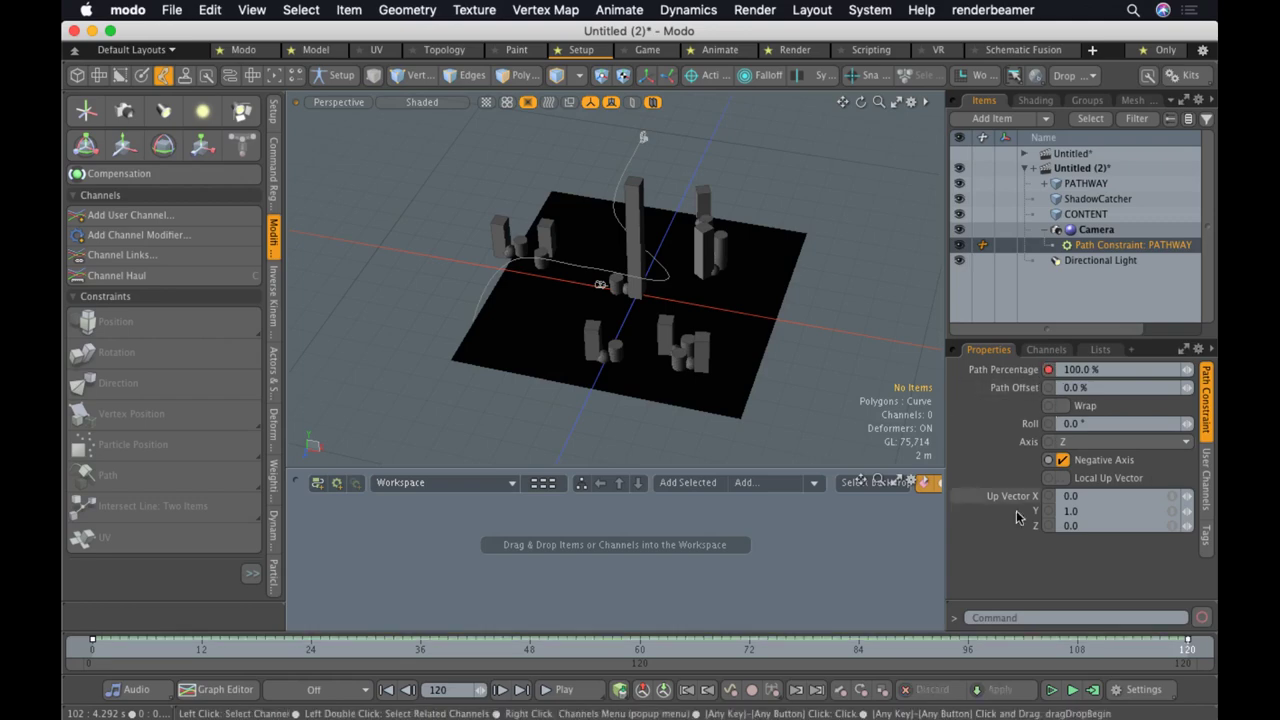
# Scrub through the timeline and play back the camera's movement along the path
pyautogui.moveTo(147, 648); pyautogui.dragTo(320, 648)
pyautogui.click(565, 690)
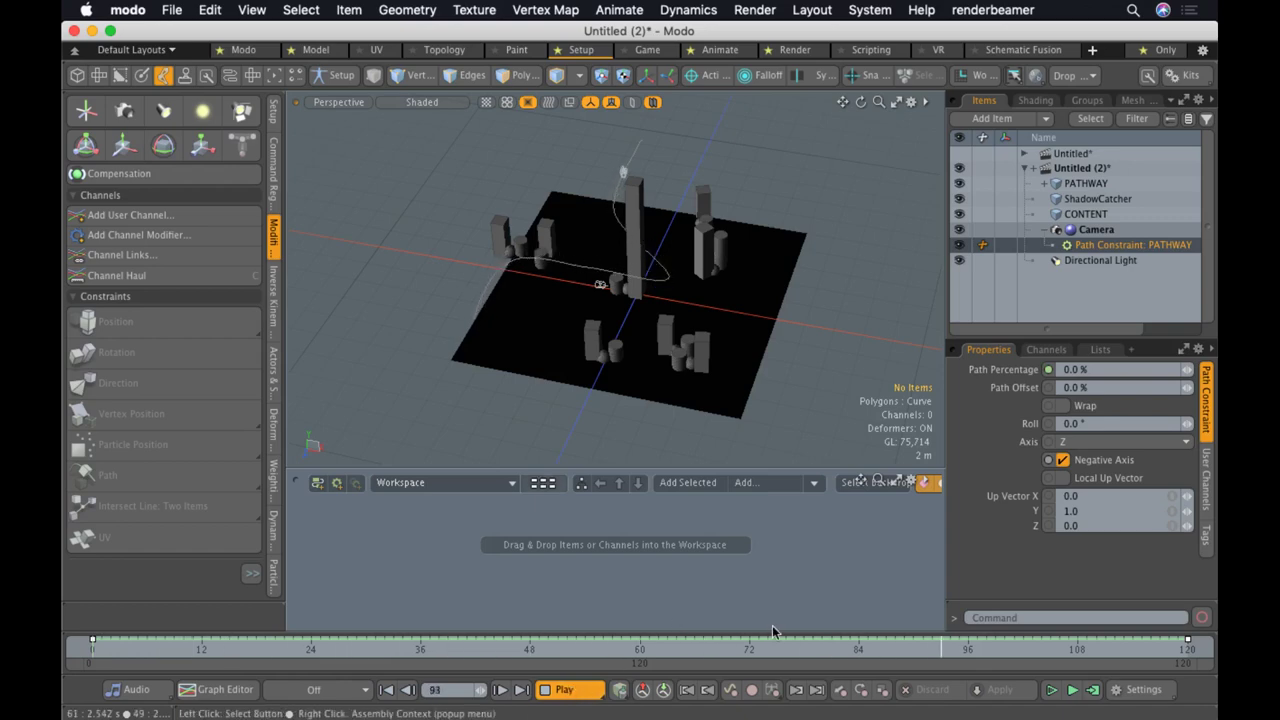
pyautogui.press('space')
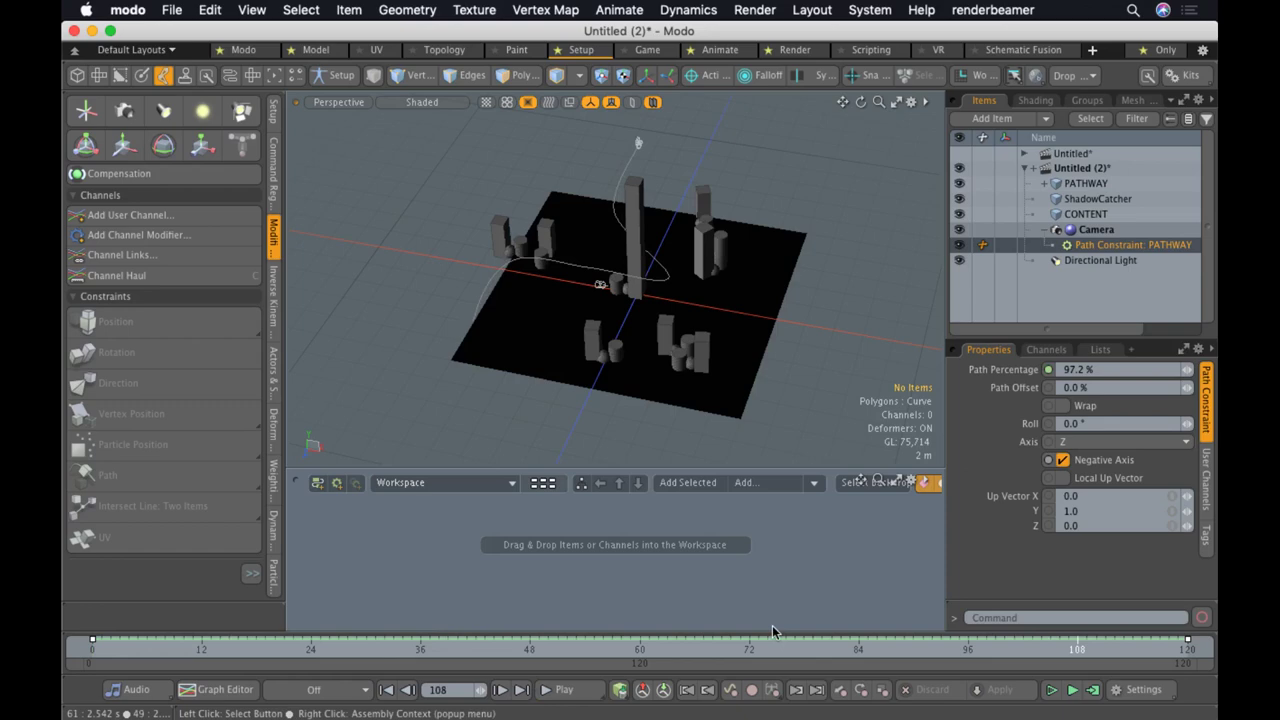
# View the scene through the render camera and play the animation from frame 0 to check the camera's movement
pyautogui.scroll(1, 340, 105)
pyautogui.click(340, 103)
pyautogui.moveTo(338, 122)
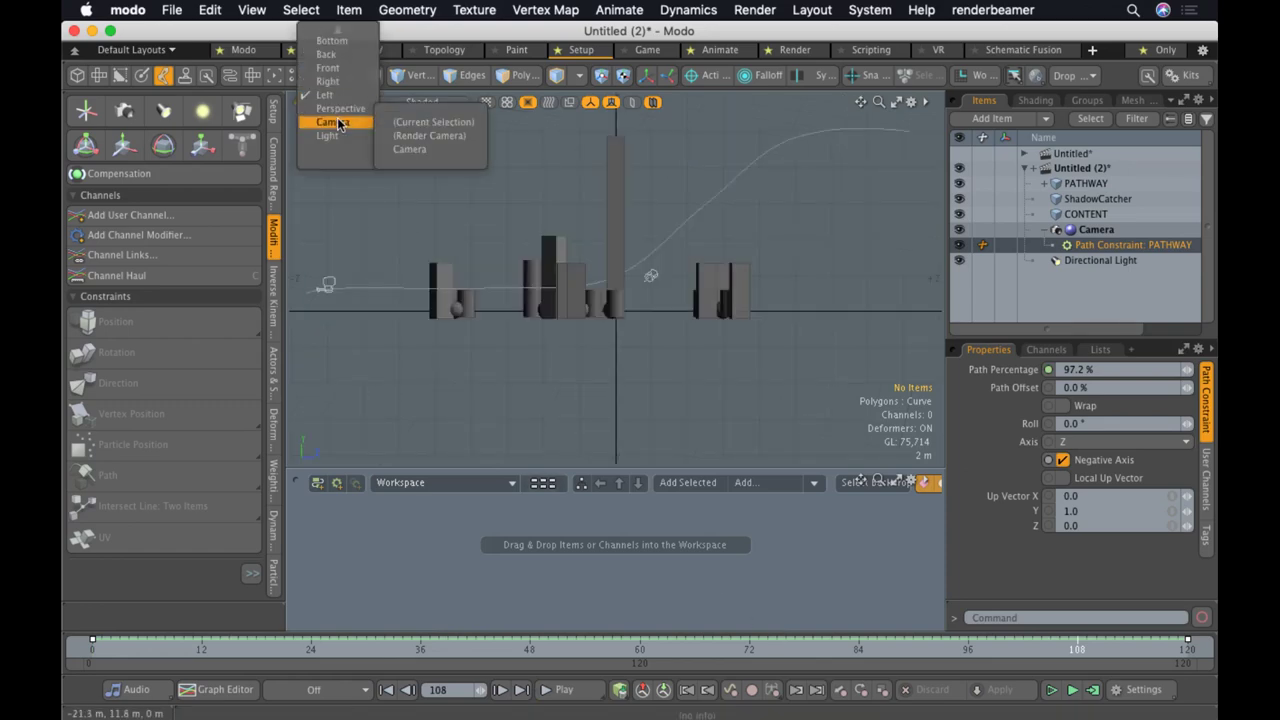
pyautogui.click(440, 131)
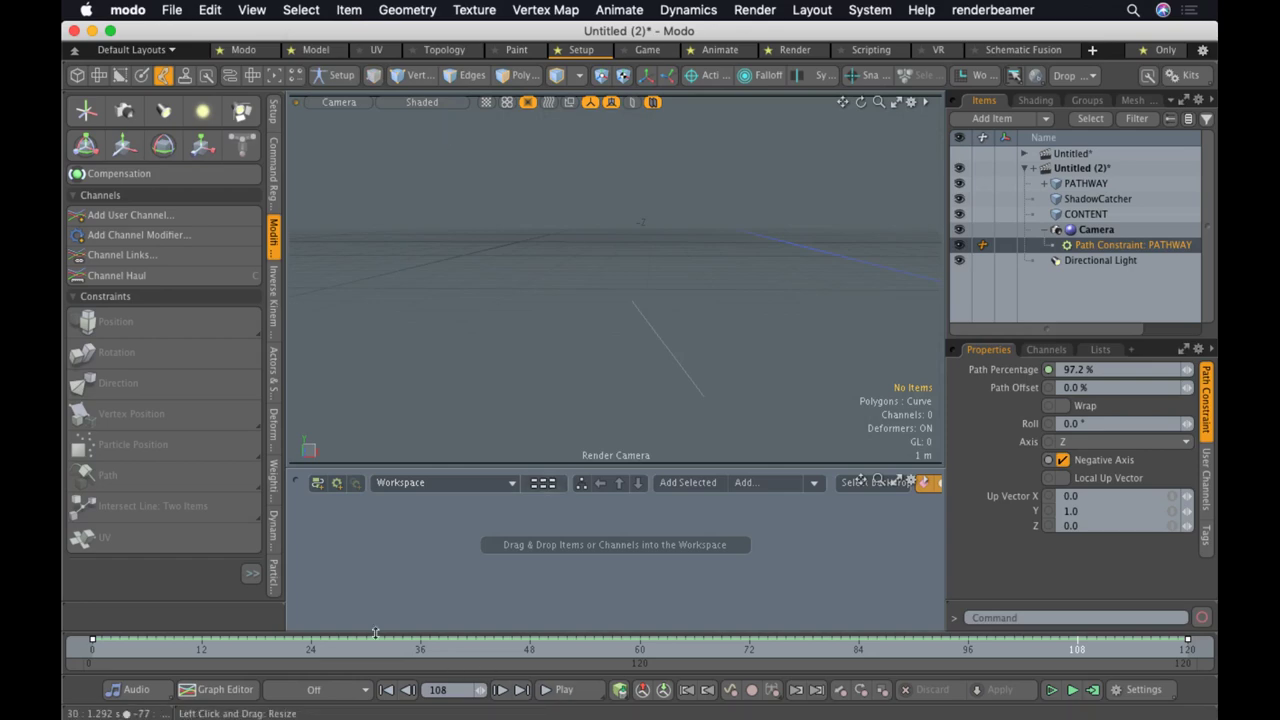
pyautogui.moveTo(374, 642); pyautogui.dragTo(65, 648)
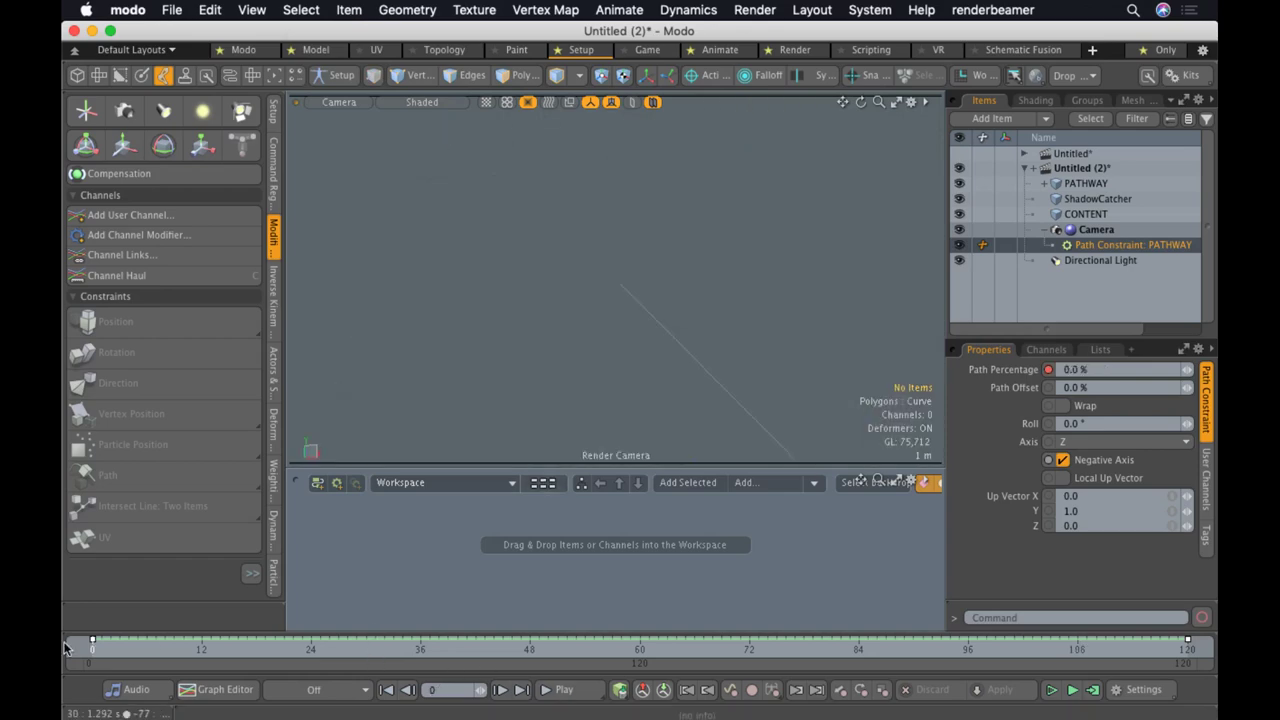
pyautogui.click(590, 693)
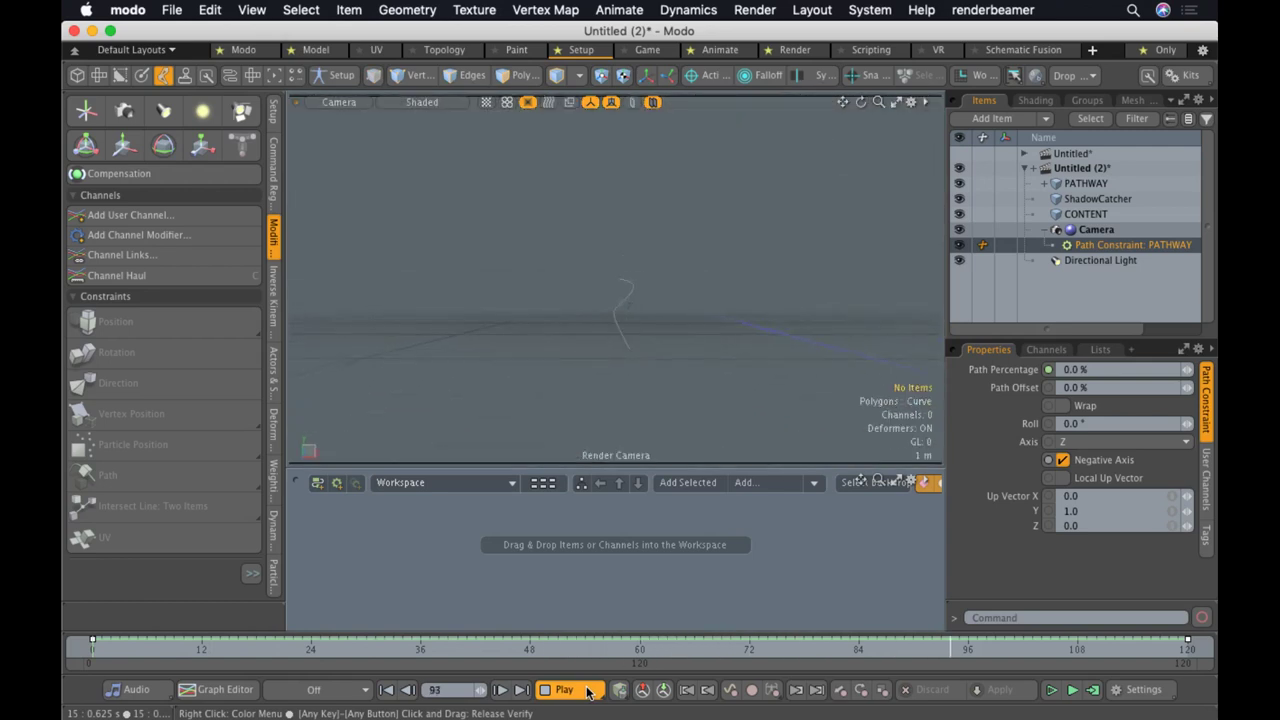
pyautogui.click(588, 693)
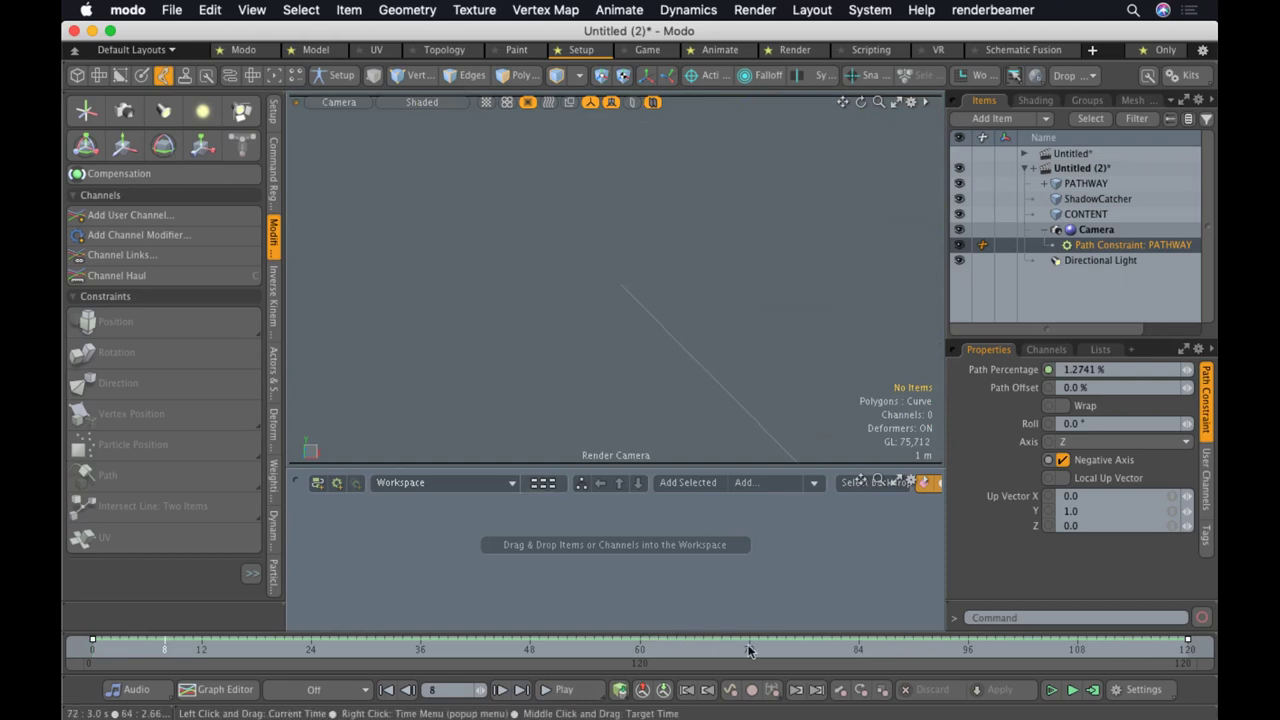
# Set both the scene end and the current end frame to 600 in the timeline settings
pyautogui.click(1143, 689)
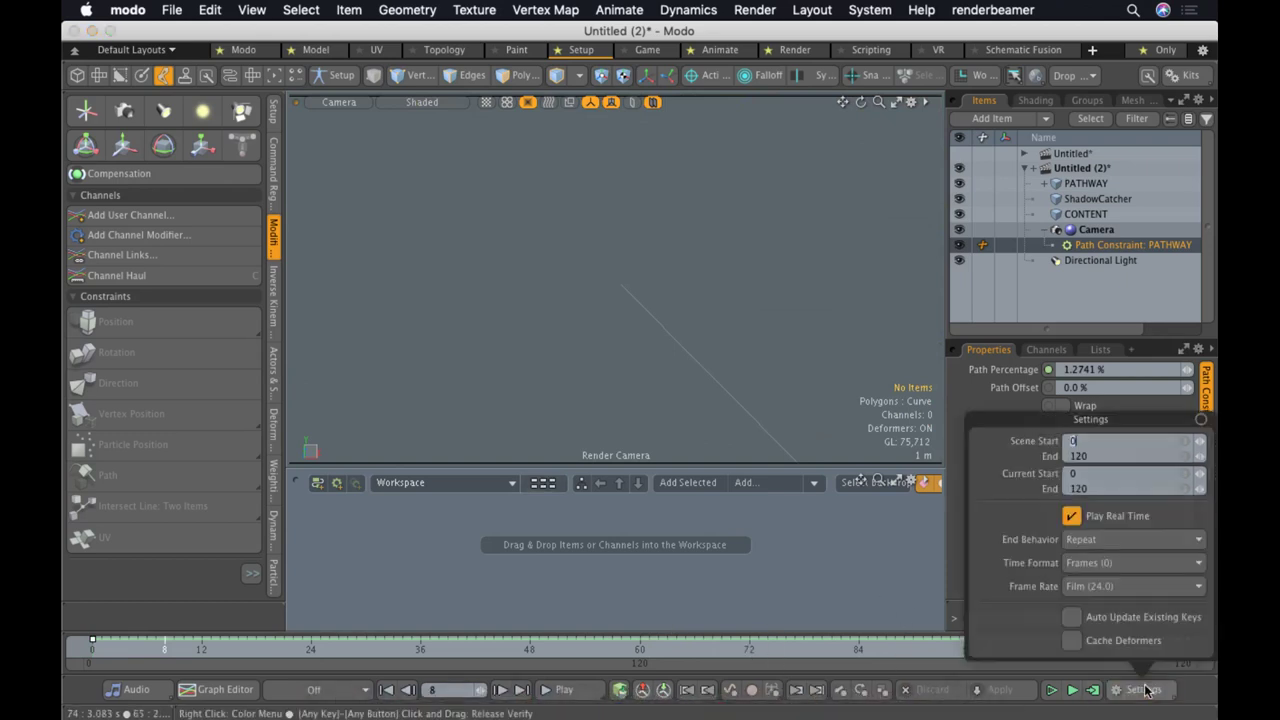
pyautogui.click(1105, 455)
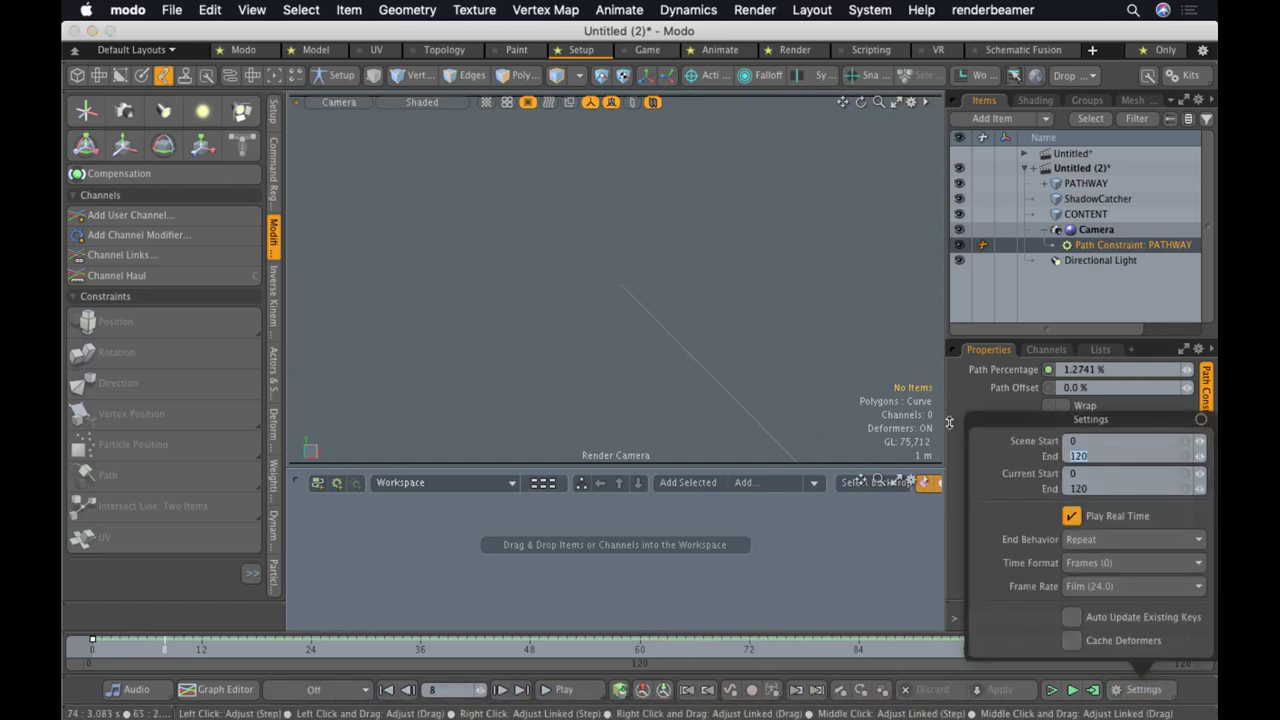
pyautogui.write('600')
pyautogui.press('Tab')
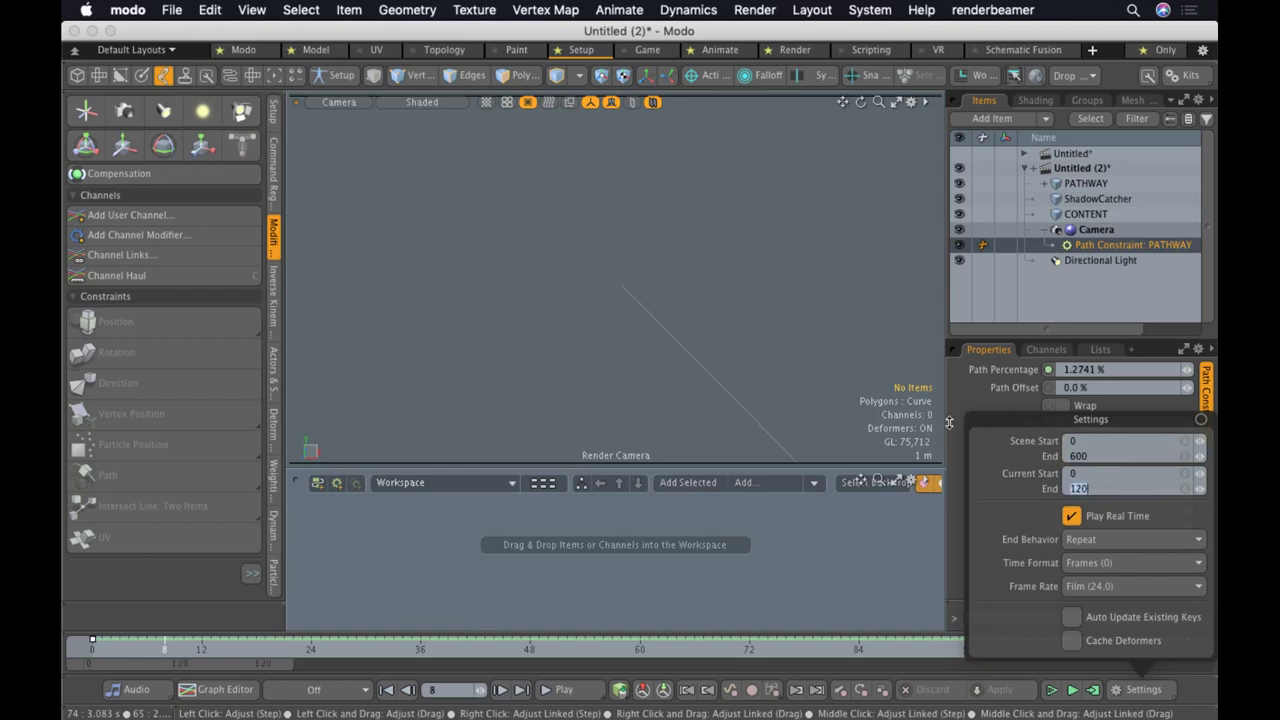
pyautogui.write('60')
pyautogui.press('Return')
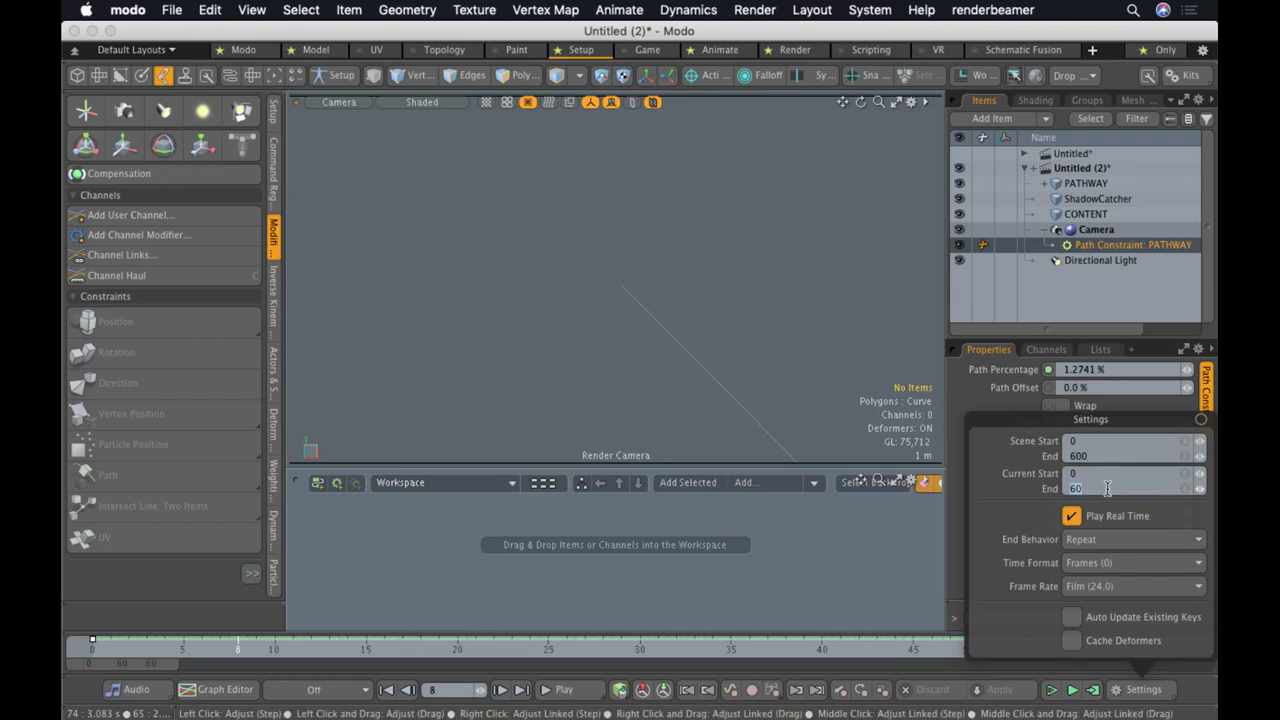
pyautogui.write('0')
pyautogui.press('Return')
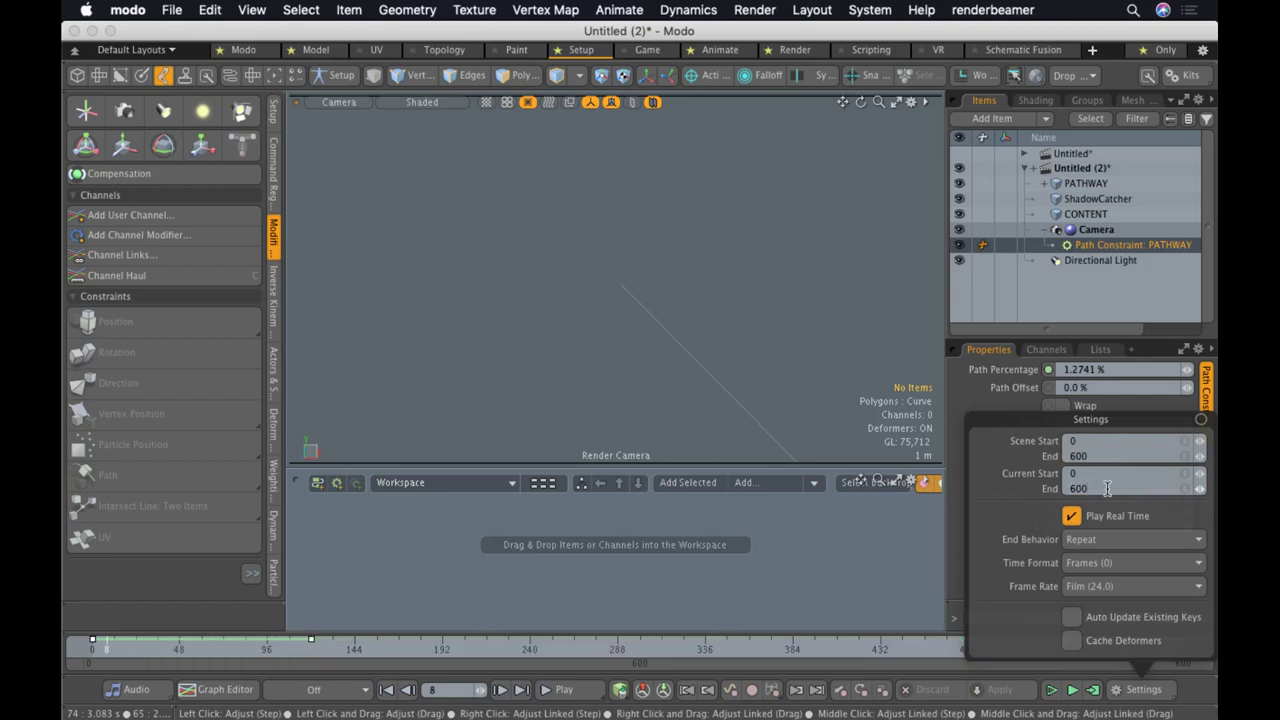
pyautogui.press('Escape')
pyautogui.press('Escape')
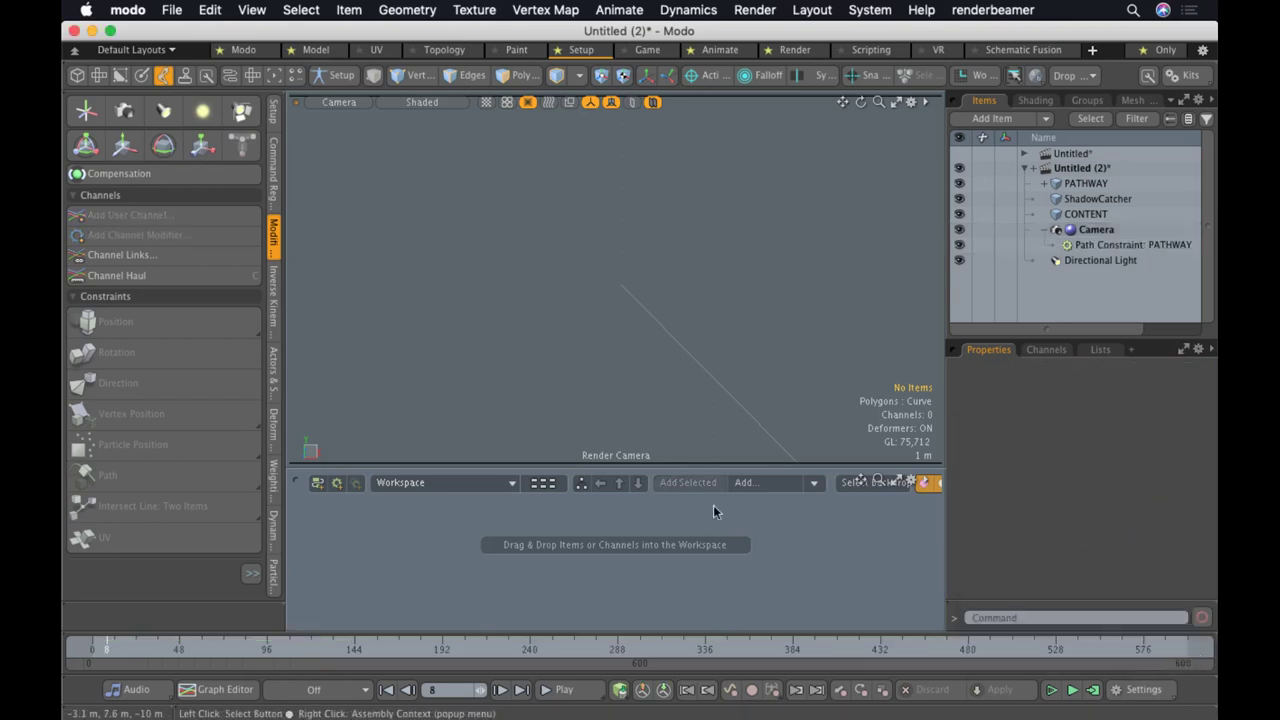
# Retime the path constraint by moving its end key from frame 120 to frame 576, and play the animation from frame 0
pyautogui.click(1119, 244)
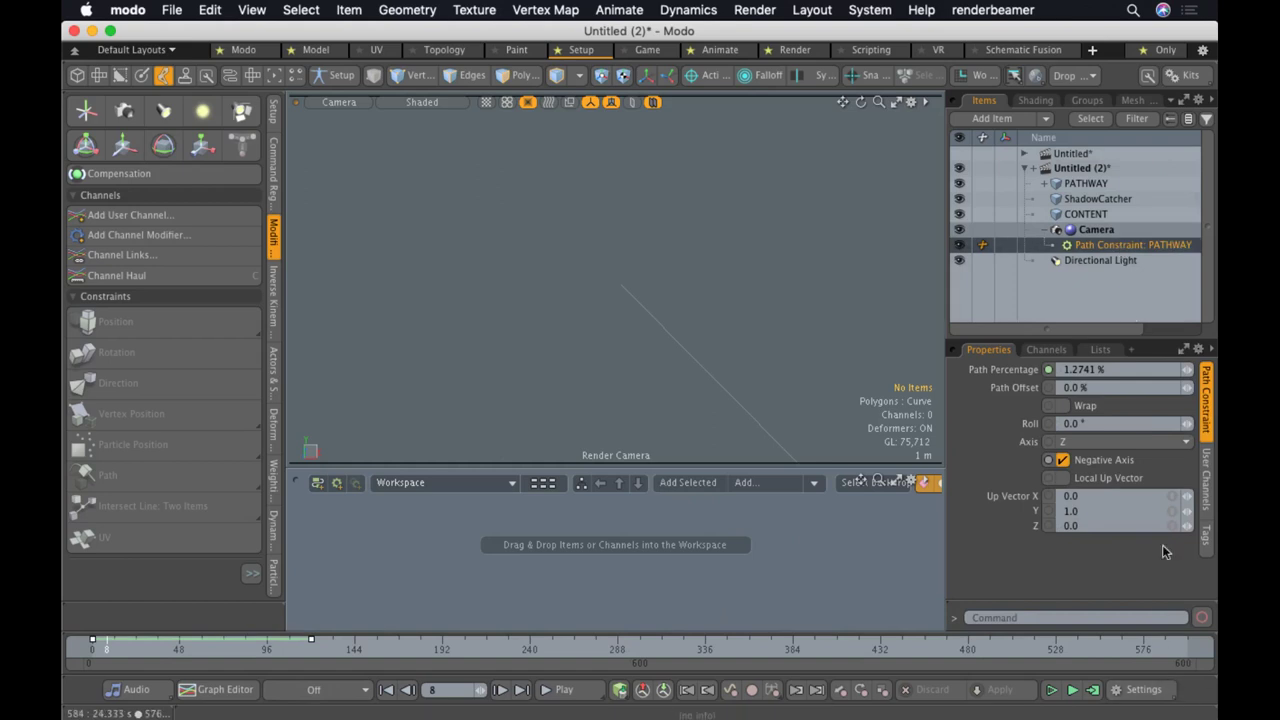
pyautogui.click(313, 645)
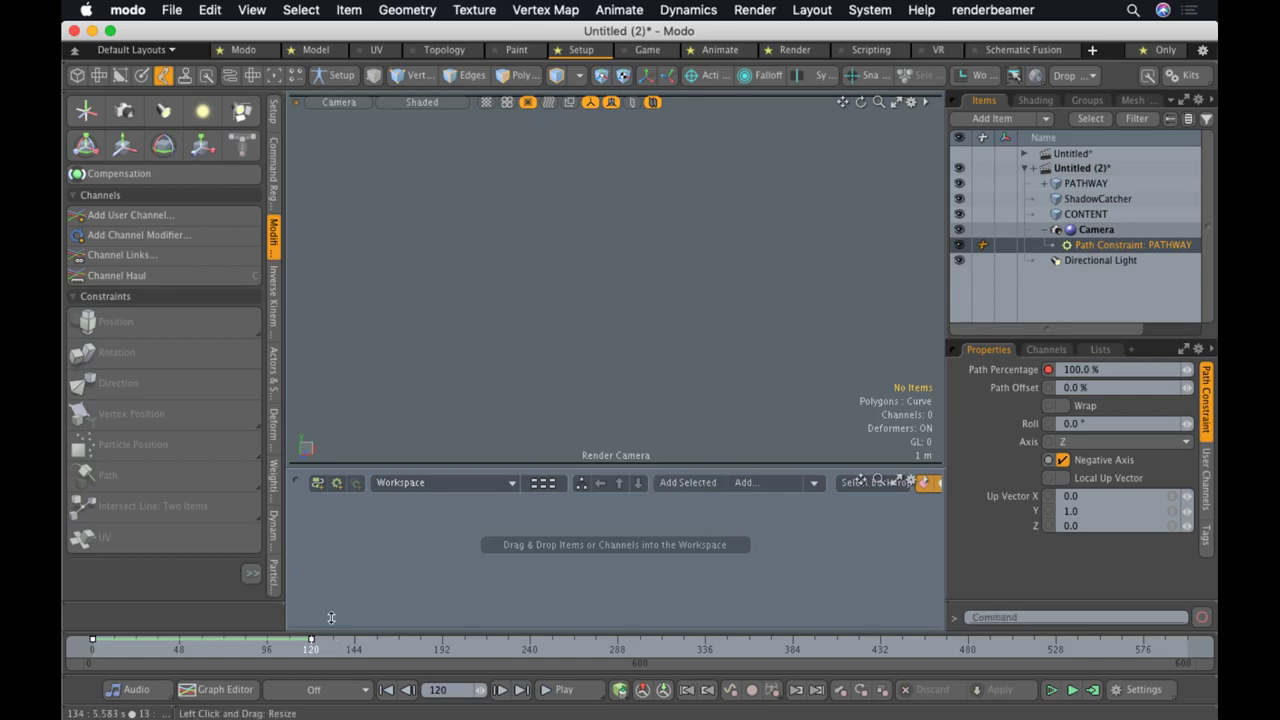
pyautogui.moveTo(336, 631); pyautogui.dragTo(329, 595)
pyautogui.moveTo(453, 631); pyautogui.dragTo(1156, 613)
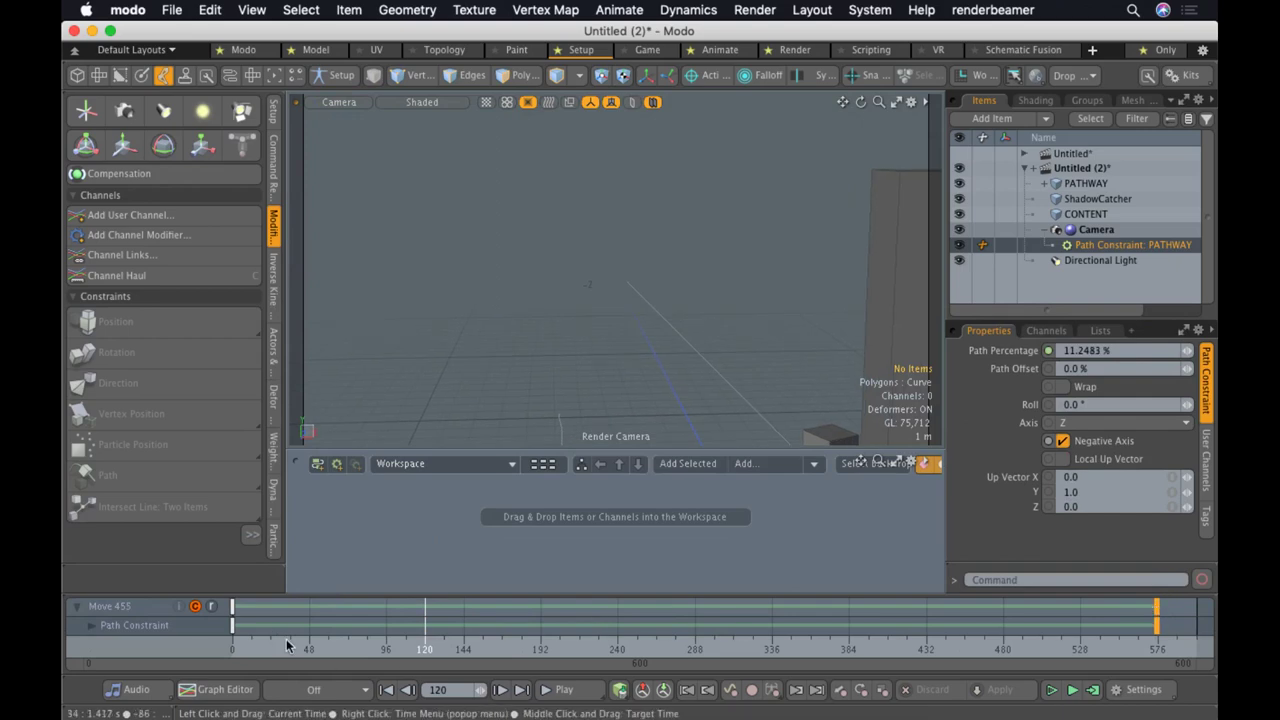
pyautogui.moveTo(283, 646); pyautogui.dragTo(229, 647)
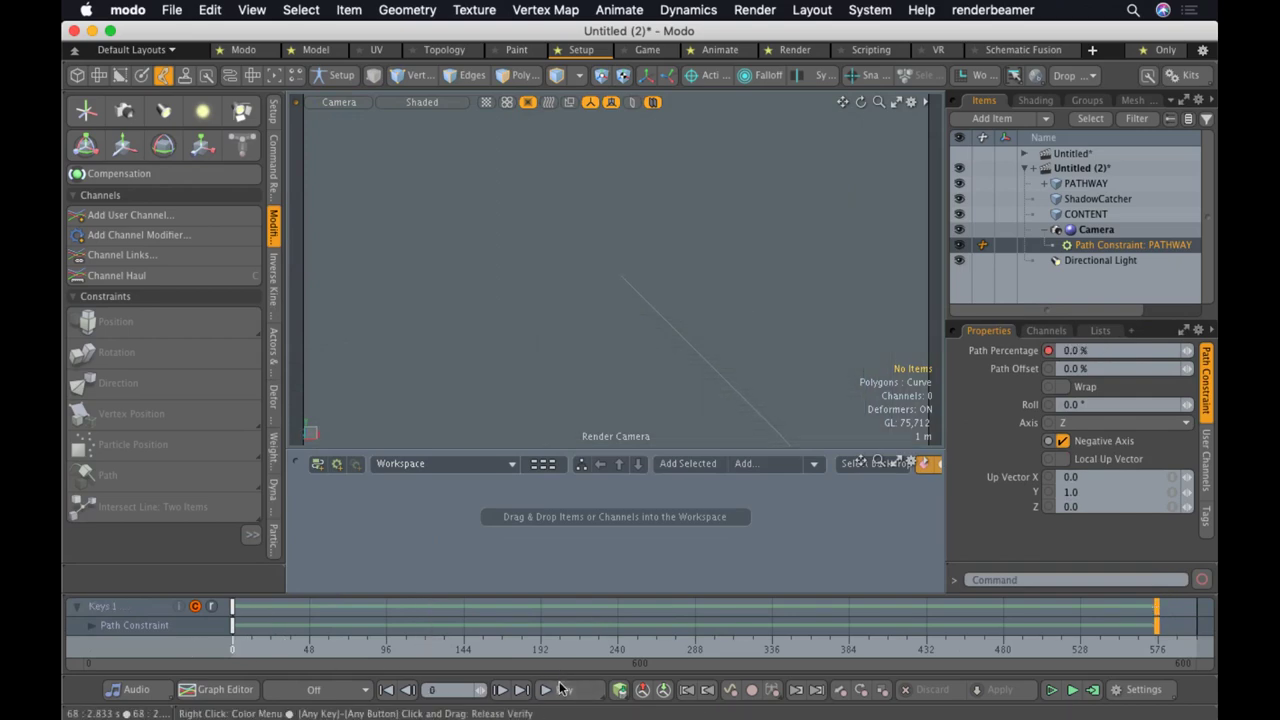
pyautogui.click(561, 689)
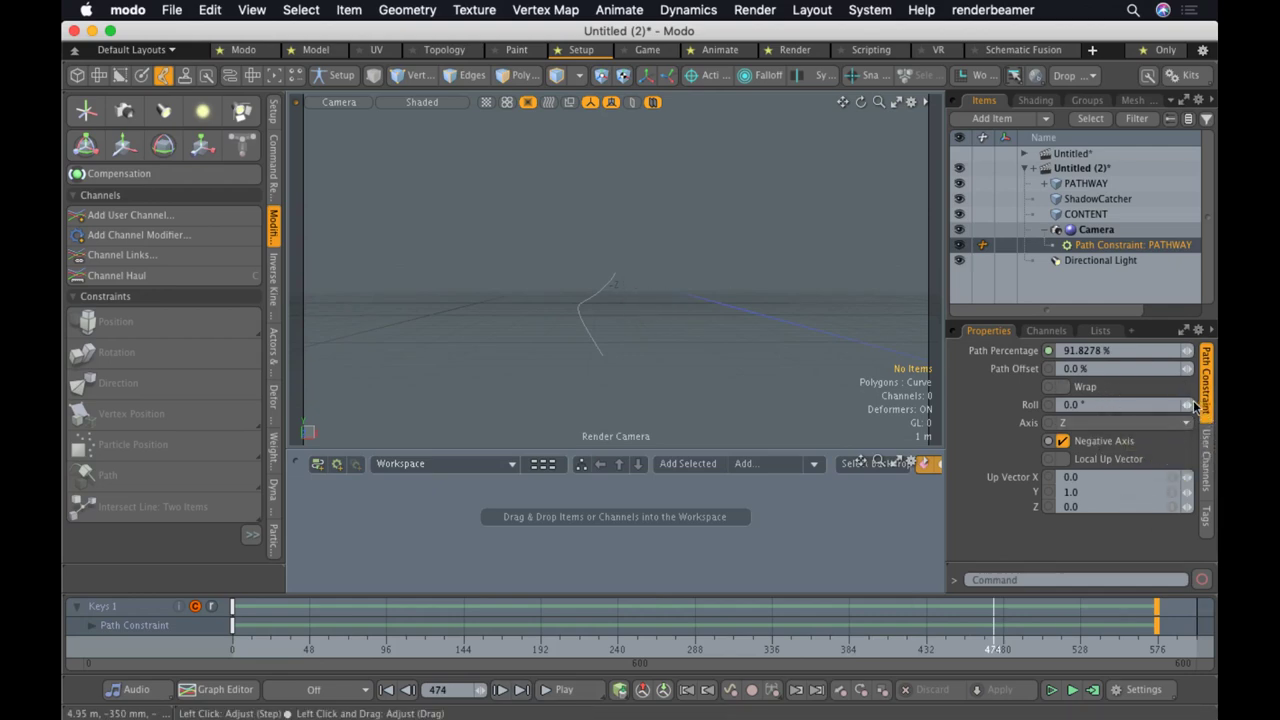
# Try adjusting the path constraint's roll and path offset, restoring both values
pyautogui.moveTo(1186, 404); pyautogui.dragTo(1154, 404)
pyautogui.press('super+z')
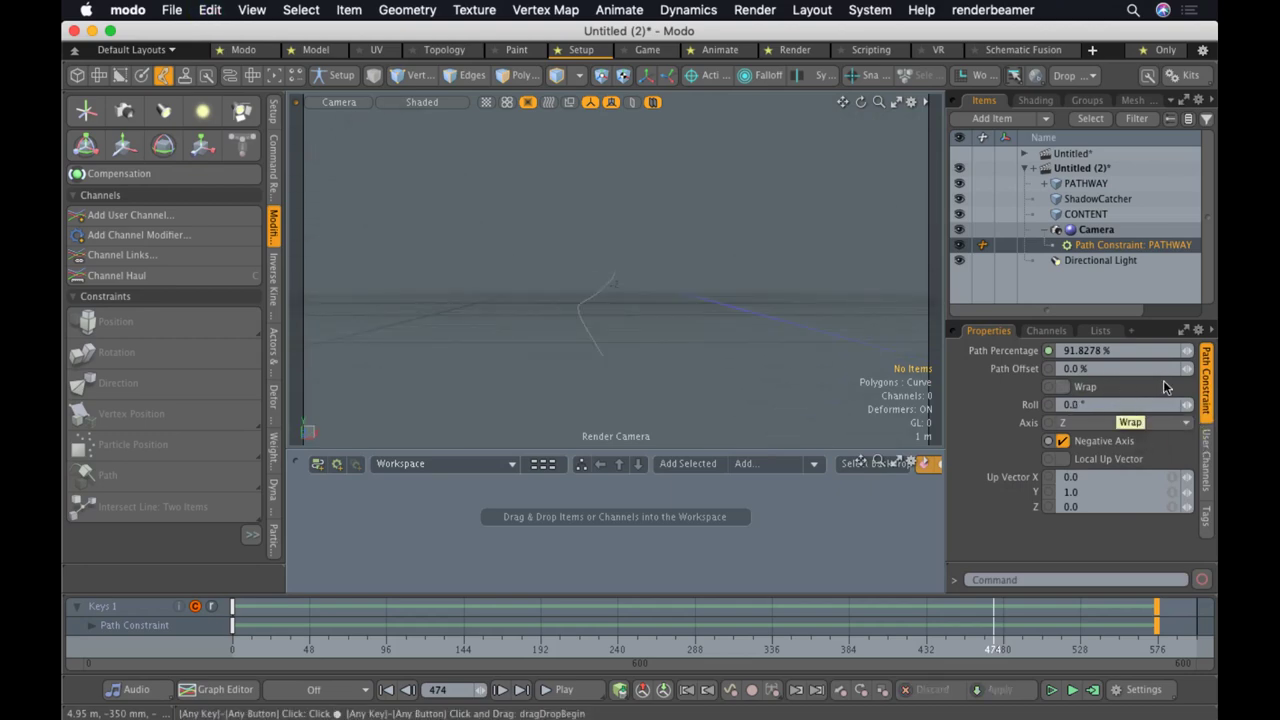
pyautogui.moveTo(1186, 368)
pyautogui.mouseDown()
pyautogui.moveTo(1210, 368)
pyautogui.moveTo(1189, 375)
pyautogui.mouseUp()
pyautogui.click(1188, 374)
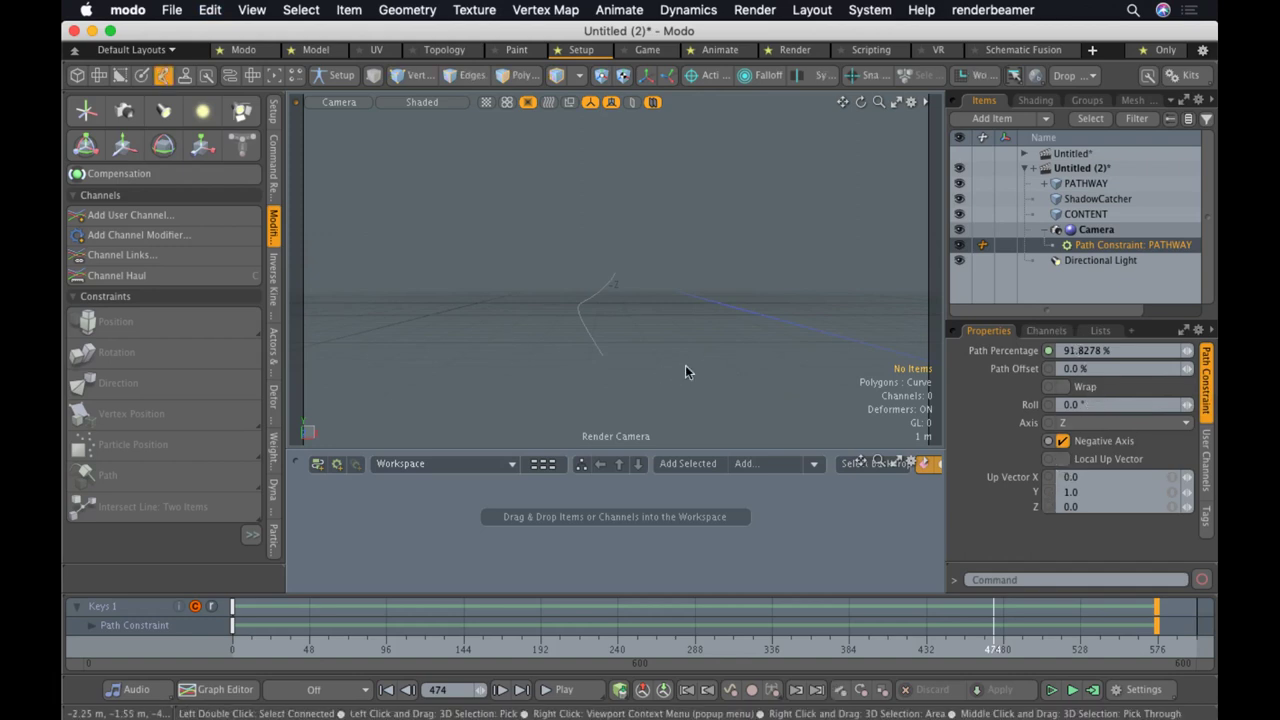
# Return to the perspective view at frame 0 and set the Camera's focal length to 22 mm
pyautogui.click(338, 102)
pyautogui.click(342, 95)
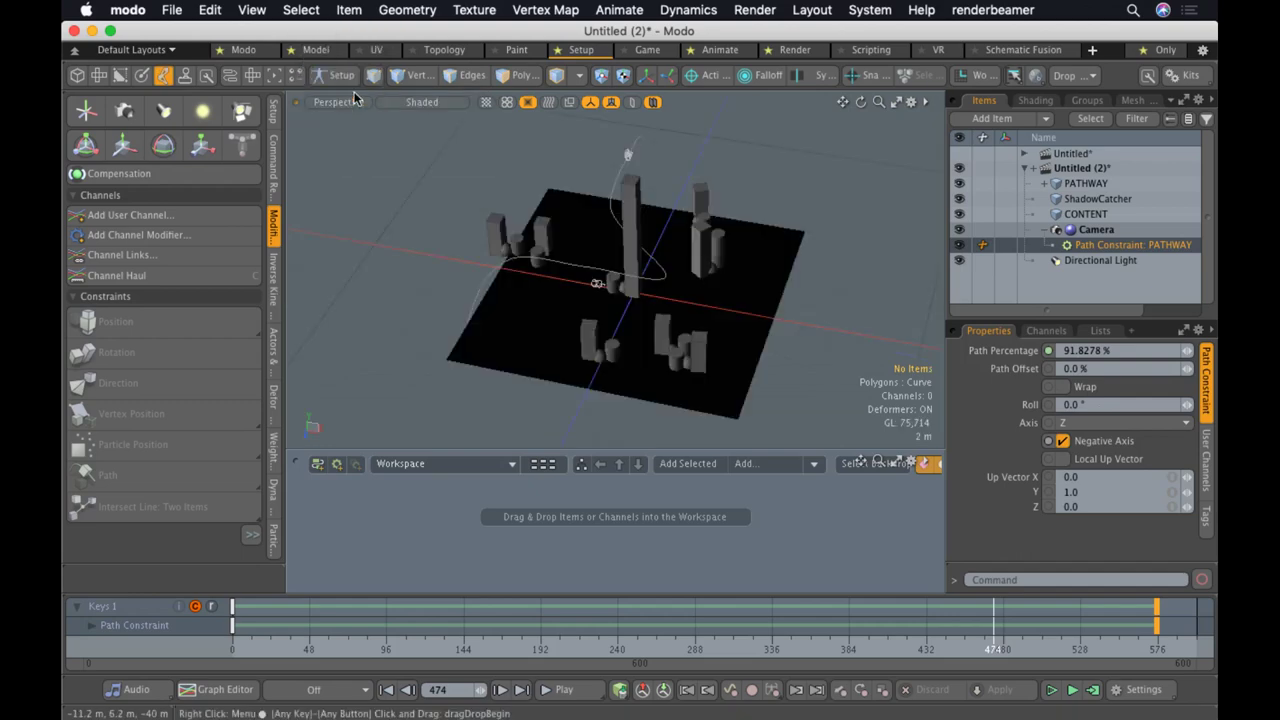
pyautogui.keyDown('alt'); pyautogui.moveTo(579, 266); pyautogui.dragTo(547, 305); pyautogui.keyUp('alt')
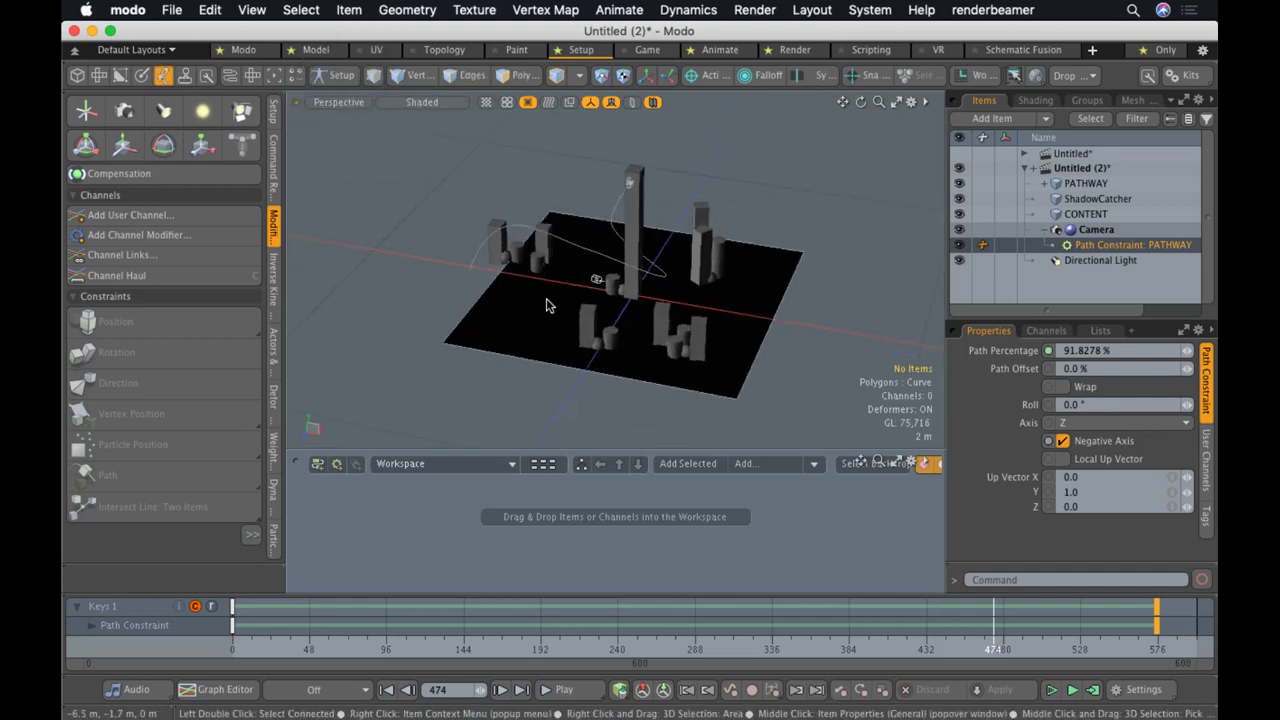
pyautogui.click(286, 648)
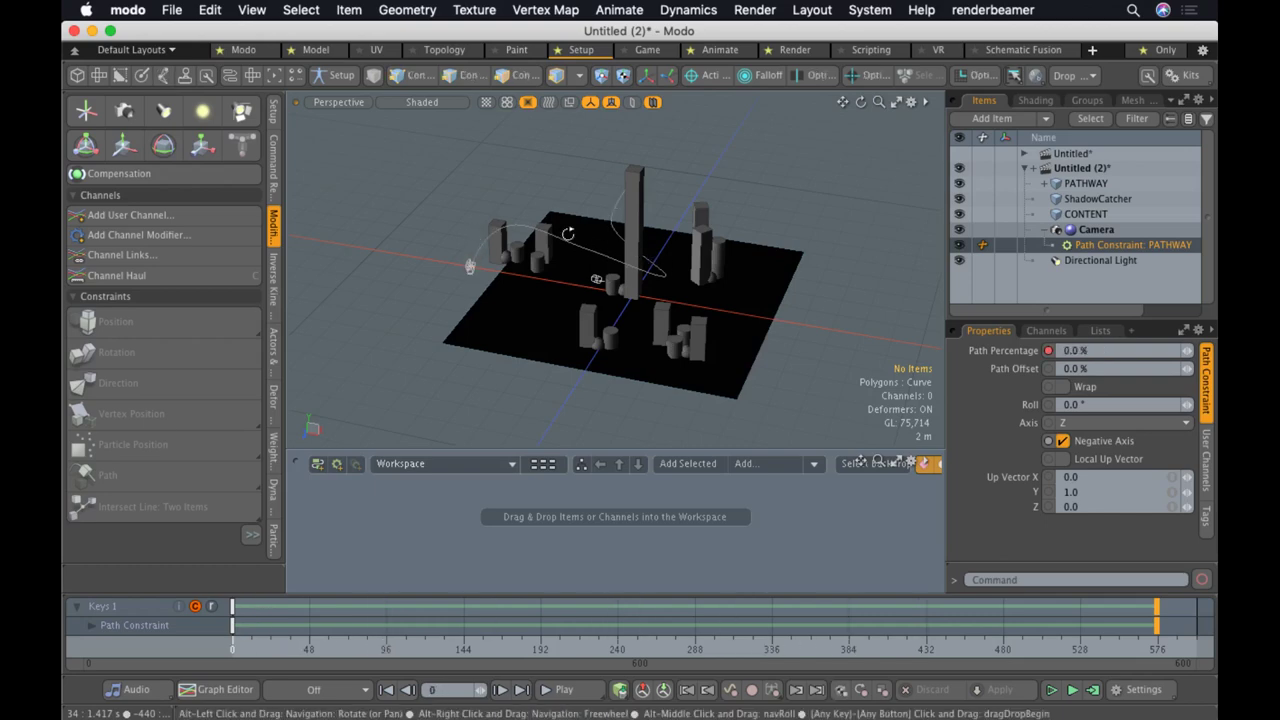
pyautogui.click(1160, 229)
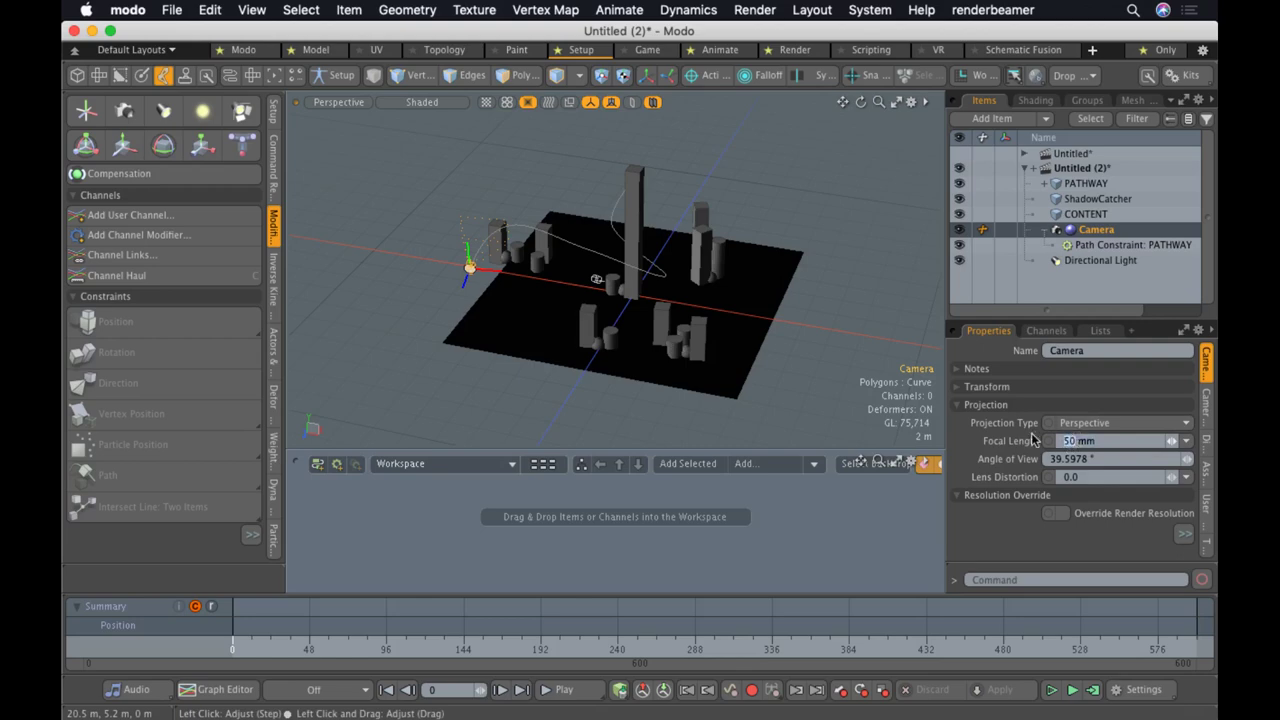
# Look through the render camera and play the animation to check the wider framing along the path
pyautogui.click(336, 102)
pyautogui.click(337, 102)
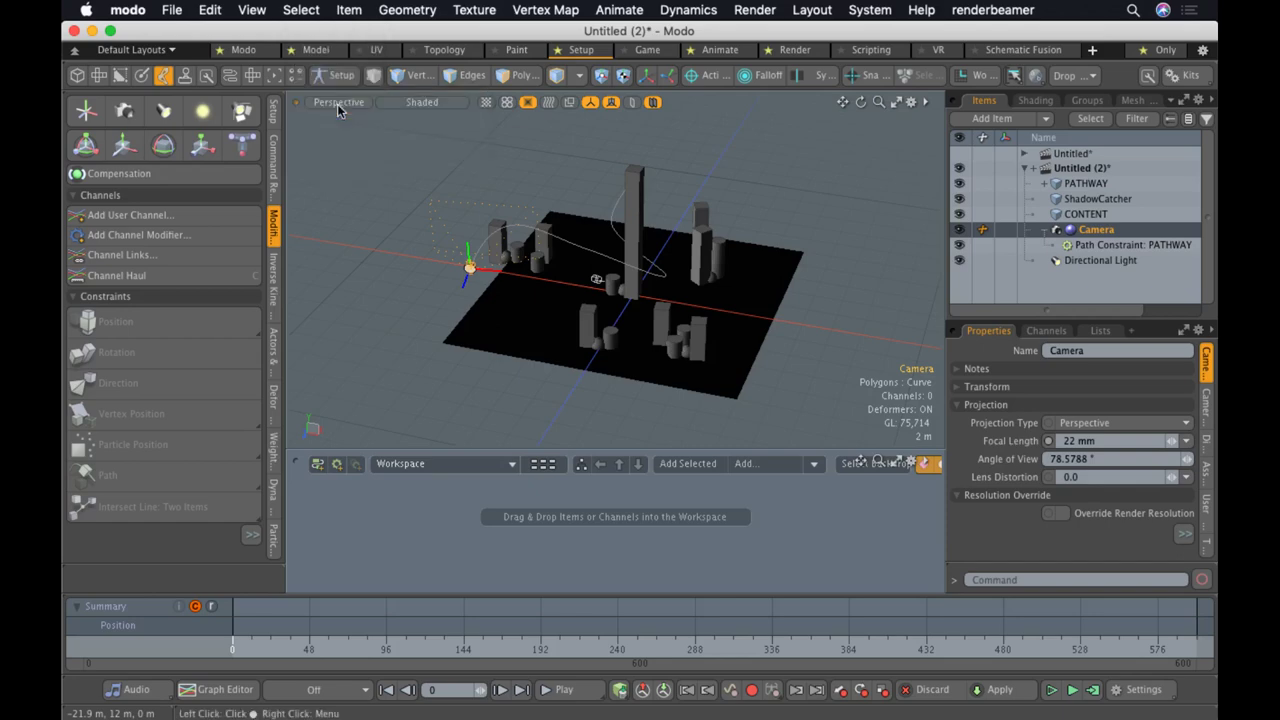
pyautogui.click(345, 108)
pyautogui.click(417, 122)
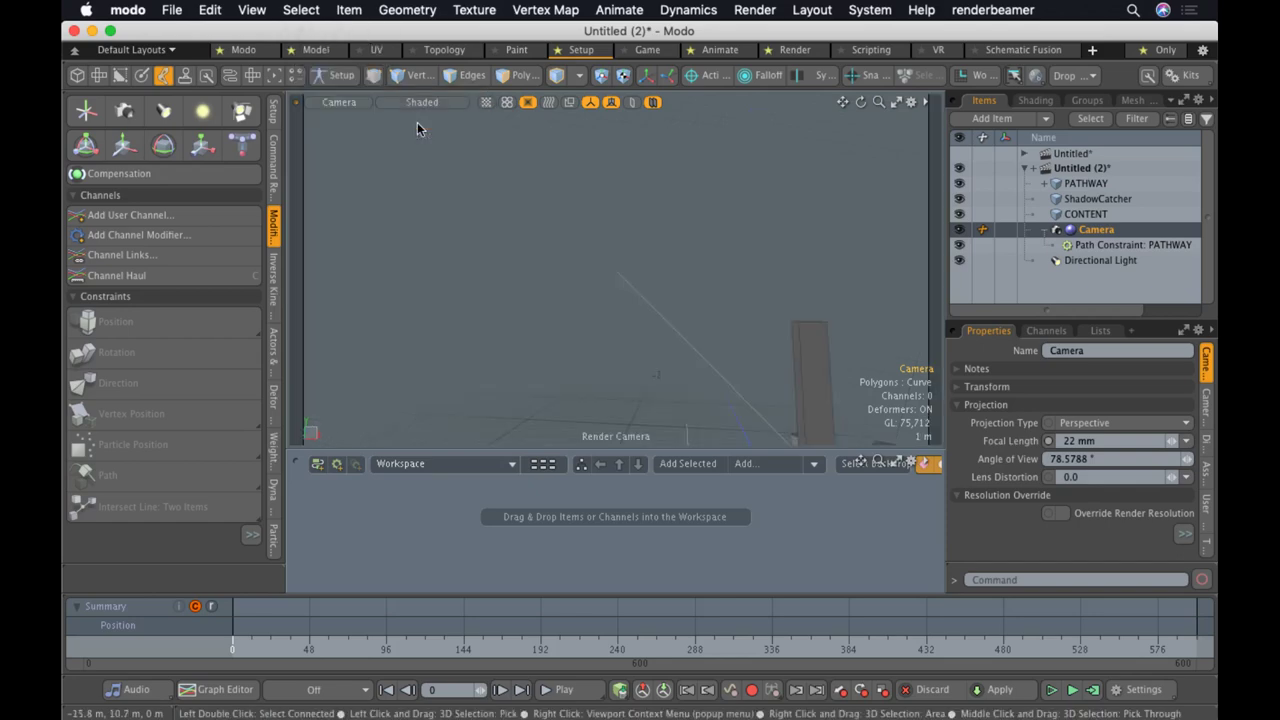
pyautogui.click(584, 690)
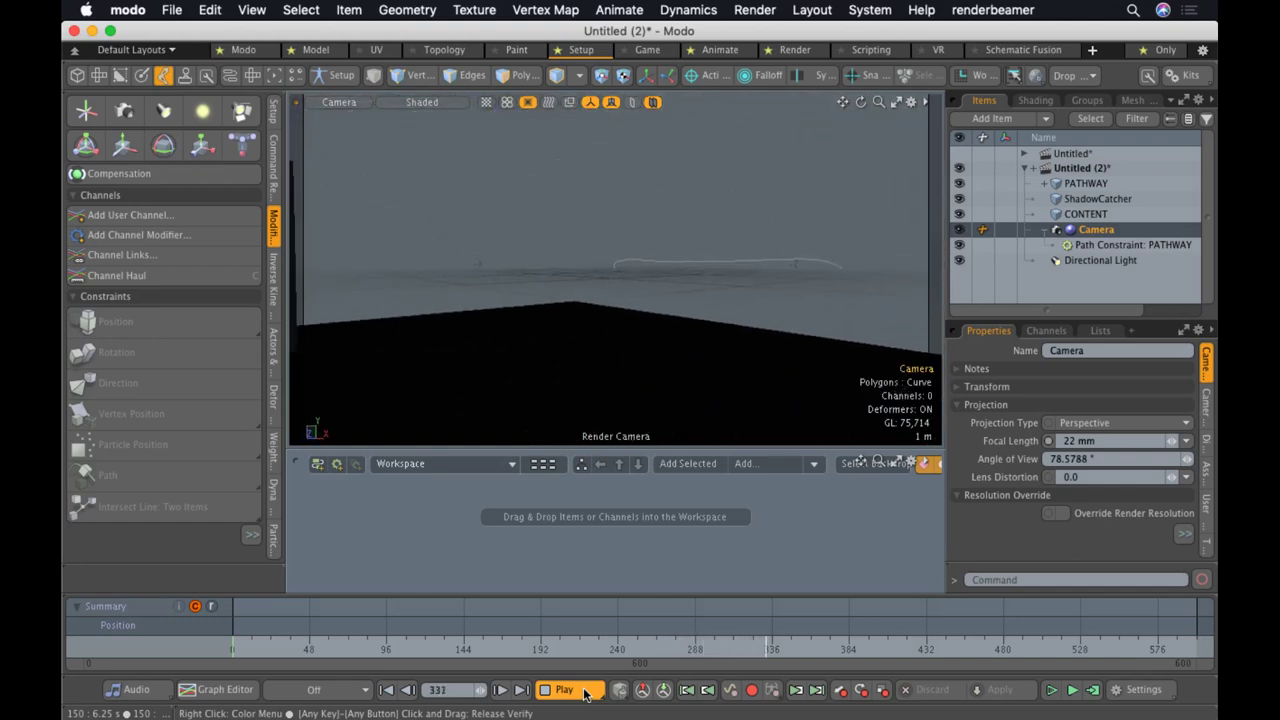
pyautogui.click(585, 690)
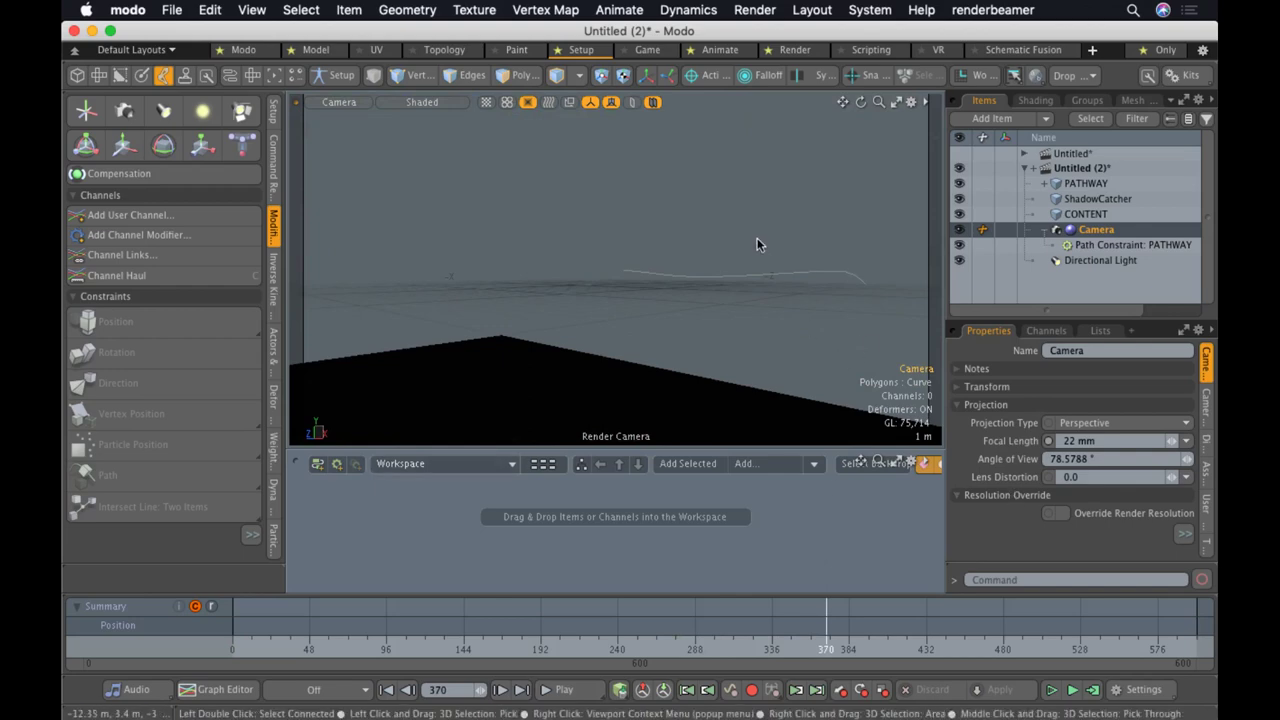
# Show the scene in the perspective view and add the CONTENT mesh to the path constraint selection
pyautogui.click(1143, 245)
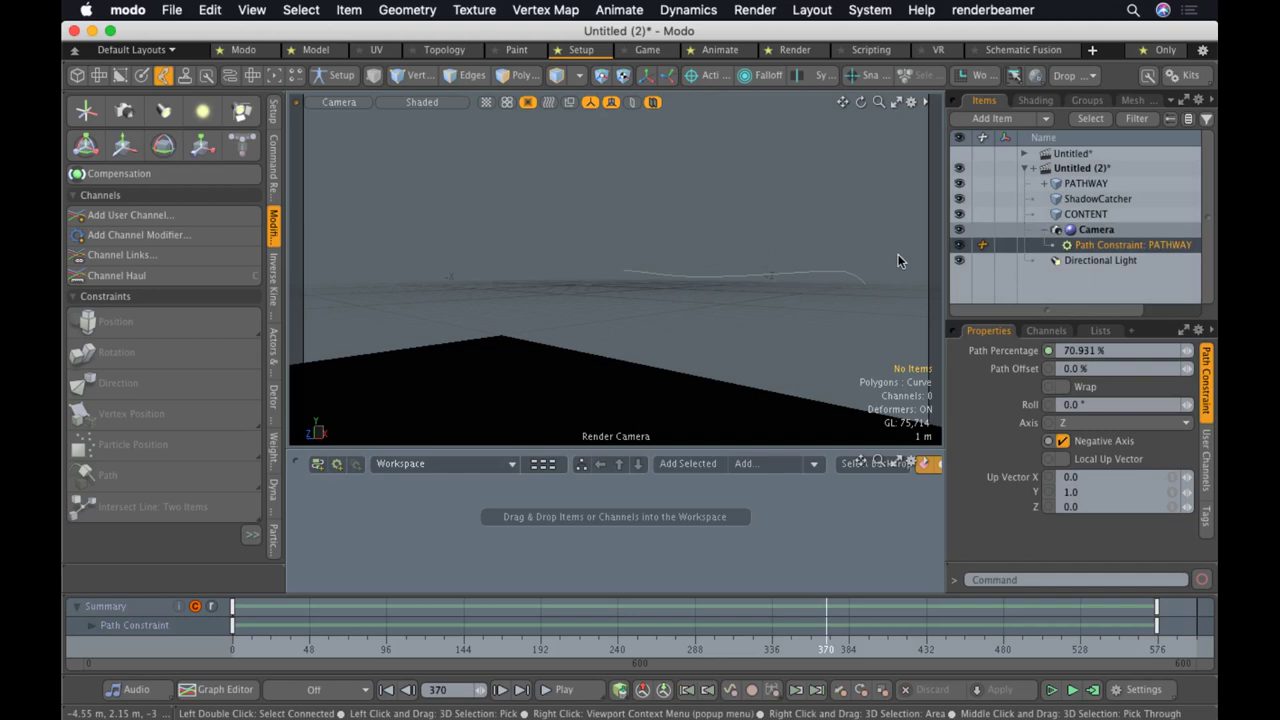
pyautogui.click(336, 102)
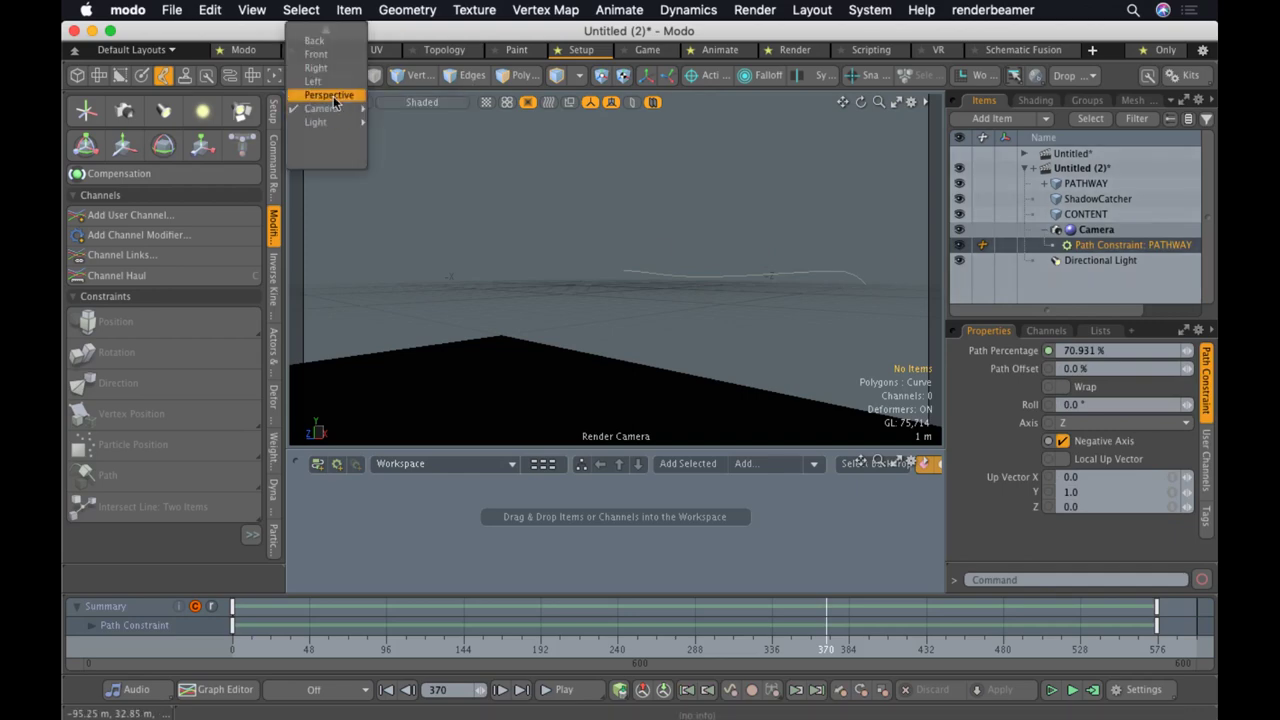
pyautogui.click(332, 88)
pyautogui.moveTo(735, 395)
pyautogui.keyDown('alt'); pyautogui.mouseDown()
pyautogui.moveTo(751, 411)
pyautogui.moveTo(743, 397)
pyautogui.mouseUp(); pyautogui.keyUp('alt')
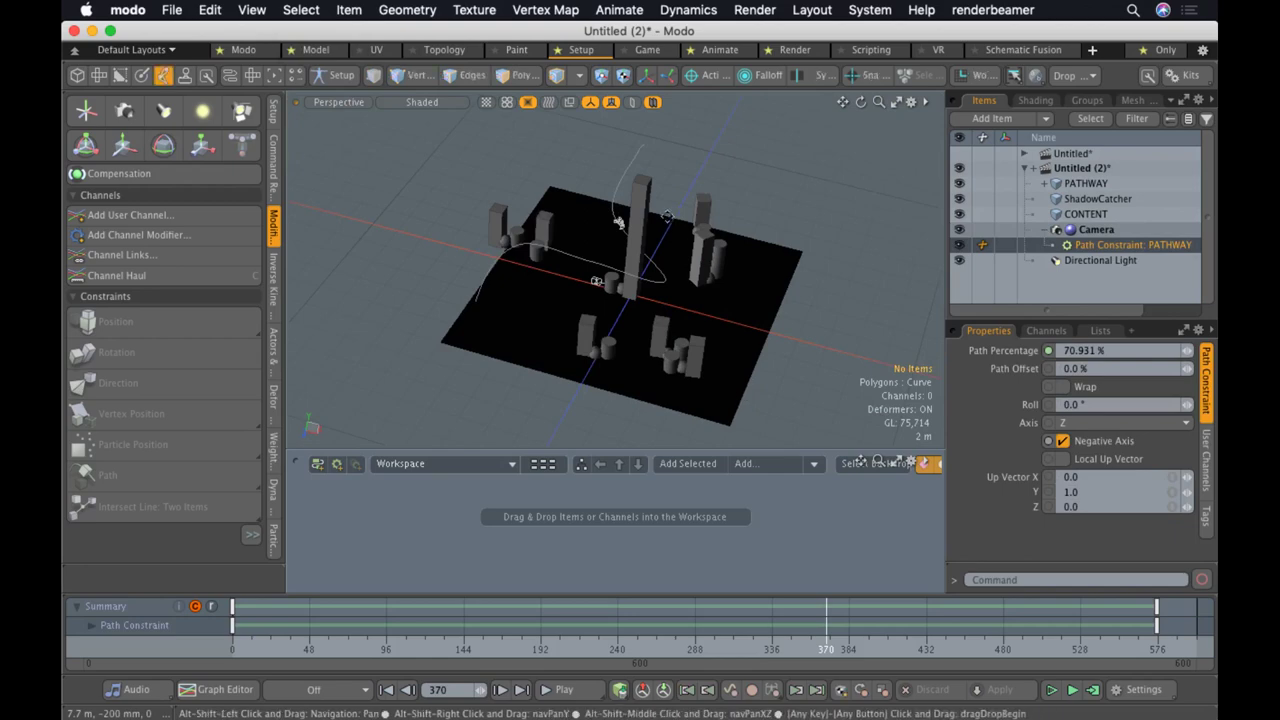
pyautogui.keyDown('alt'); pyautogui.keyDown('shift'); pyautogui.moveTo(653, 245); pyautogui.dragTo(630, 321); pyautogui.keyUp('shift'); pyautogui.keyUp('alt')
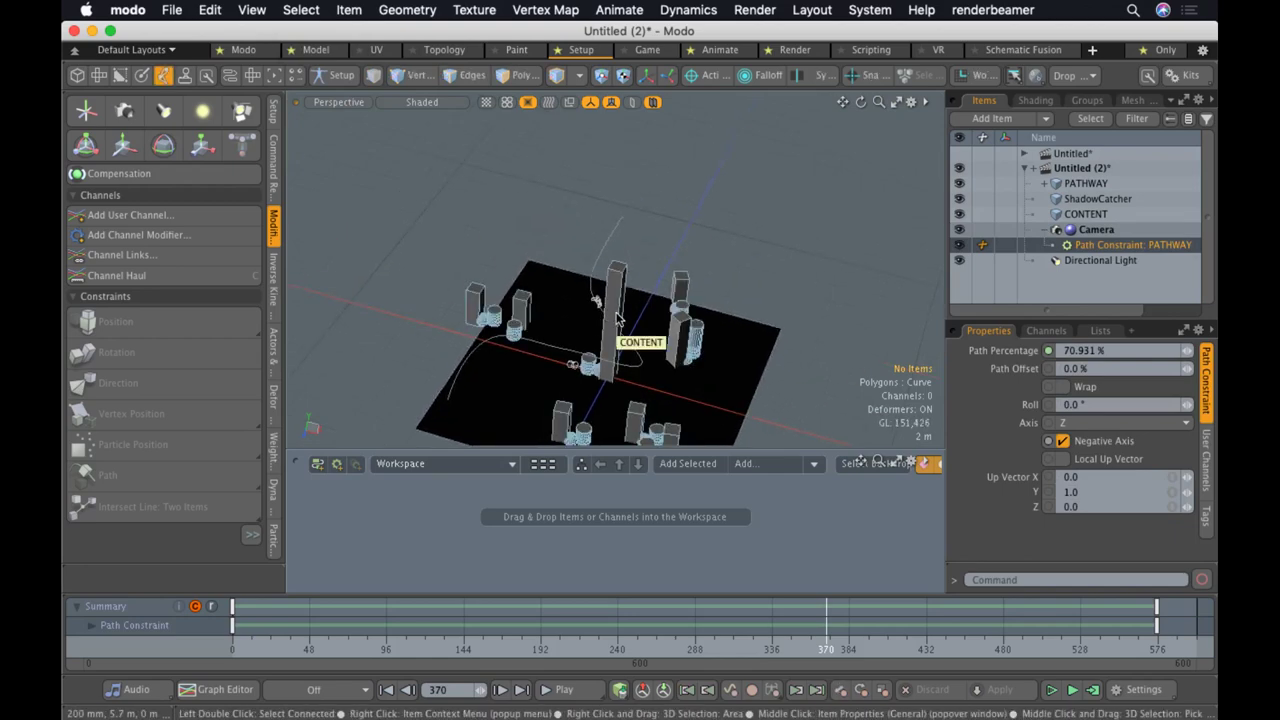
pyautogui.click(626, 342)
pyautogui.click(607, 342)
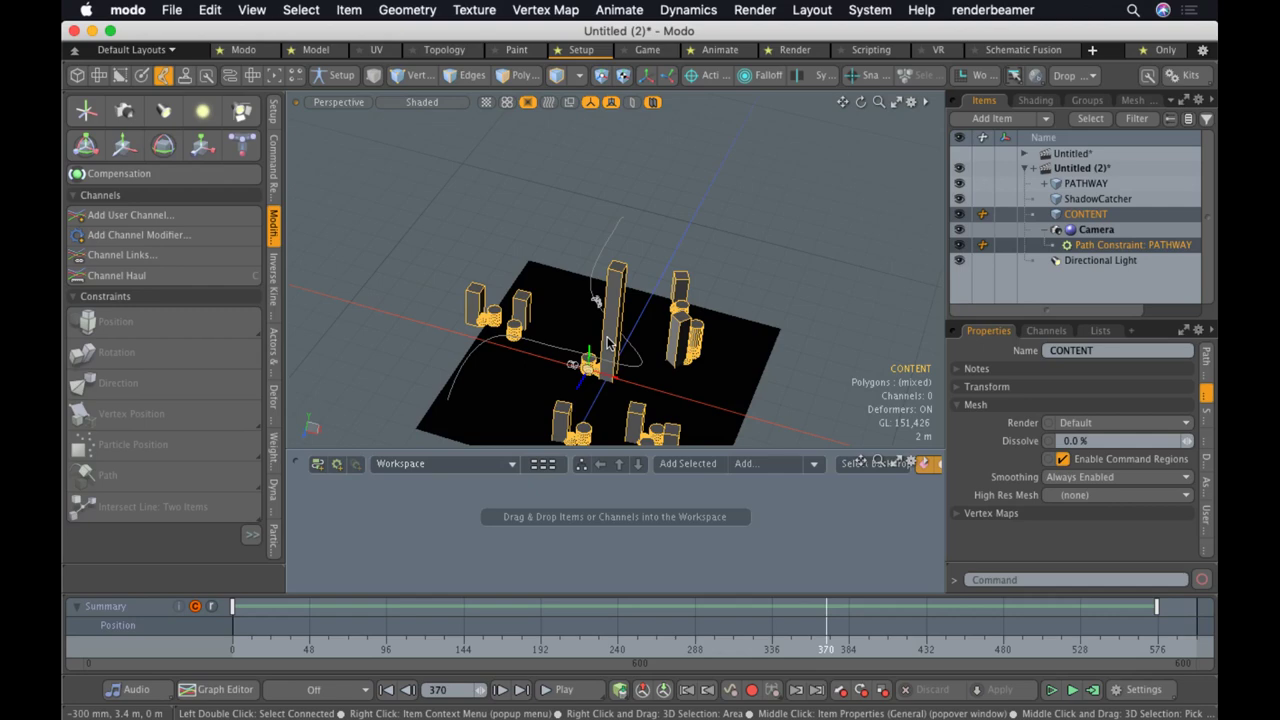
pyautogui.keyDown('alt'); pyautogui.moveTo(609, 343); pyautogui.dragTo(674, 340); pyautogui.keyUp('alt')
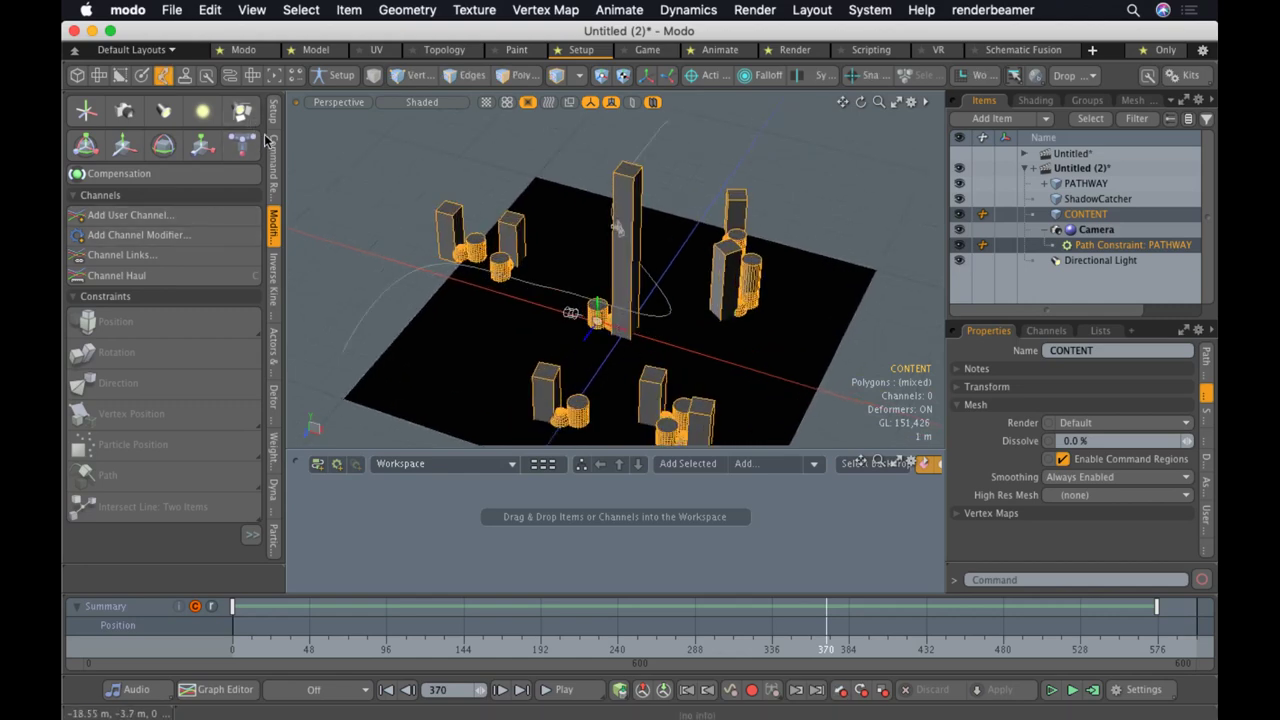
# Scatter-clone the CONTENT polygons with count 8, seed 4, a 10 m range in X and Z, and 180° Y rotation
pyautogui.click(76, 76)
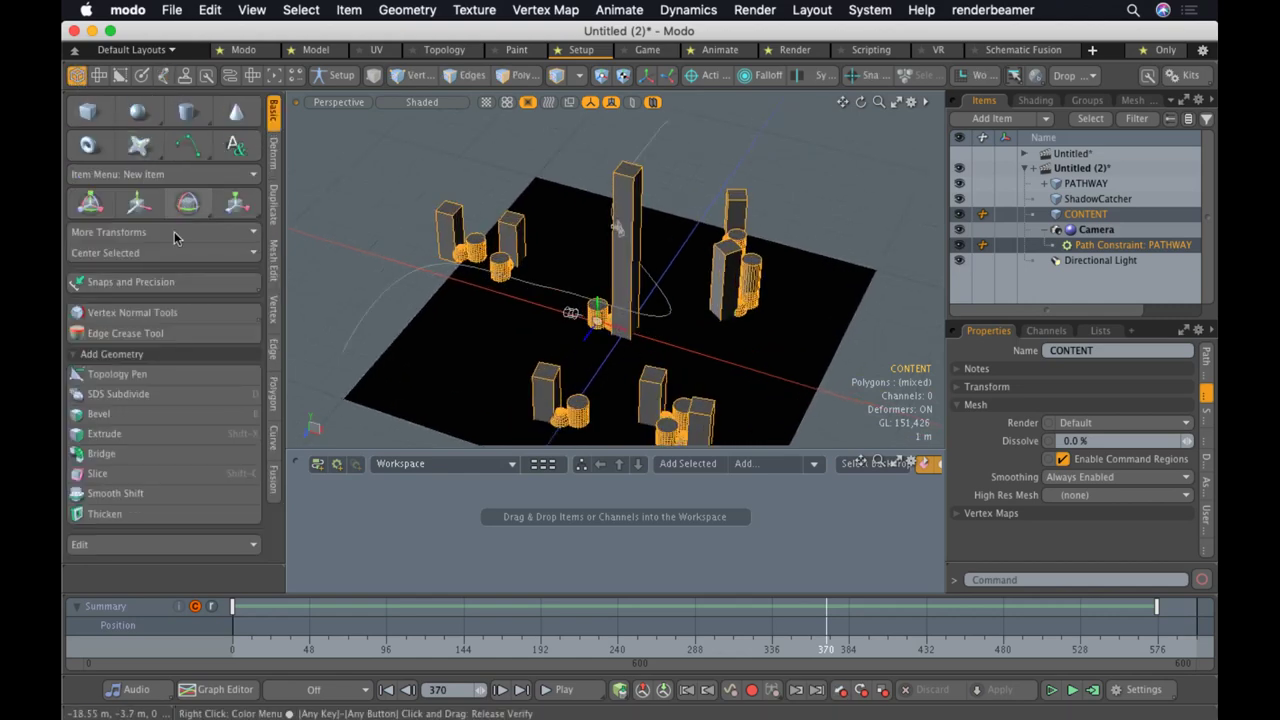
pyautogui.click(273, 258)
pyautogui.click(273, 200)
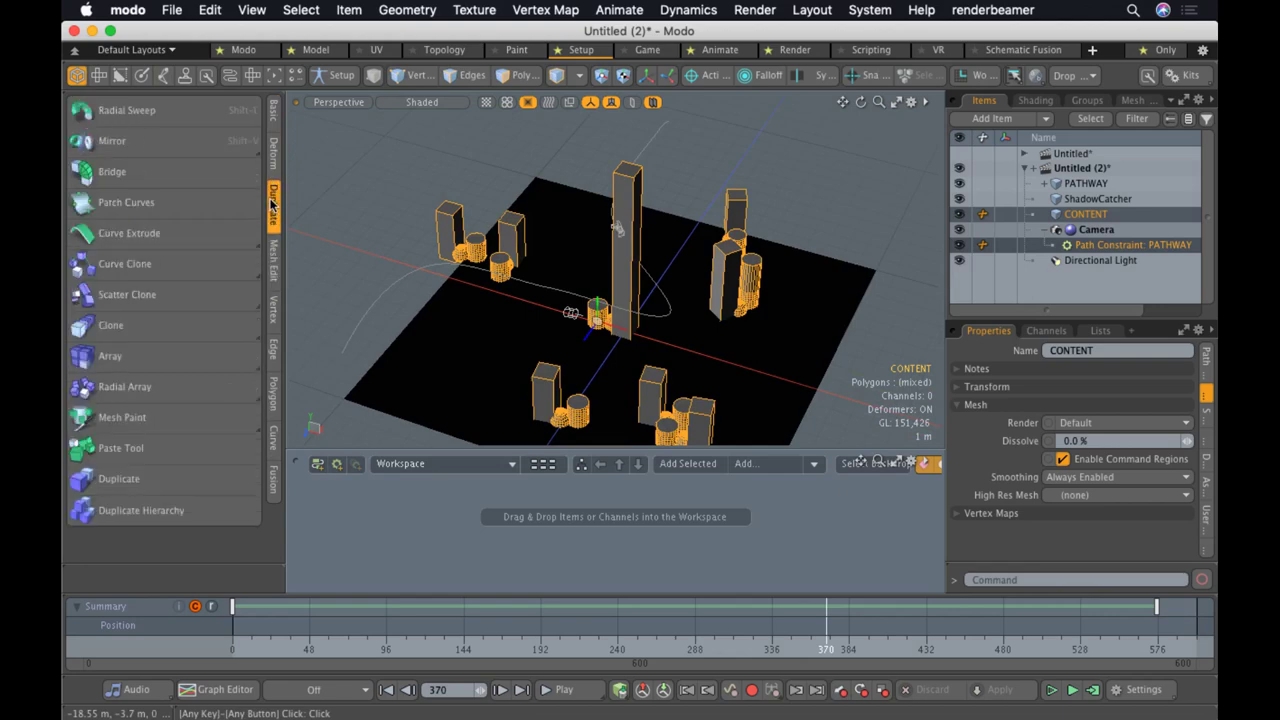
pyautogui.press('3')
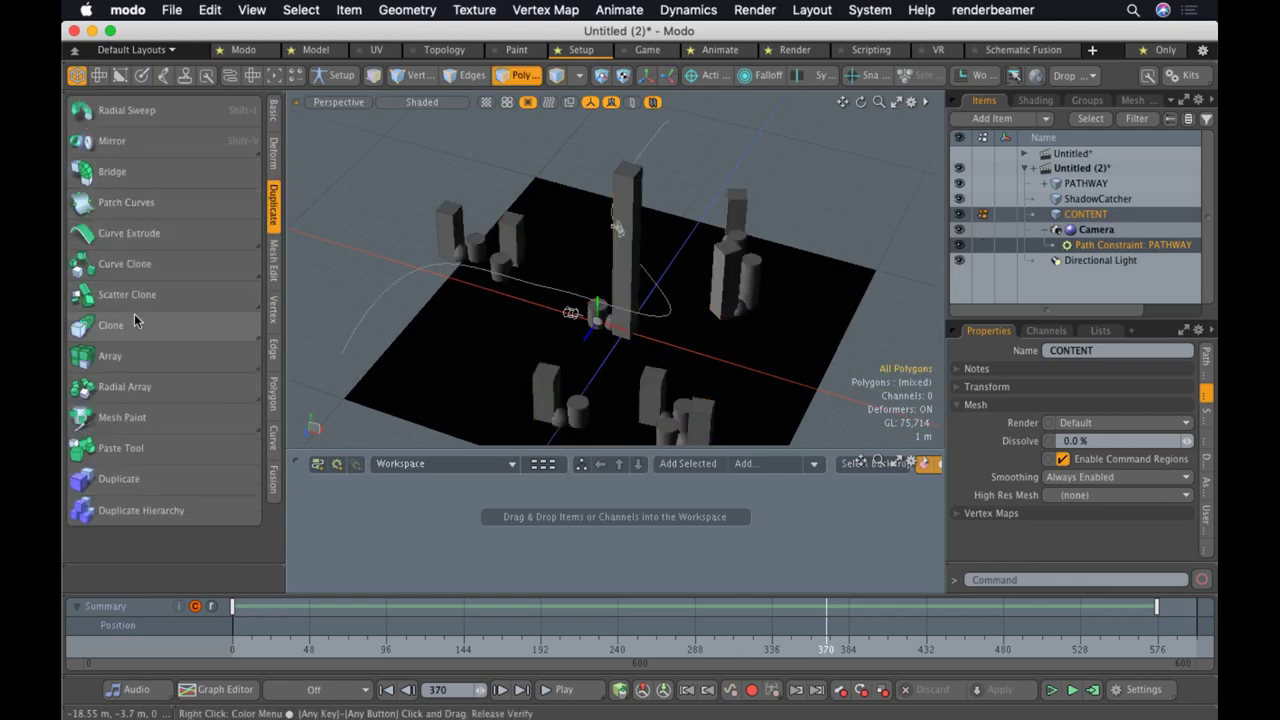
pyautogui.click(143, 295)
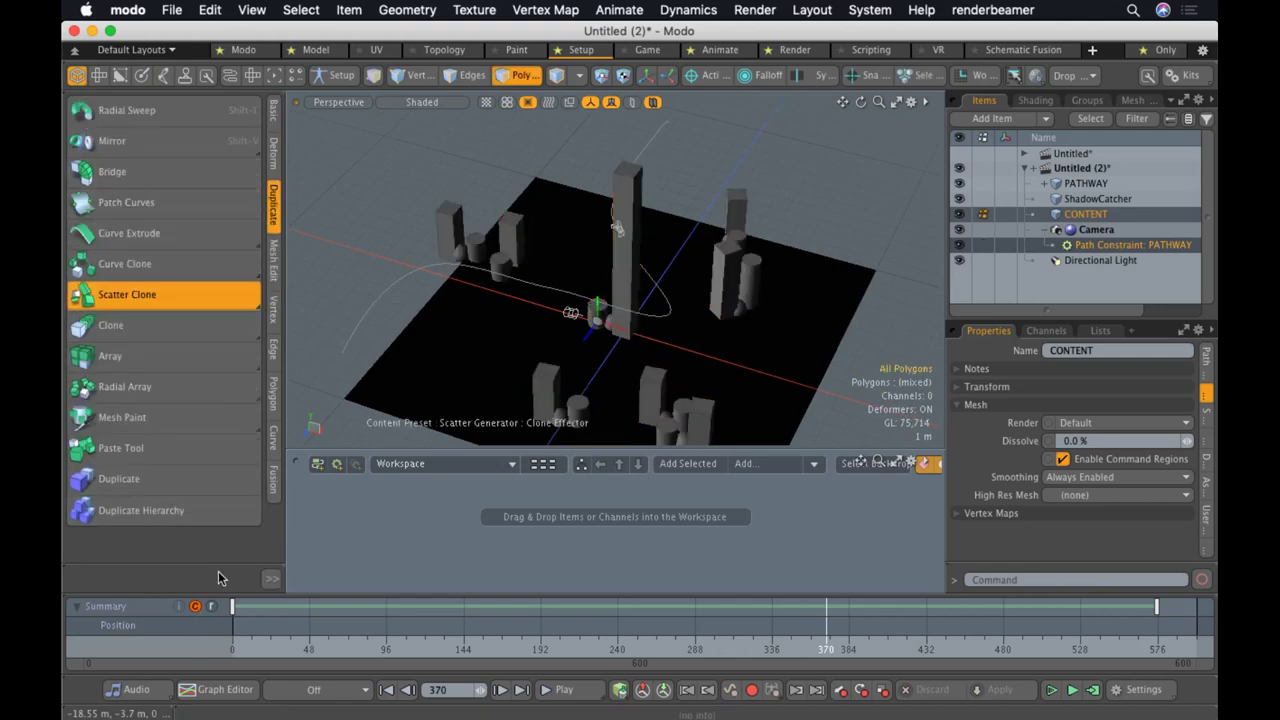
pyautogui.moveTo(229, 563); pyautogui.dragTo(237, 162)
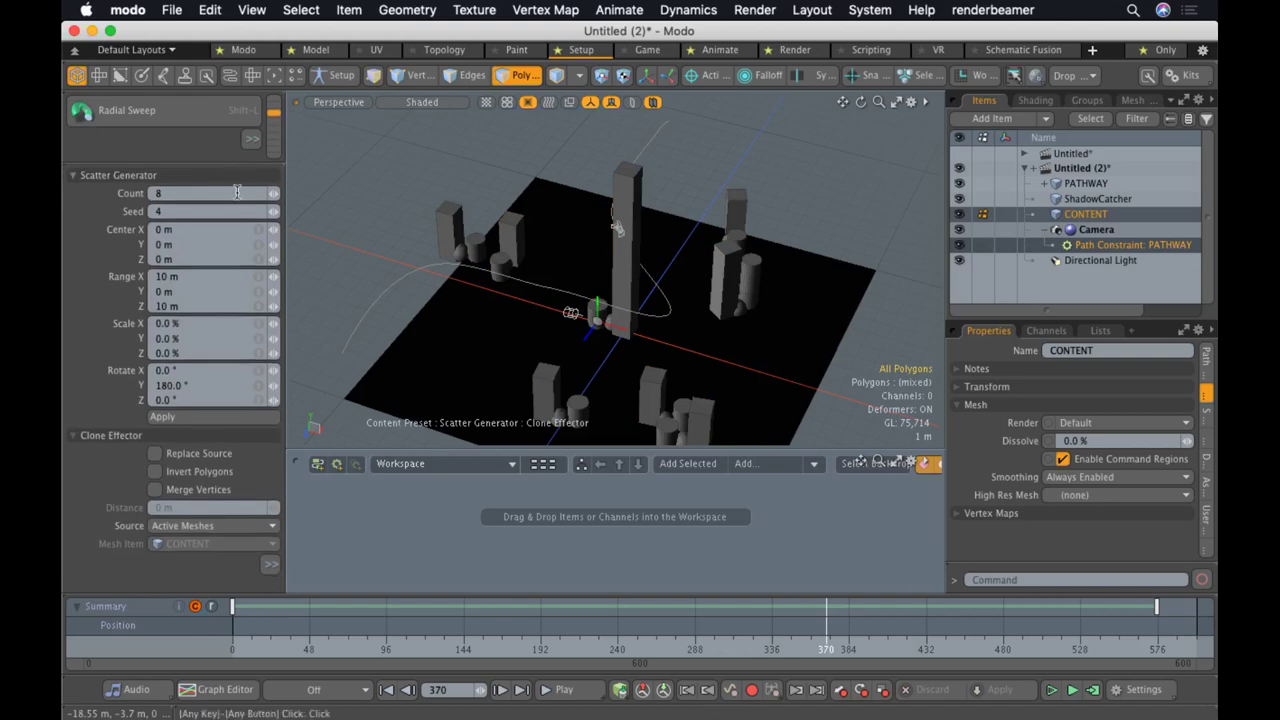
pyautogui.click(207, 432)
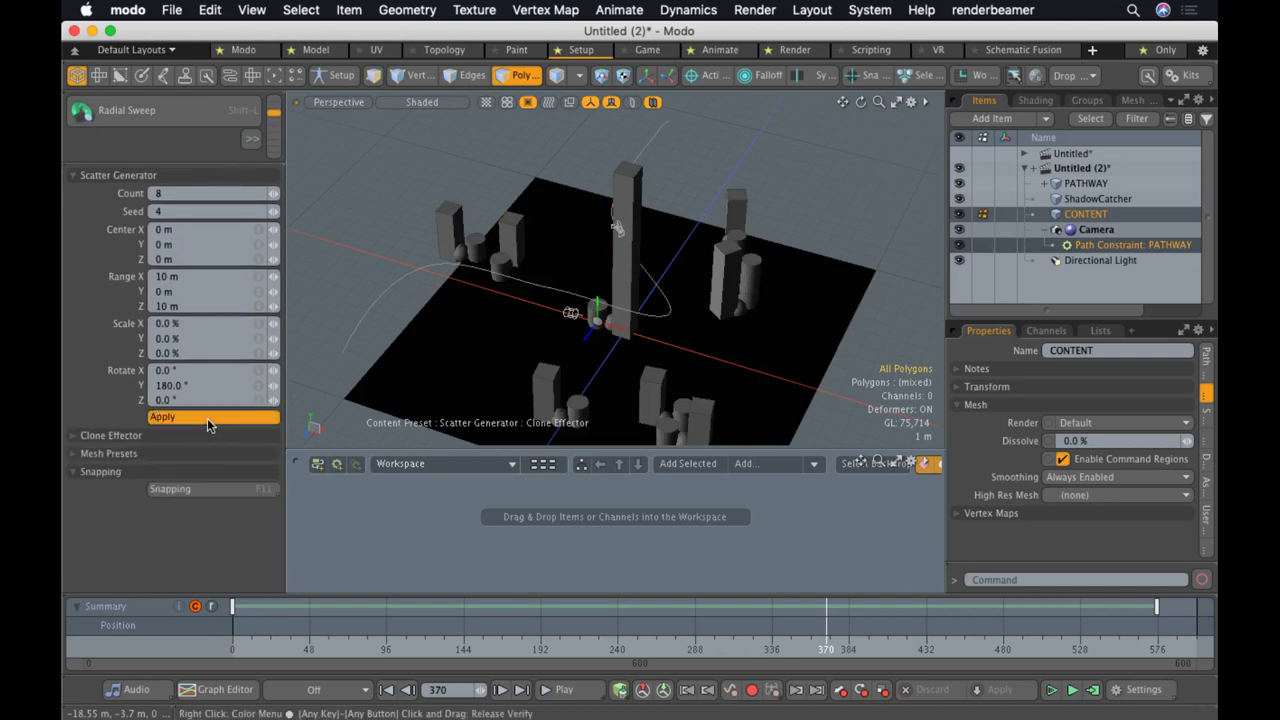
pyautogui.keyDown('alt'); pyautogui.moveTo(644, 348); pyautogui.dragTo(652, 396); pyautogui.keyUp('alt')
pyautogui.press('q')
pyautogui.press('Escape')
pyautogui.press('5')
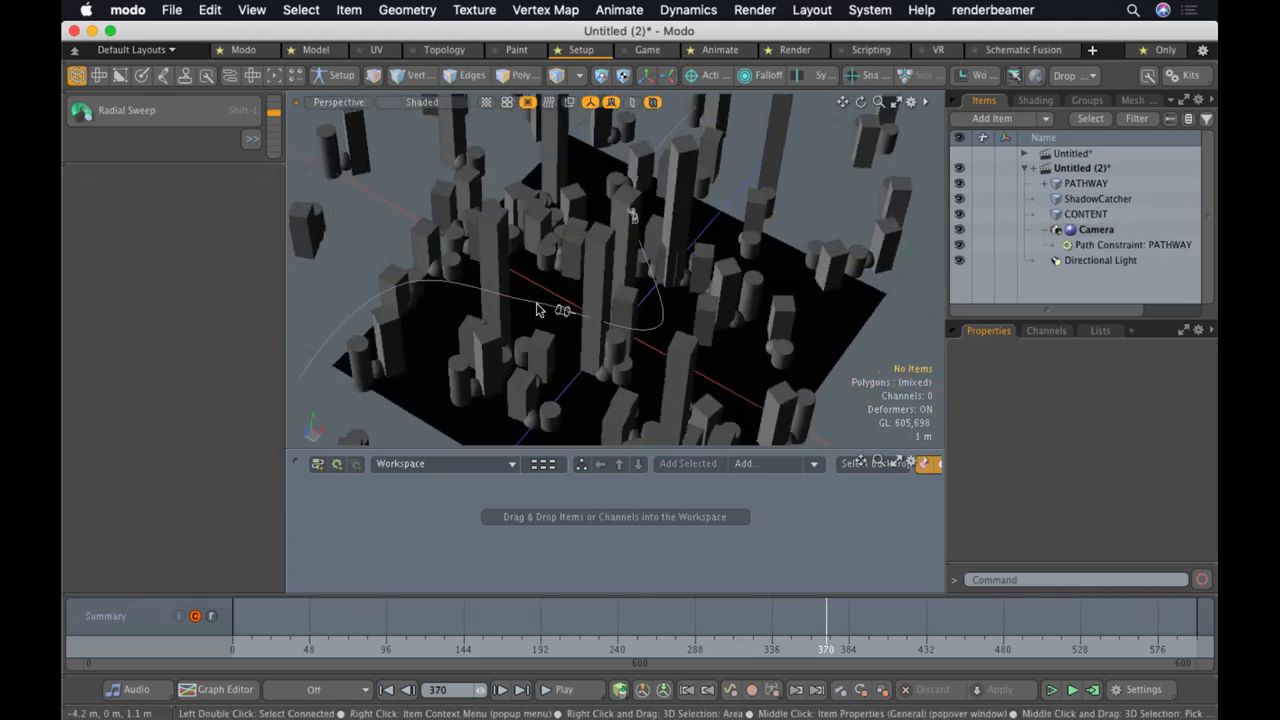
# Edit the PATHWAY curve's points to steer the camera path through the gaps between the scattered shapes
pyautogui.click(533, 311)
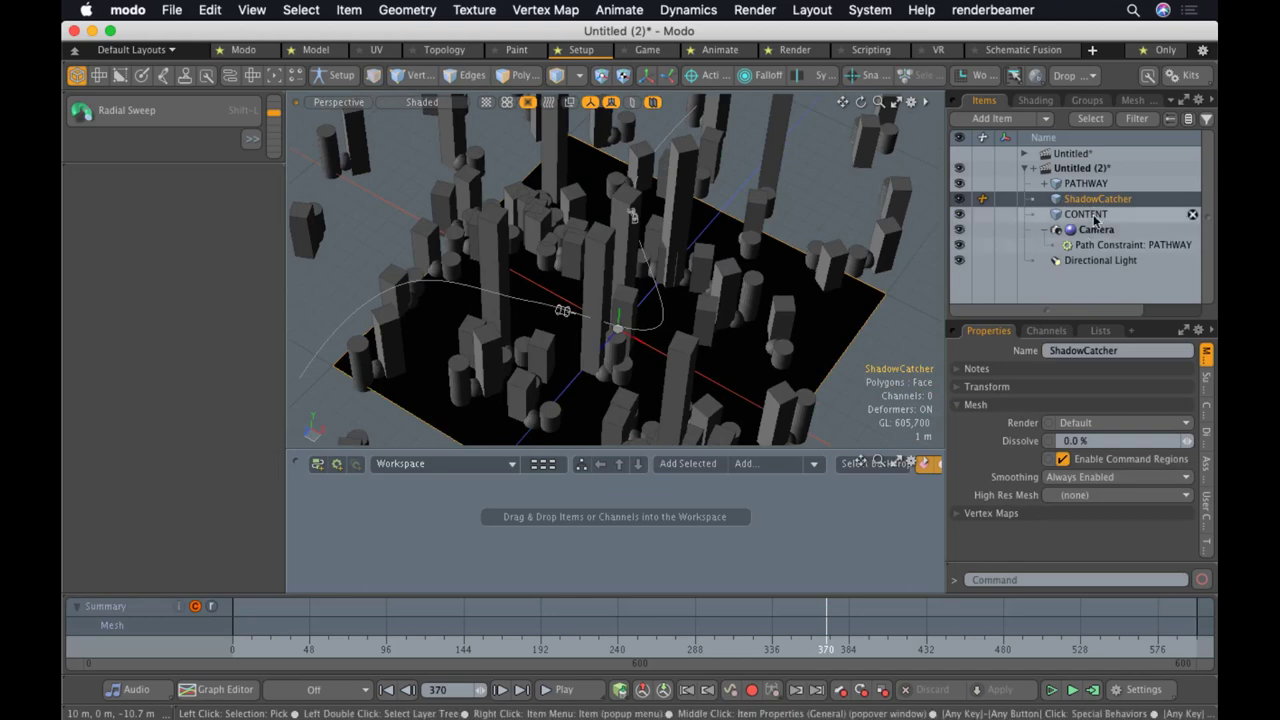
pyautogui.click(548, 412)
pyautogui.press('3')
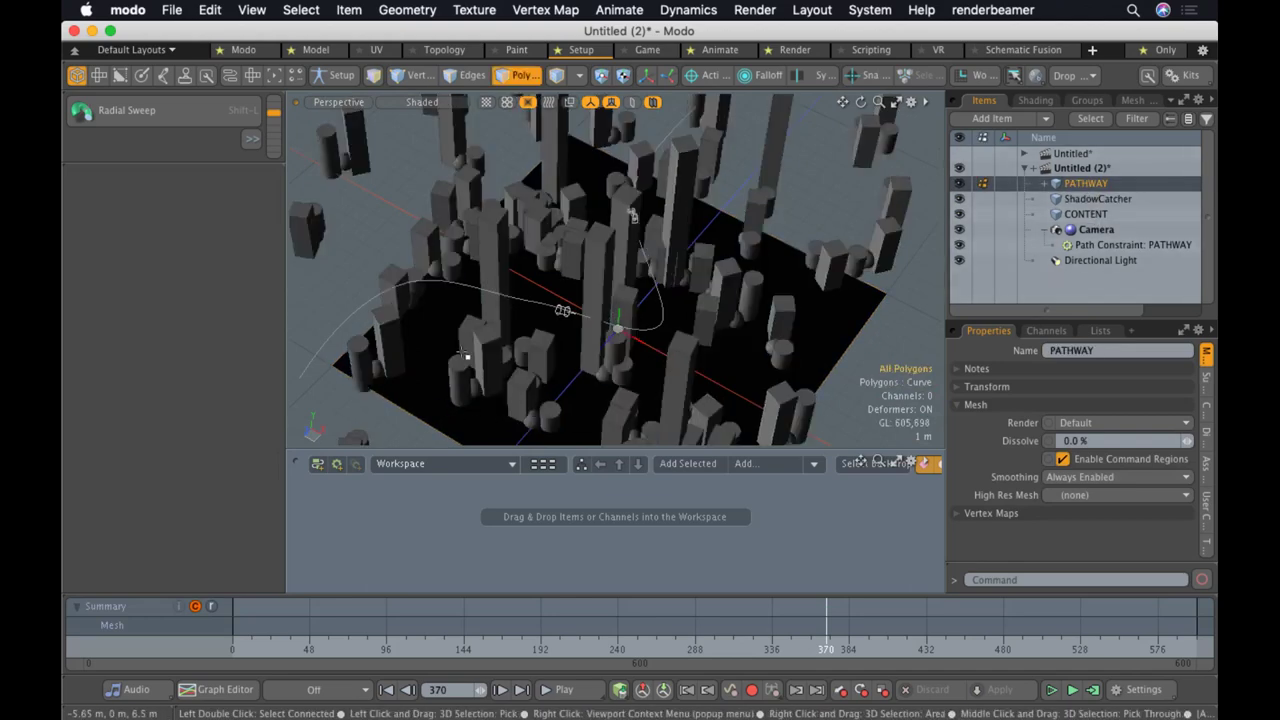
pyautogui.click(533, 301)
pyautogui.keyDown('alt'); pyautogui.moveTo(546, 308); pyautogui.dragTo(580, 283); pyautogui.keyUp('alt')
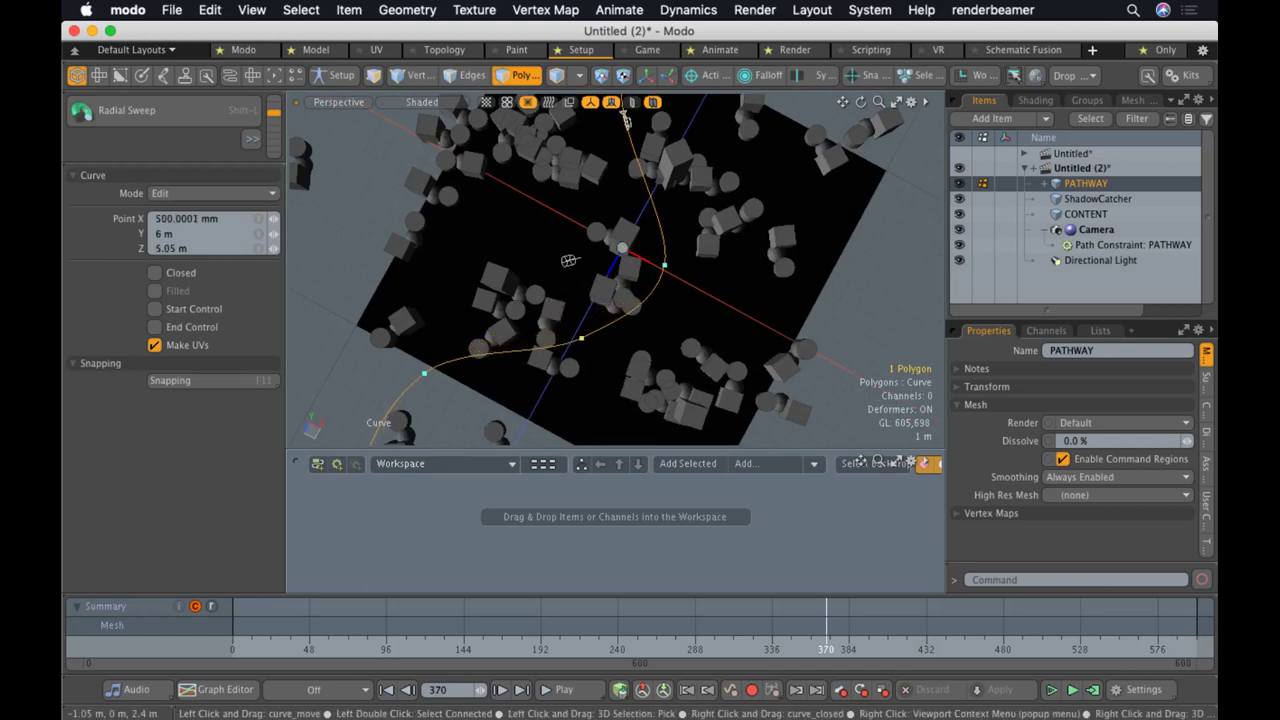
pyautogui.keyDown('alt'); pyautogui.moveTo(568, 261); pyautogui.dragTo(683, 293); pyautogui.keyUp('alt')
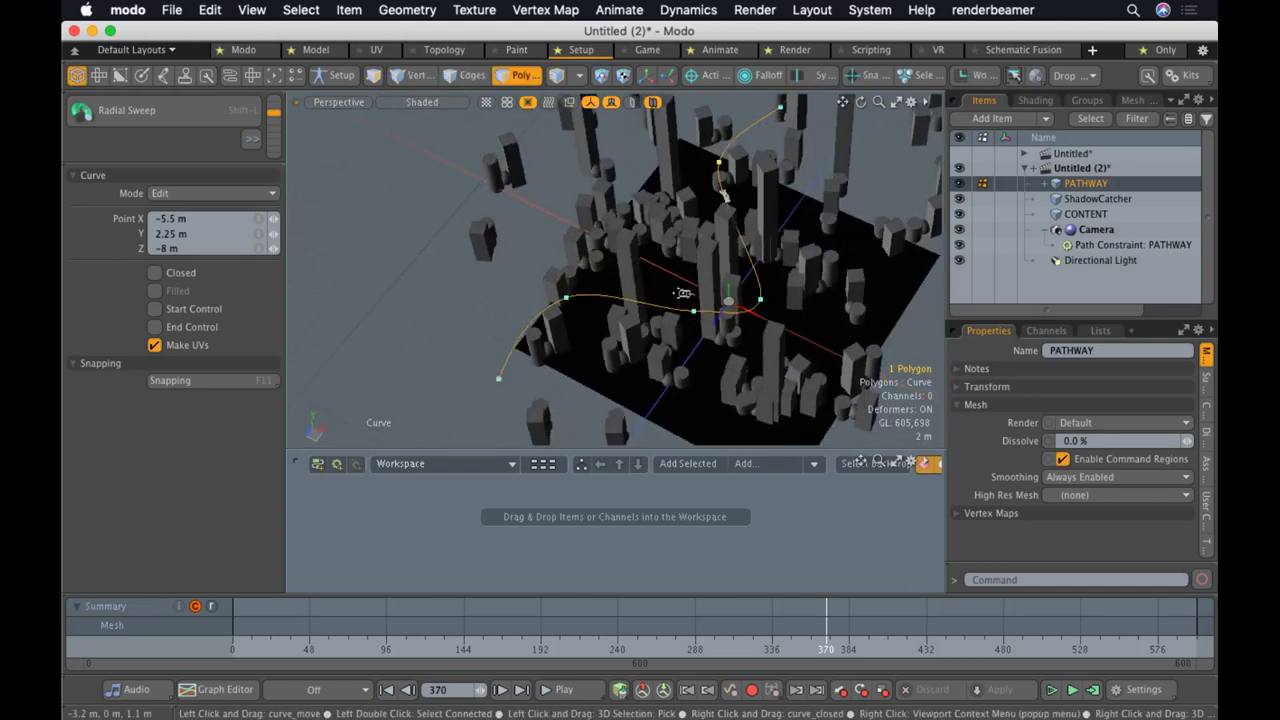
pyautogui.press('Escape')
pyautogui.press('Escape')
# Add a new mesh item and build a tall, thin box in it among the clustered shapes
pyautogui.keyDown('alt'); pyautogui.moveTo(788, 246); pyautogui.dragTo(425, 270); pyautogui.keyUp('alt')
pyautogui.scroll(3, 742, 185)
pyautogui.keyDown('ctrl'); pyautogui.keyDown('alt'); pyautogui.moveTo(441, 343); pyautogui.dragTo(570, 250); pyautogui.keyUp('alt'); pyautogui.keyUp('ctrl')
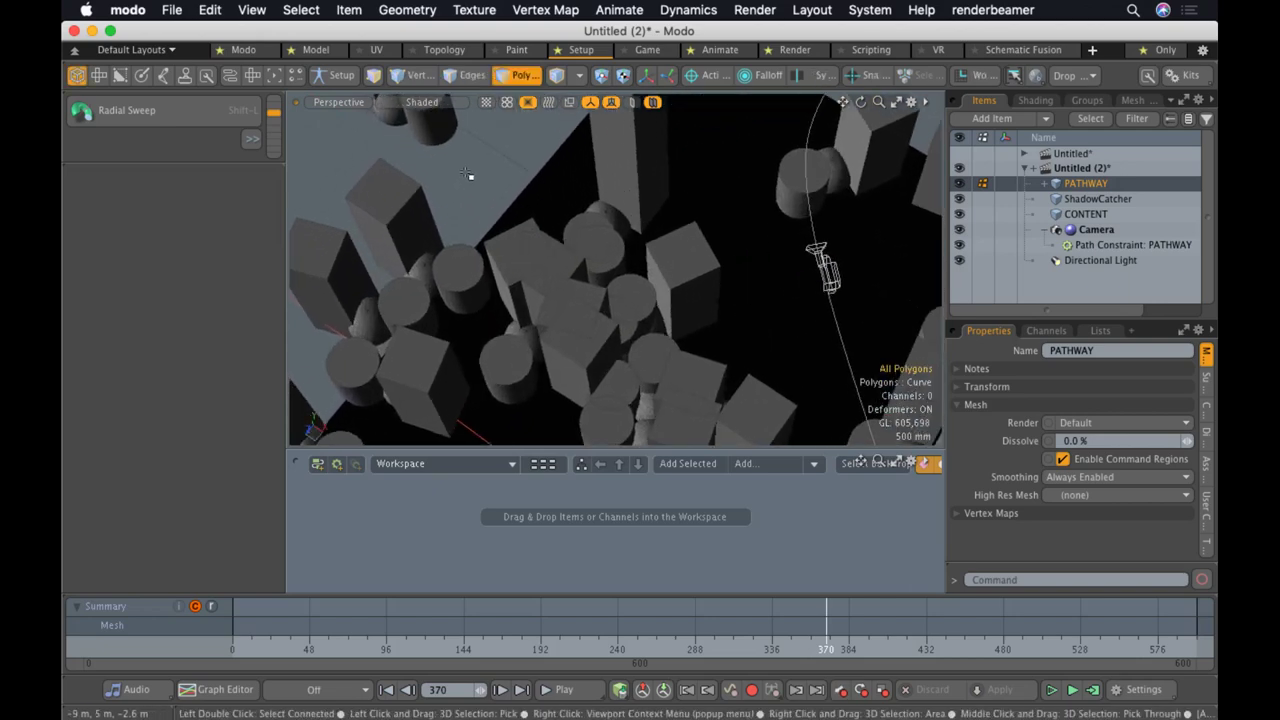
pyautogui.press('n')
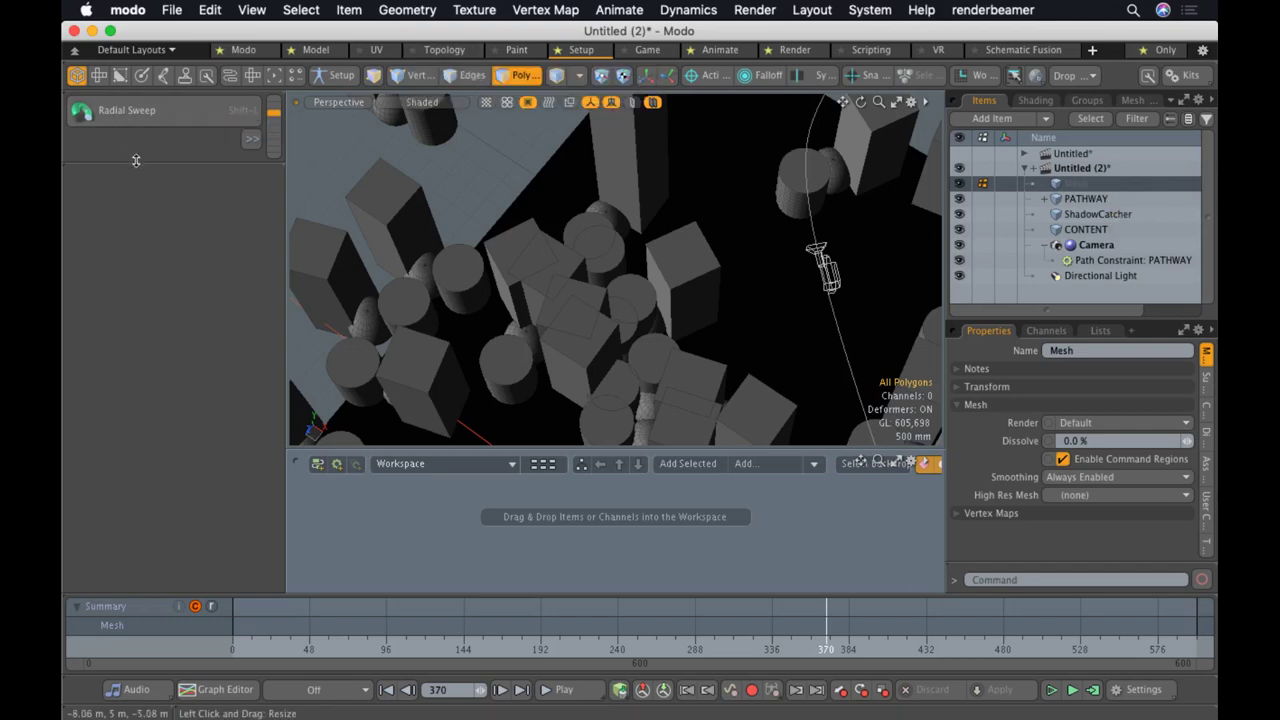
pyautogui.moveTo(139, 198); pyautogui.dragTo(142, 686)
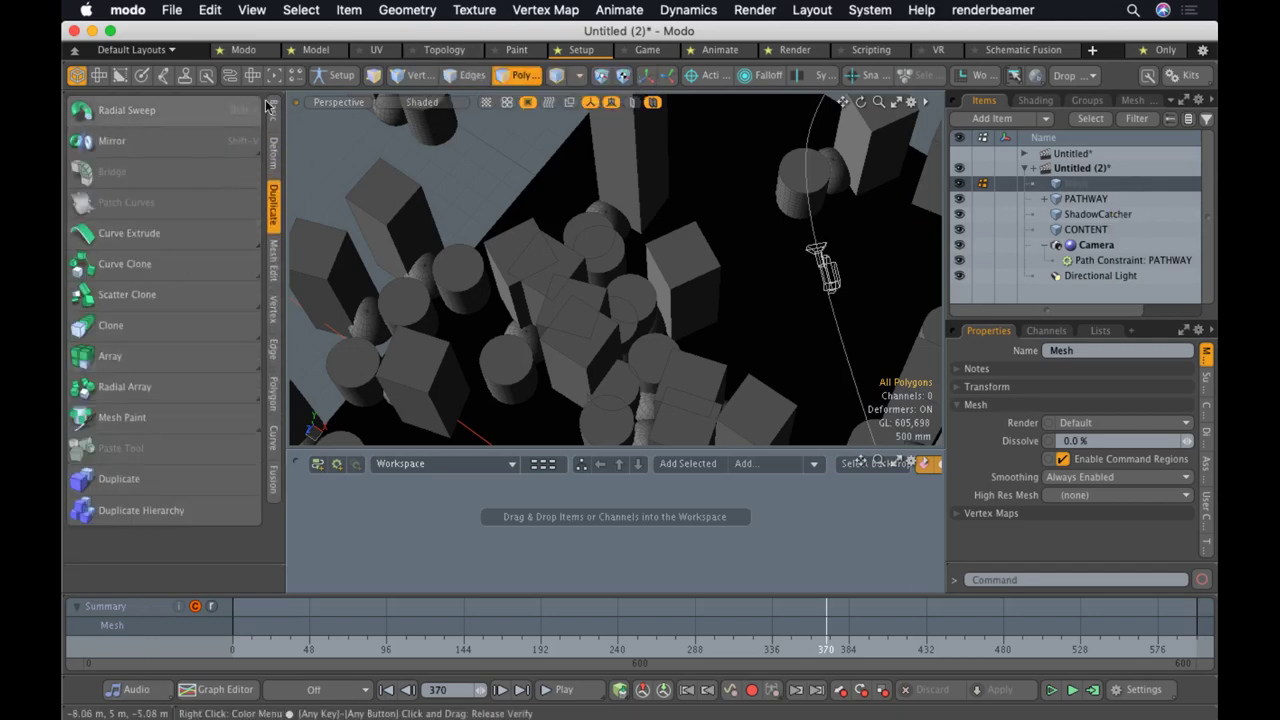
pyautogui.click(279, 106)
pyautogui.click(89, 111)
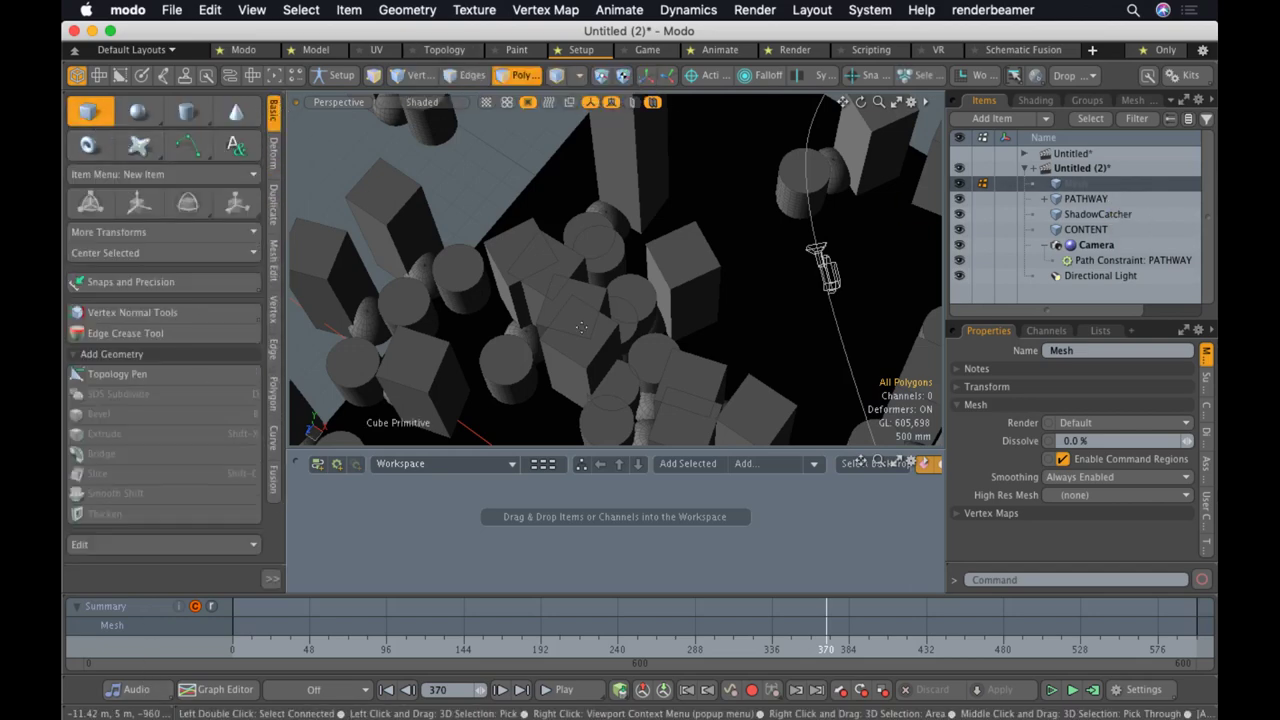
pyautogui.keyDown('ctrl'); pyautogui.keyDown('alt'); pyautogui.moveTo(565, 281); pyautogui.dragTo(594, 420); pyautogui.keyUp('alt'); pyautogui.keyUp('ctrl')
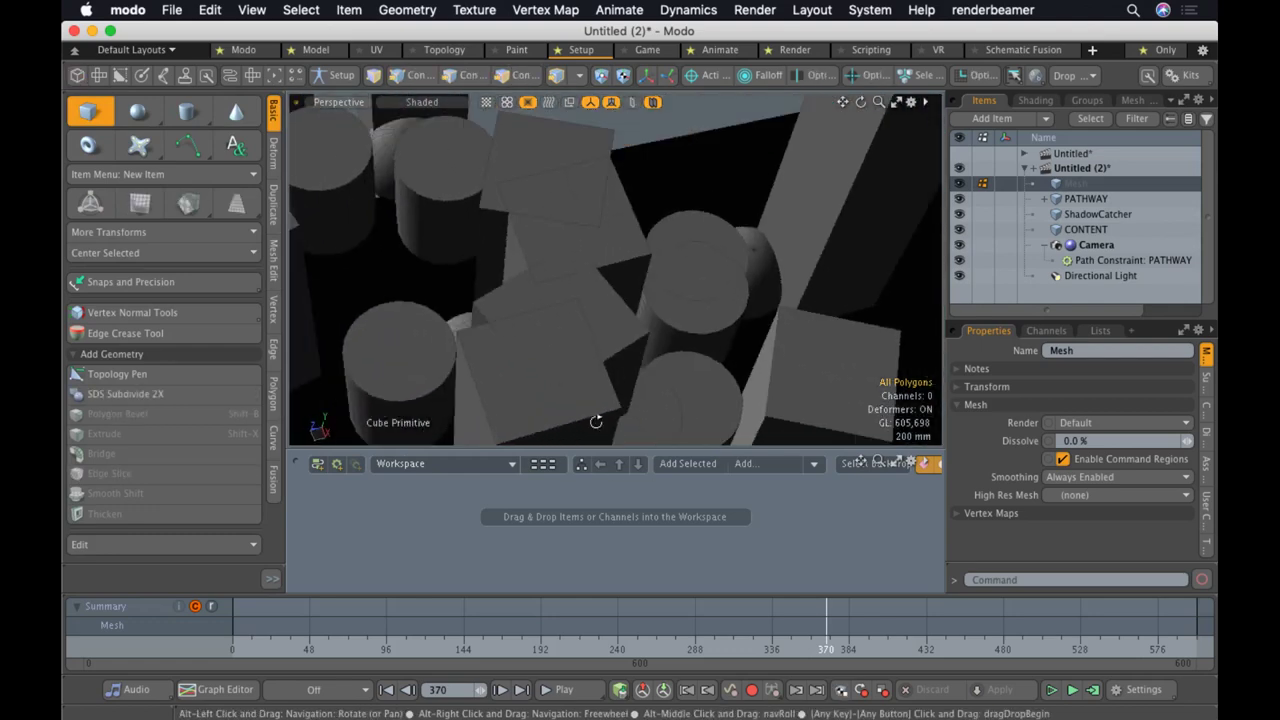
pyautogui.moveTo(485, 341); pyautogui.dragTo(646, 345)
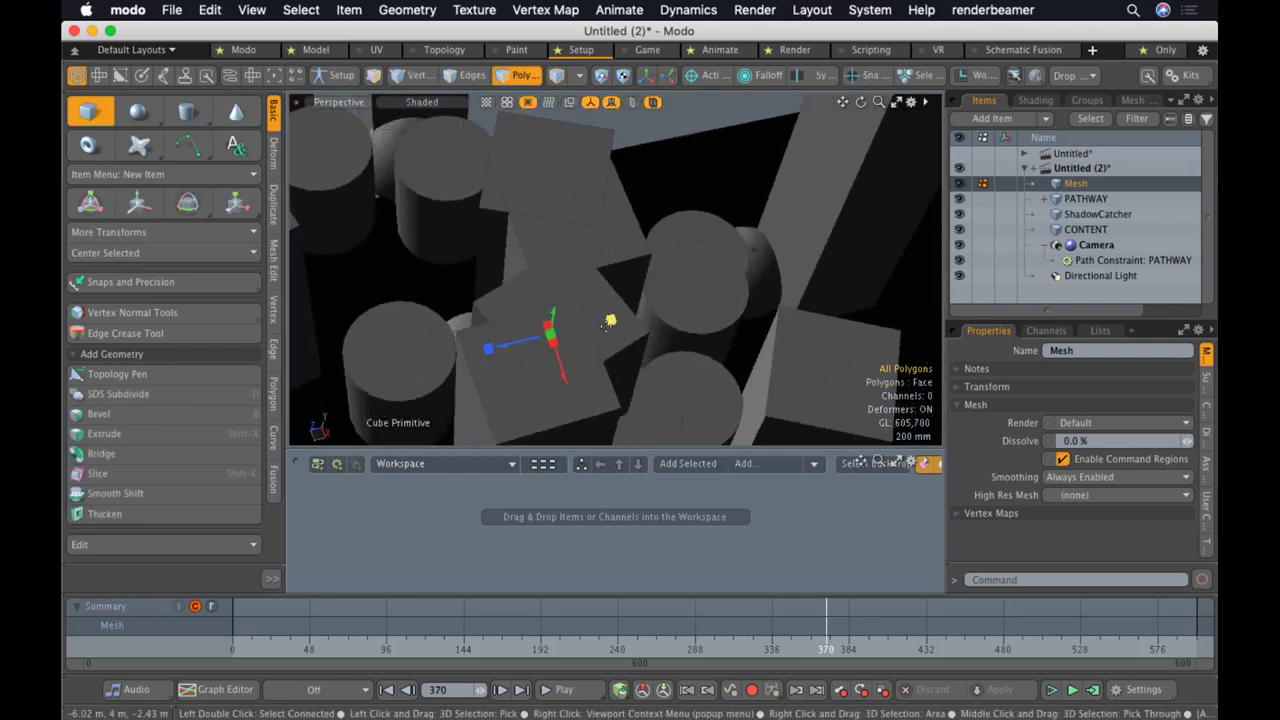
pyautogui.moveTo(550, 332); pyautogui.dragTo(600, 14)
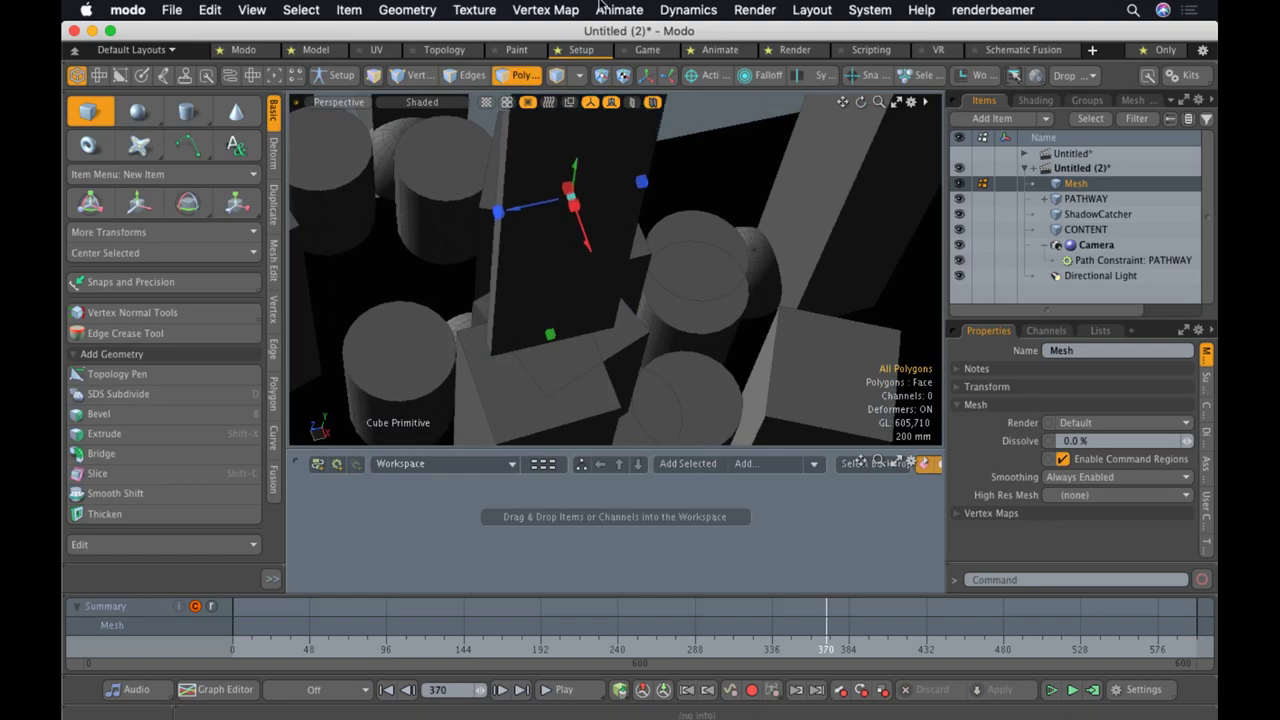
# Move the thin box out of the surrounding cluster toward the open area beside the camera path
pyautogui.keyDown('alt'); pyautogui.moveTo(697, 287); pyautogui.dragTo(770, 328); pyautogui.keyUp('alt')
pyautogui.keyDown('alt'); pyautogui.keyDown('shift'); pyautogui.moveTo(770, 328); pyautogui.dragTo(684, 328); pyautogui.keyUp('shift'); pyautogui.keyUp('alt')
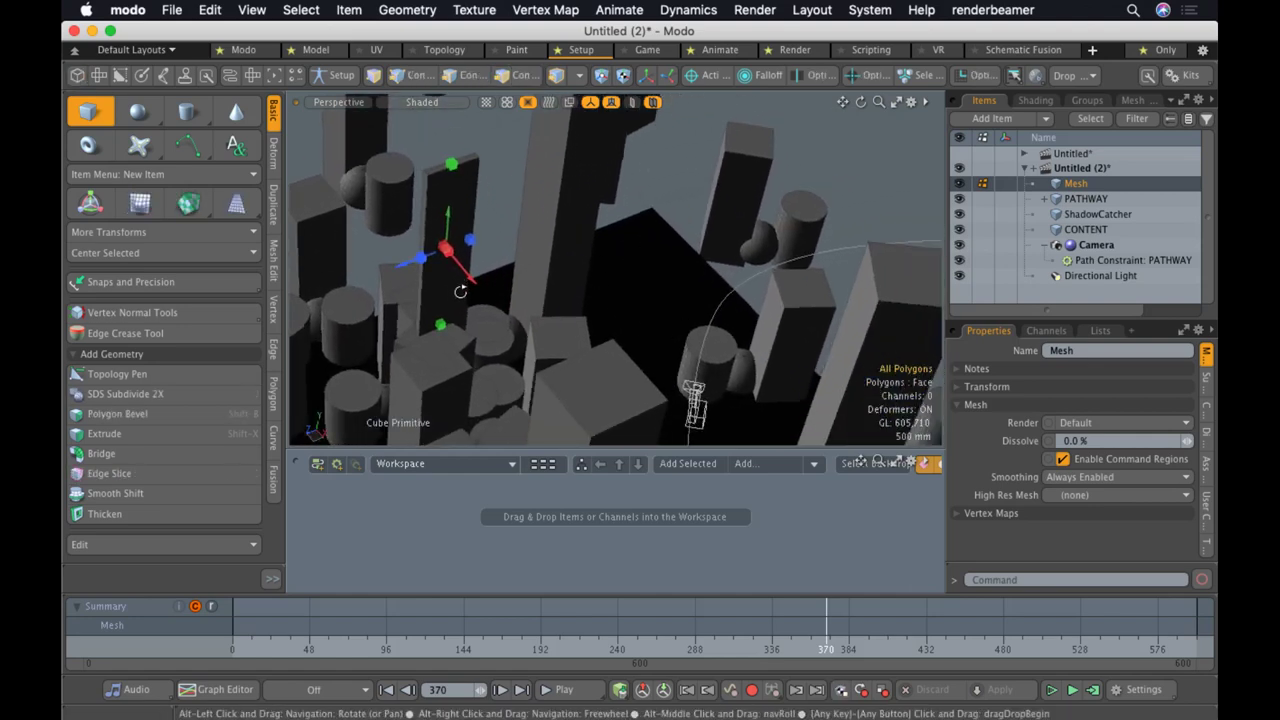
pyautogui.moveTo(529, 267)
pyautogui.keyDown('alt'); pyautogui.mouseDown()
pyautogui.moveTo(534, 114)
pyautogui.moveTo(669, 331)
pyautogui.moveTo(619, 400)
pyautogui.moveTo(484, 163)
pyautogui.moveTo(505, 265)
pyautogui.mouseUp(); pyautogui.keyUp('alt')
pyautogui.keyDown('alt'); pyautogui.moveTo(529, 316); pyautogui.dragTo(609, 151); pyautogui.keyUp('alt')
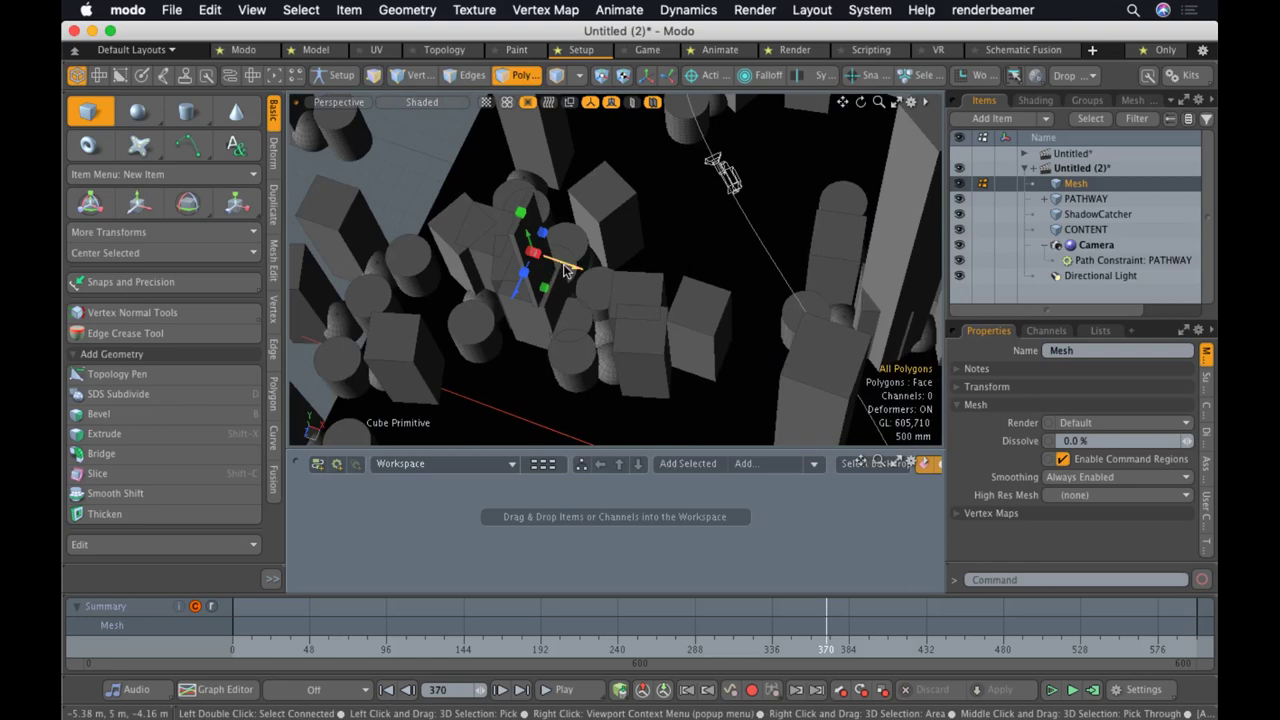
pyautogui.moveTo(565, 270); pyautogui.dragTo(652, 296)
pyautogui.moveTo(652, 296)
pyautogui.keyDown('alt'); pyautogui.mouseDown()
pyautogui.moveTo(632, 165)
pyautogui.moveTo(627, 217)
pyautogui.moveTo(652, 291)
pyautogui.mouseUp(); pyautogui.keyUp('alt')
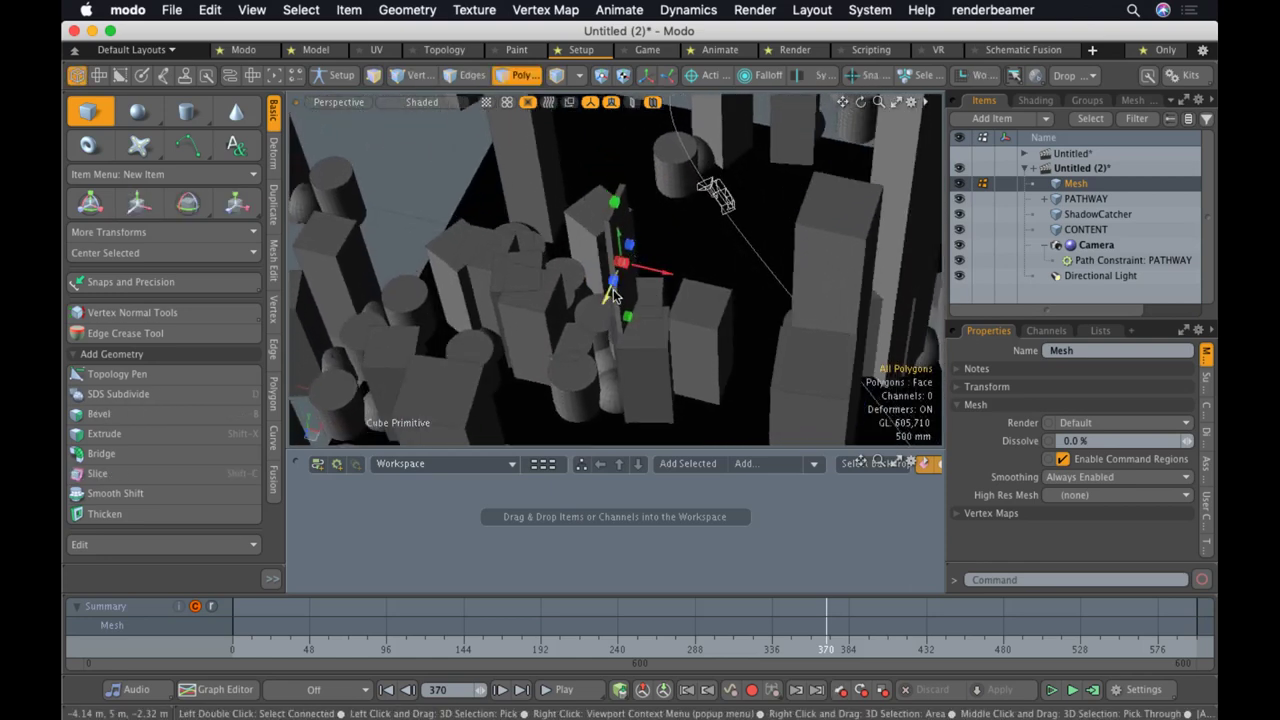
pyautogui.press('y')
pyautogui.moveTo(667, 336); pyautogui.dragTo(632, 223)
pyautogui.keyDown('alt'); pyautogui.moveTo(680, 306); pyautogui.dragTo(780, 286); pyautogui.keyUp('alt')
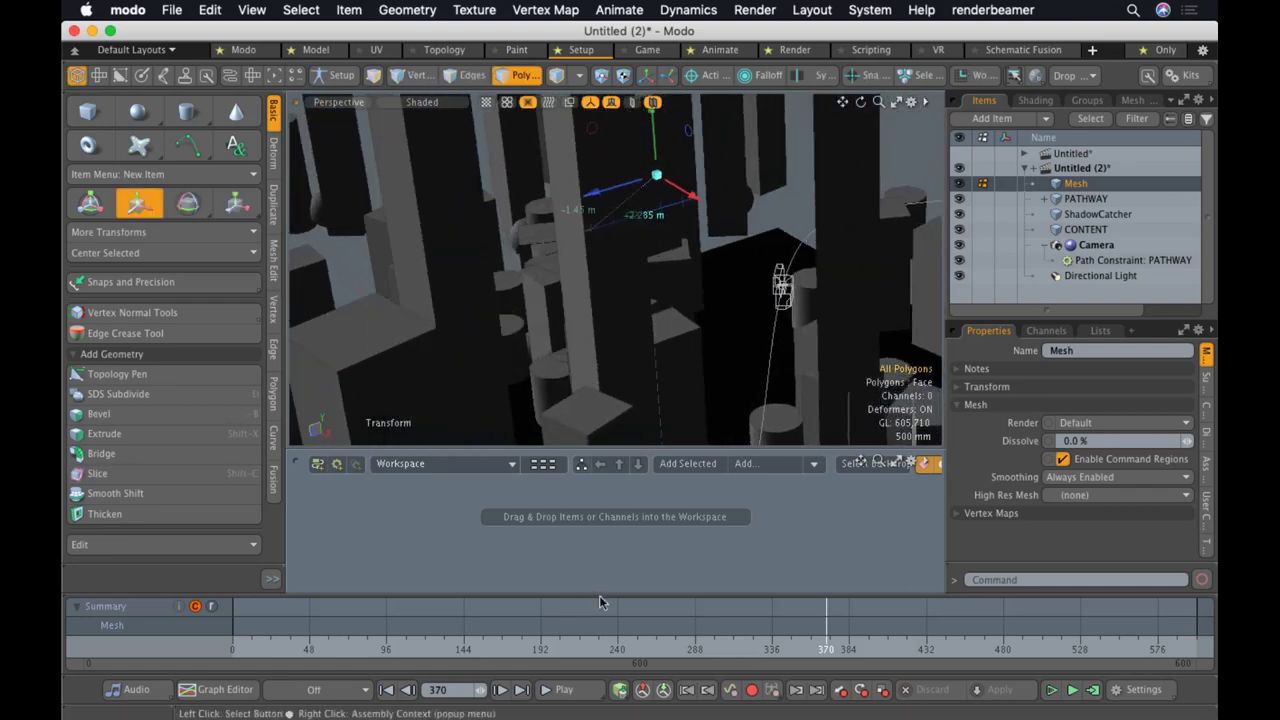
# Look through the render camera and scrub the timeline to frame 333 to check the thin box along the path
pyautogui.moveTo(512, 628); pyautogui.dragTo(547, 642)
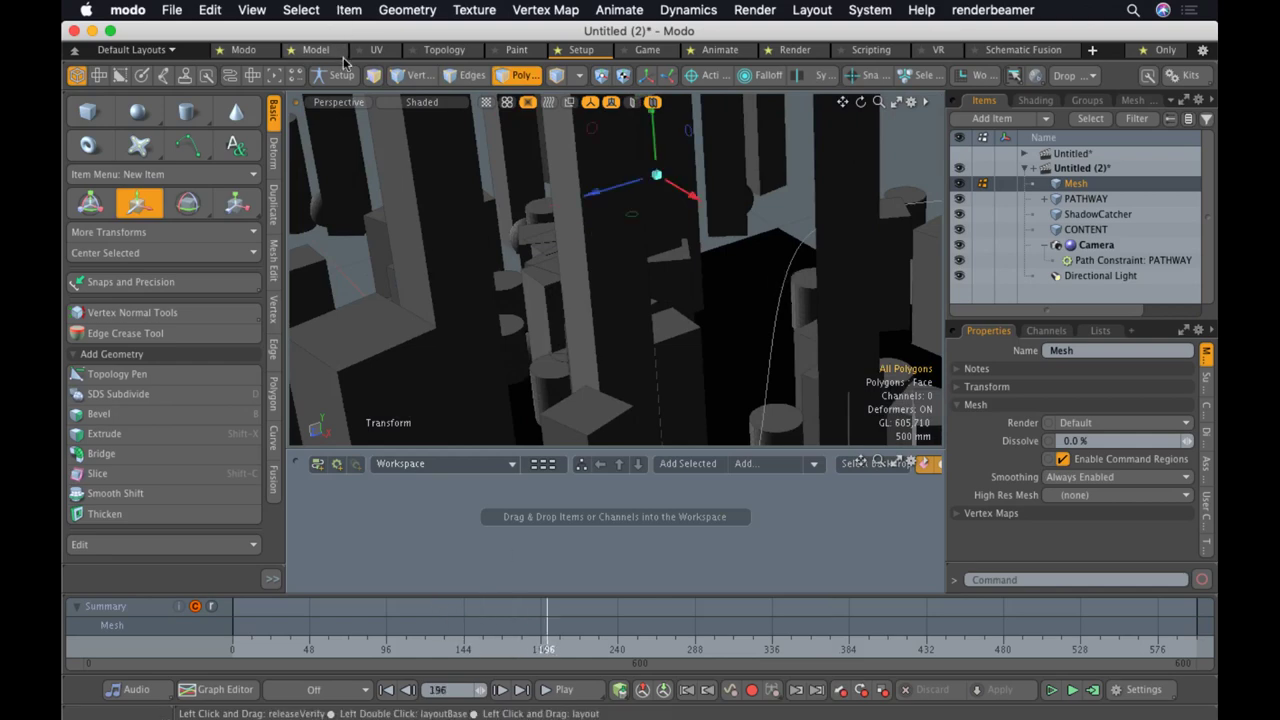
pyautogui.click(342, 102)
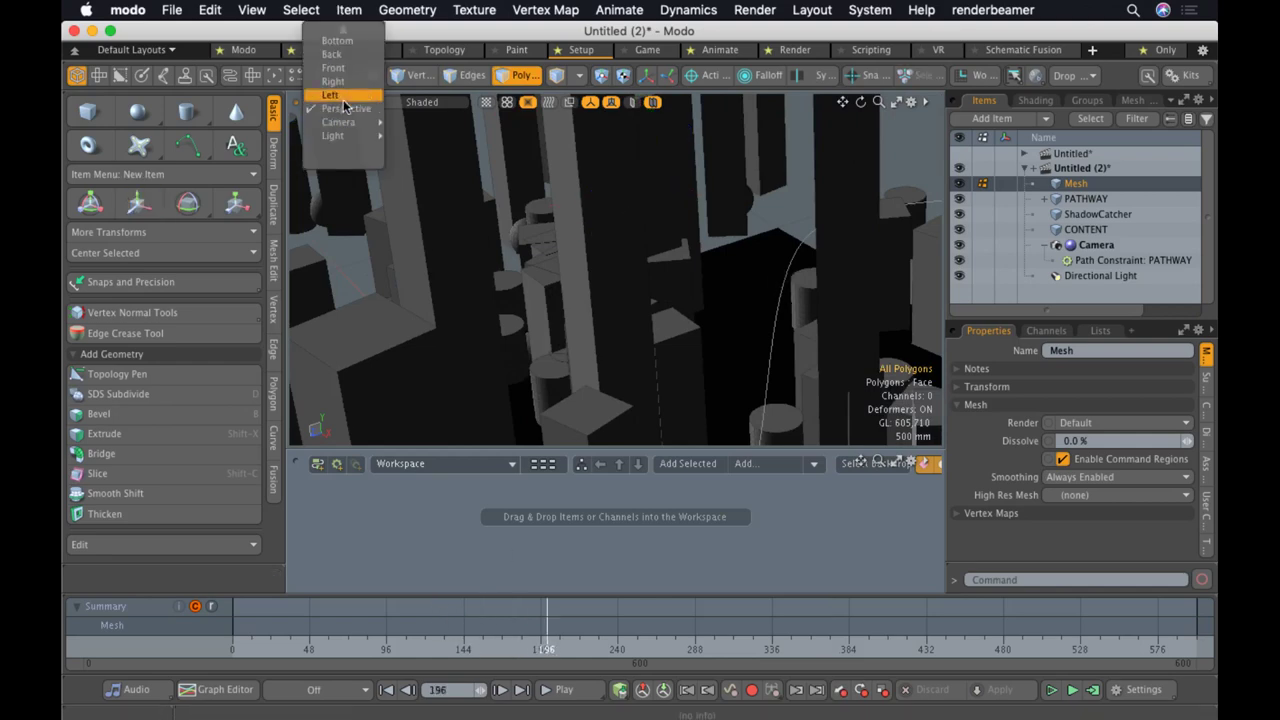
pyautogui.moveTo(340, 122)
pyautogui.click(432, 135)
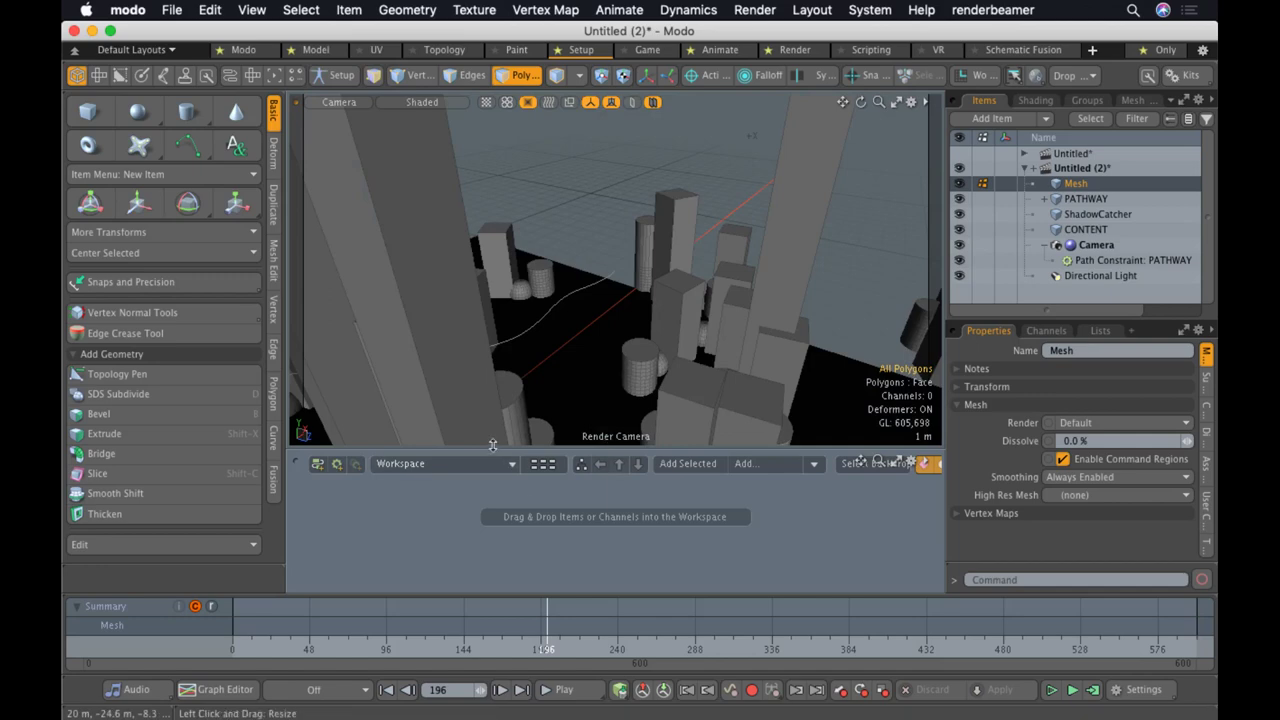
pyautogui.moveTo(486, 648)
pyautogui.mouseDown()
pyautogui.moveTo(421, 648)
pyautogui.moveTo(767, 648)
pyautogui.mouseUp()
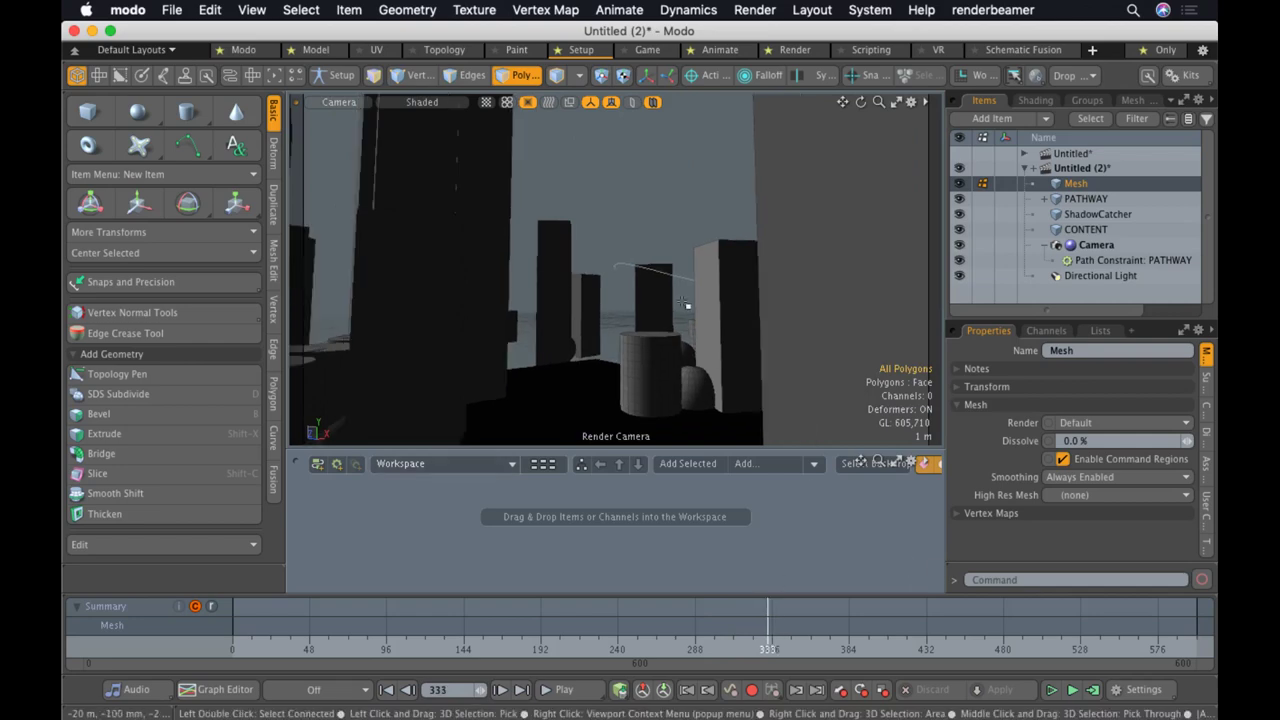
# Return to the perspective view and reshape the middle bend of the PATHWAY curve by moving its points
pyautogui.click(330, 104)
pyautogui.click(334, 97)
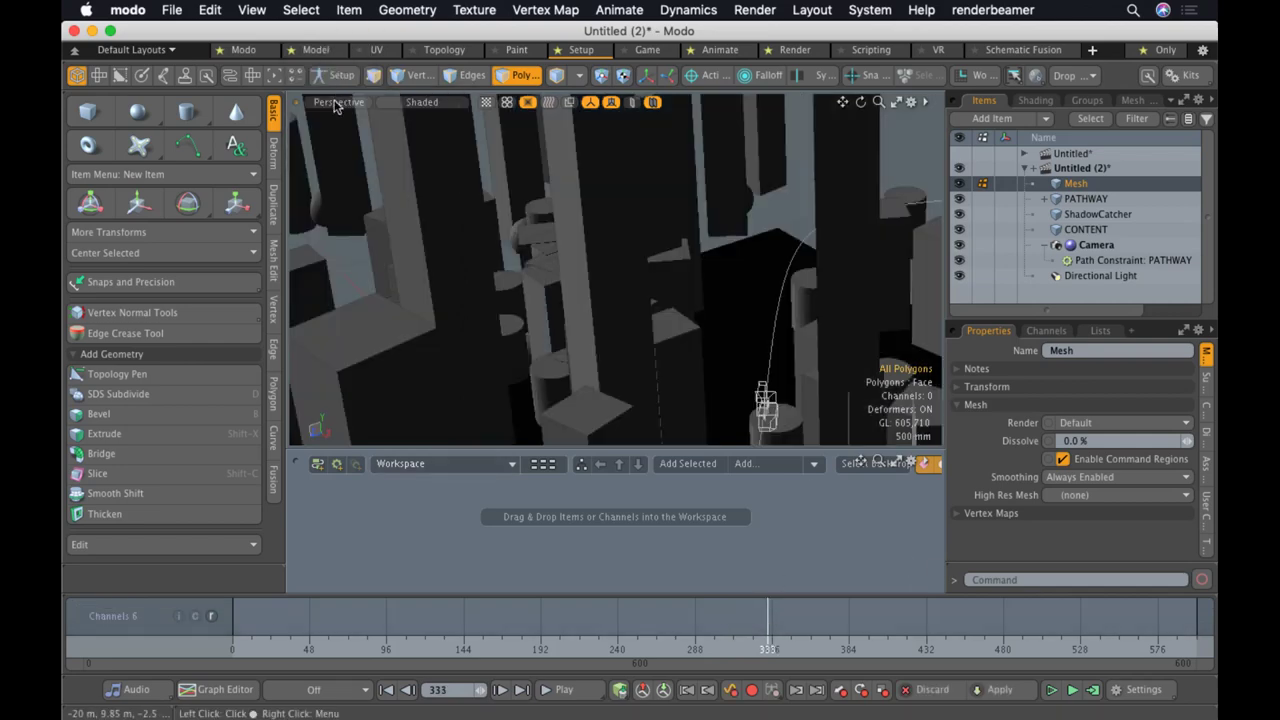
pyautogui.keyDown('ctrl'); pyautogui.keyDown('alt'); pyautogui.moveTo(731, 350); pyautogui.dragTo(640, 352); pyautogui.keyUp('alt'); pyautogui.keyUp('ctrl')
pyautogui.keyDown('alt'); pyautogui.moveTo(851, 363); pyautogui.dragTo(730, 345); pyautogui.keyUp('alt')
pyautogui.click(1085, 198)
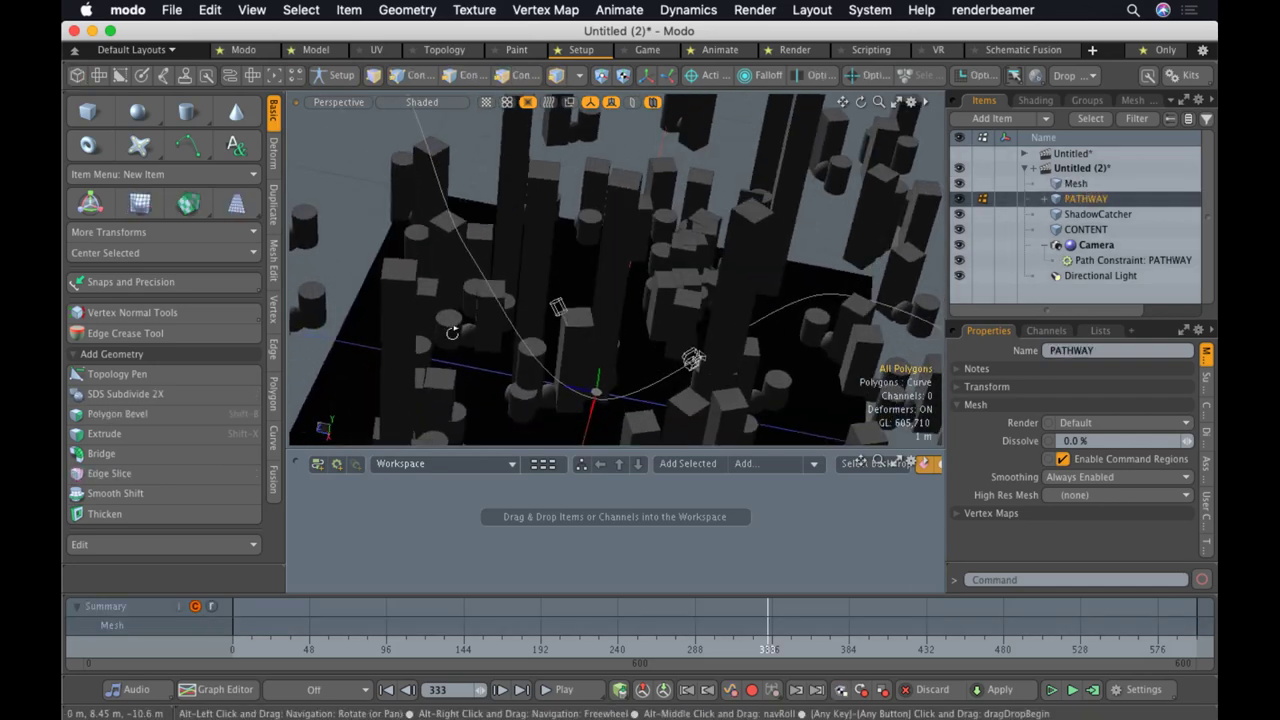
pyautogui.keyDown('alt'); pyautogui.moveTo(608, 371); pyautogui.dragTo(528, 393); pyautogui.keyUp('alt')
pyautogui.press('3')
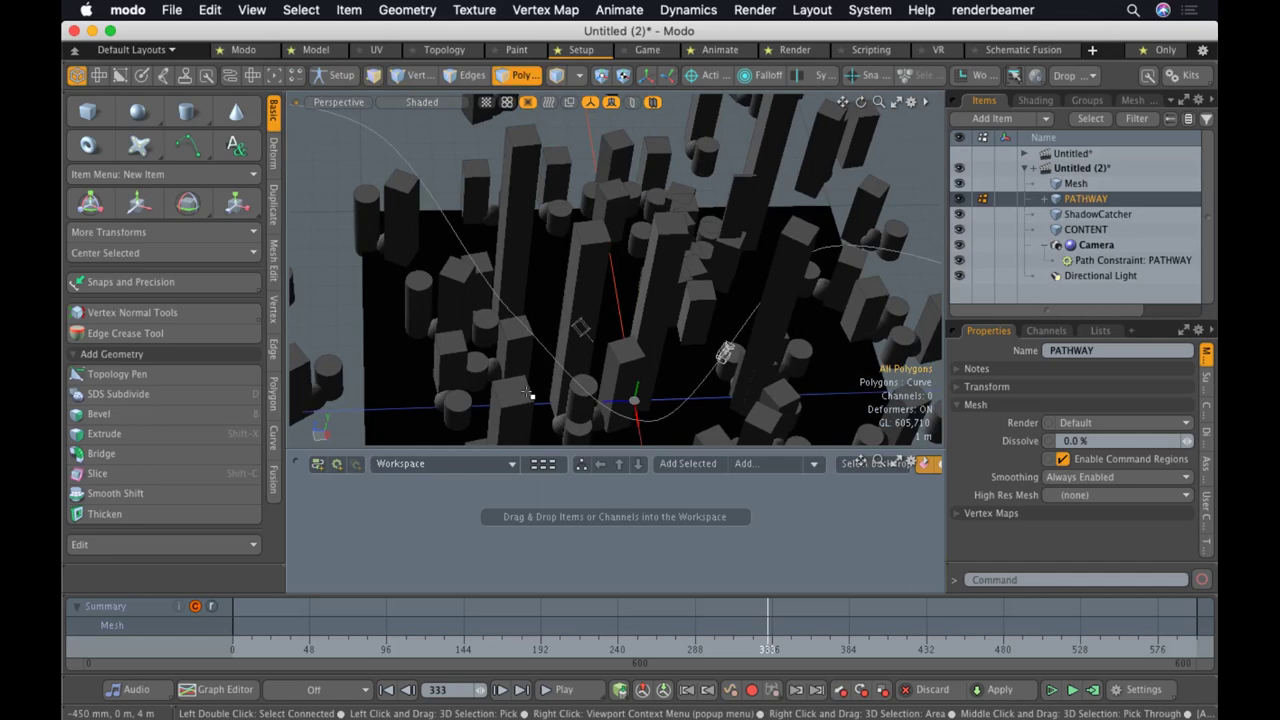
pyautogui.press('Return')
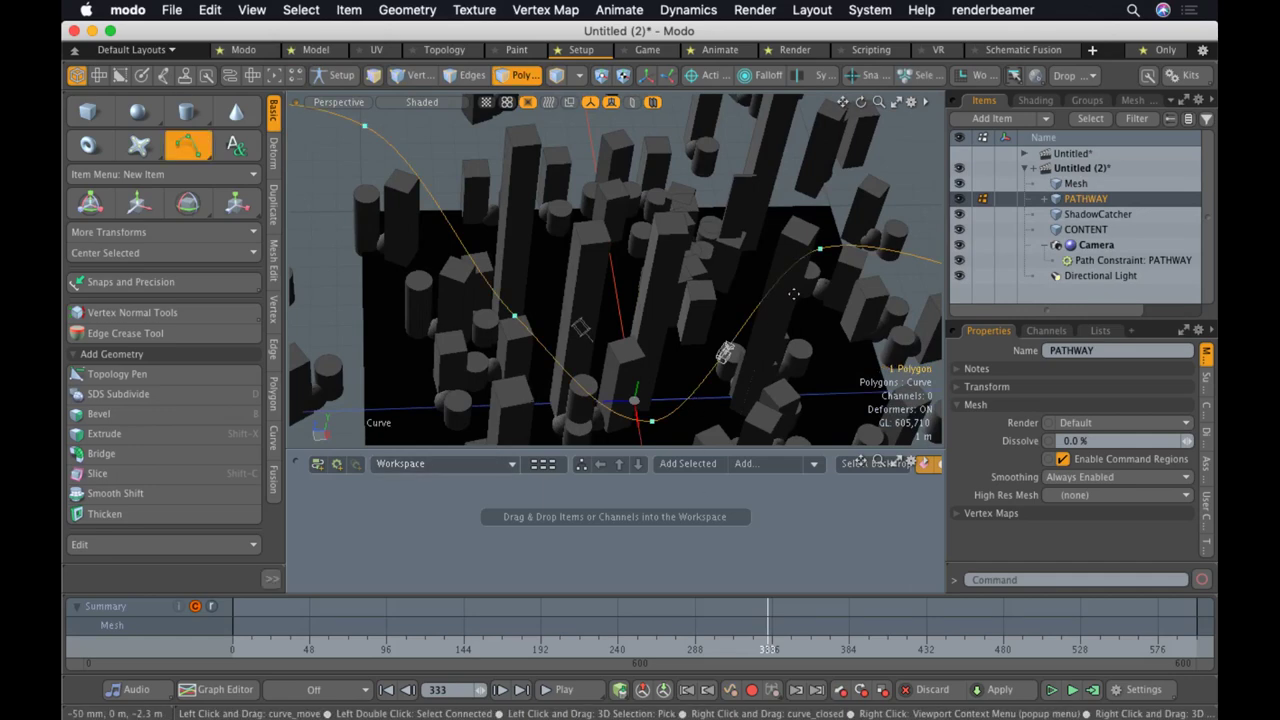
pyautogui.keyDown('alt'); pyautogui.moveTo(693, 398); pyautogui.dragTo(623, 393); pyautogui.keyUp('alt')
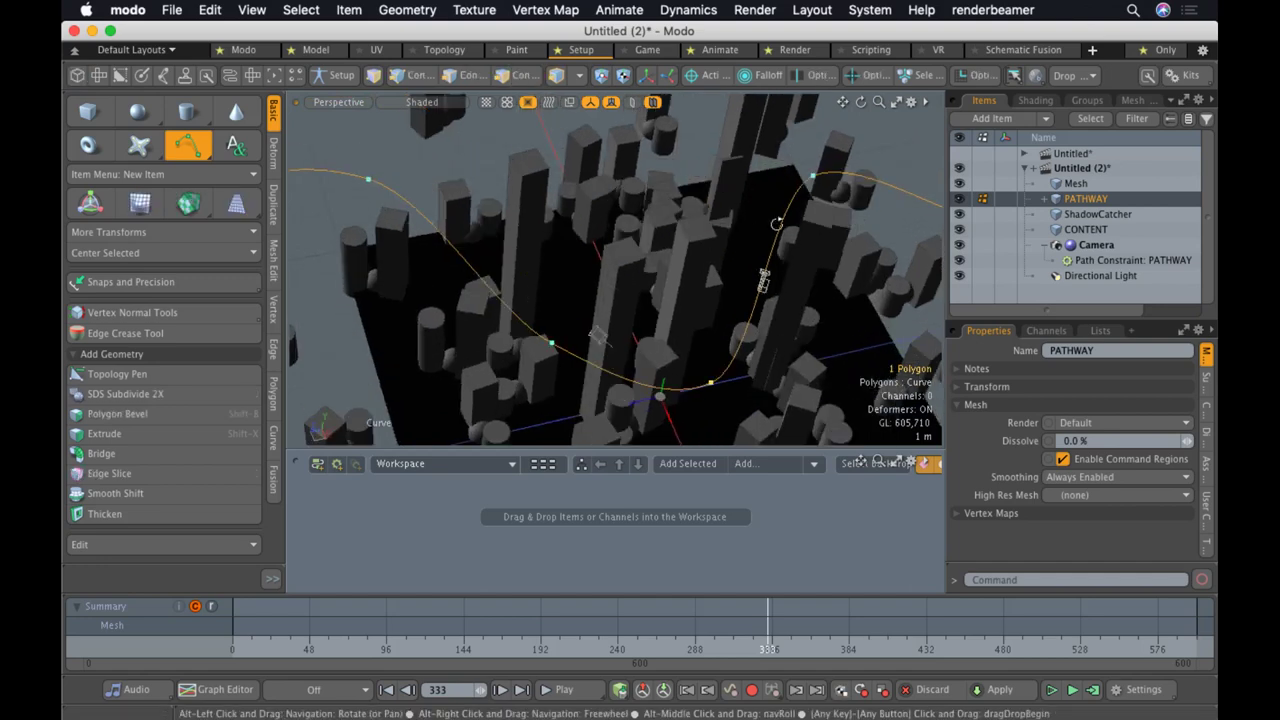
pyautogui.keyDown('alt'); pyautogui.moveTo(777, 223); pyautogui.dragTo(759, 226); pyautogui.keyUp('alt')
pyautogui.press('Escape')
pyautogui.press('Escape')
# Assign the thin box a new material named "horrendous" with a bright orange color
pyautogui.click(719, 196)
pyautogui.press('m')
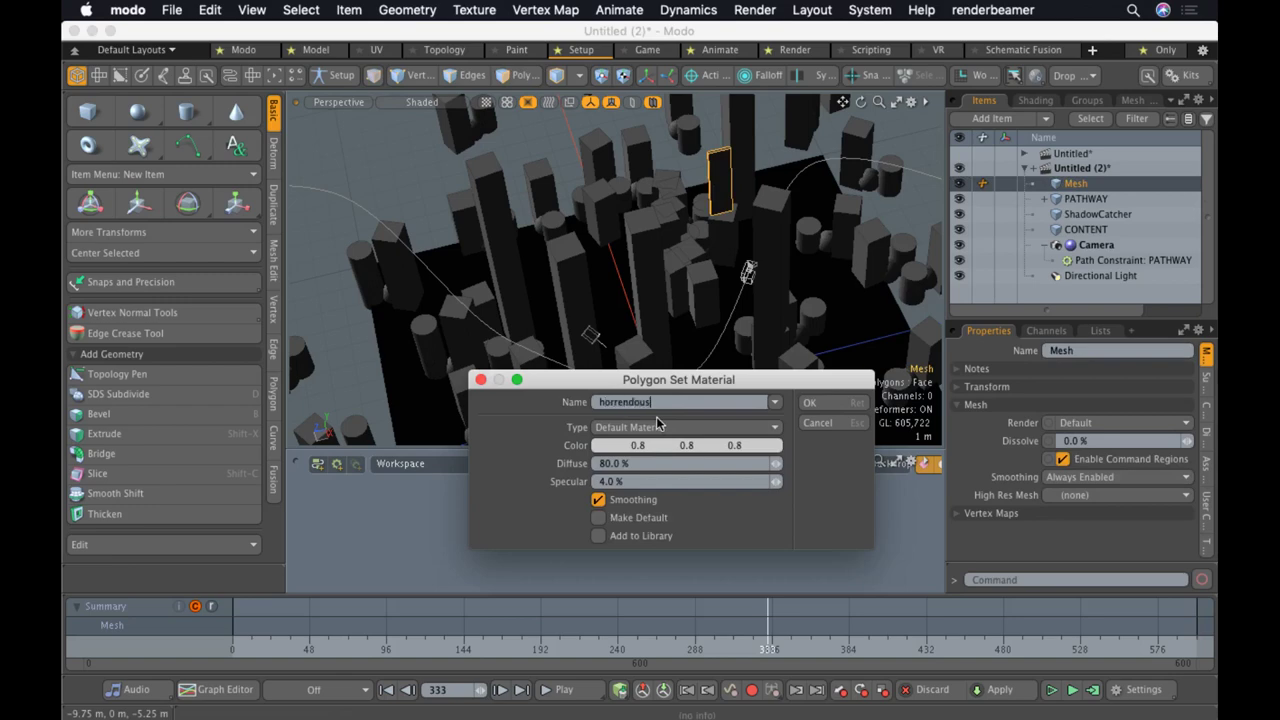
pyautogui.click(634, 446)
pyautogui.click(684, 520)
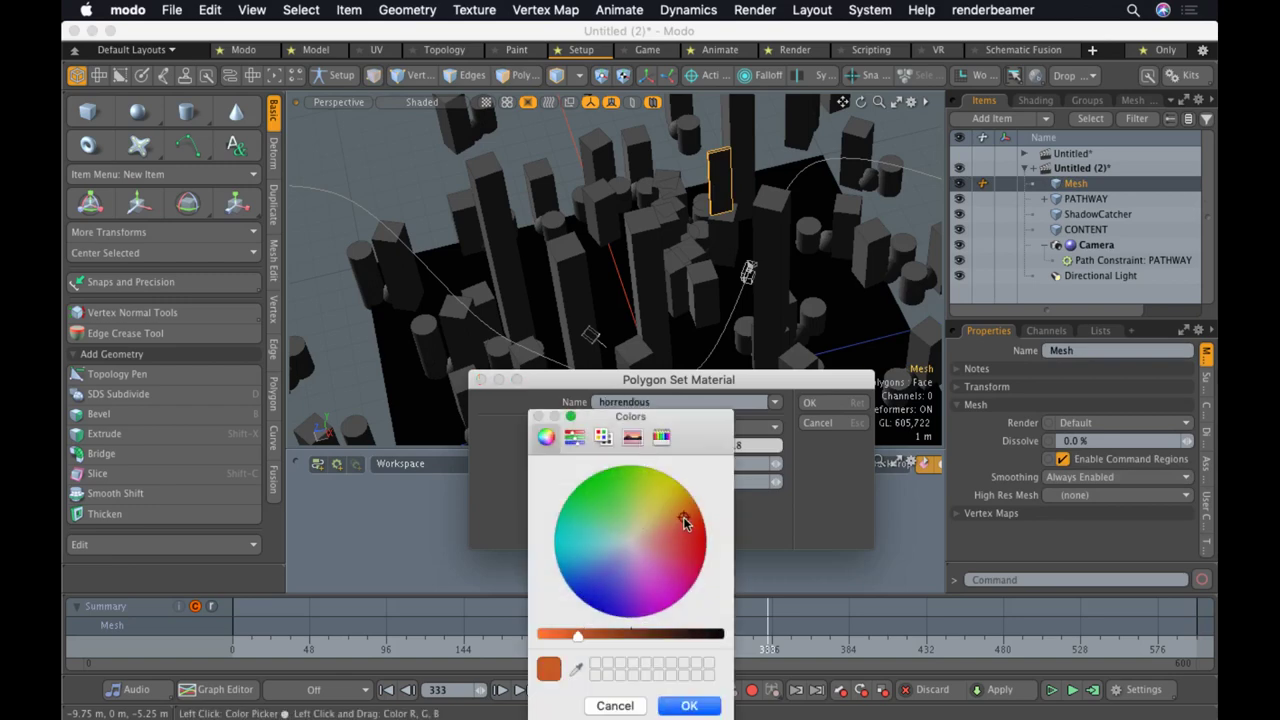
pyautogui.moveTo(684, 520); pyautogui.dragTo(691, 508)
pyautogui.moveTo(561, 636); pyautogui.dragTo(498, 633)
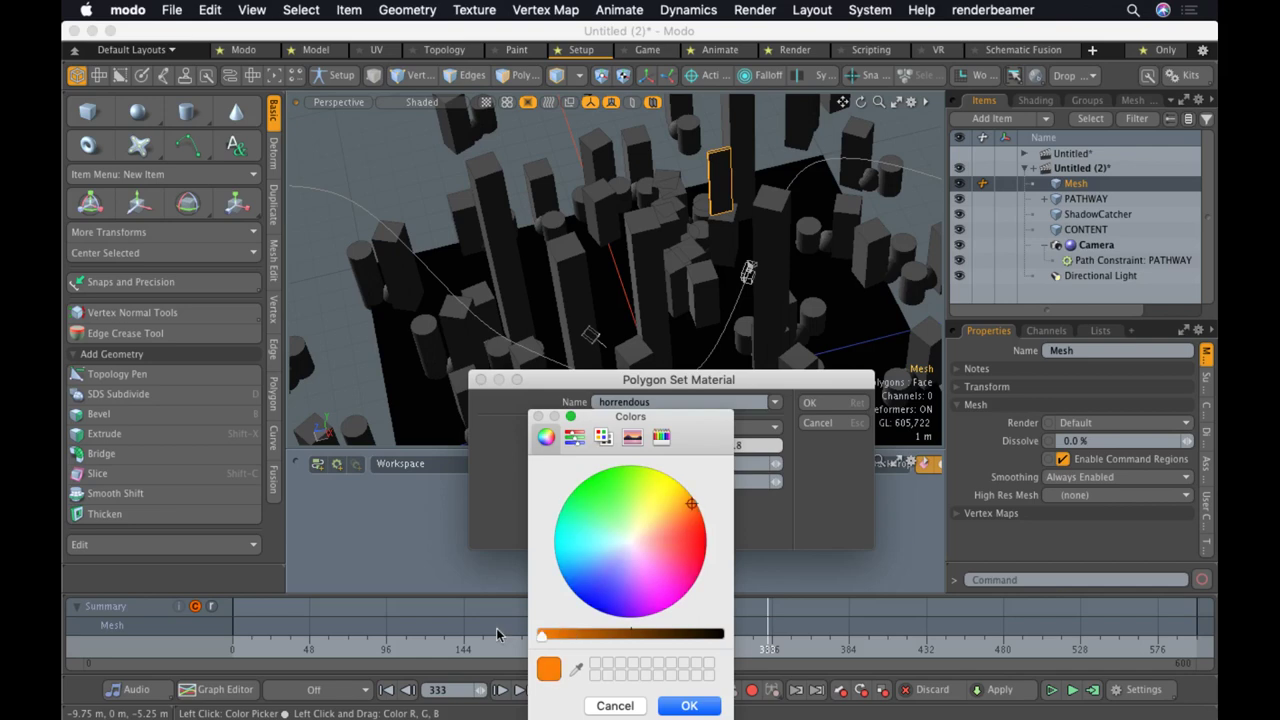
pyautogui.click(691, 706)
pyautogui.press('Return')
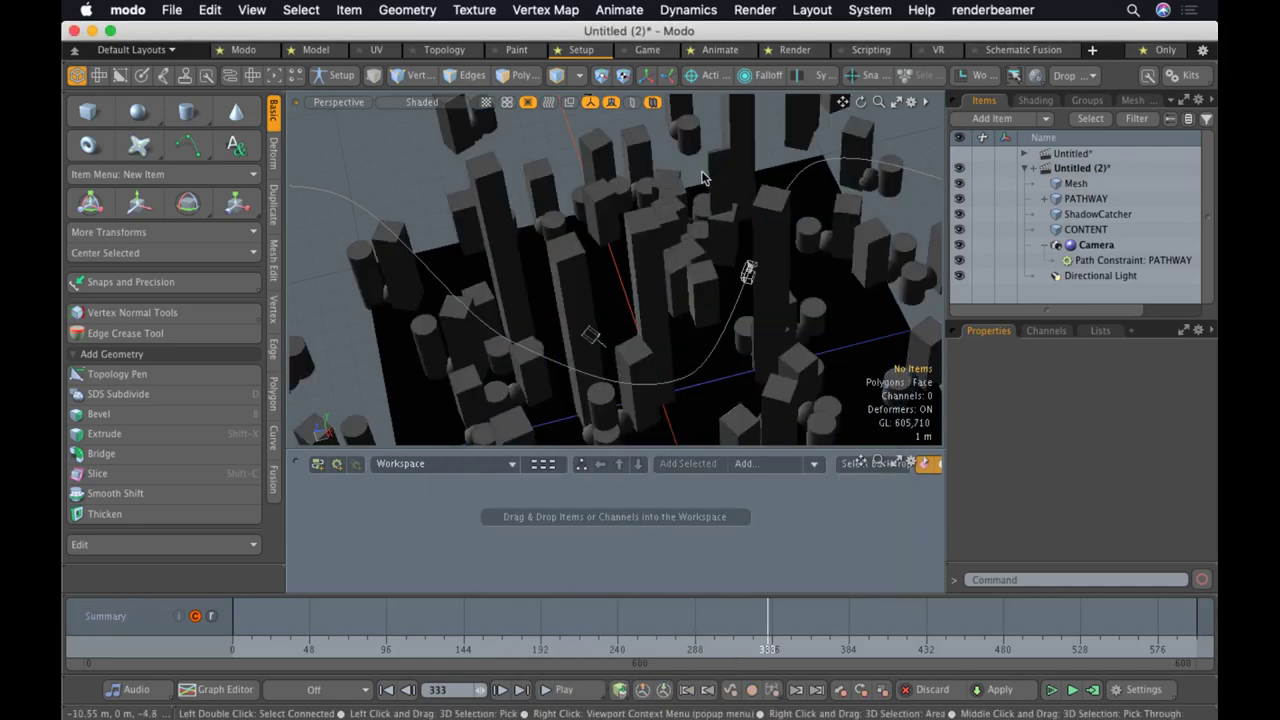
# Assign the thin box a new material named "horren" with a bright orange color
pyautogui.click(1036, 100)
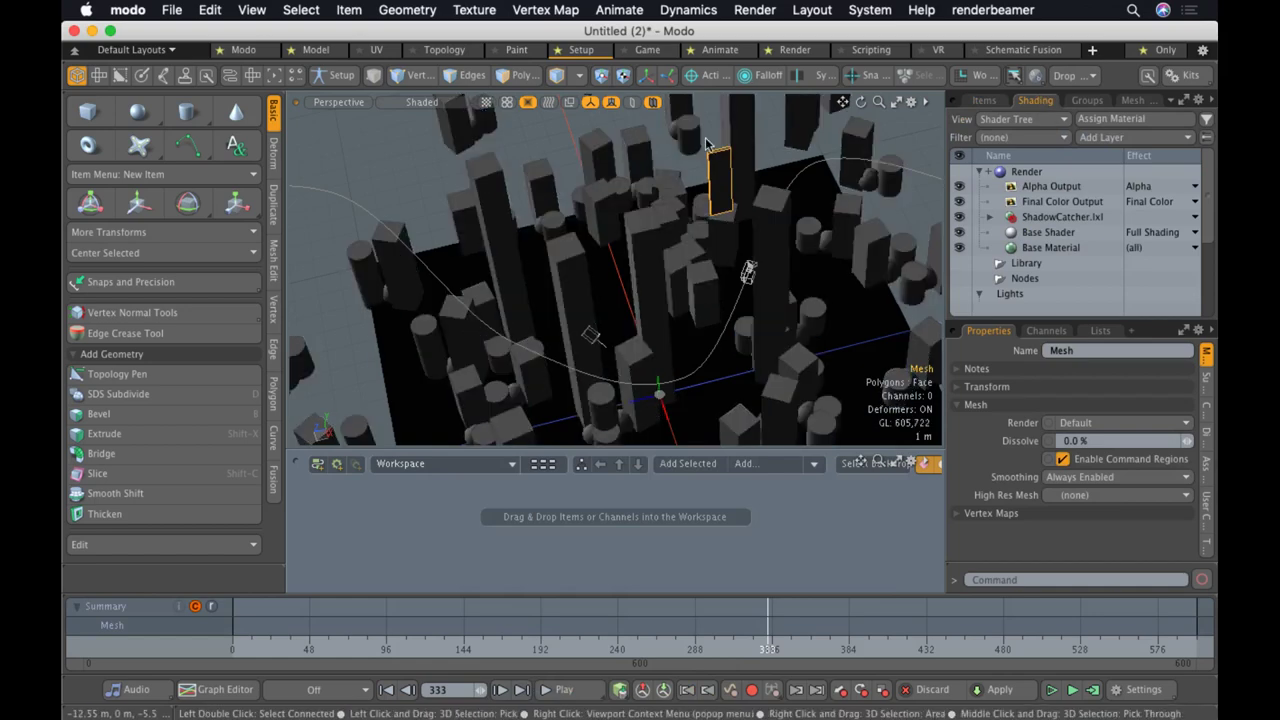
pyautogui.press('m')
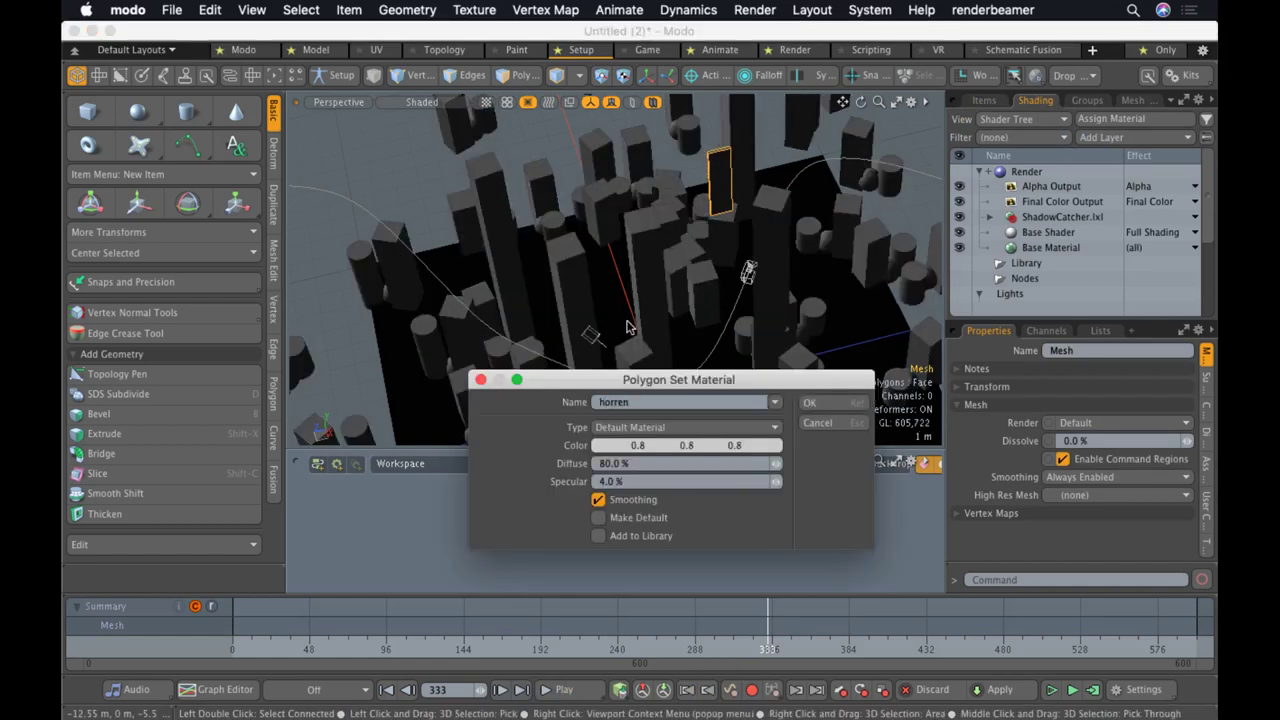
pyautogui.click(628, 447)
pyautogui.moveTo(702, 516); pyautogui.dragTo(726, 449)
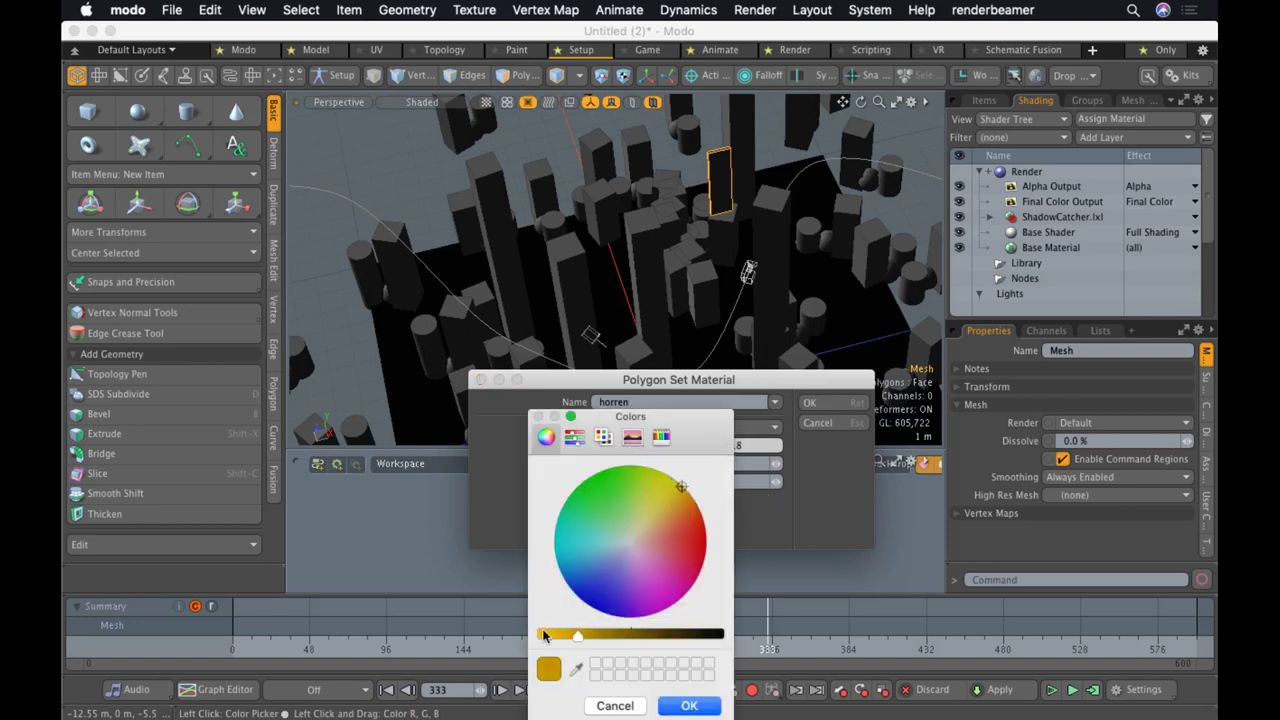
pyautogui.moveTo(543, 636); pyautogui.dragTo(497, 630)
pyautogui.click(693, 502)
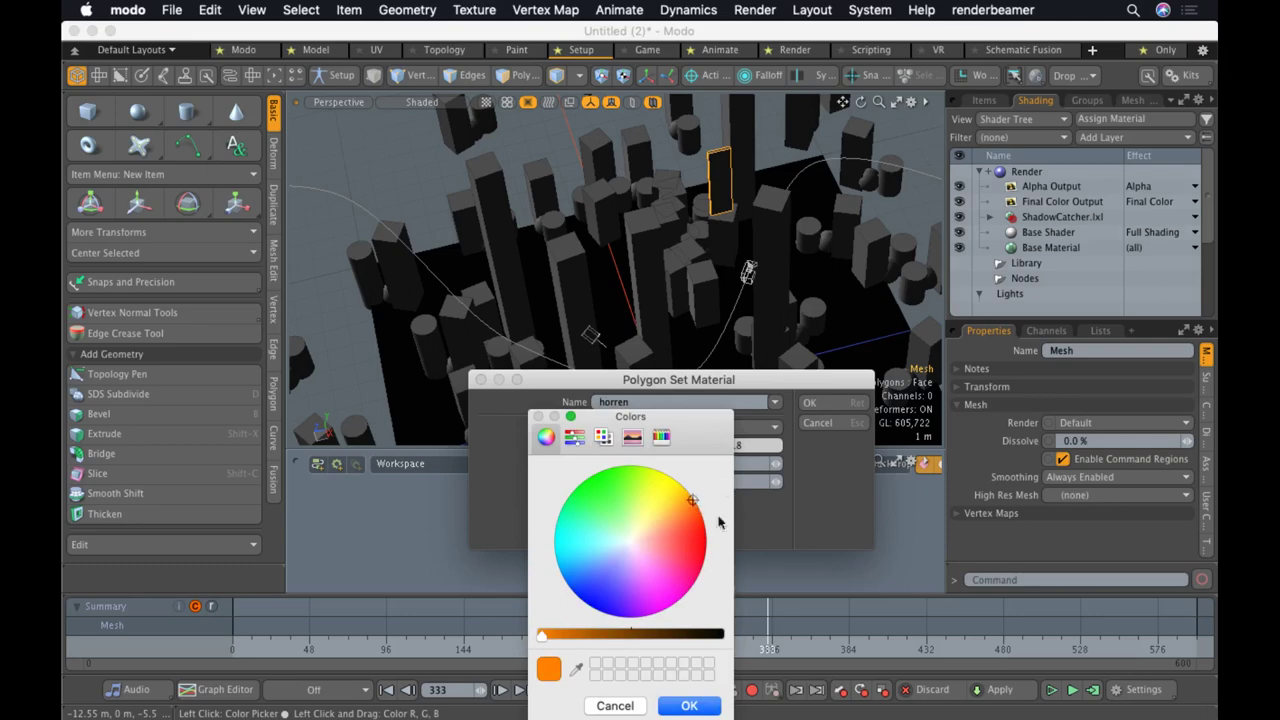
pyautogui.click(697, 704)
pyautogui.click(809, 402)
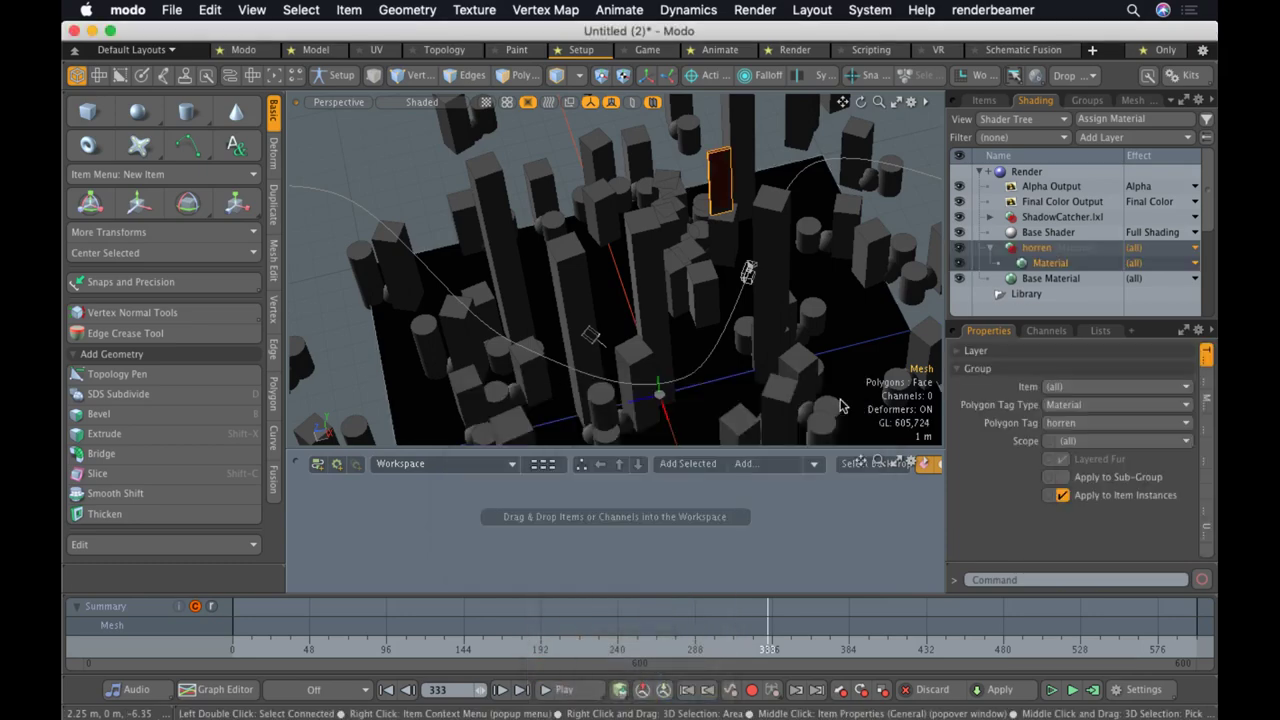
pyautogui.click(720, 300)
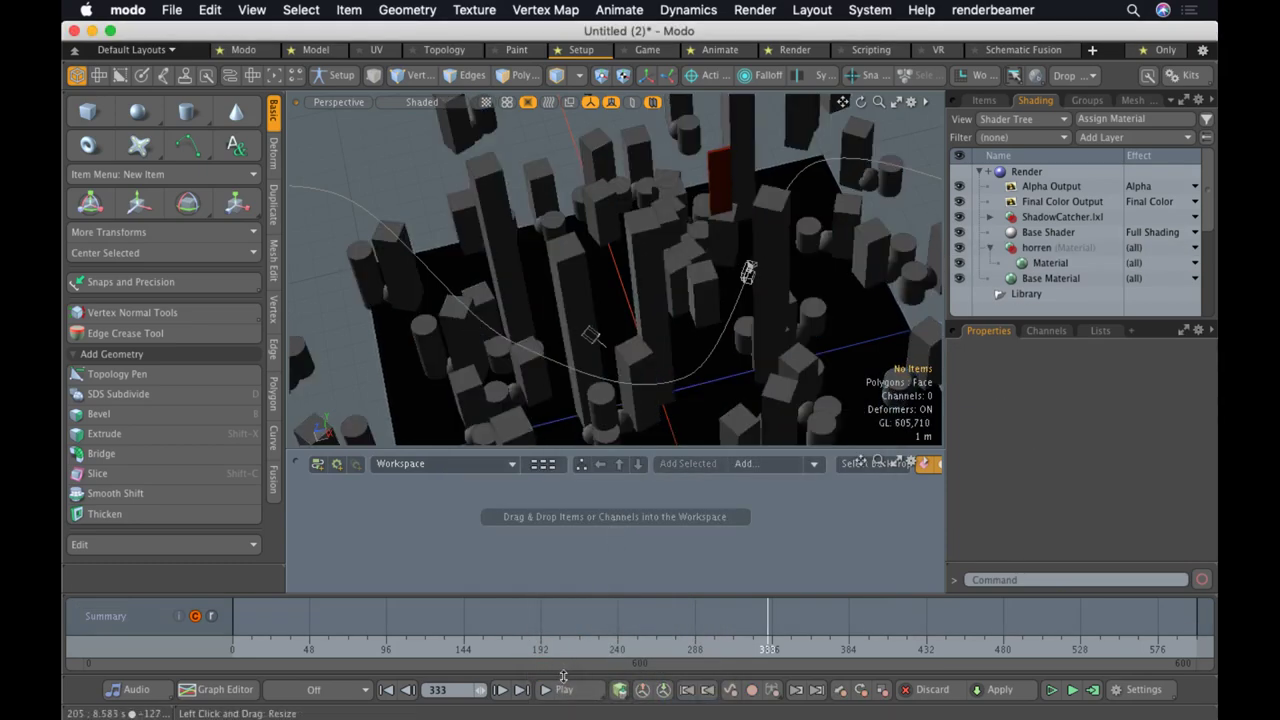
# Look through the render camera and scrub the timeline from frame 308 back to 39, and return to the perspective view
pyautogui.click(538, 640)
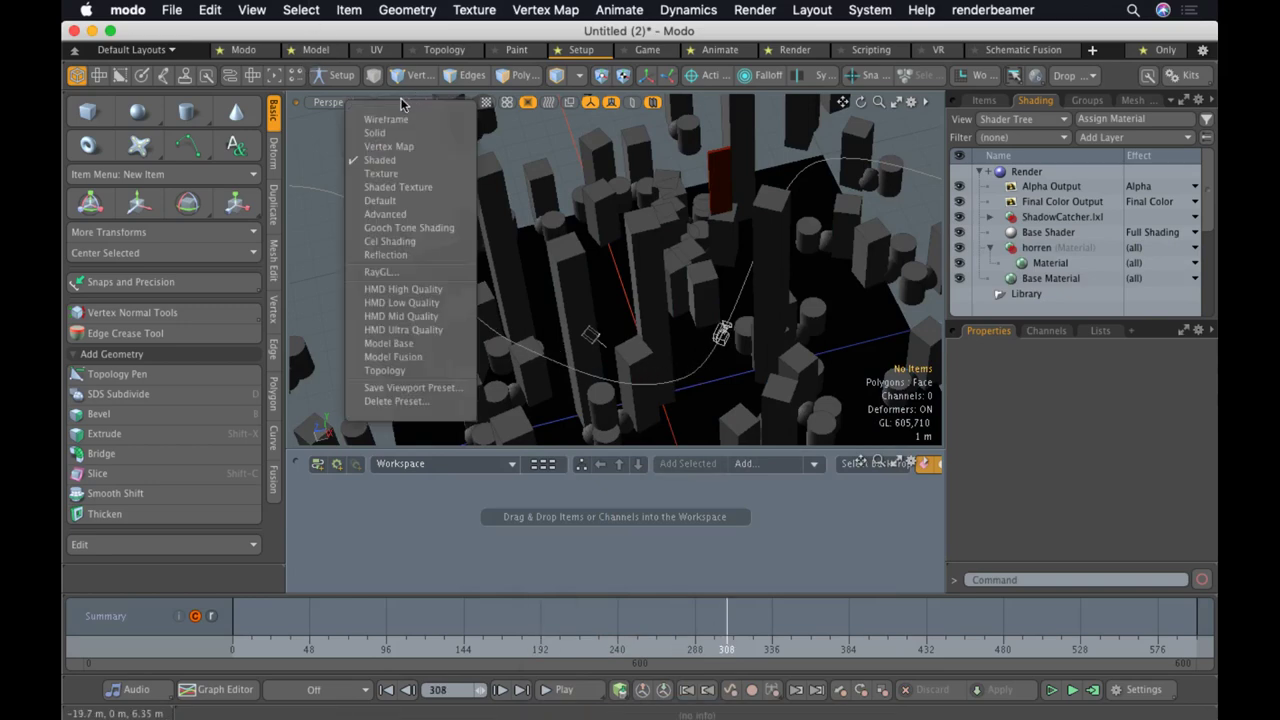
pyautogui.click(336, 102)
pyautogui.moveTo(333, 121)
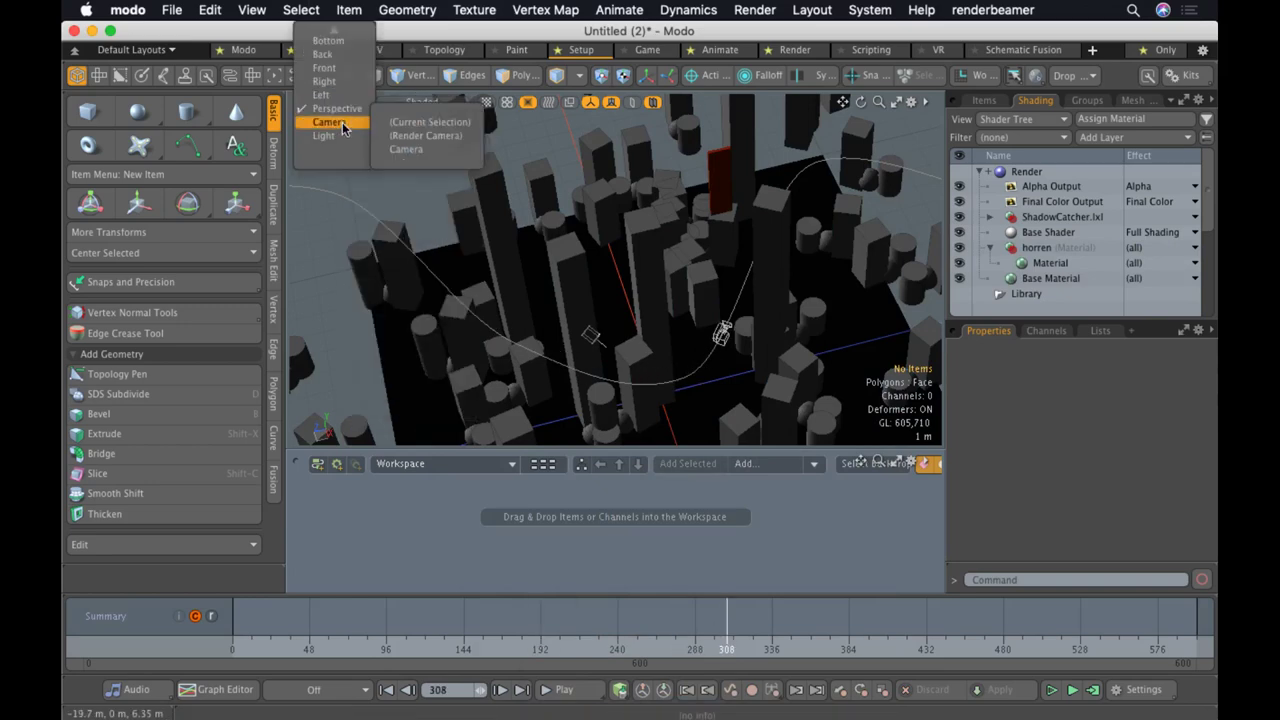
pyautogui.click(430, 122)
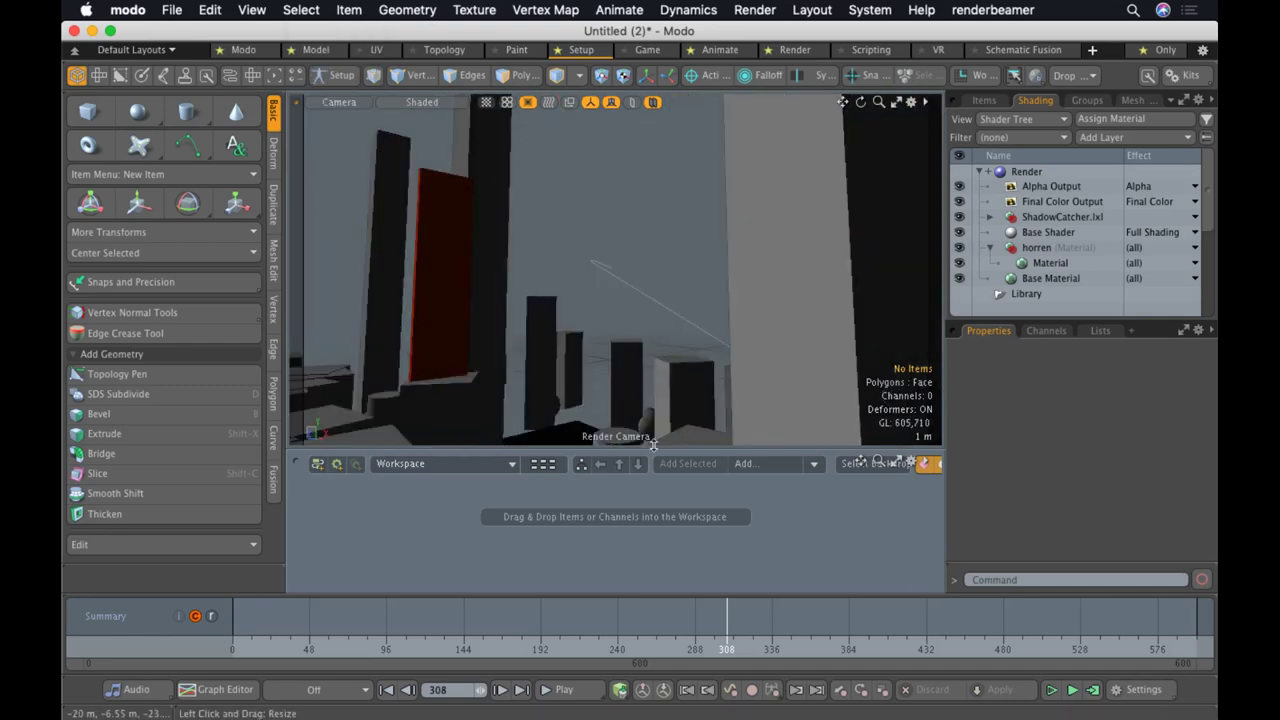
pyautogui.click(503, 640)
pyautogui.moveTo(503, 640)
pyautogui.mouseDown()
pyautogui.moveTo(300, 640)
pyautogui.moveTo(777, 640)
pyautogui.moveTo(295, 640)
pyautogui.mouseUp()
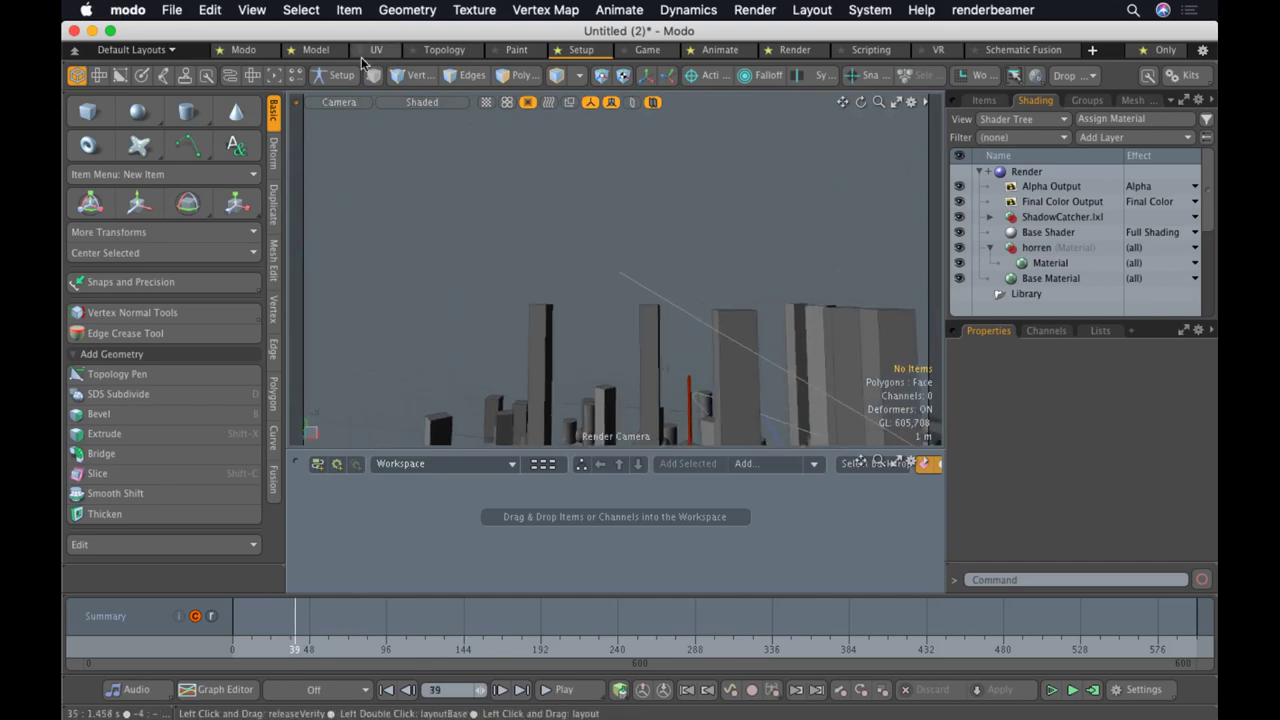
pyautogui.click(339, 101)
pyautogui.click(343, 95)
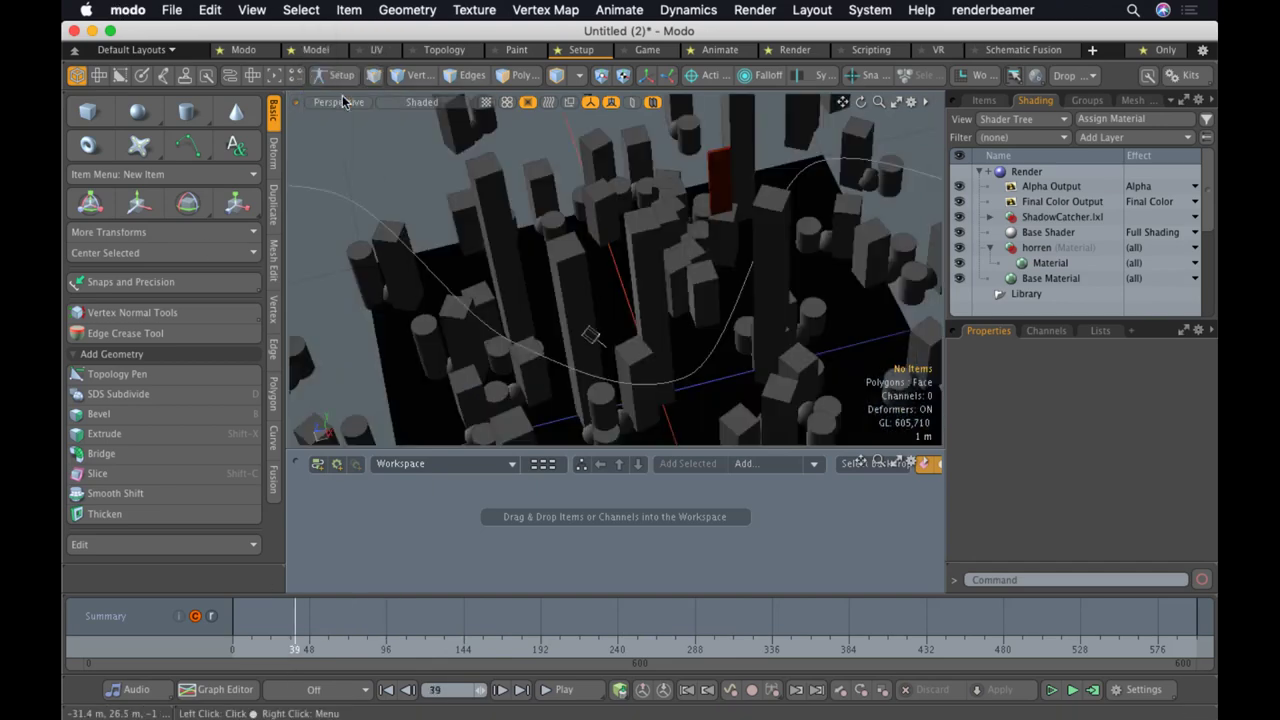
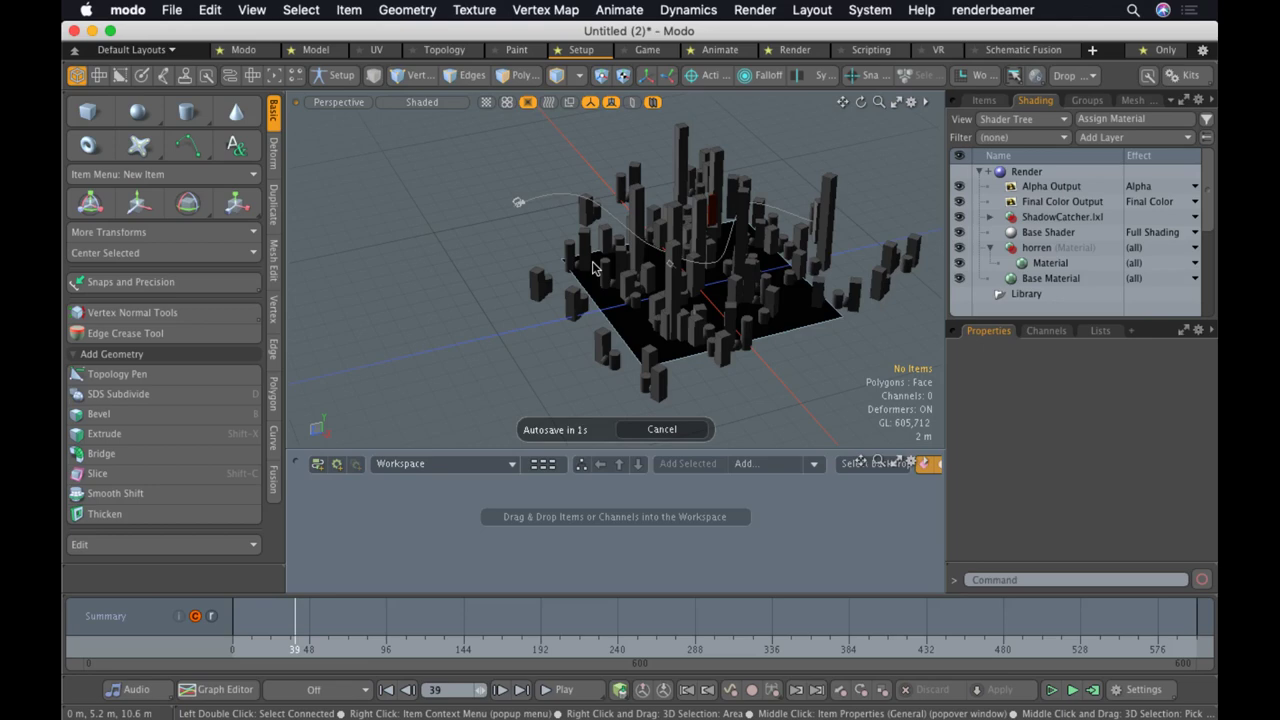
# Try a Direction constraint on the thin orange box with the camera as its target
pyautogui.keyDown('alt'); pyautogui.moveTo(593, 268); pyautogui.dragTo(625, 227); pyautogui.keyUp('alt')
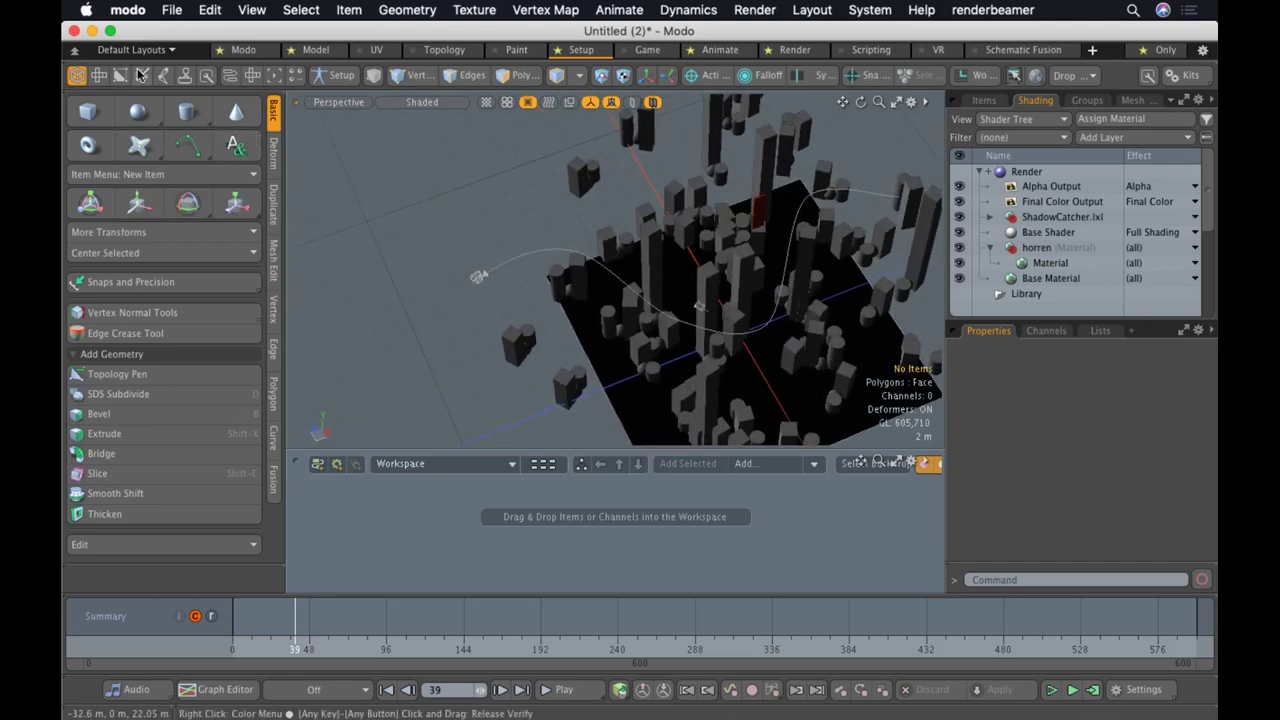
pyautogui.click(164, 76)
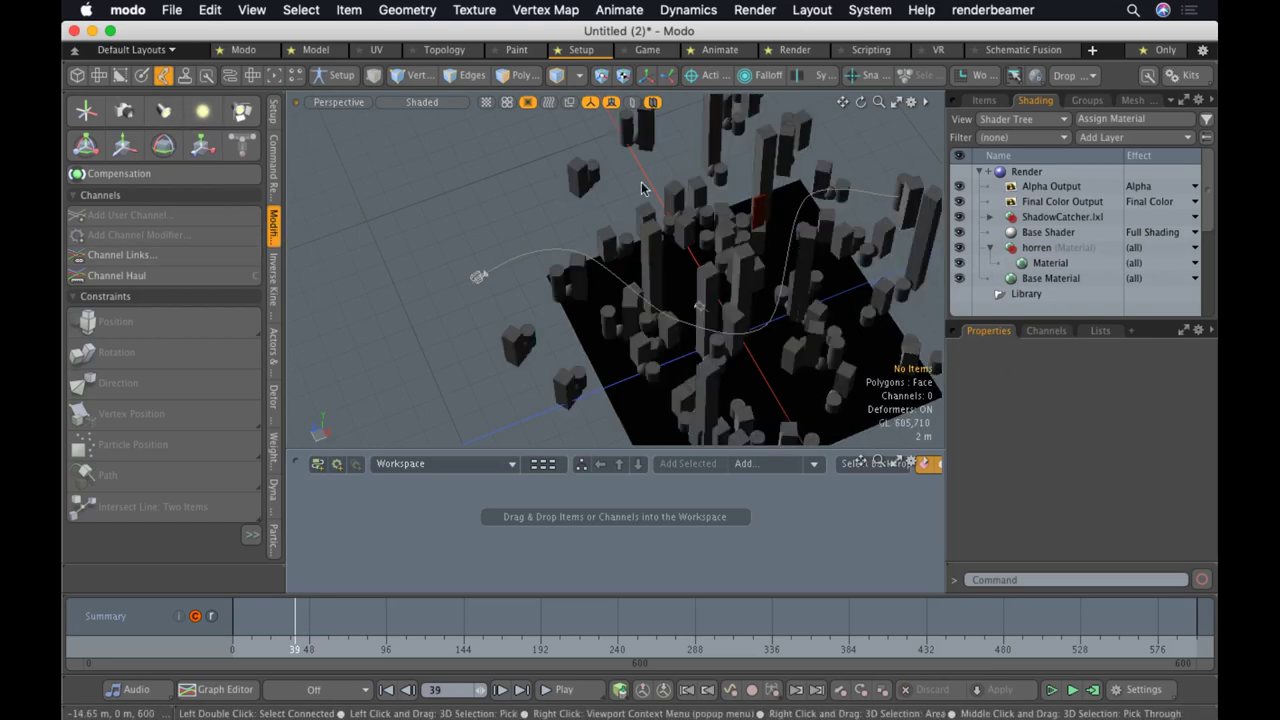
pyautogui.click(759, 208)
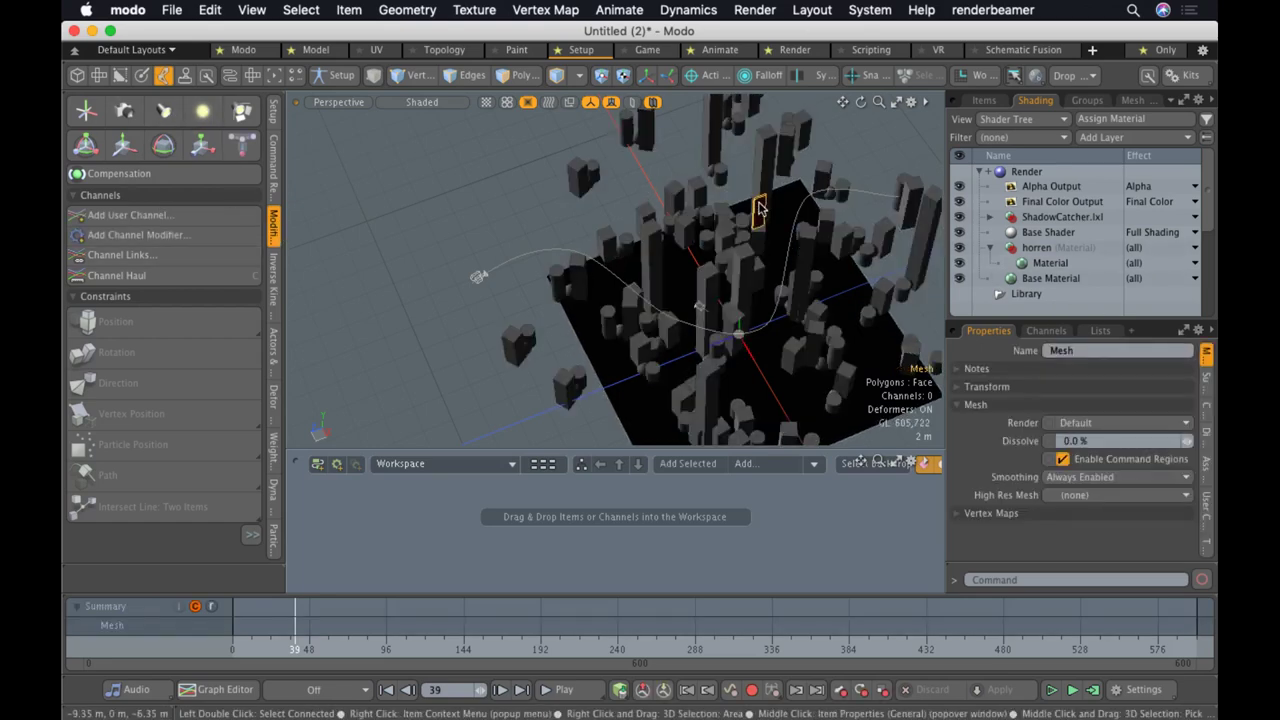
pyautogui.keyDown('shift'); pyautogui.click(479, 277); pyautogui.keyUp('shift')
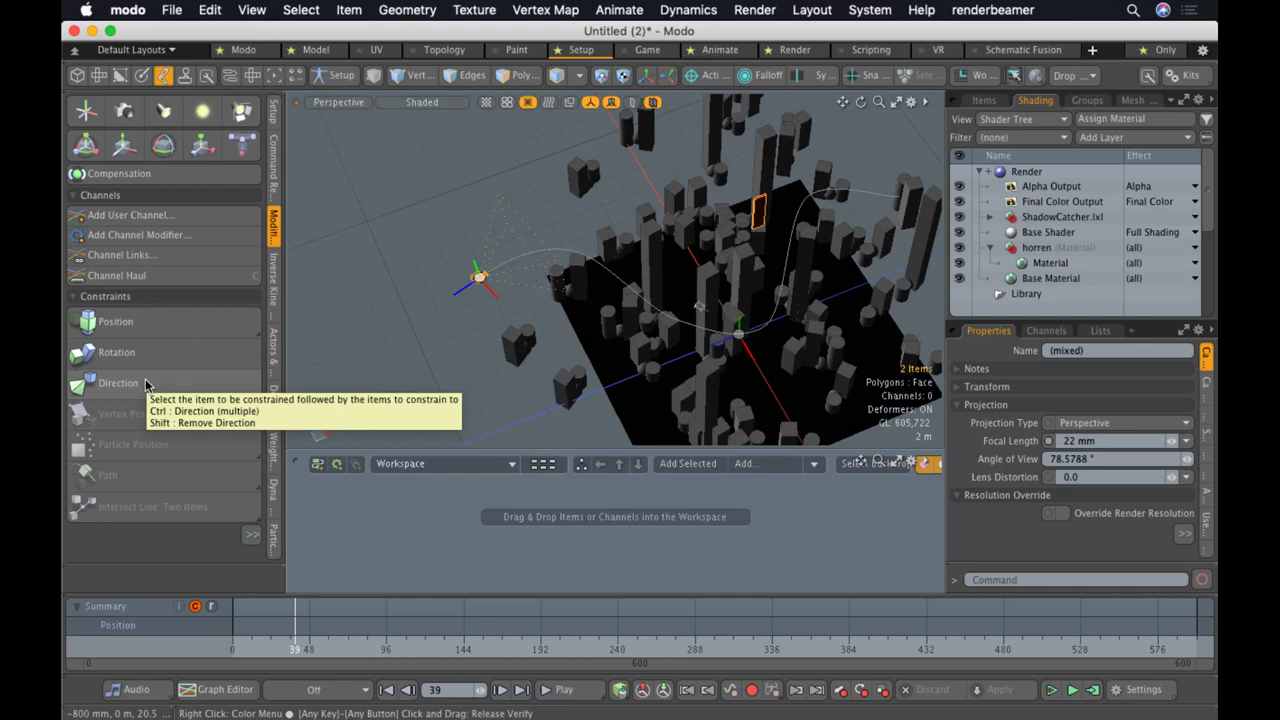
pyautogui.click(145, 385)
# Scrub the timeline to frame 280 to check how the box follows the camera, and undo the Direction constraint
pyautogui.keyDown('alt'); pyautogui.moveTo(542, 292); pyautogui.dragTo(630, 342); pyautogui.keyUp('alt')
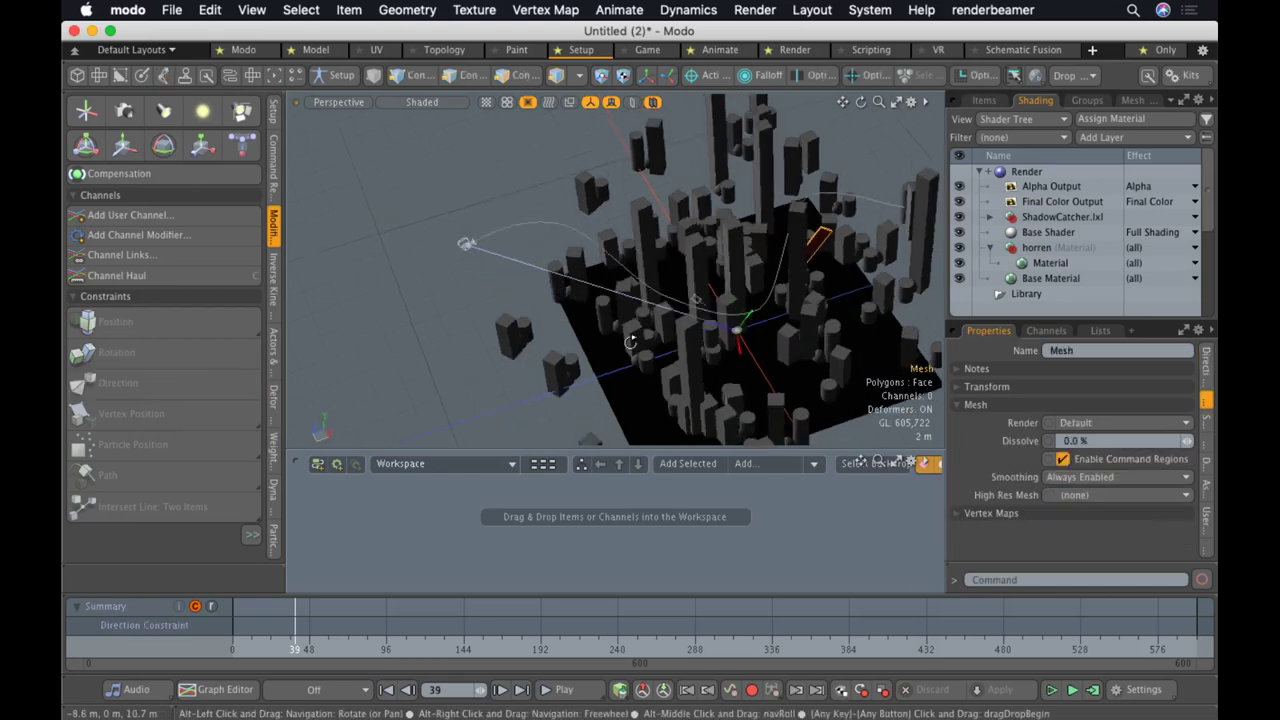
pyautogui.moveTo(384, 649); pyautogui.dragTo(437, 649)
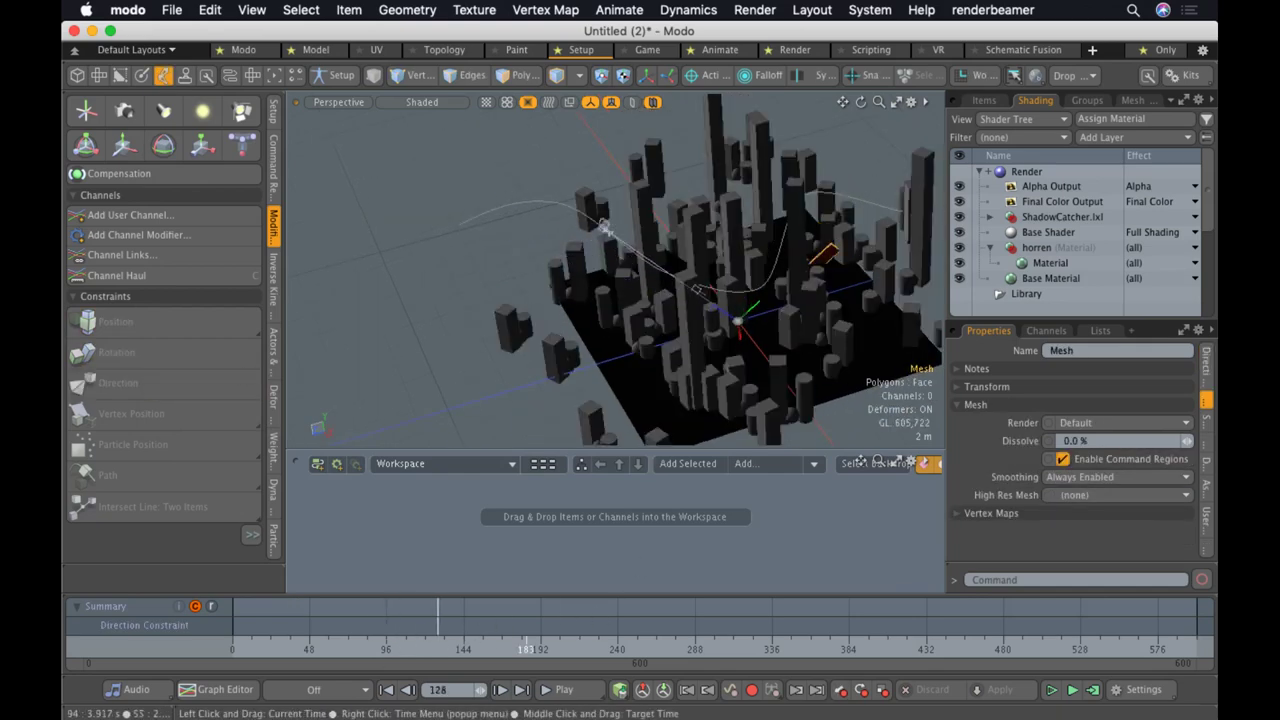
pyautogui.moveTo(523, 649); pyautogui.dragTo(652, 649)
pyautogui.moveTo(750, 649)
pyautogui.mouseDown()
pyautogui.moveTo(569, 649)
pyautogui.moveTo(684, 649)
pyautogui.mouseUp()
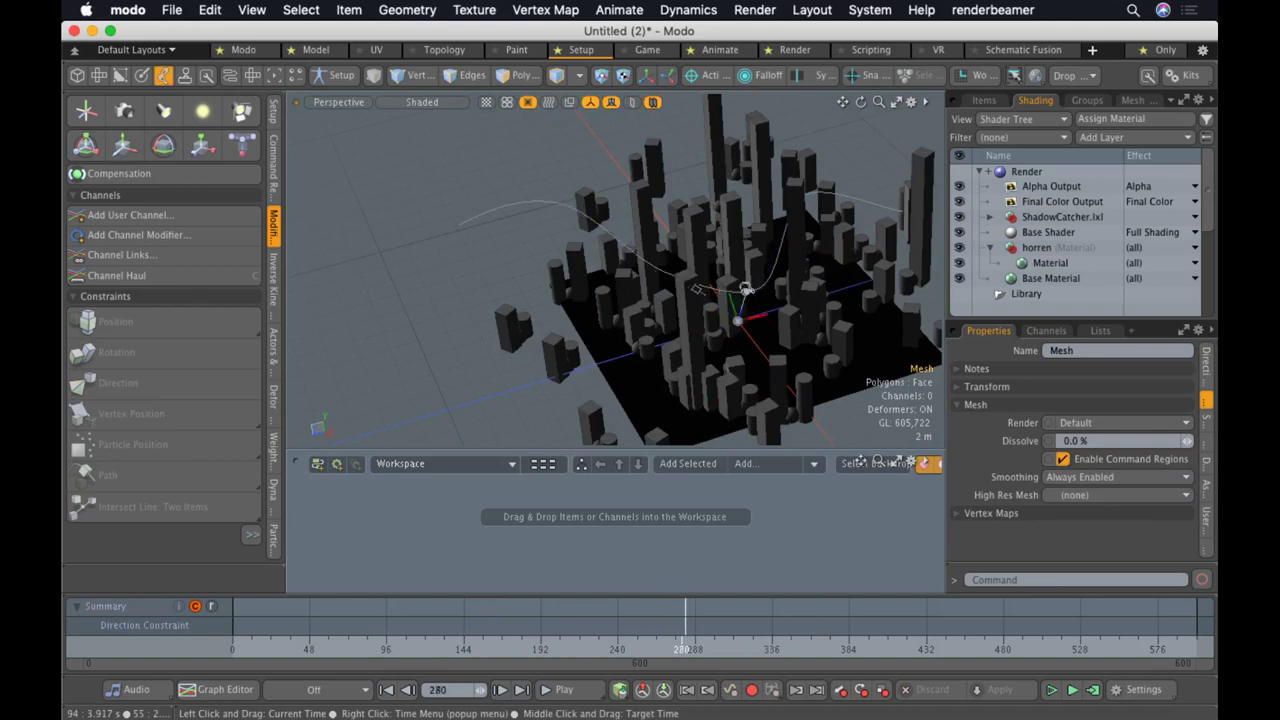
pyautogui.press('super+z')
pyautogui.press('super+z')
pyautogui.press('super+z')
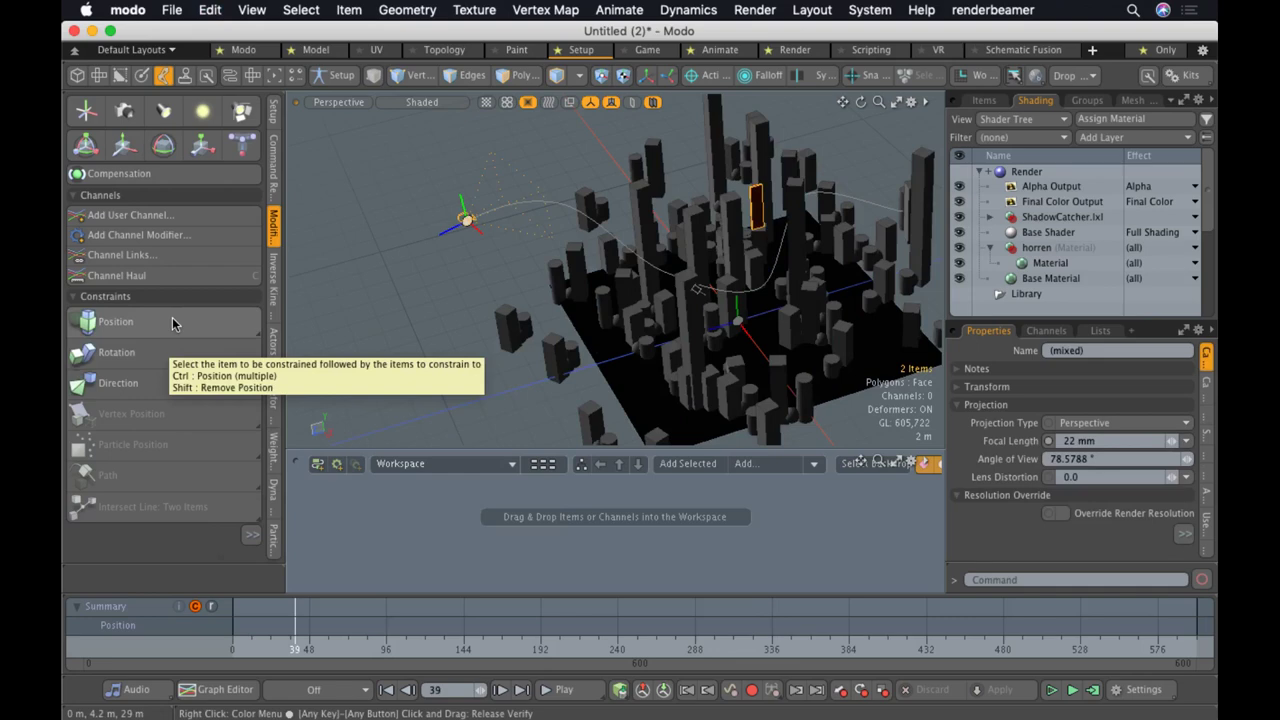
# Try a Rotation constraint from the orange box to the camera, scrub the timeline to check it, and undo it
pyautogui.click(169, 348)
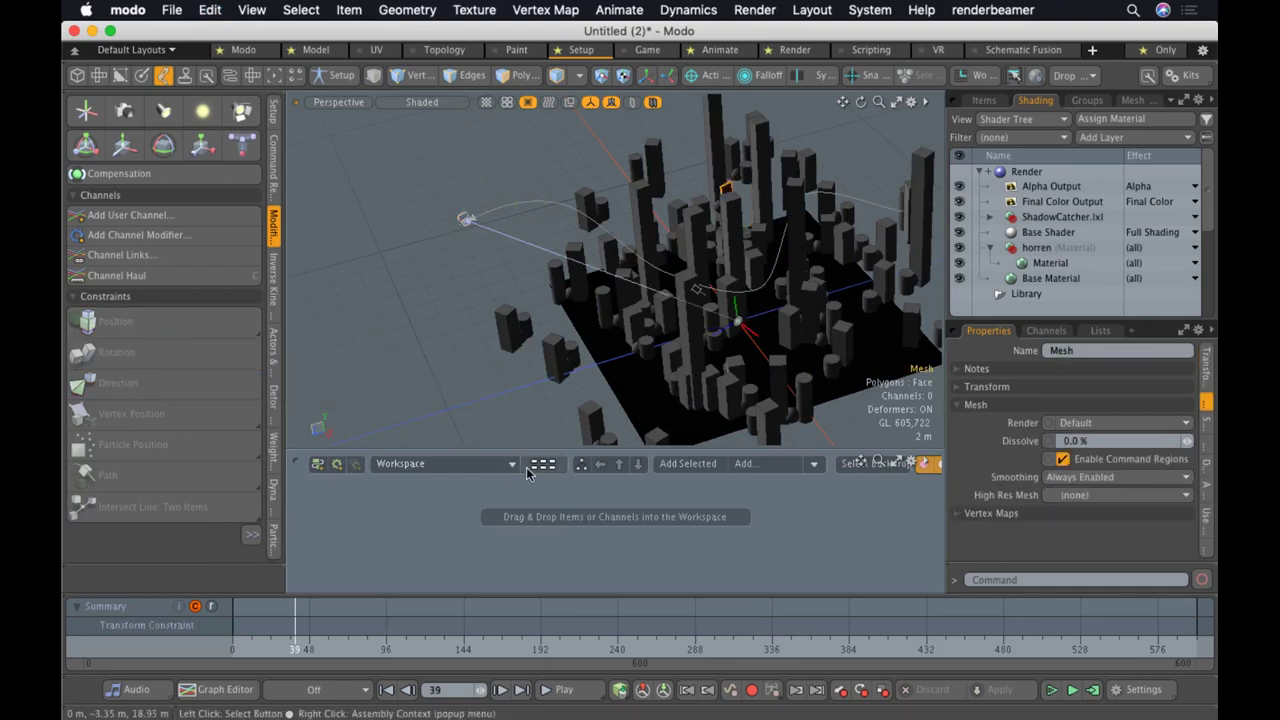
pyautogui.click(546, 642)
pyautogui.moveTo(555, 650); pyautogui.dragTo(295, 655)
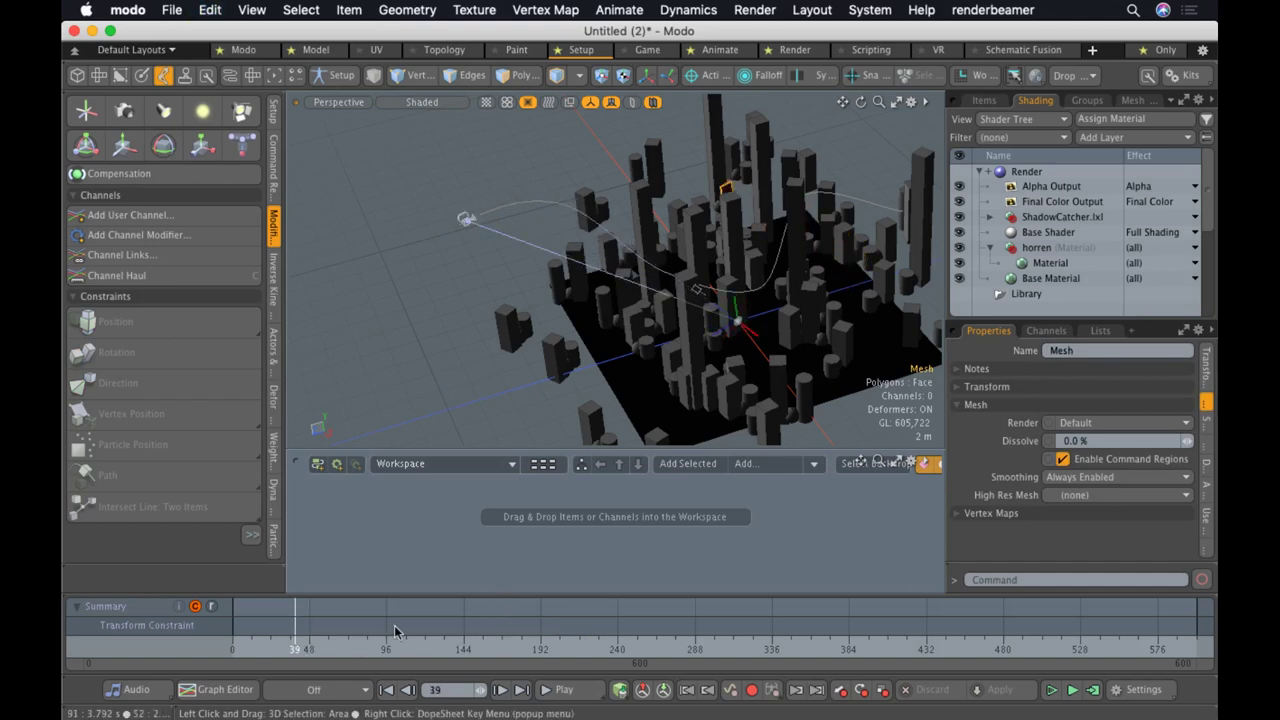
pyautogui.press('super+z')
pyautogui.keyDown('alt'); pyautogui.moveTo(460, 406); pyautogui.dragTo(517, 430); pyautogui.keyUp('alt')
pyautogui.keyDown('alt'); pyautogui.moveTo(553, 185); pyautogui.dragTo(577, 243); pyautogui.keyUp('alt')
pyautogui.click(172, 351)
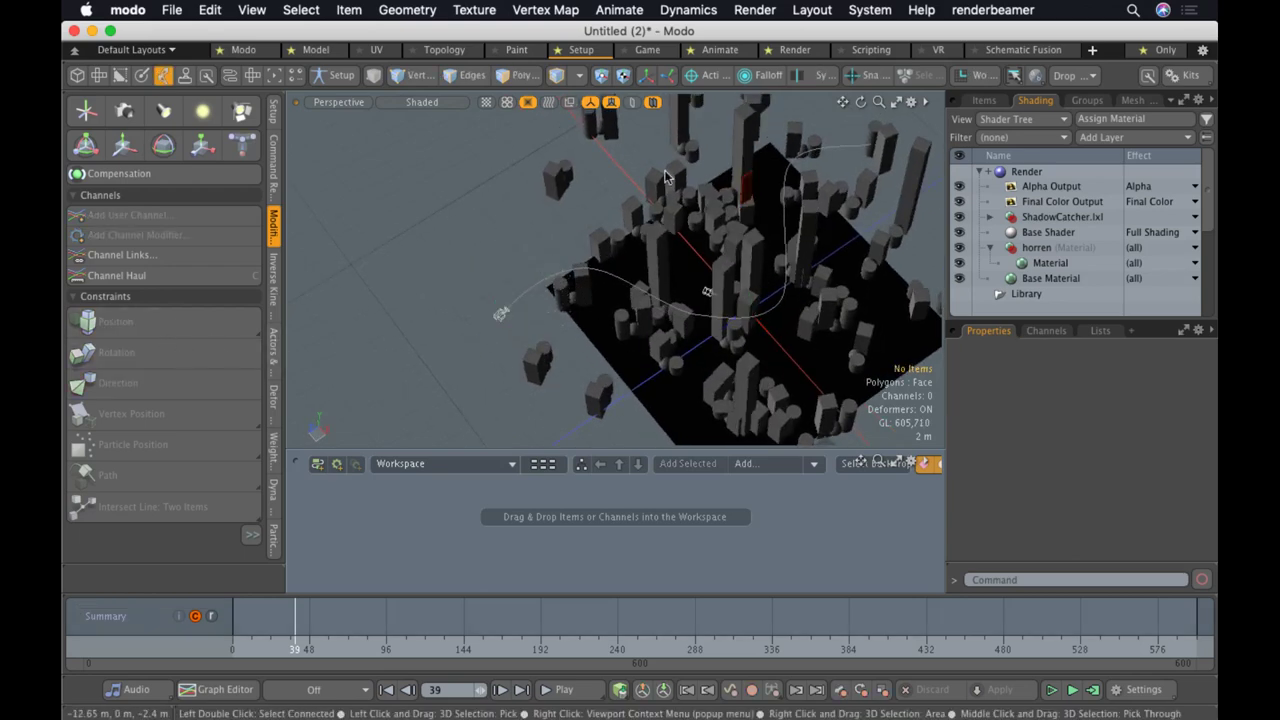
pyautogui.click(502, 314)
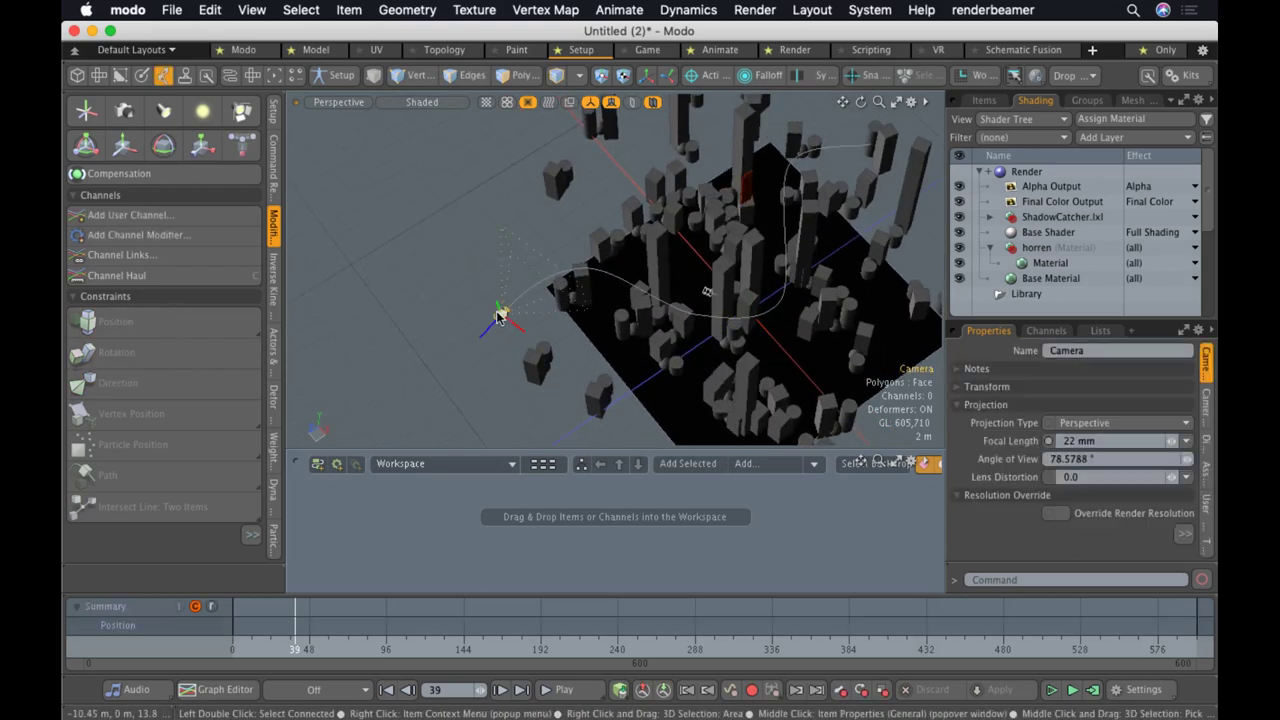
pyautogui.click(749, 196)
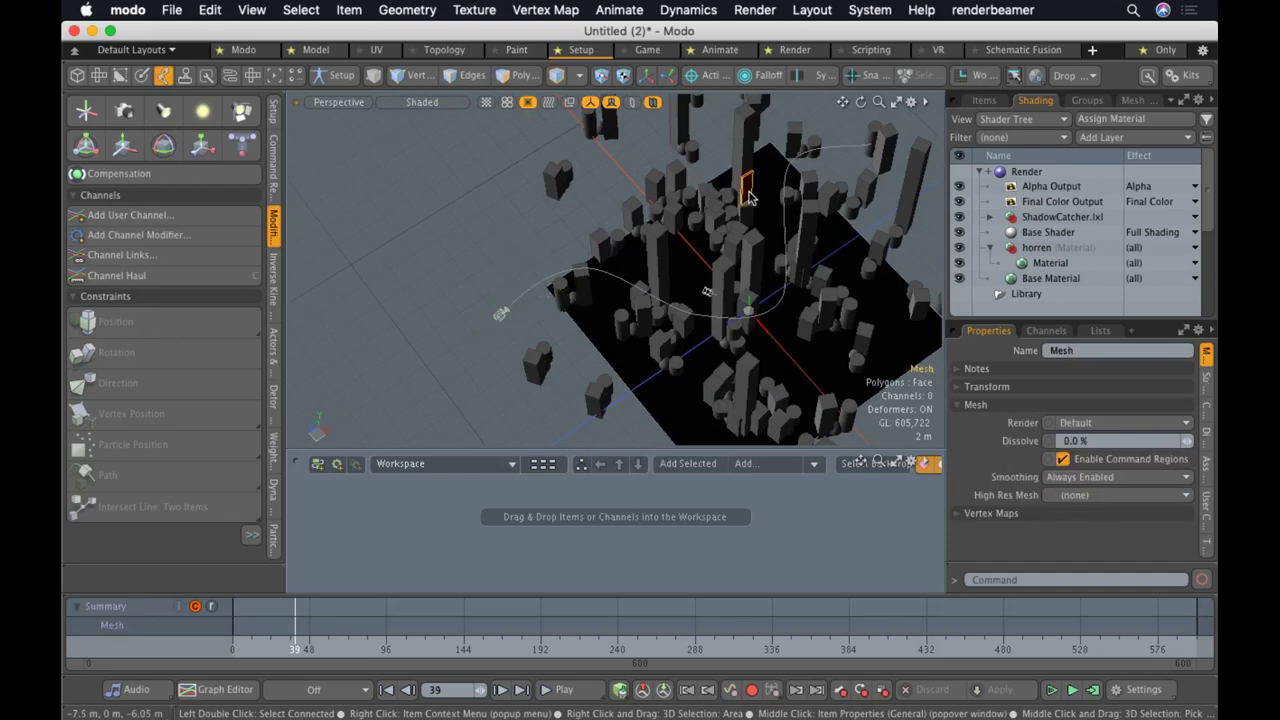
pyautogui.keyDown('shift'); pyautogui.click(503, 314); pyautogui.keyUp('shift')
pyautogui.click(560, 352)
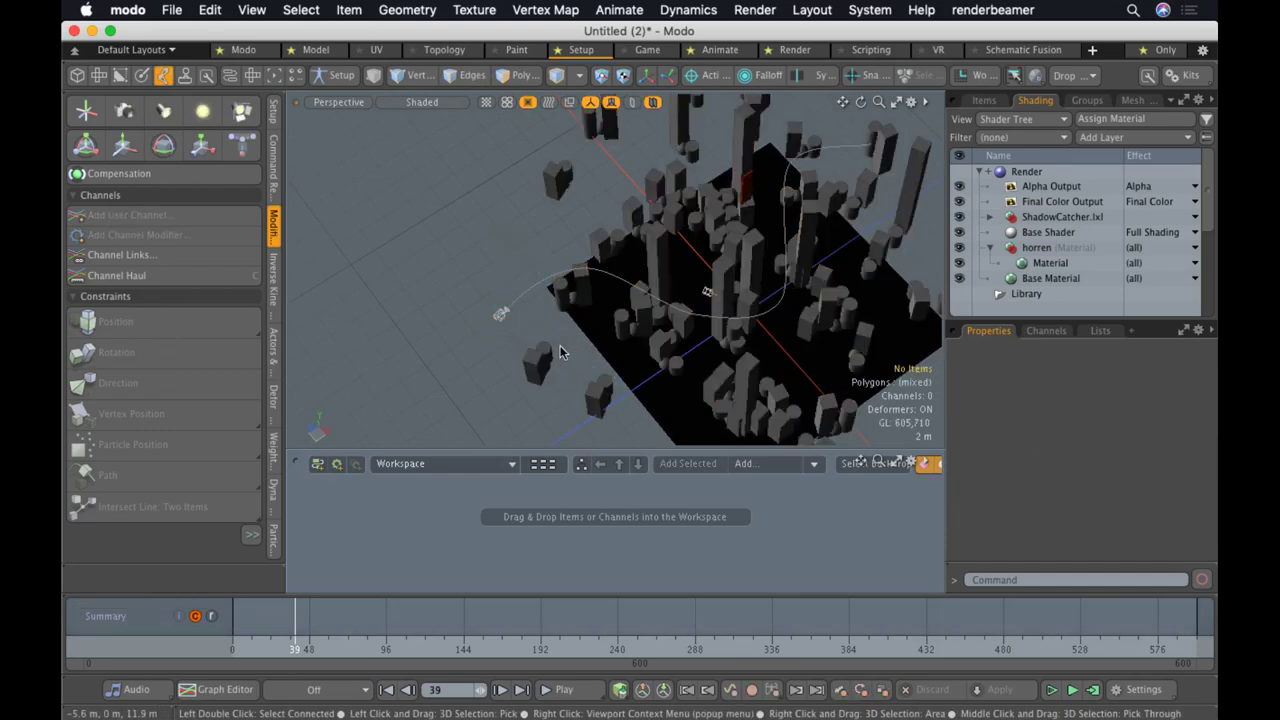
pyautogui.click(502, 316)
pyautogui.press('3')
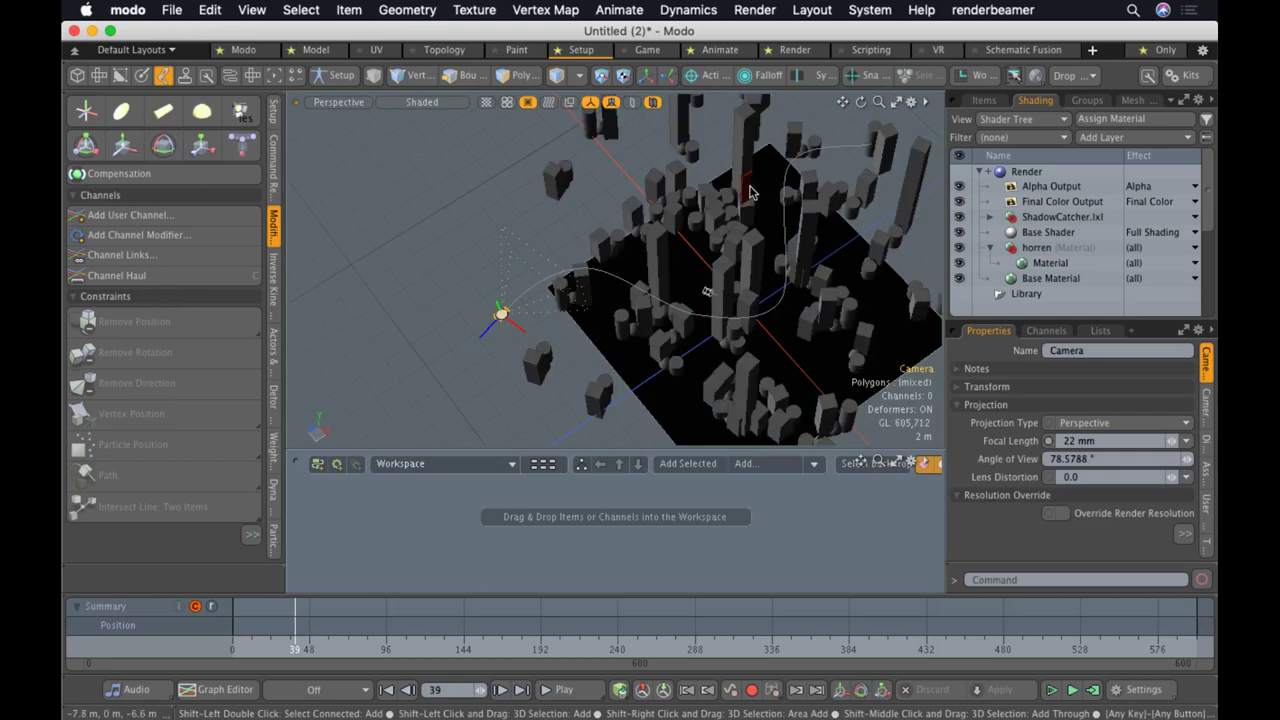
pyautogui.click(746, 186)
pyautogui.click(500, 318)
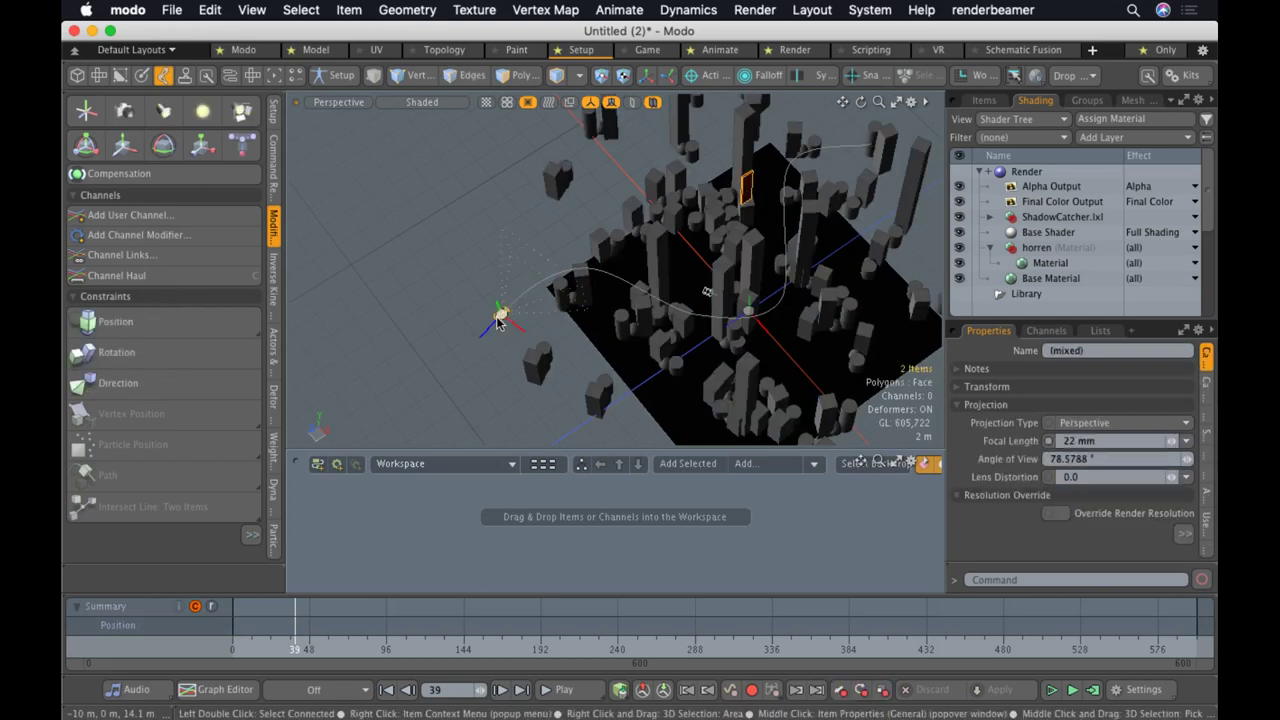
pyautogui.click(748, 186)
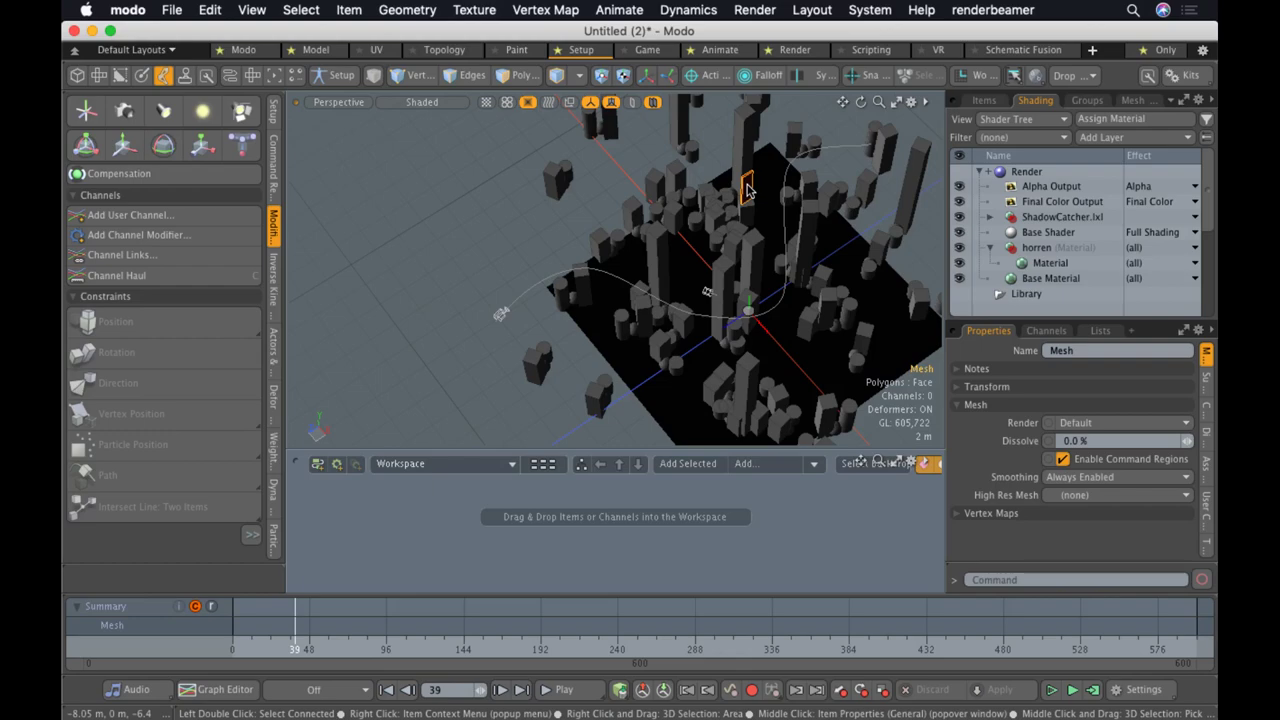
pyautogui.click(408, 165)
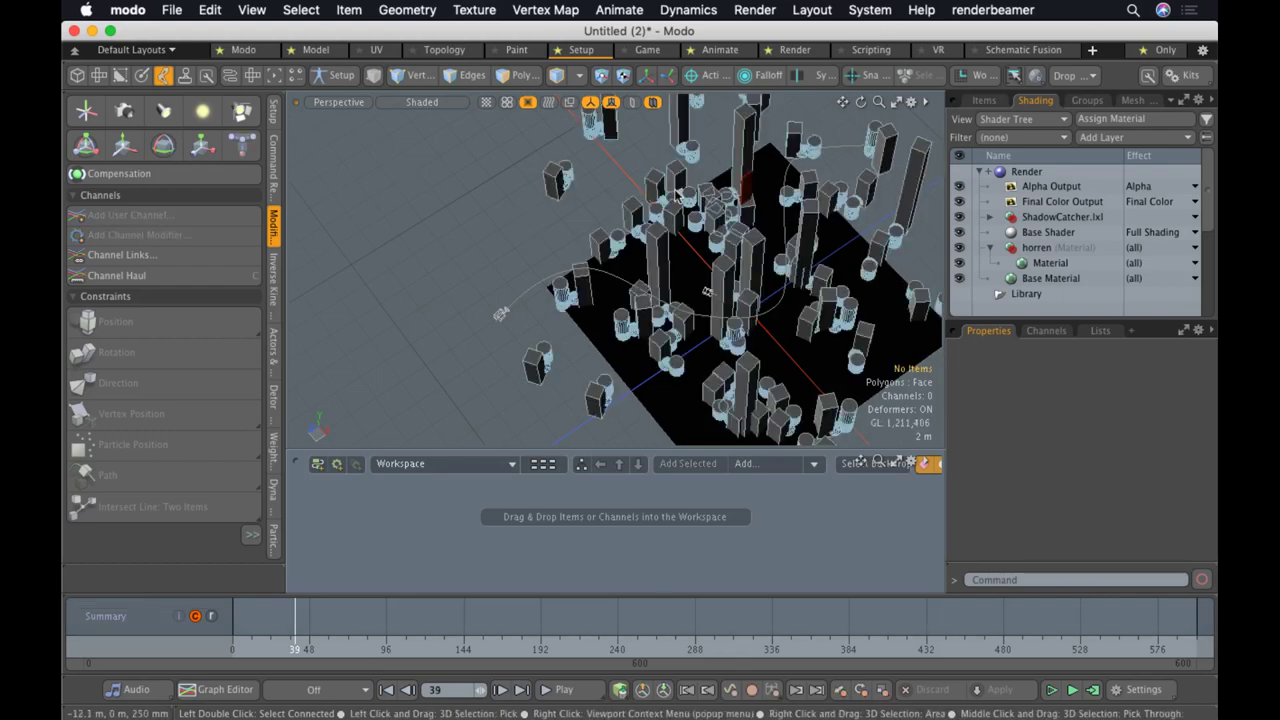
# Select the orange box followed by the camera, apply a Direction constraint, and return the timeline to frame 0
pyautogui.click(742, 189)
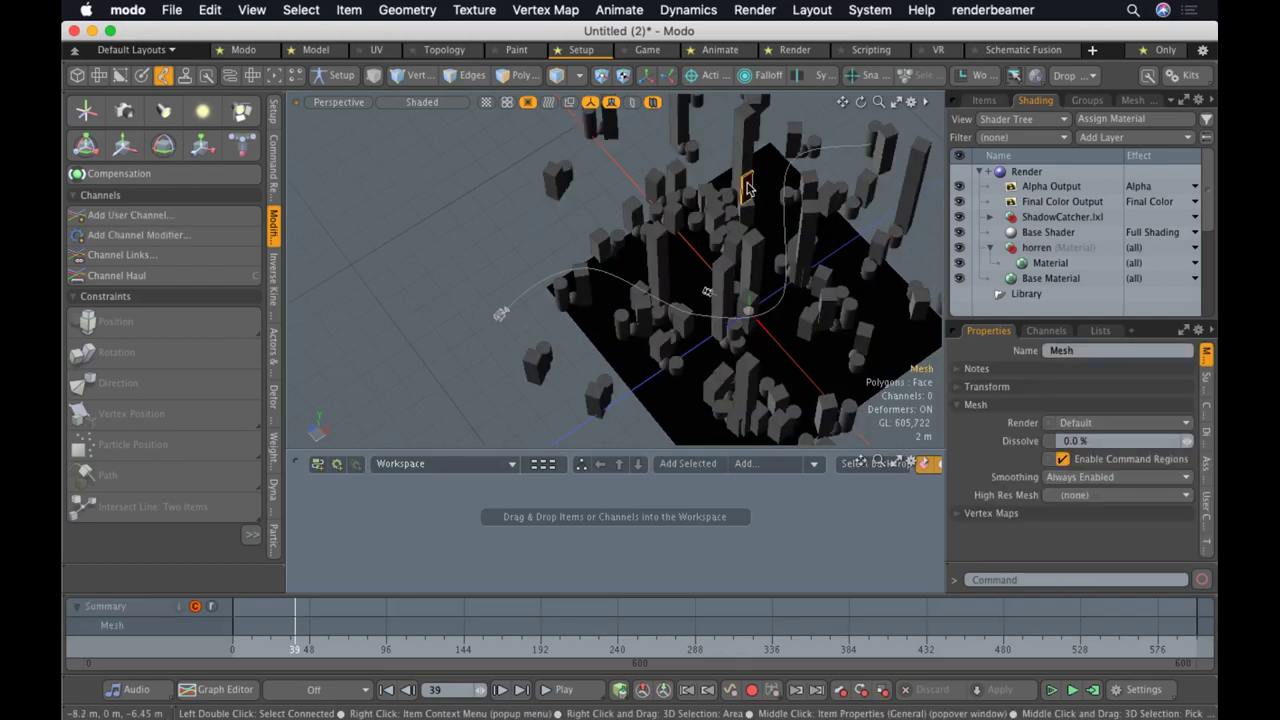
pyautogui.keyDown('shift'); pyautogui.click(501, 318); pyautogui.keyUp('shift')
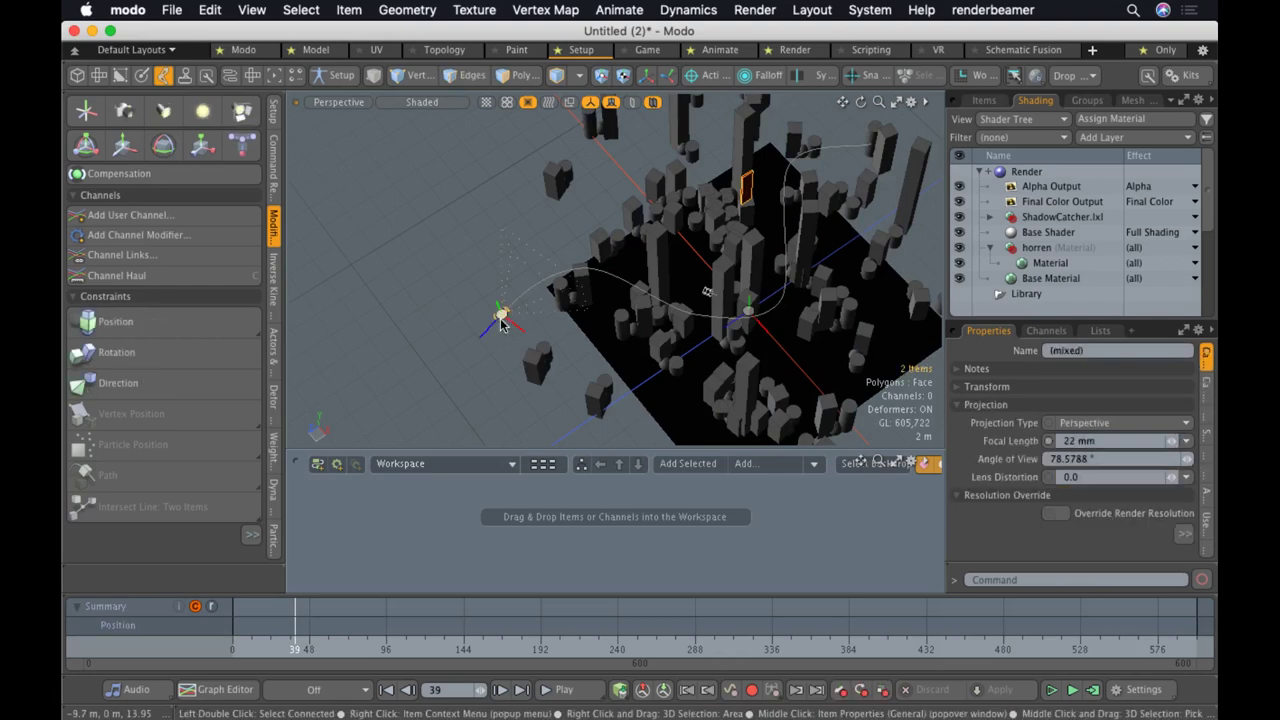
pyautogui.click(172, 382)
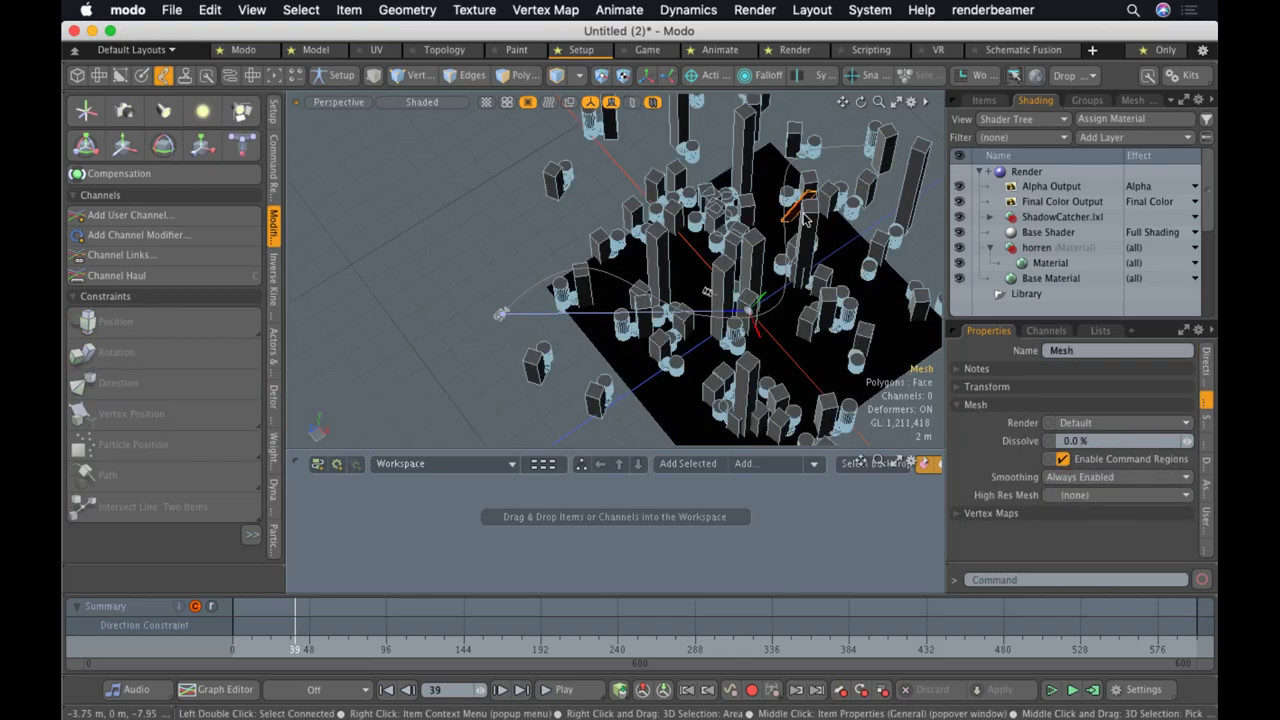
pyautogui.moveTo(329, 651); pyautogui.dragTo(232, 640)
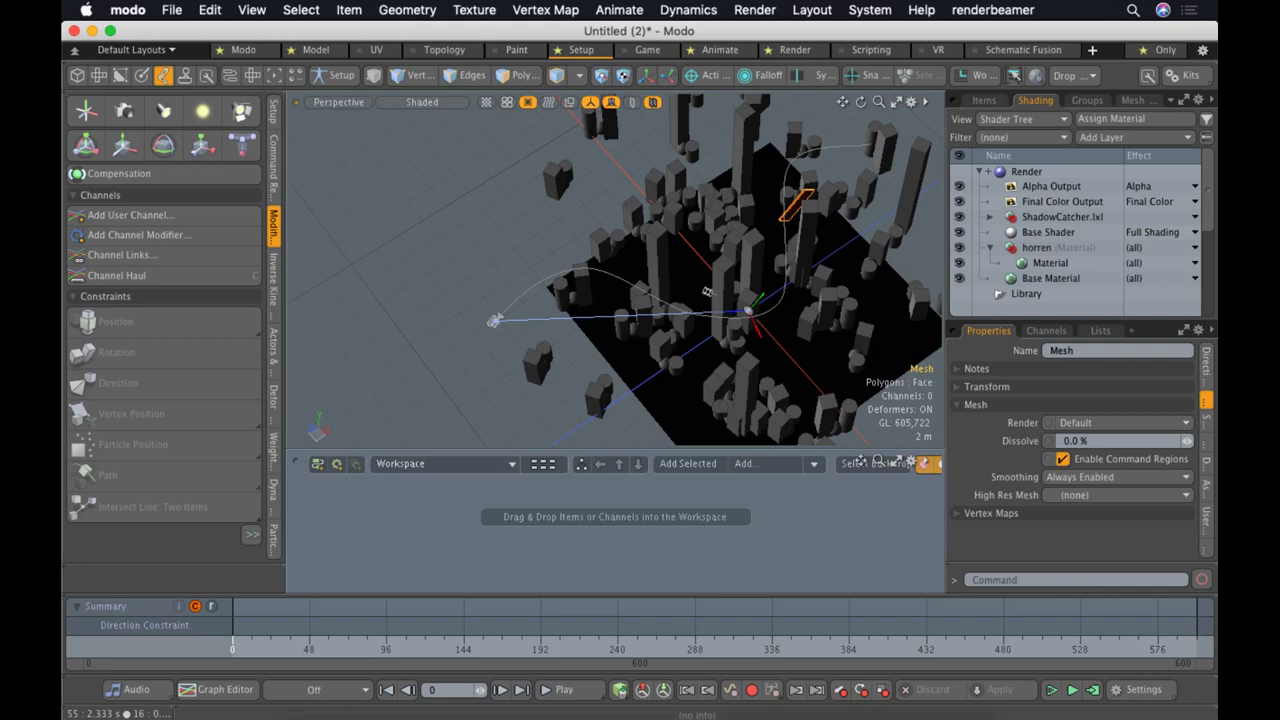
pyautogui.moveTo(264, 640); pyautogui.dragTo(232, 625)
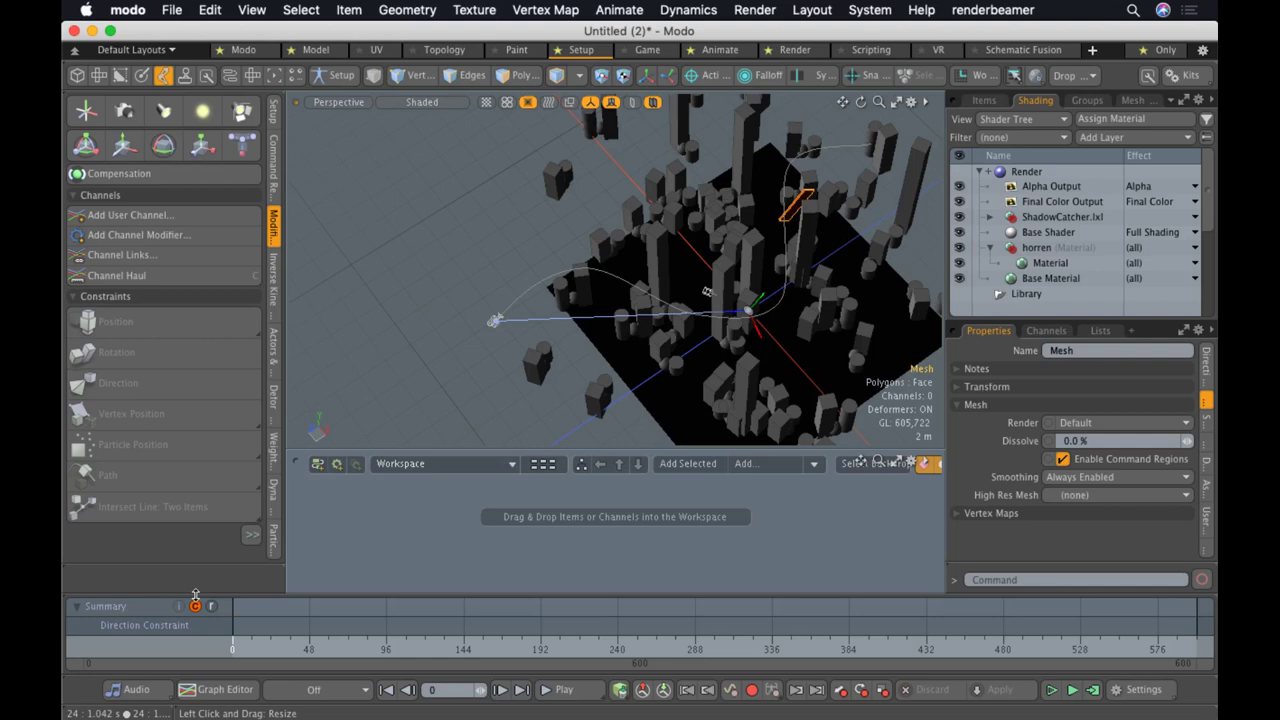
# Undo the Direction constraint on the orange box together with the timeline scrubbing
pyautogui.press('super+z')
pyautogui.press('super+z')
pyautogui.press('super+z')
pyautogui.press('super+z')
pyautogui.press('super+z')
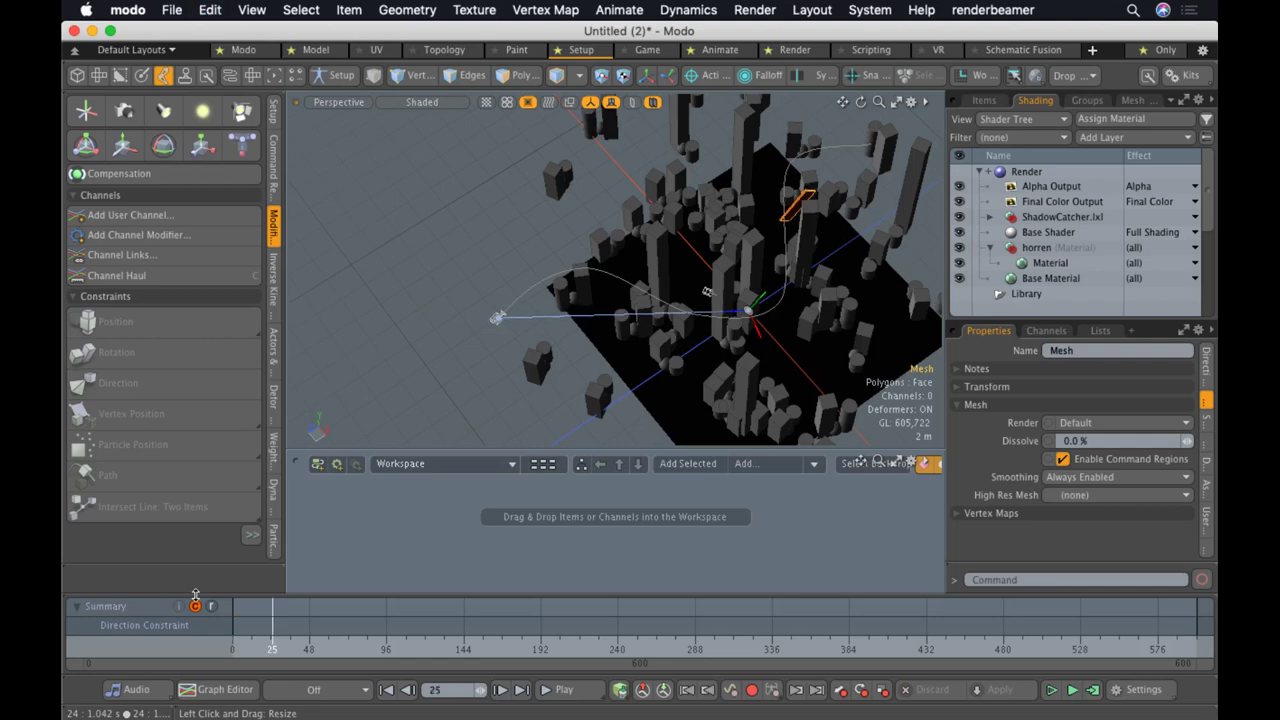
pyautogui.press('super+z')
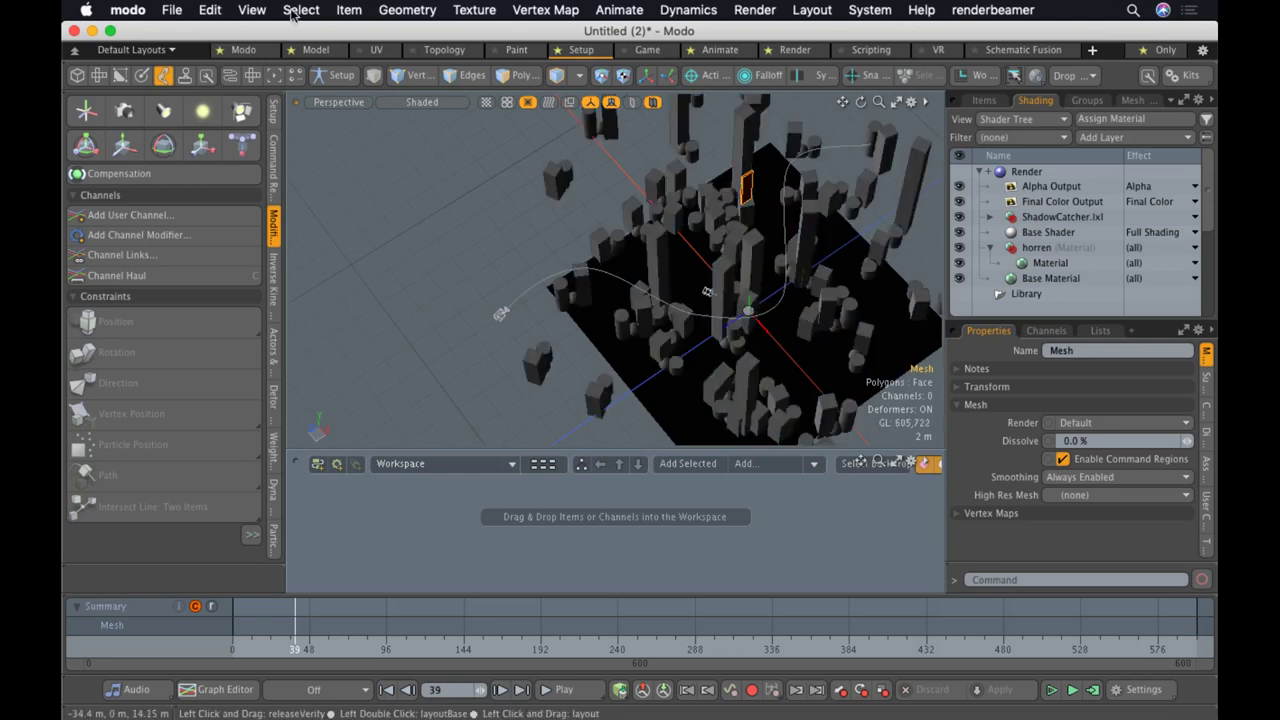
# Move the orange box's center to its bounding box and zero all of its transforms
pyautogui.click(252, 10)
pyautogui.moveTo(212, 6)
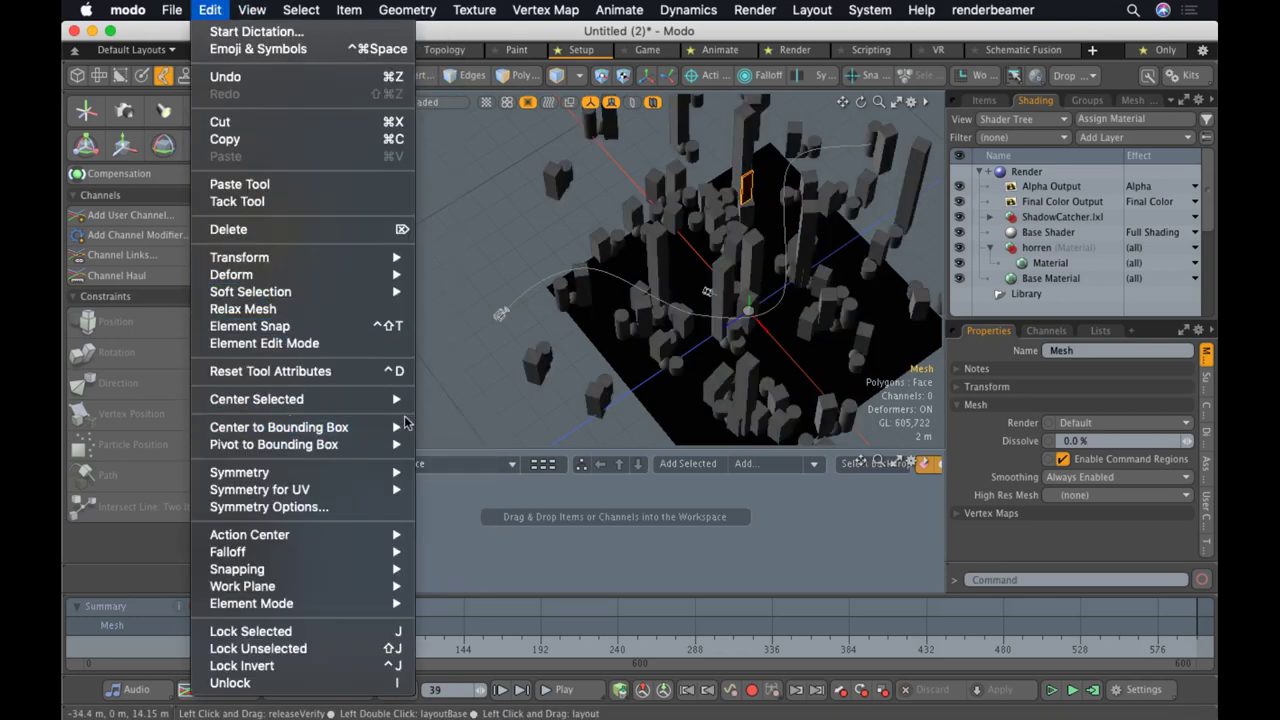
pyautogui.click(440, 433)
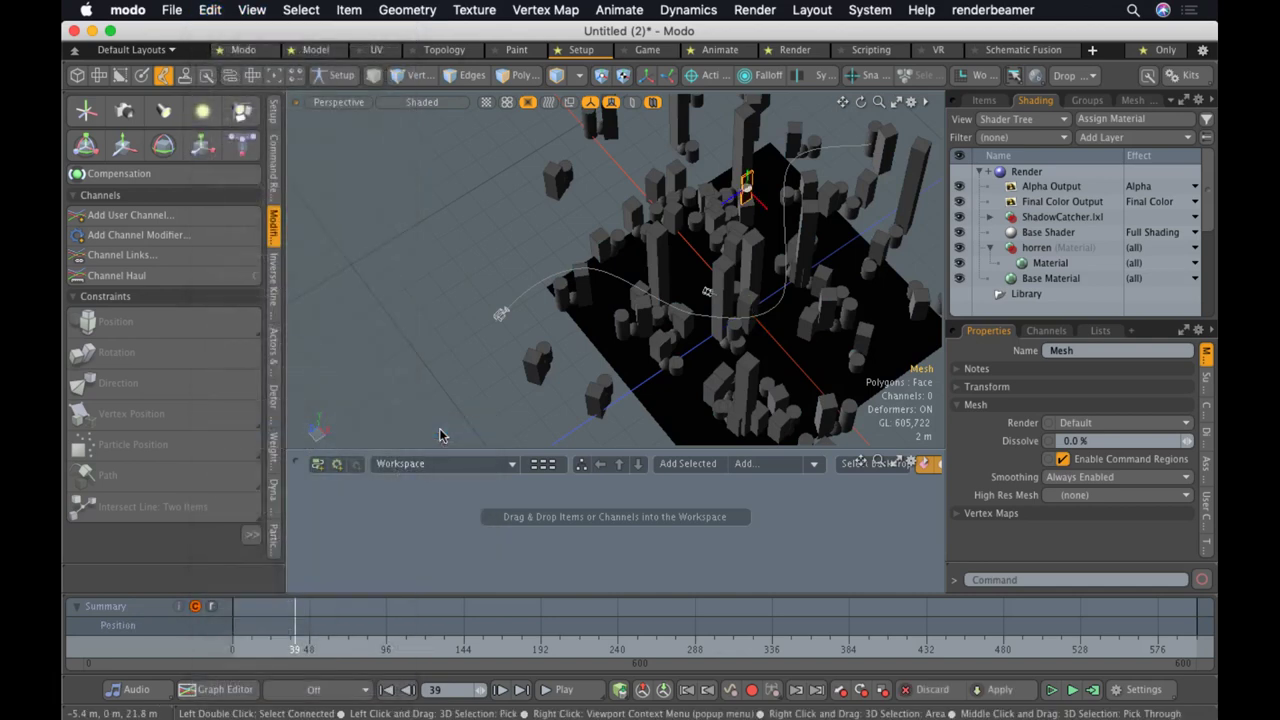
pyautogui.click(988, 386)
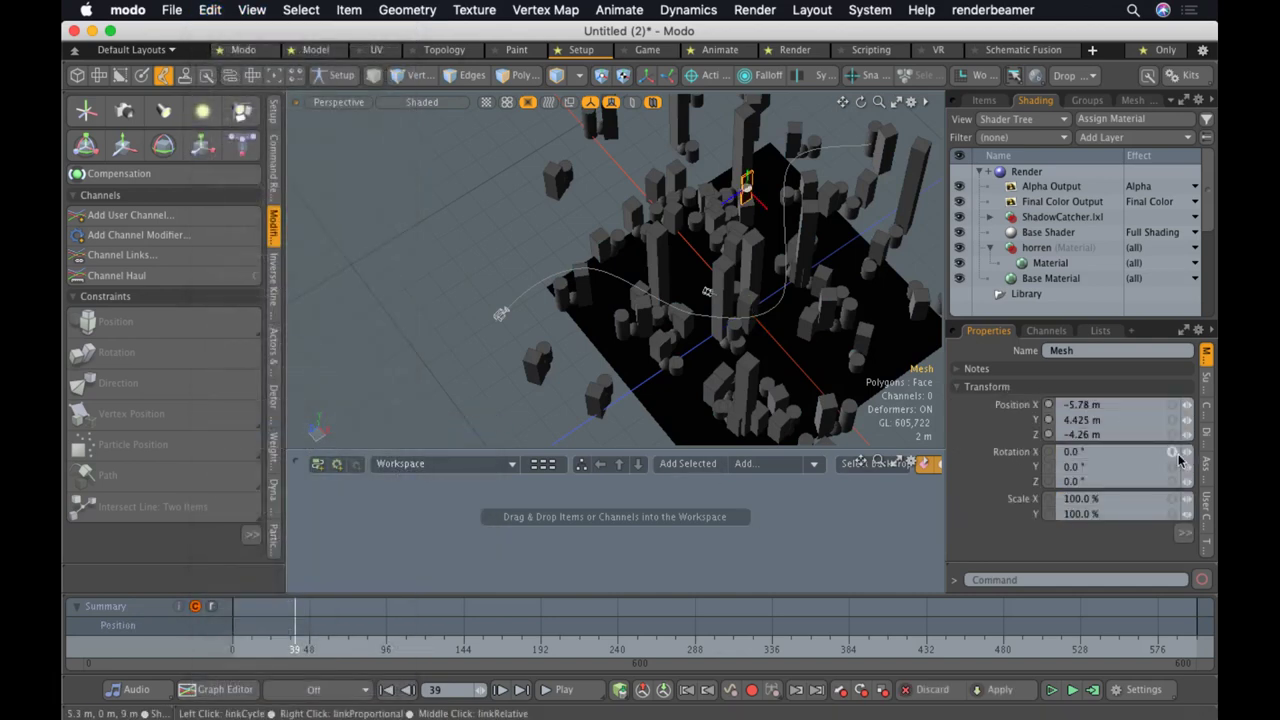
pyautogui.click(1184, 533)
pyautogui.click(1076, 484)
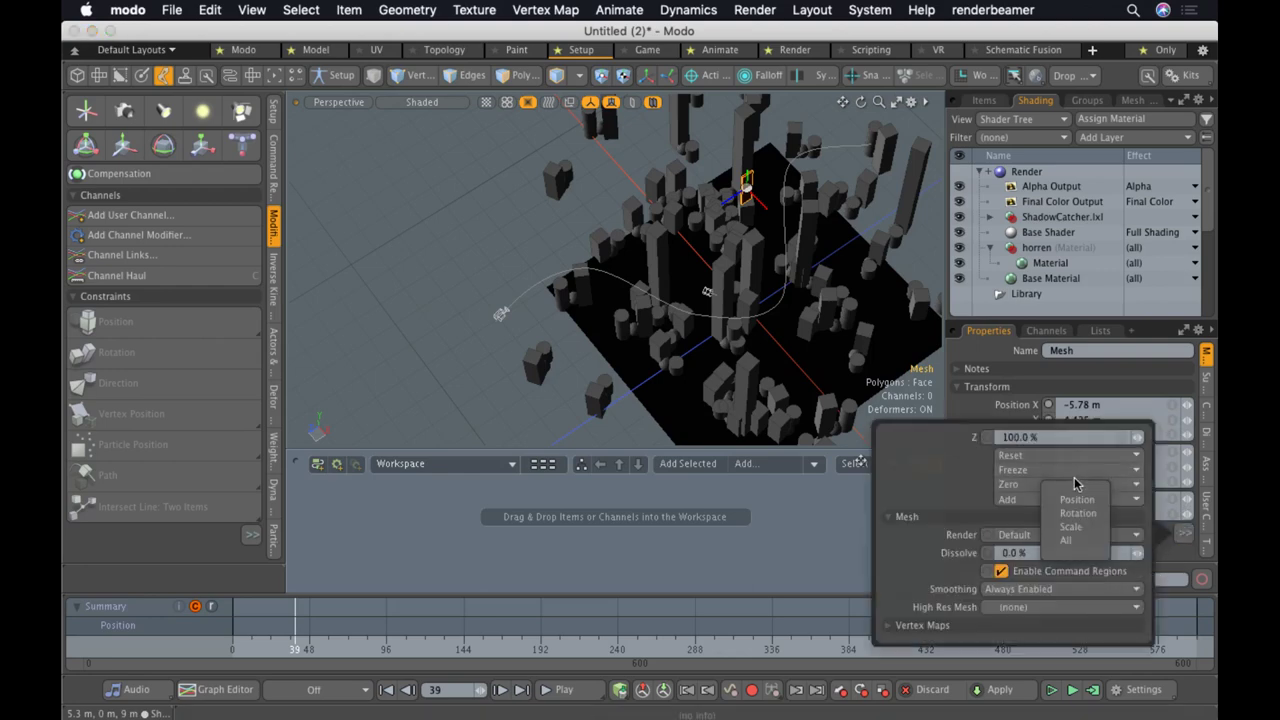
pyautogui.click(1068, 540)
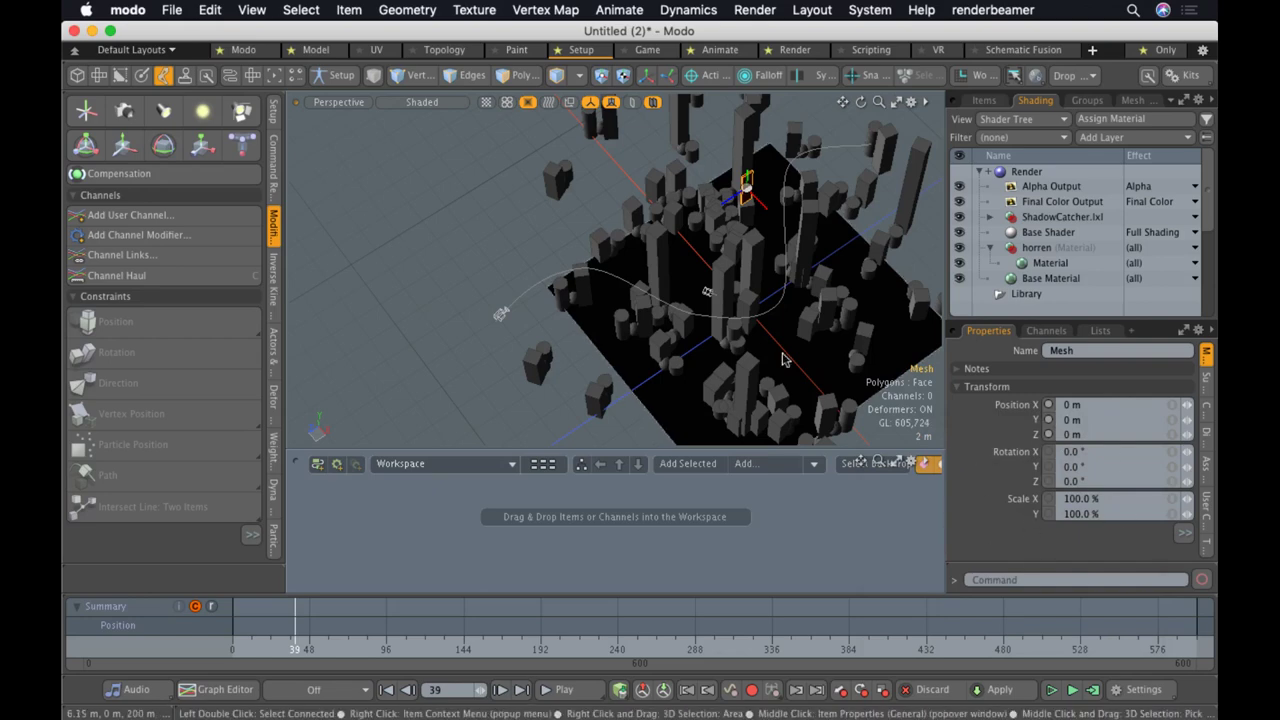
# Try a Direction constraint from the orange box to the camera, scrub the timeline to check it, and undo it
pyautogui.keyDown('shift'); pyautogui.click(500, 318); pyautogui.keyUp('shift')
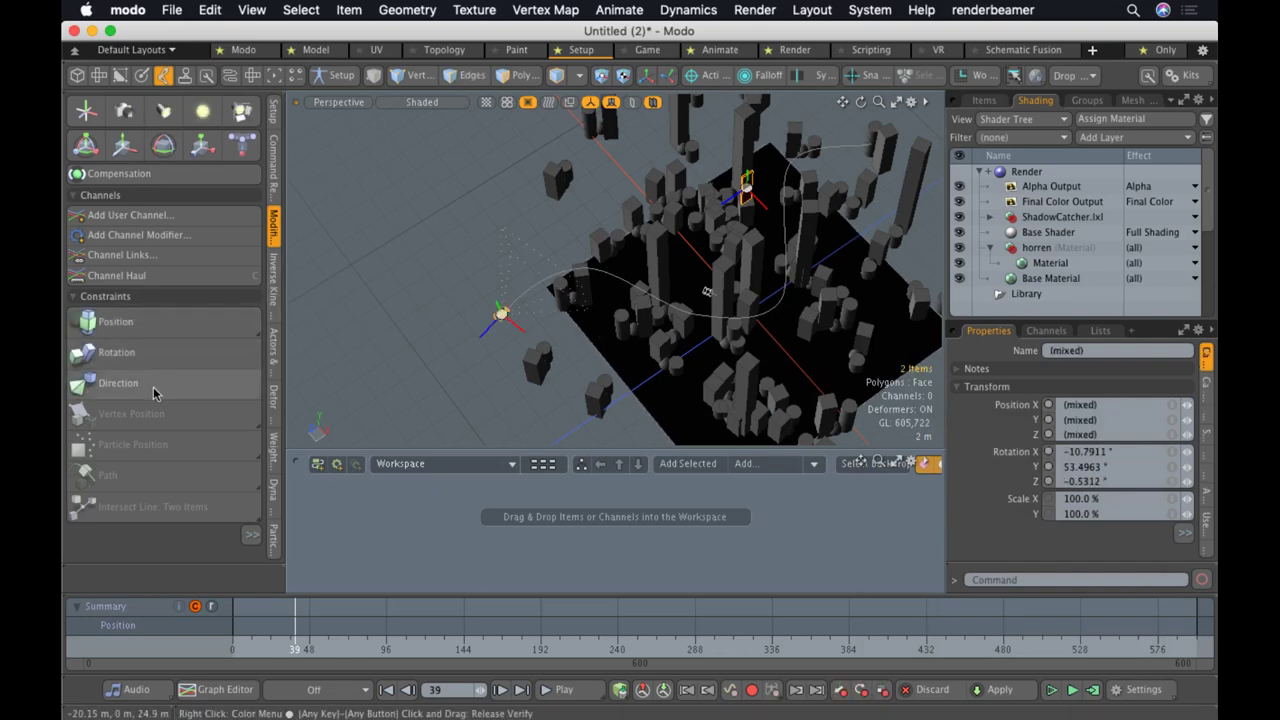
pyautogui.click(153, 389)
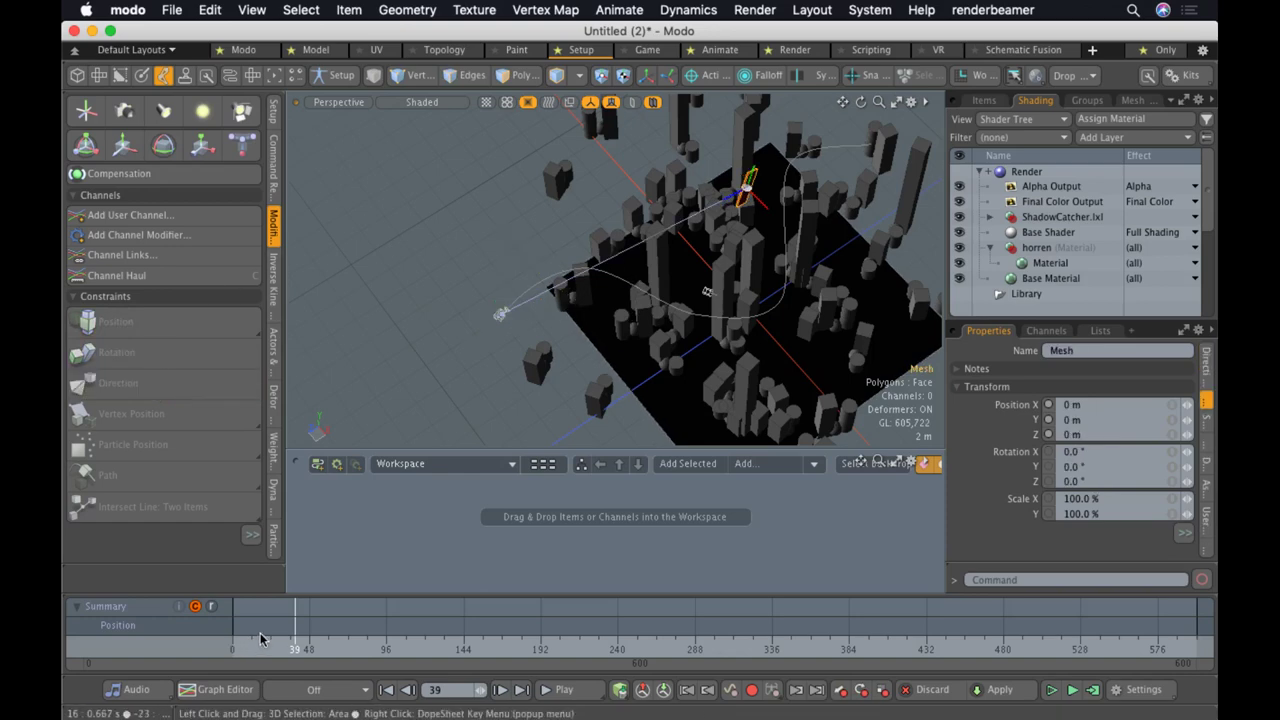
pyautogui.moveTo(295, 640)
pyautogui.mouseDown()
pyautogui.moveTo(951, 648)
pyautogui.moveTo(232, 650)
pyautogui.mouseUp()
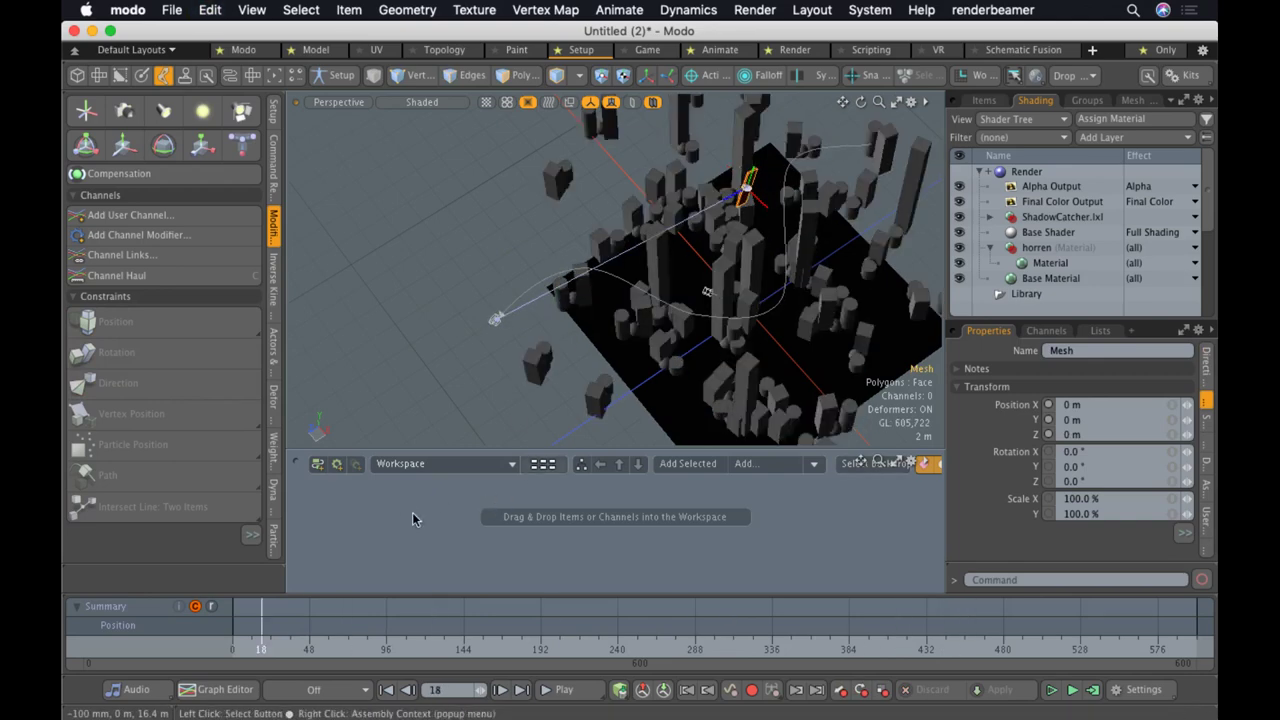
pyautogui.press('super+z')
pyautogui.press('super+z')
pyautogui.press('super+z')
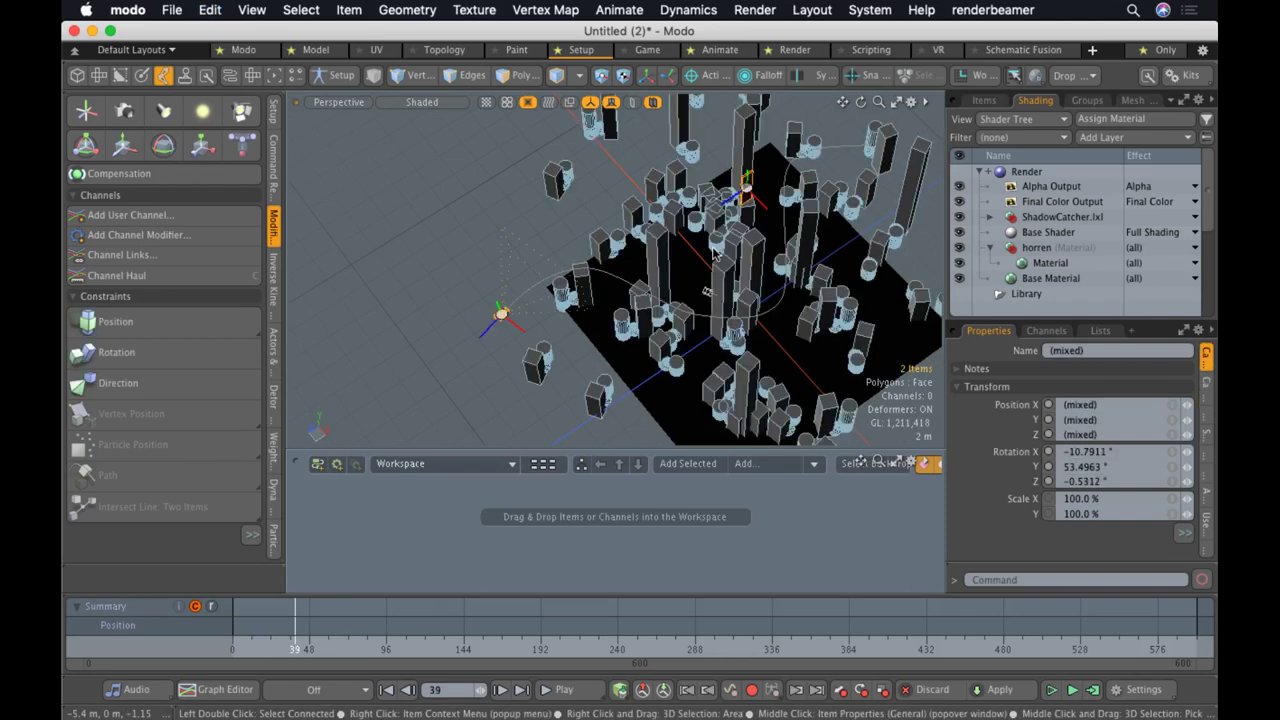
# Select the orange box's center in center selection mode and rotate it to -94.5° about Y
pyautogui.click(745, 186)
pyautogui.keyDown('ctrl'); pyautogui.keyDown('alt'); pyautogui.moveTo(745, 186); pyautogui.dragTo(734, 300); pyautogui.keyUp('alt'); pyautogui.keyUp('ctrl')
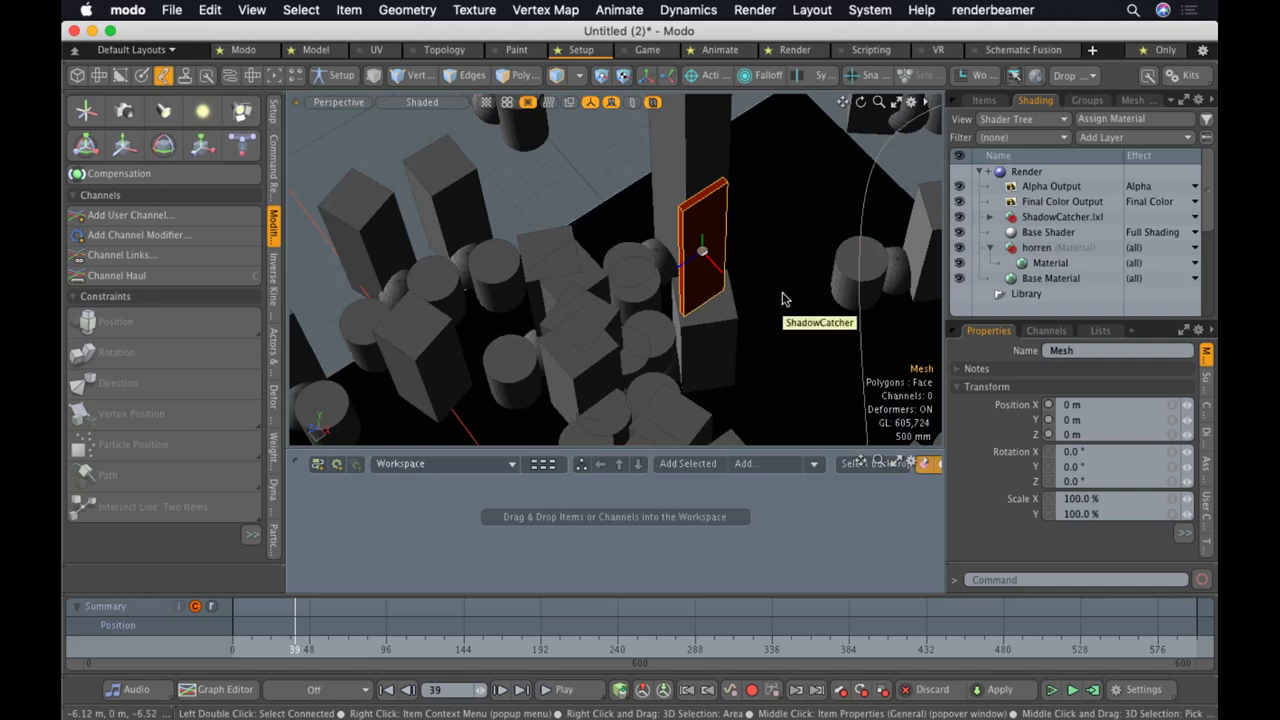
pyautogui.press('6')
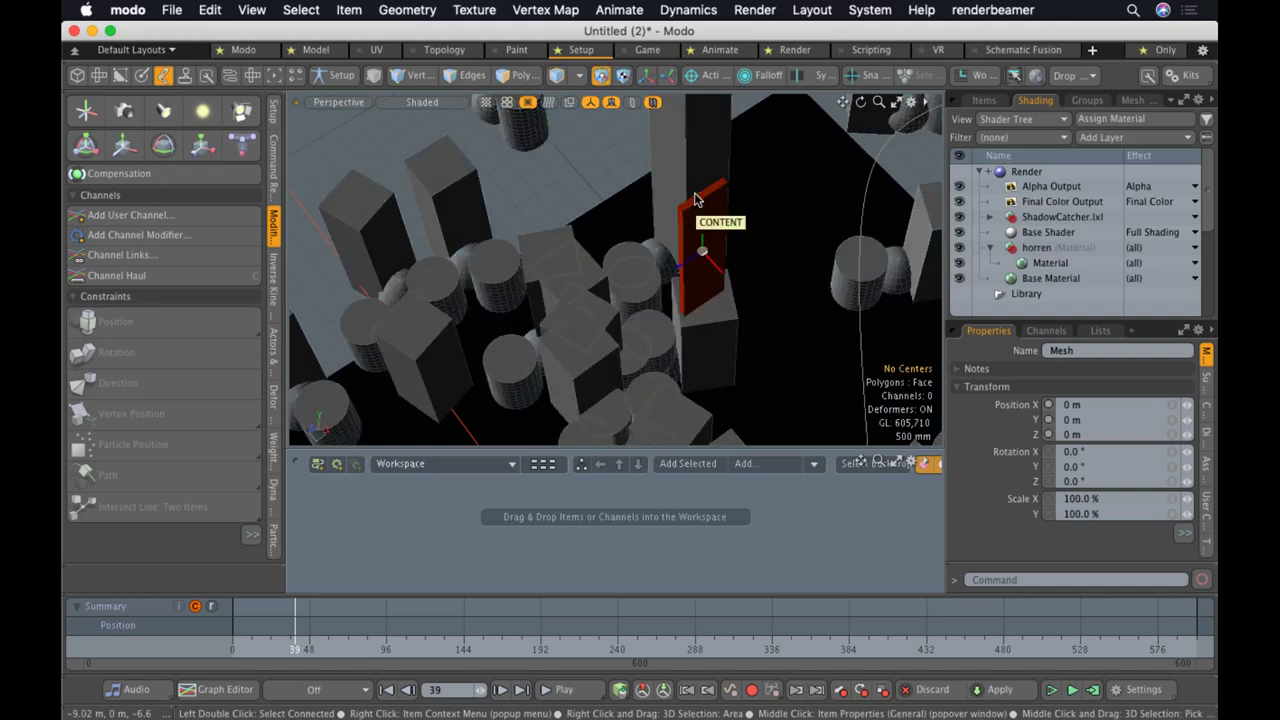
pyautogui.click(702, 256)
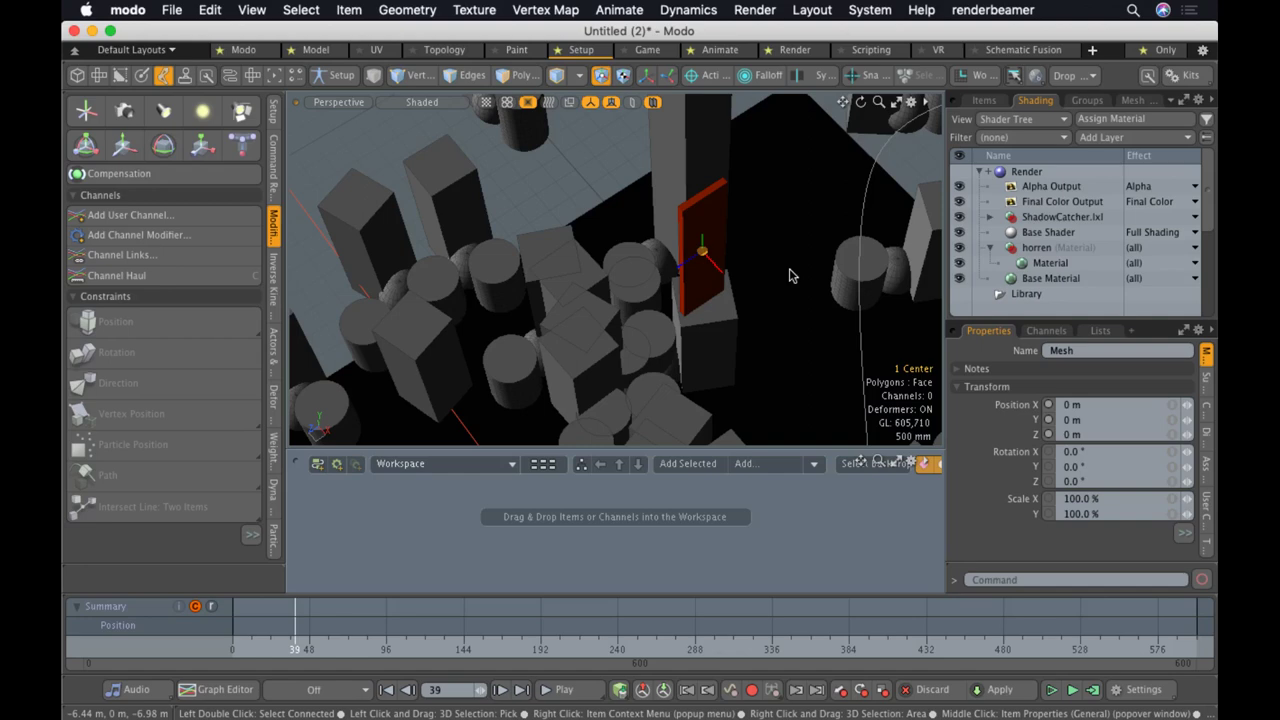
pyautogui.press('e')
pyautogui.moveTo(750, 330); pyautogui.dragTo(597, 285)
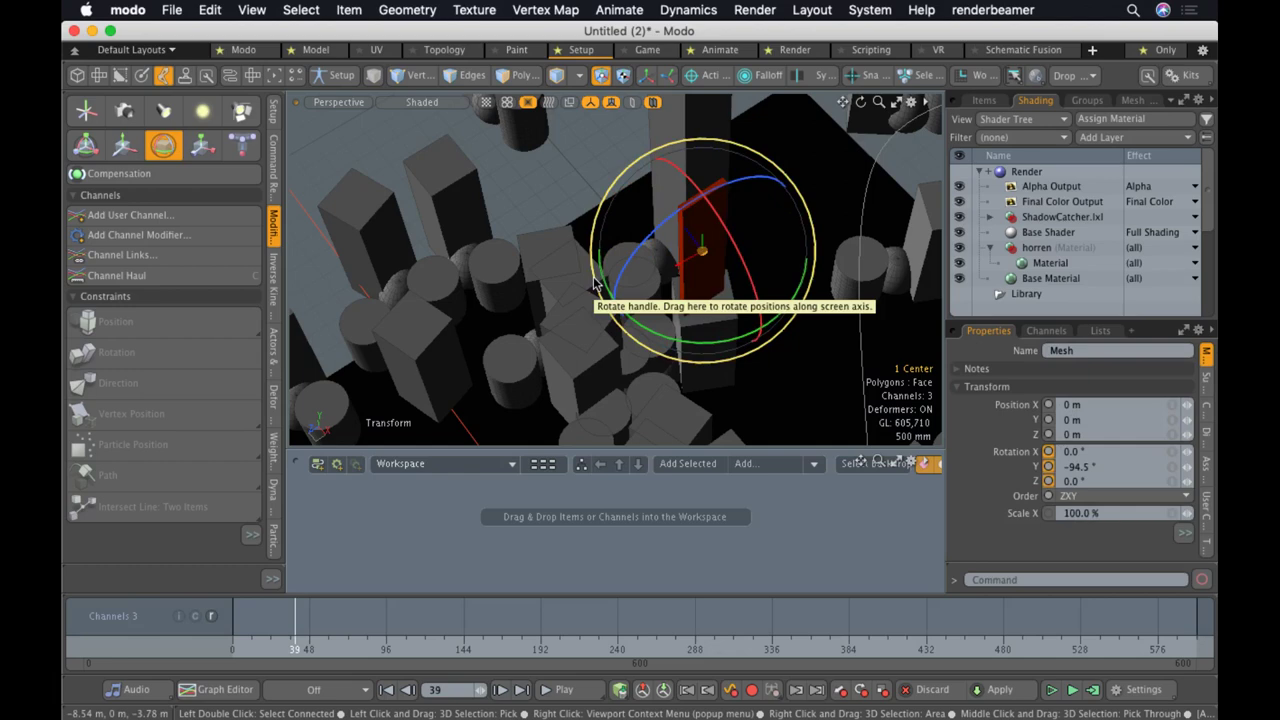
pyautogui.keyDown('alt'); pyautogui.moveTo(597, 285); pyautogui.dragTo(682, 218); pyautogui.keyUp('alt')
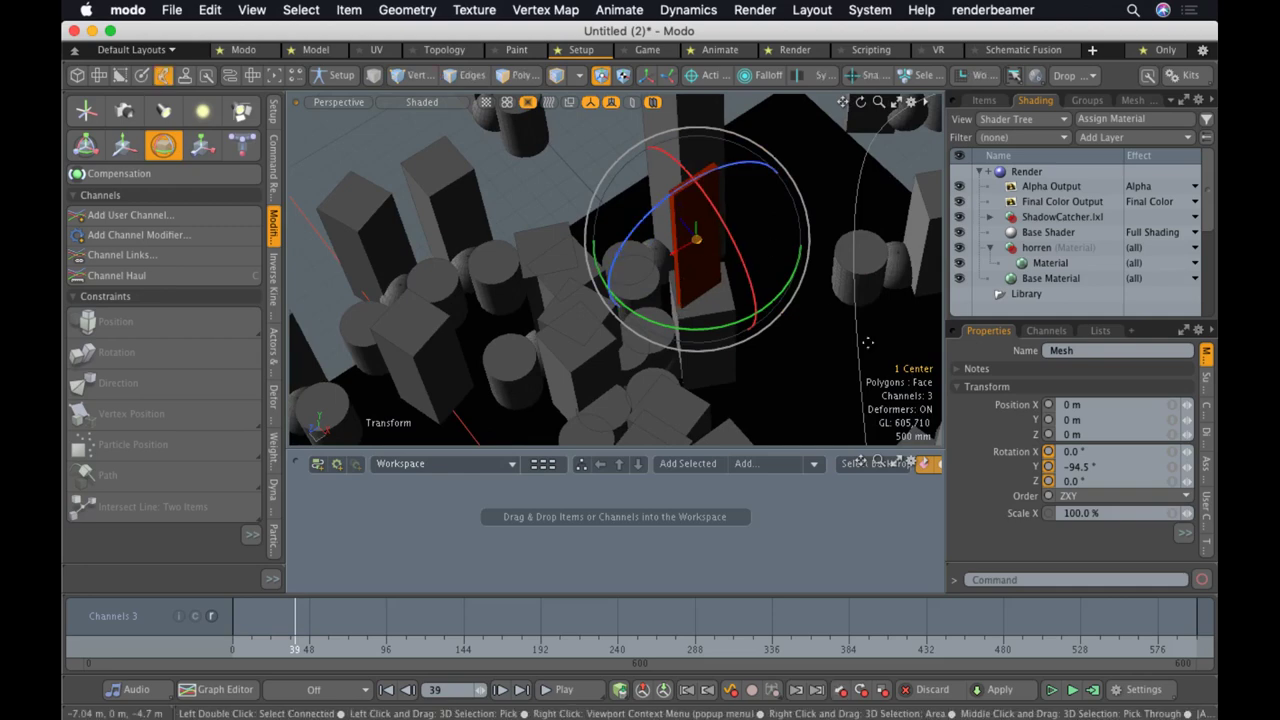
# Zero all transforms of the orange box with its rotated center
pyautogui.click(1184, 533)
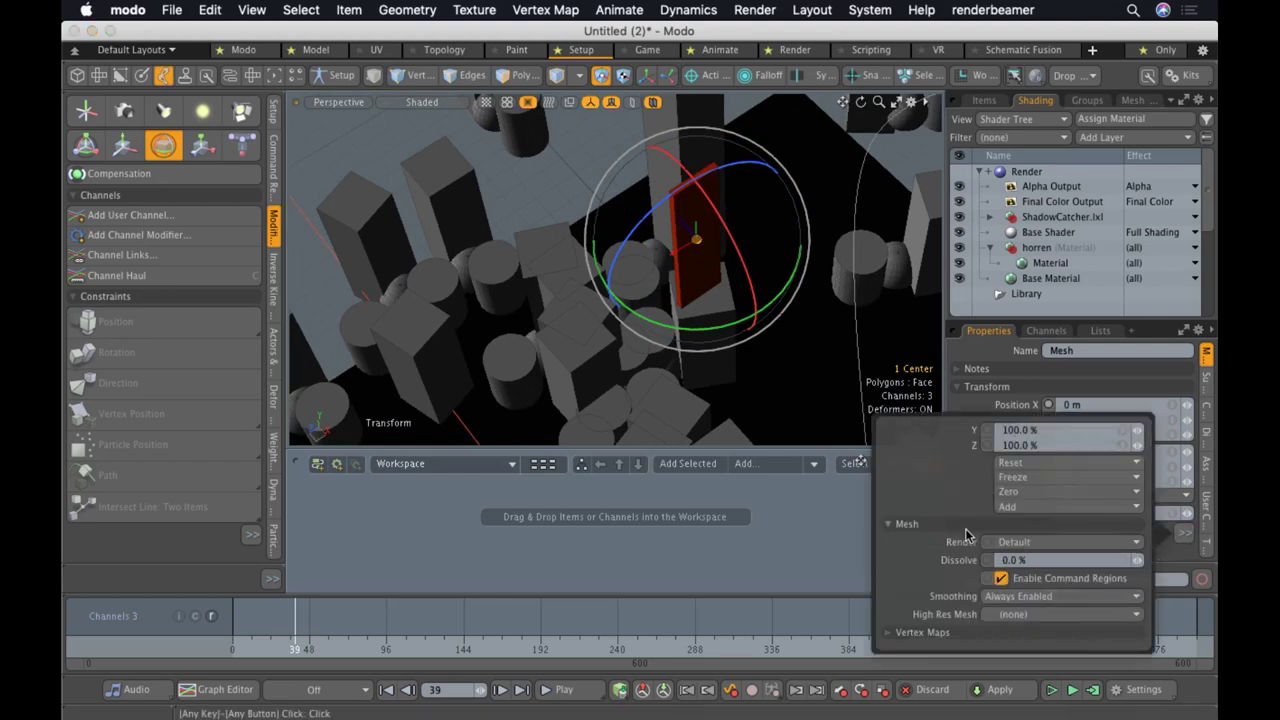
pyautogui.click(1030, 494)
pyautogui.click(1029, 556)
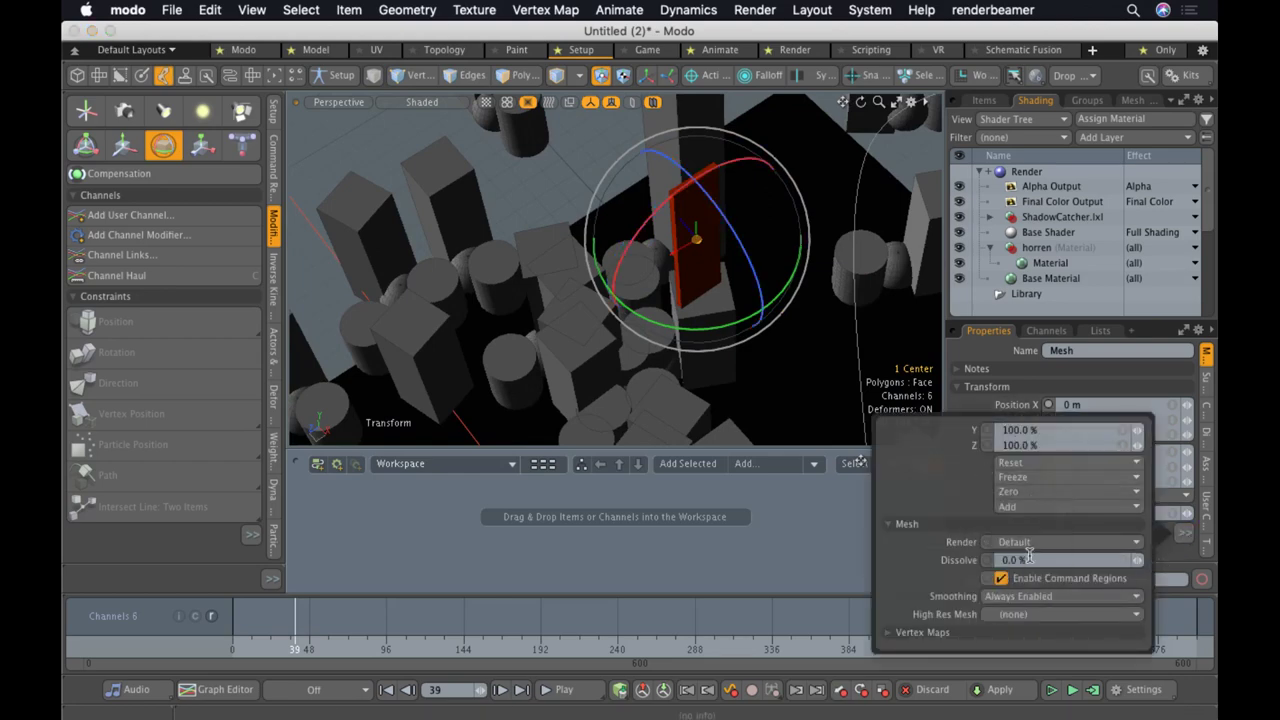
# Select the orange box followed by the camera, apply a Direction constraint, and scrub the timeline back to frame 9
pyautogui.keyDown('ctrl'); pyautogui.keyDown('alt'); pyautogui.moveTo(757, 229); pyautogui.dragTo(674, 271); pyautogui.keyUp('alt'); pyautogui.keyUp('ctrl')
pyautogui.keyDown('ctrl'); pyautogui.keyDown('alt'); pyautogui.moveTo(780, 250); pyautogui.dragTo(690, 262); pyautogui.keyUp('alt'); pyautogui.keyUp('ctrl')
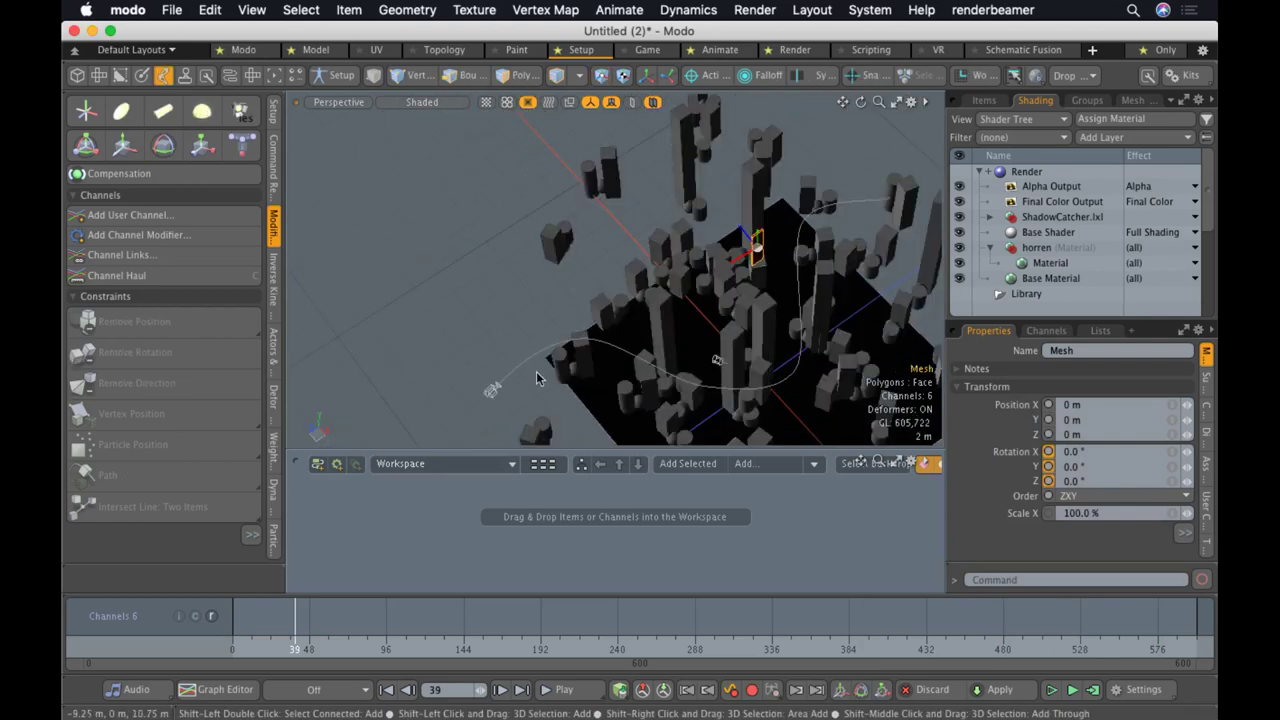
pyautogui.keyDown('shift'); pyautogui.click(492, 390); pyautogui.keyUp('shift')
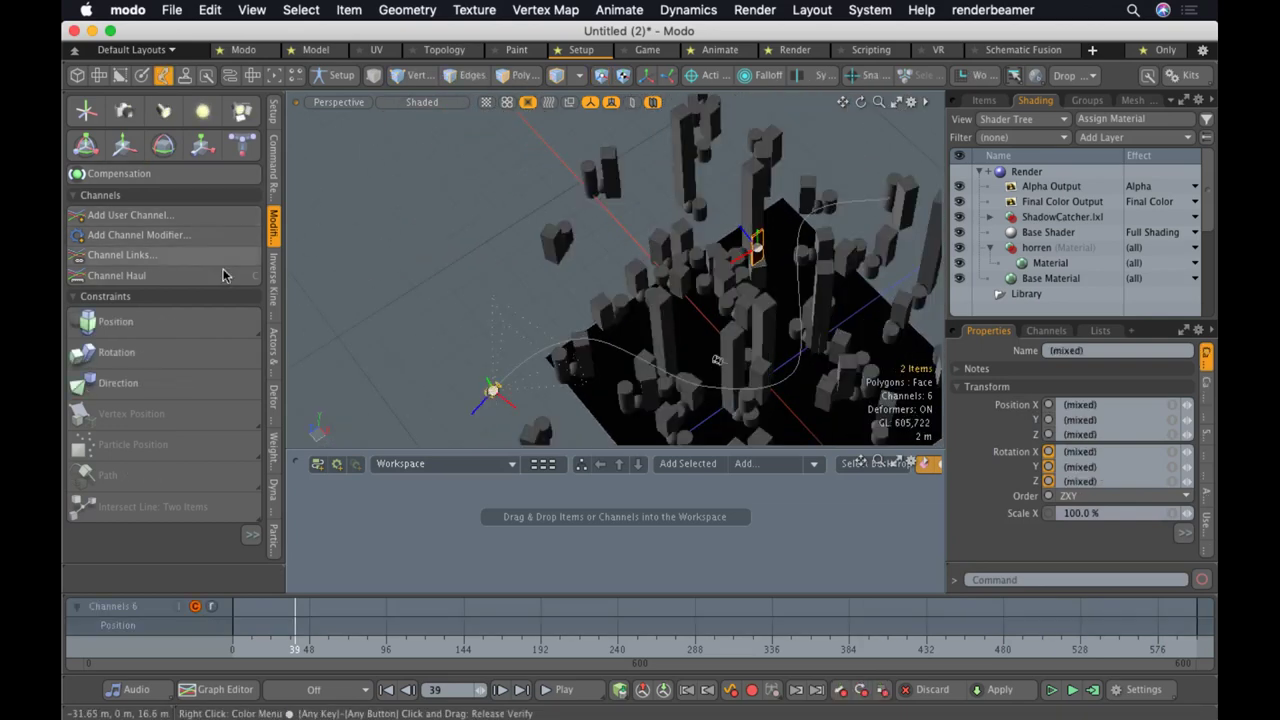
pyautogui.click(204, 378)
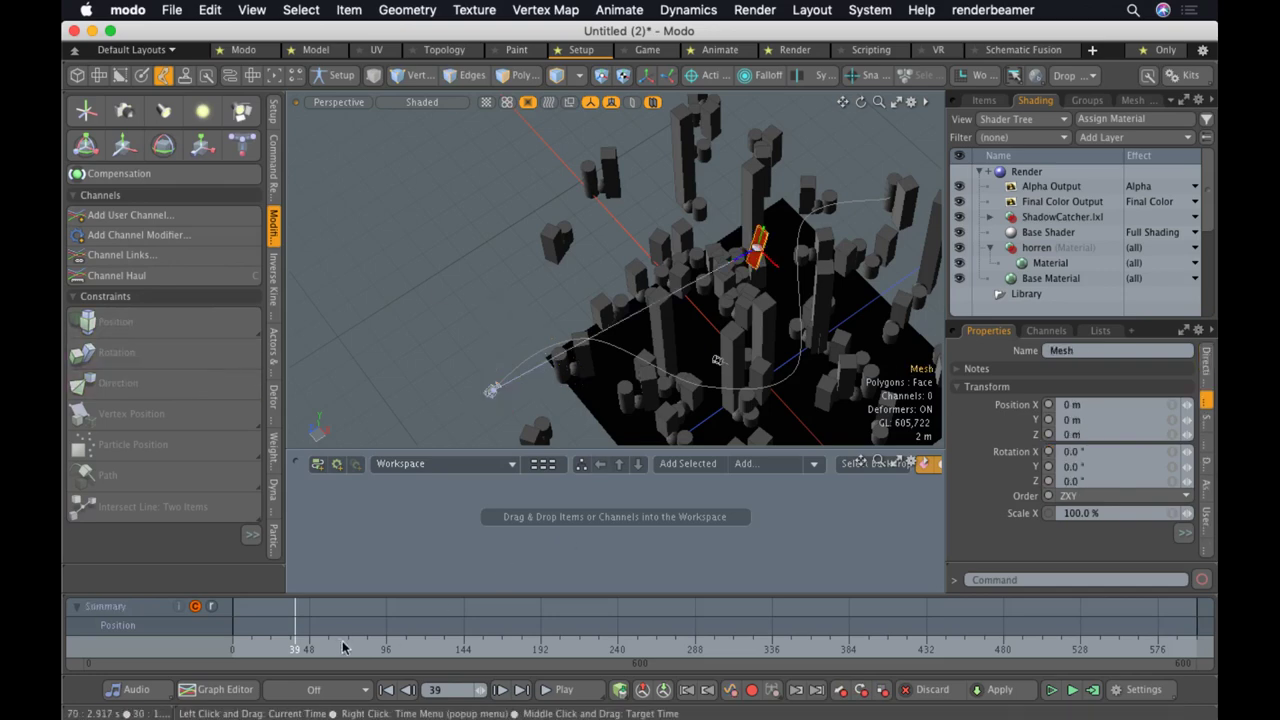
pyautogui.click(323, 645)
pyautogui.moveTo(323, 645)
pyautogui.mouseDown()
pyautogui.moveTo(880, 647)
pyautogui.moveTo(247, 647)
pyautogui.mouseUp()
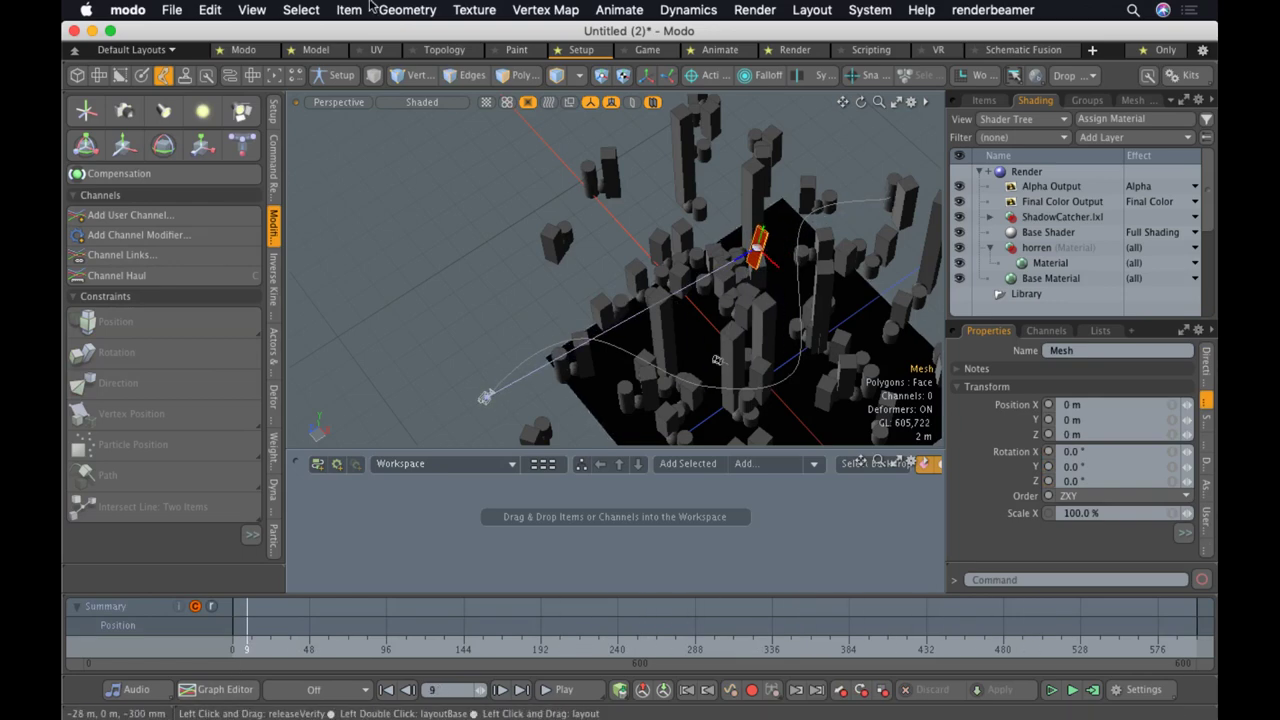
# Look through the render camera, scrub to frame 93 to check that the box faces it, and return to the Perspective view
pyautogui.click(338, 102)
pyautogui.moveTo(328, 108)
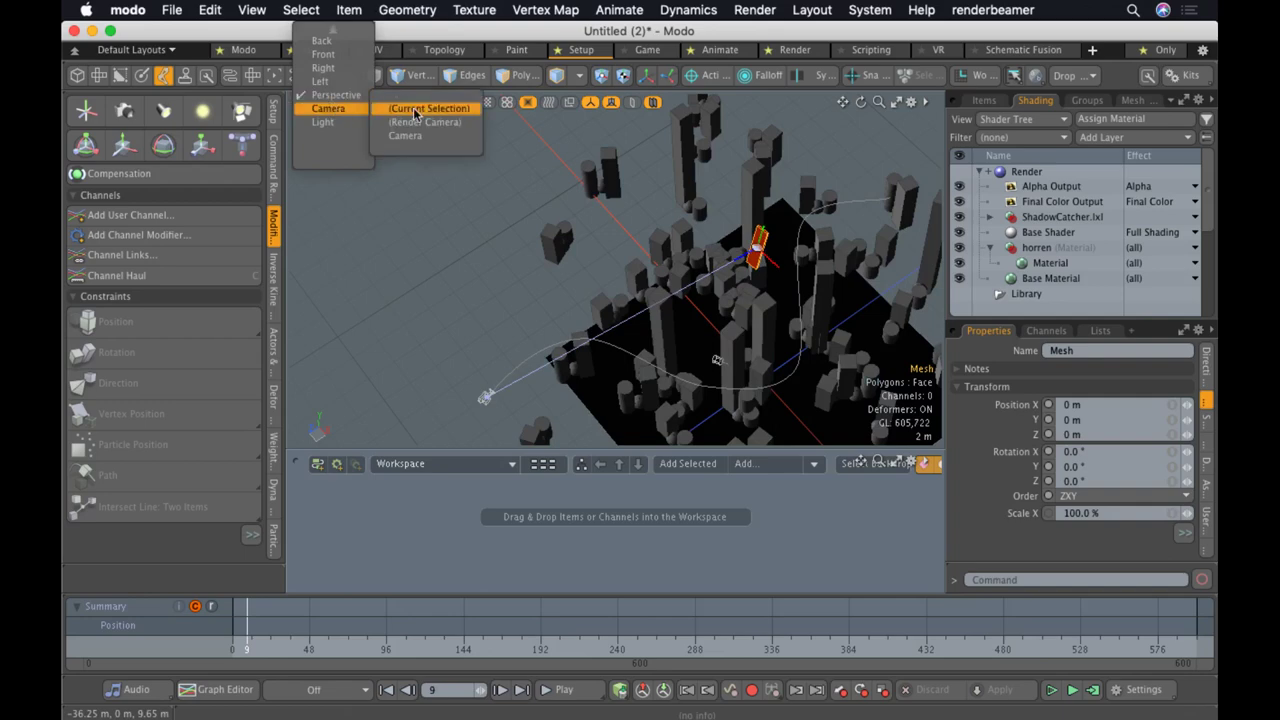
pyautogui.click(425, 122)
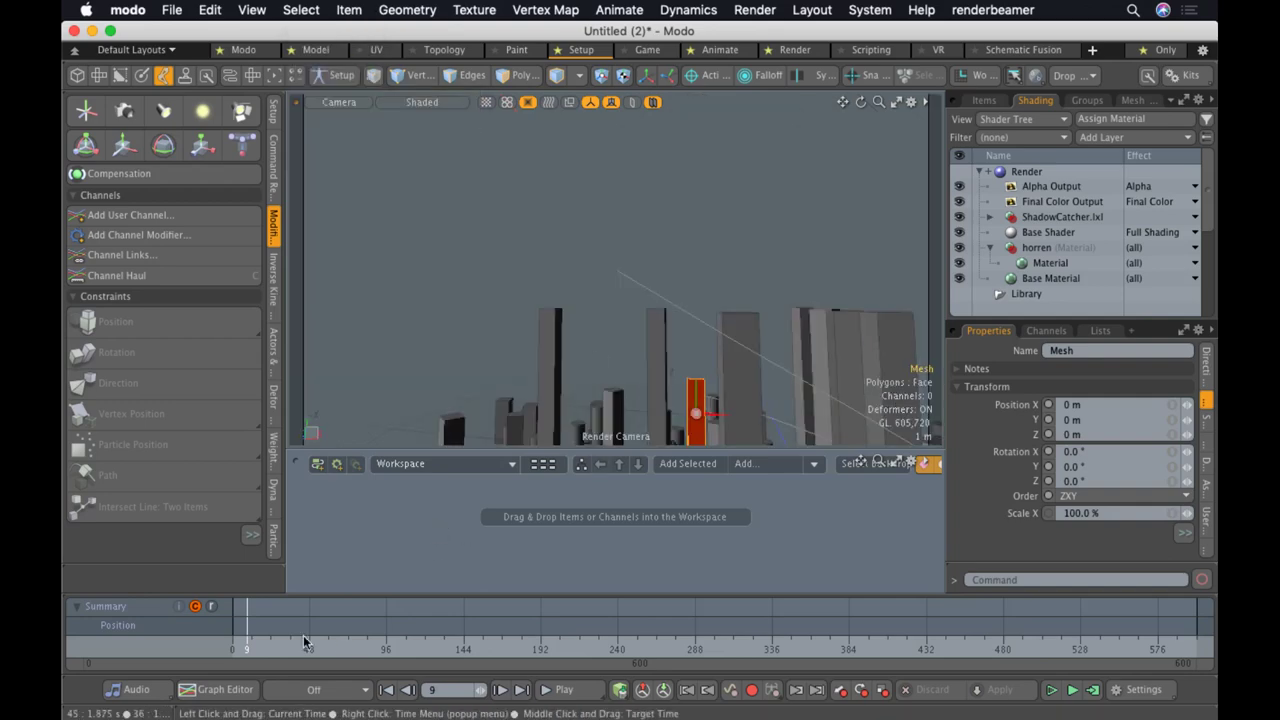
pyautogui.click(257, 647)
pyautogui.moveTo(257, 647)
pyautogui.mouseDown()
pyautogui.moveTo(246, 647)
pyautogui.moveTo(770, 647)
pyautogui.moveTo(383, 650)
pyautogui.mouseUp()
pyautogui.click(337, 104)
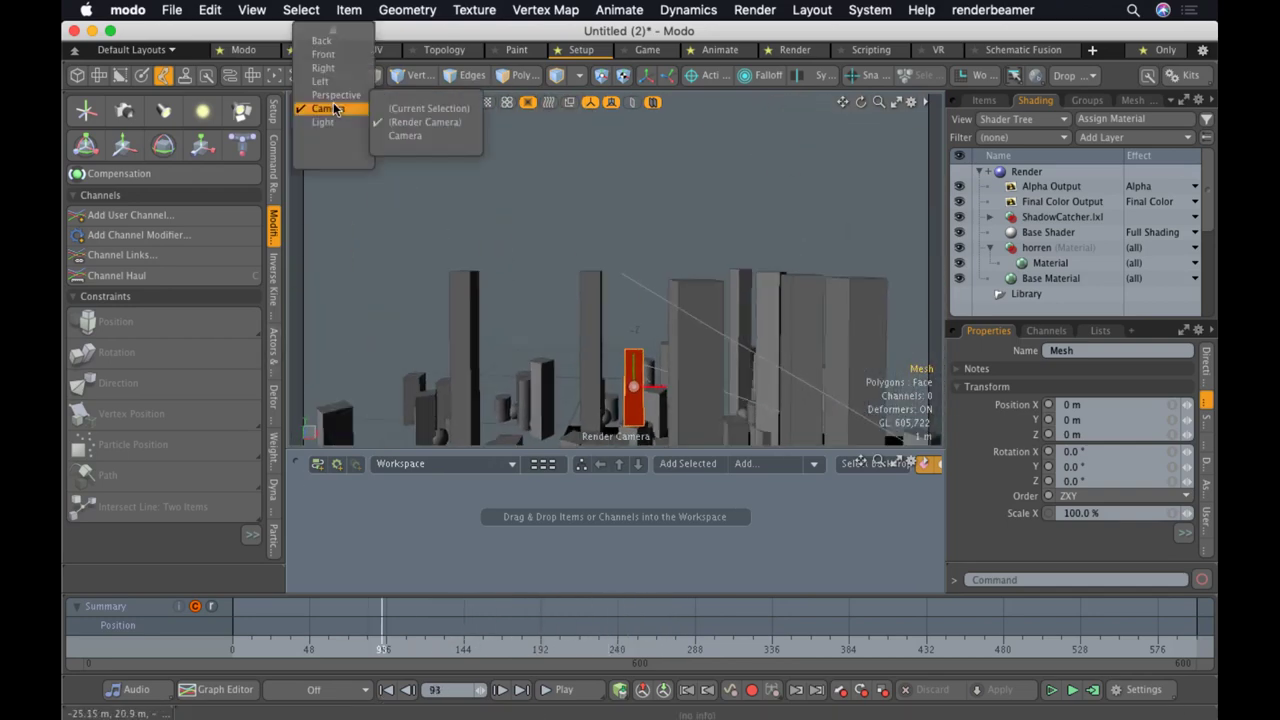
pyautogui.click(336, 94)
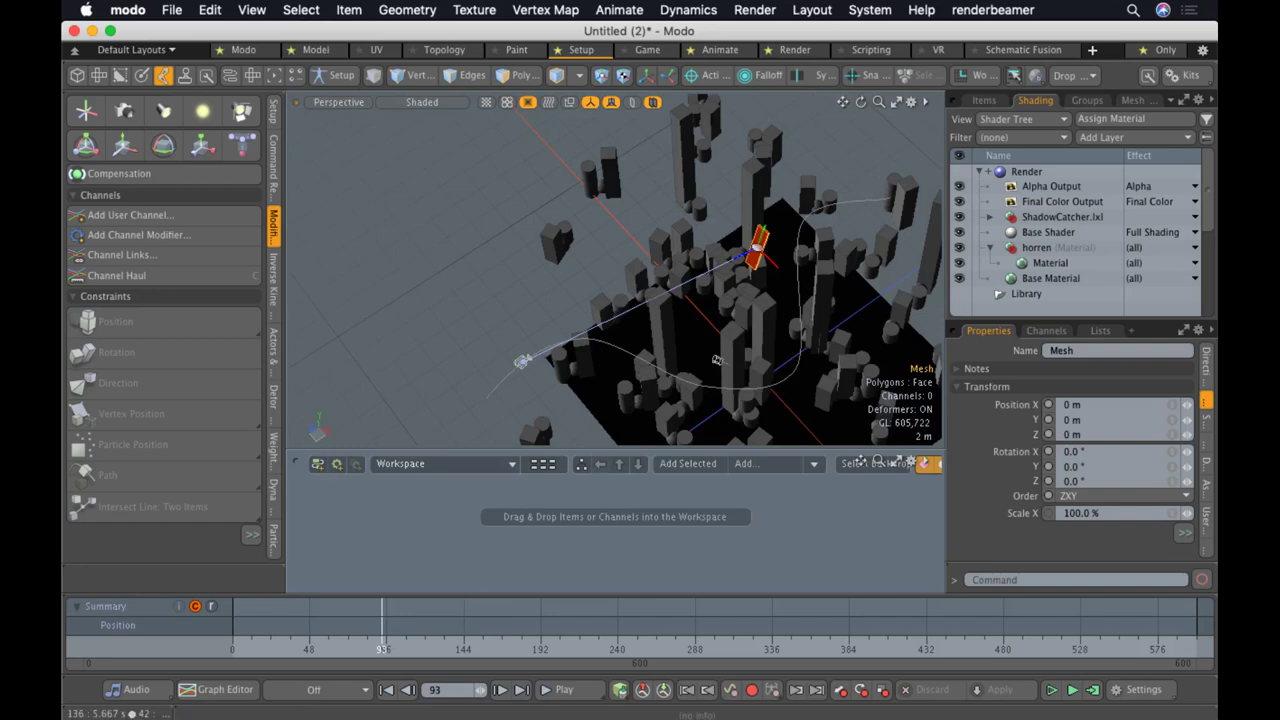
# Deselect everything, play the animation from frame 0 to check the box's tracking, stop it, and return to frame 0
pyautogui.click(463, 618)
pyautogui.moveTo(258, 648); pyautogui.dragTo(232, 648)
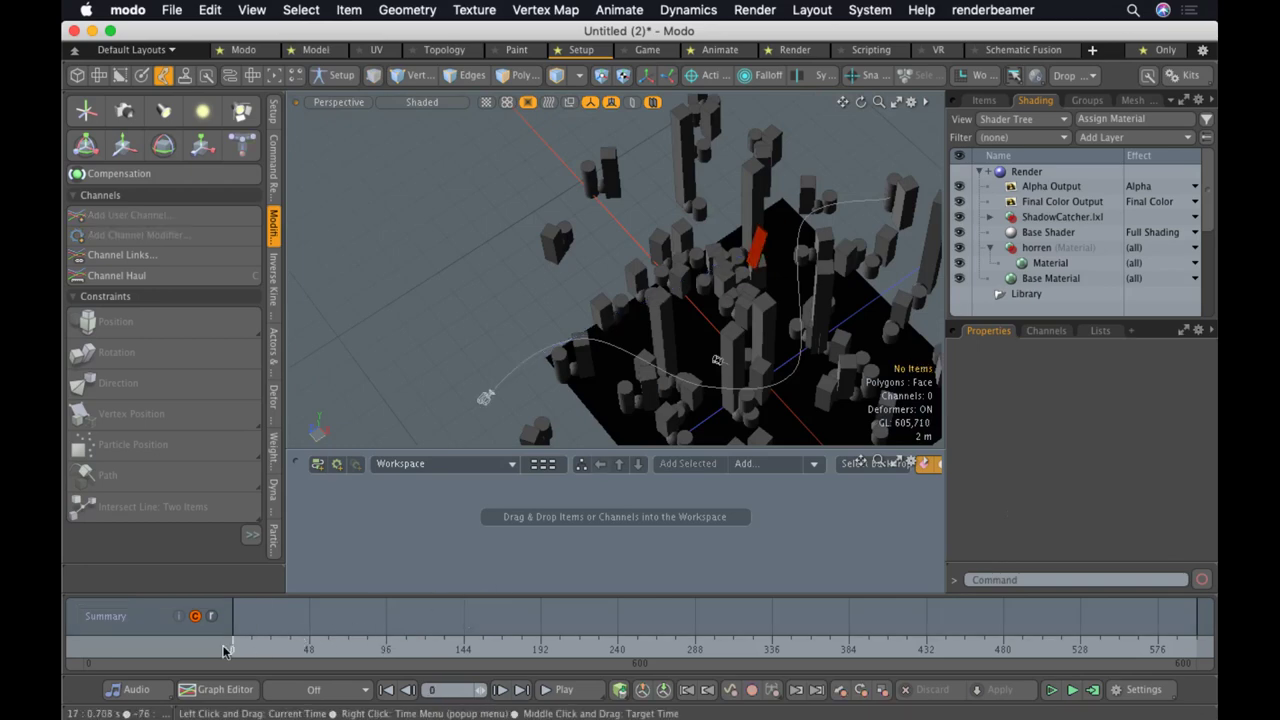
pyautogui.click(566, 690)
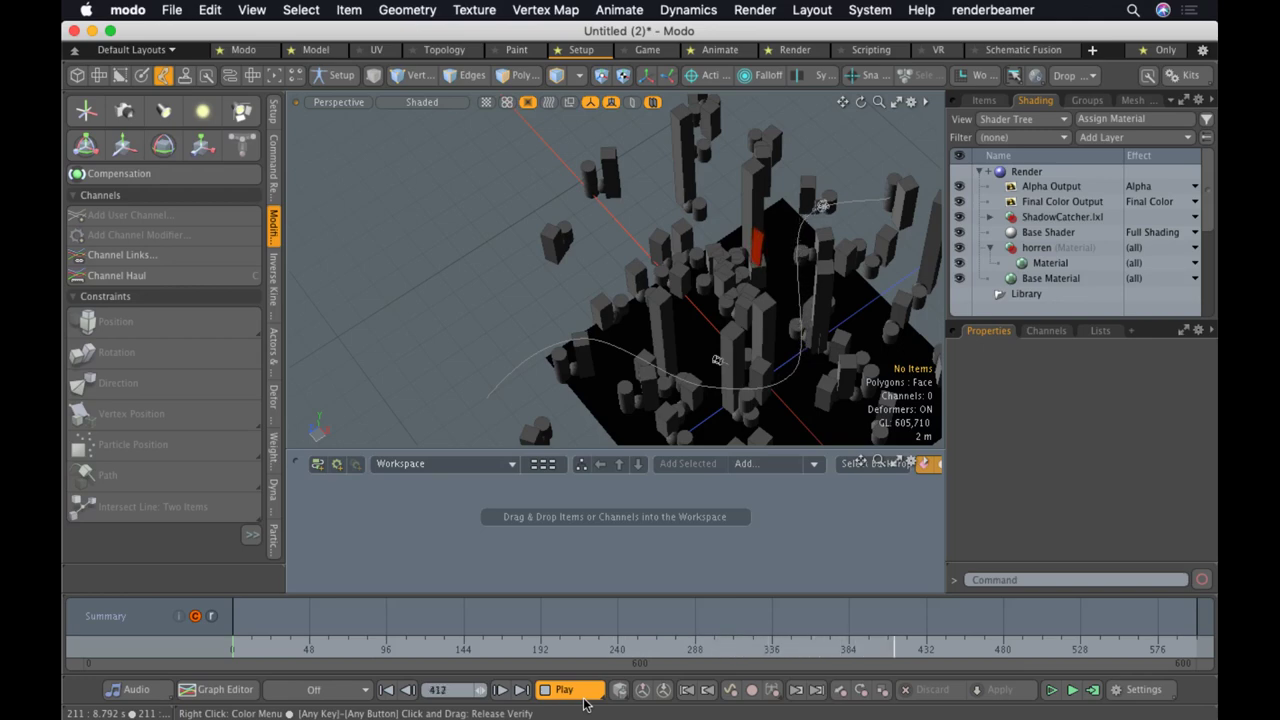
pyautogui.click(578, 693)
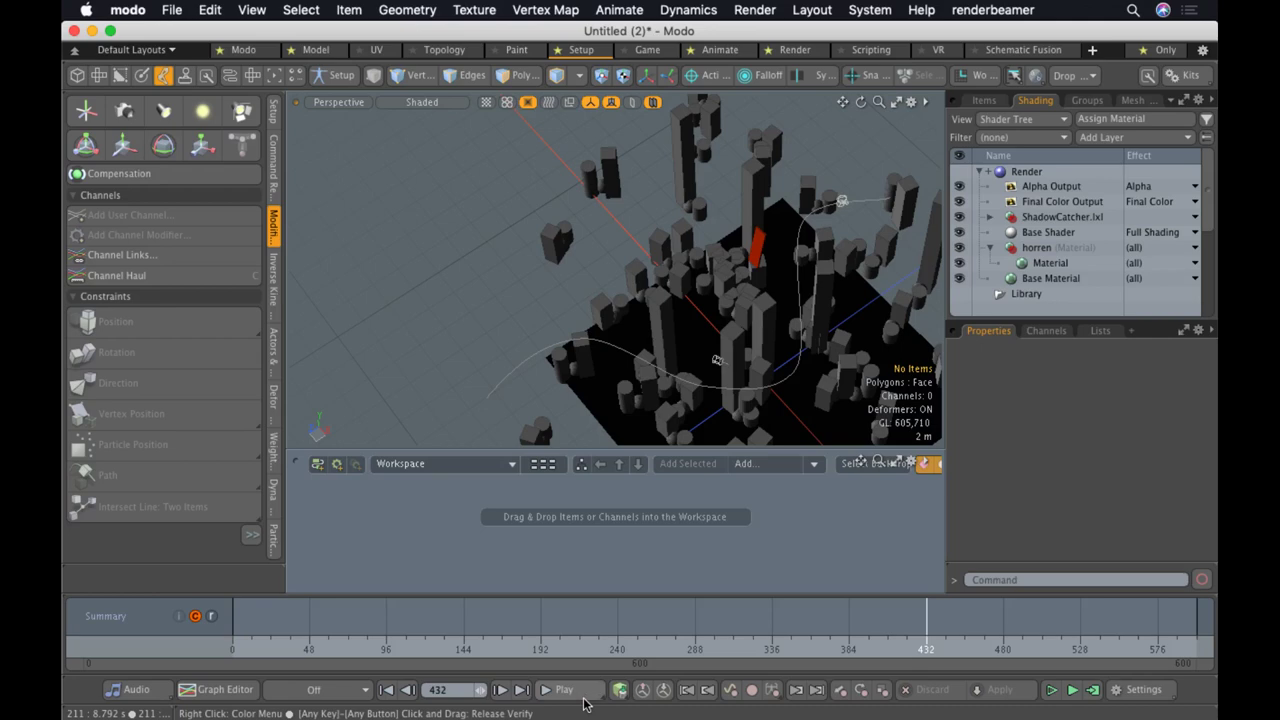
pyautogui.moveTo(430, 649); pyautogui.dragTo(229, 649)
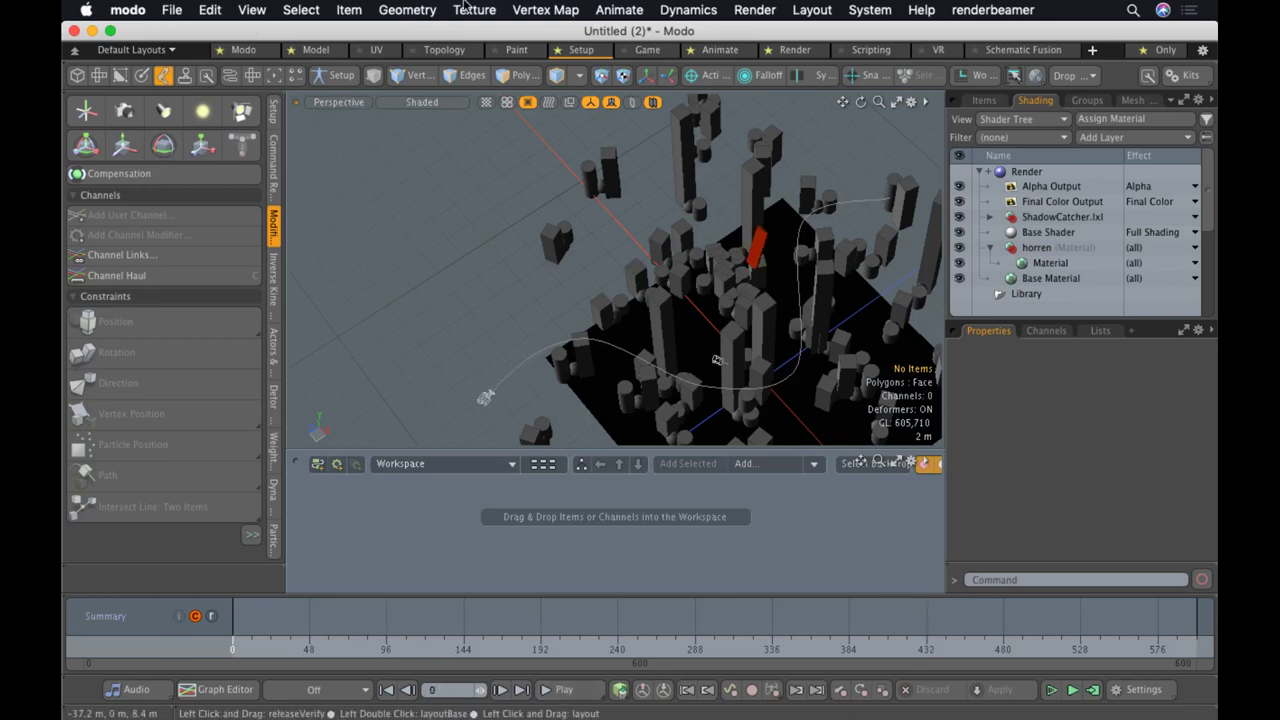
# Set the environment material's Environment Type to Constant
pyautogui.click(1026, 171)
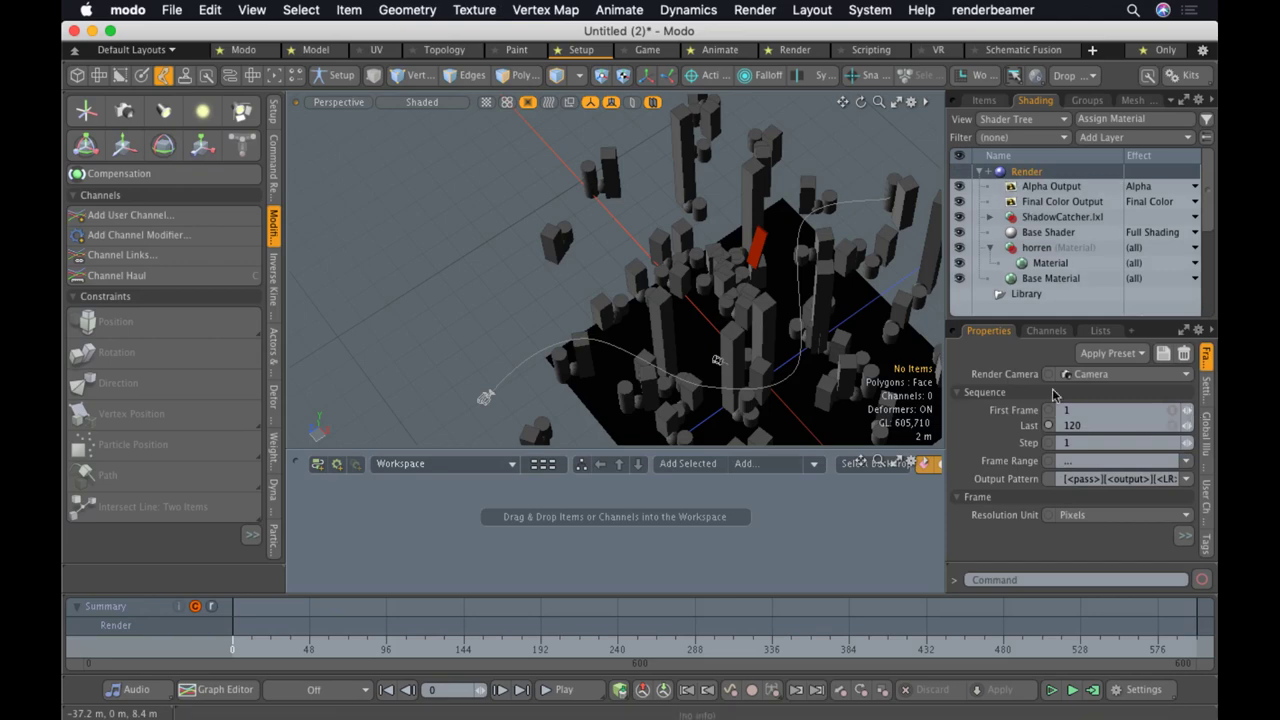
pyautogui.moveTo(1060, 317); pyautogui.dragTo(1060, 371)
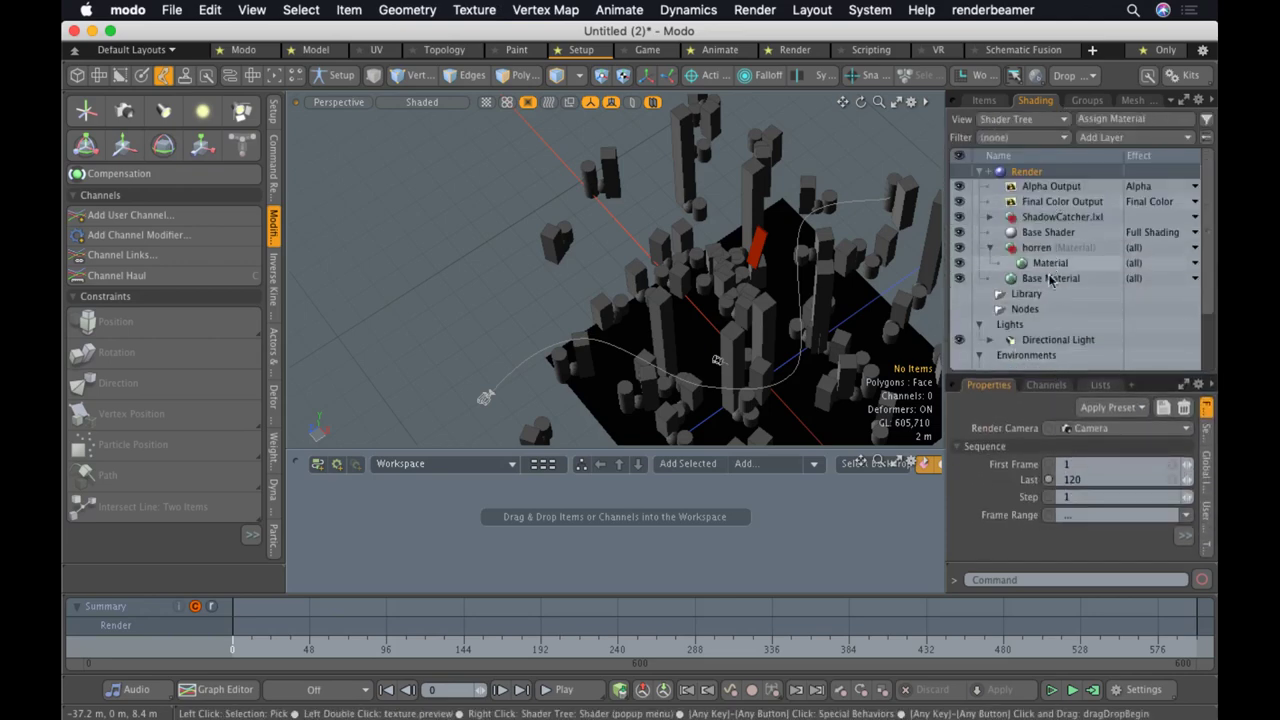
pyautogui.scroll(-3, 1042, 345)
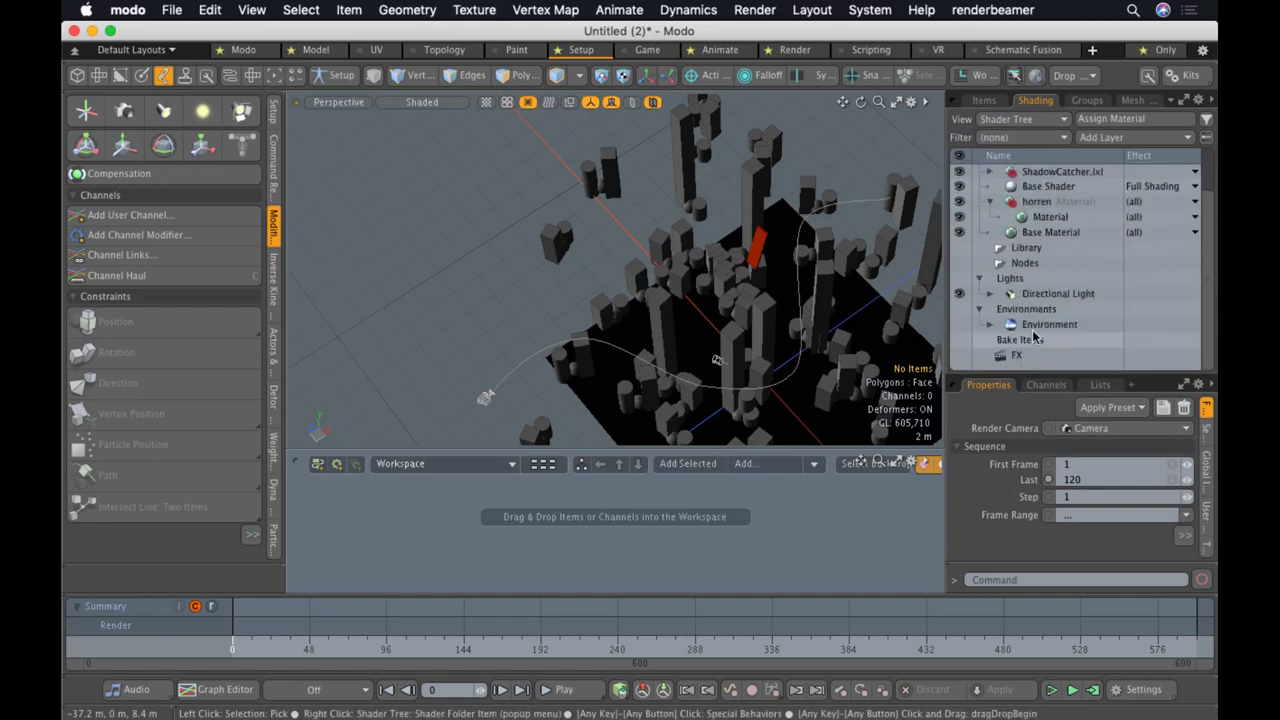
pyautogui.click(1045, 324)
pyautogui.click(993, 325)
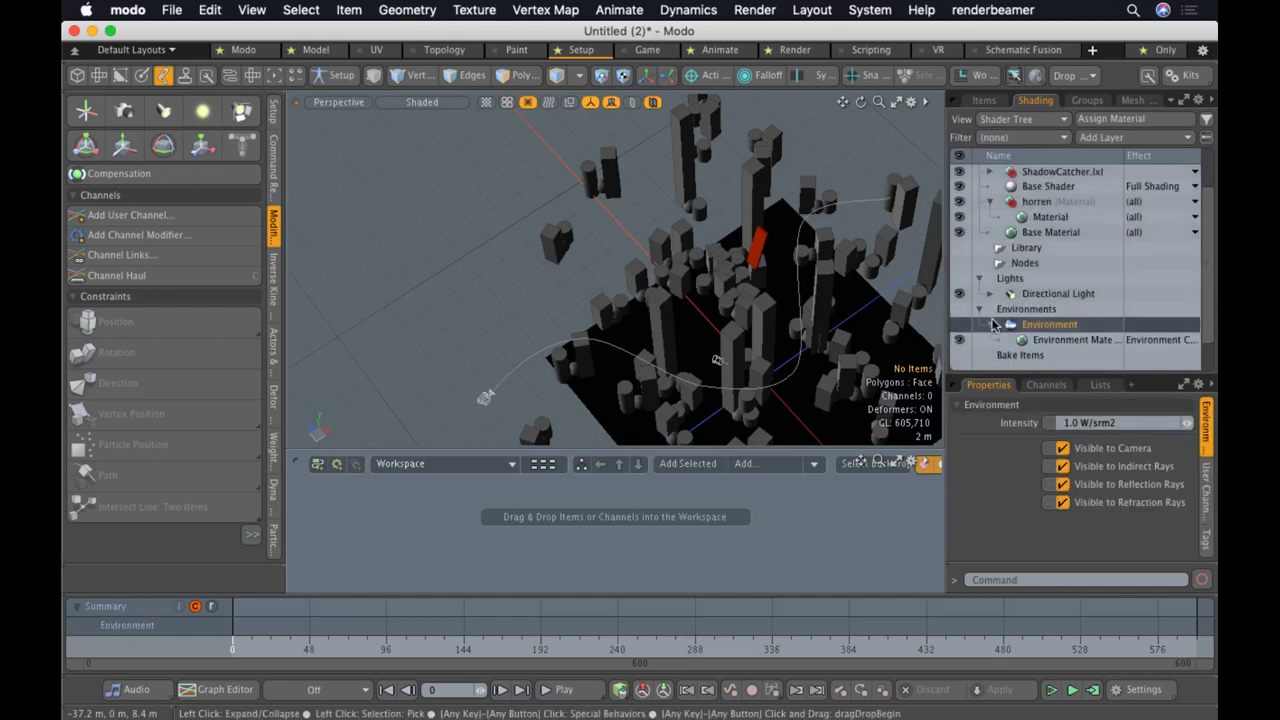
pyautogui.click(1065, 340)
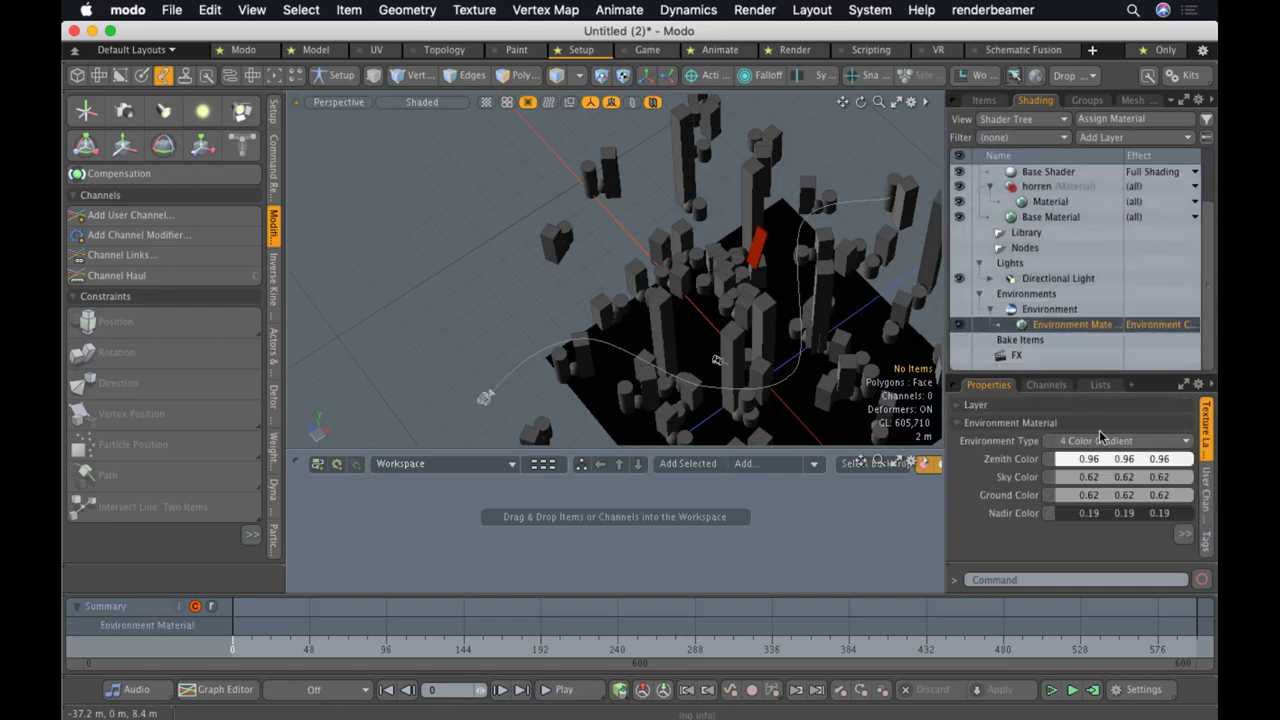
pyautogui.click(1099, 440)
pyautogui.click(1090, 407)
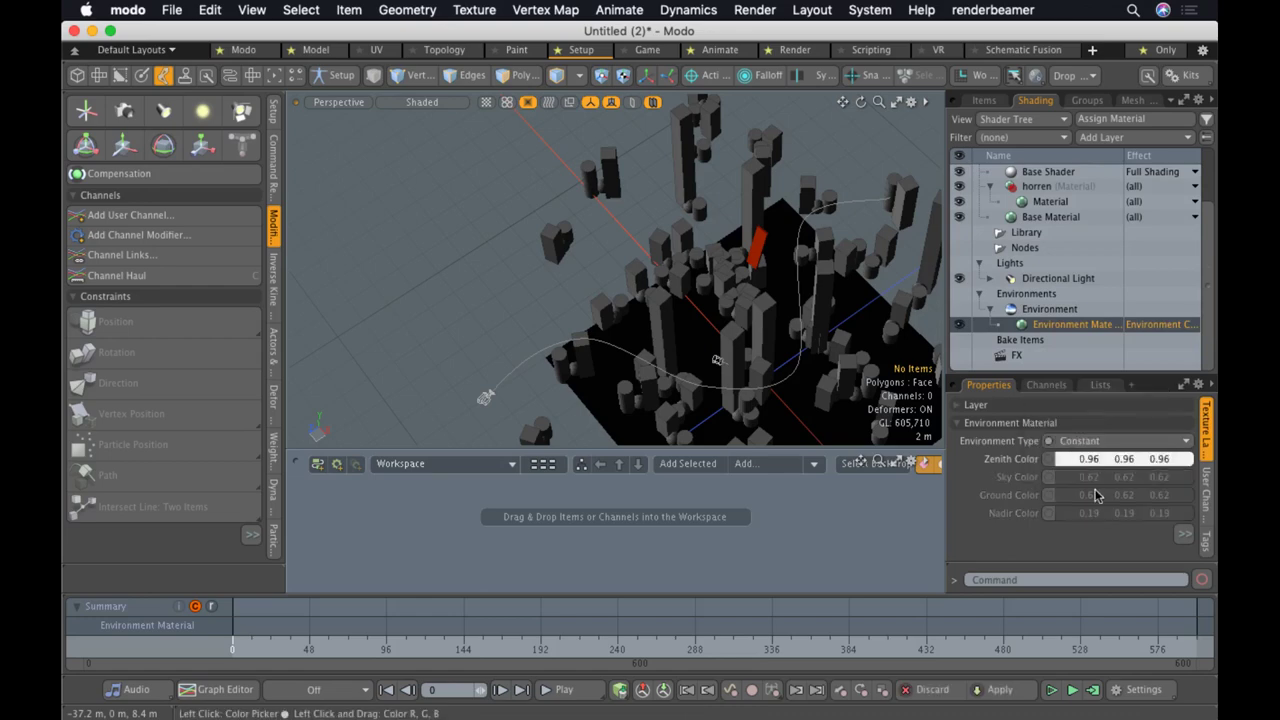
pyautogui.click(1088, 458)
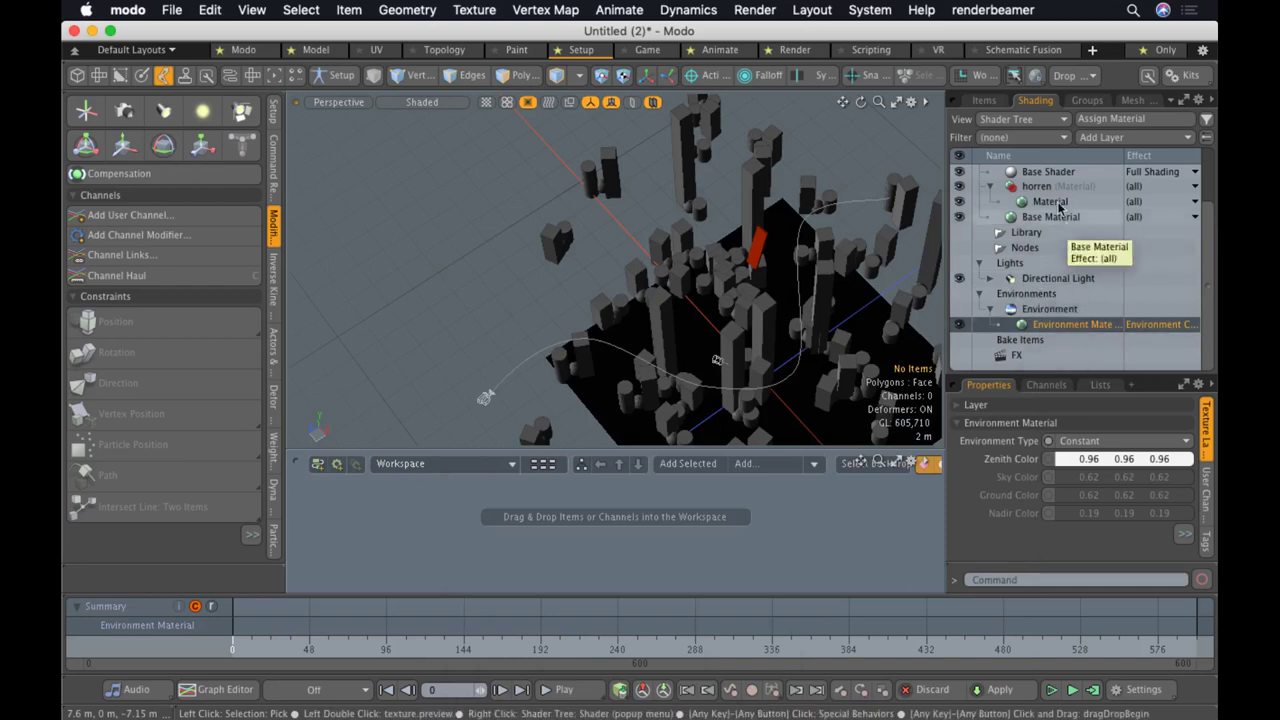
# Set the render frame size to 256 pixels wide and 144 pixels high
pyautogui.scroll(3, 1060, 207)
pyautogui.click(1026, 171)
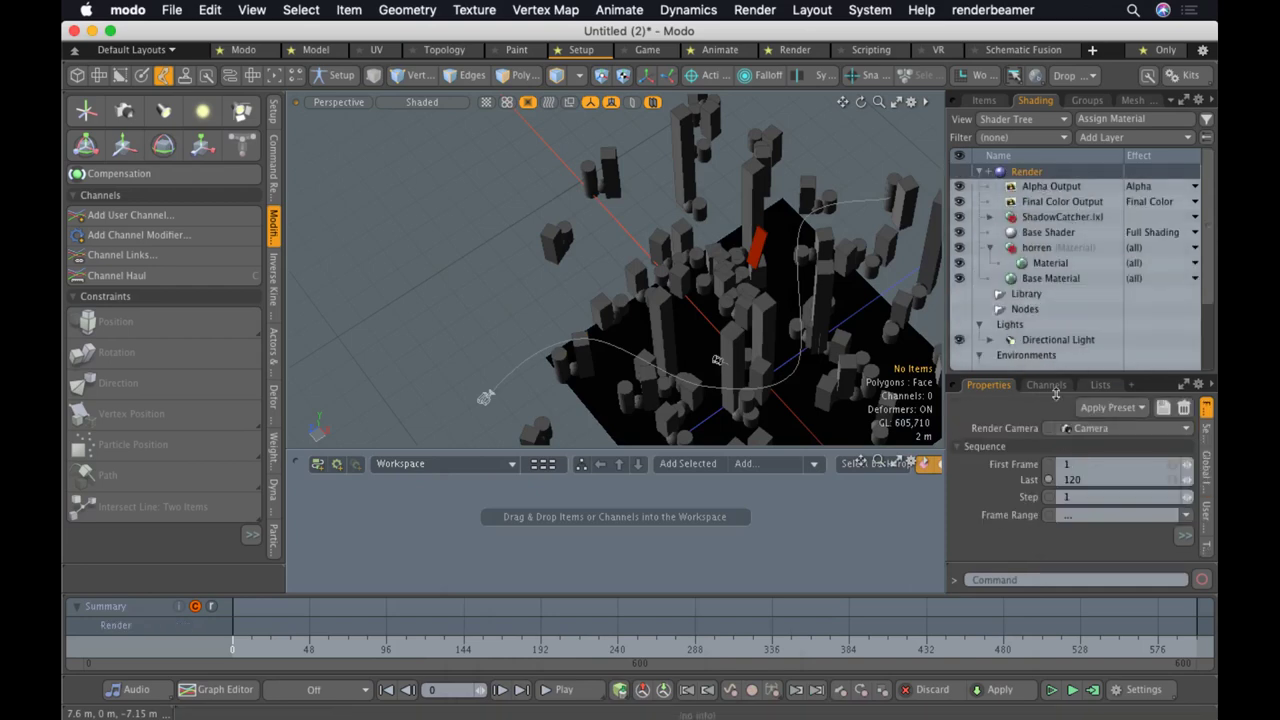
pyautogui.moveTo(1055, 393); pyautogui.dragTo(1068, 247)
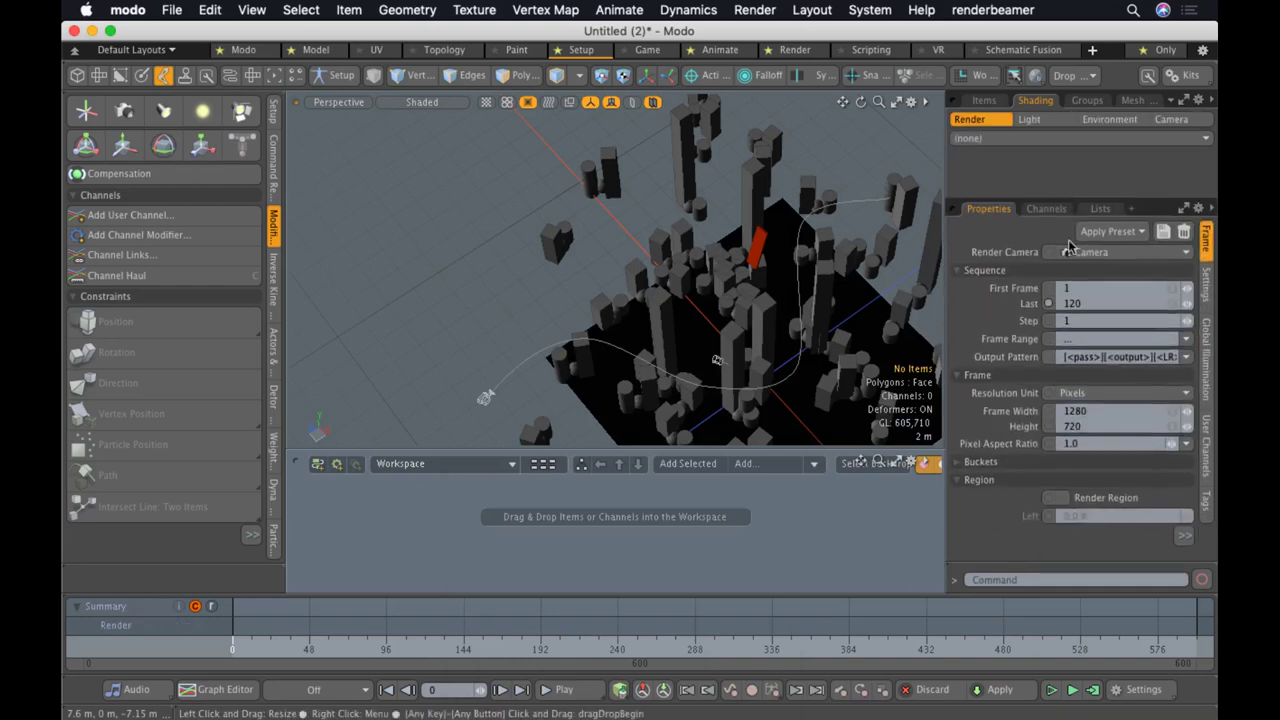
pyautogui.click(1089, 411)
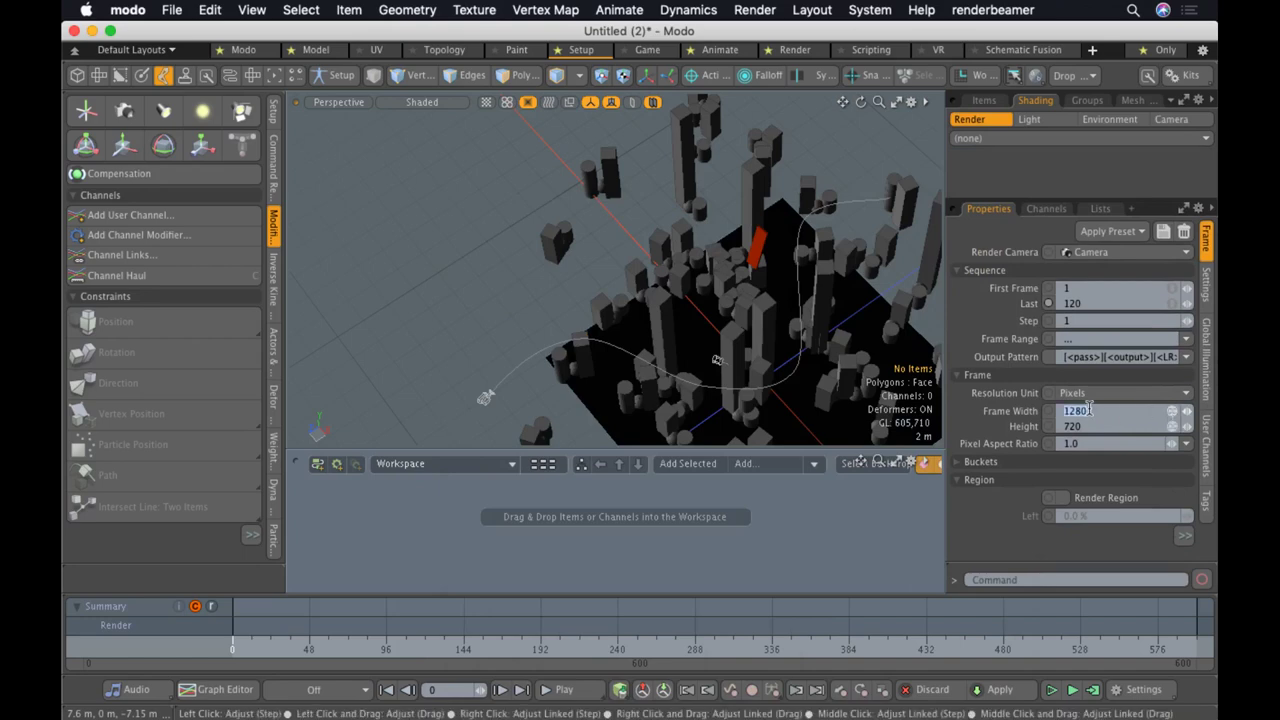
pyautogui.click(1091, 426)
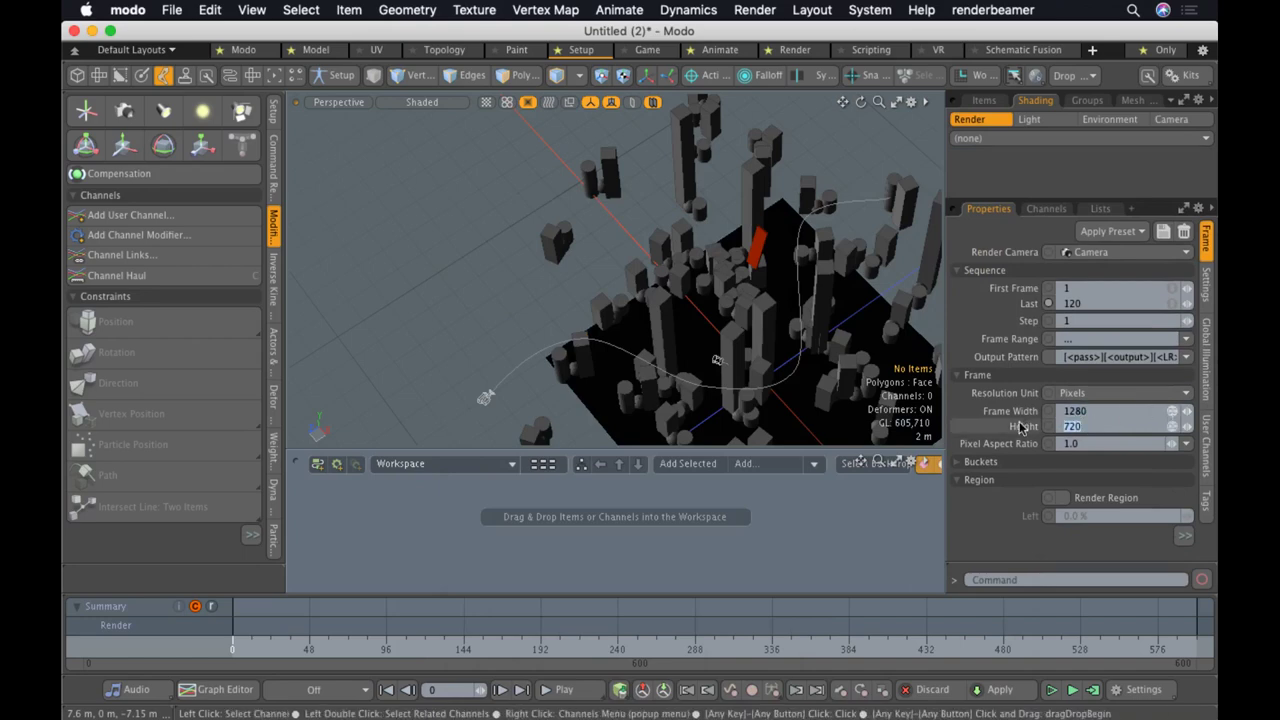
pyautogui.write('144')
pyautogui.press('Tab')
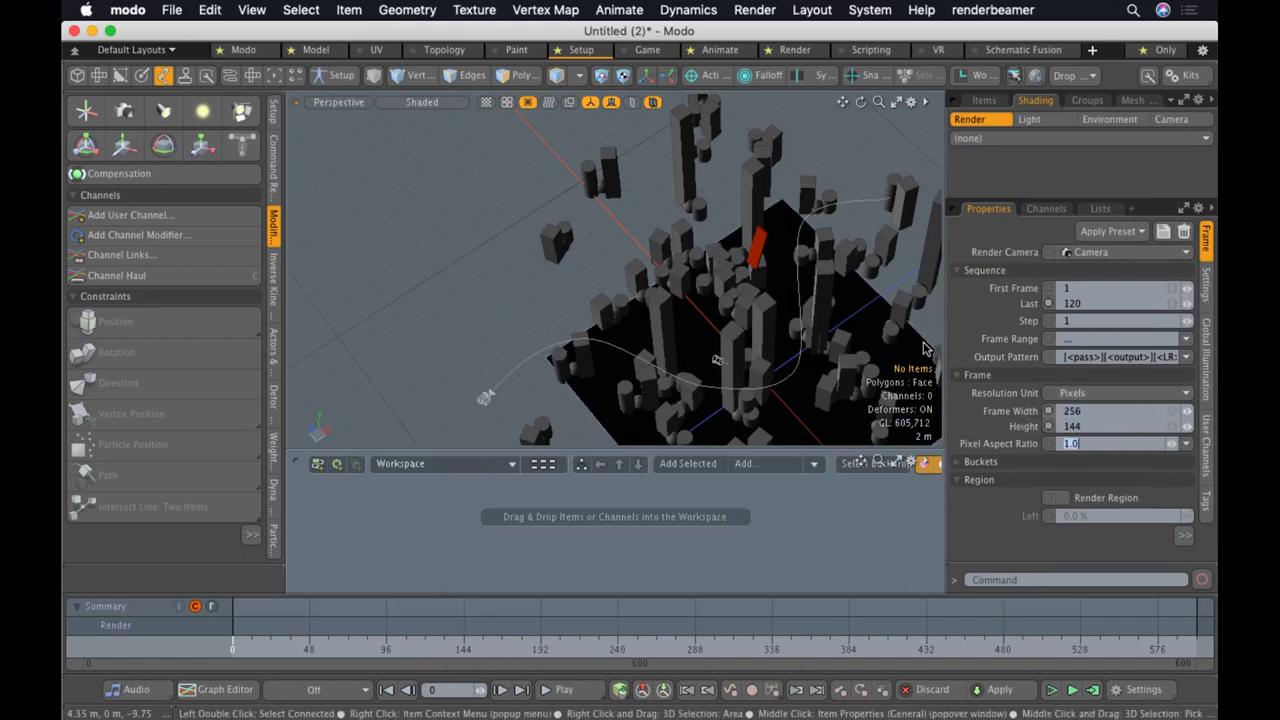
# Inspect the render's last frame setting and scrub the timeline to frame 529 to check the camera's travel along the path
pyautogui.click(700, 9)
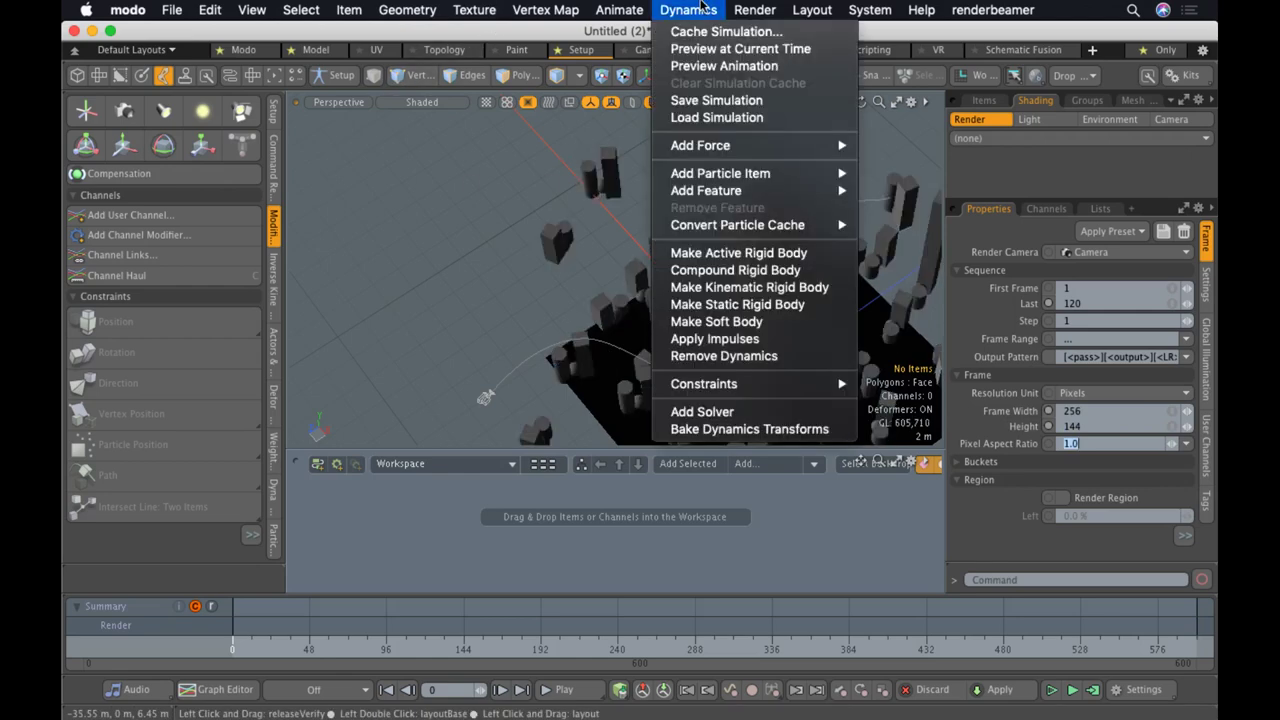
pyautogui.click(702, 10)
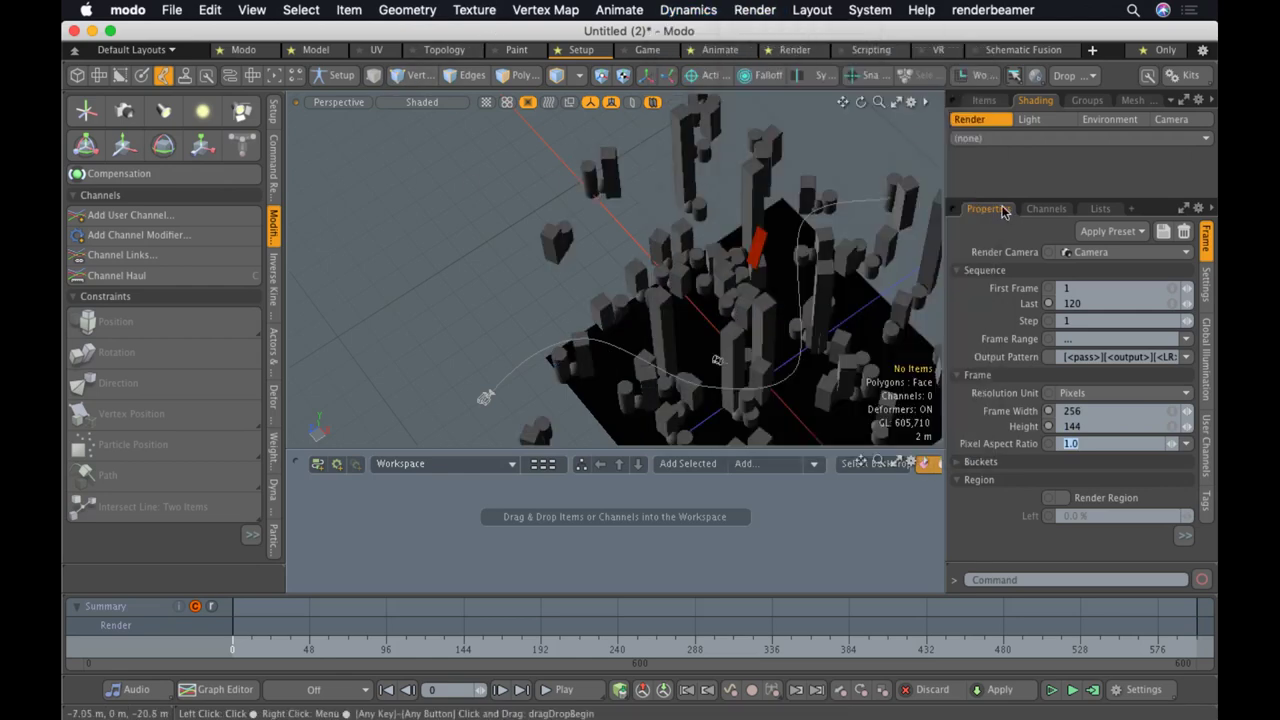
pyautogui.click(1072, 303)
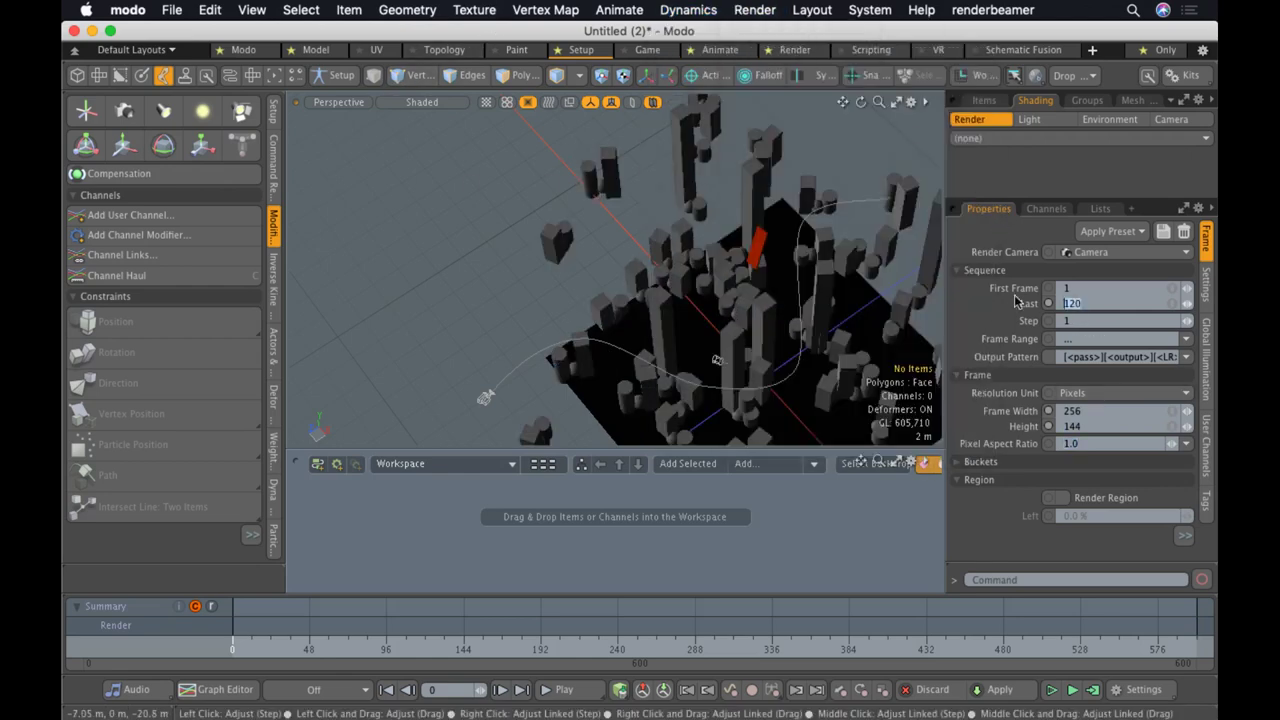
pyautogui.click(309, 622)
pyautogui.moveTo(668, 630)
pyautogui.mouseDown()
pyautogui.moveTo(1053, 620)
pyautogui.moveTo(1083, 591)
pyautogui.mouseUp()
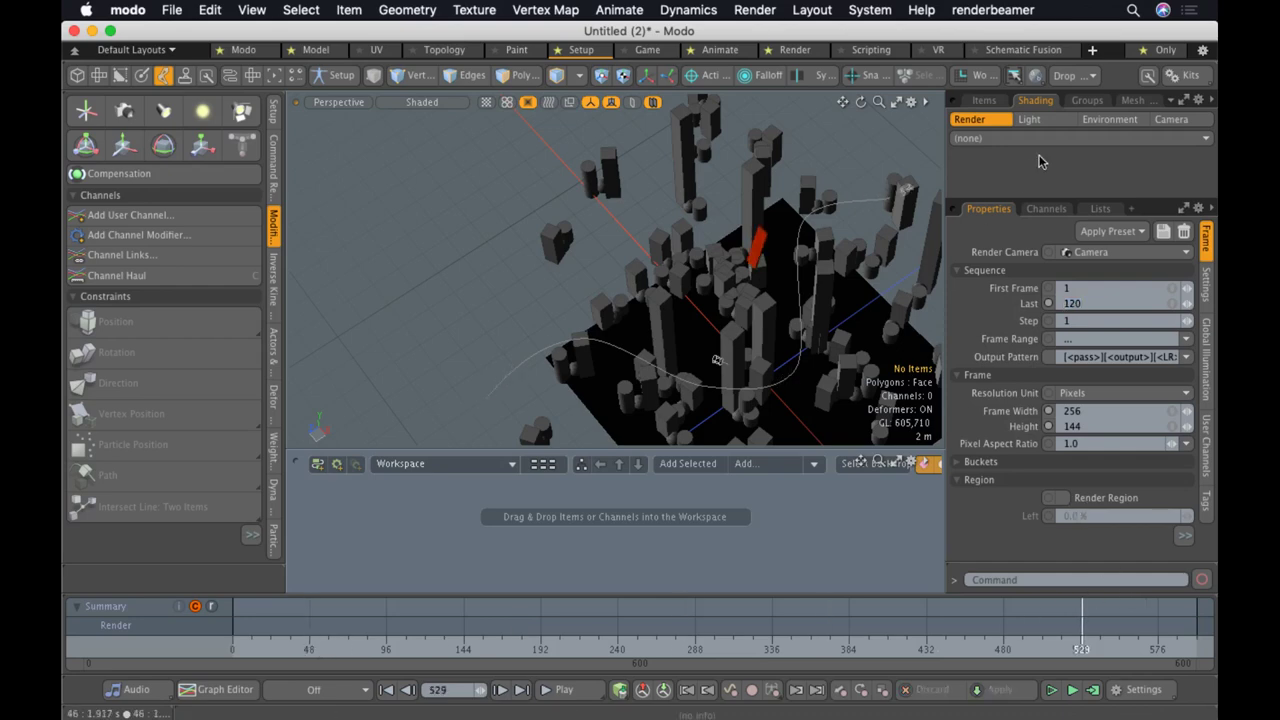
# Shorten the camera's flight by moving the last keyframe of its PATHWAY path constraint to about frame 240
pyautogui.click(984, 100)
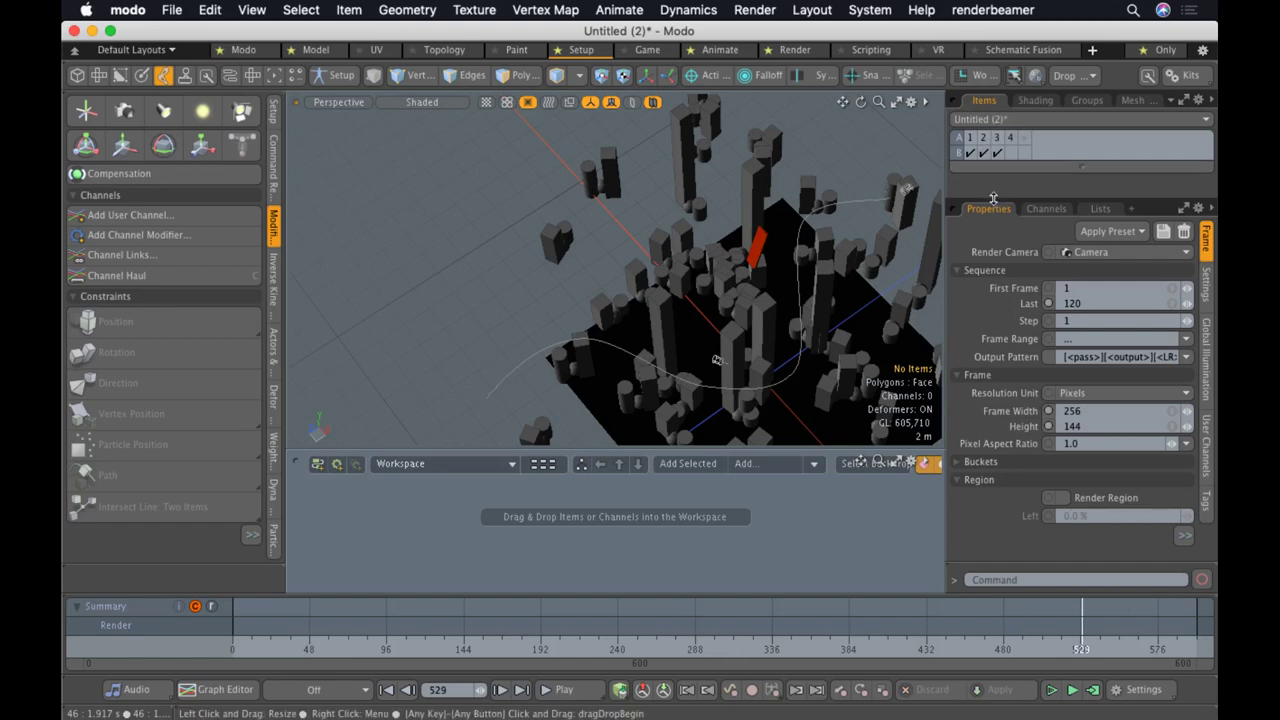
pyautogui.moveTo(994, 197); pyautogui.dragTo(996, 389)
pyautogui.click(1090, 199)
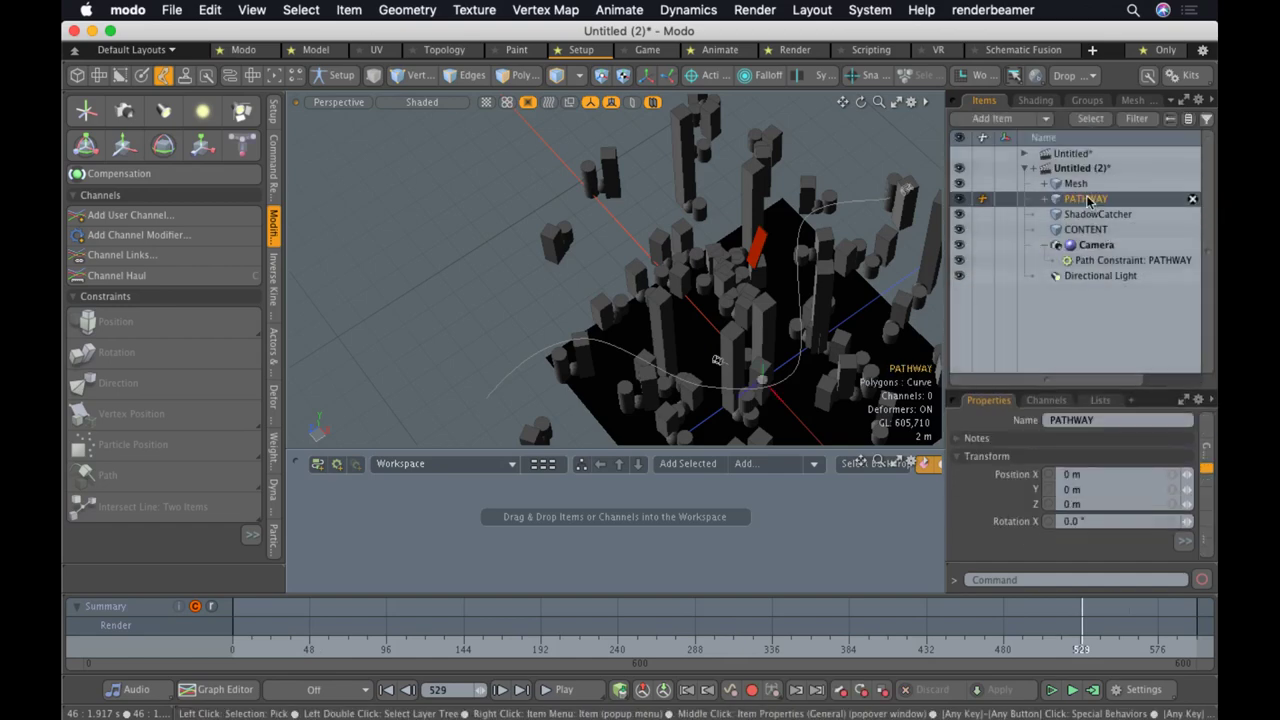
pyautogui.click(1110, 260)
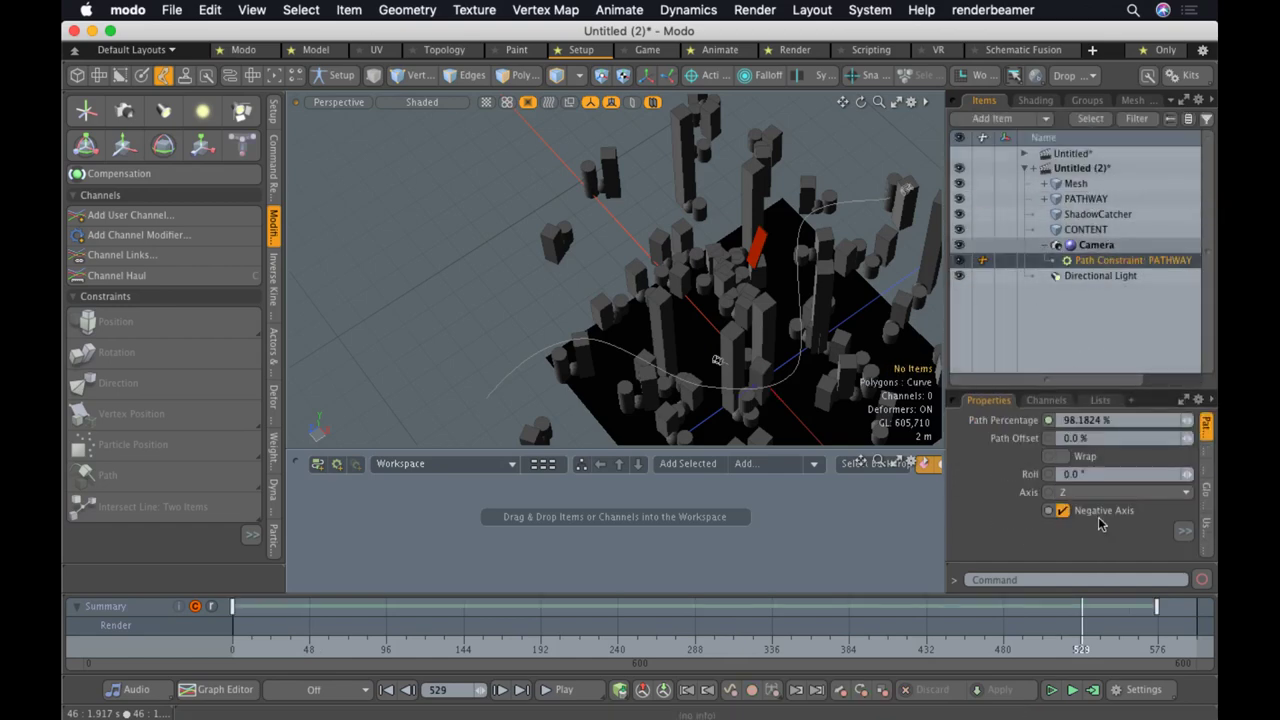
pyautogui.moveTo(1157, 606)
pyautogui.mouseDown()
pyautogui.moveTo(672, 606)
pyautogui.moveTo(647, 643)
pyautogui.moveTo(614, 645)
pyautogui.moveTo(697, 648)
pyautogui.moveTo(617, 655)
pyautogui.mouseUp()
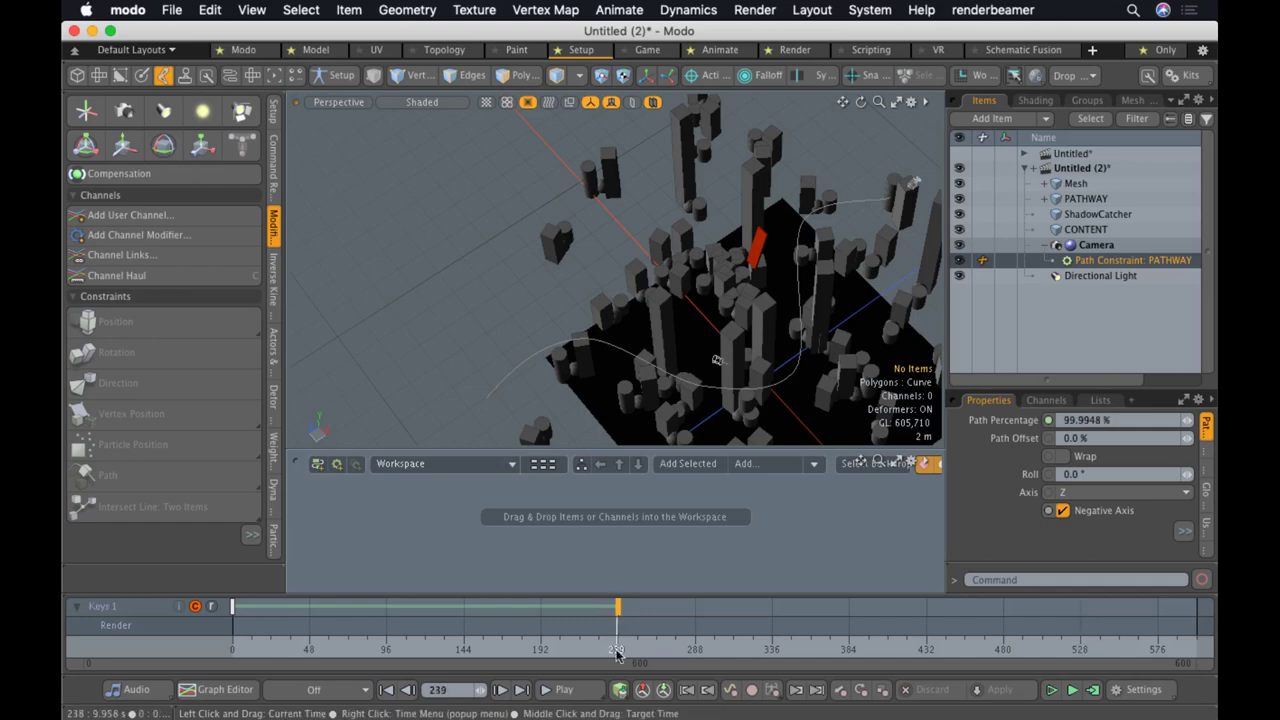
# Render the animation from frame 1 to 240 as an Express Quicktime movie named "new flythou" in the 103 ZOO folder
pyautogui.click(407, 9)
pyautogui.moveTo(709, 7)
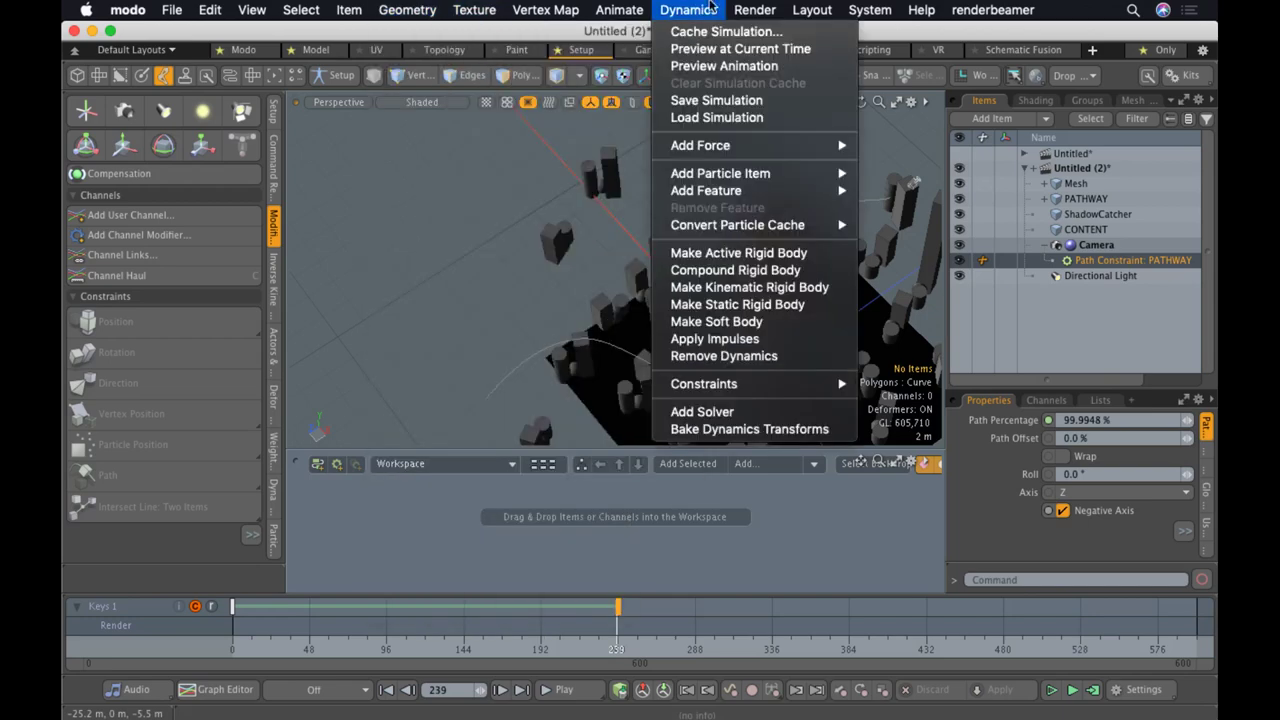
pyautogui.moveTo(762, 8)
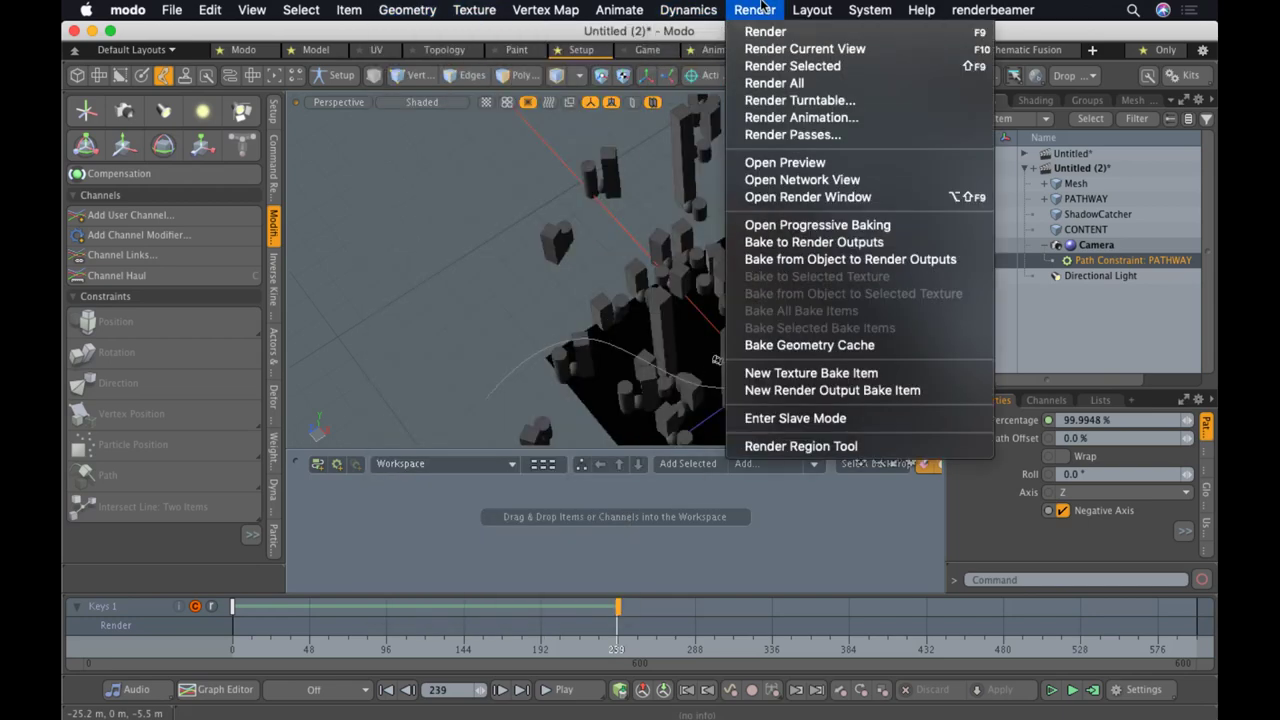
pyautogui.click(775, 117)
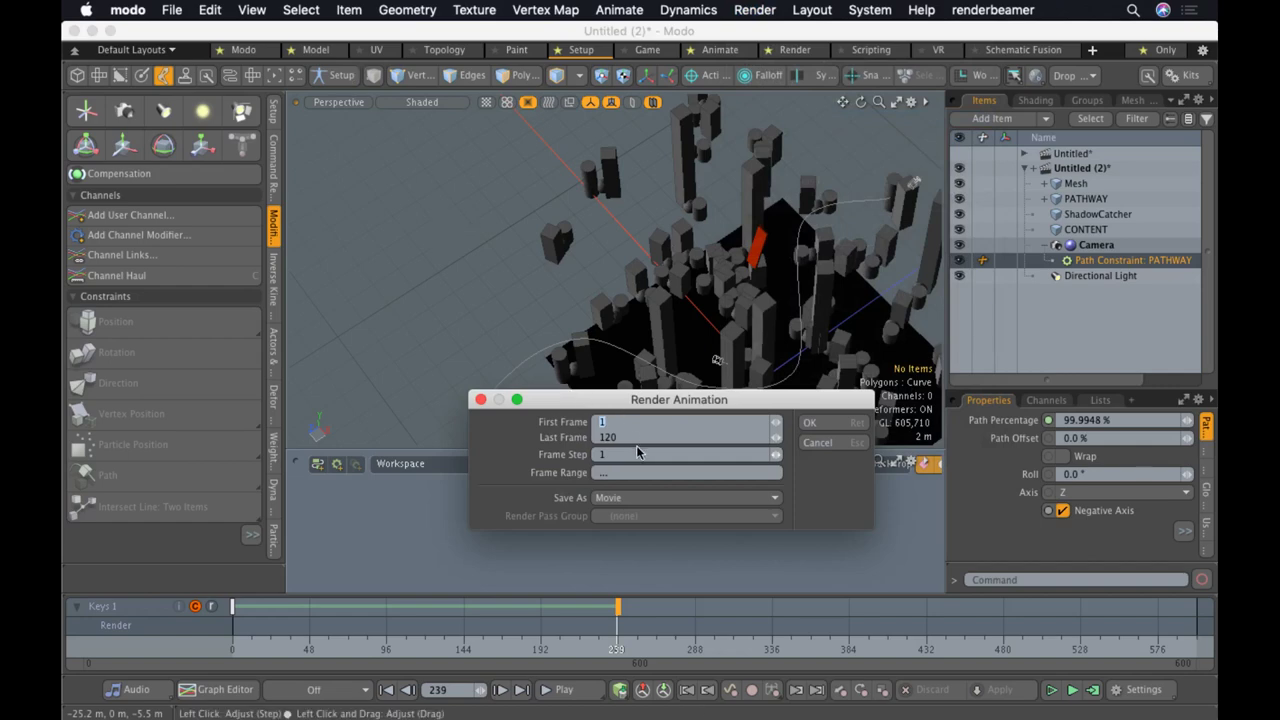
pyautogui.press('Tab')
pyautogui.write('240')
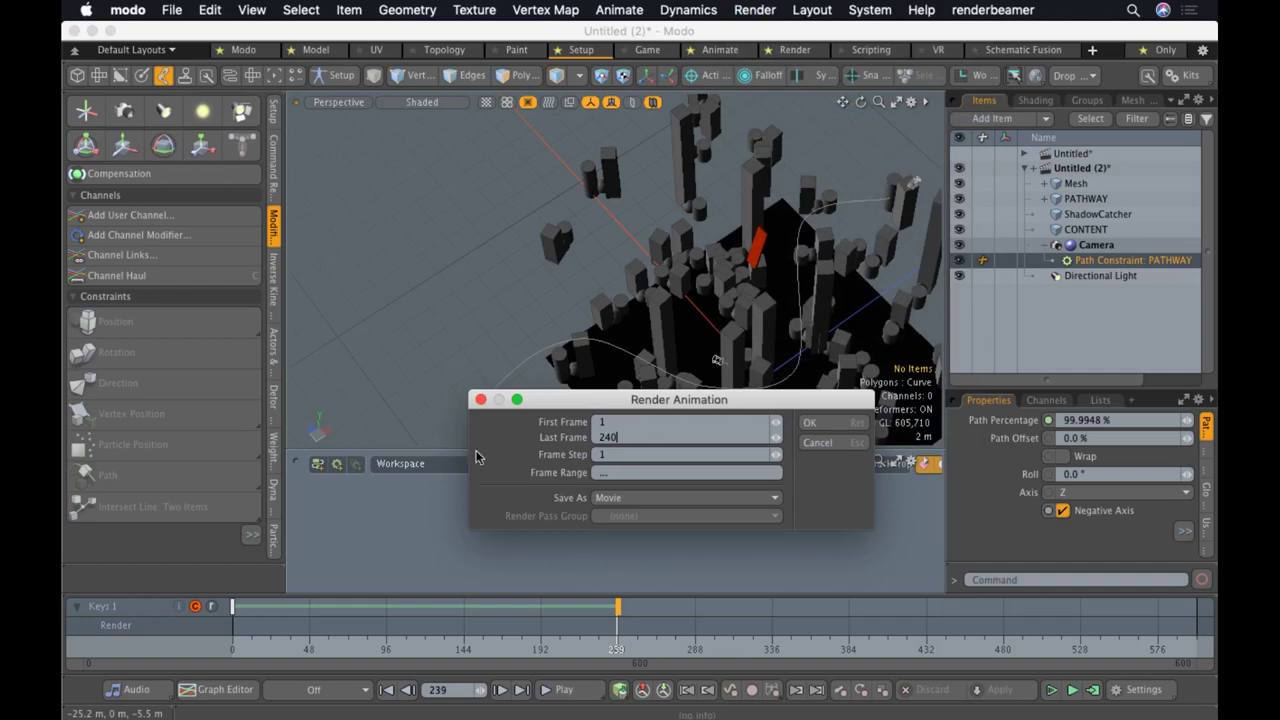
pyautogui.click(843, 421)
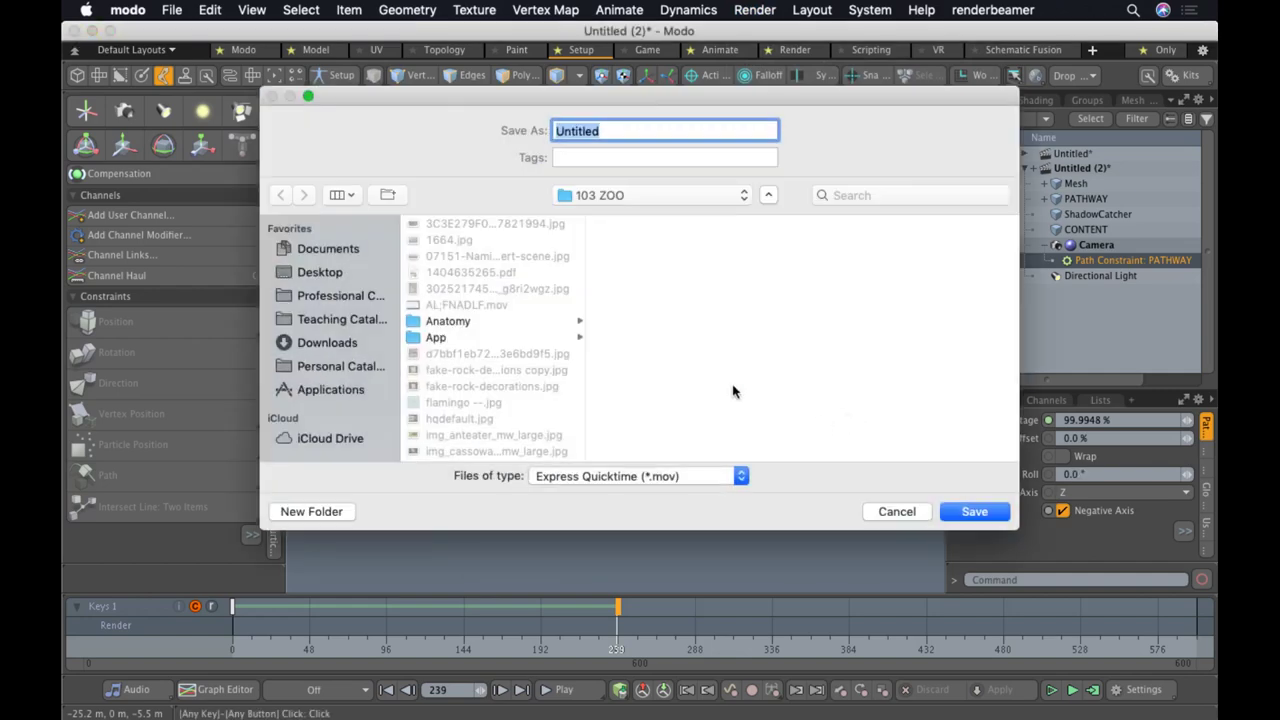
pyautogui.write('new flythou')
pyautogui.press('Return')
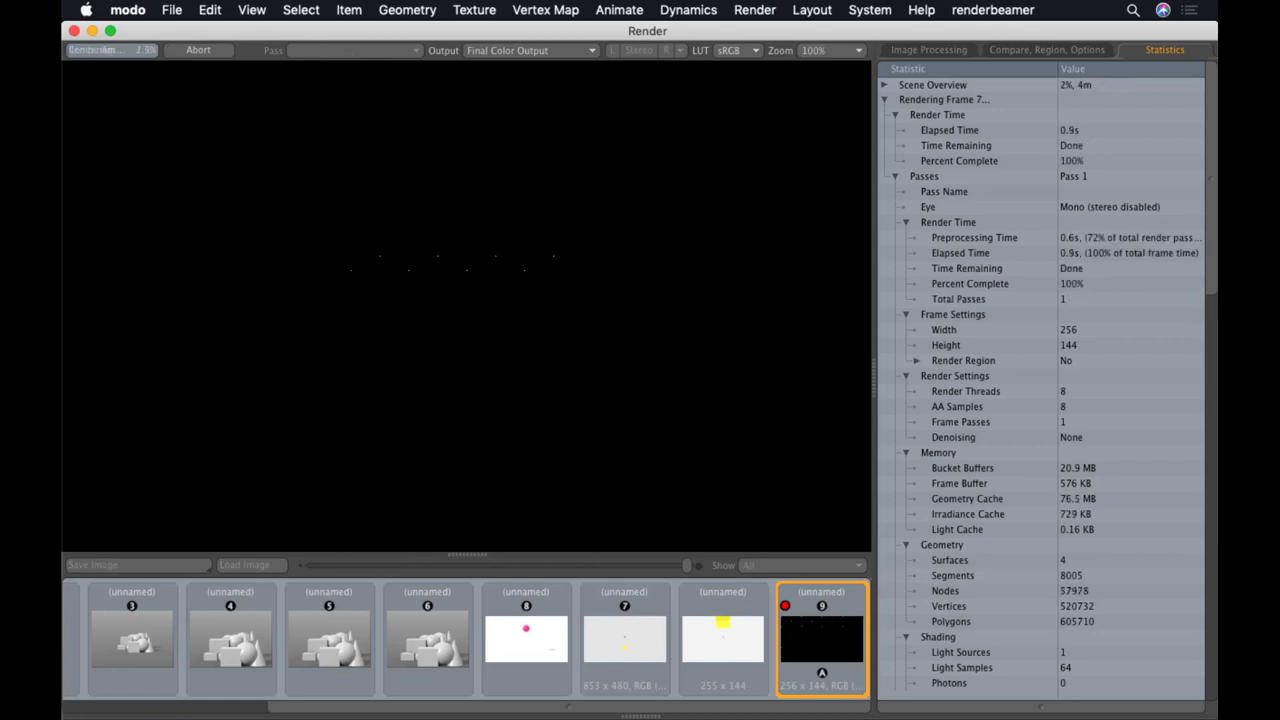
# Switch from Modo to another open application while the animation renders
pyautogui.press('super+Tab')
pyautogui.press('super+Tab')
pyautogui.press('super+Tab')
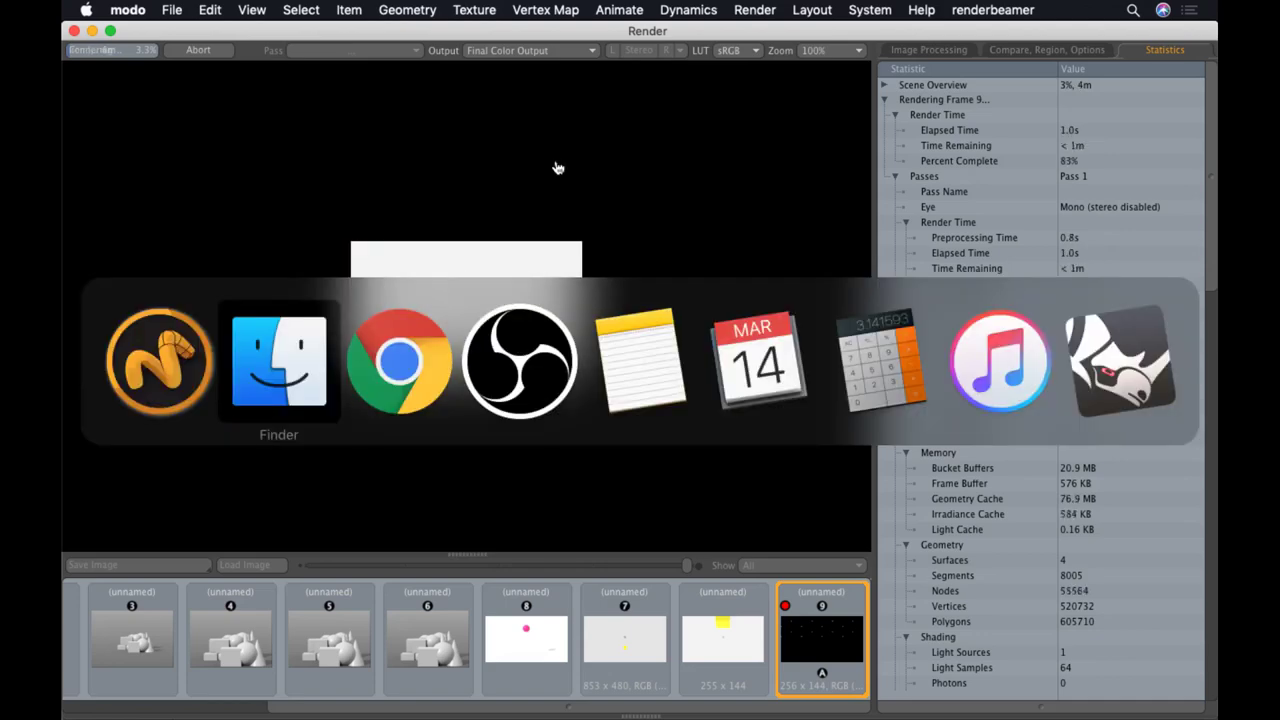